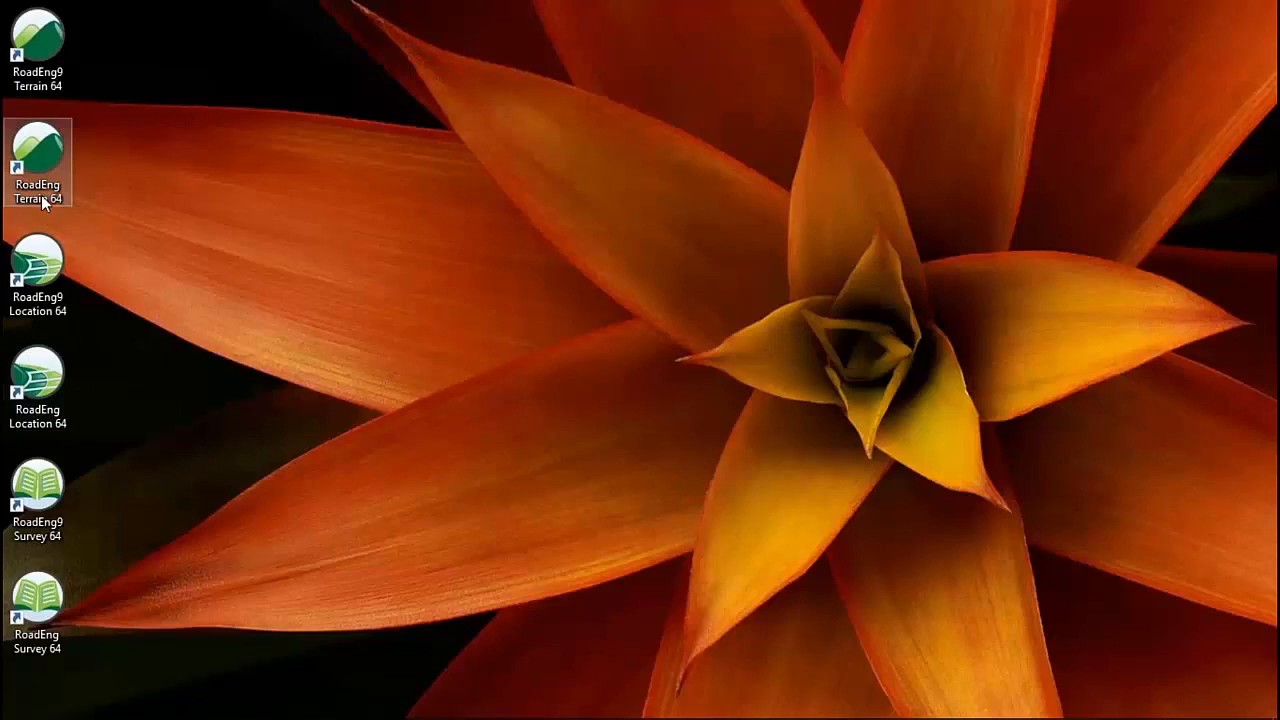
Launch RoadEng Terrain and open the recent terrain model OG.terx from the Demo folder
double_click(44, 162)
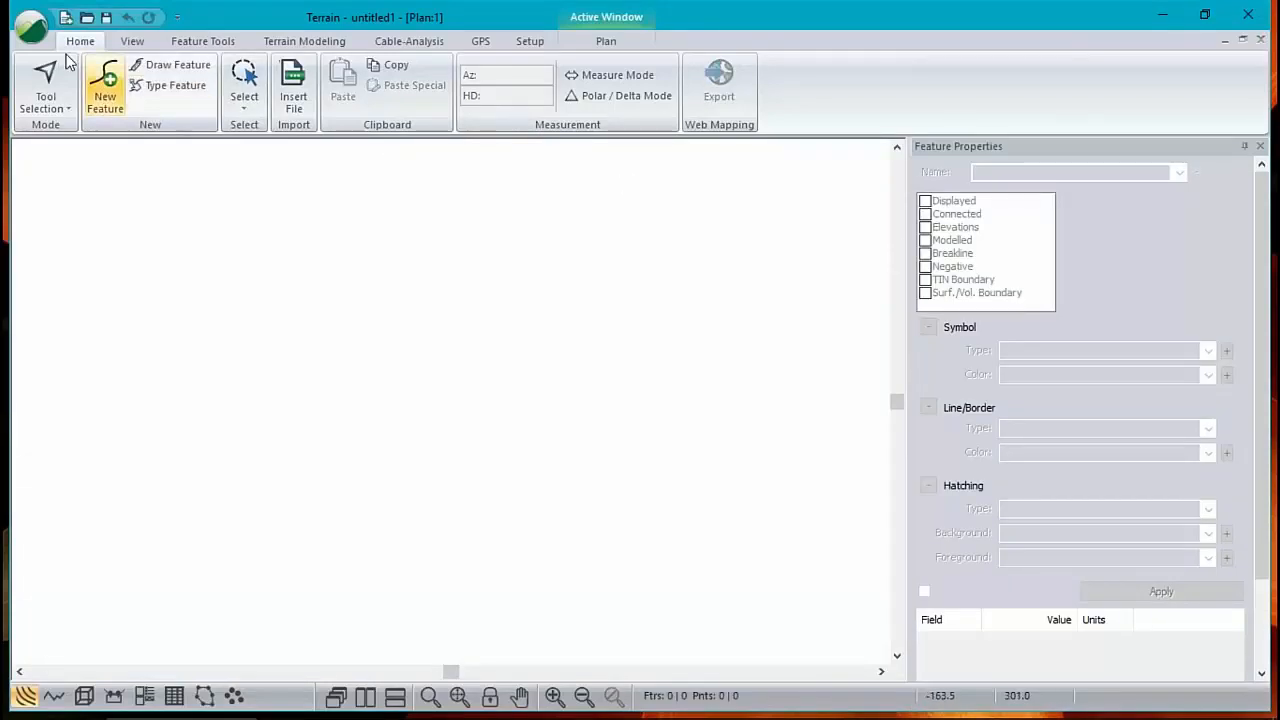
left_click(31, 28)
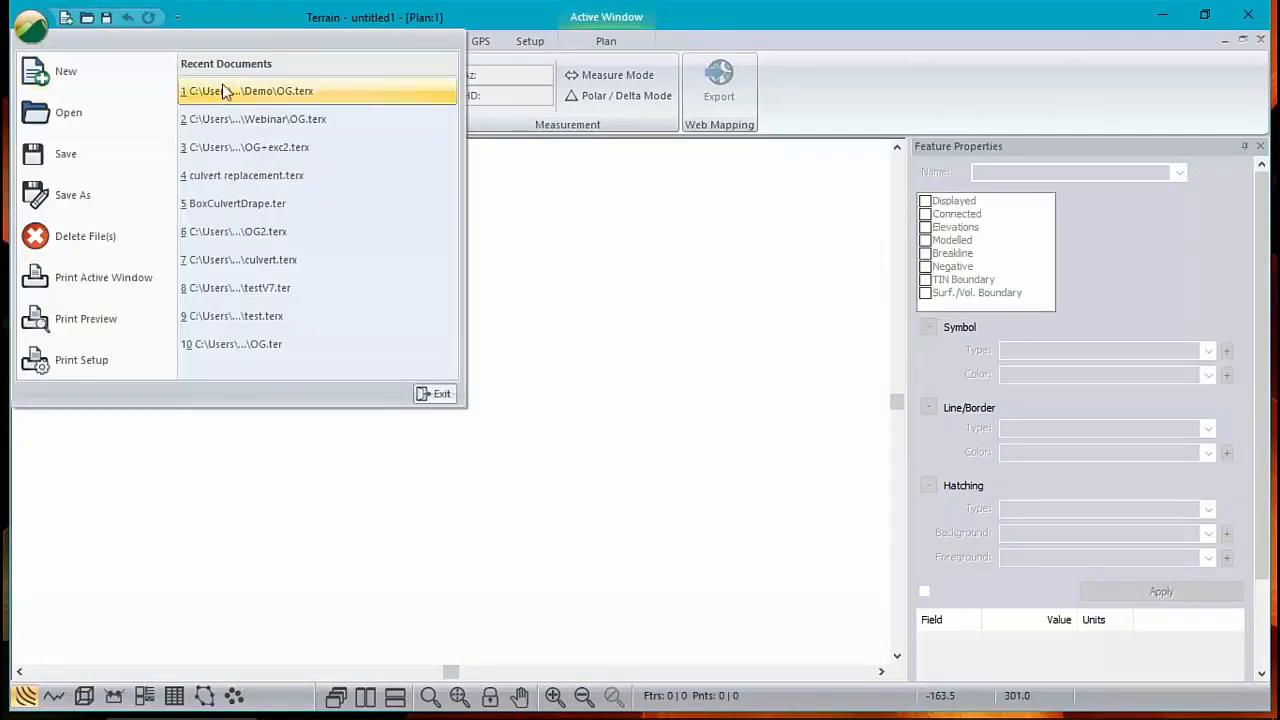
left_click(251, 91)
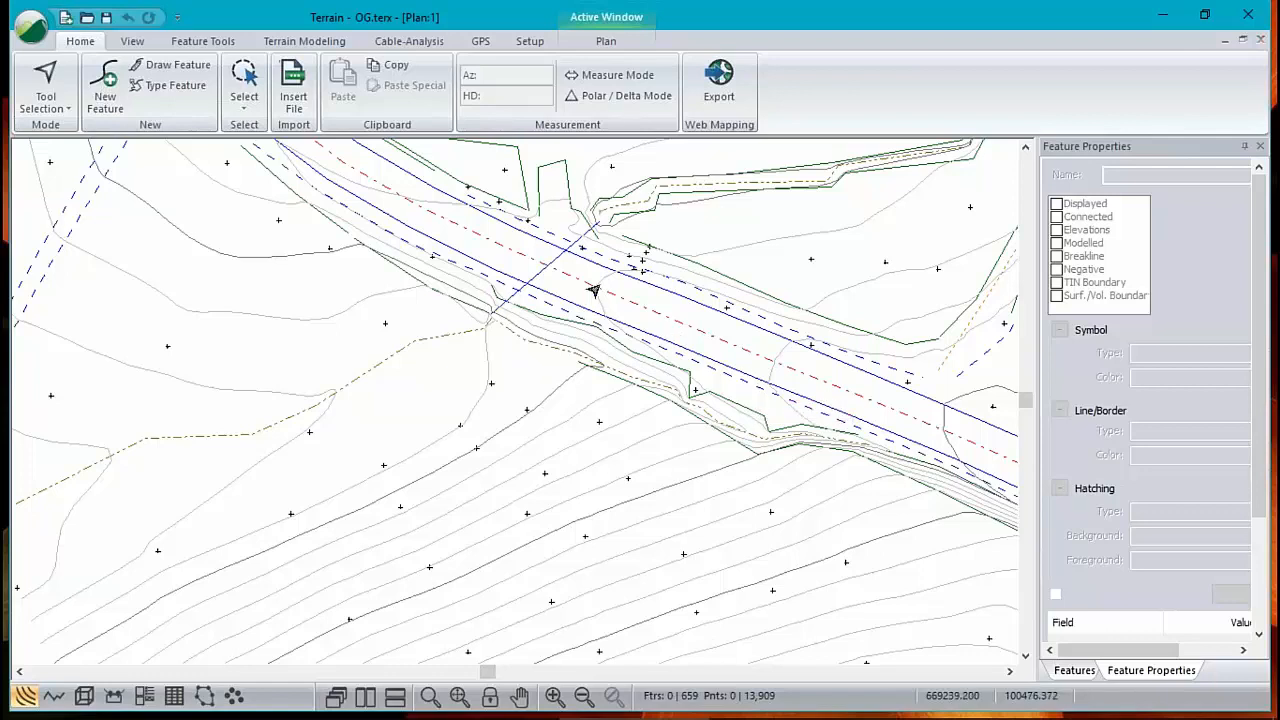
Examine the road, stream and culvert crossing in plan and in the 3D view, then return to plan
scroll(600, 285, "up", 1)
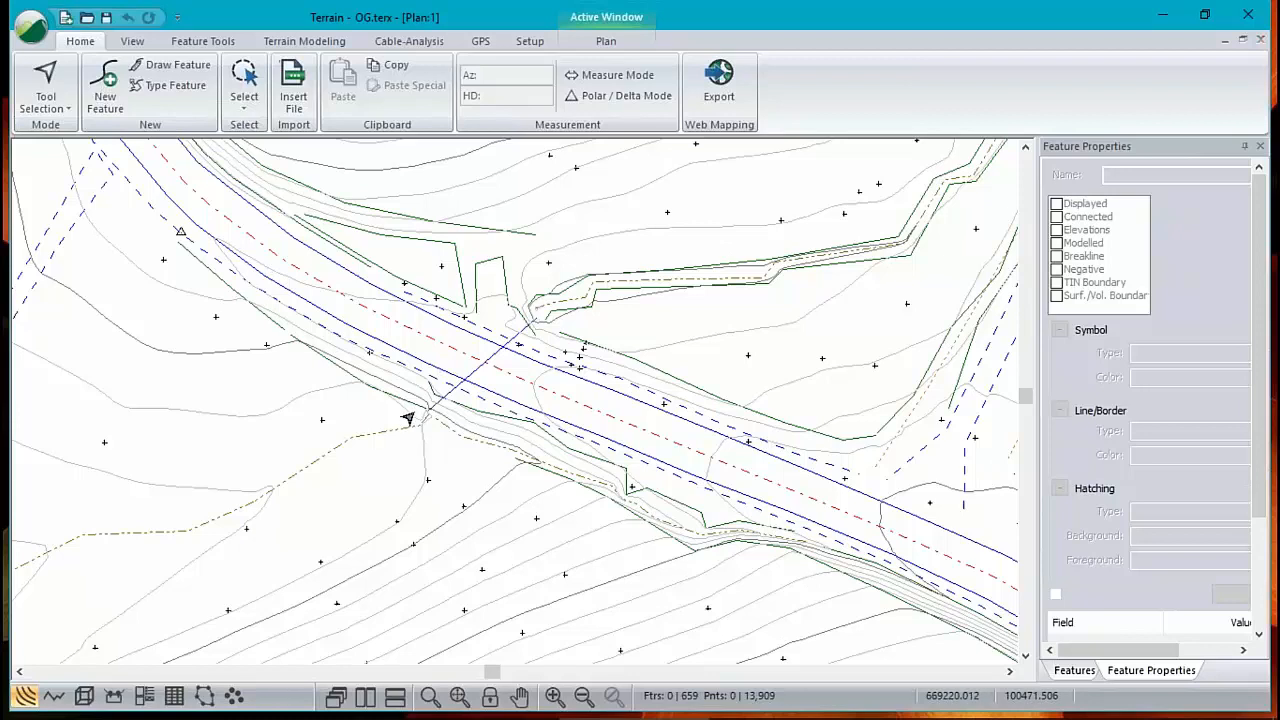
mouse_move(408, 418)
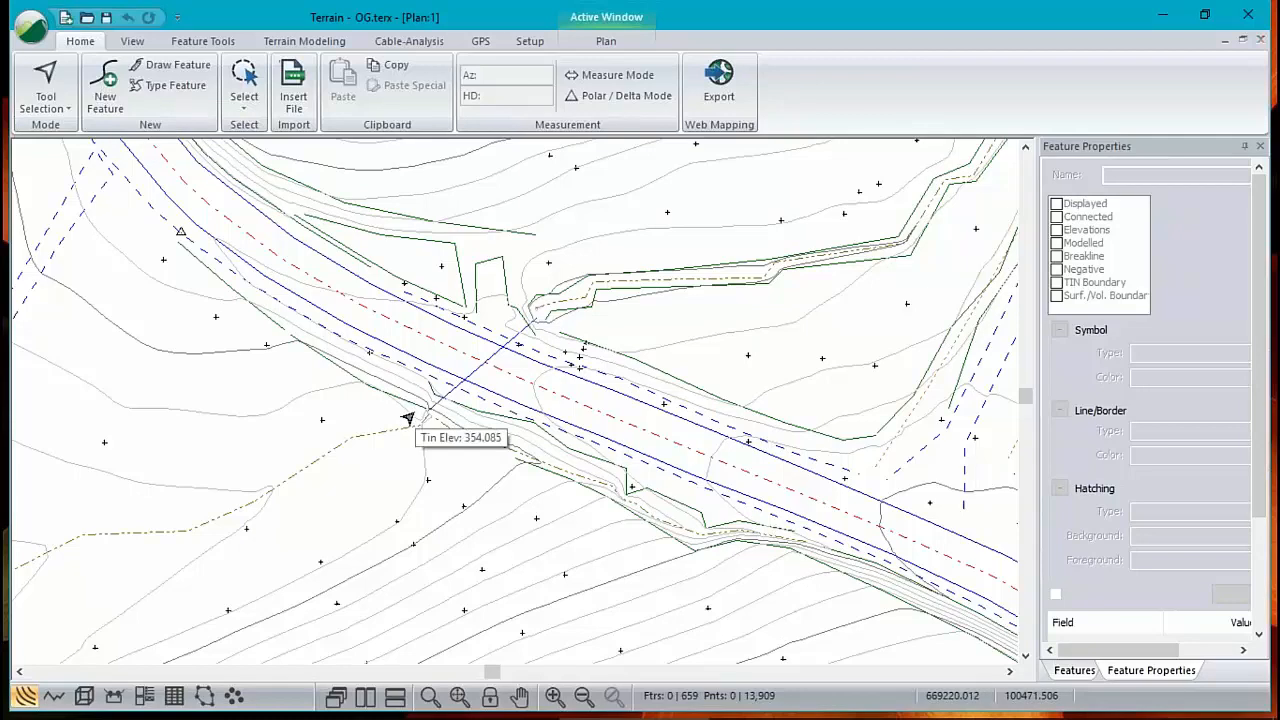
mouse_move(797, 411)
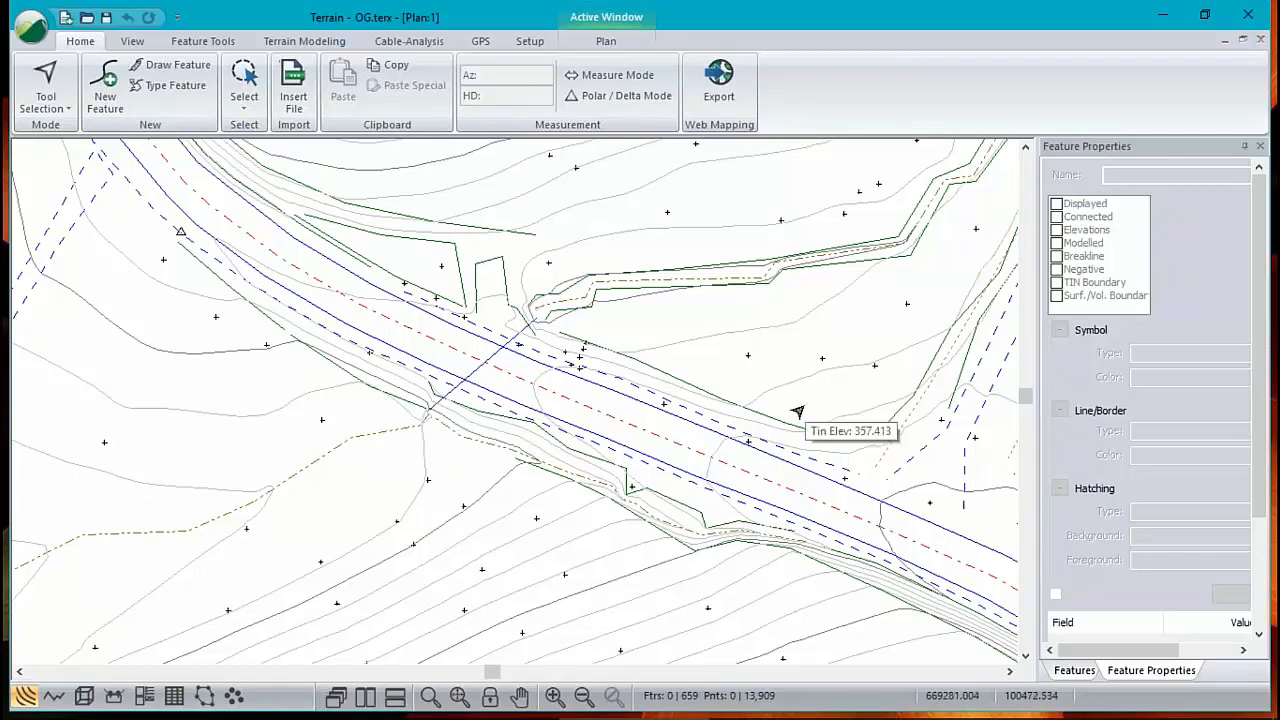
left_click(84, 696)
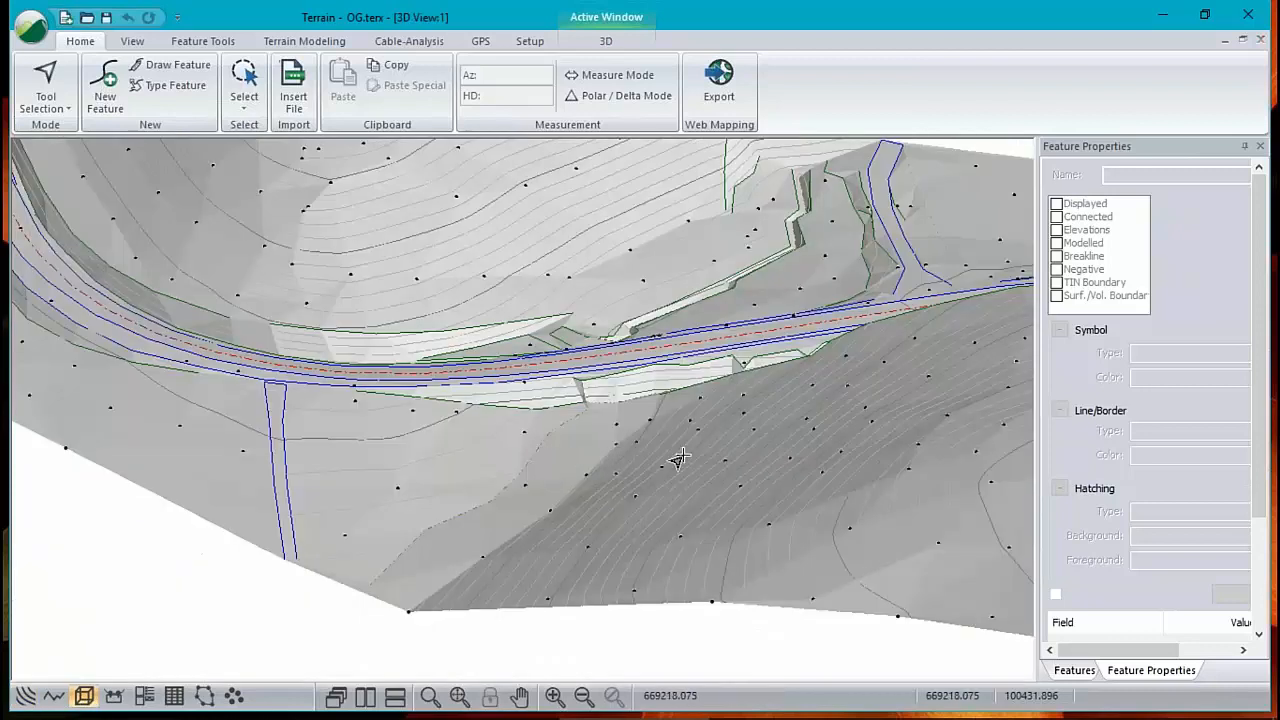
left_click_drag(519, 410, 405, 332)
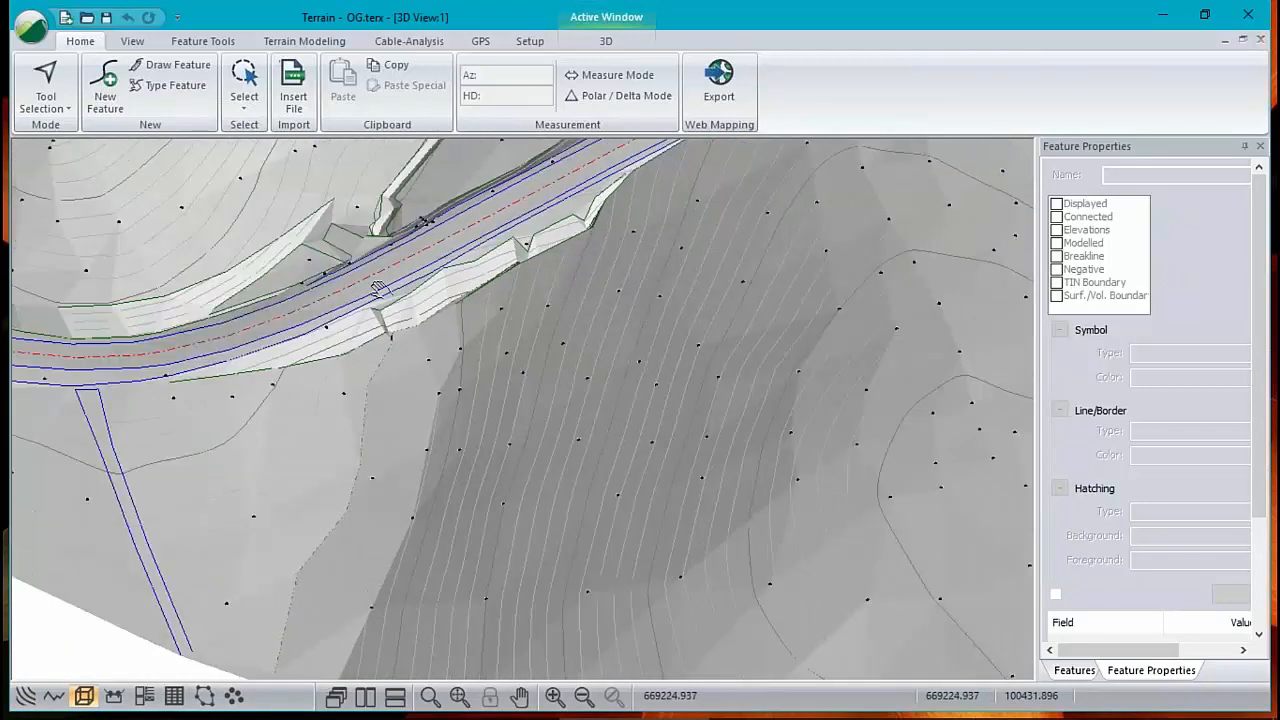
left_click_drag(375, 288, 432, 374)
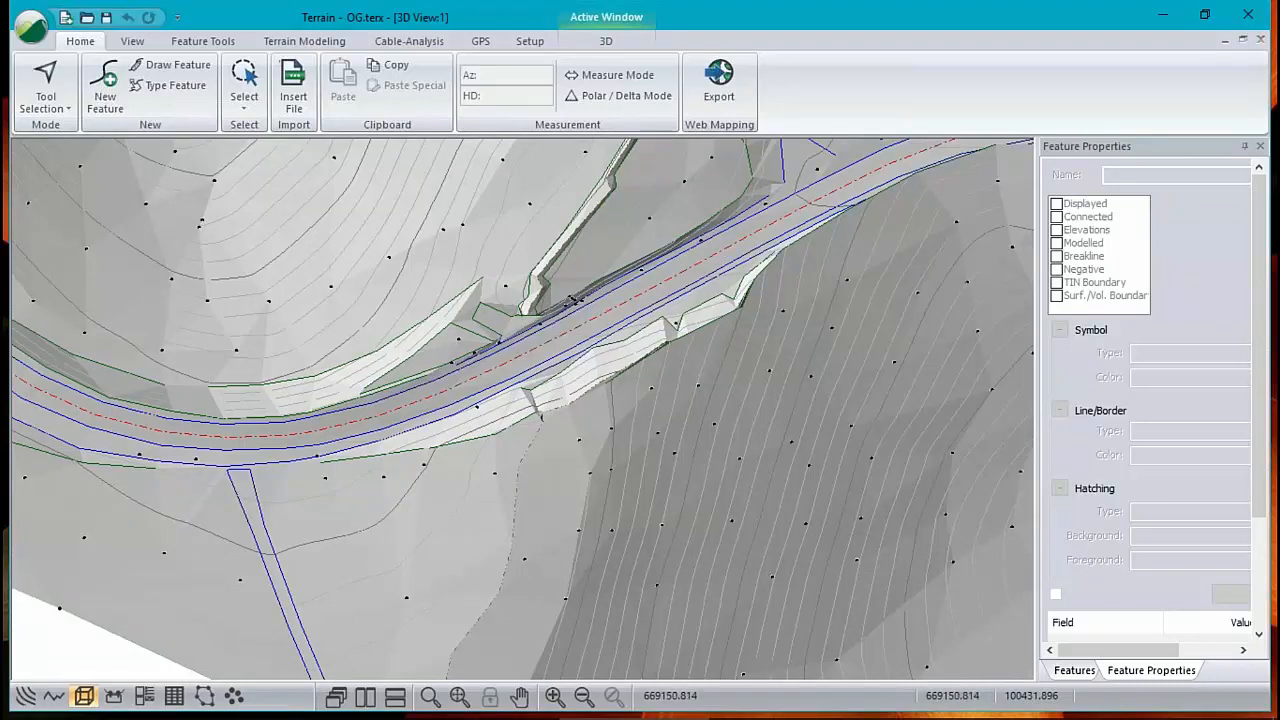
left_click(24, 692)
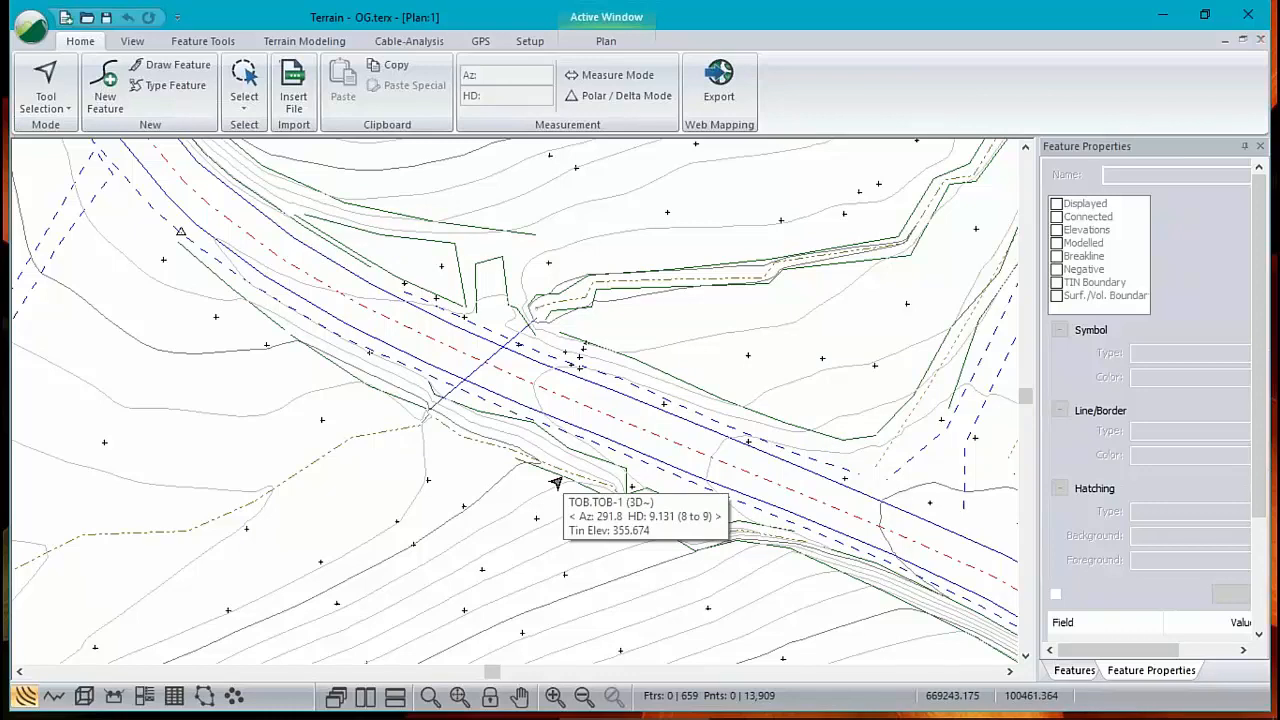
Select the ditch feature ending at the culvert's southwest end and review its properties, including the elevation
left_click(414, 424)
left_click(515, 436)
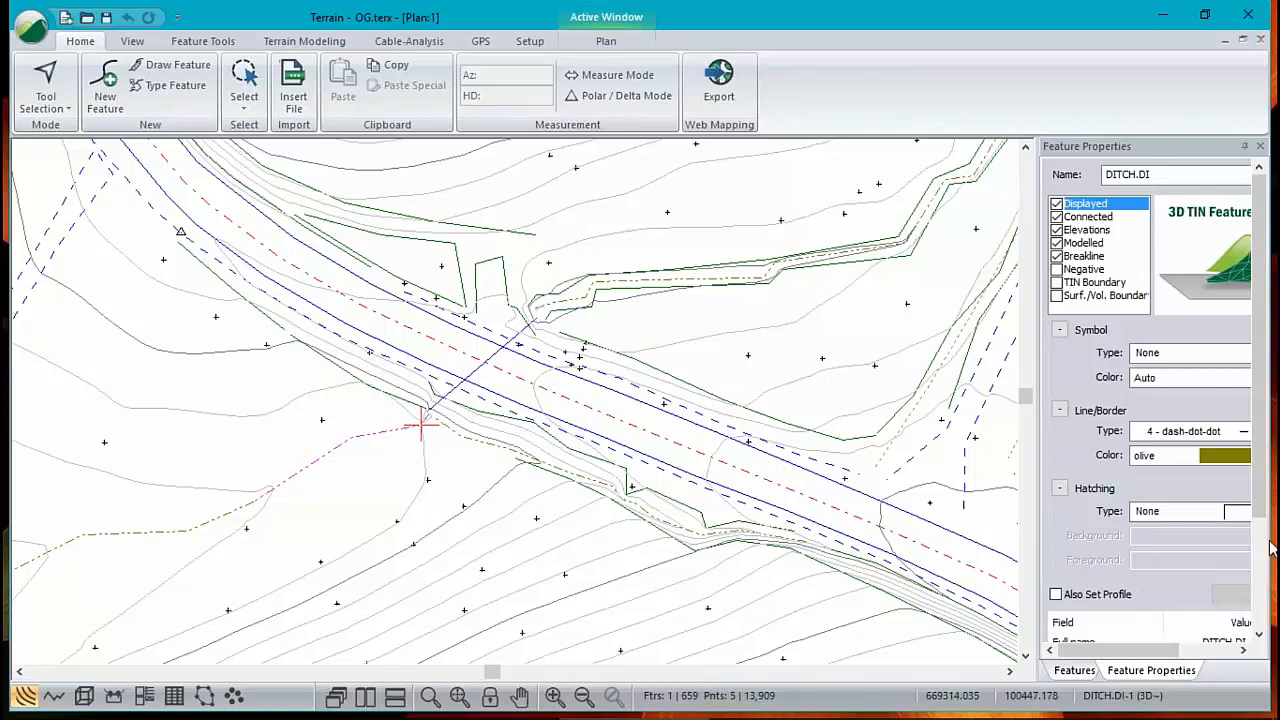
scroll(1268, 503, "down", 5)
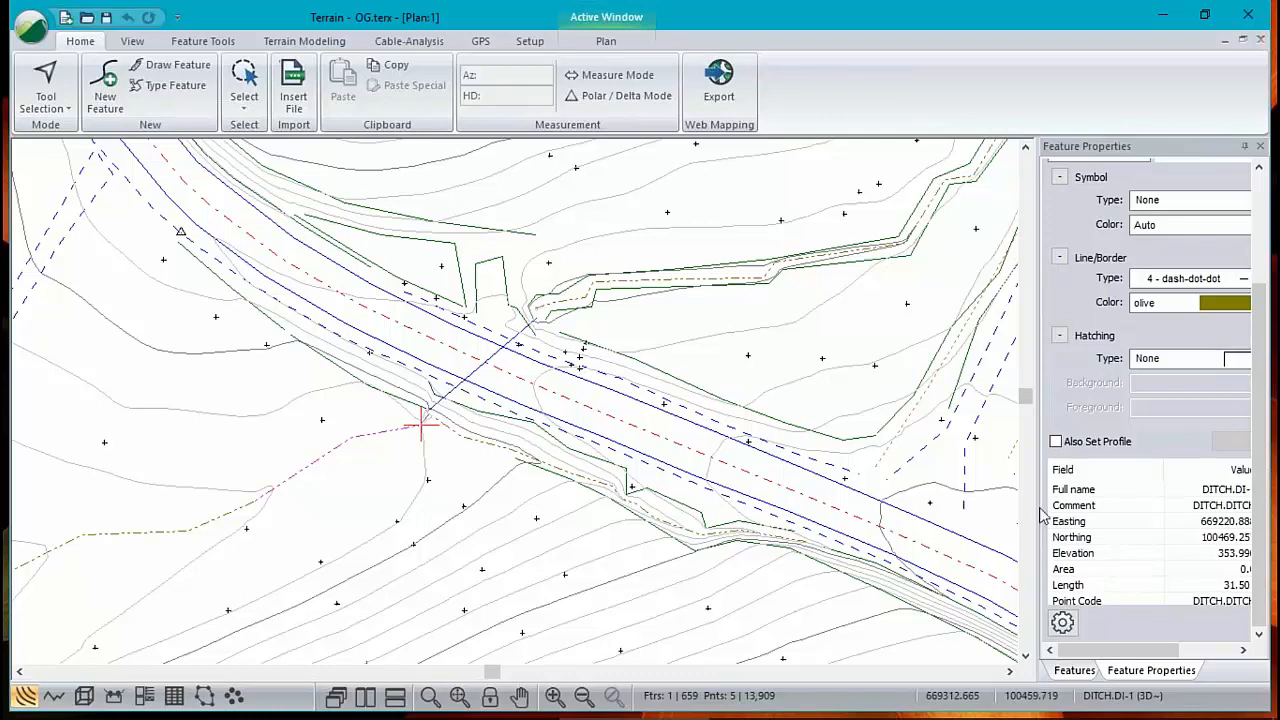
mouse_move(1037, 512)
left_mouse_down()
mouse_move(989, 517)
mouse_move(1013, 519)
left_mouse_up()
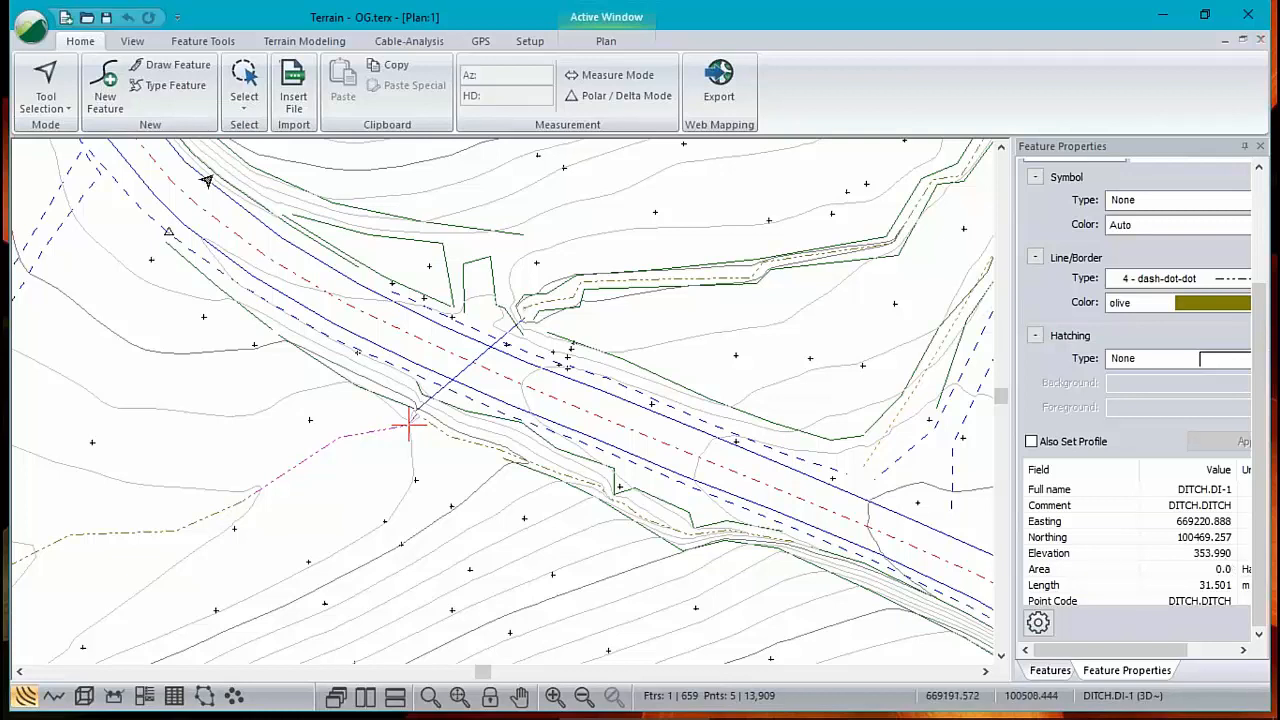
mouse_move(68, 177)
mouse_move(522, 356)
mouse_move(508, 381)
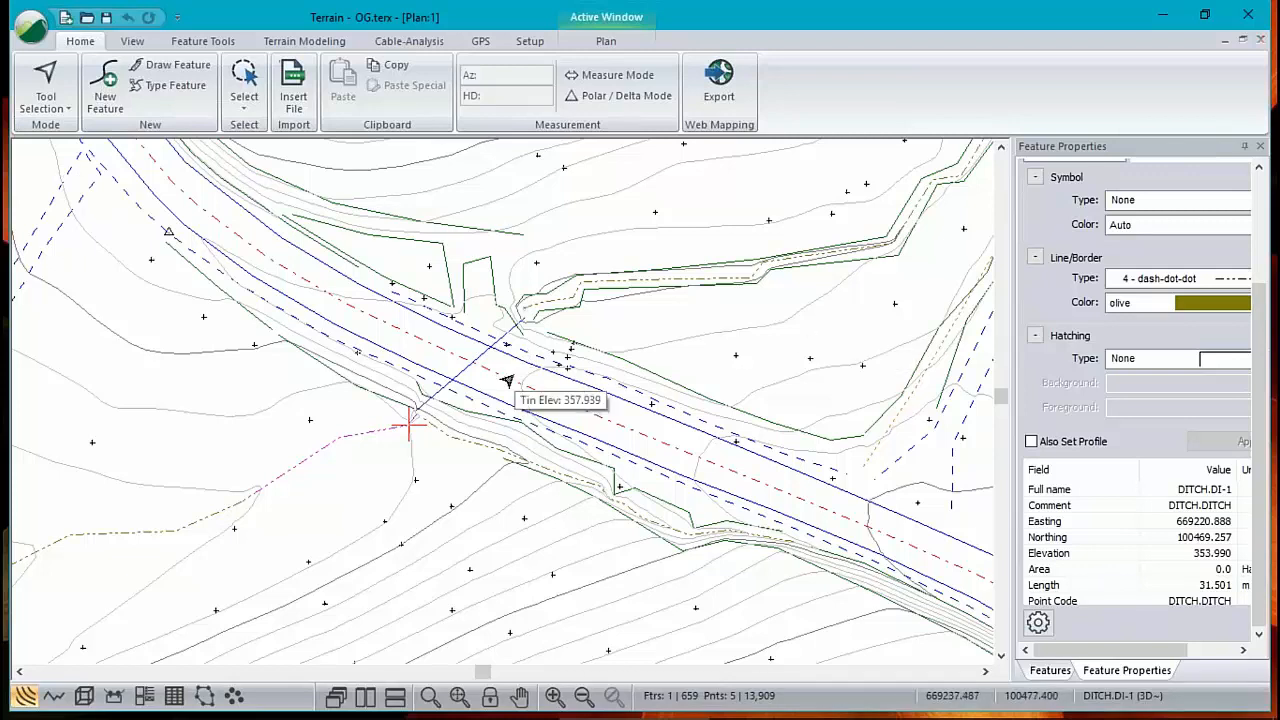
Create a new terrain model and save it as exc in the Demo folder
left_click(31, 27)
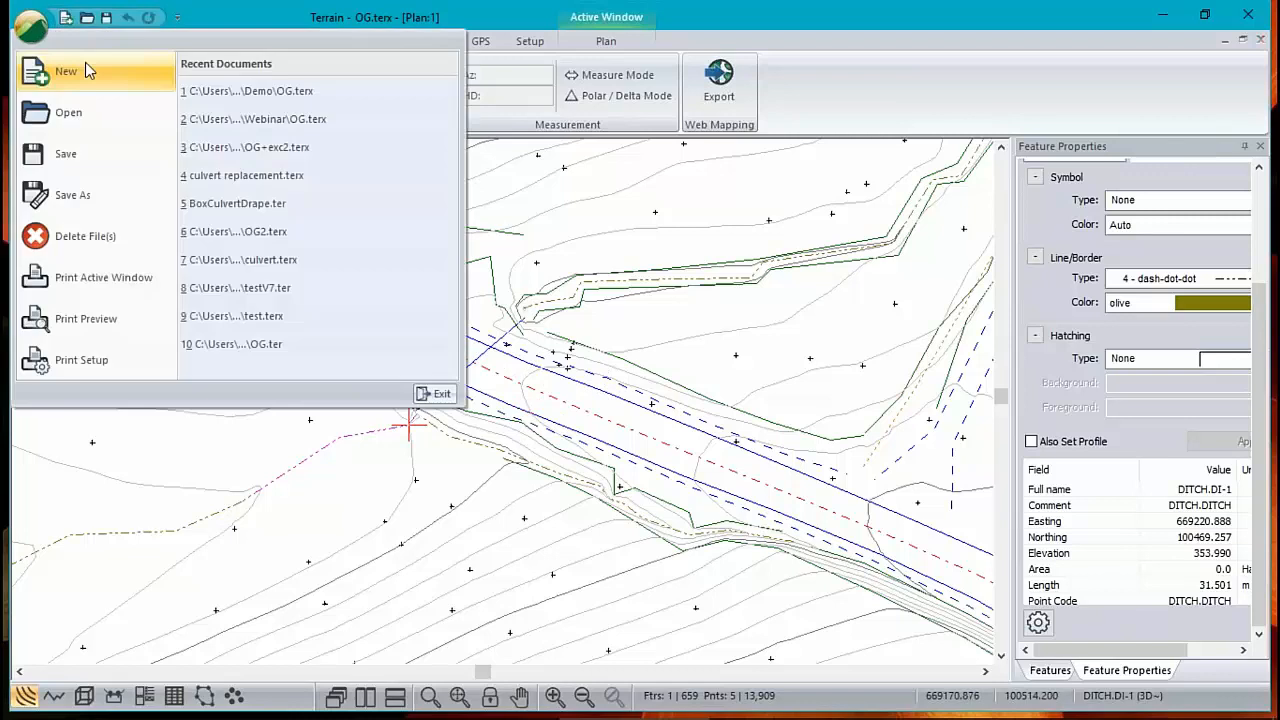
left_click(76, 80)
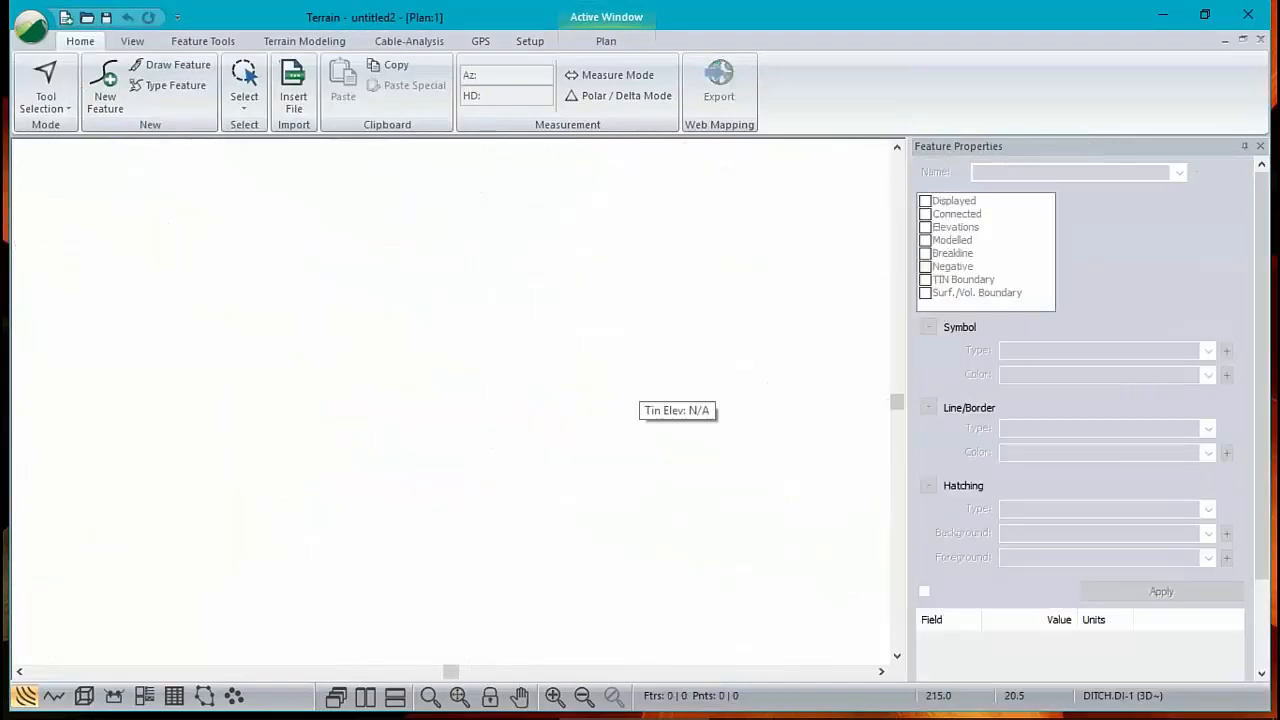
left_click(34, 30)
left_click(59, 185)
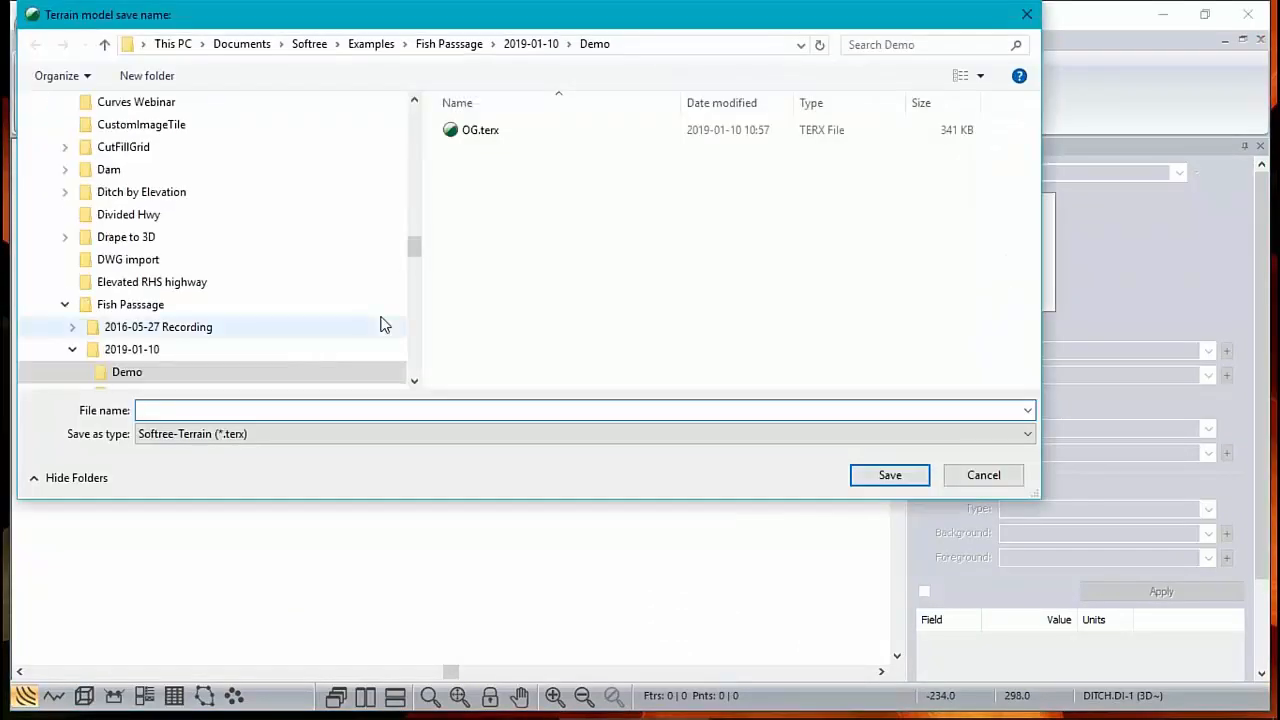
type("exc")
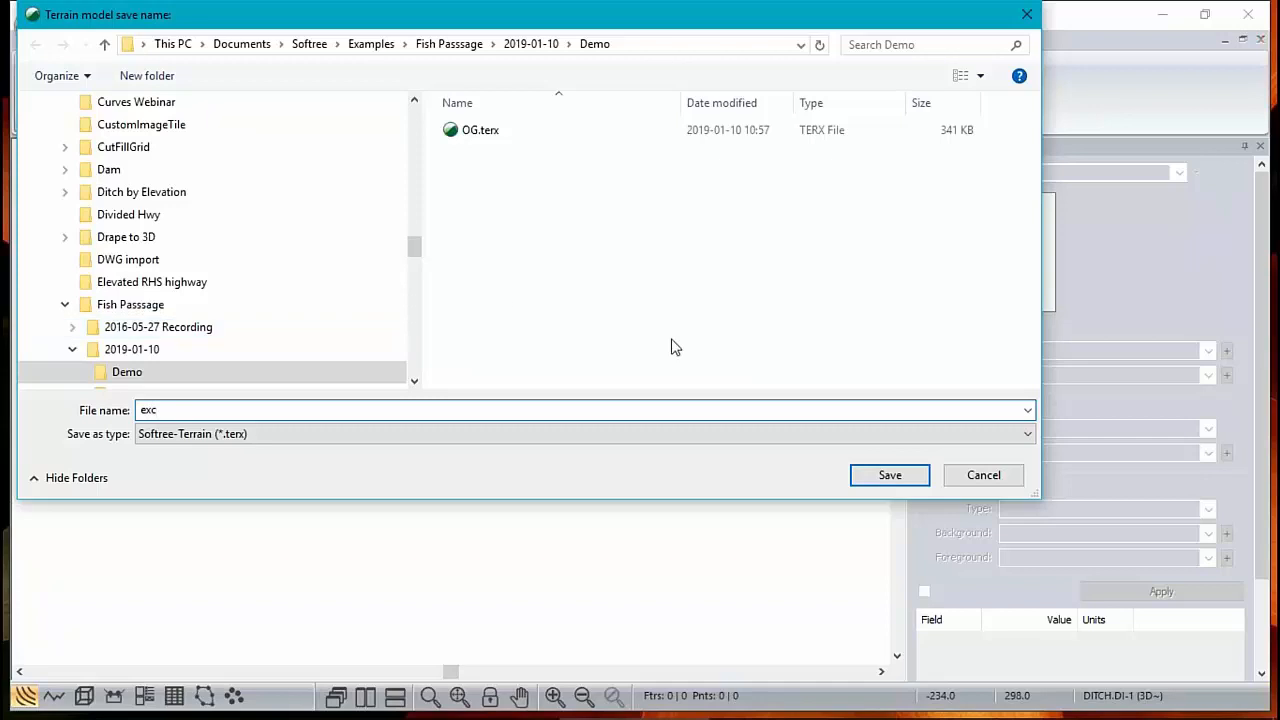
left_click(889, 476)
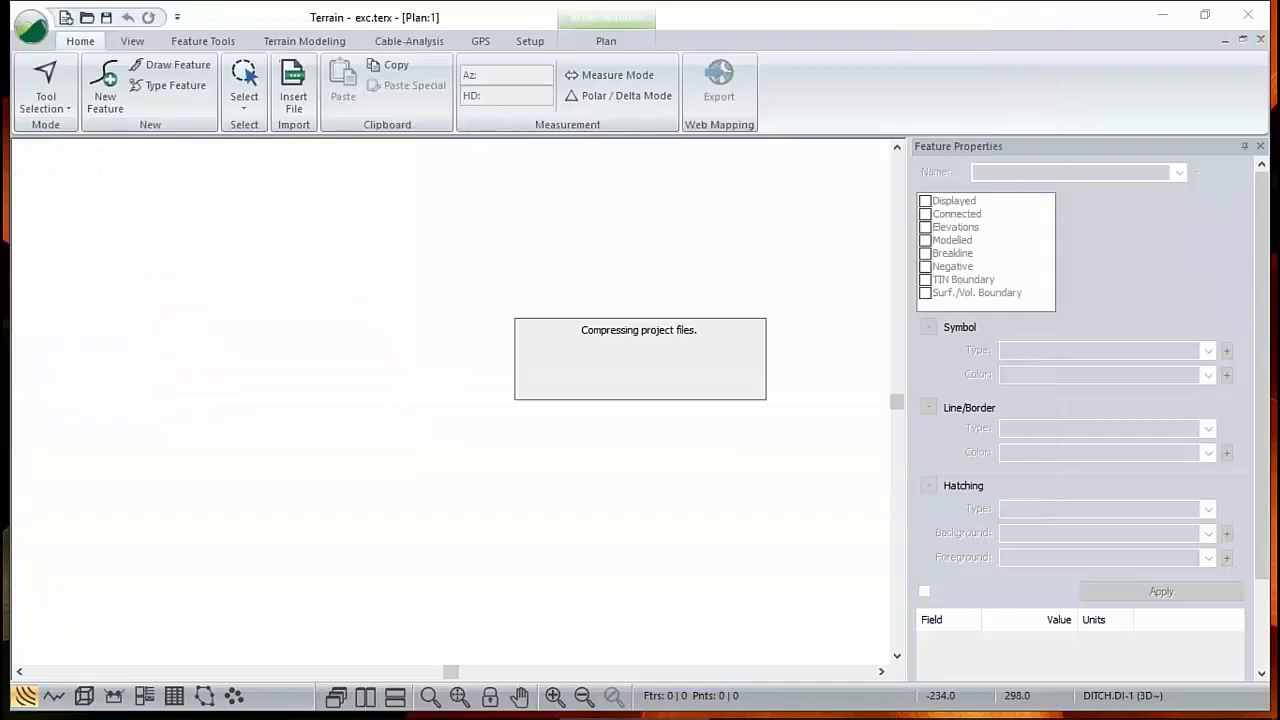
Add OG.terx as a background of the plan window
right_click(384, 299)
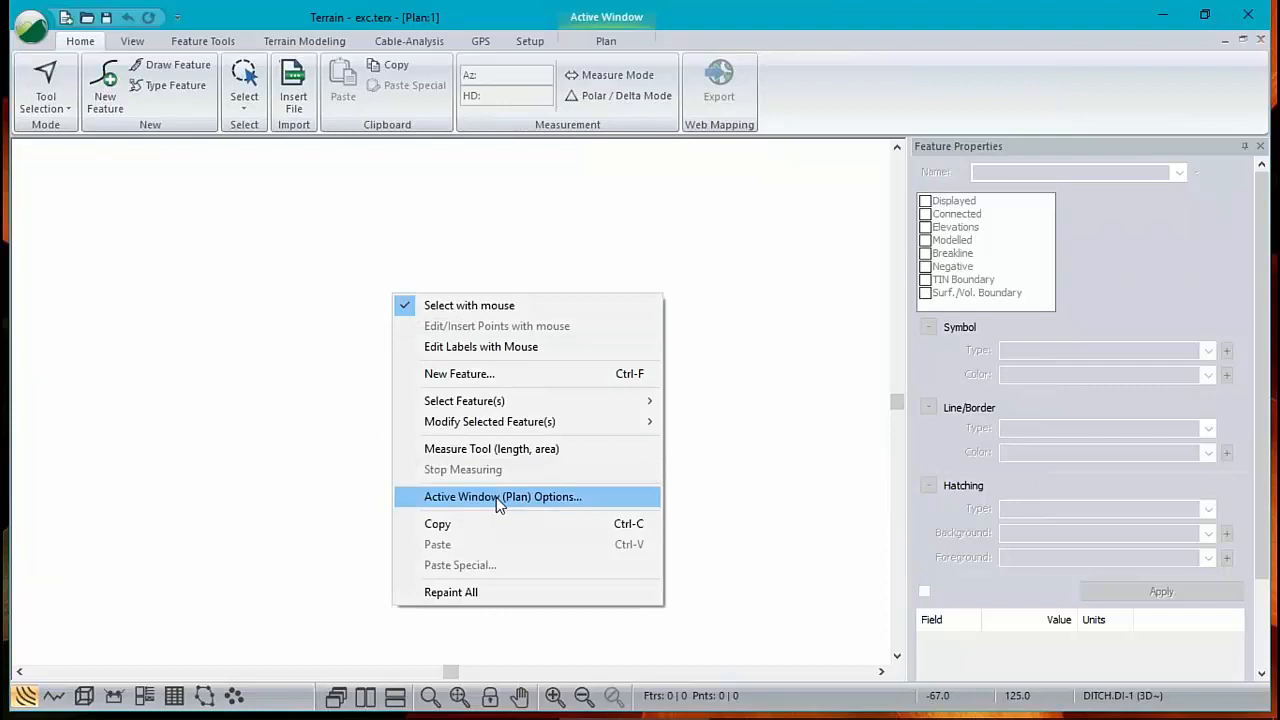
left_click(605, 42)
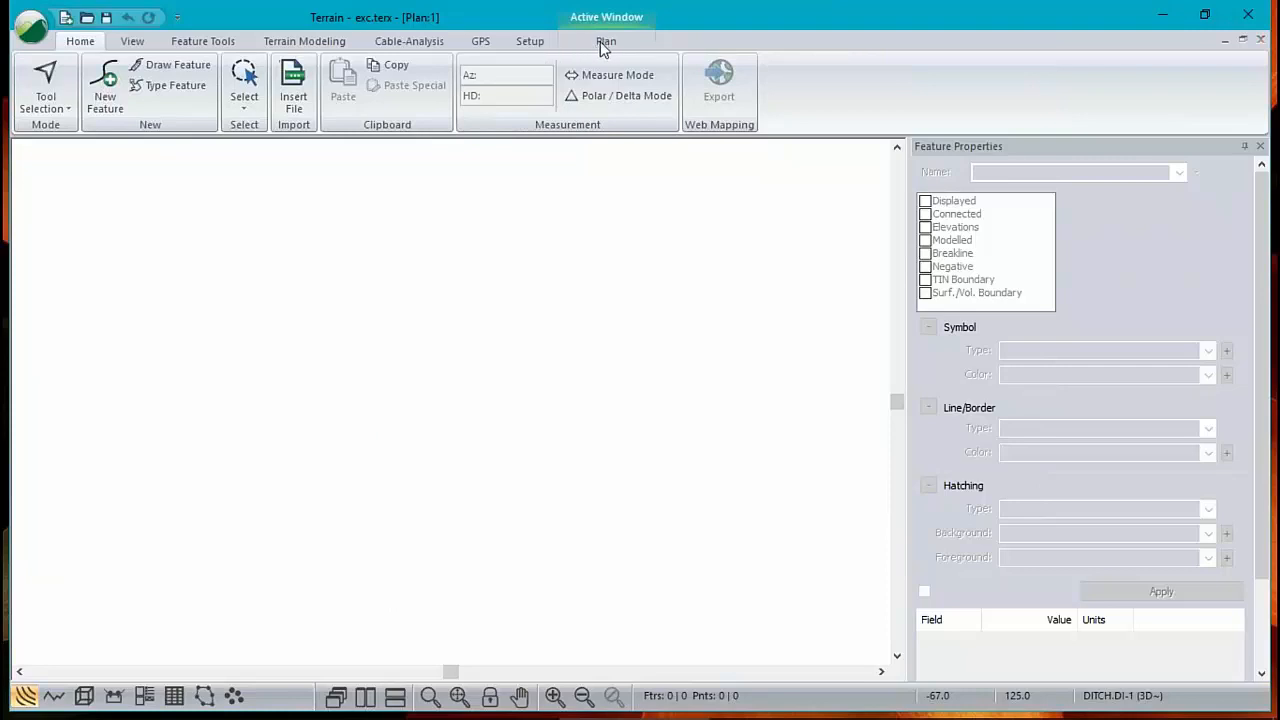
left_click(105, 92)
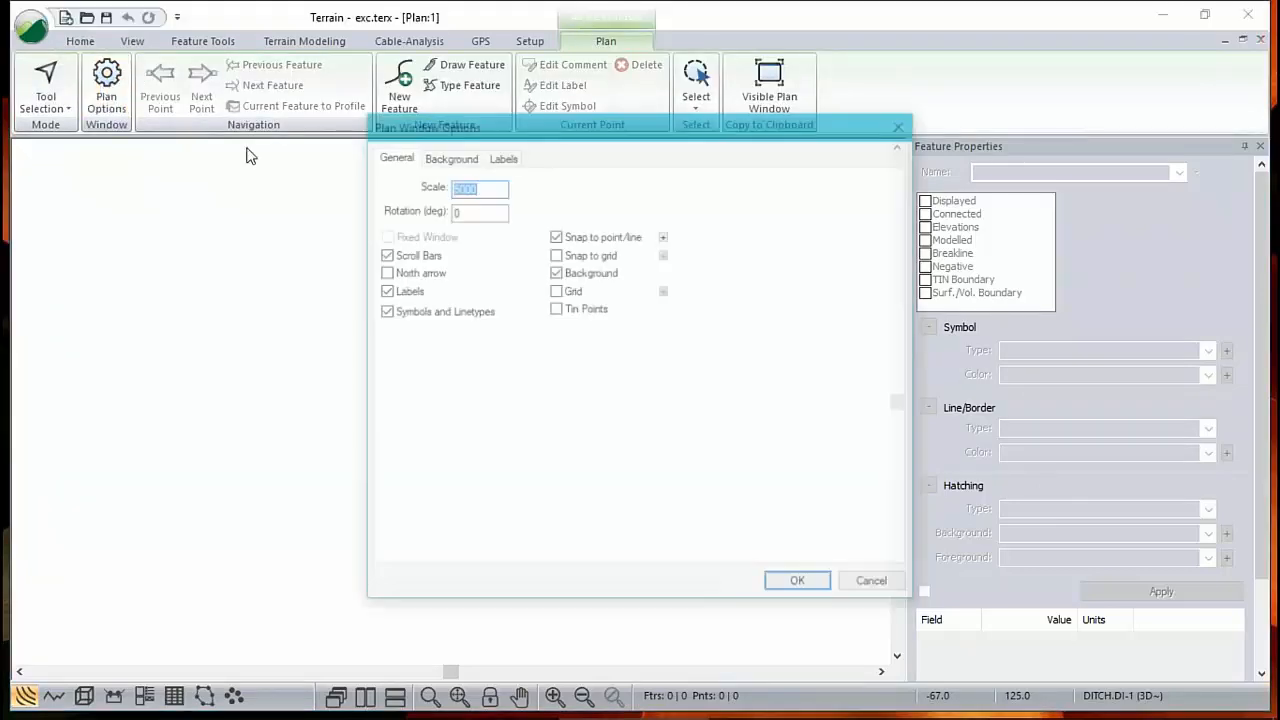
left_click(449, 157)
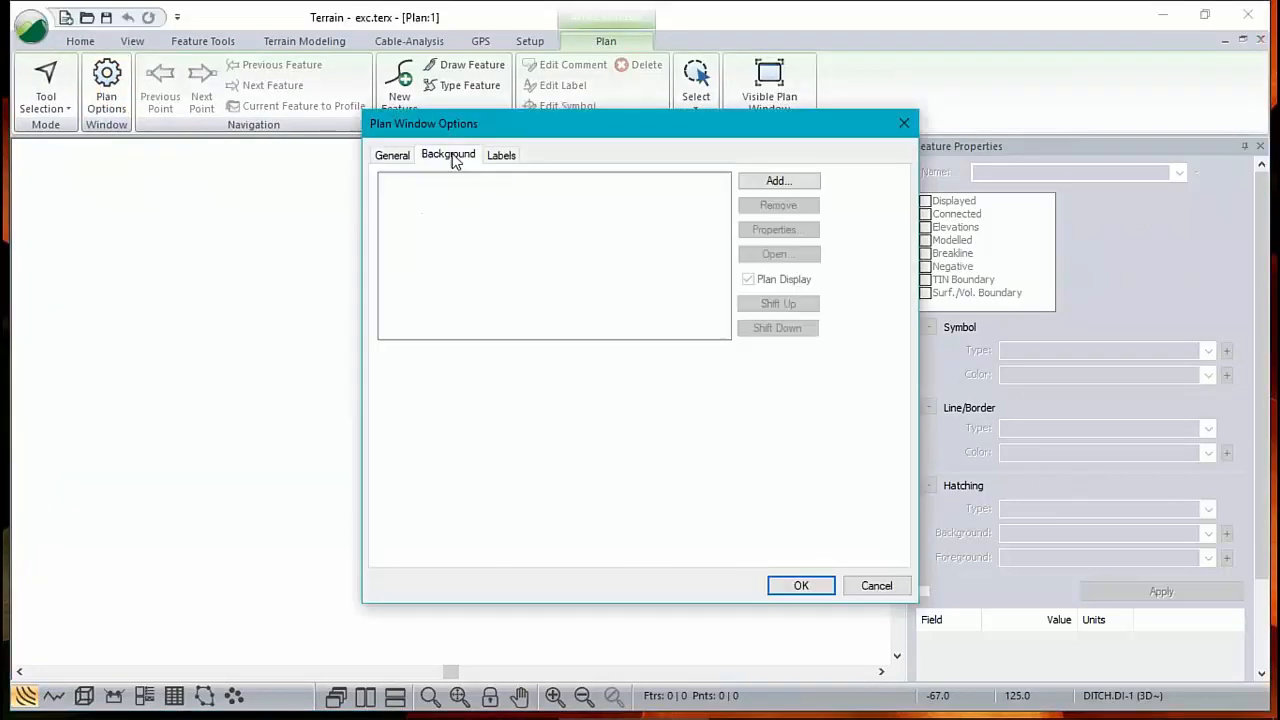
left_click(779, 181)
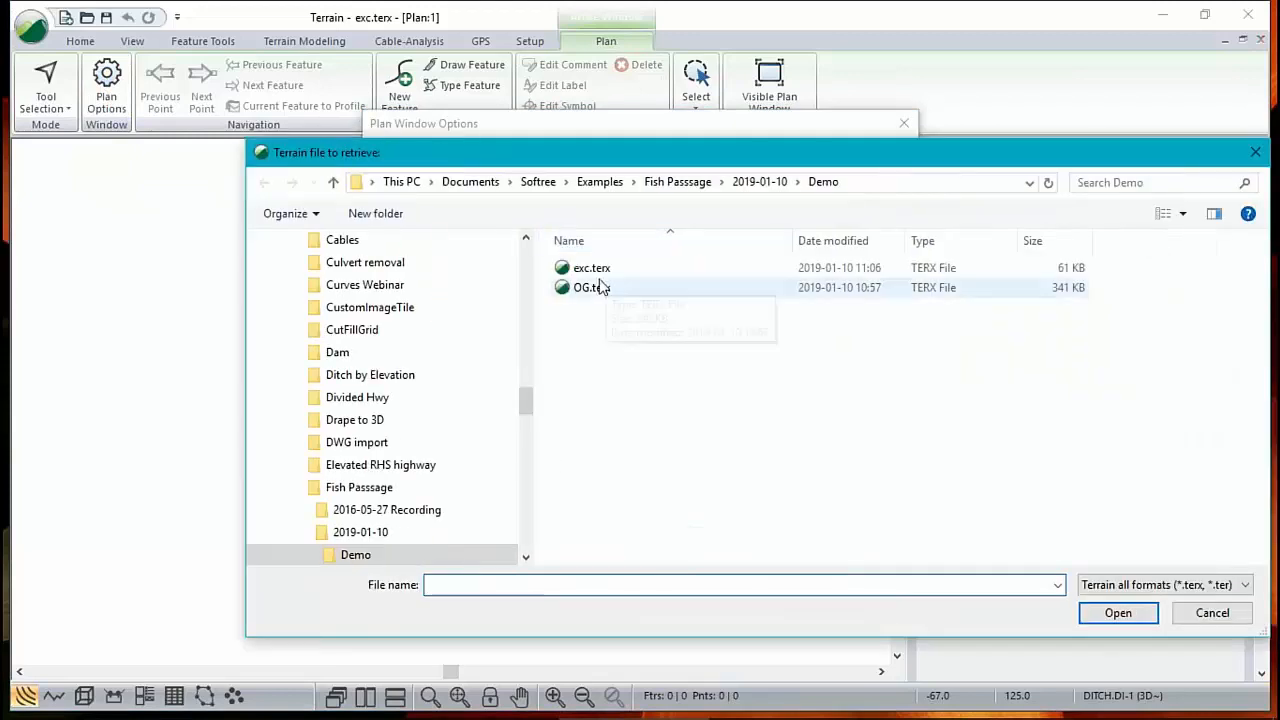
left_click(590, 288)
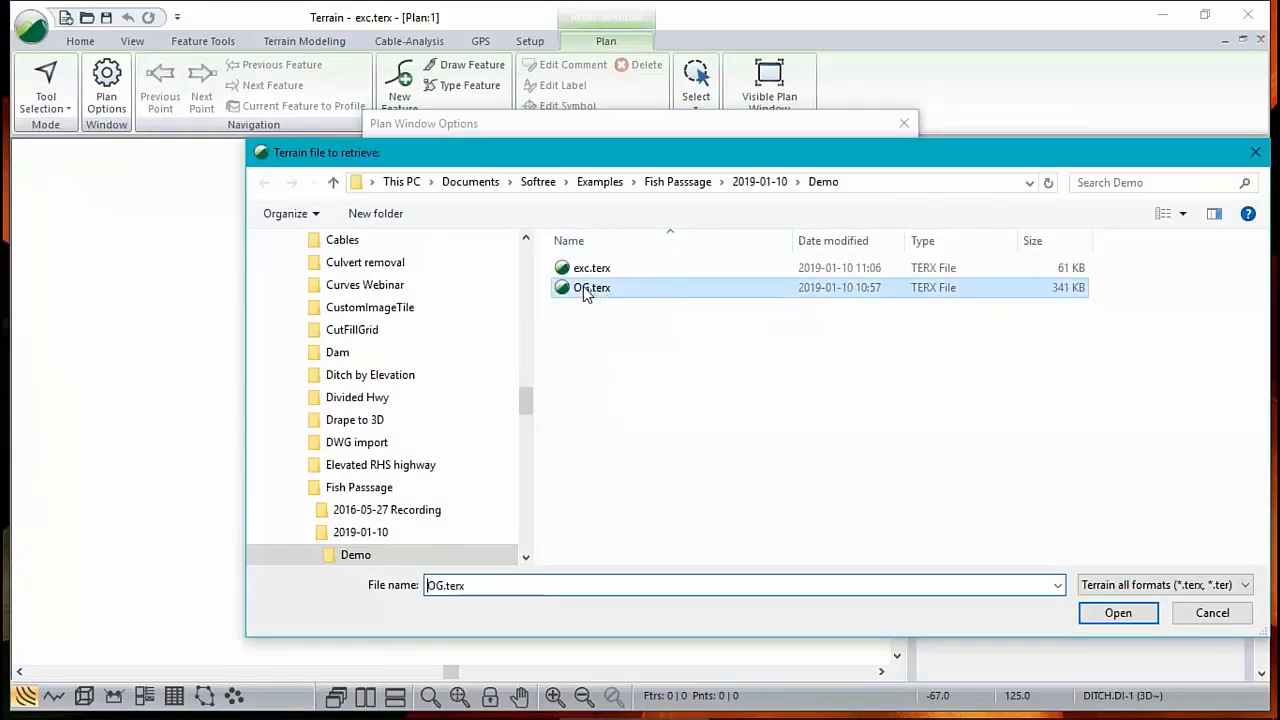
left_click(1119, 613)
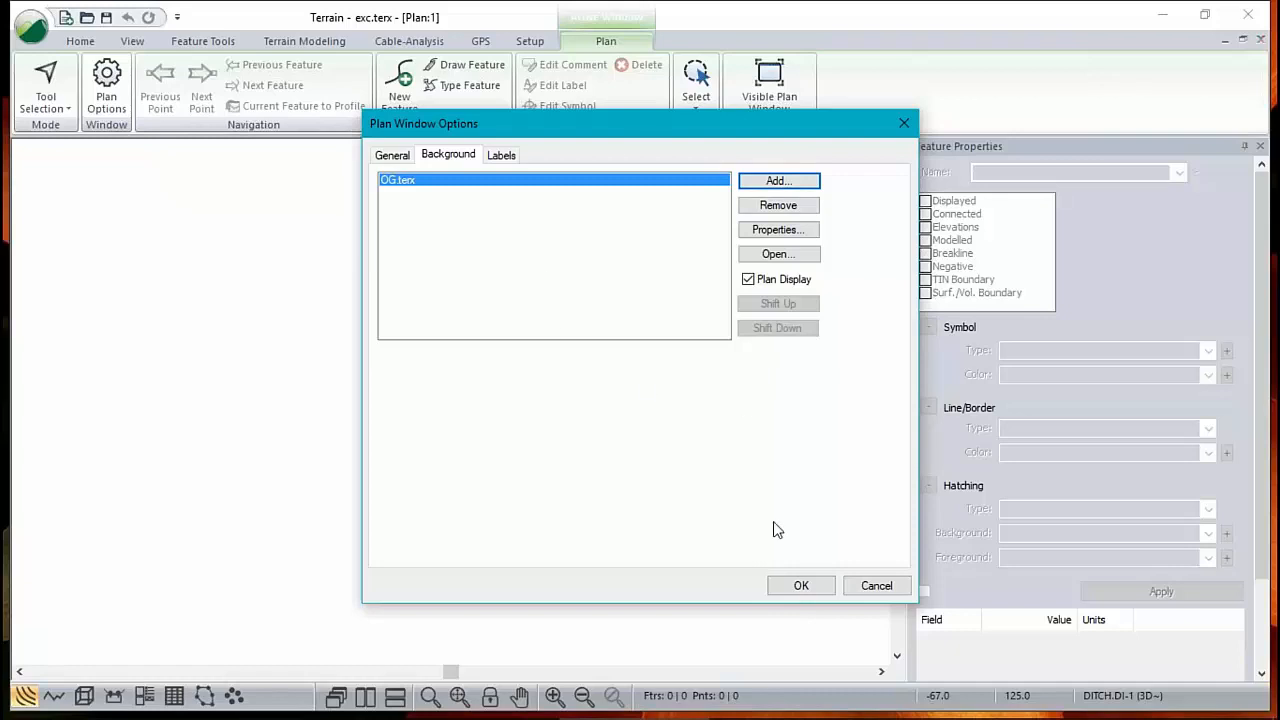
left_click(801, 588)
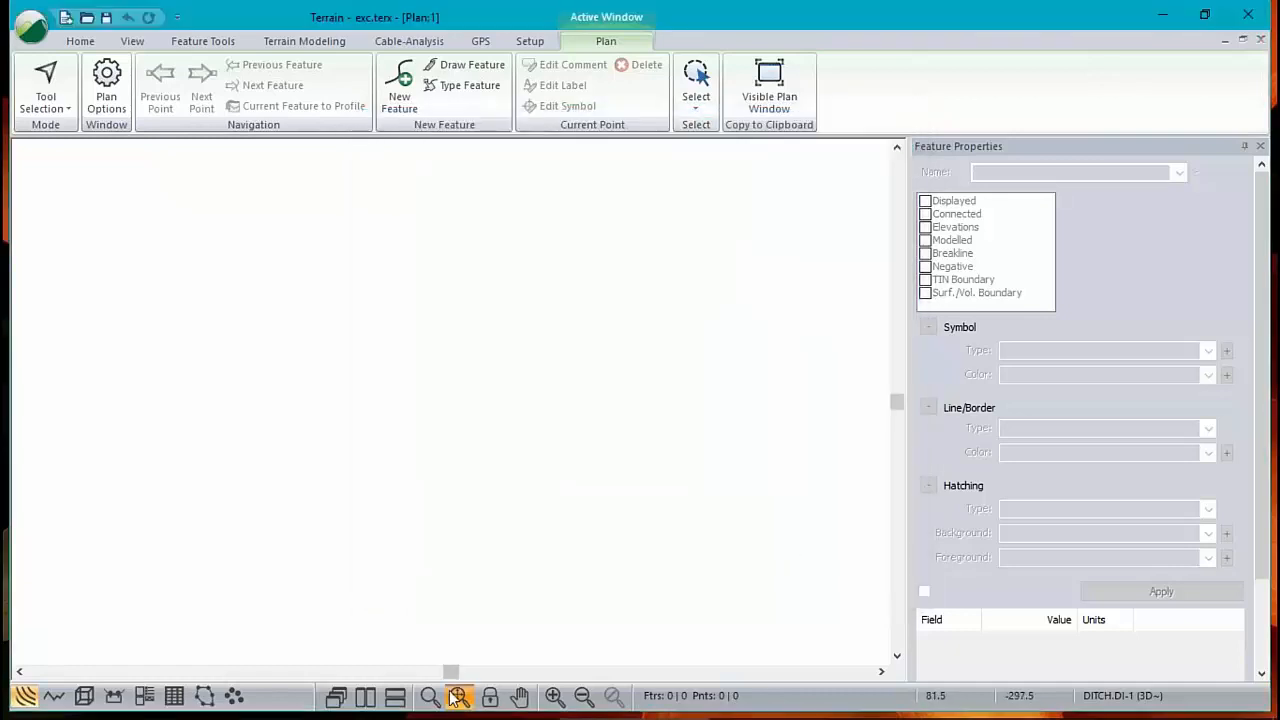
Create a new mouse-drawn 3D feature named exc with a default elevation of 354
left_click(459, 697)
scroll(437, 400, "up", 5)
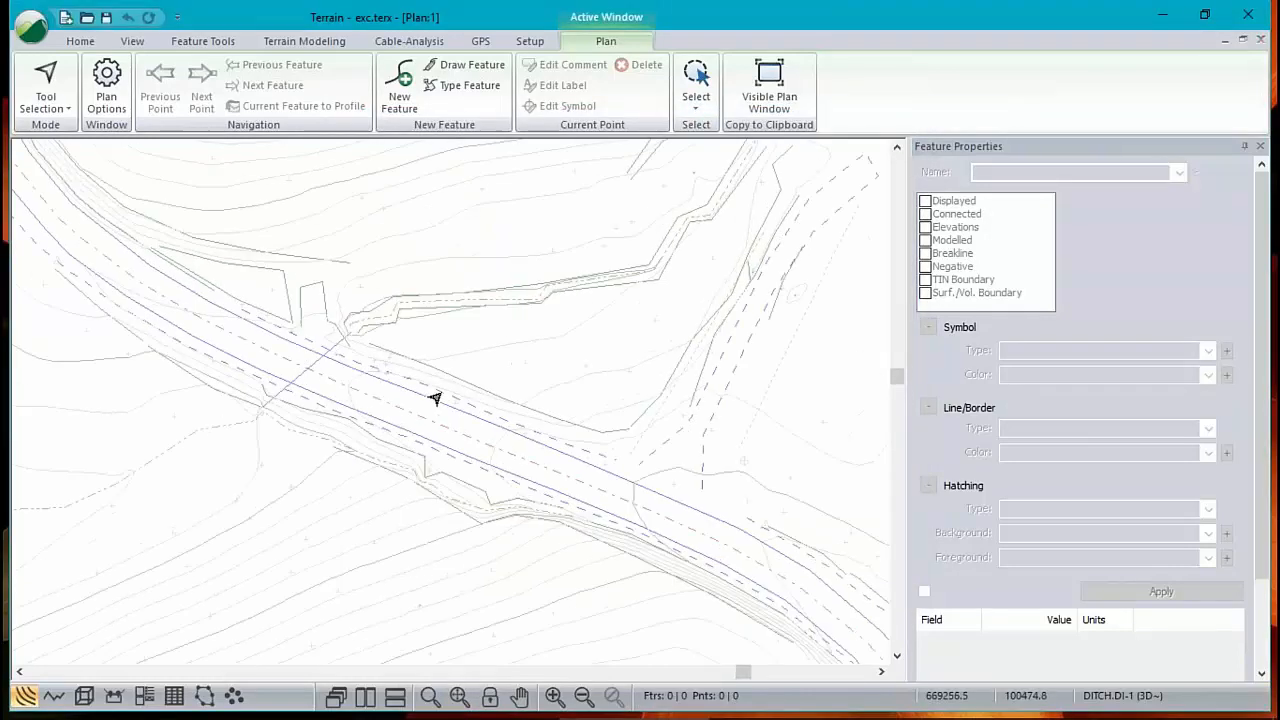
middle_click_drag(270, 408, 577, 434)
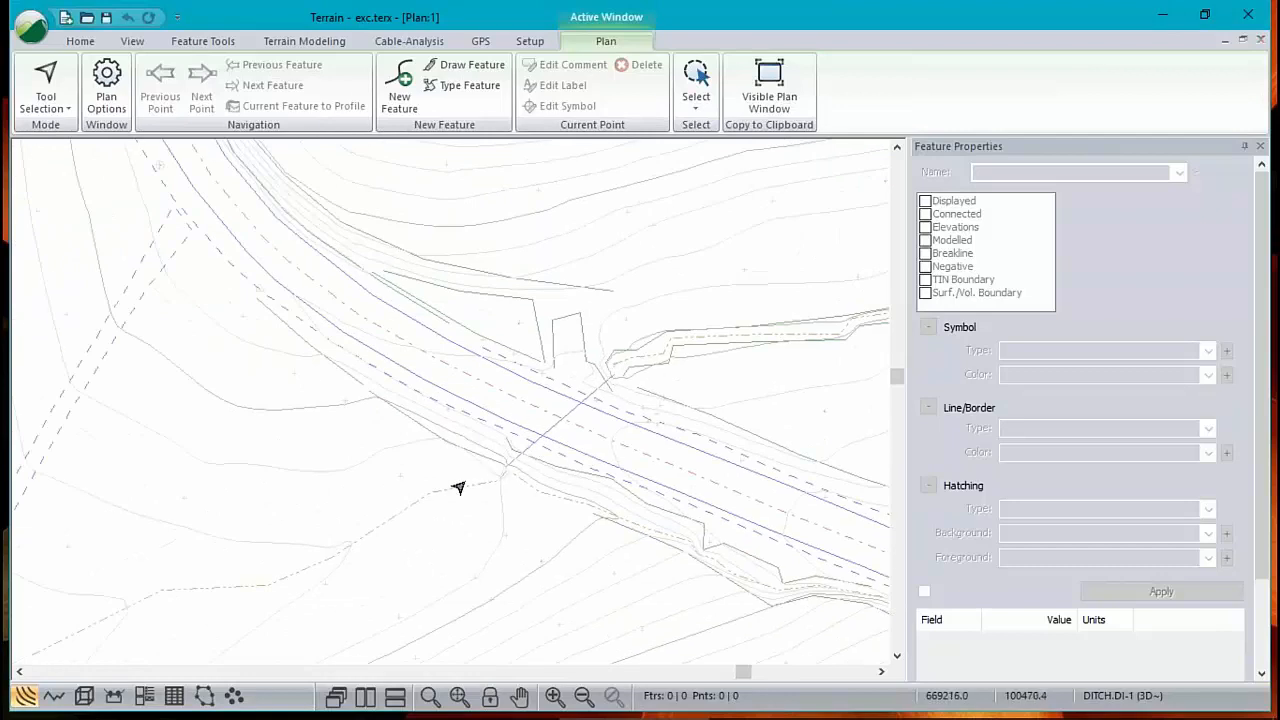
mouse_move(508, 477)
left_click(82, 41)
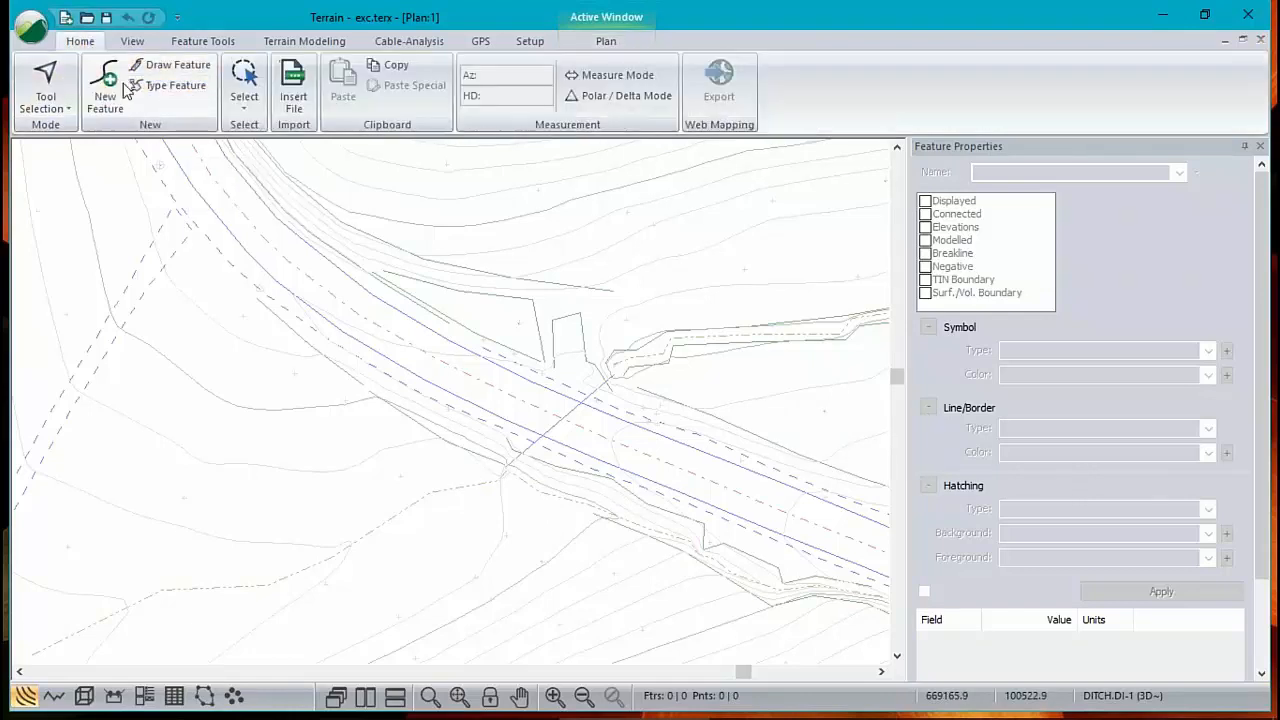
left_click(108, 85)
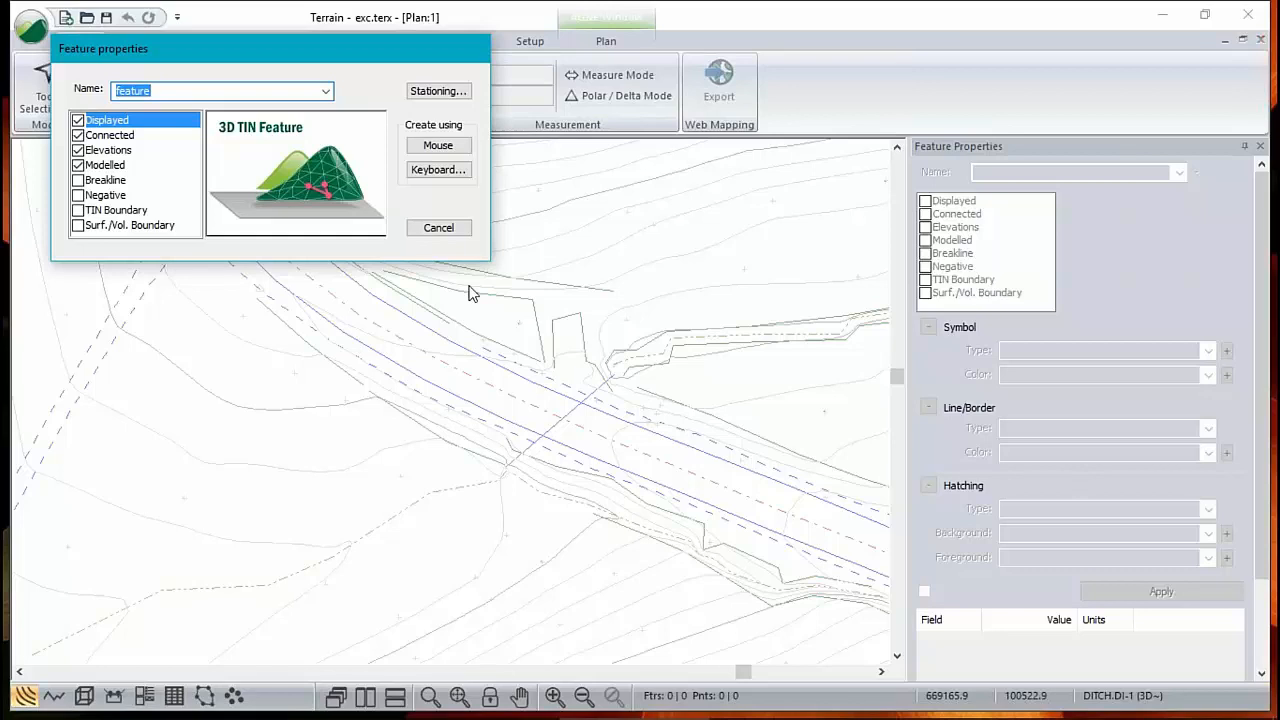
type("exc")
left_click(437, 145)
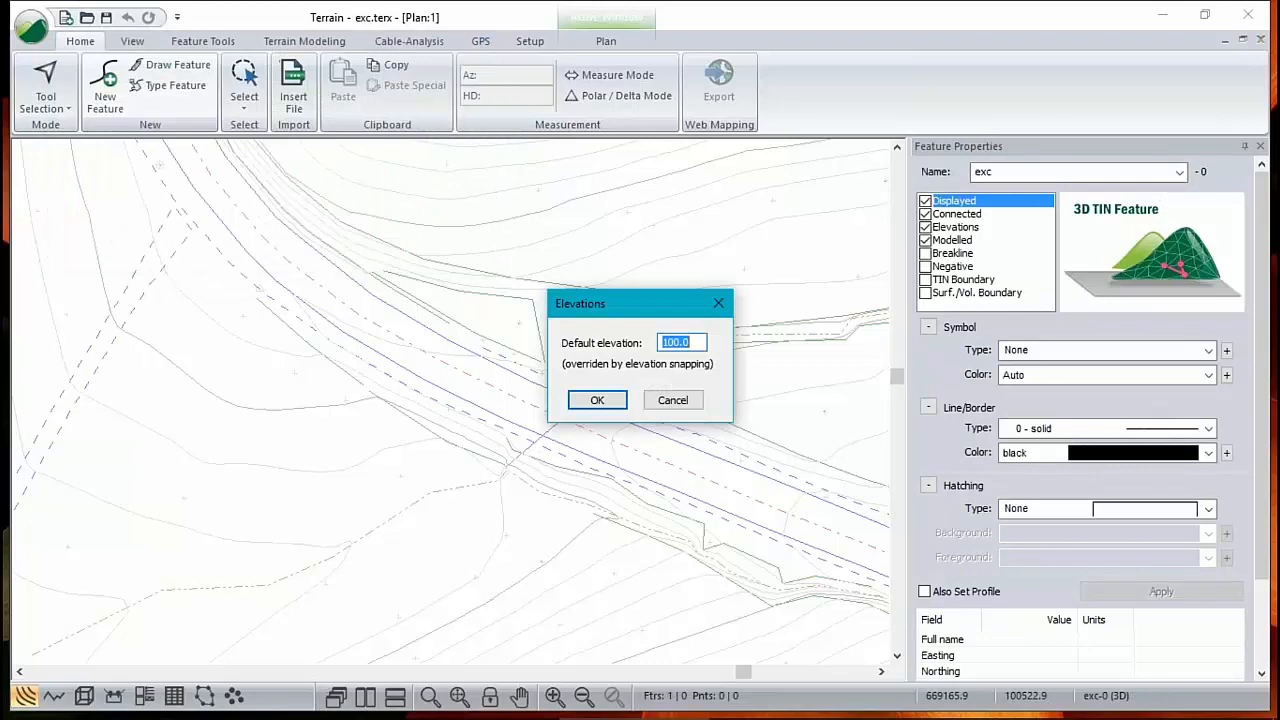
type("354")
left_click(597, 400)
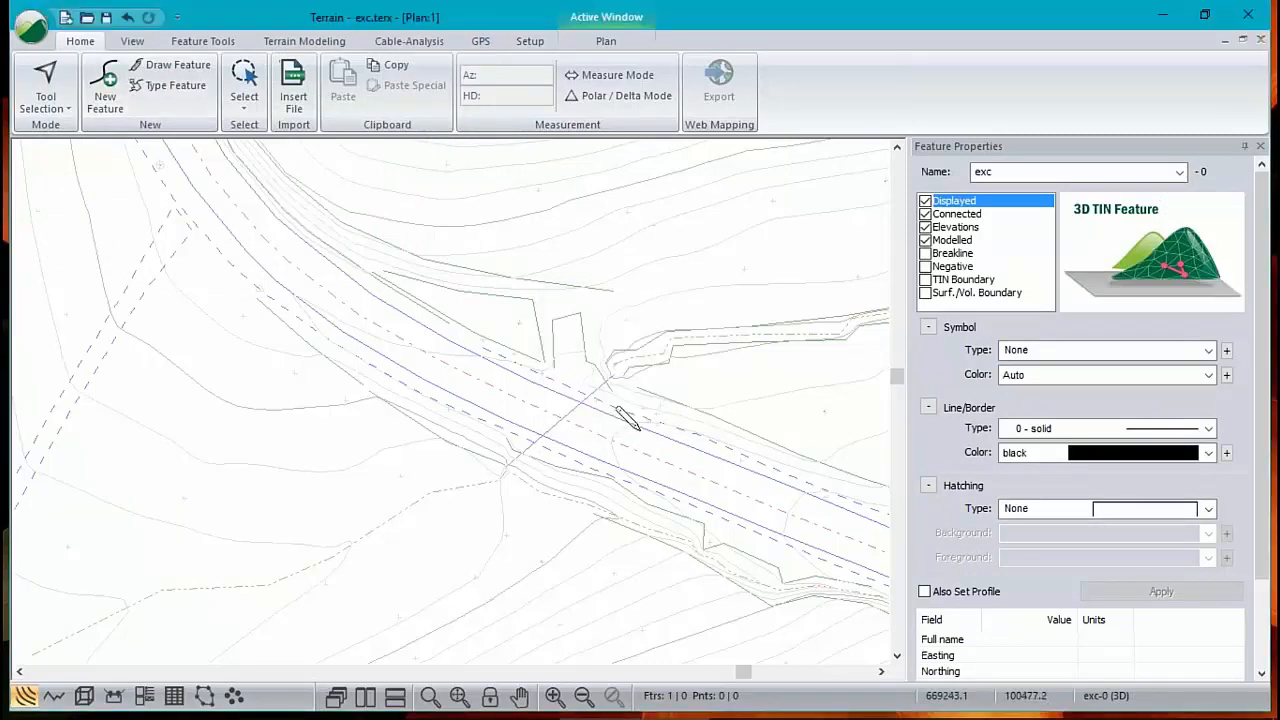
Draw the excavation centreline along the culvert from the ditch at its southwest end to the ditch at its northeast end
mouse_move(463, 487)
mouse_move(644, 282)
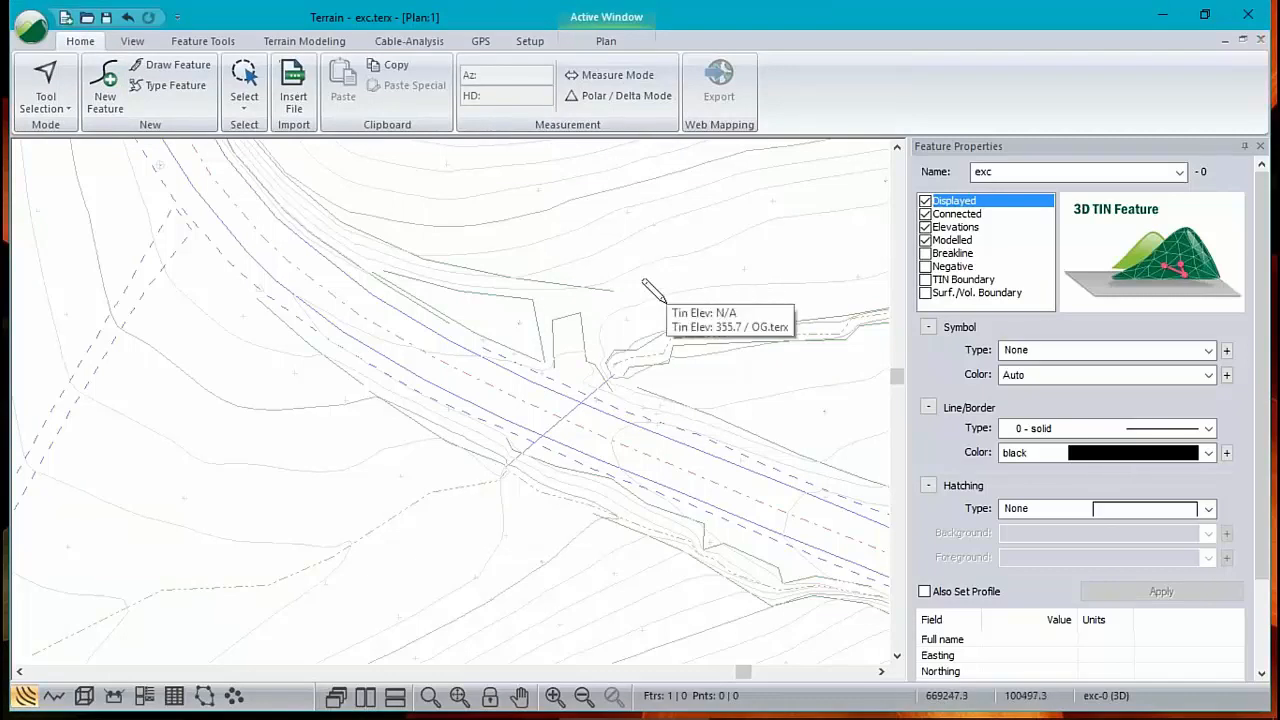
left_click(483, 488)
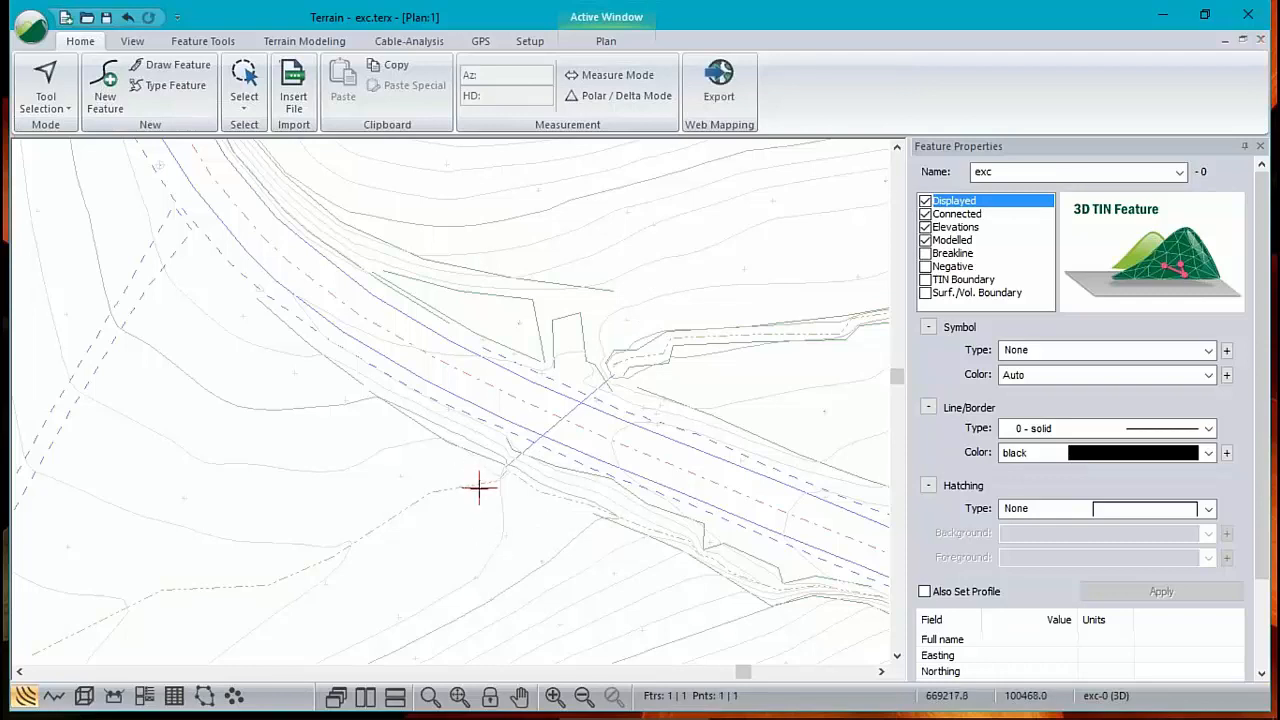
left_click(636, 353)
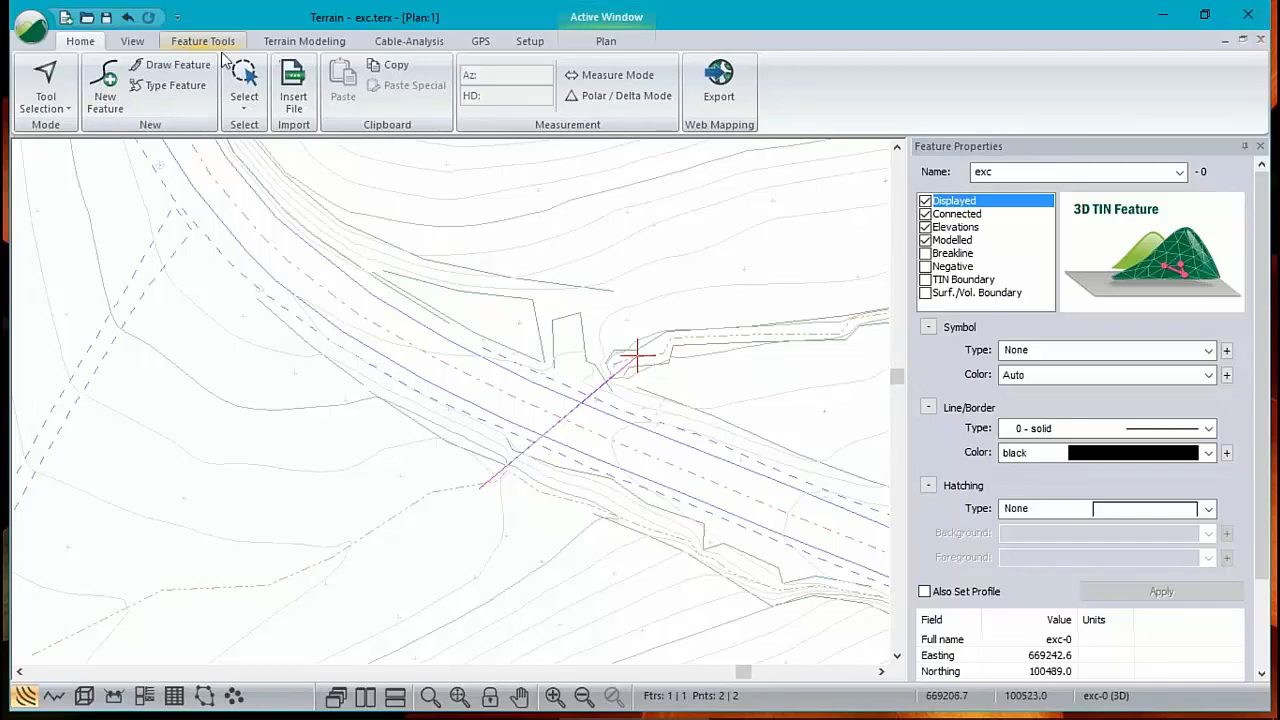
Create linear offset features 1.5 m to the right and left of the excavation centreline
left_click(190, 43)
left_click(750, 64)
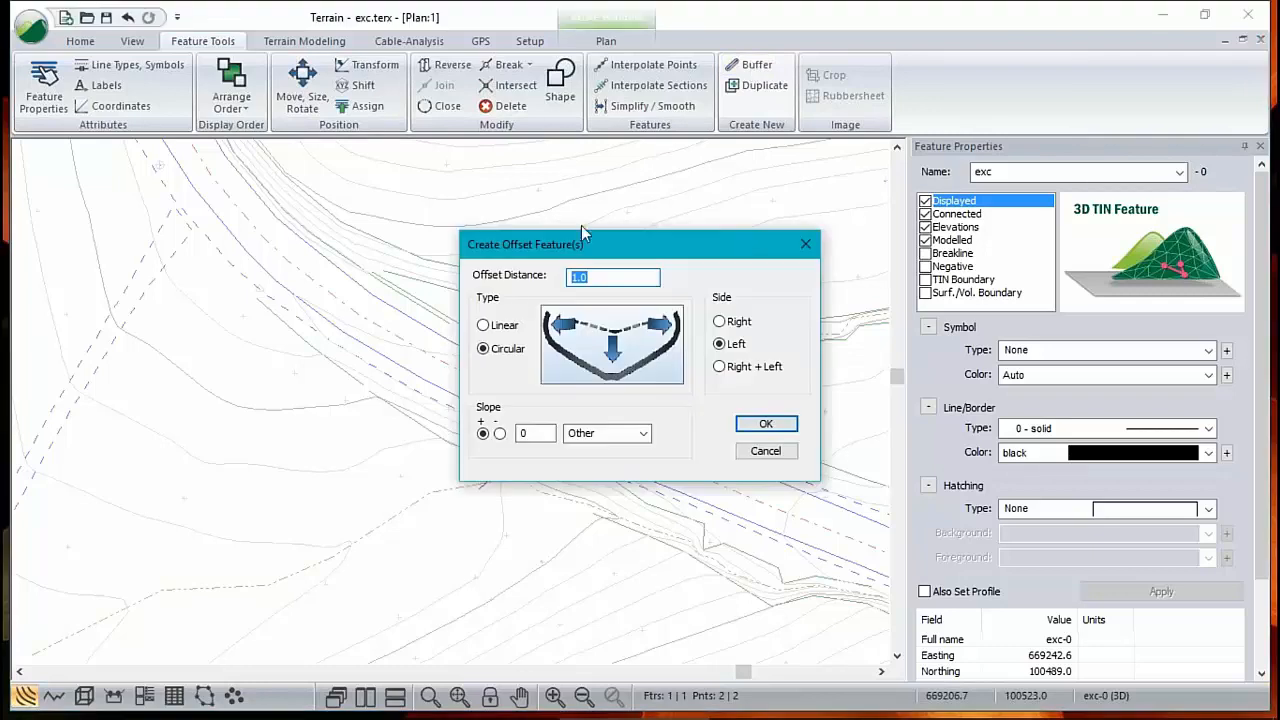
left_click(508, 326)
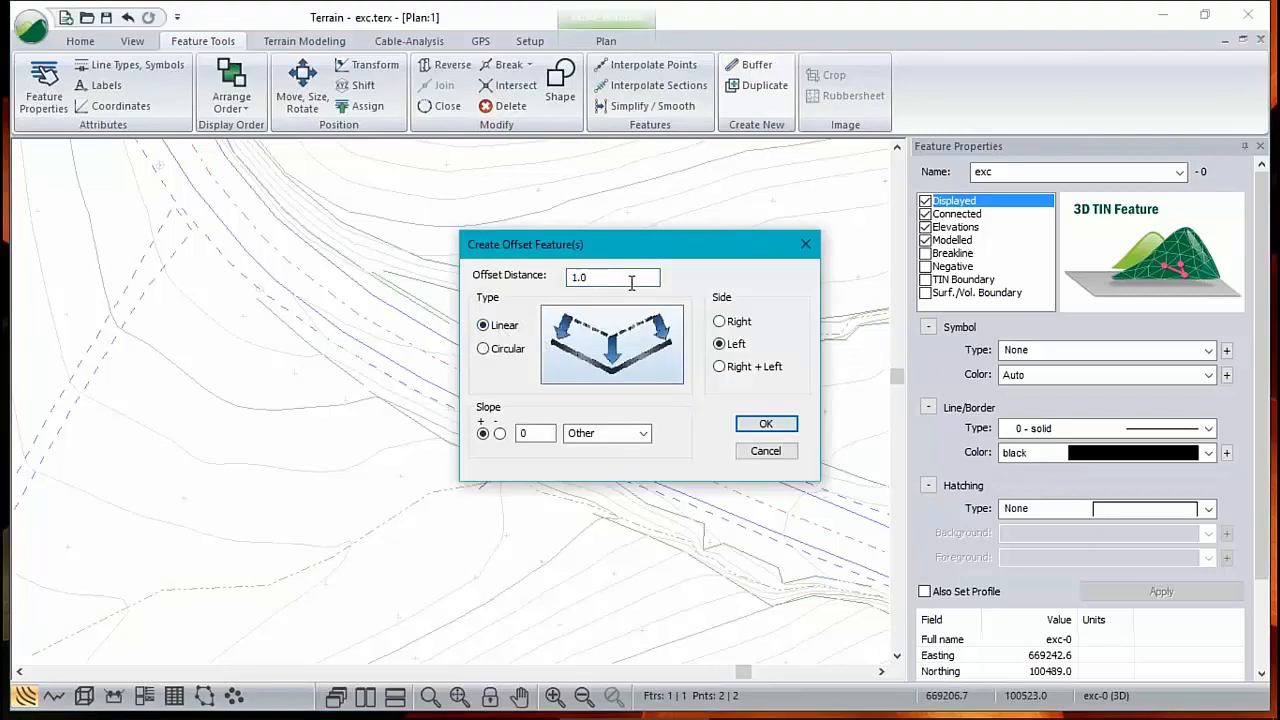
double_click(636, 283)
type("1")
left_click(719, 366)
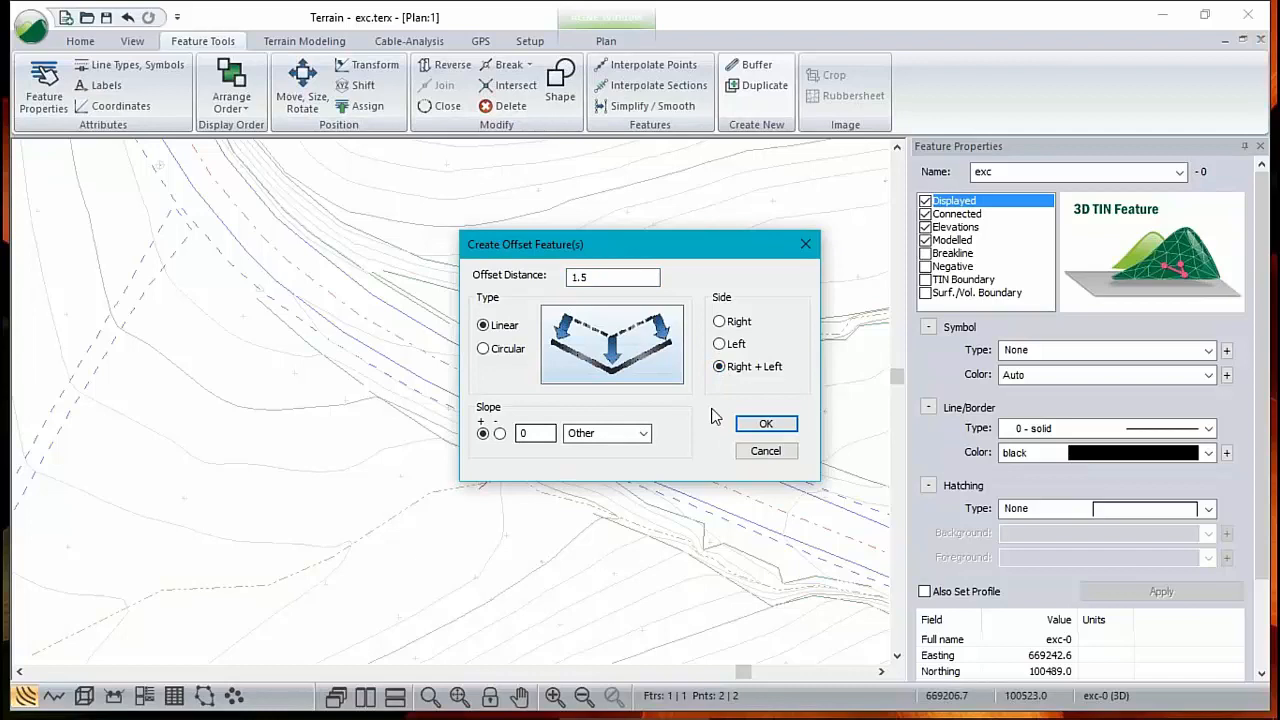
left_click(766, 425)
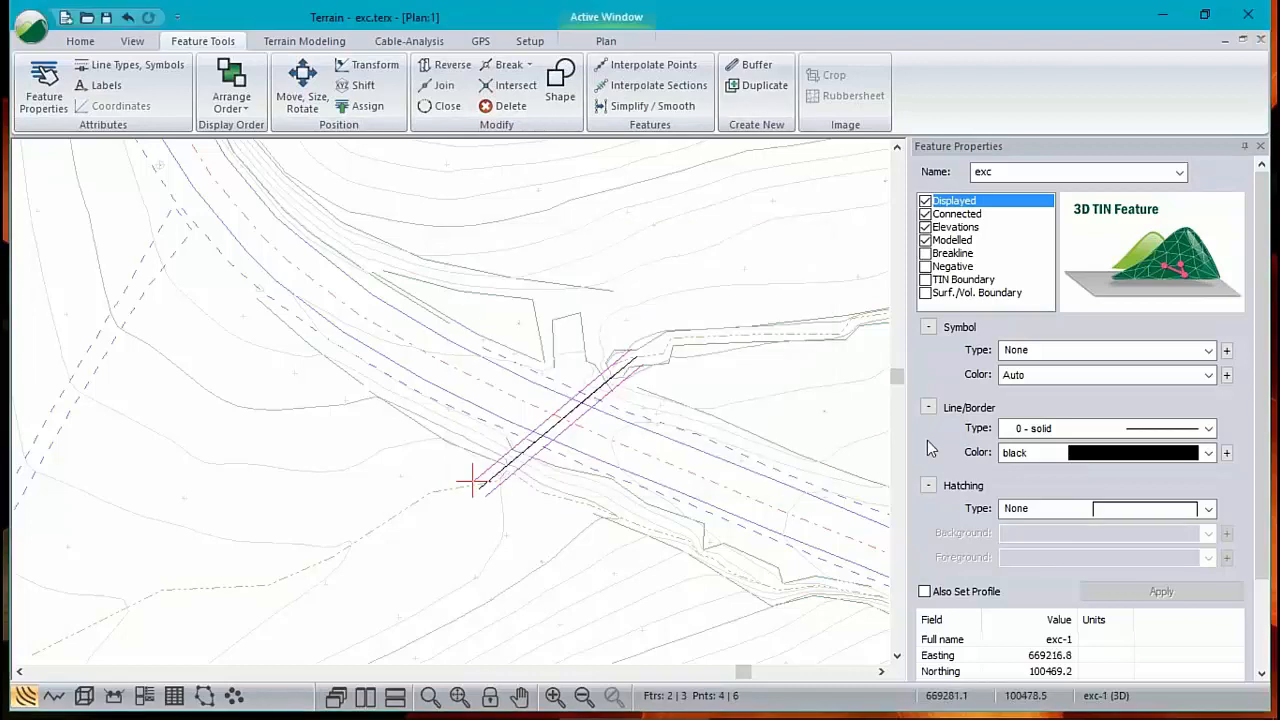
Set the line type of the excavation centreline to 3 - dash-dot and apply it
left_click(542, 434)
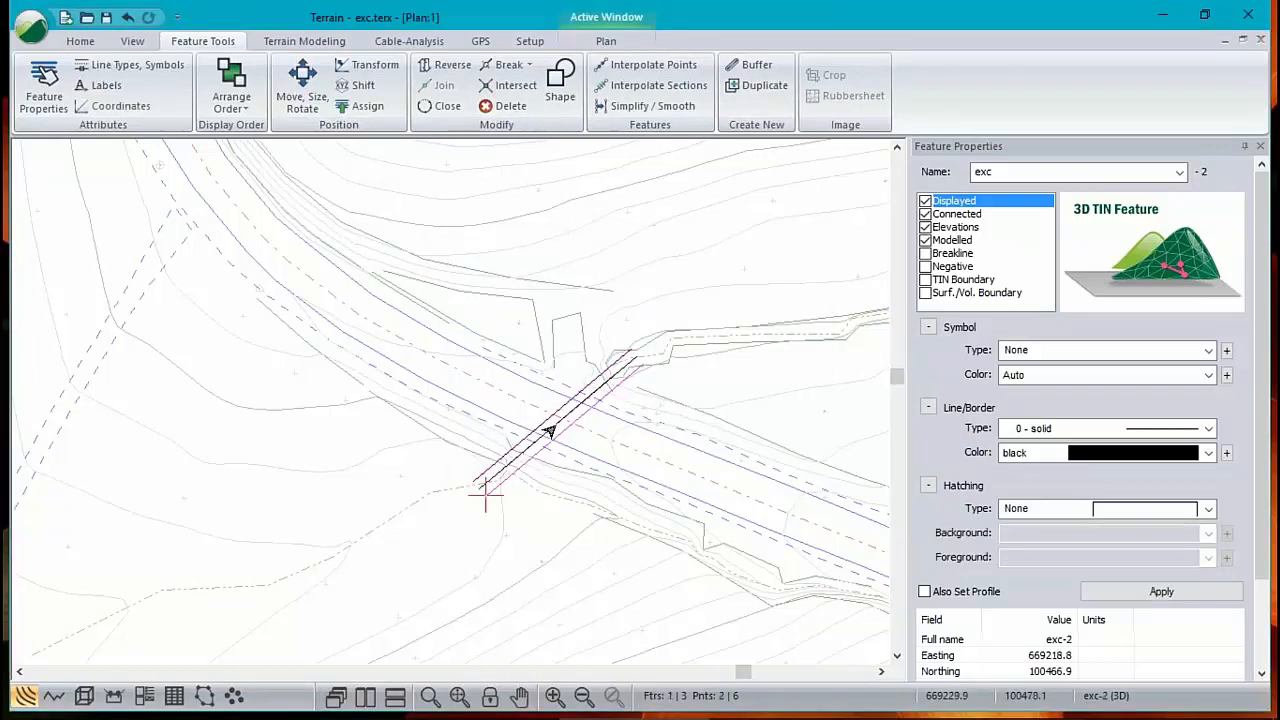
scroll(543, 425, "up", 1)
scroll(543, 425, "up", 3)
left_click(559, 438)
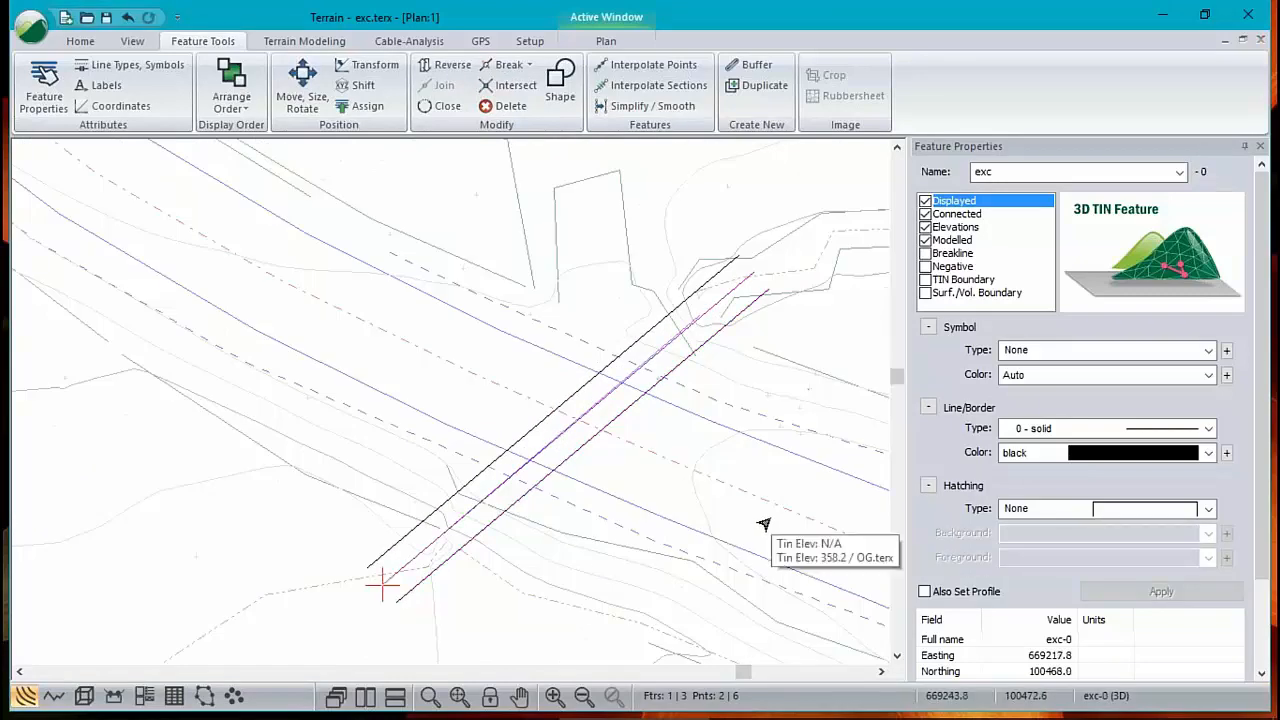
left_click(1209, 428)
left_click(1040, 489)
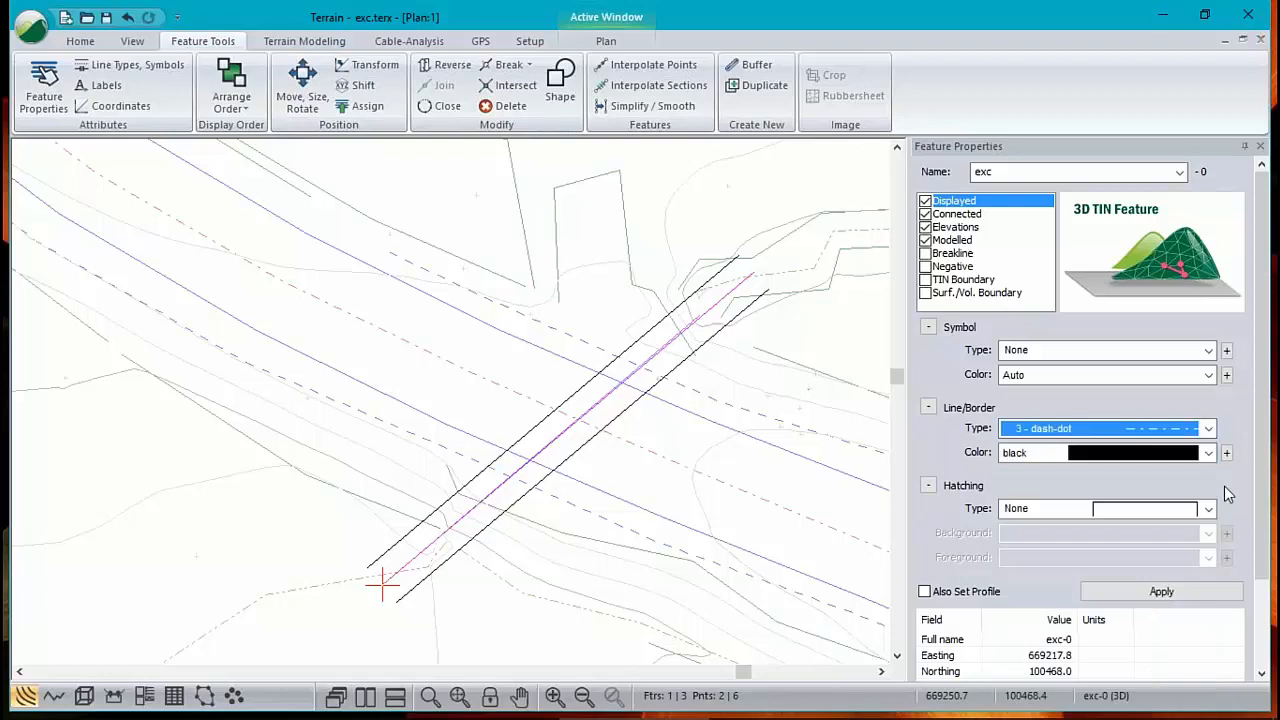
left_click(1186, 595)
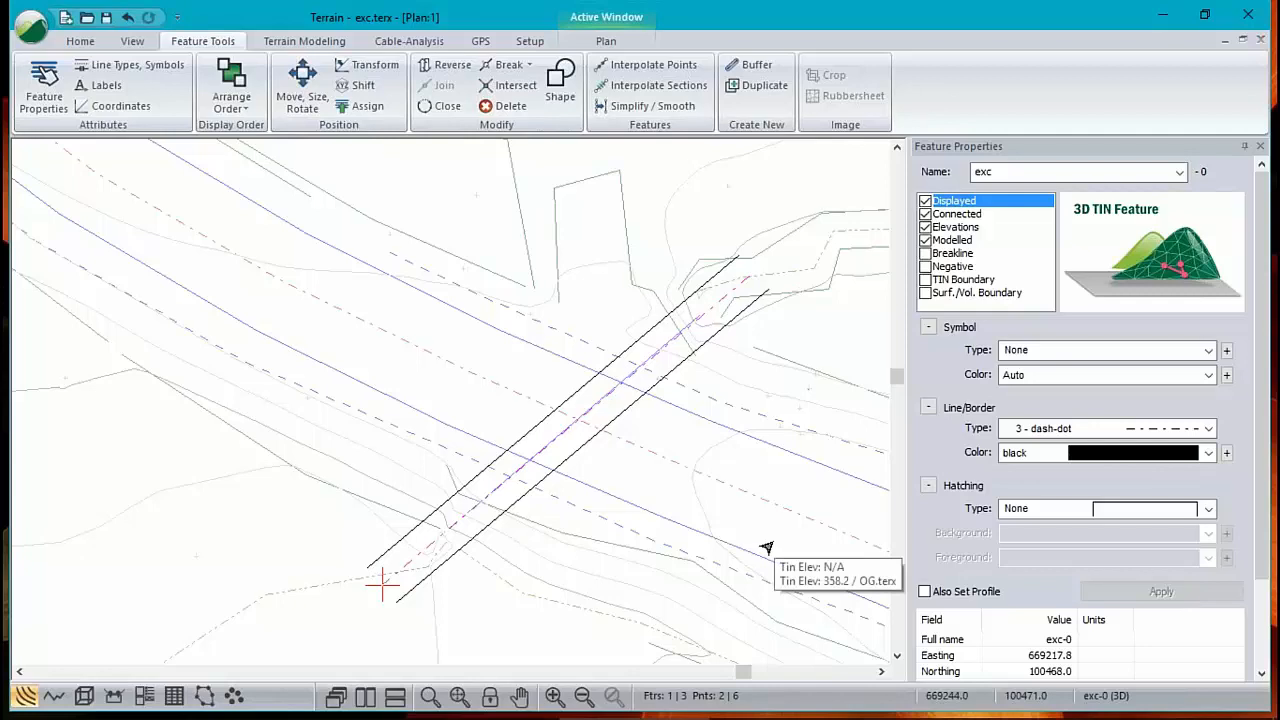
Join the two offset lines and close them into one rectangular excavation outline
left_click(537, 423)
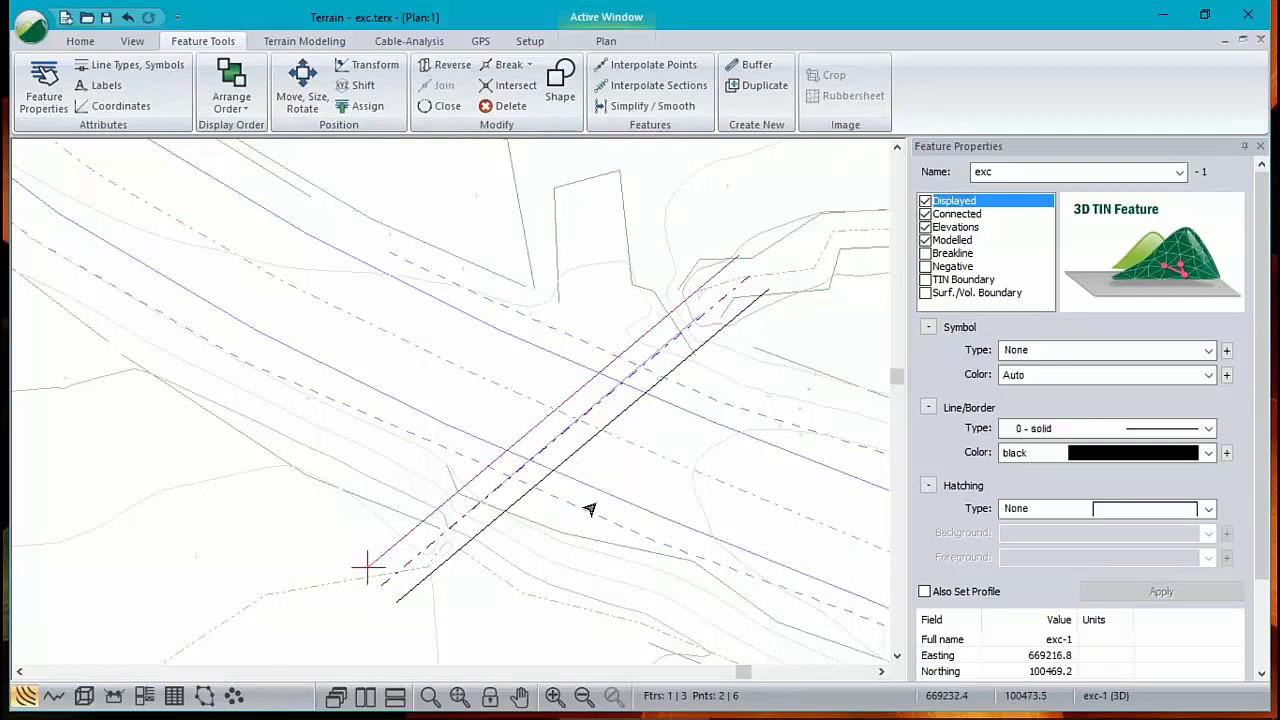
left_click(567, 456)
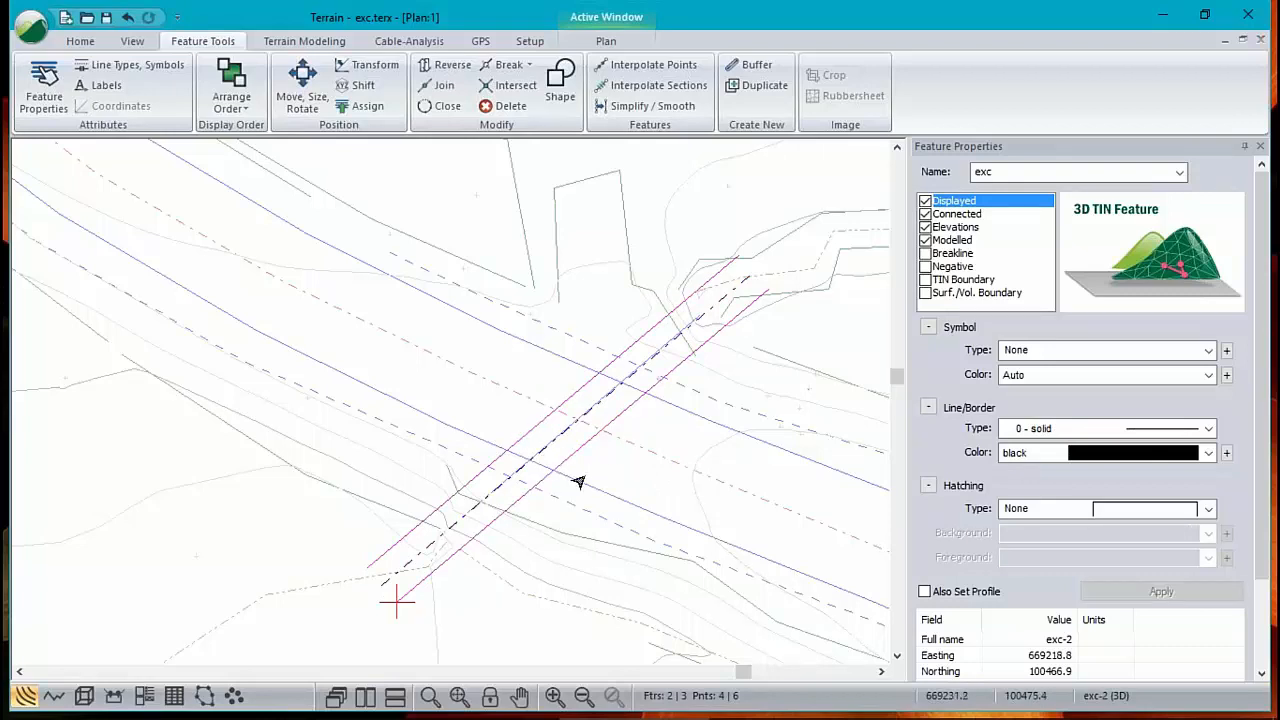
left_click(445, 88)
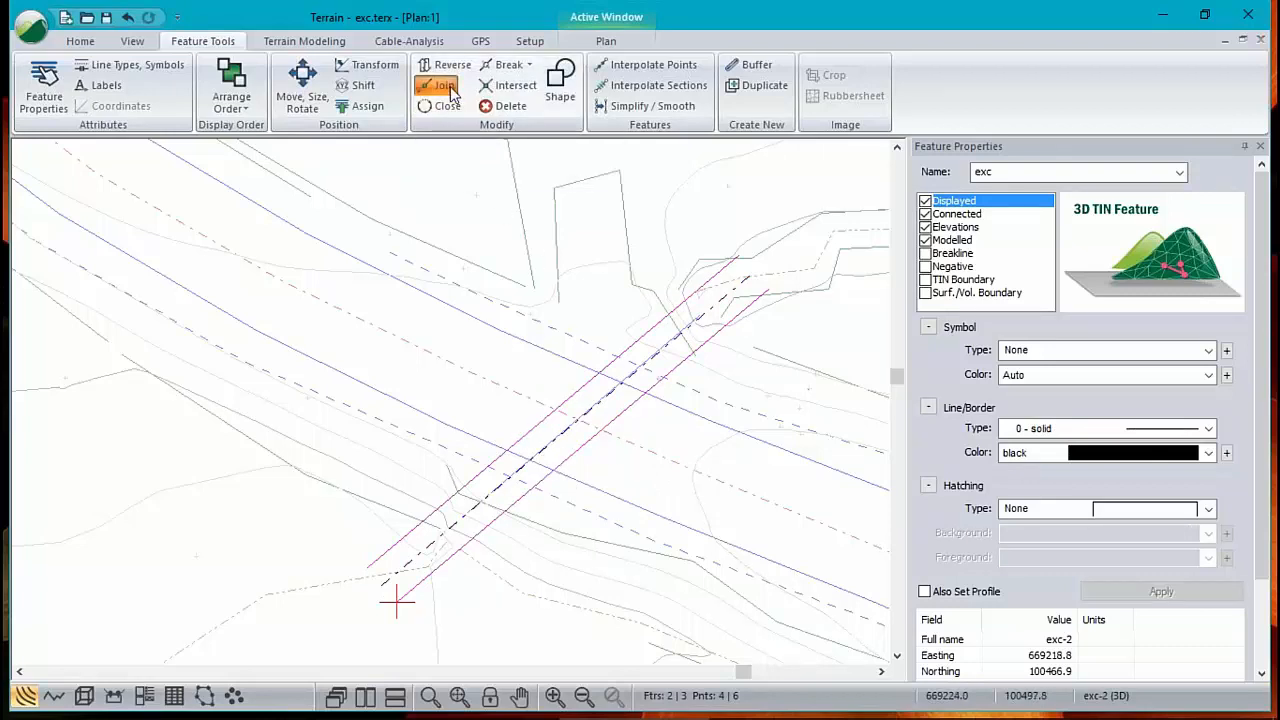
left_click(446, 105)
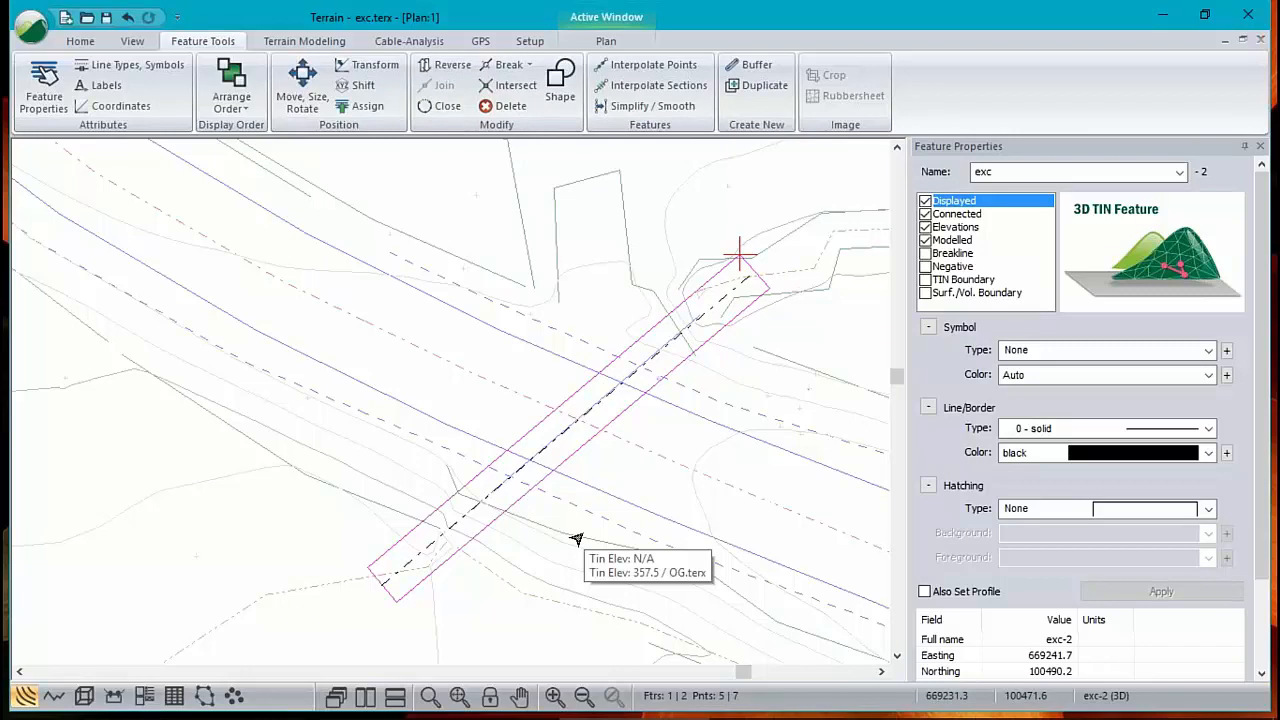
Review the coordinates and elevations of the closed outline's points, leaving them unedited
right_click(378, 286)
mouse_move(430, 410)
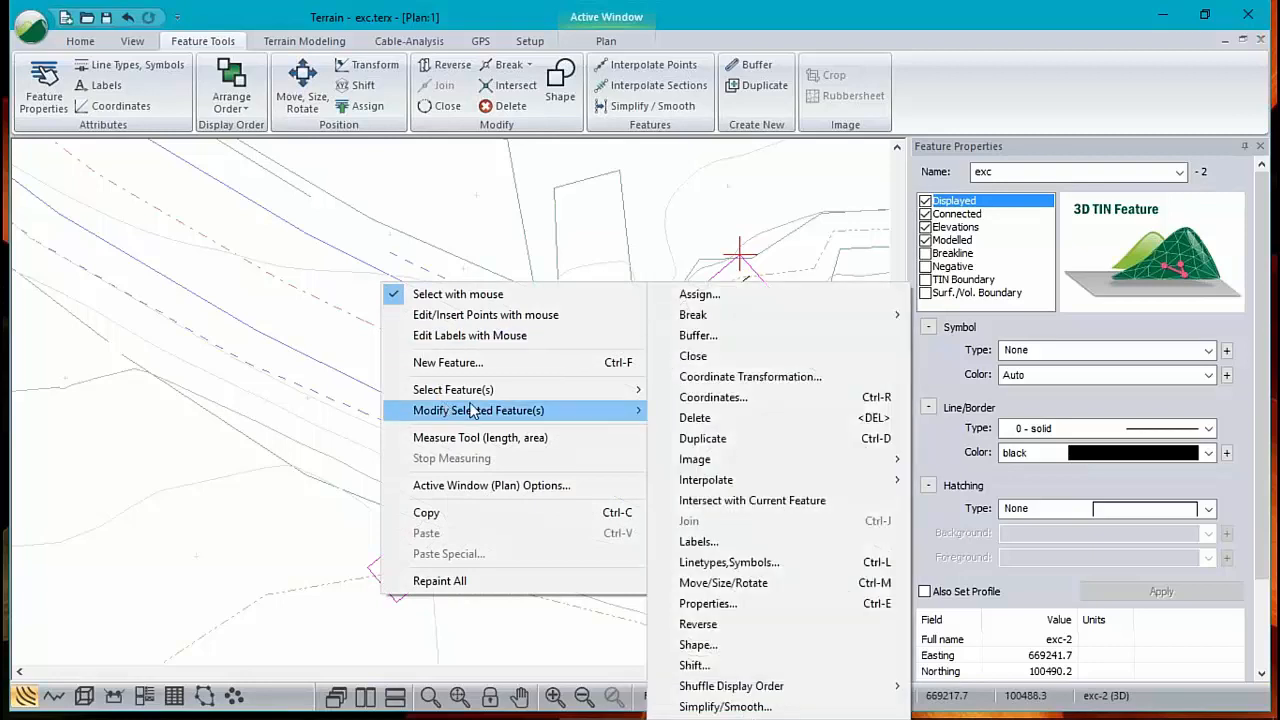
left_click(731, 400)
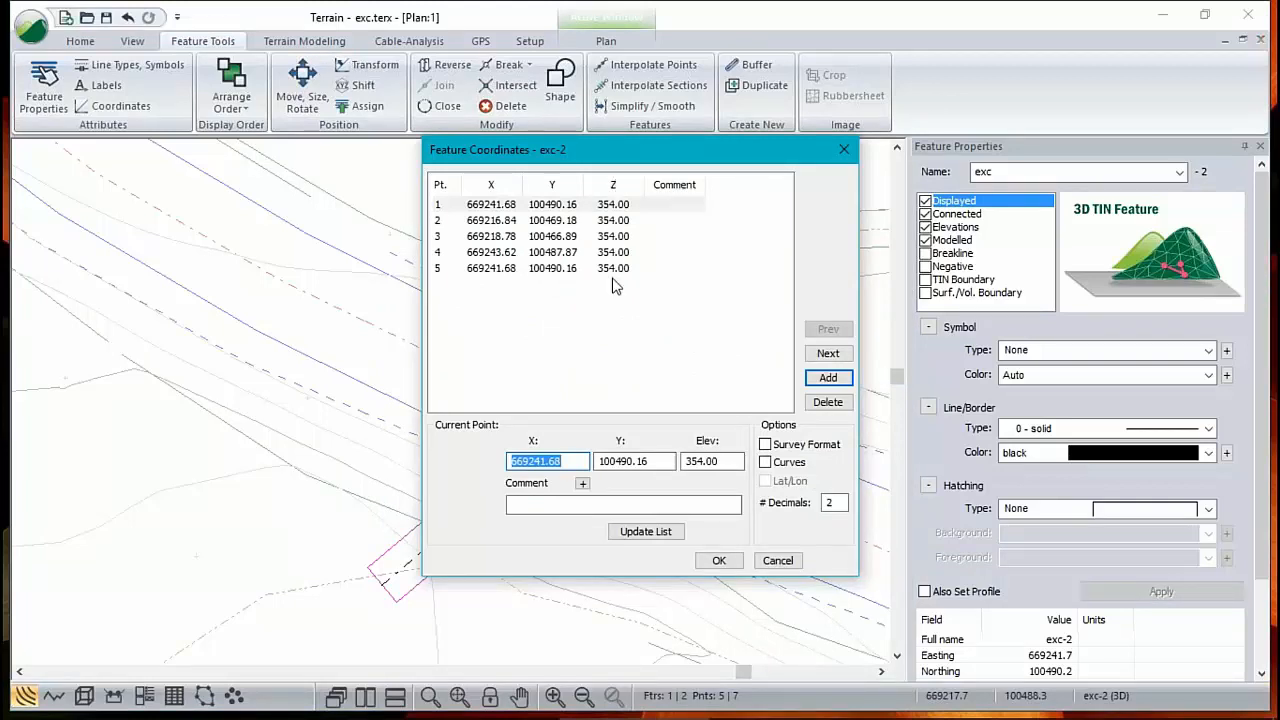
left_click(628, 220)
left_click(625, 236)
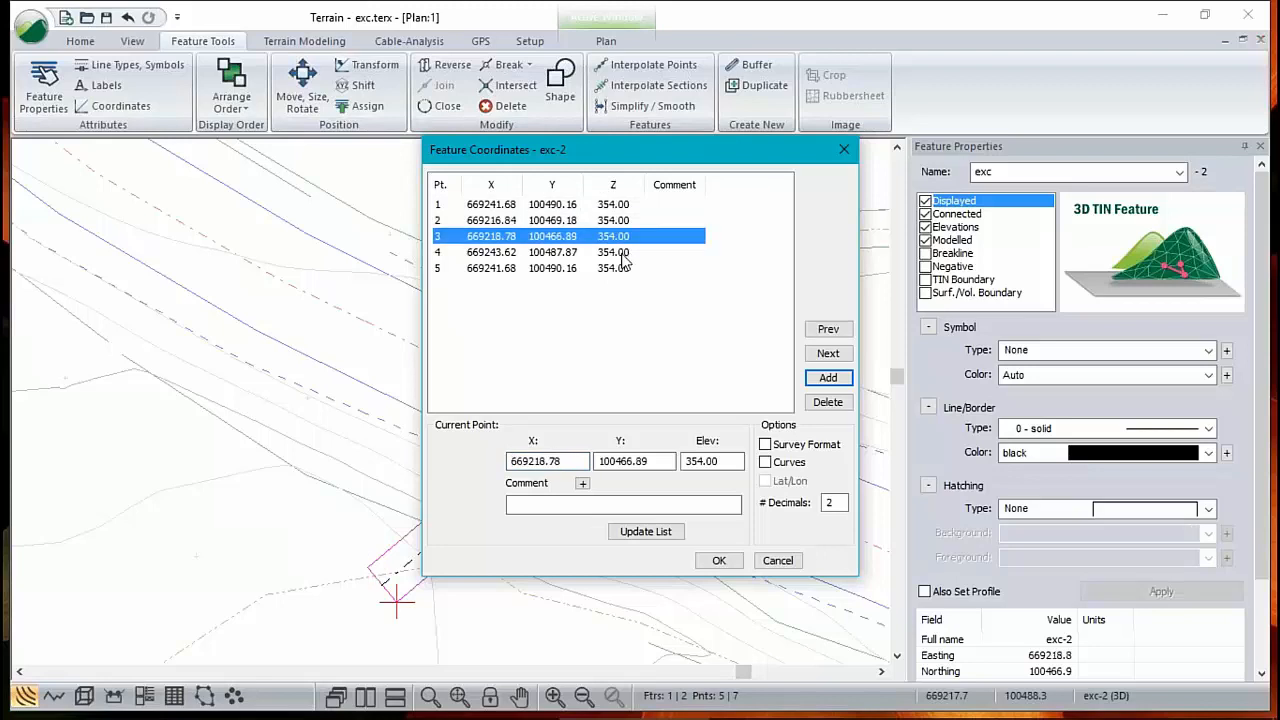
left_click(625, 252)
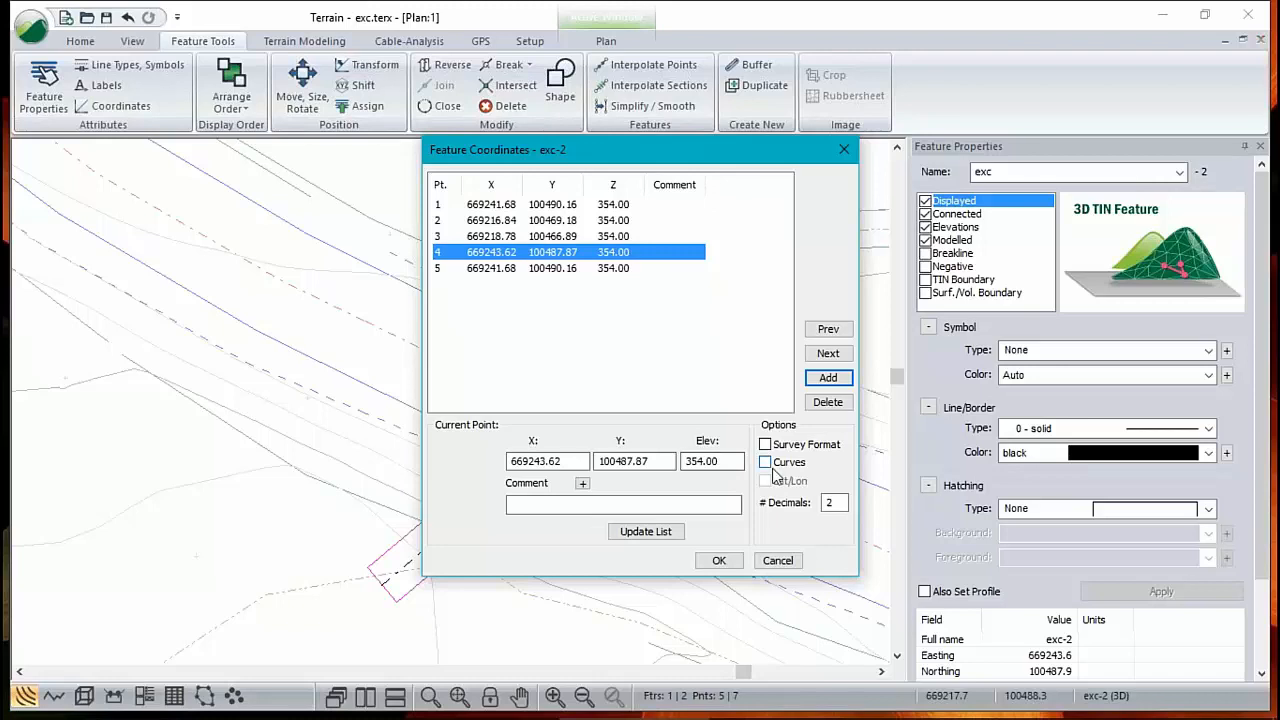
left_click(788, 563)
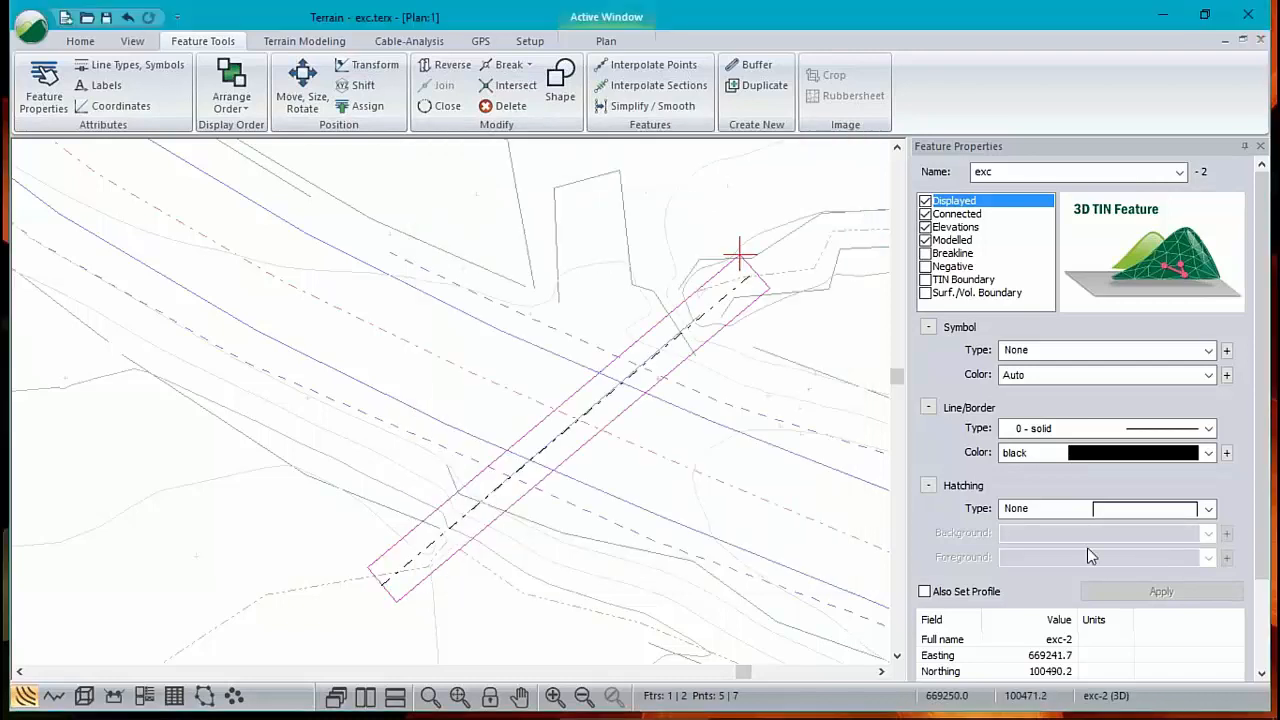
mouse_move(511, 486)
left_click(326, 40)
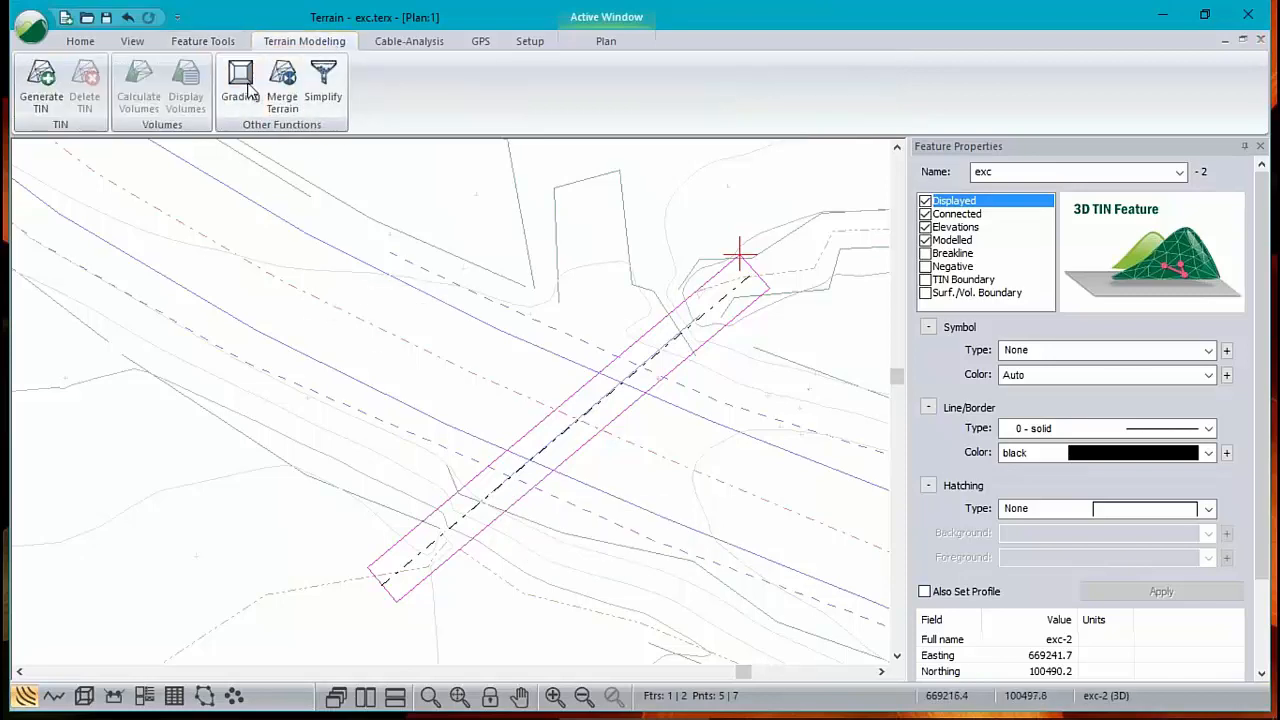
left_click(240, 85)
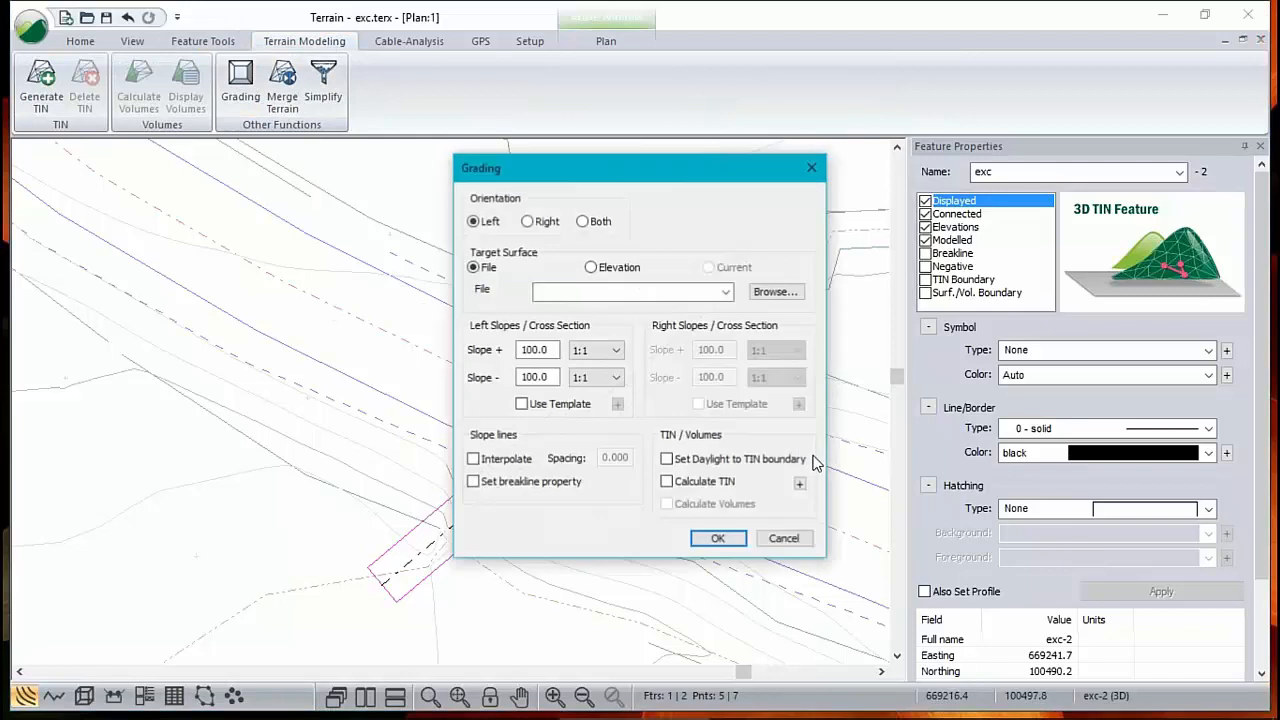
left_click(784, 540)
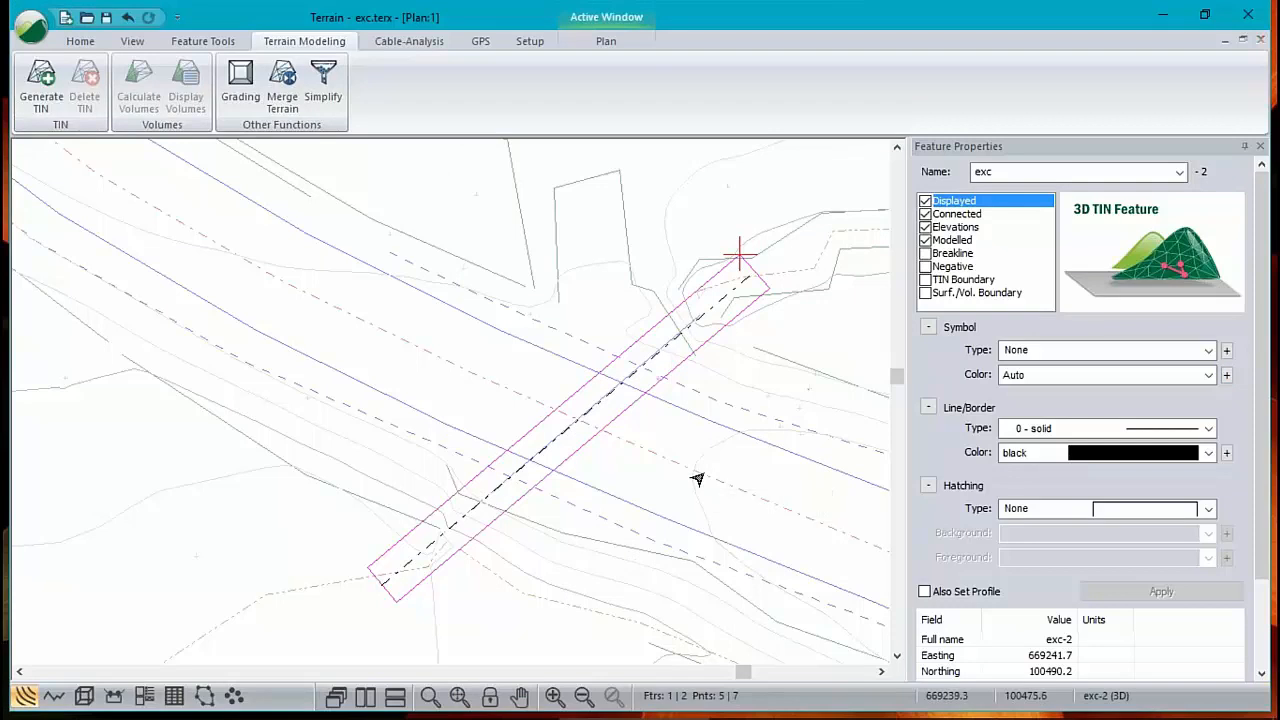
Step through the points of the closed outline to determine the direction it runs in
key("Right")
key("Right")
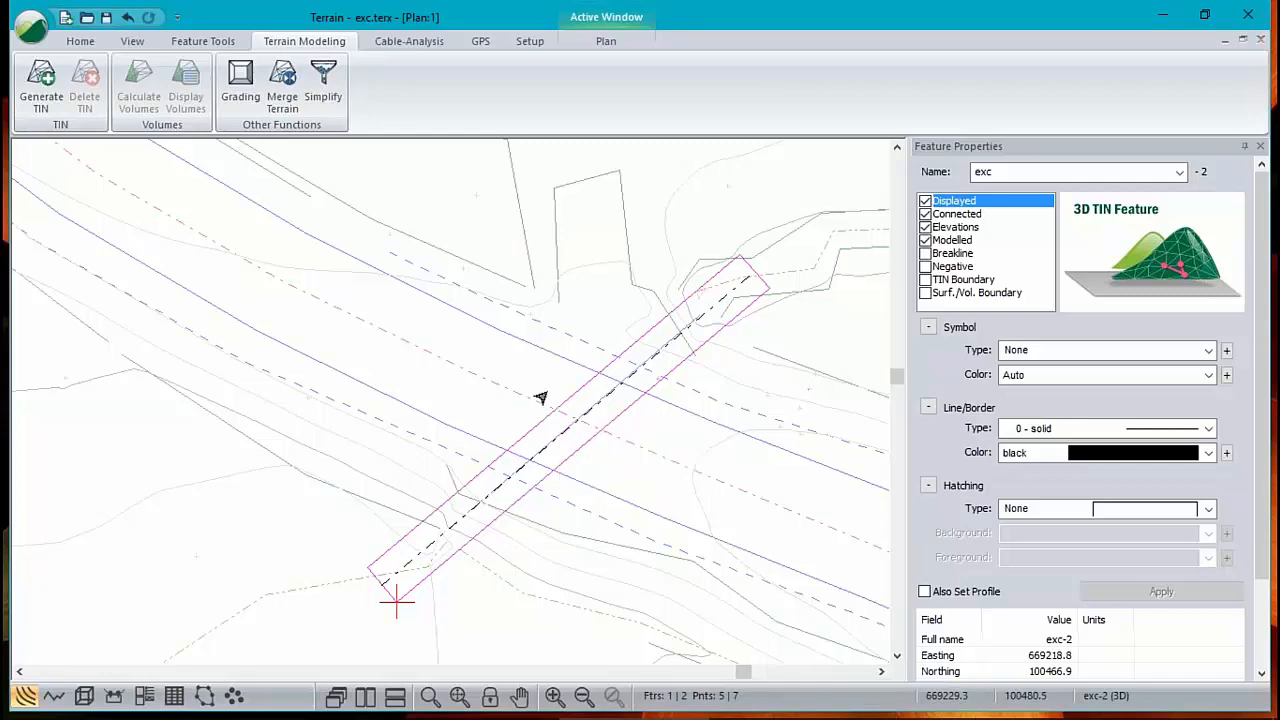
mouse_move(498, 340)
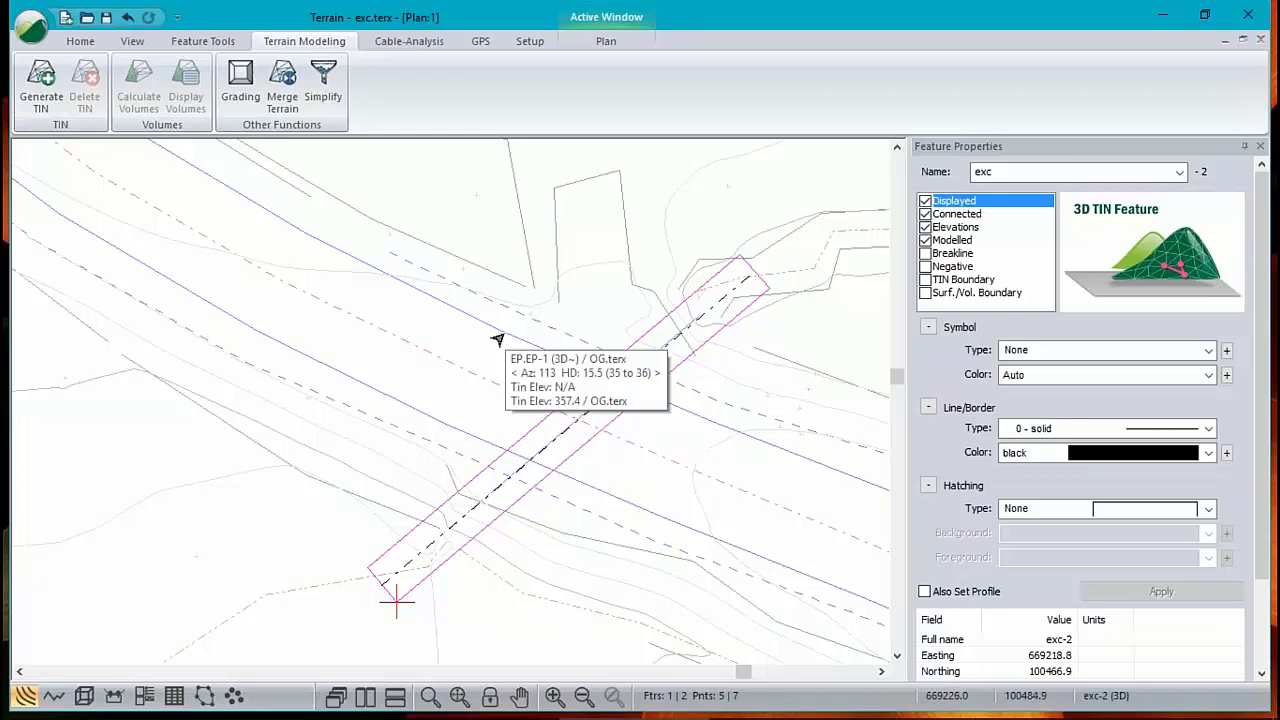
Start Grading for the closed outline with Right orientation and OG.terx as the target surface file
left_click(240, 85)
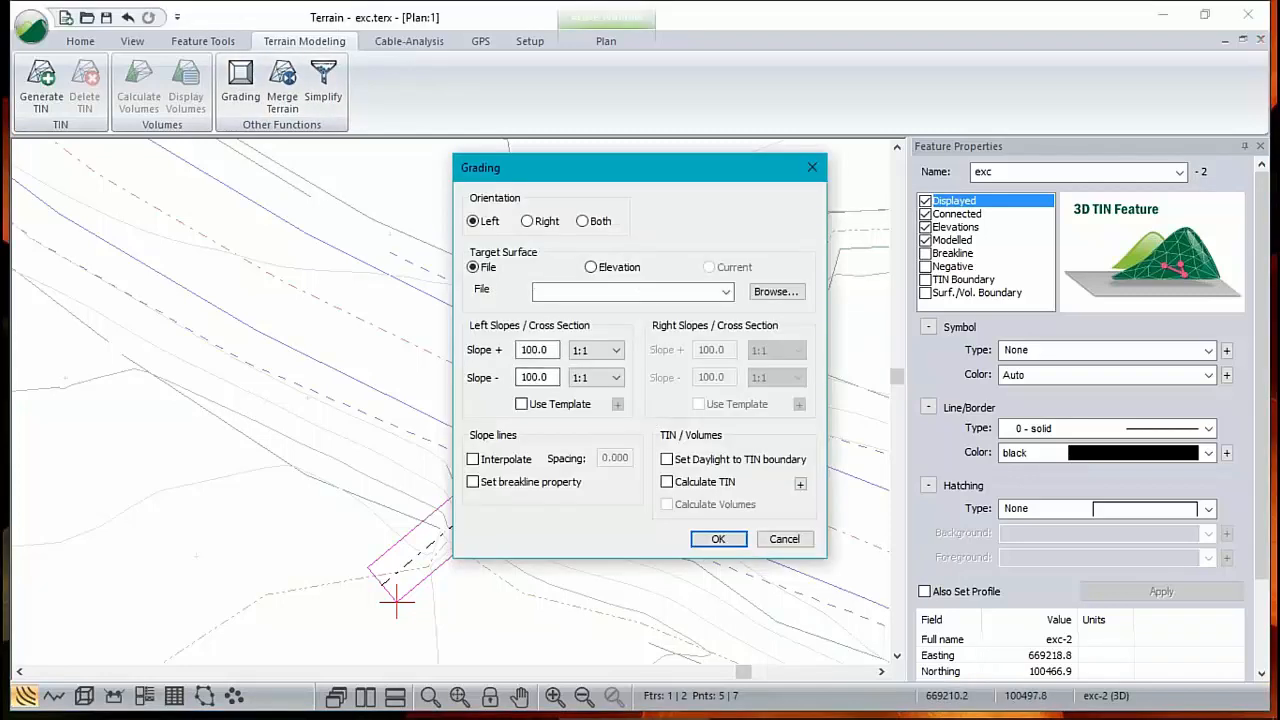
left_click(541, 221)
left_click(726, 292)
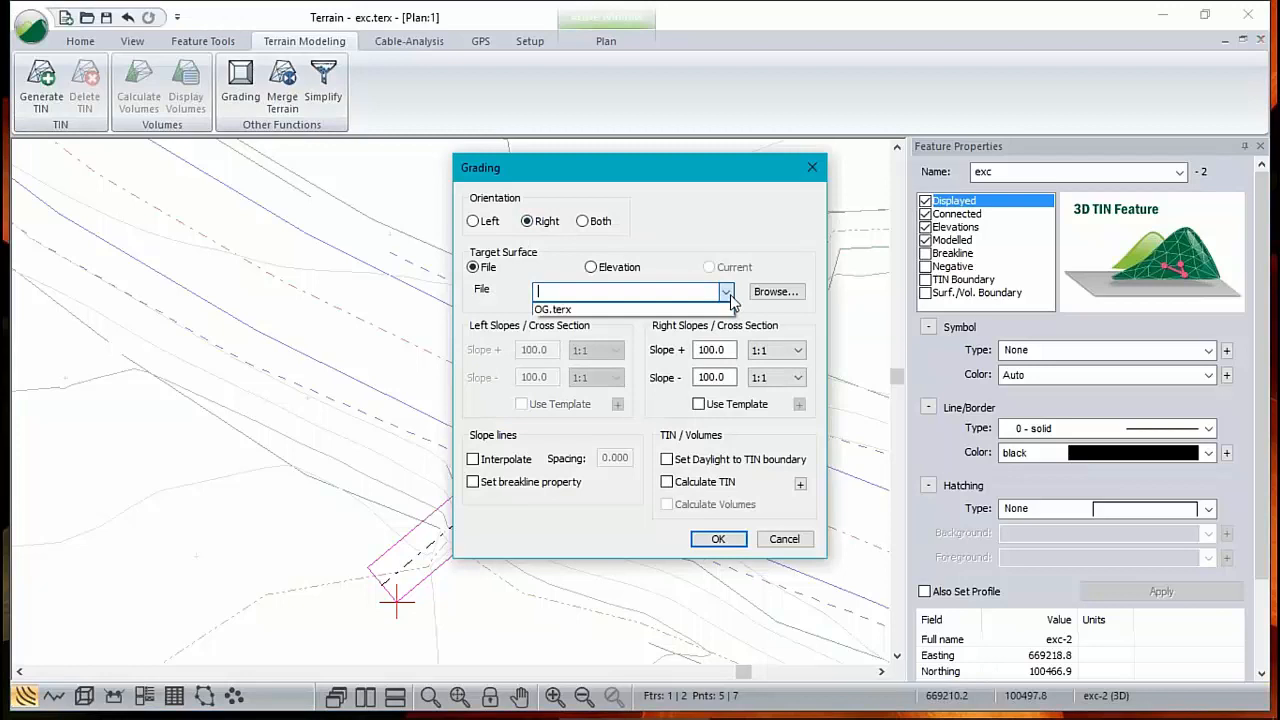
left_click(553, 310)
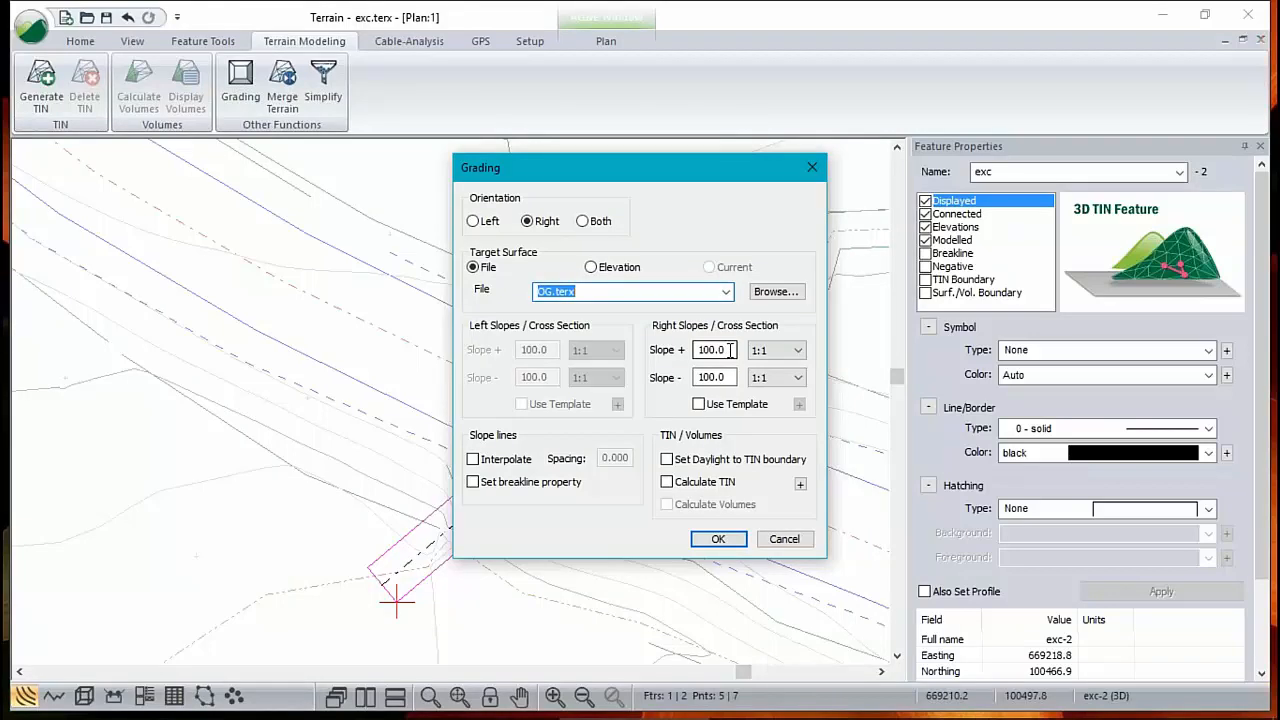
Interpolate slope lines at 0.5 spacing, set the daylight line to TIN boundary, and enable TIN and volume calculation
left_click(473, 459)
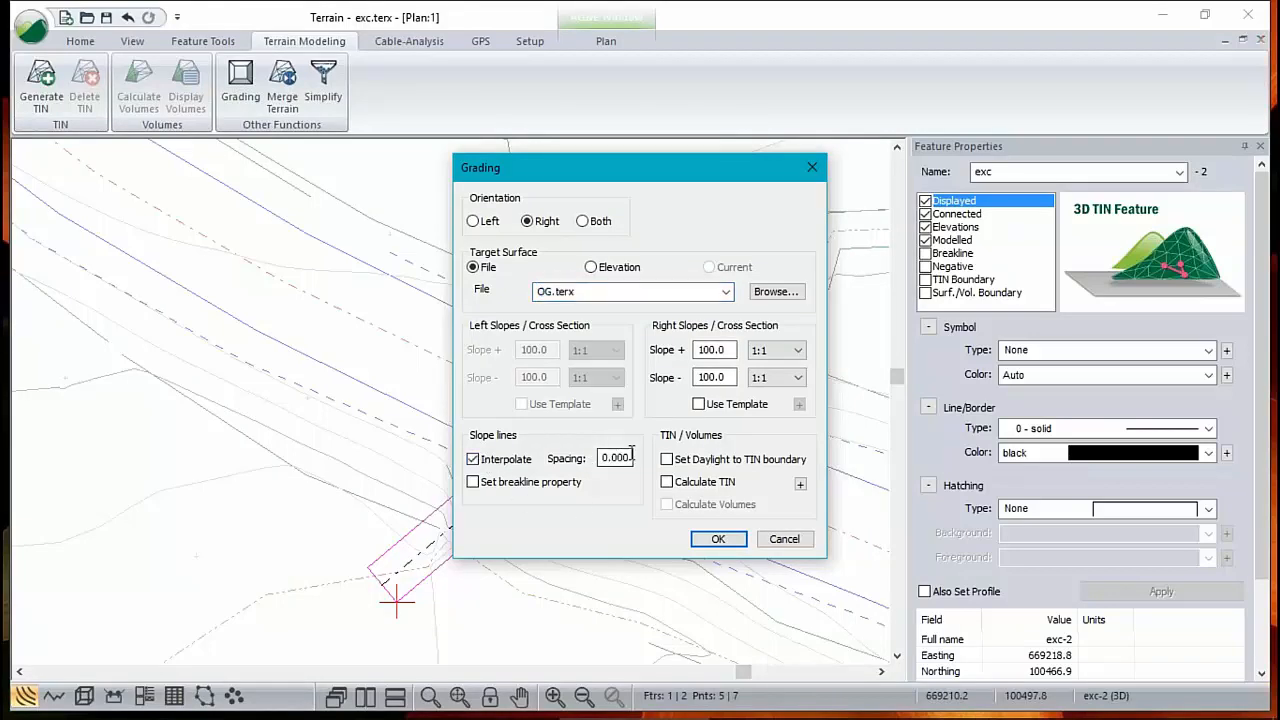
left_click_drag(630, 458, 533, 458)
type(".5")
left_click(667, 459)
left_click(667, 482)
left_click(667, 505)
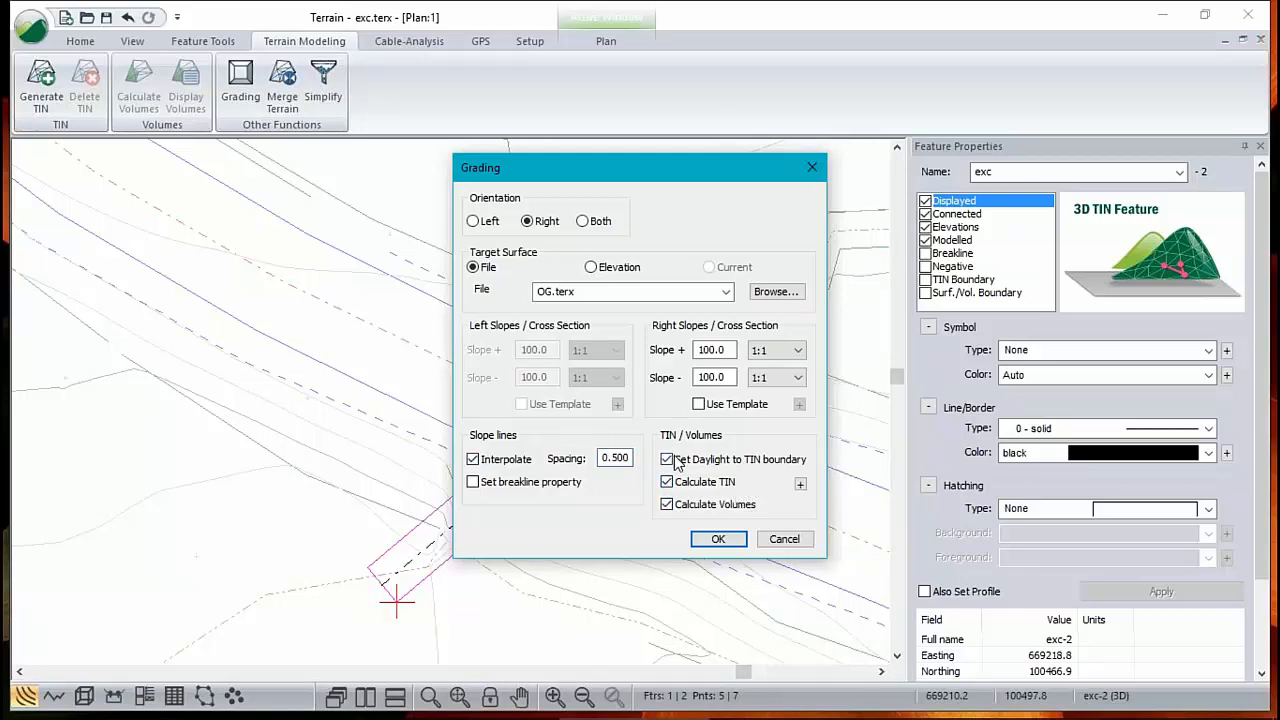
Turn off major and minor contours in the grading's TIN calculation options and accept the large data extents
left_click(800, 484)
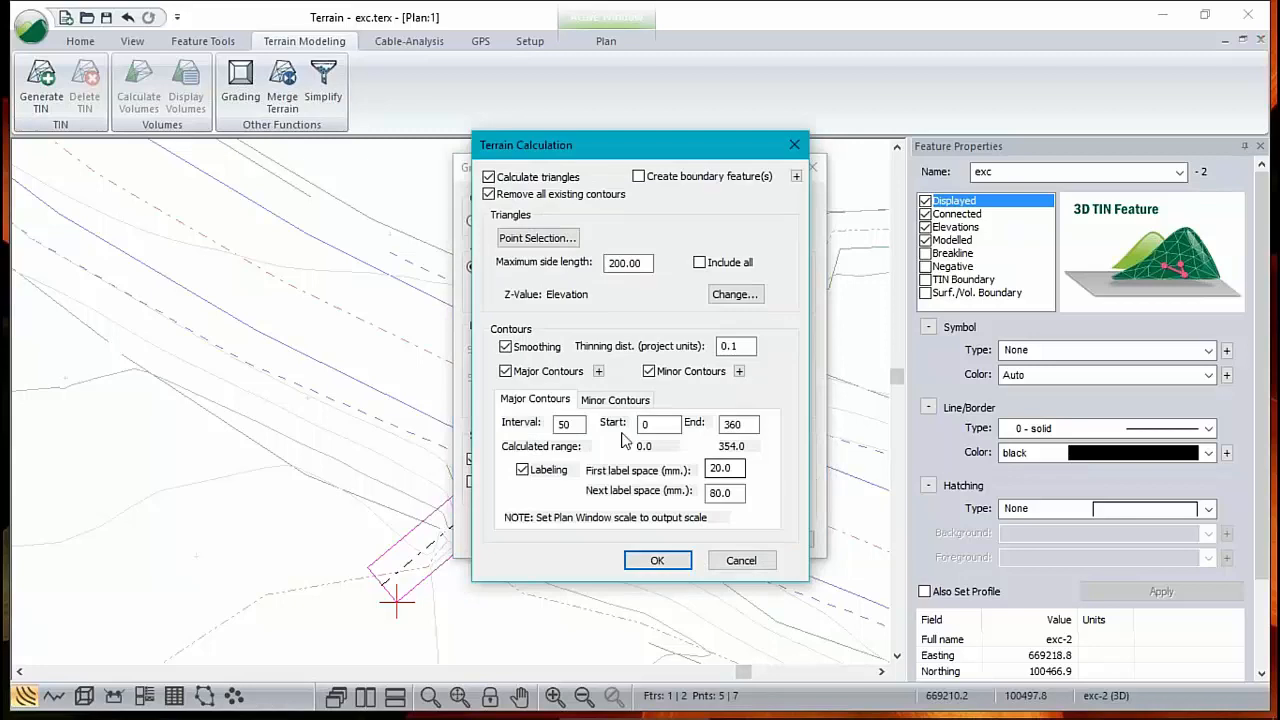
left_click(505, 371)
left_click(648, 371)
left_click(657, 562)
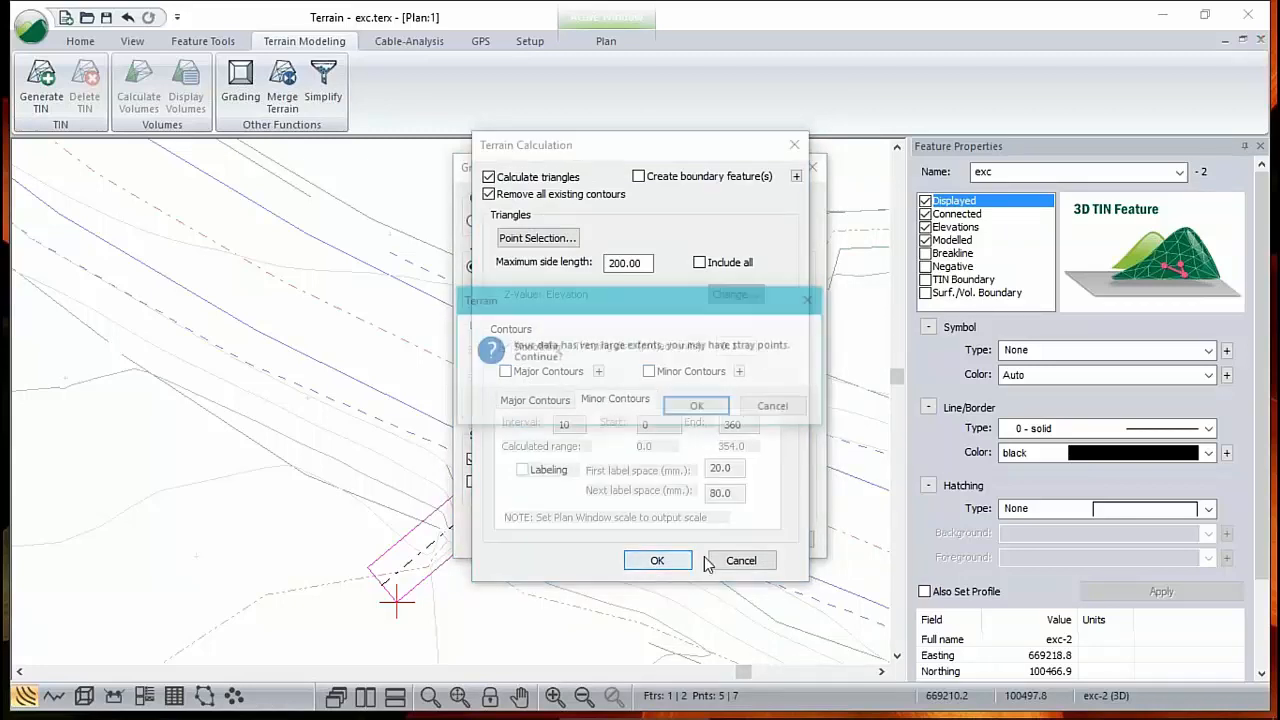
left_click(712, 408)
Run the grading and set exc.terx as the Final surface in the volume report
left_click(717, 540)
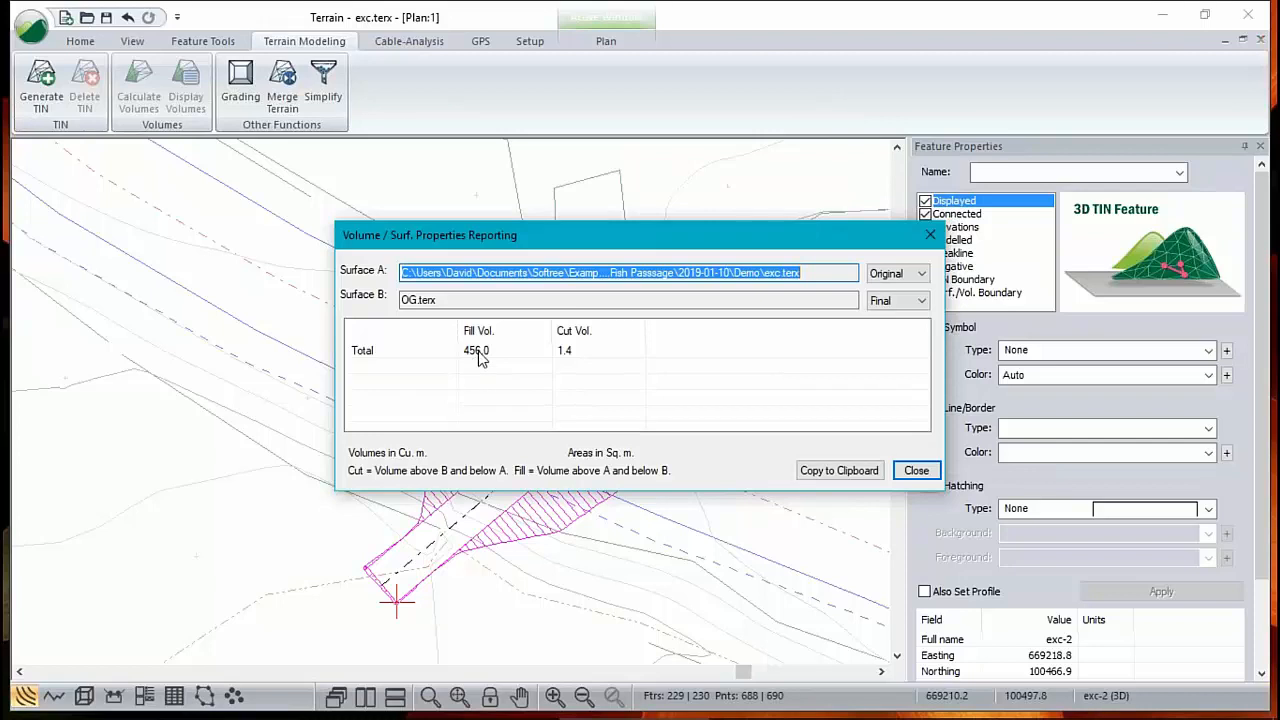
left_click(900, 273)
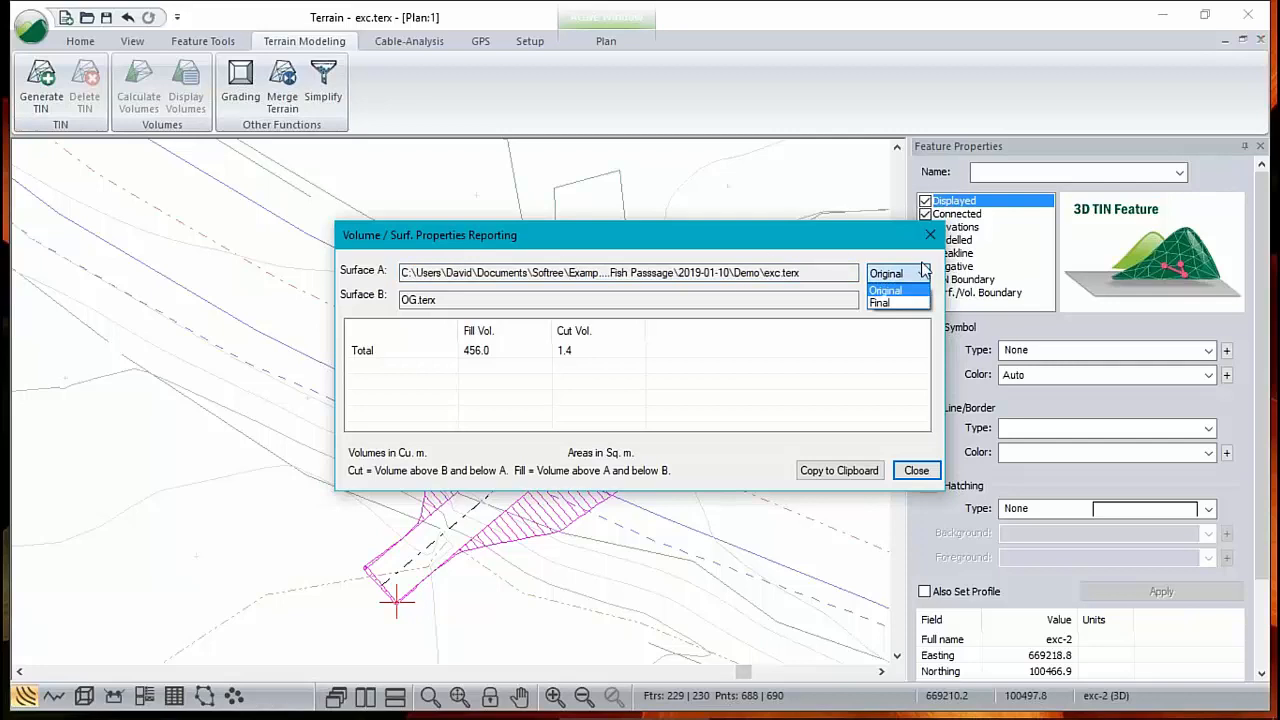
left_click(886, 302)
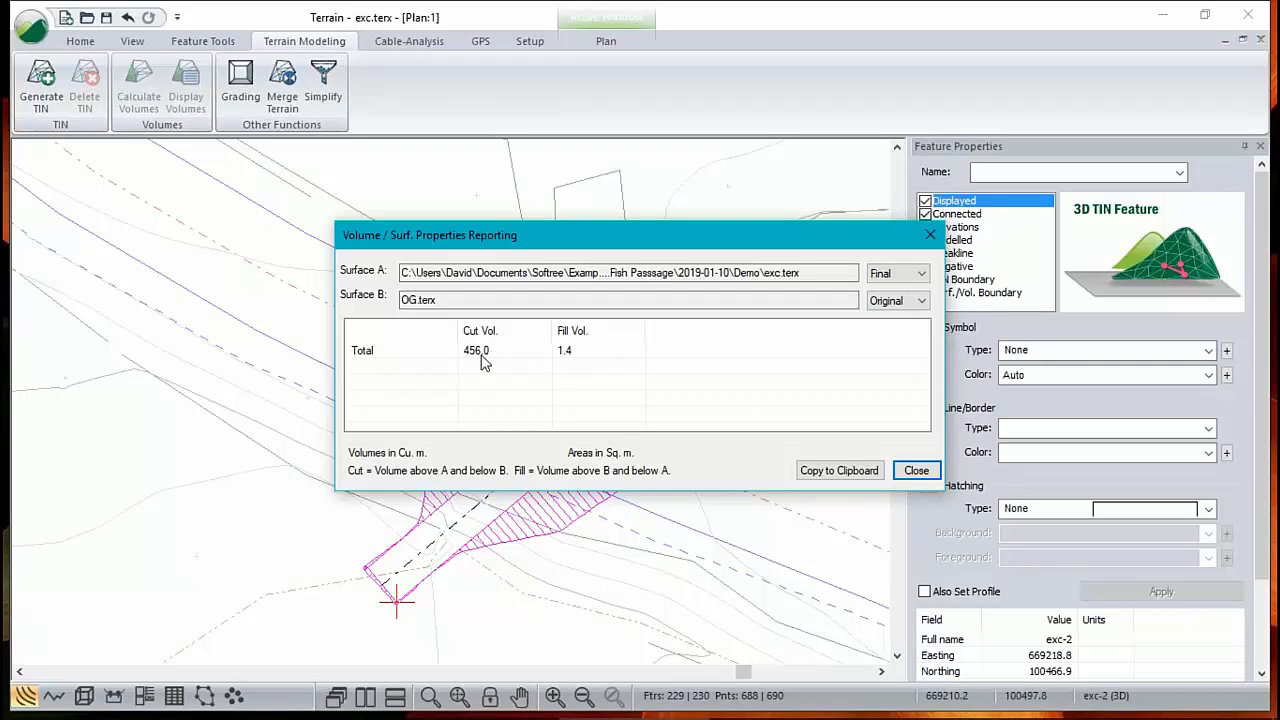
Close the volume report and examine the graded excavation up close in the 3D view
left_click(917, 471)
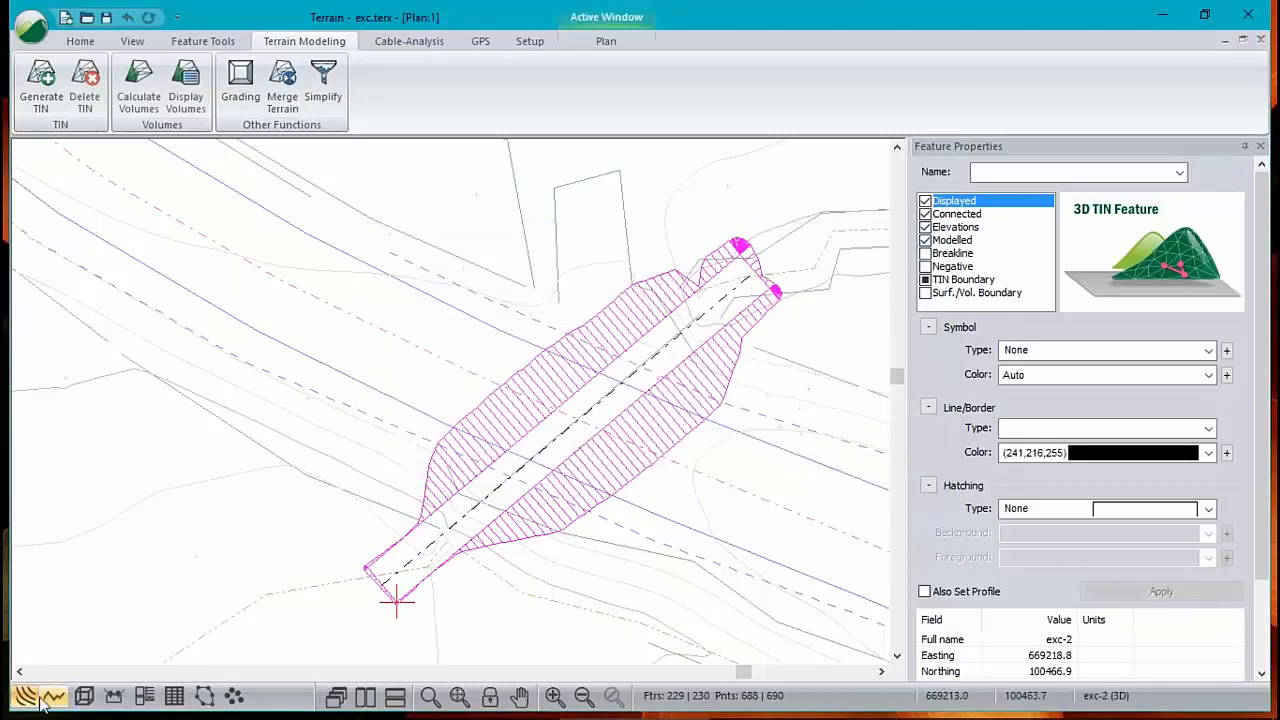
left_click(84, 695)
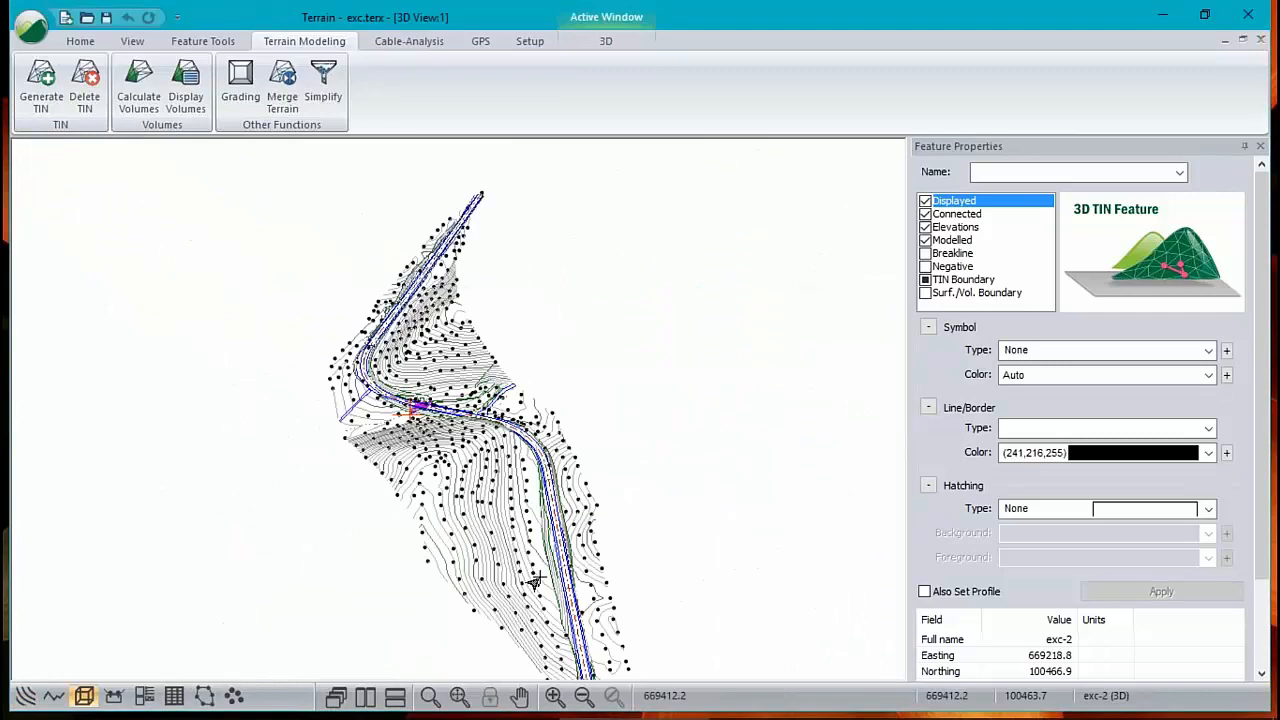
left_click_drag(406, 432, 396, 432)
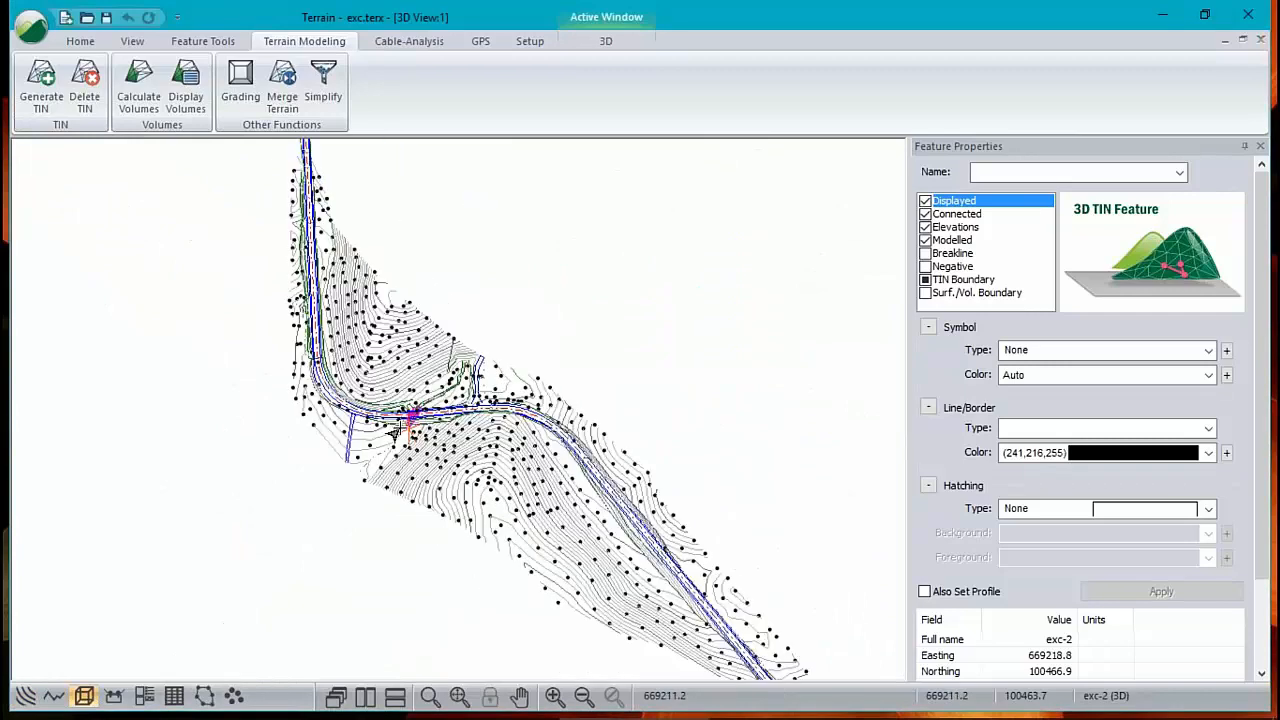
scroll(397, 430, "up", 10)
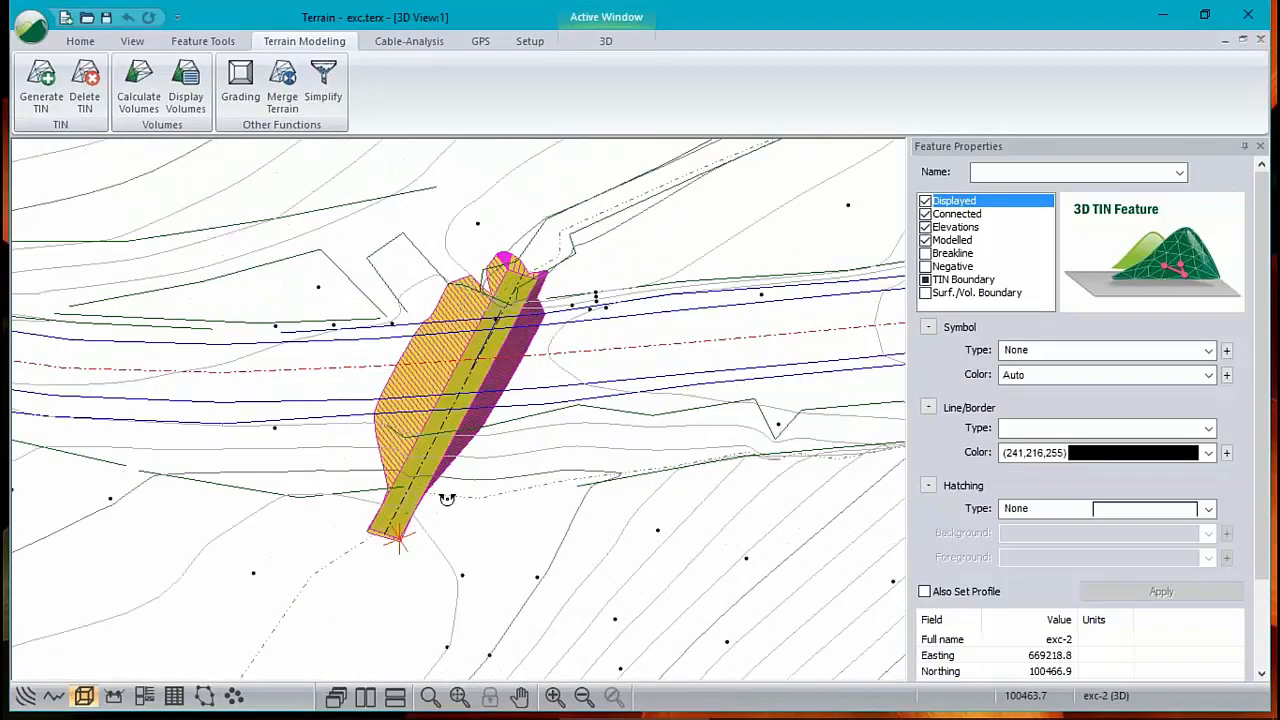
left_click_drag(447, 498, 584, 474)
Enable mouse tracking in the 3D view's display options
right_click(588, 470)
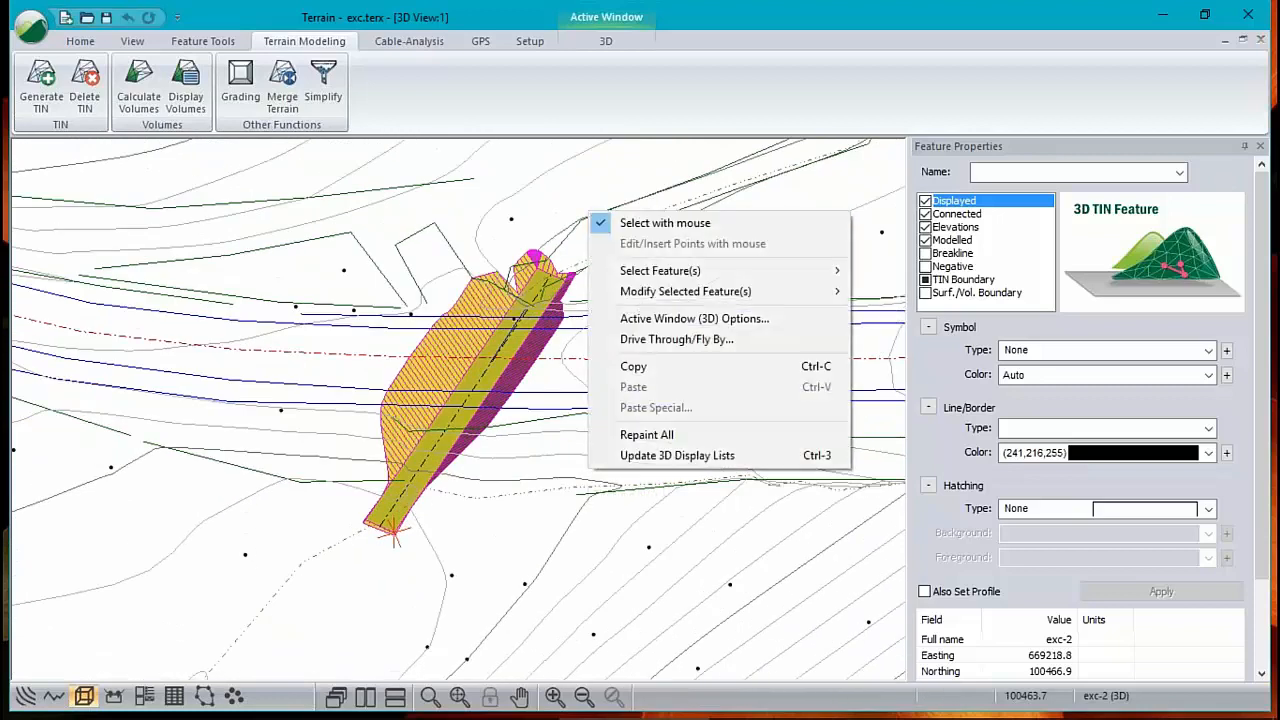
left_click(683, 320)
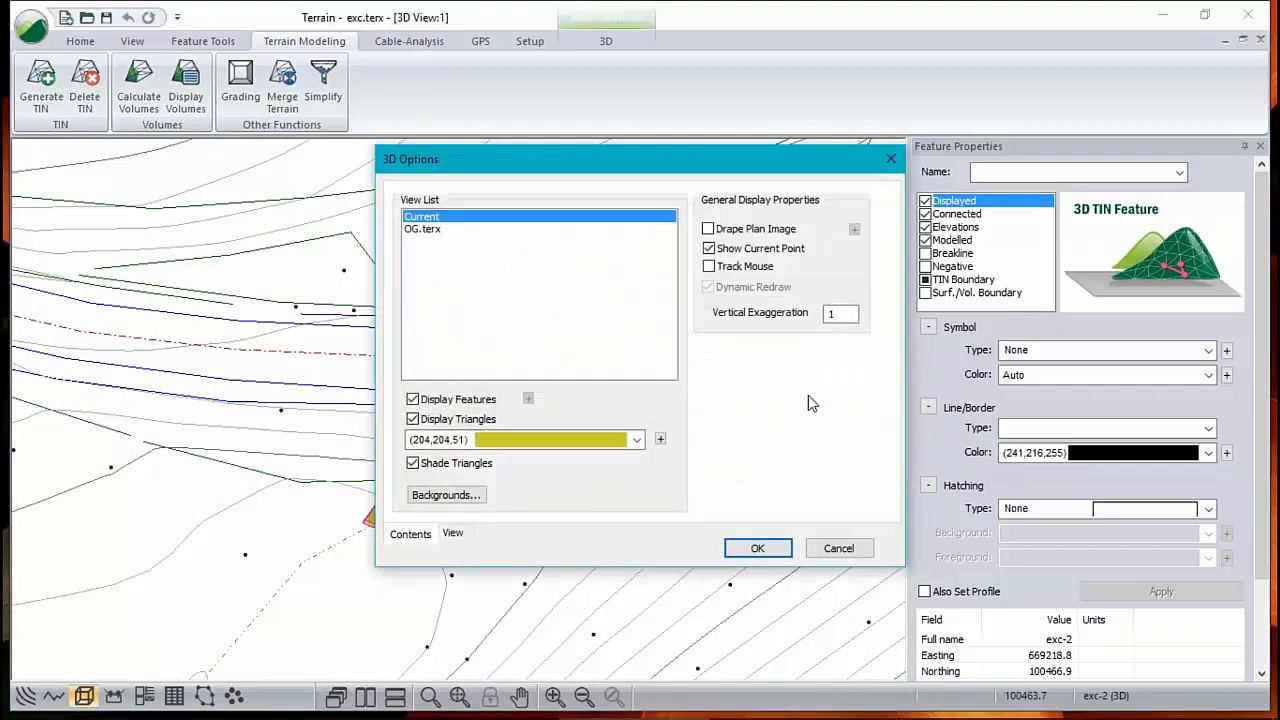
left_click(710, 266)
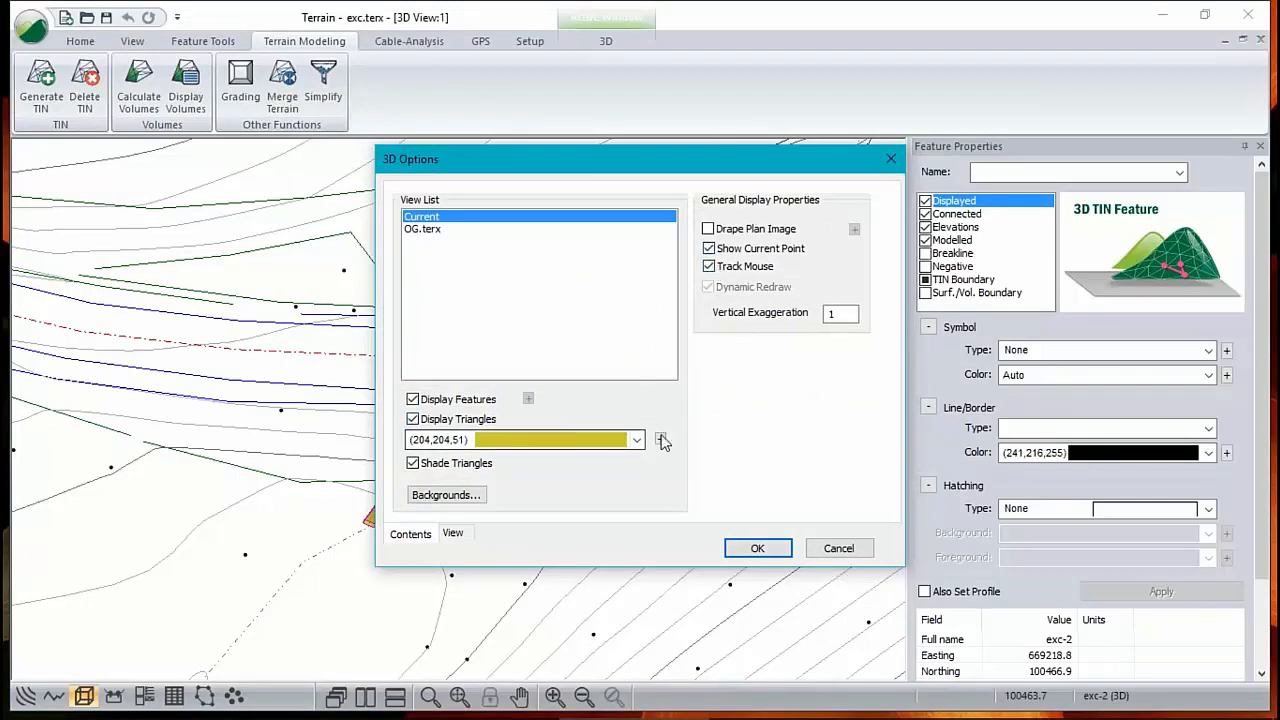
Display the OG.terx triangles in 50% grey with an alpha channel of 100 and apply the 3D options
left_click(430, 229)
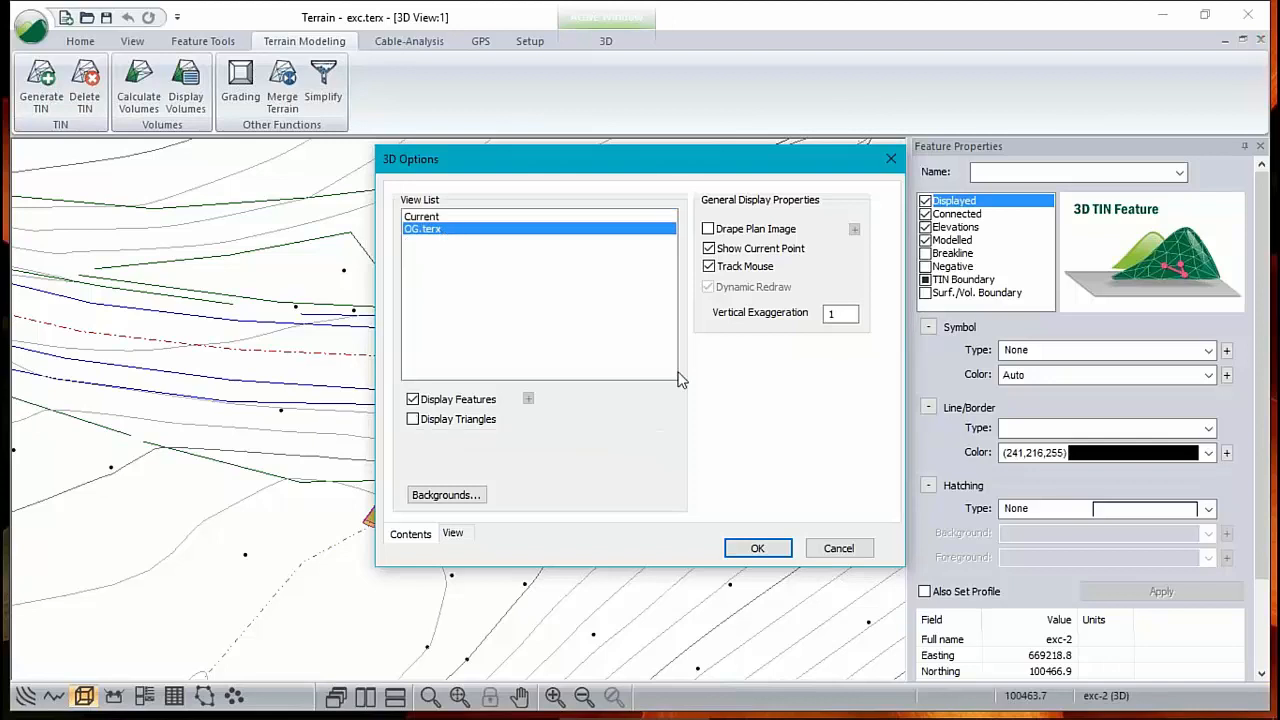
left_click(428, 421)
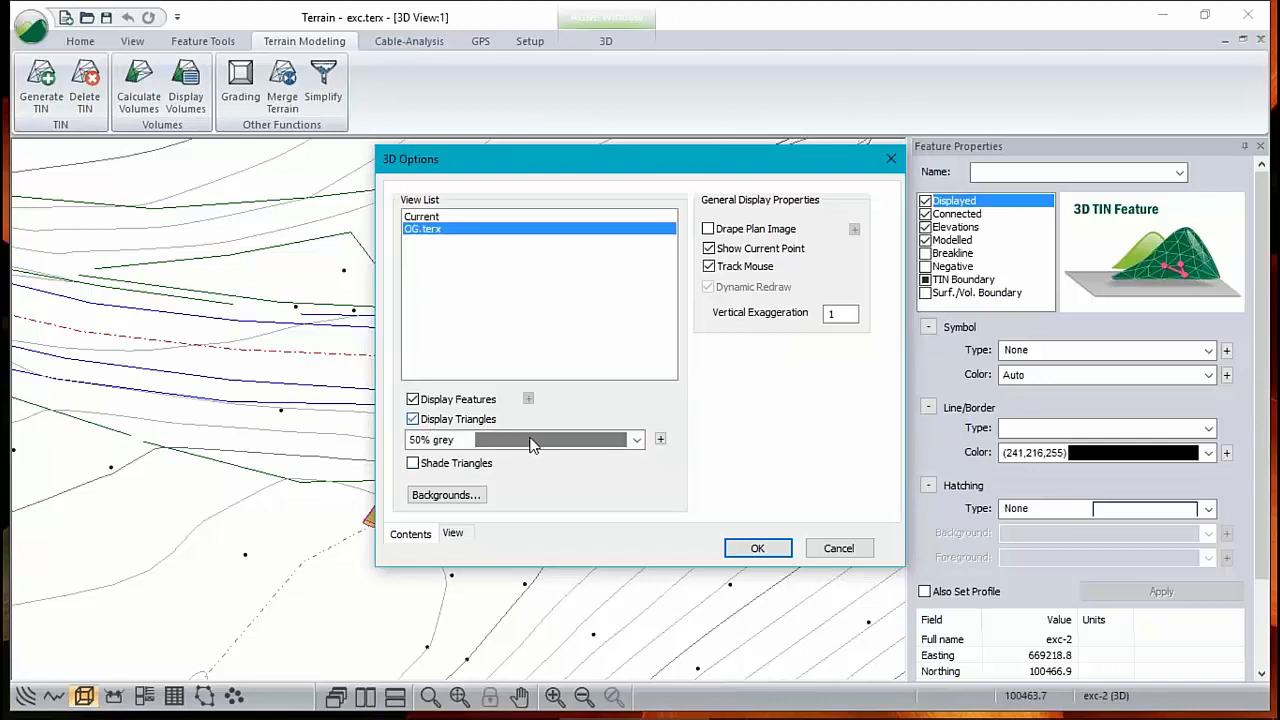
left_click(660, 441)
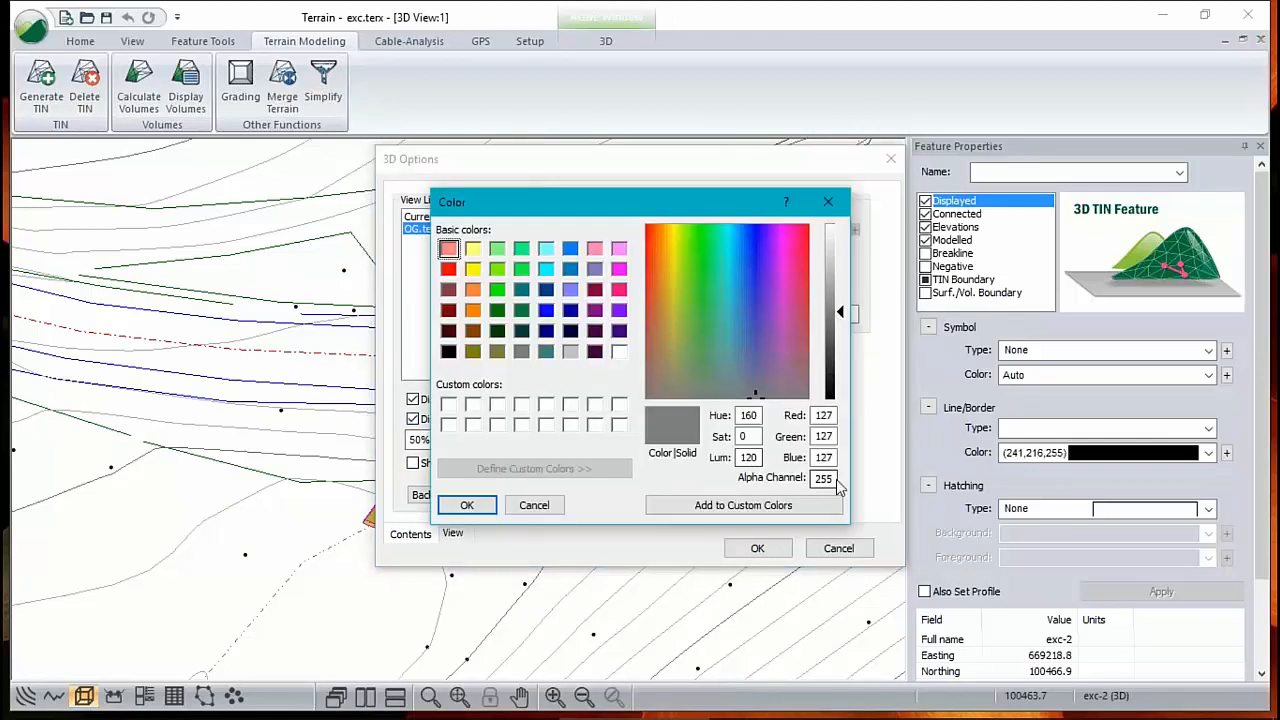
left_click_drag(833, 479, 781, 475)
type("100")
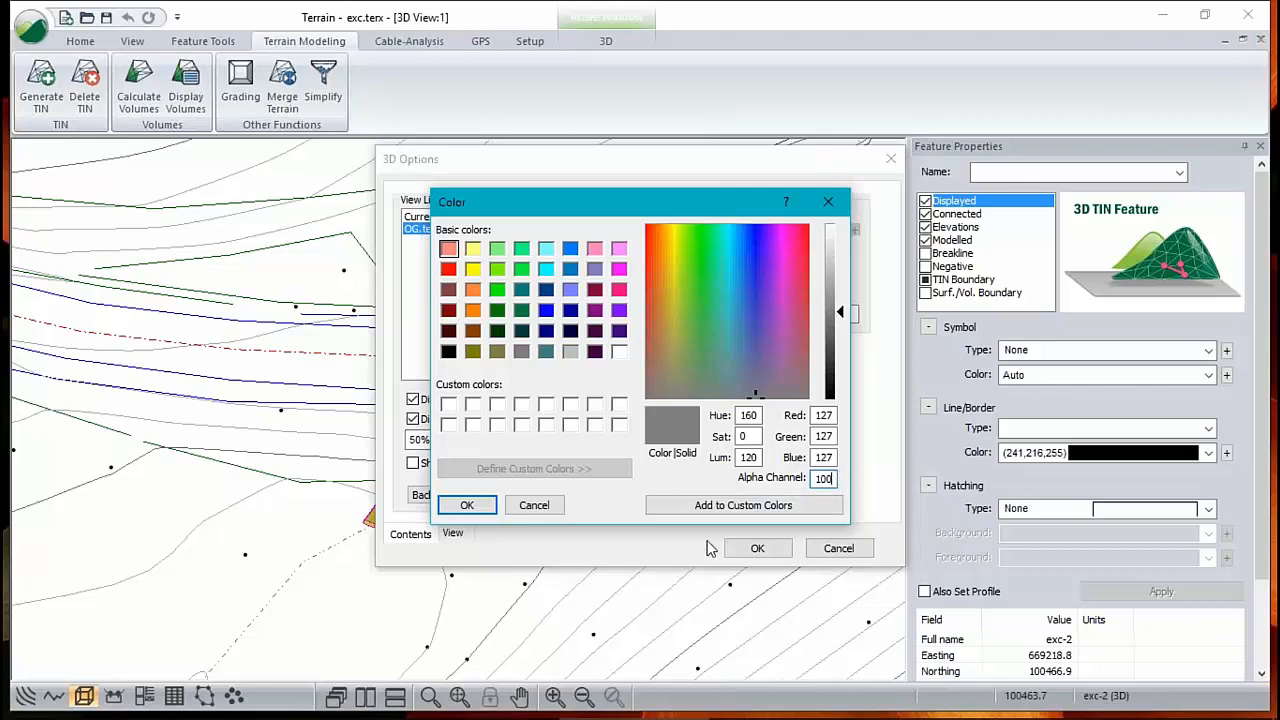
left_click(466, 505)
left_click(756, 551)
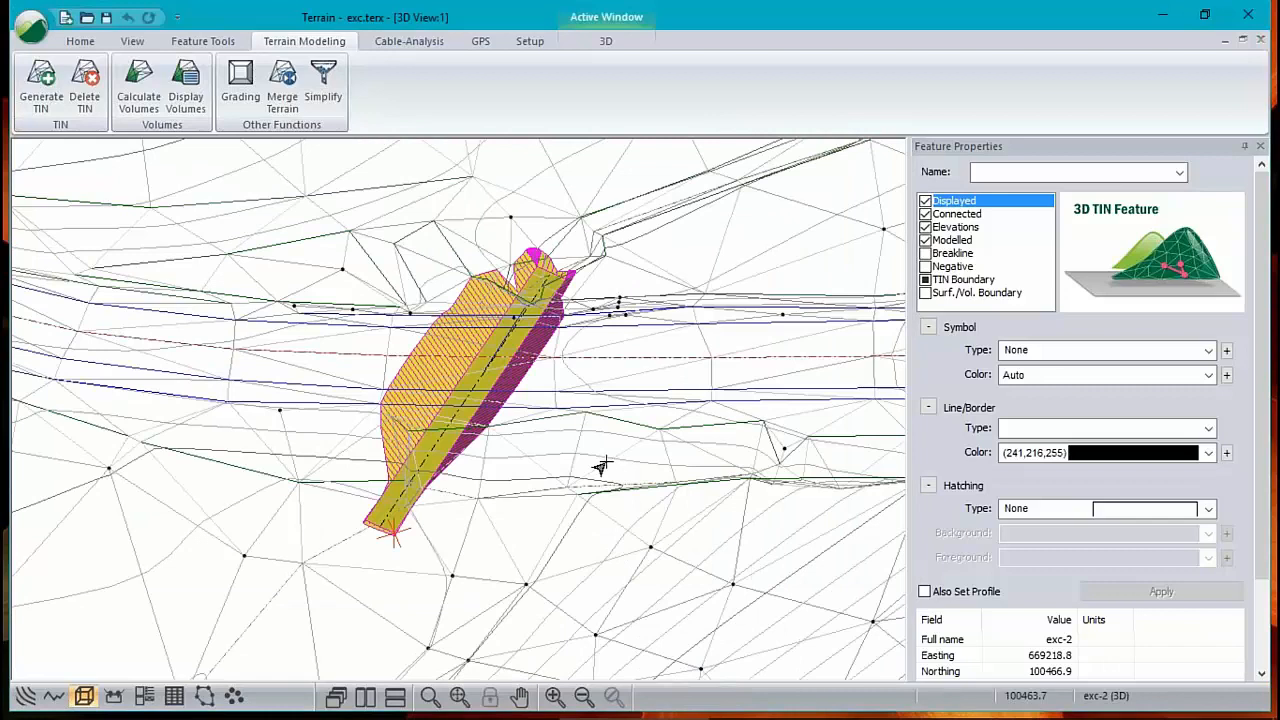
Turn on triangle shading for OG.terx in the 3D options, keeping the current terrain's triangles displayed
right_click(580, 430)
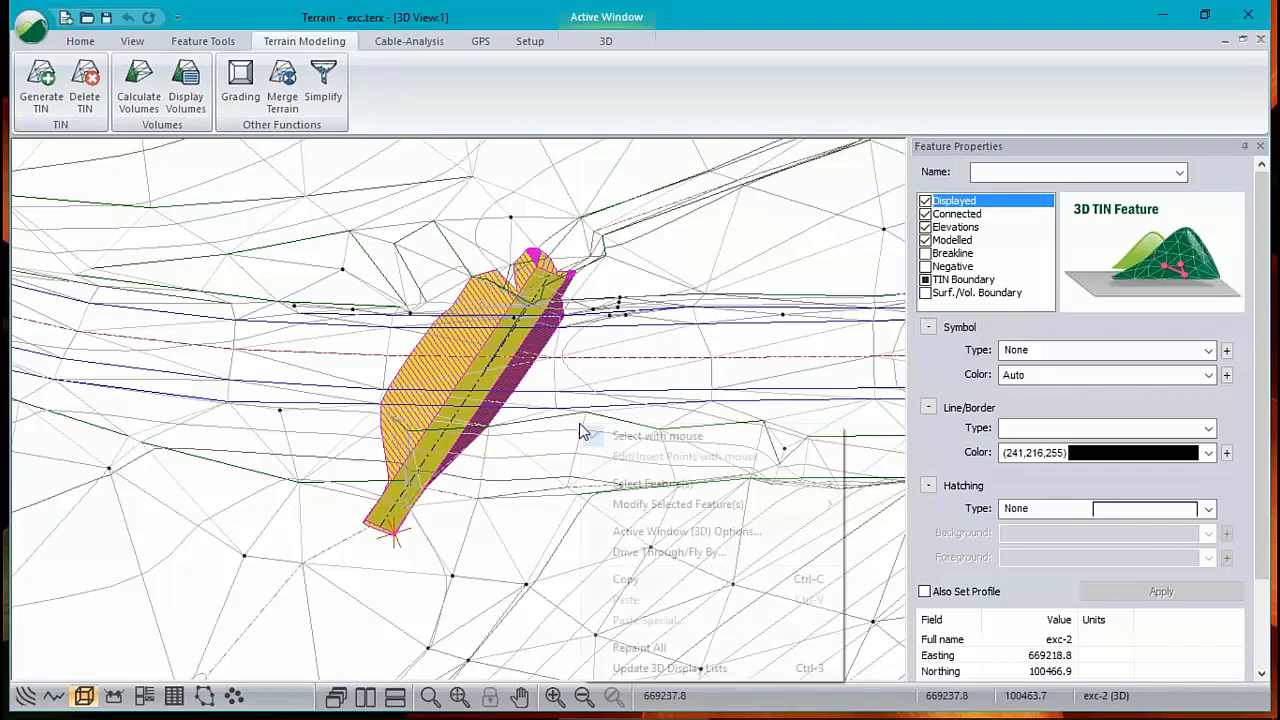
left_click(650, 533)
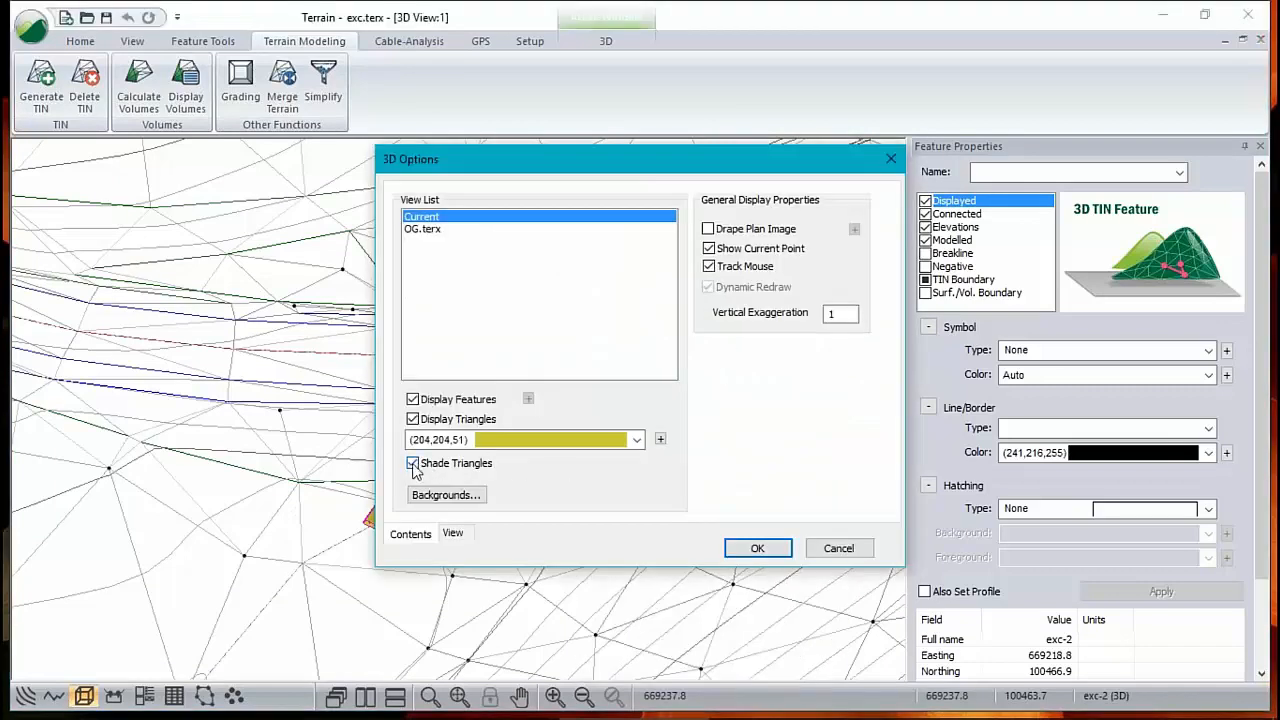
left_click(412, 419)
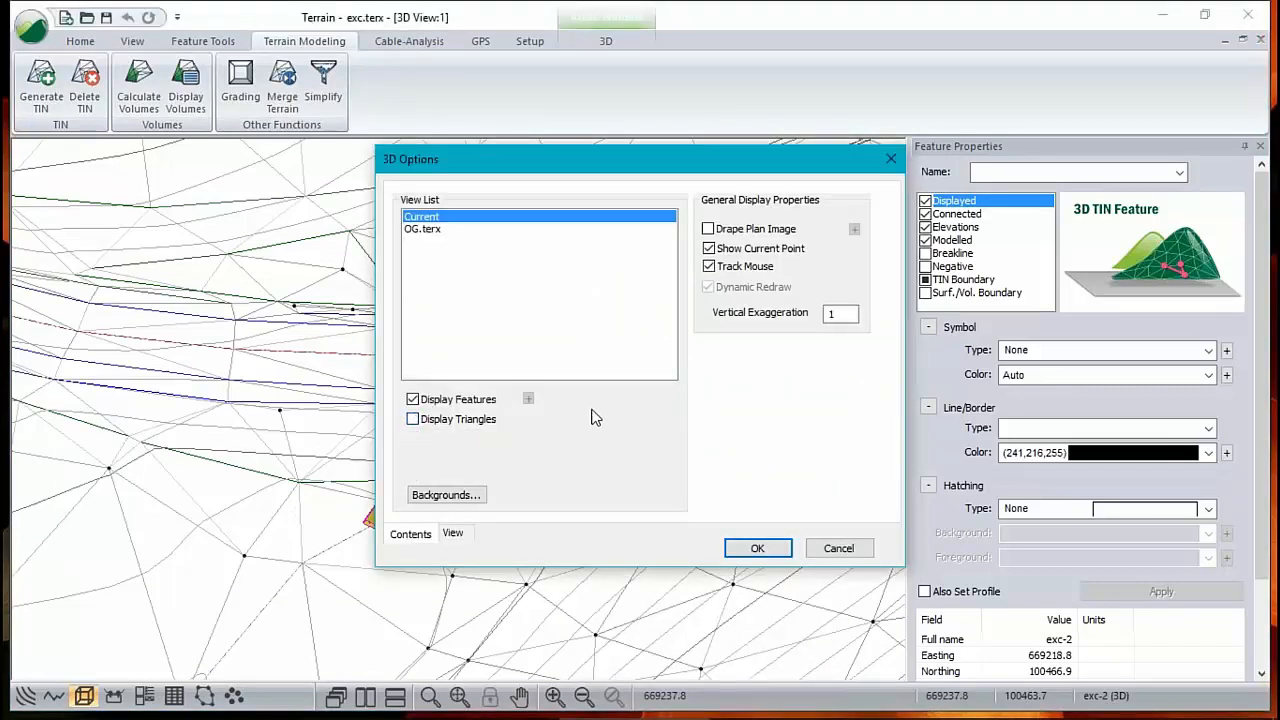
left_click(413, 420)
left_click(446, 230)
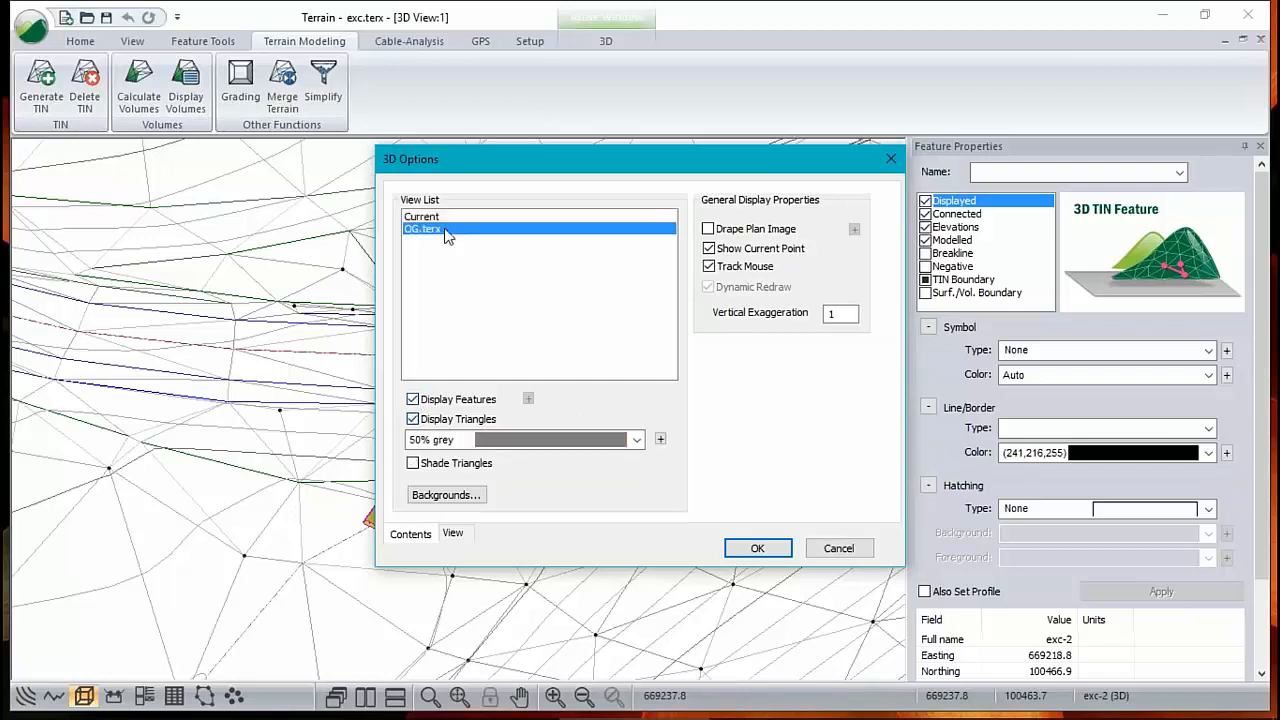
left_click(413, 463)
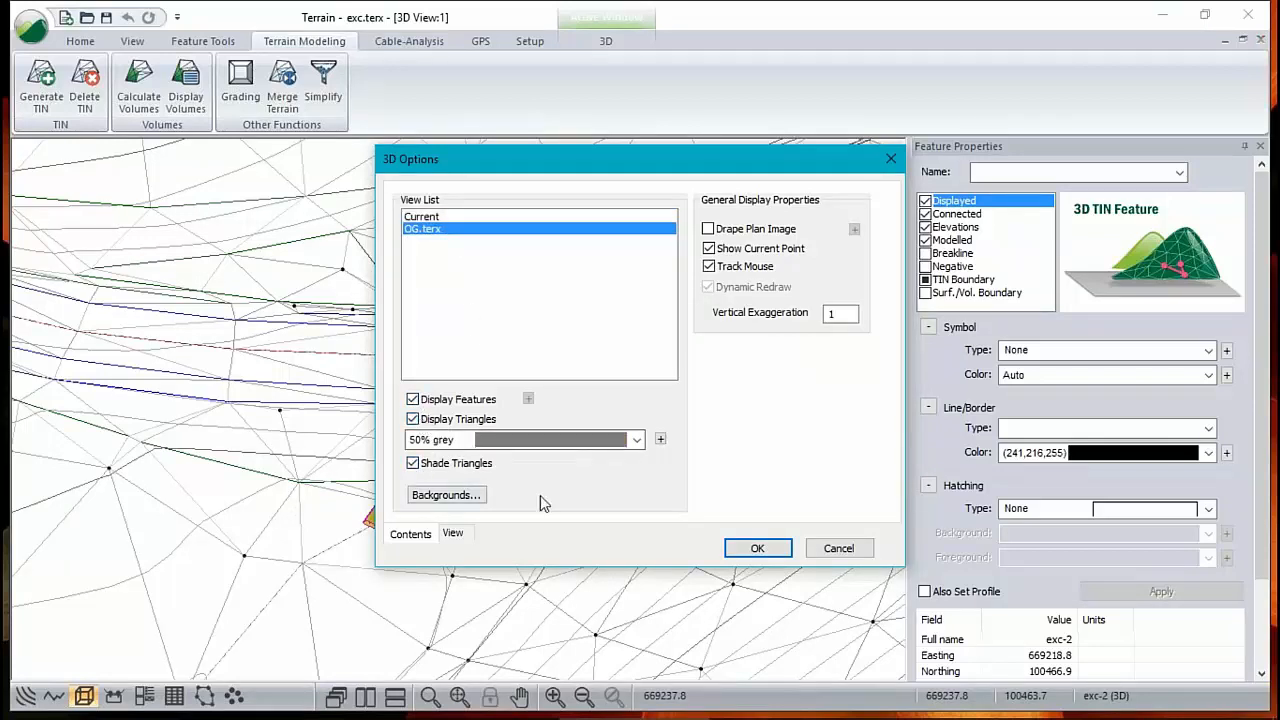
left_click(757, 549)
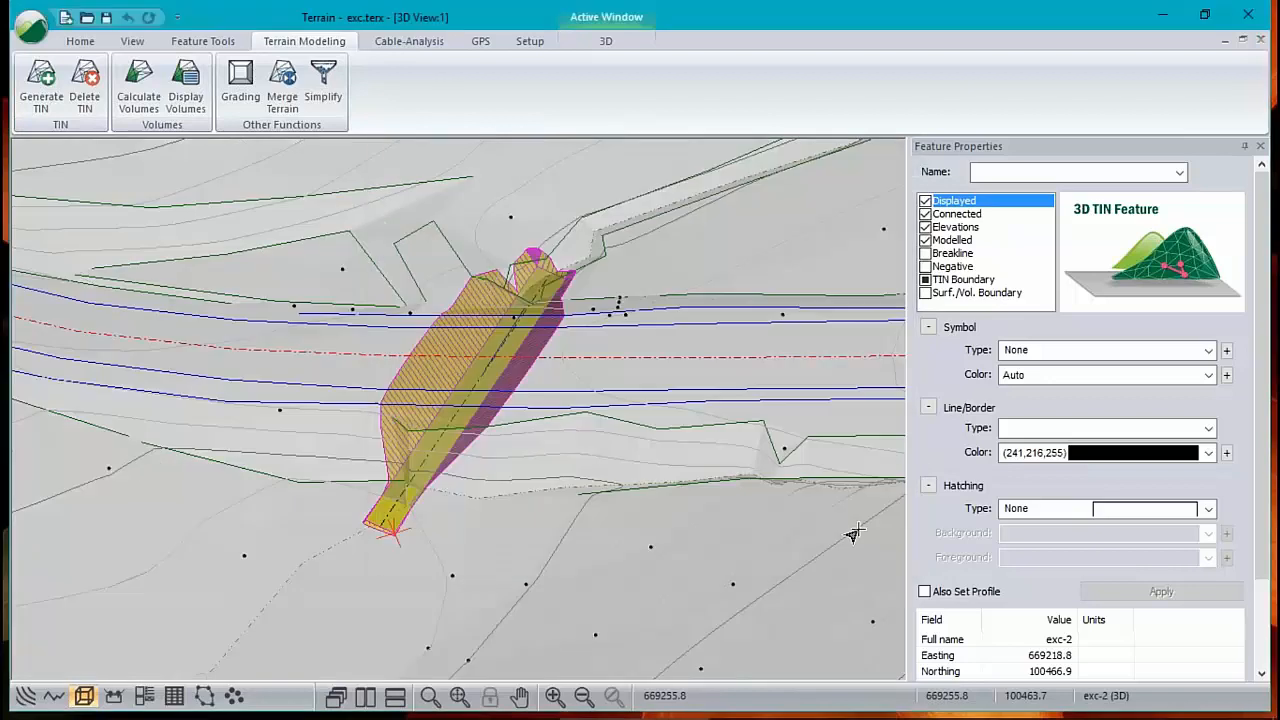
Inspect the excavation against the shaded original ground in 3D and check TIN elevations beside its slopes
scroll(545, 473, "down", 1)
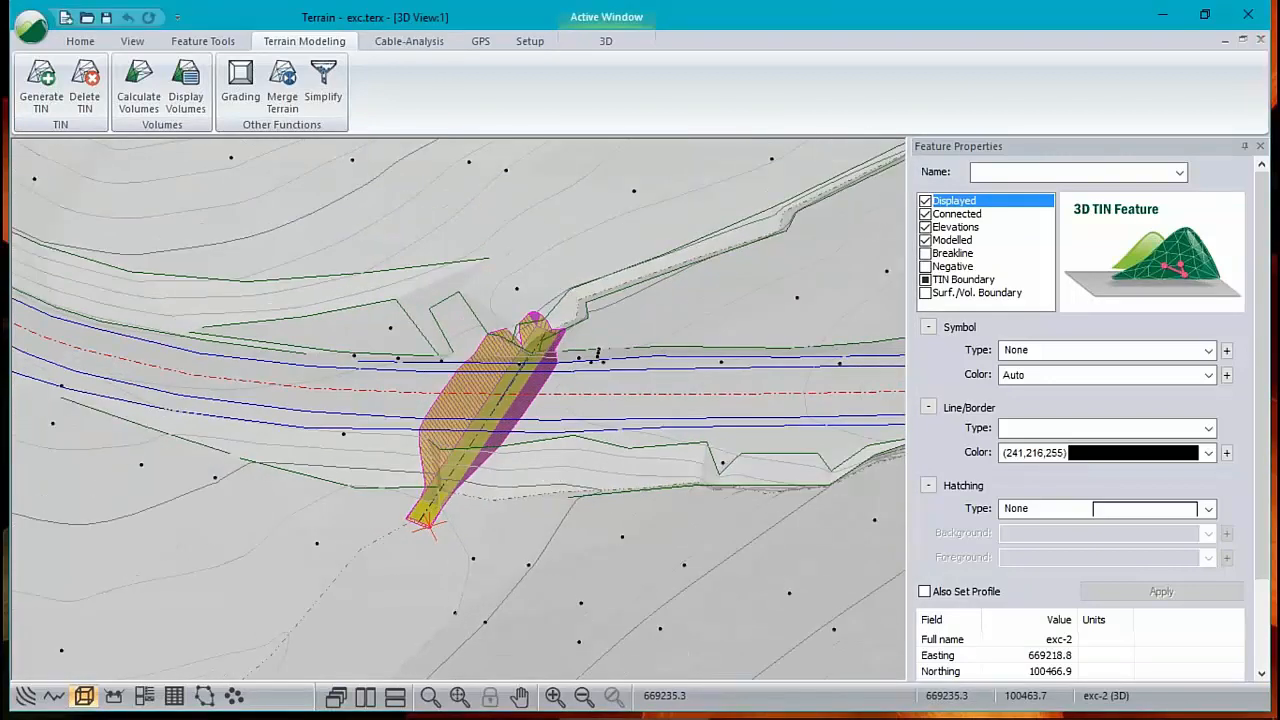
middle_click_drag(553, 476, 509, 341)
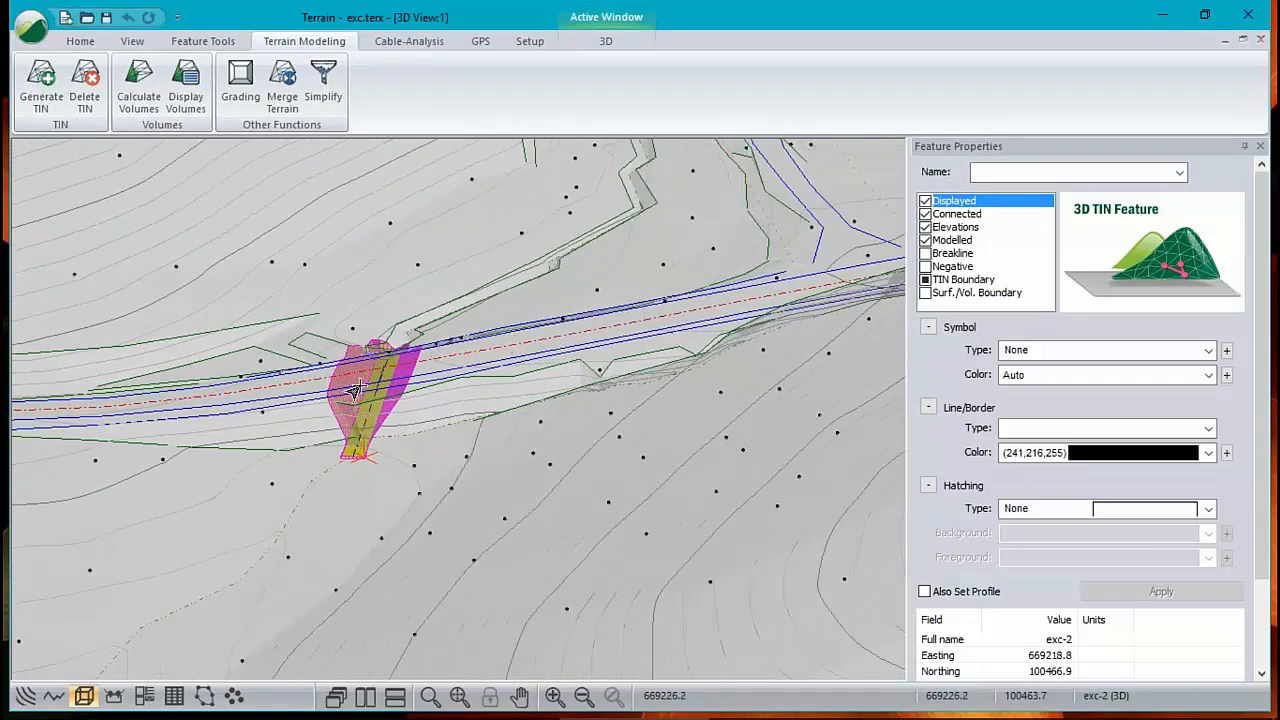
scroll(355, 385, "up", 5)
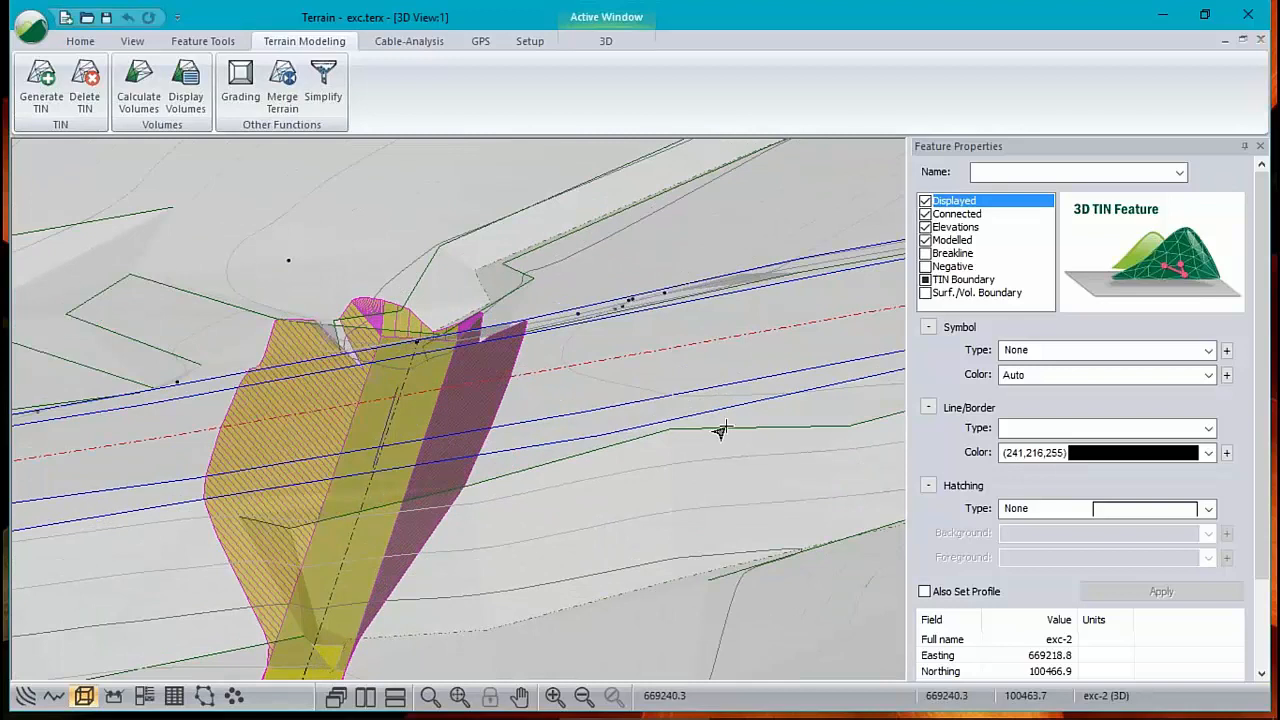
mouse_move(720, 432)
mouse_move(521, 476)
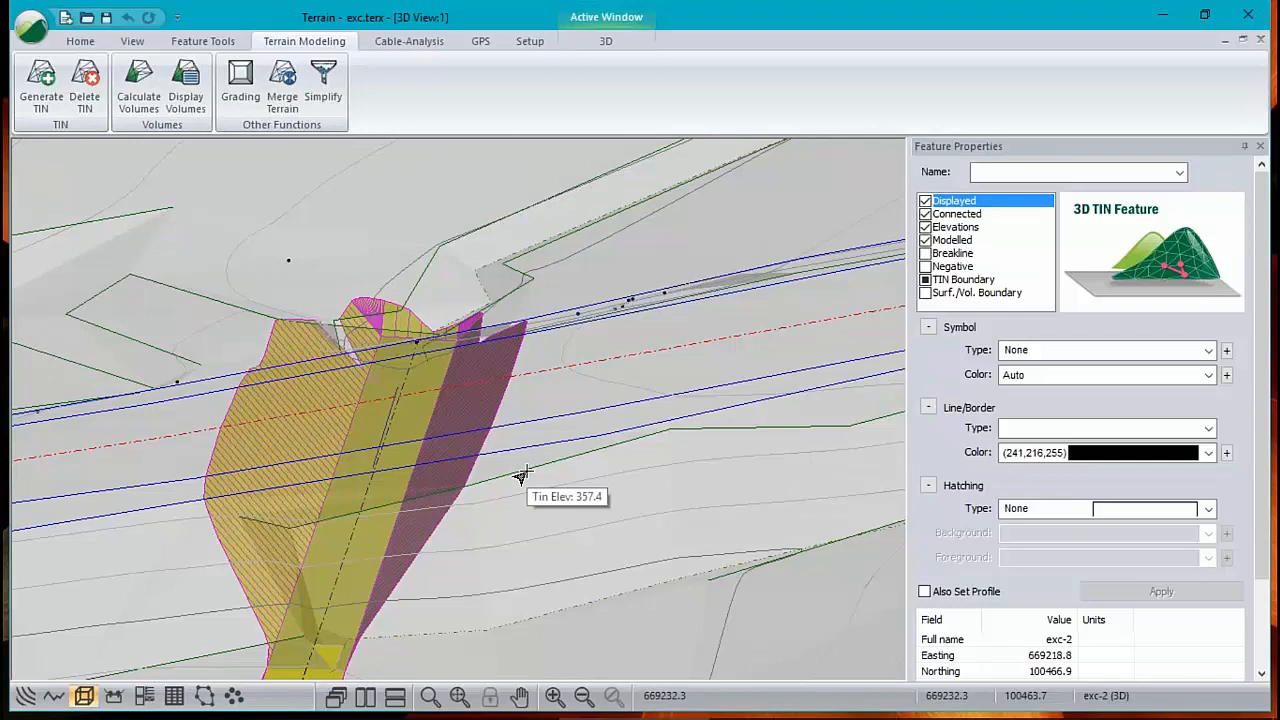
mouse_move(661, 473)
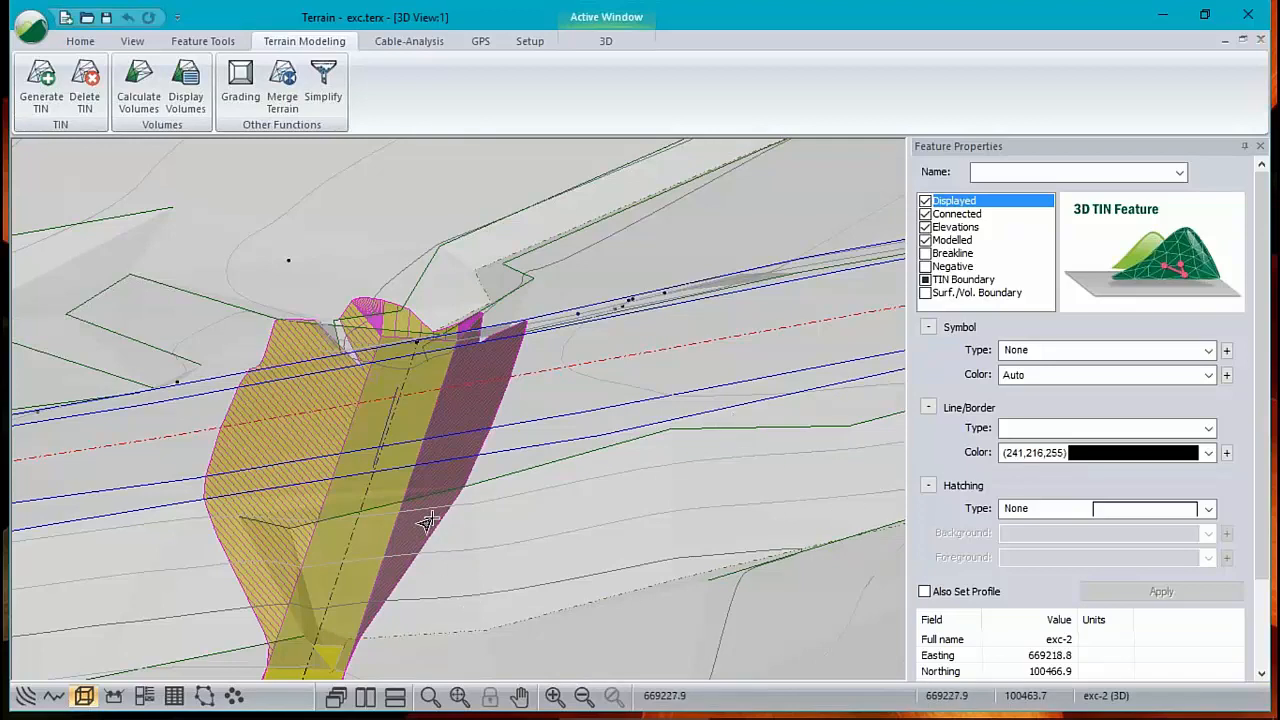
Save exc.terx from the 3D session, return to its plan view, and start a new blank terrain document
left_click(105, 20)
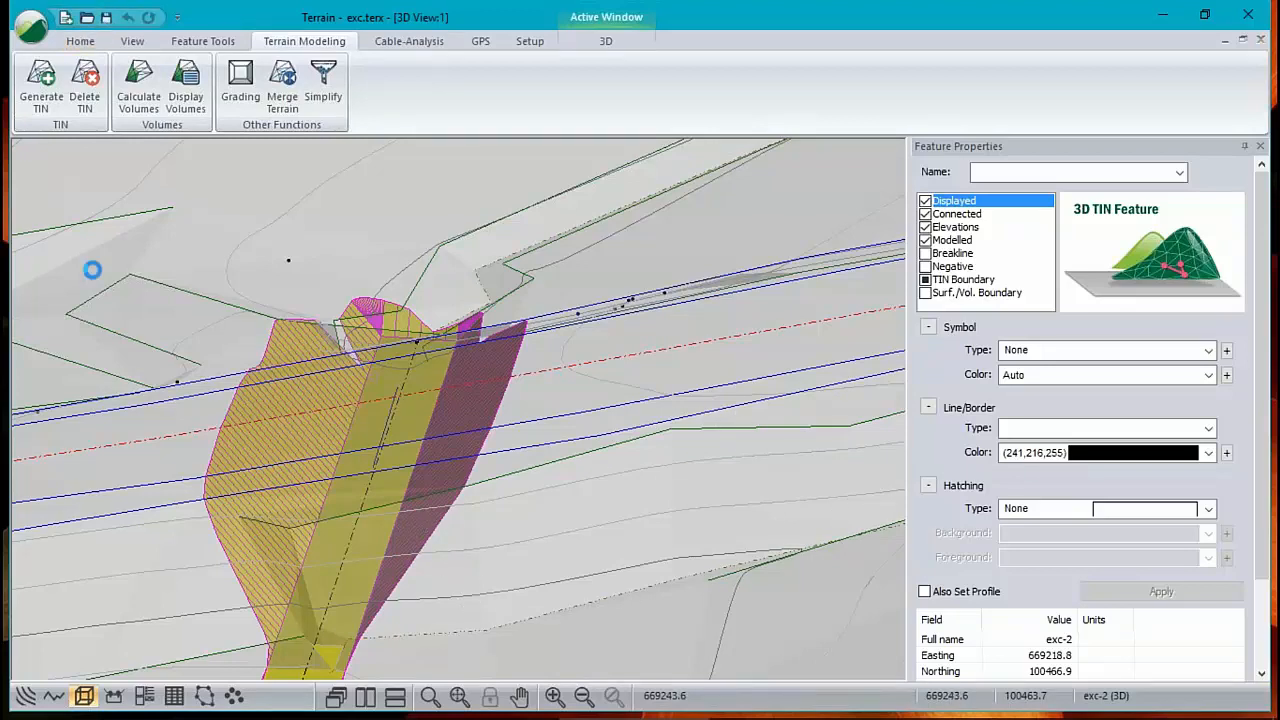
left_click(25, 697)
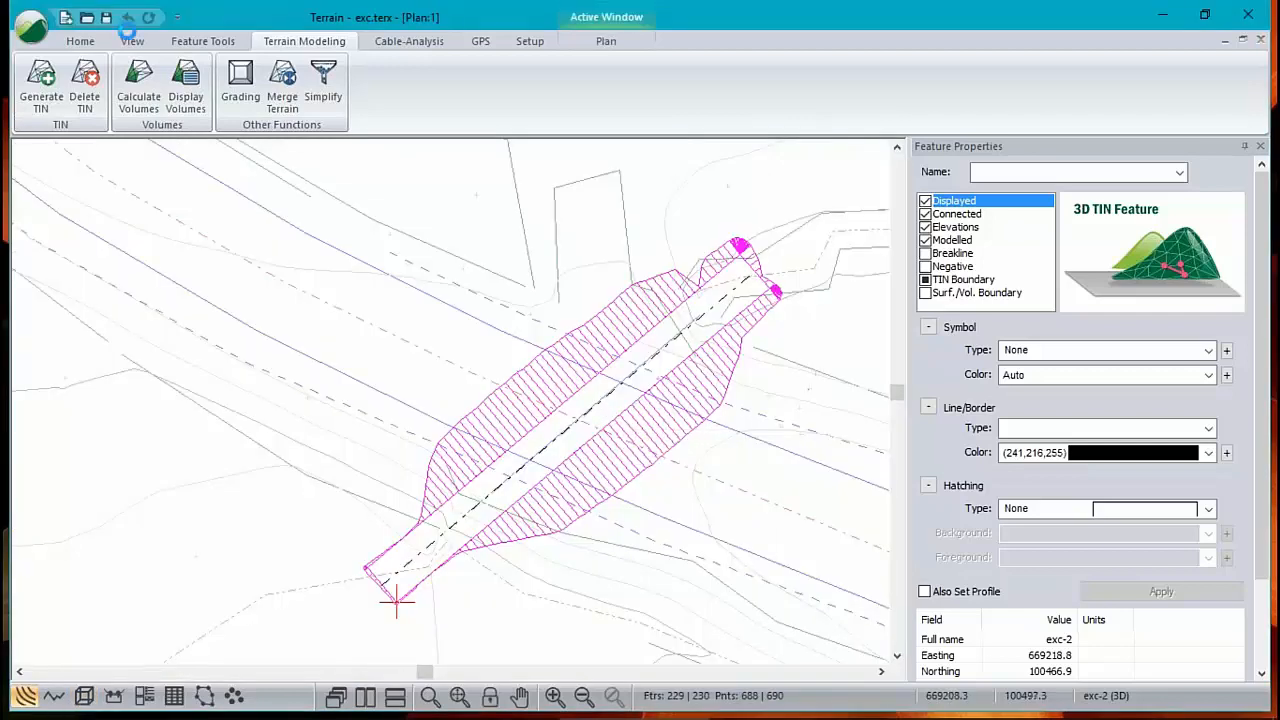
left_click(31, 30)
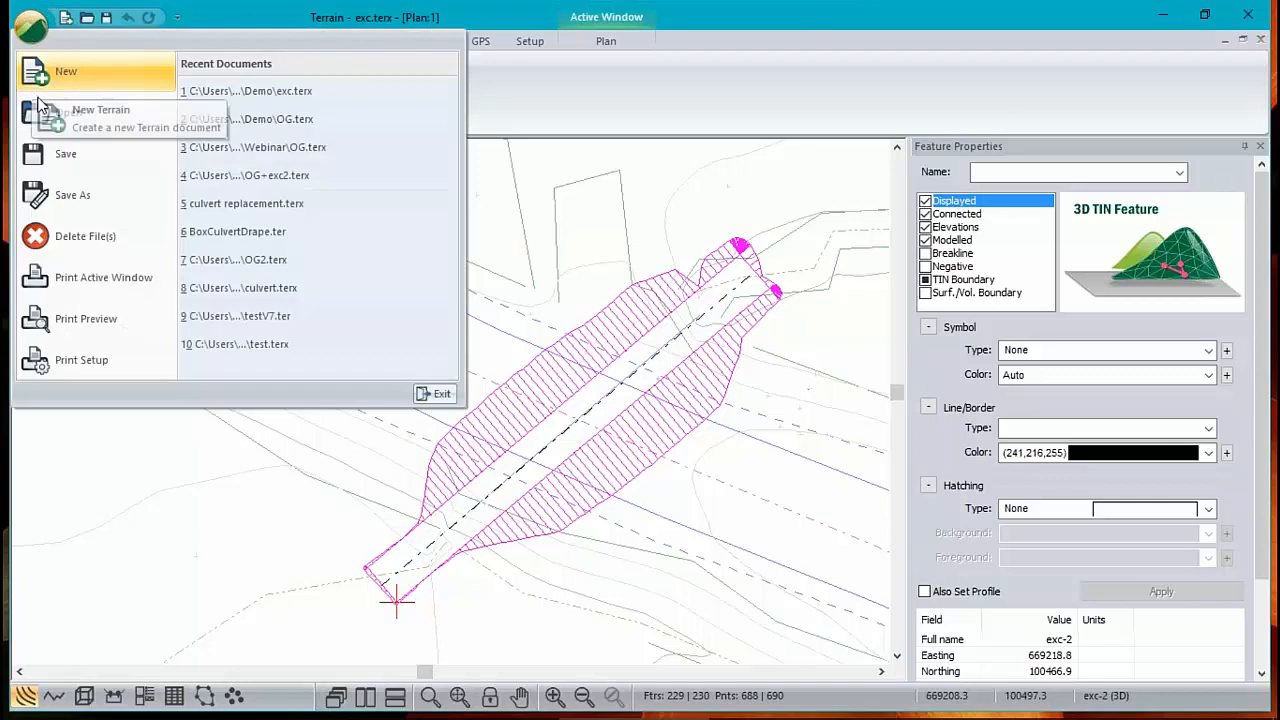
left_click(64, 76)
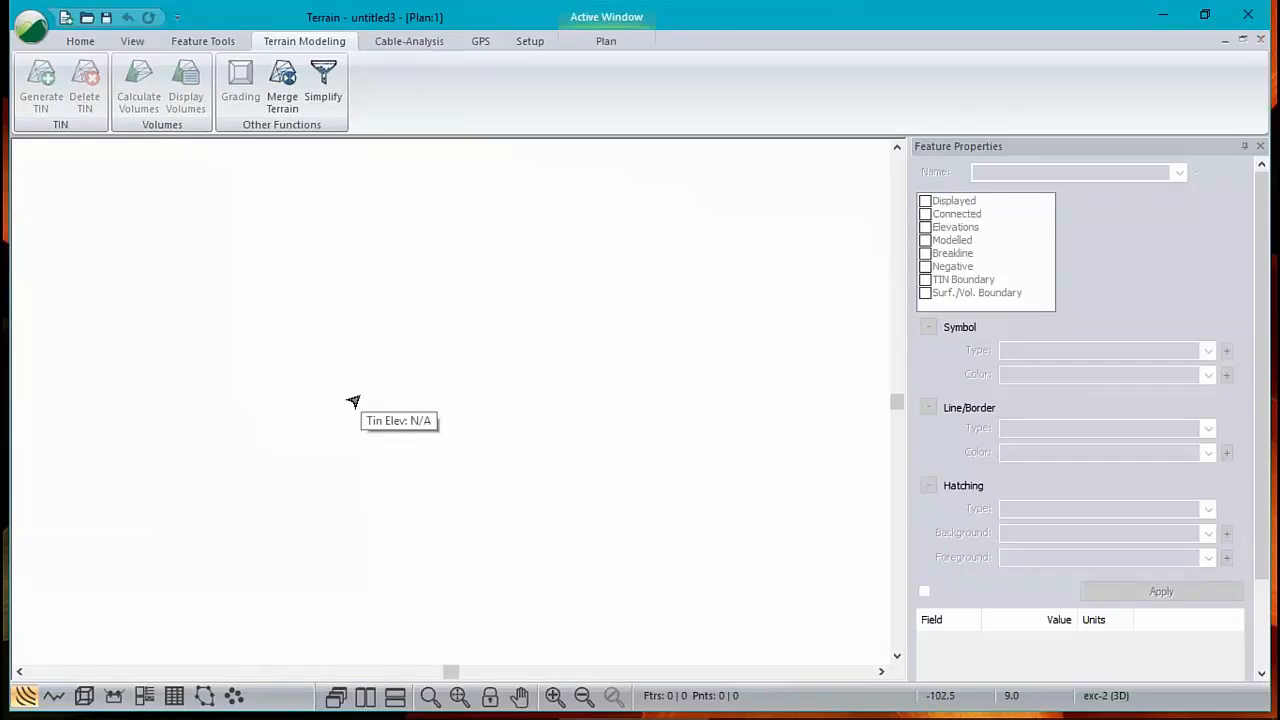
Open the recent OG.terx from the Demo folder and bring the existing culvert crossing into view
left_click(34, 31)
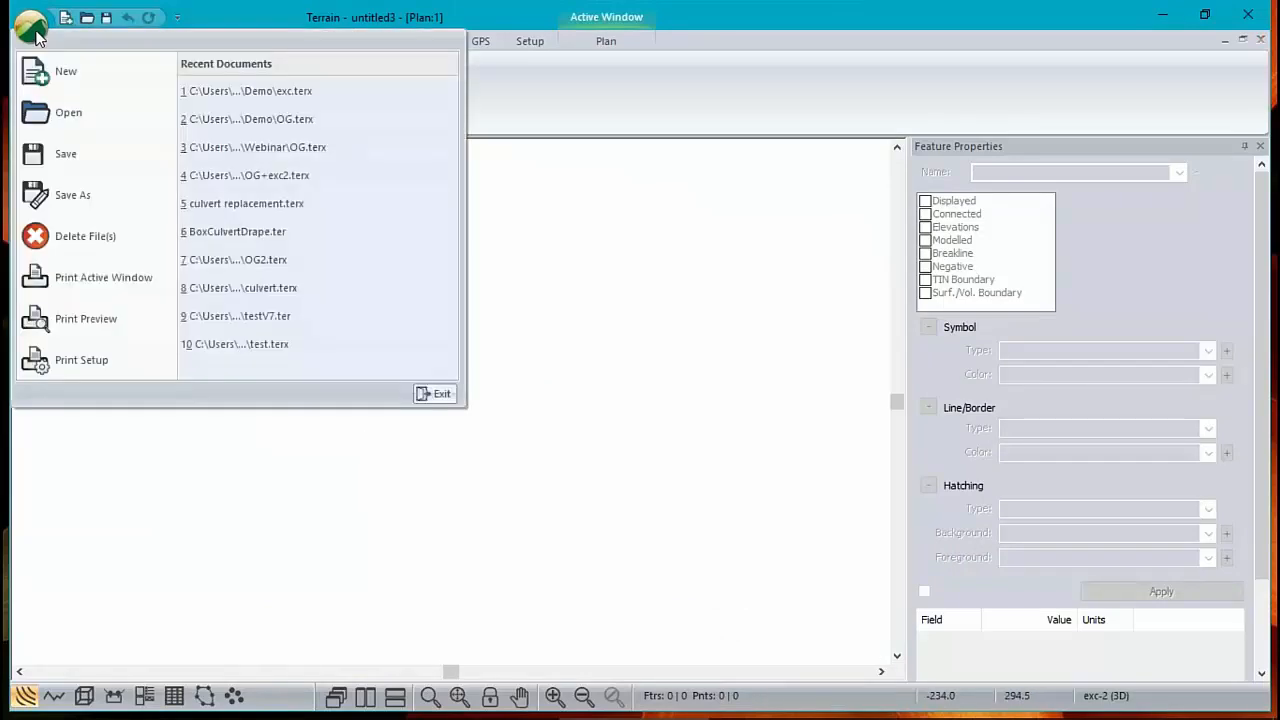
left_click(236, 119)
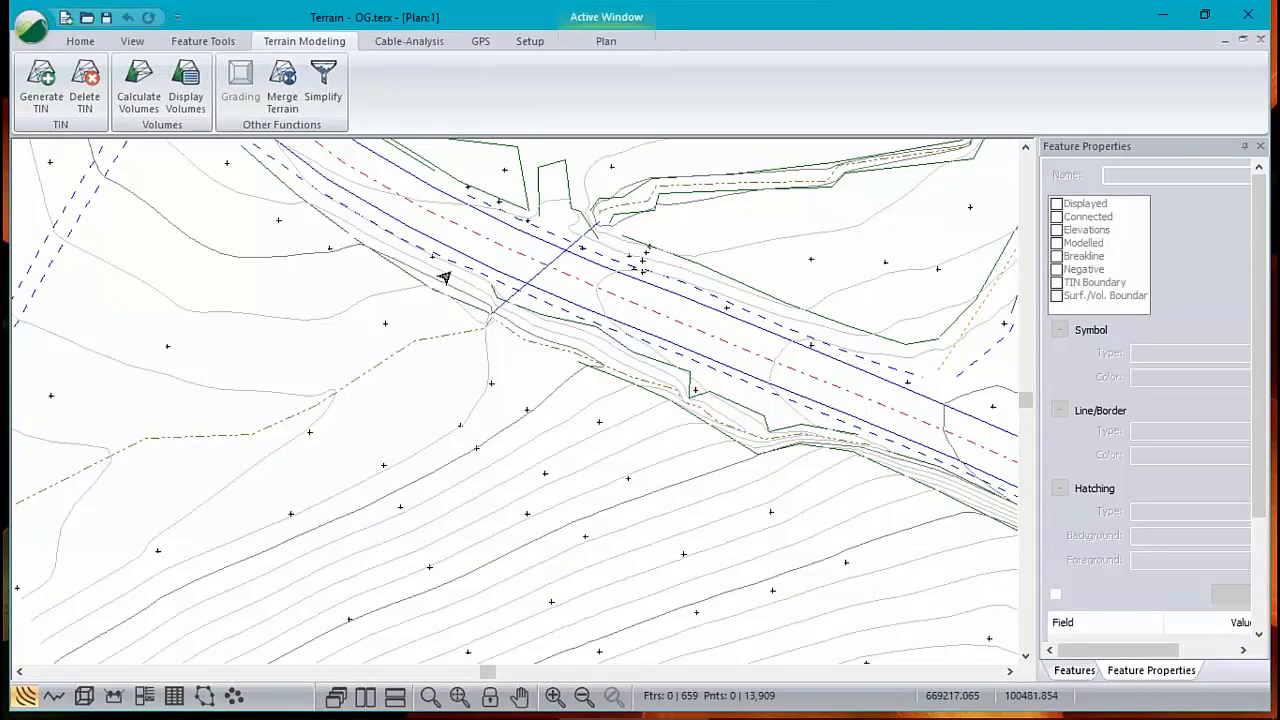
mouse_move(649, 245)
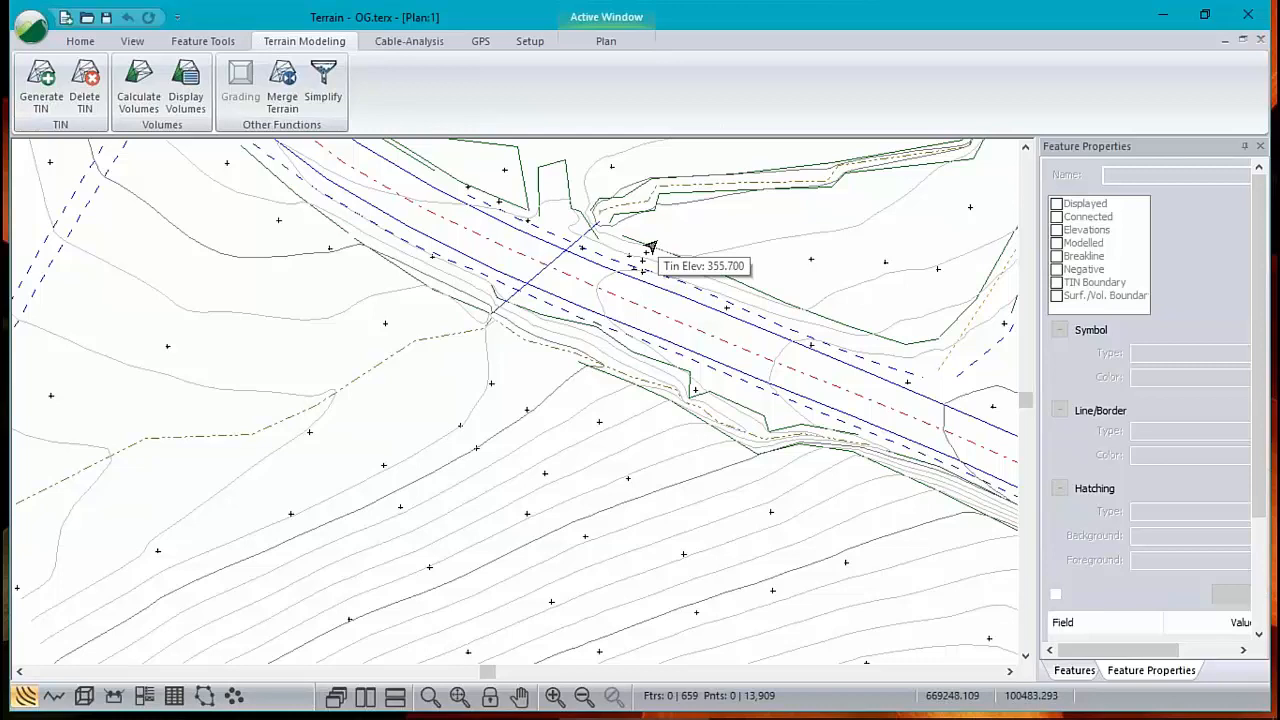
mouse_move(557, 255)
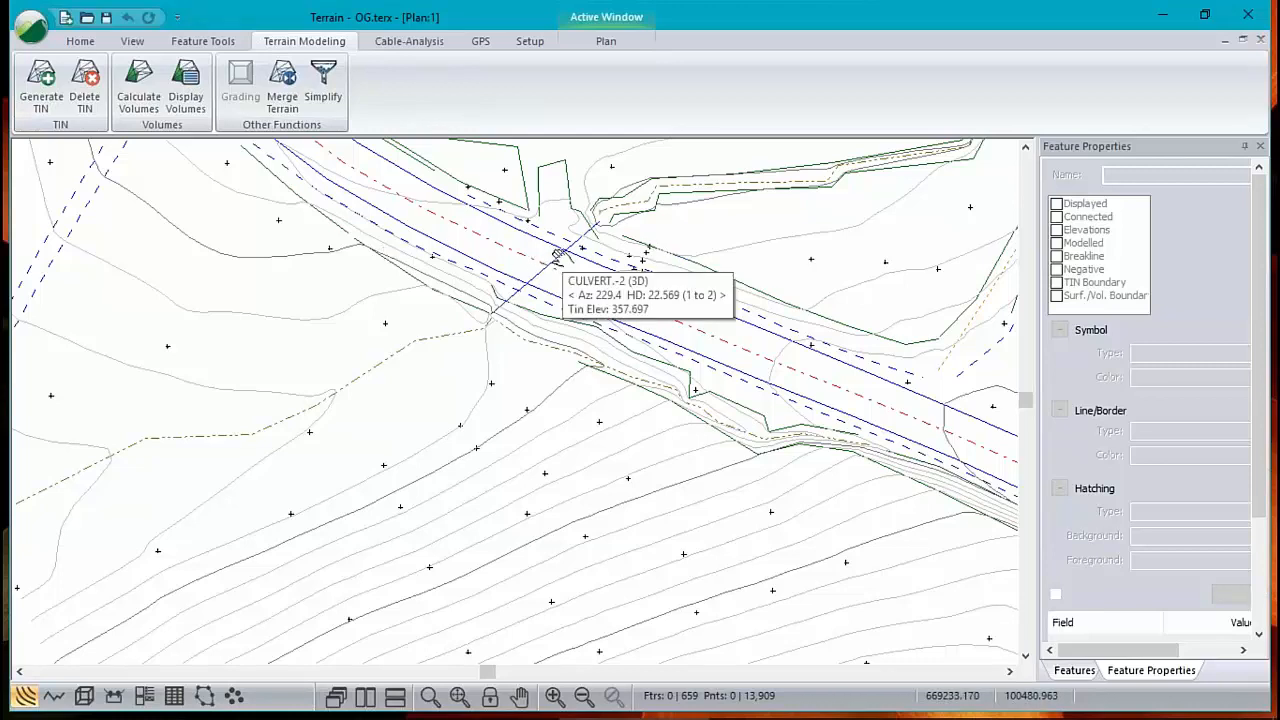
middle_click_drag(557, 255, 523, 363)
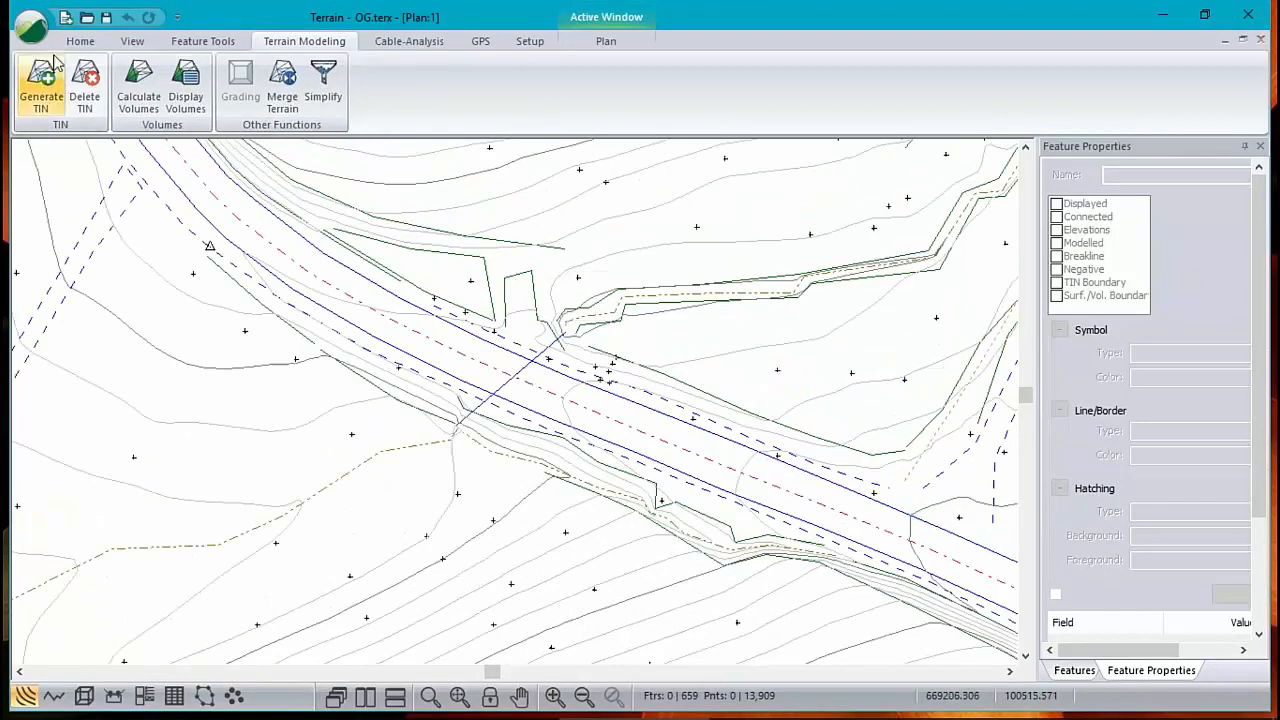
Save a copy of the original ground terrain as OG+exc in the Demo folder
left_click(36, 27)
left_click(52, 203)
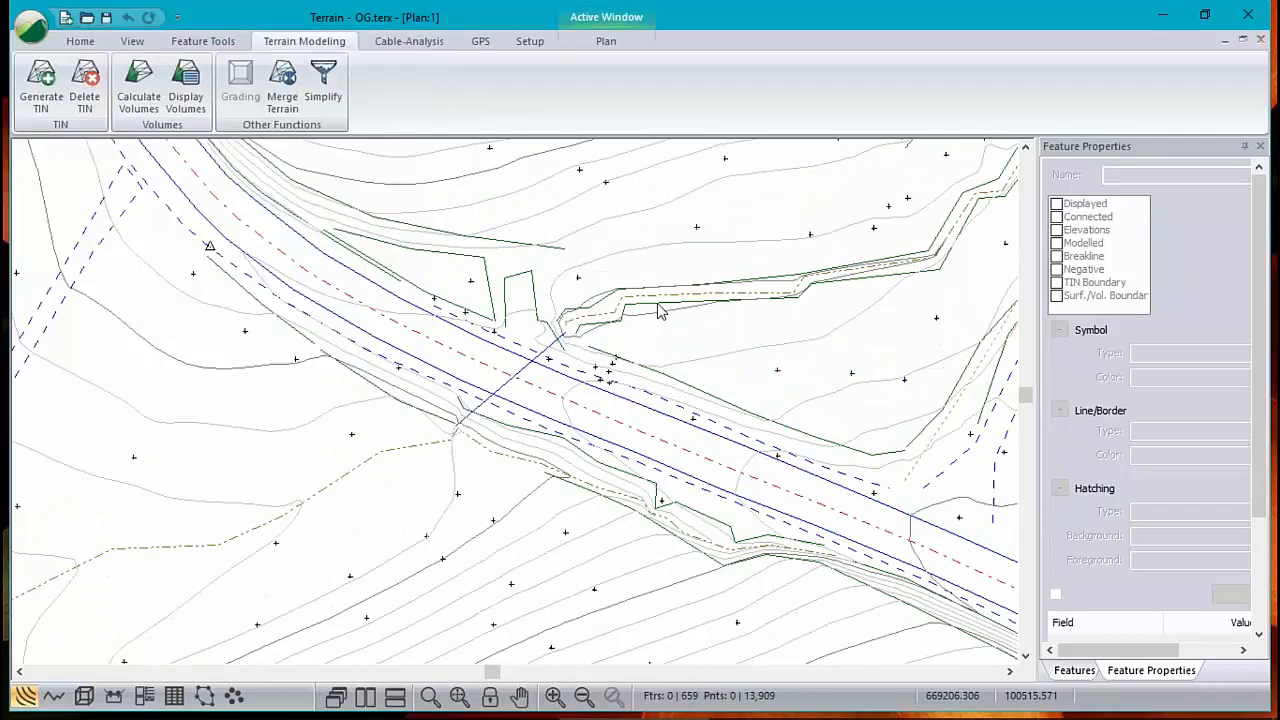
type("OG+exc")
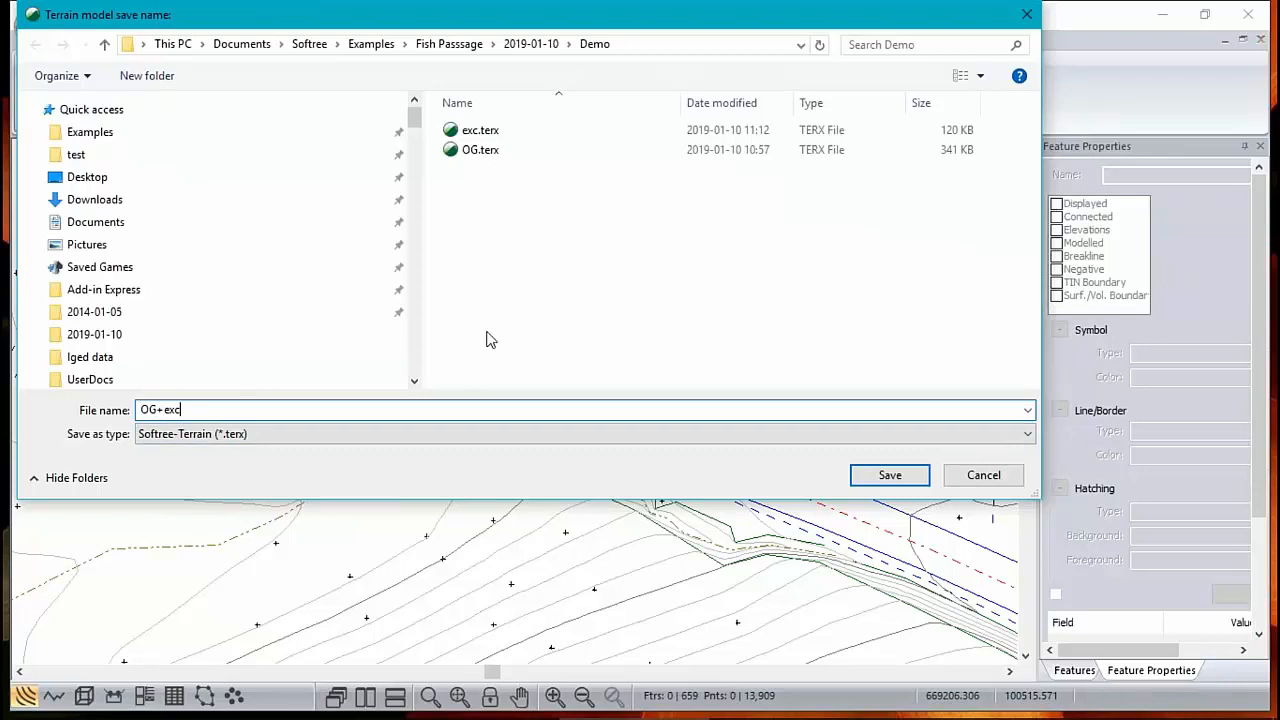
left_click(888, 478)
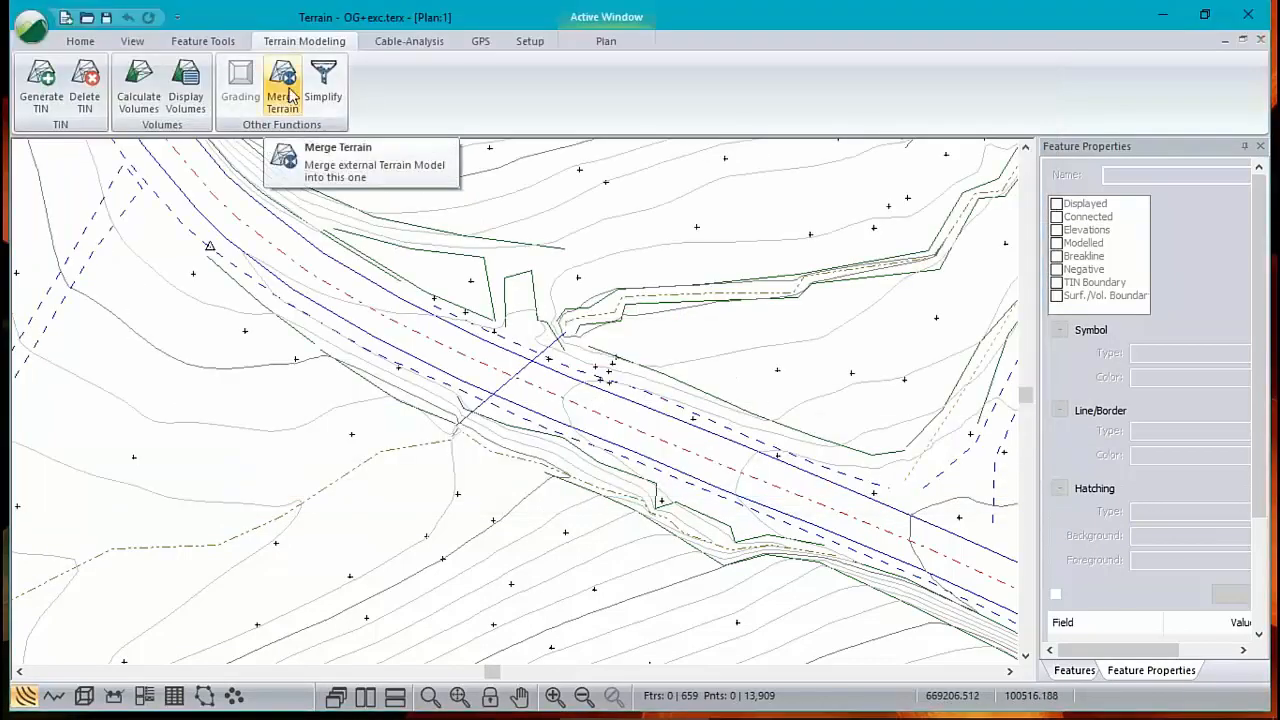
Merge exc.terx from the Demo folder into the original ground copy and regenerate the TIN and contours
left_click(286, 98)
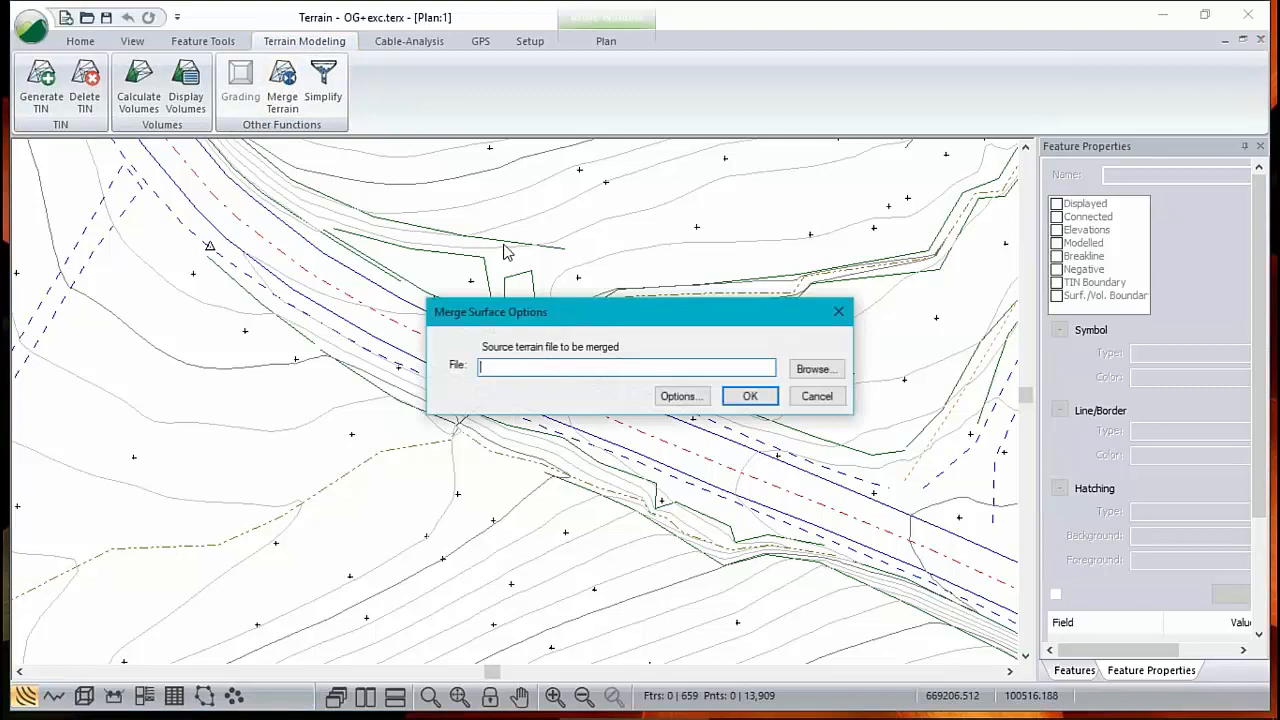
left_click(818, 369)
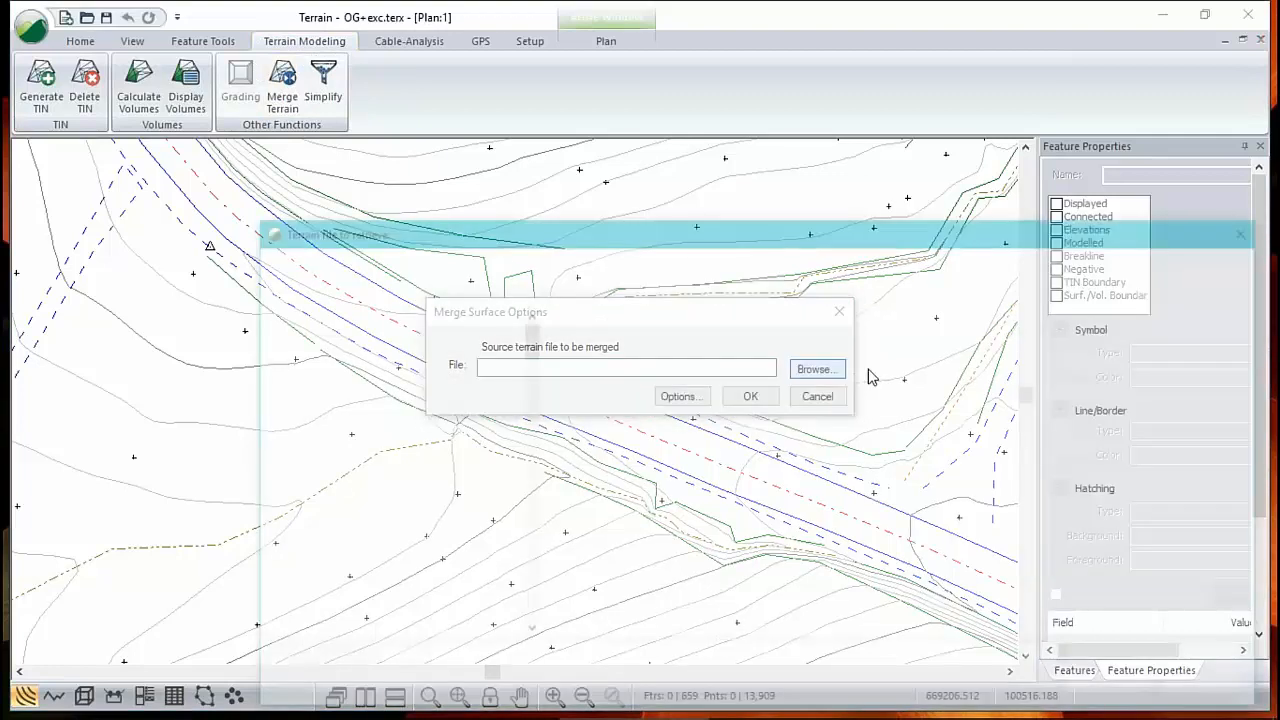
left_click(592, 344)
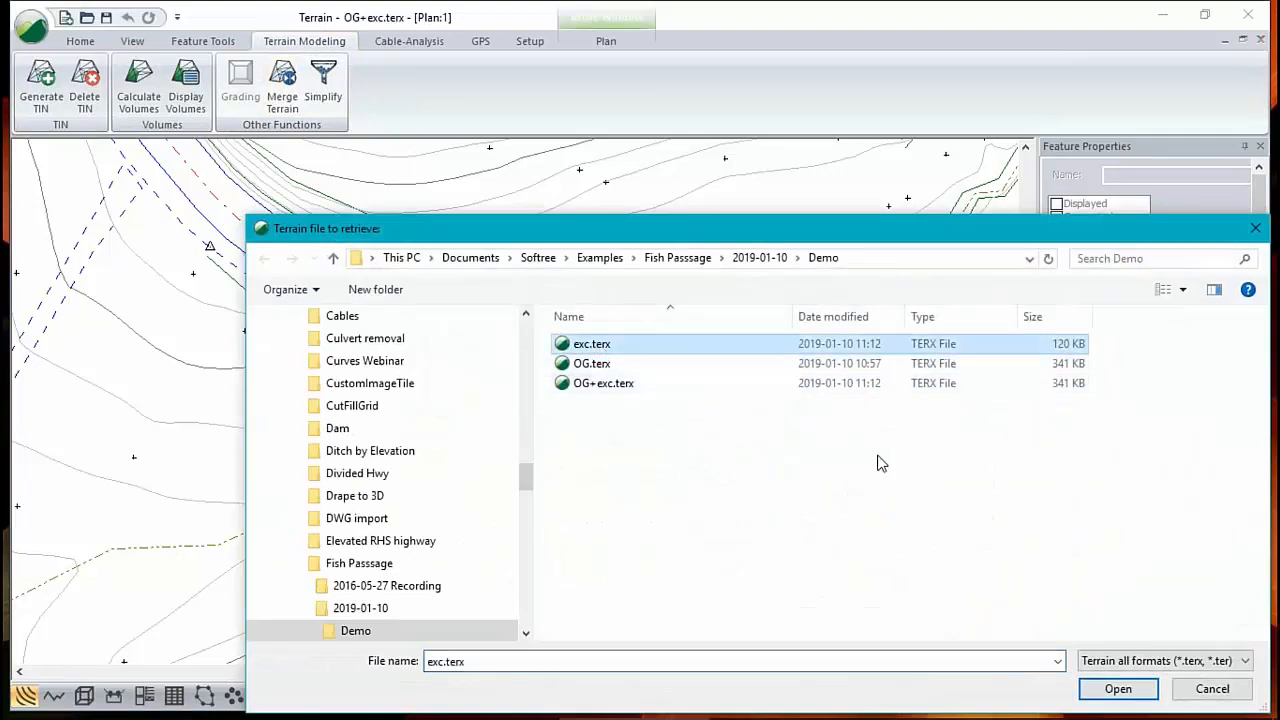
left_click(1118, 688)
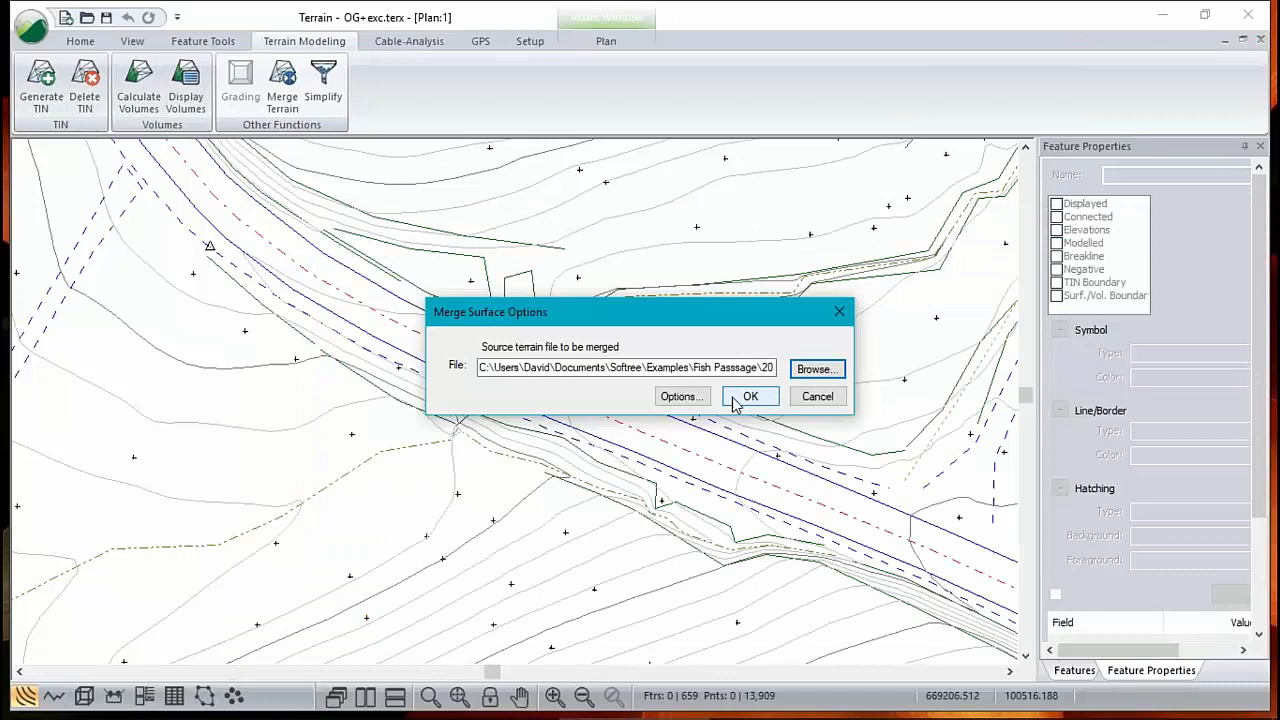
left_click(750, 400)
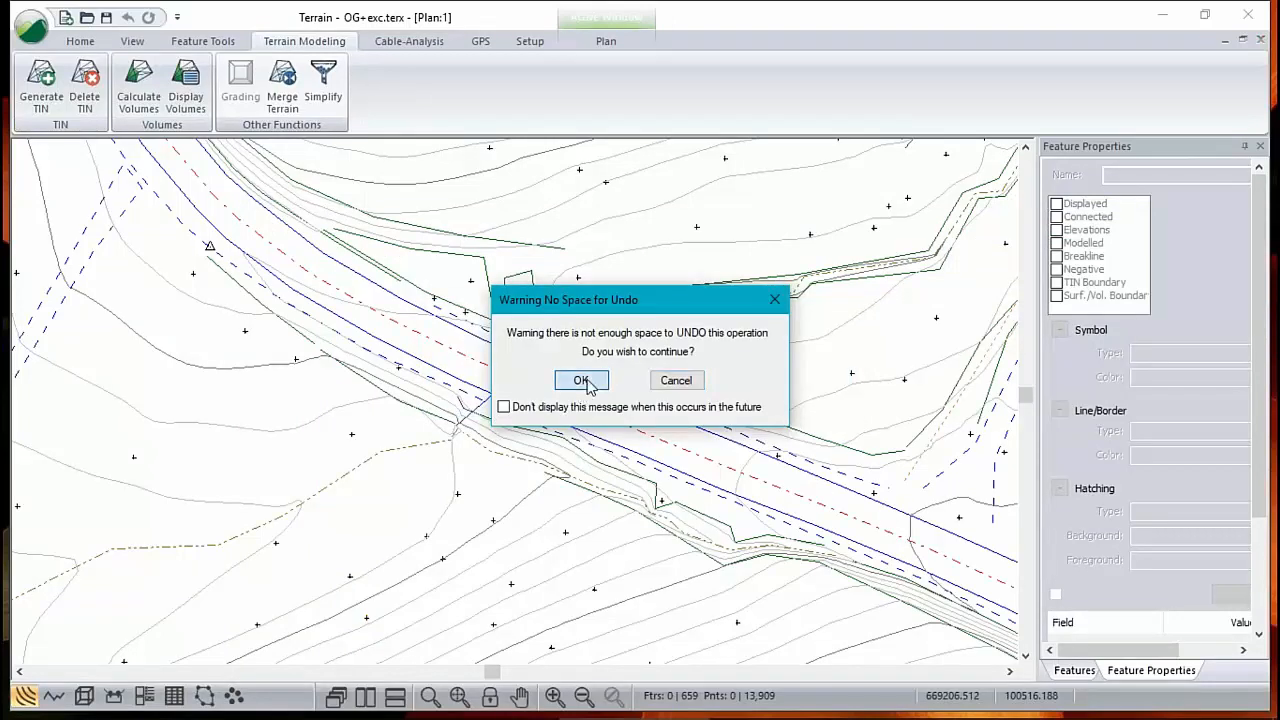
left_click(582, 381)
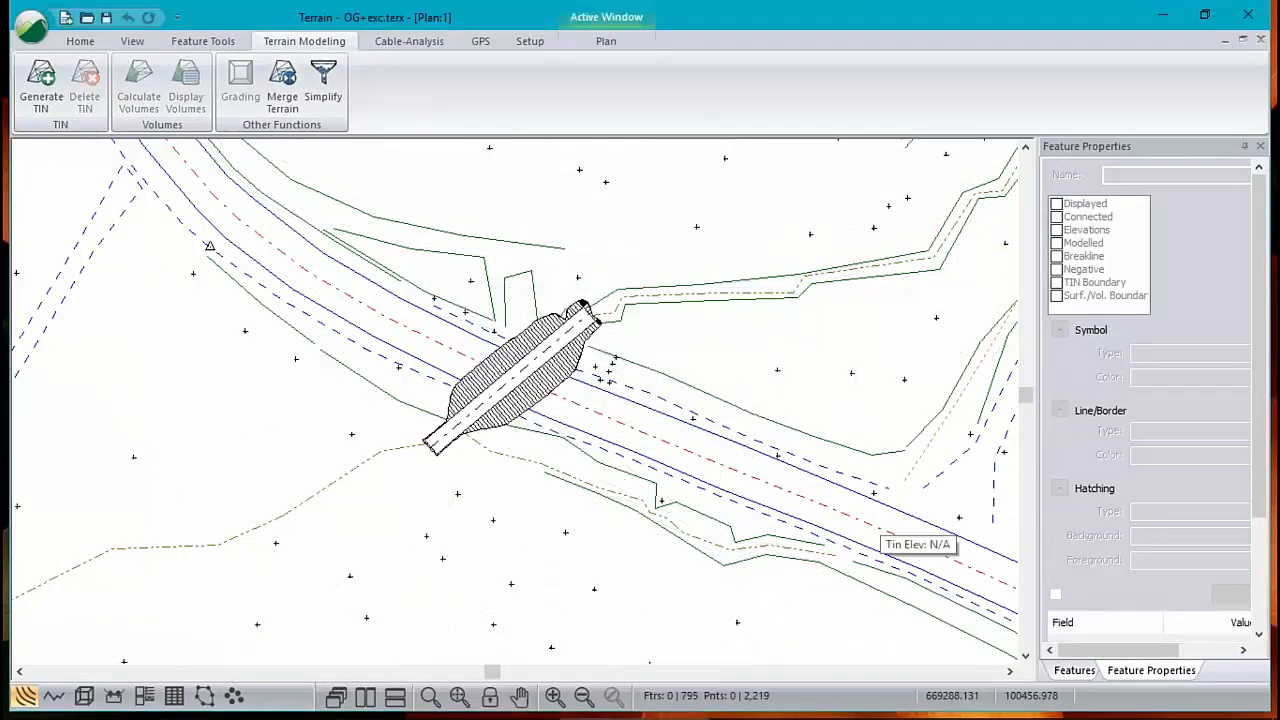
left_click(44, 92)
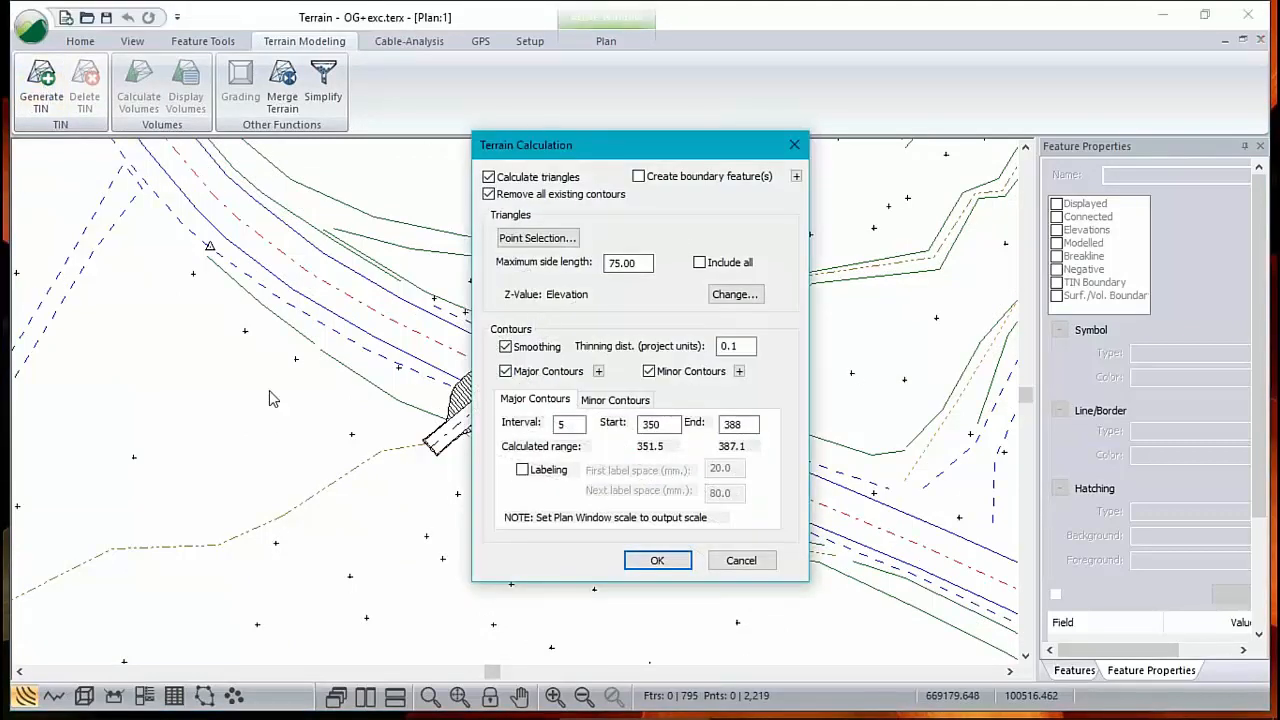
left_click(663, 562)
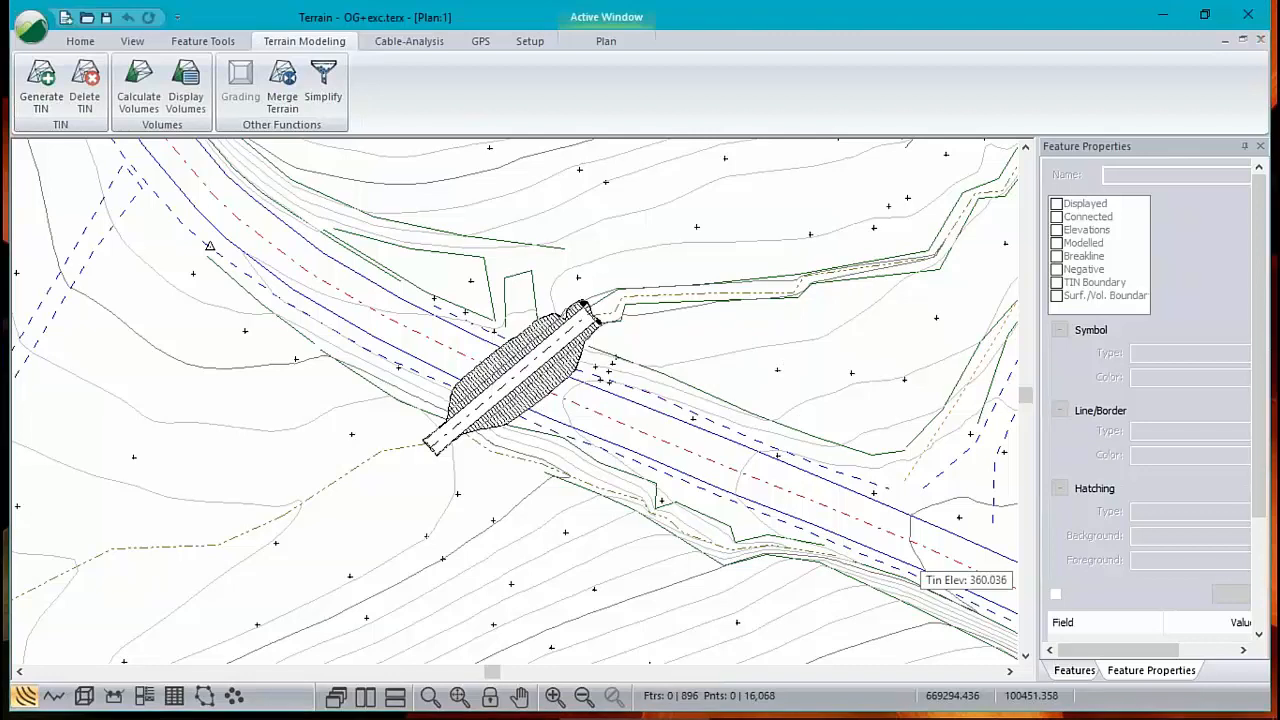
Inspect the merged culvert excavation across the road in the 3D view, looking closely at its slopes and inlet end
left_click(86, 698)
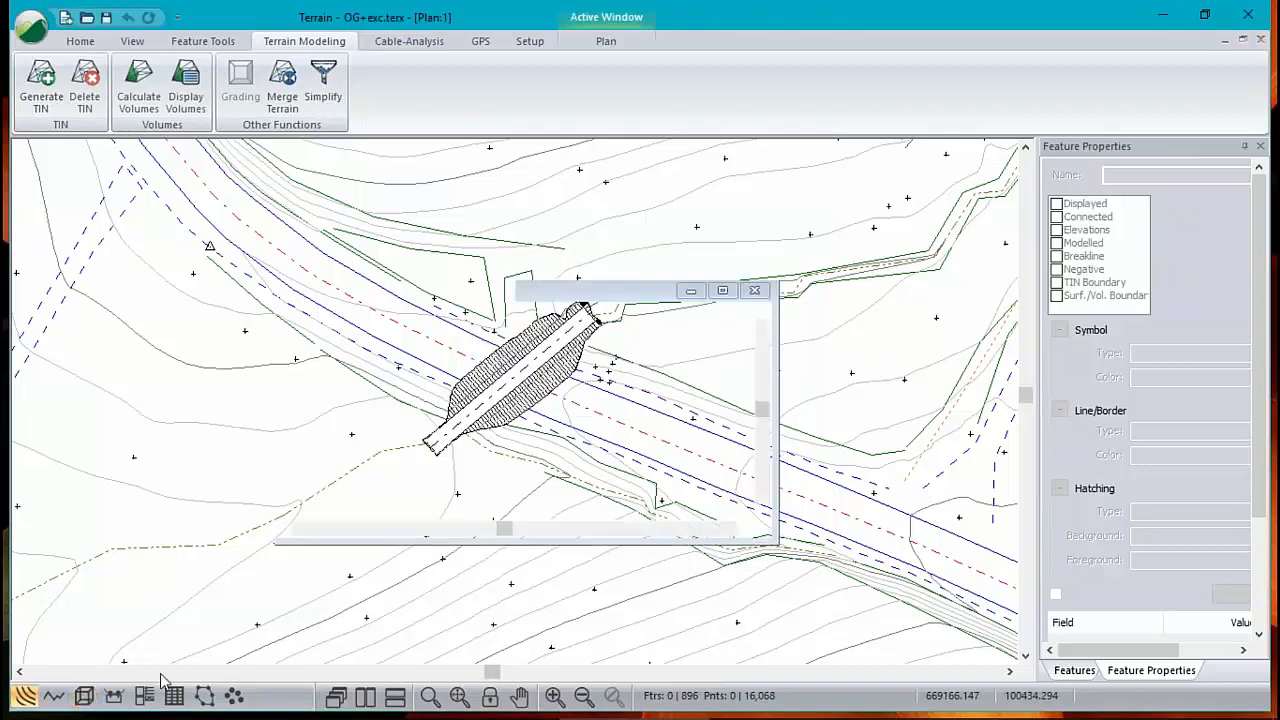
left_click_drag(609, 463, 489, 446)
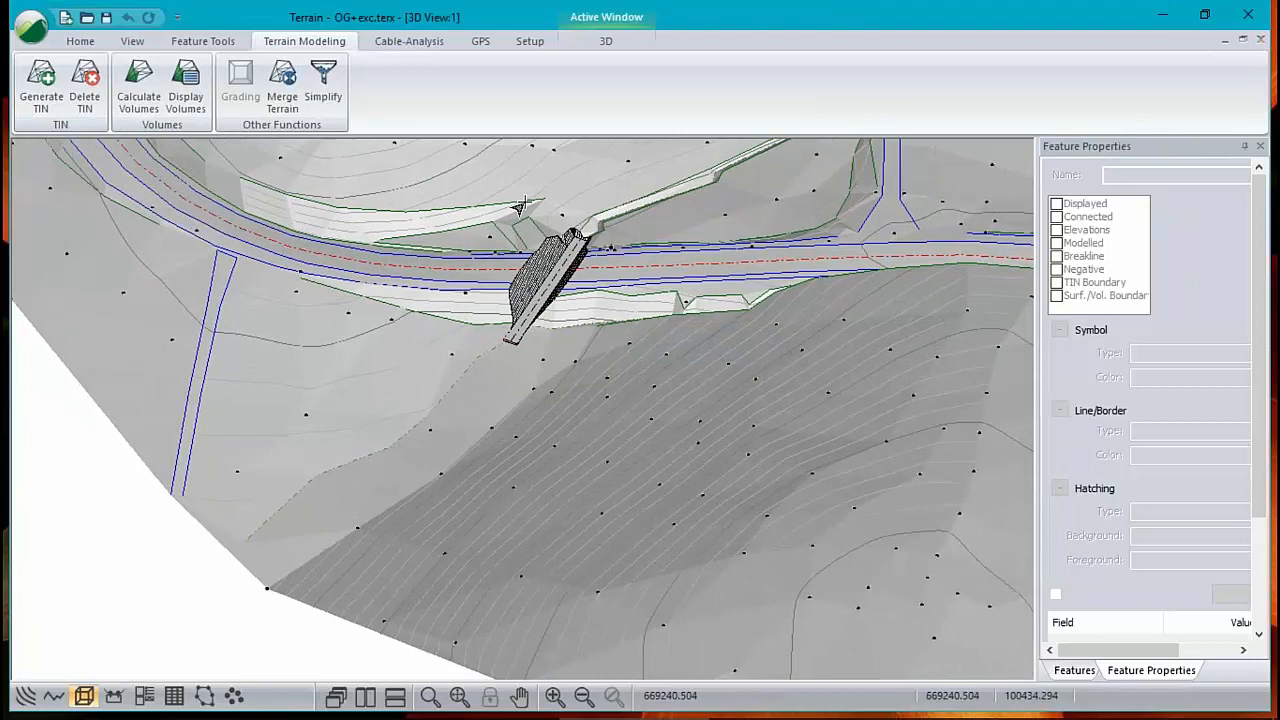
scroll(551, 288, "up", 1)
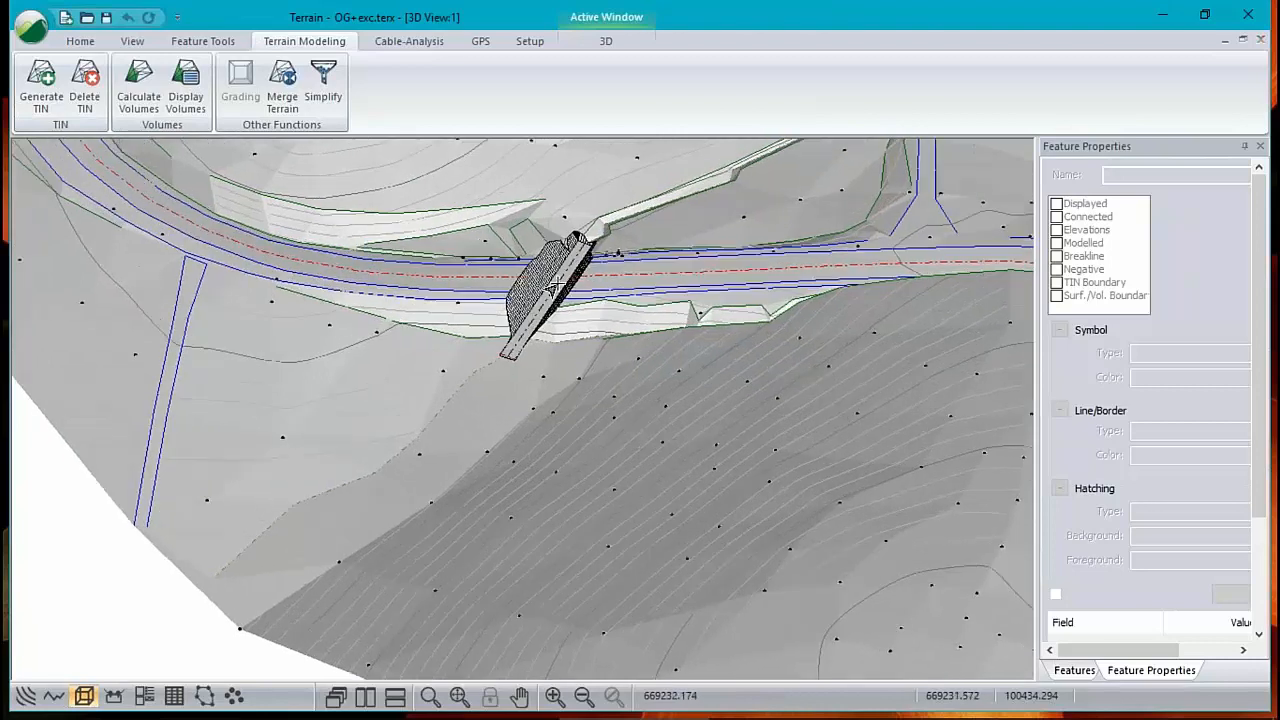
scroll(551, 288, "up", 4)
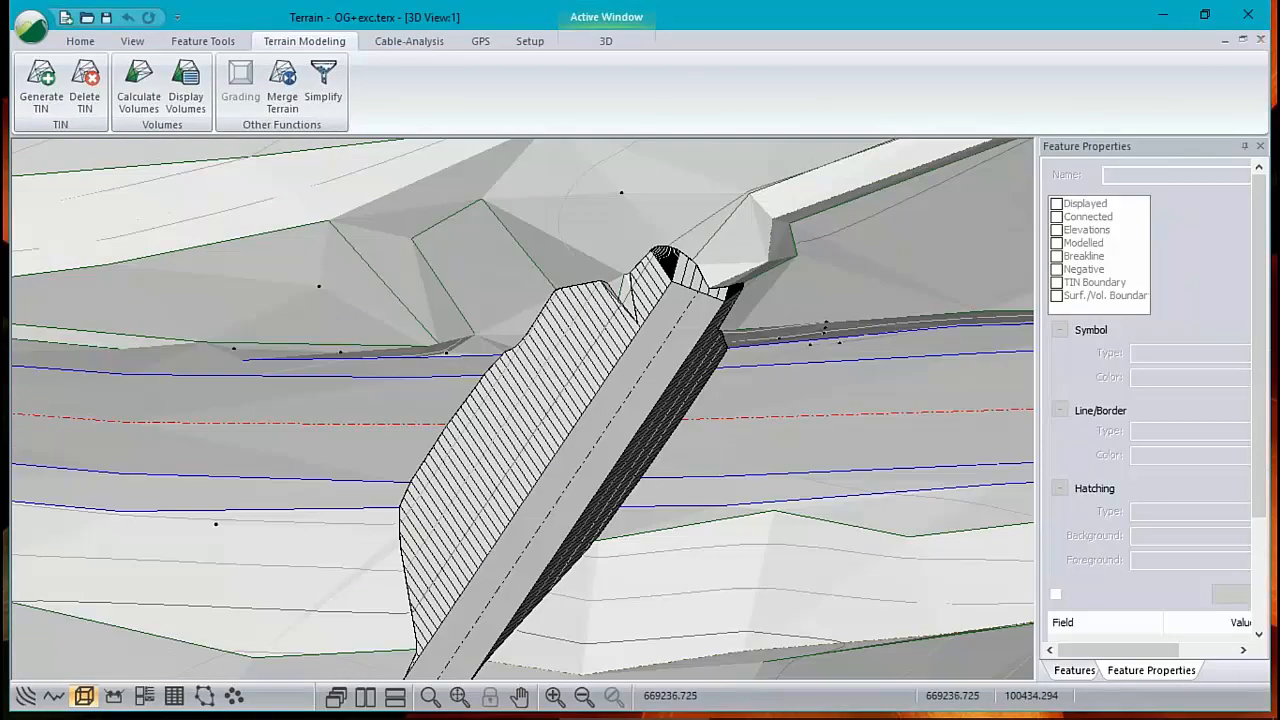
mouse_move(535, 387)
left_mouse_down()
mouse_move(508, 384)
mouse_move(614, 362)
mouse_move(609, 331)
mouse_move(574, 317)
mouse_move(551, 340)
mouse_move(551, 391)
left_mouse_up()
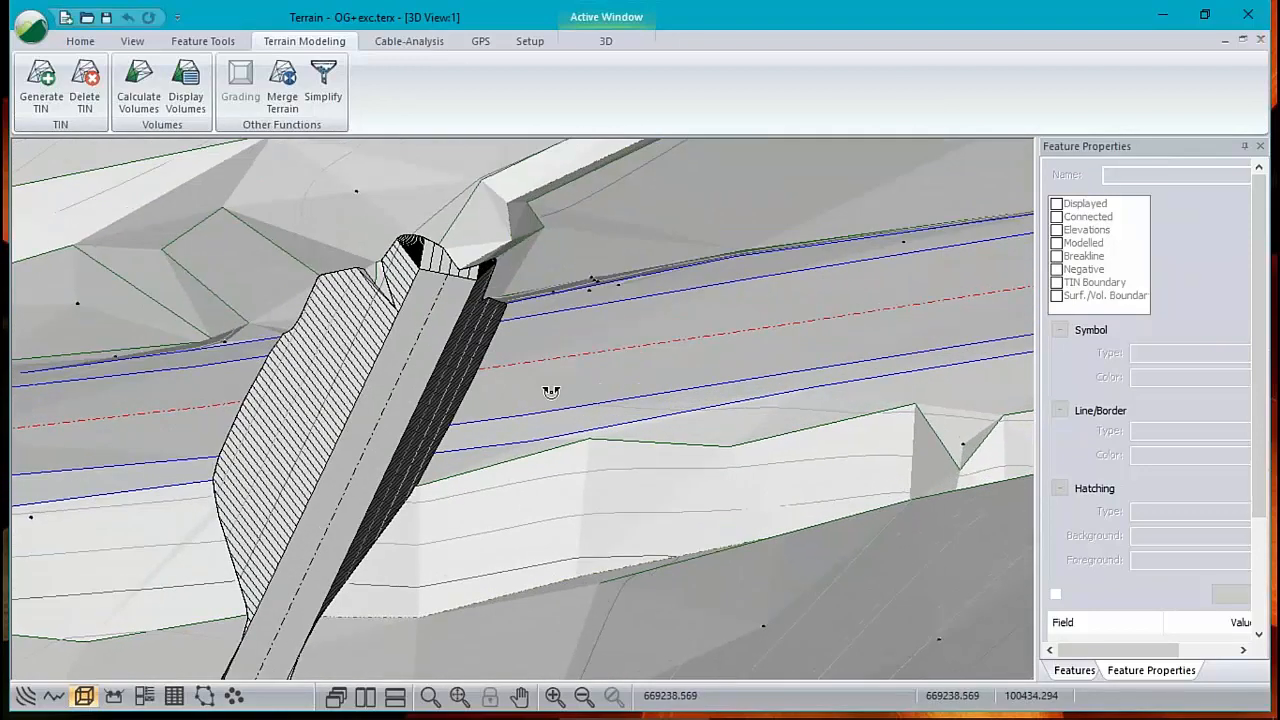
mouse_move(641, 378)
mouse_move(537, 497)
mouse_move(289, 658)
Start a new terrain without saving the merged changes and reopen the recent OG+exc.terx from the Demo folder
left_click(40, 35)
left_click(68, 112)
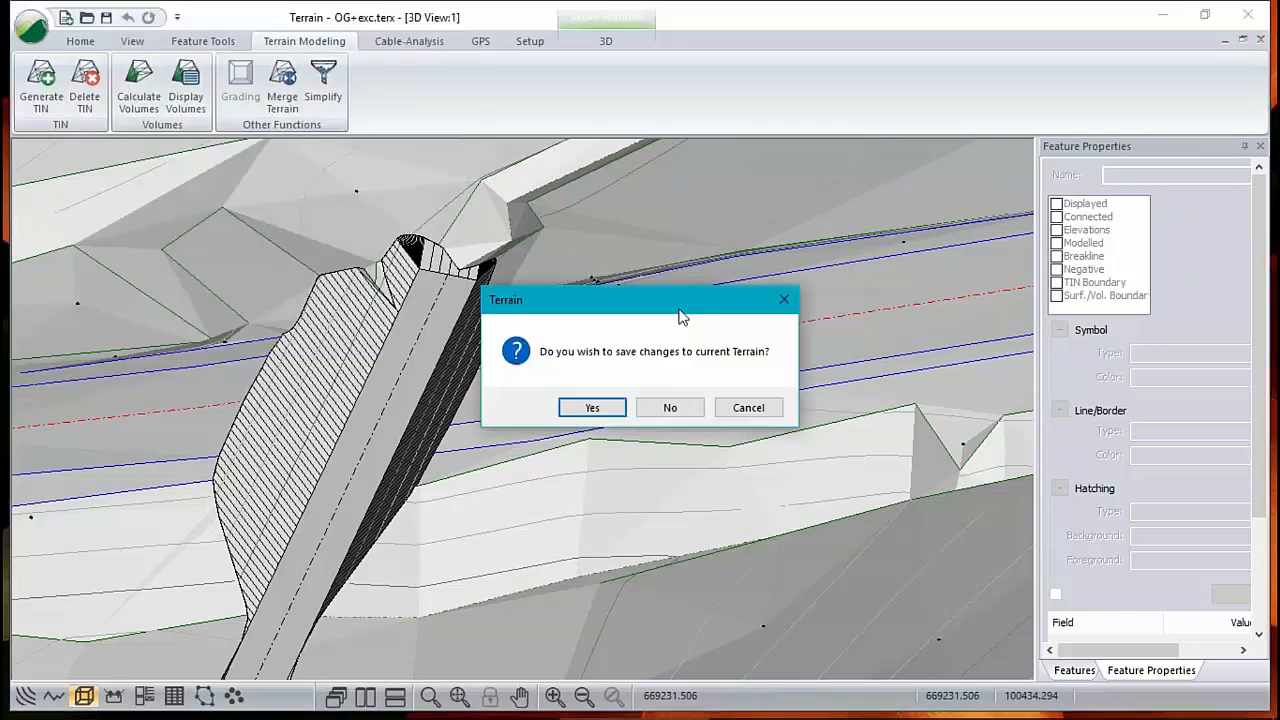
left_click(671, 409)
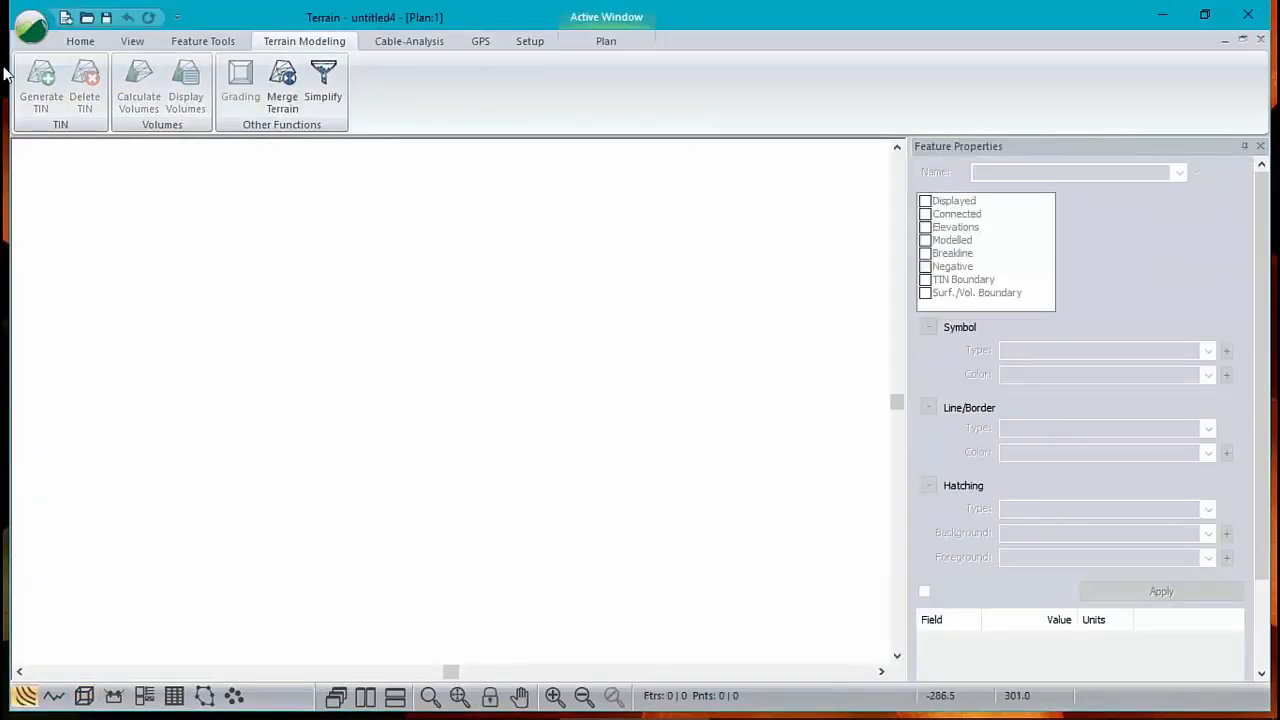
left_click(38, 38)
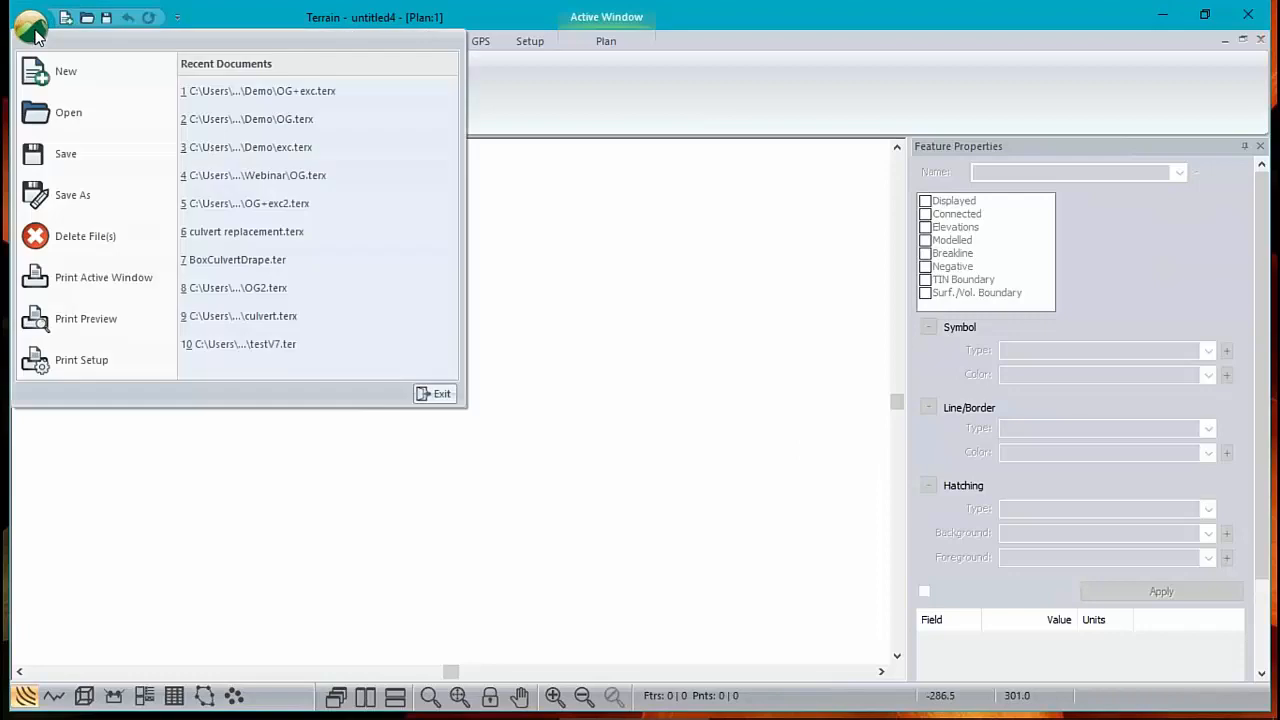
left_click(254, 92)
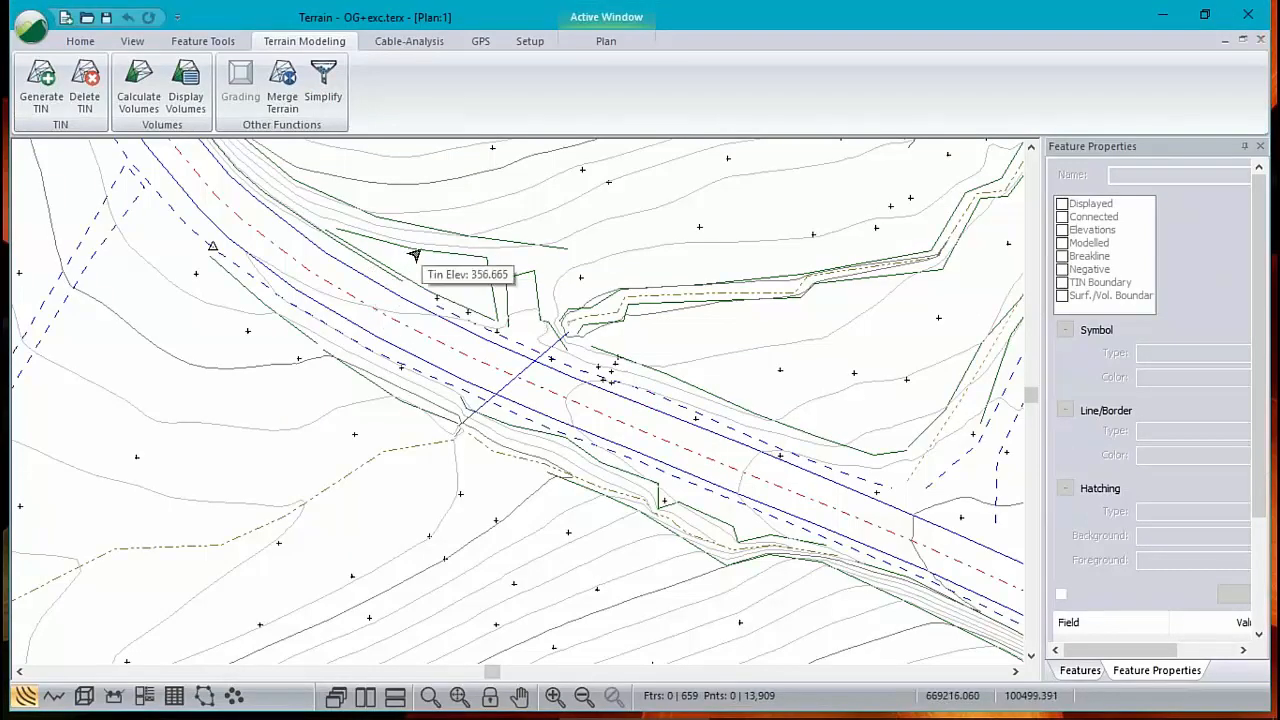
Merge exc.terx from the Demo folder into OG+exc.terx, regenerate the TIN with contours, and save the terrain
left_click(299, 88)
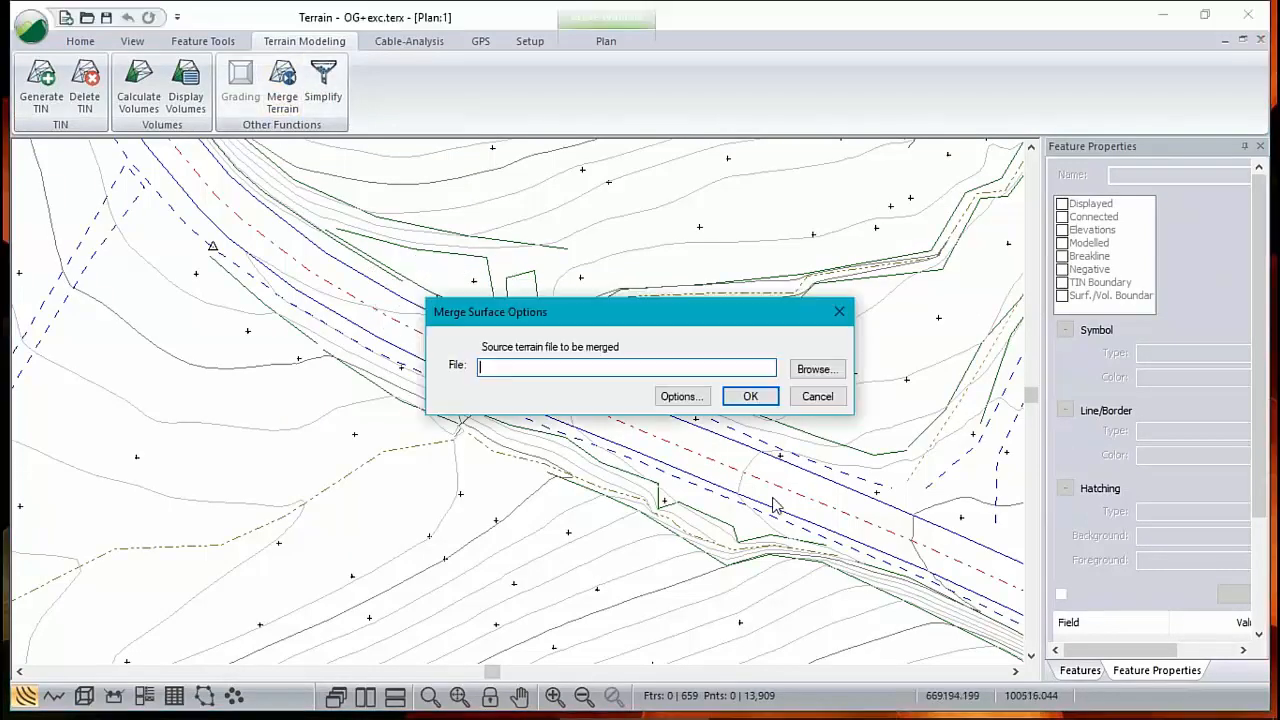
left_click(815, 370)
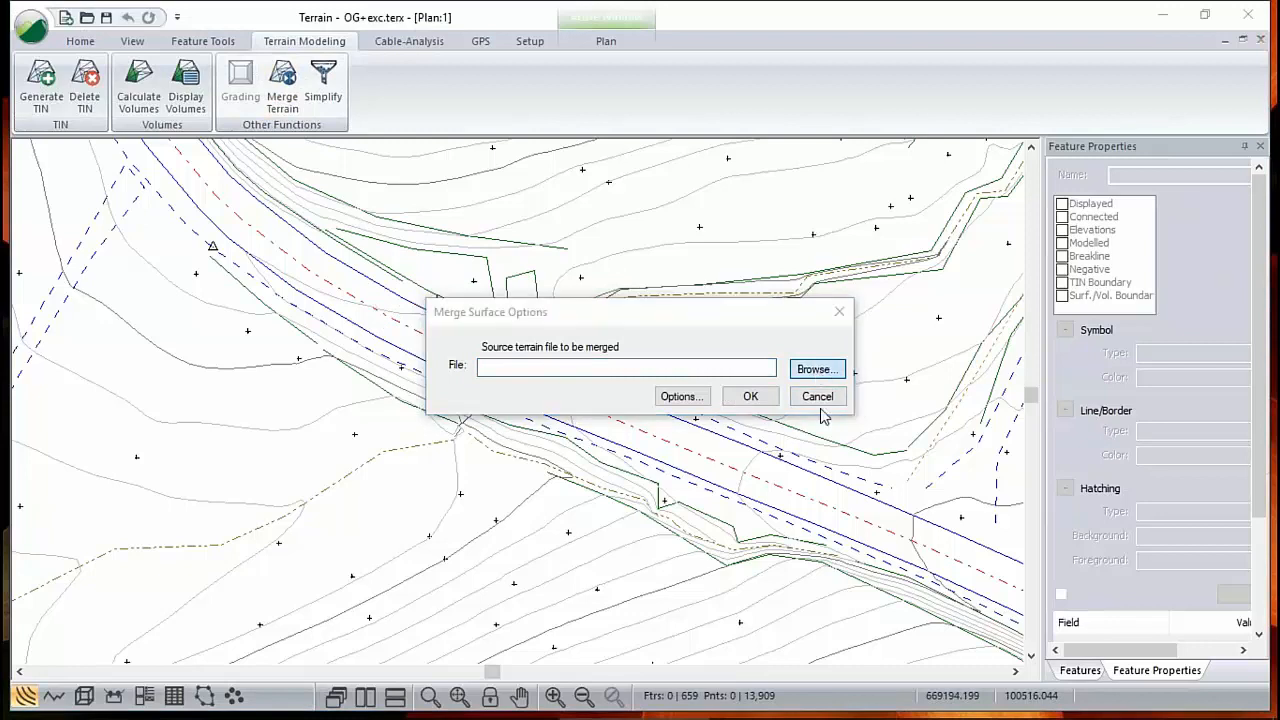
left_click(596, 344)
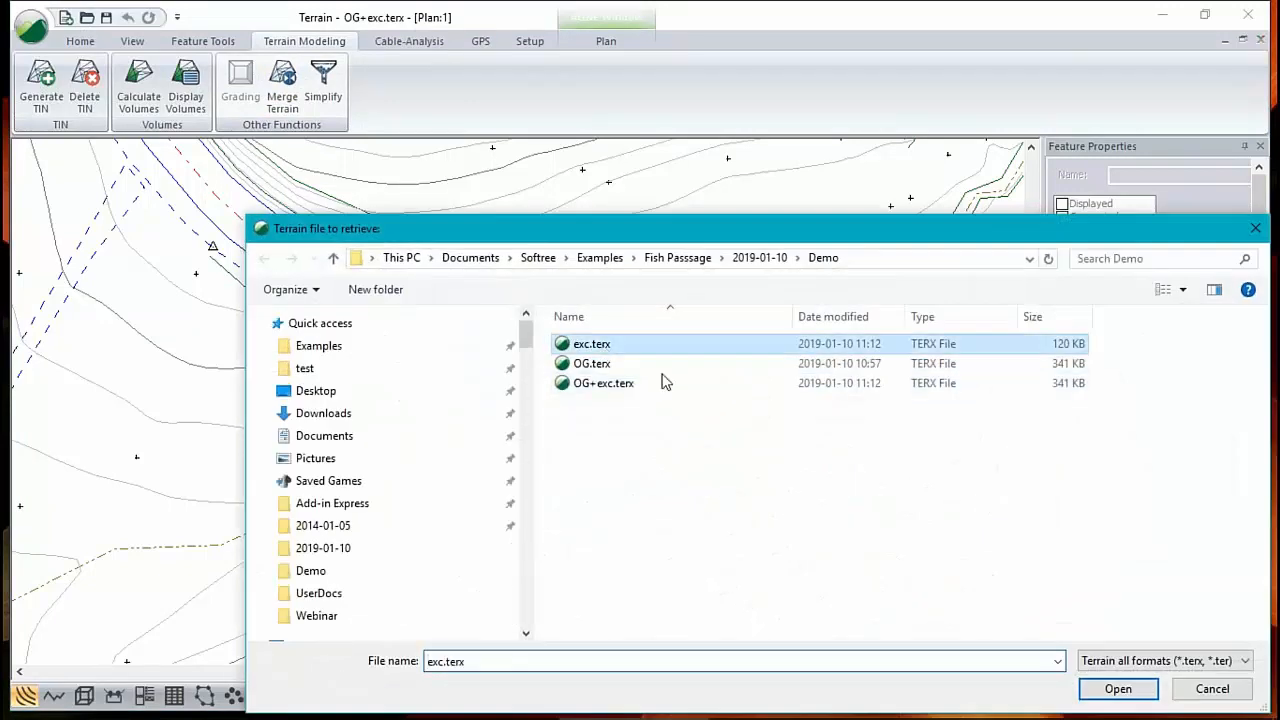
left_click(1134, 688)
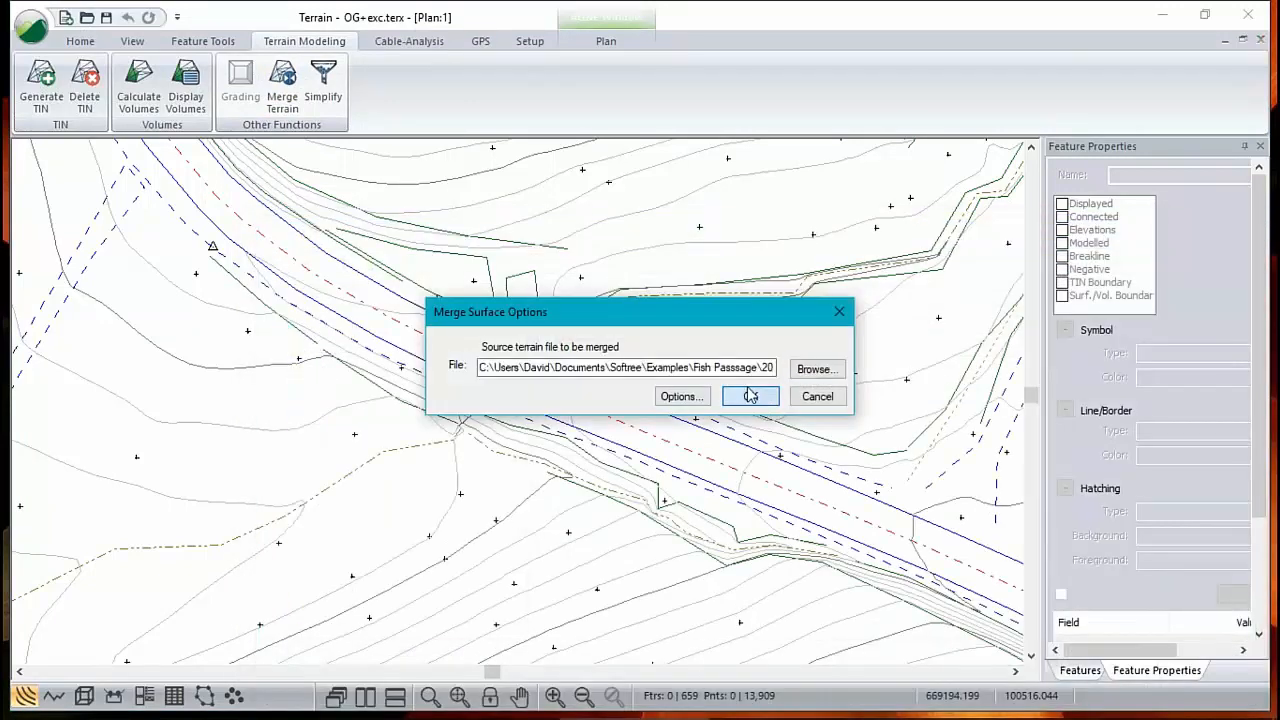
left_click(750, 396)
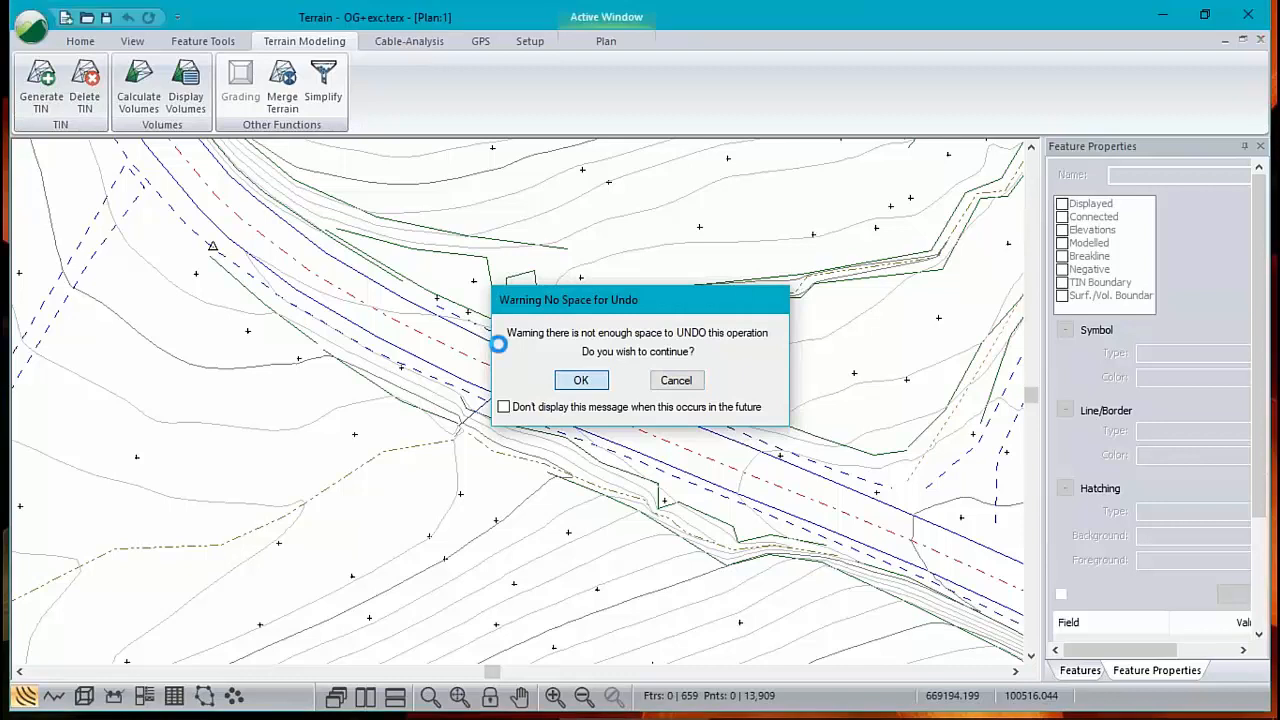
left_click(581, 380)
left_click(41, 85)
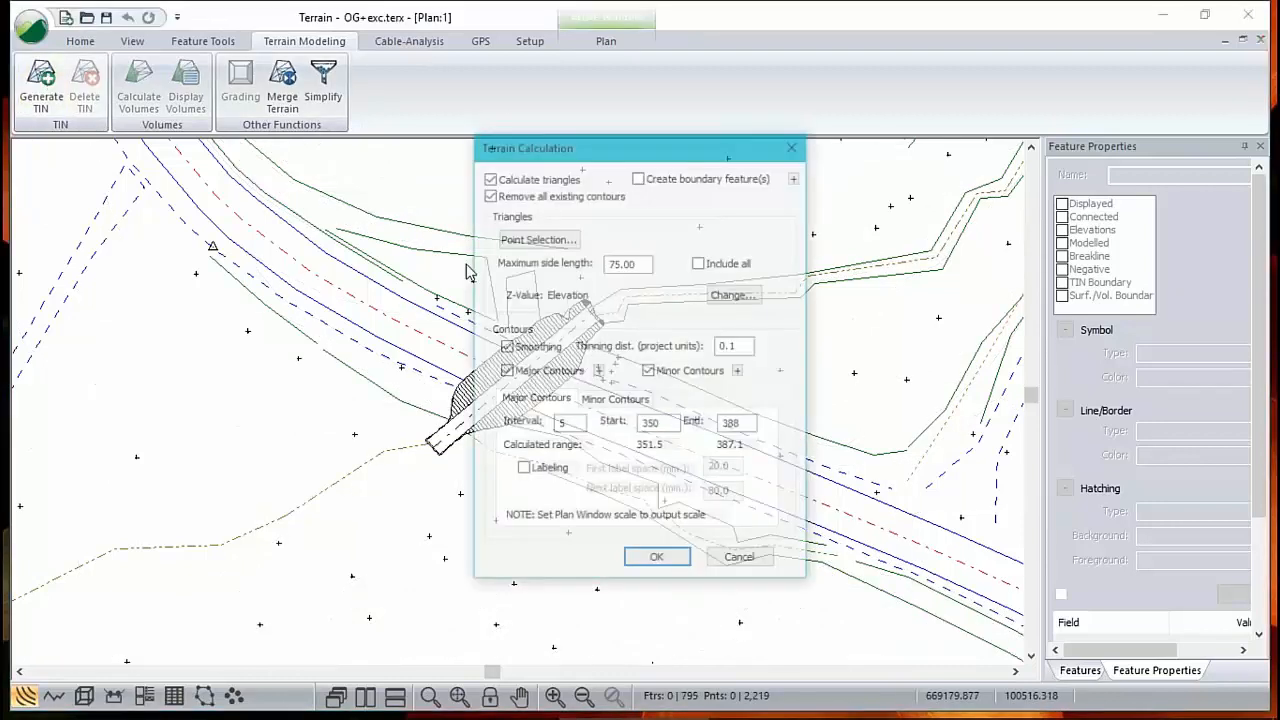
left_click(656, 557)
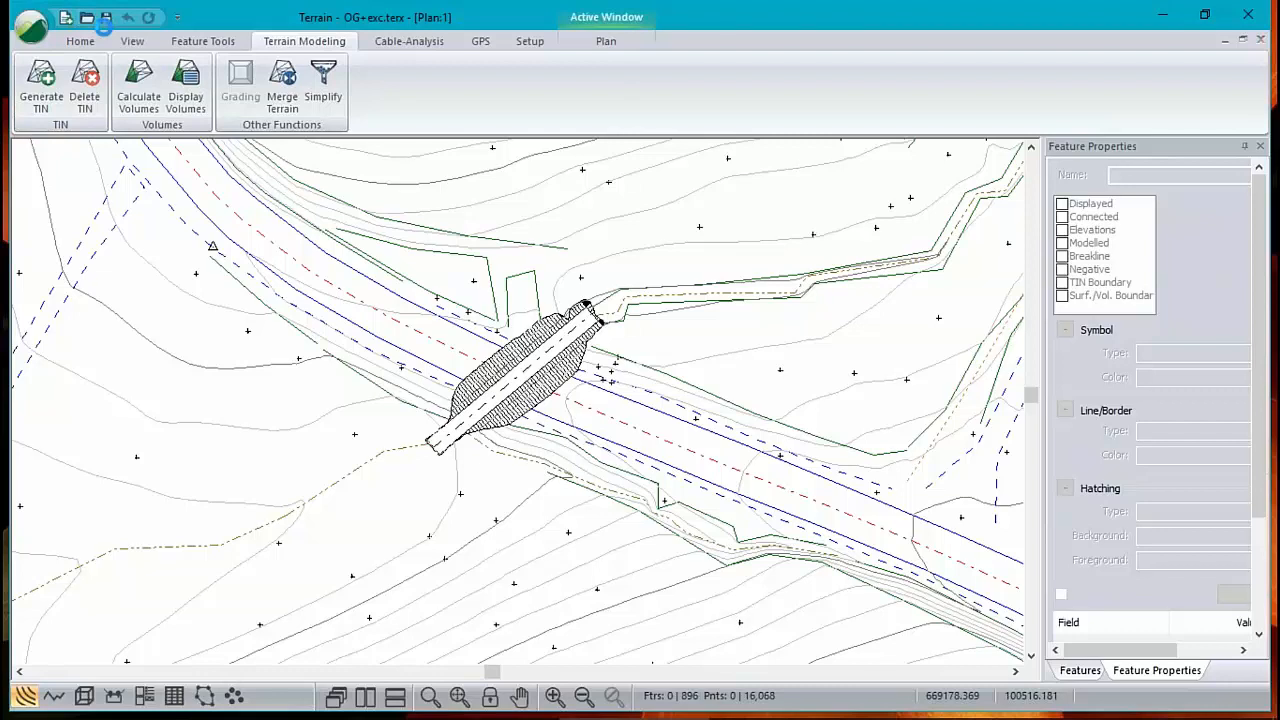
Start a new blank terrain and save it as fill in the Demo folder
left_click(34, 30)
left_click(62, 78)
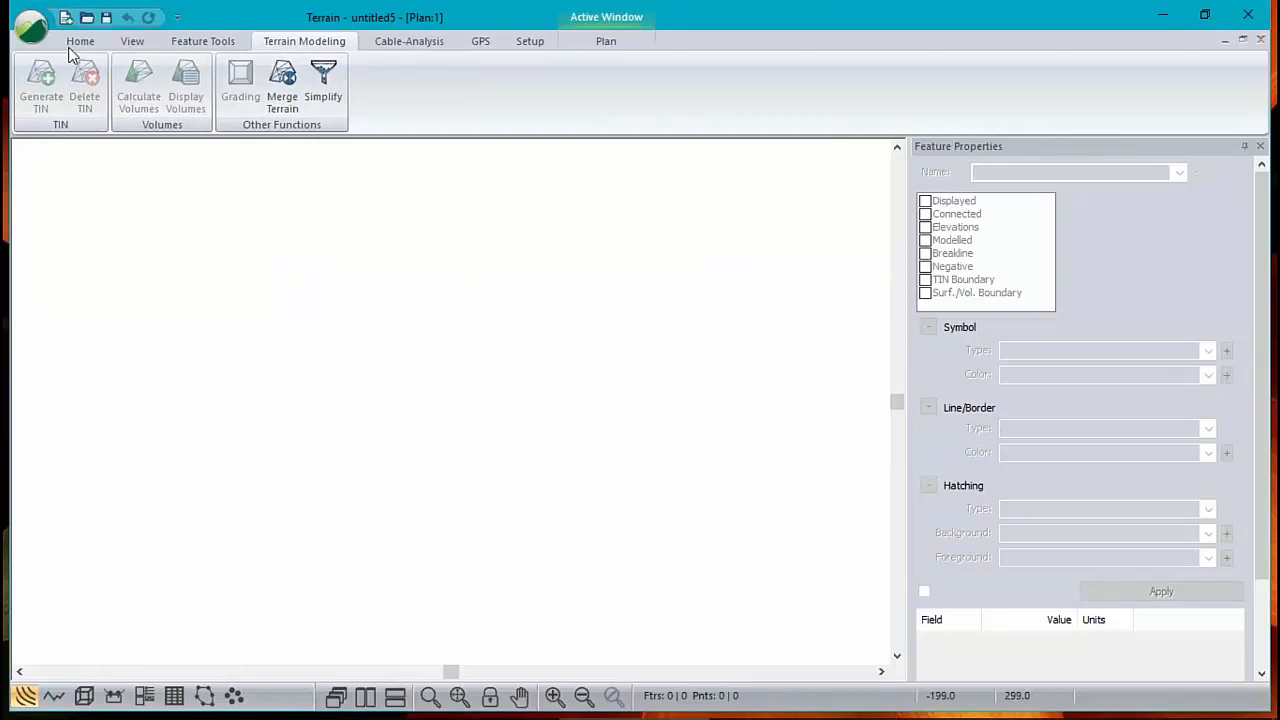
left_click(35, 32)
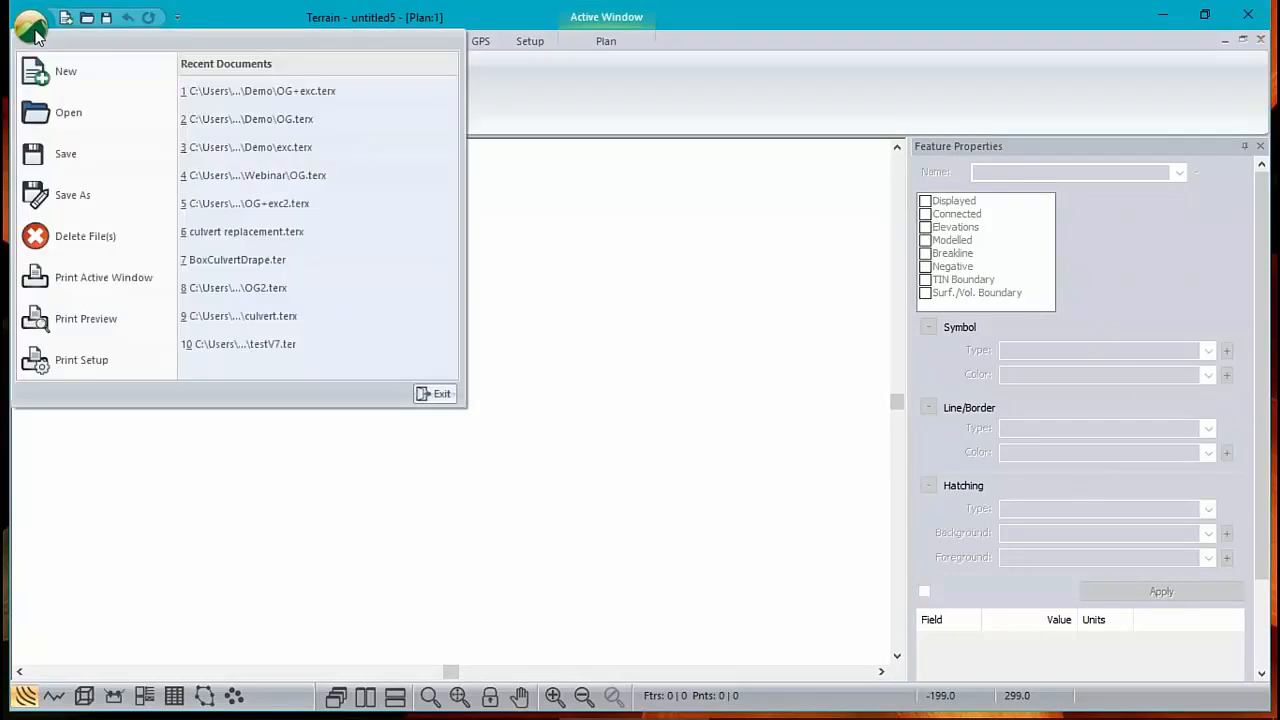
left_click(70, 195)
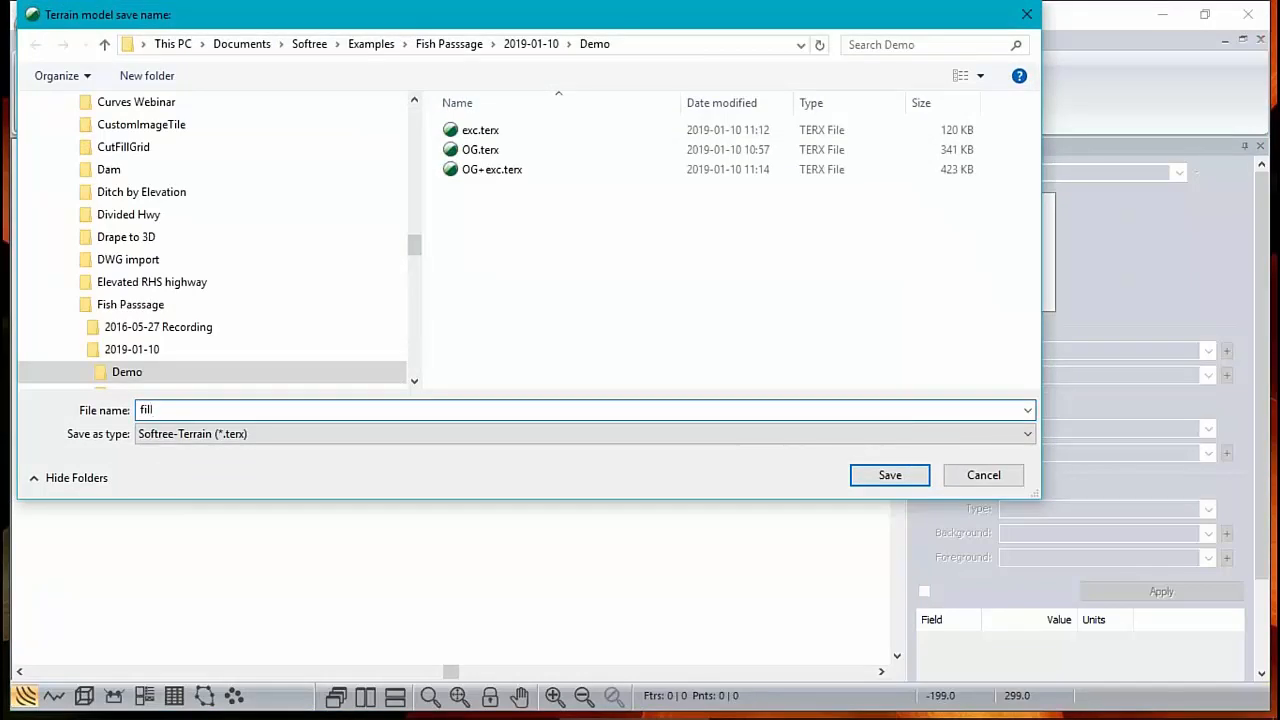
left_click(882, 481)
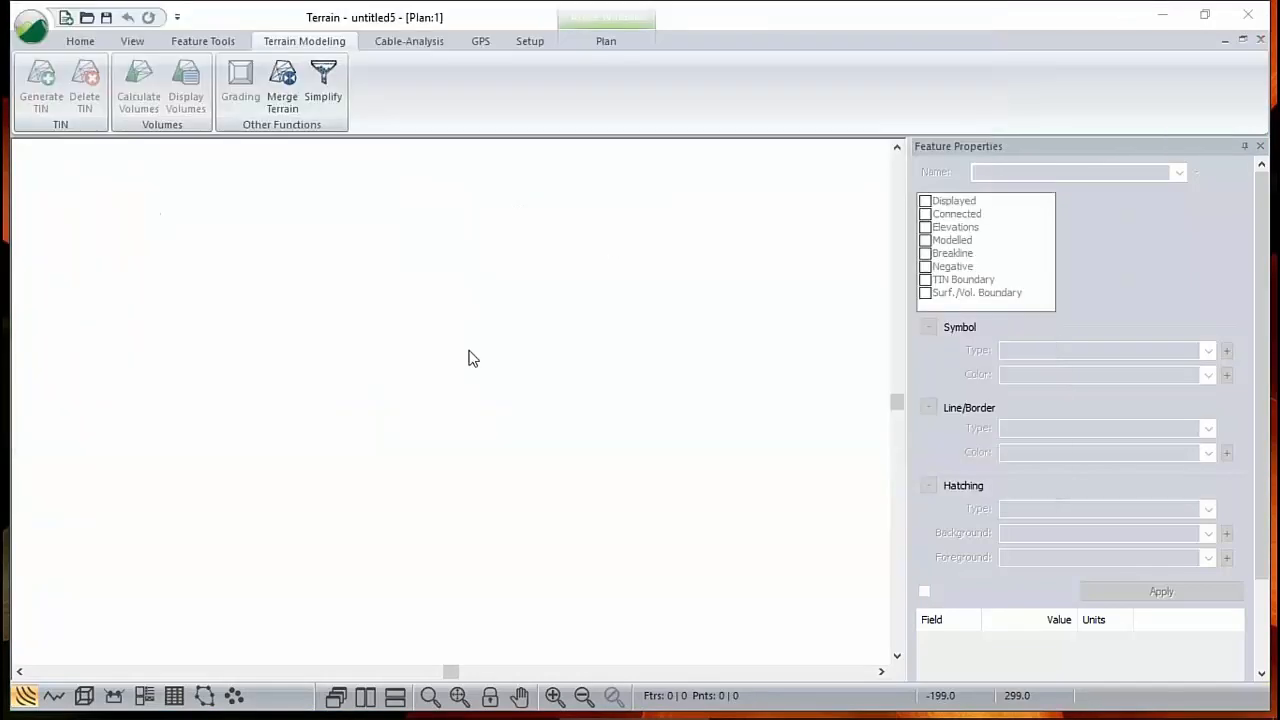
Add OG+exc.terx from the Demo folder as a background of the plan window
left_click(549, 40)
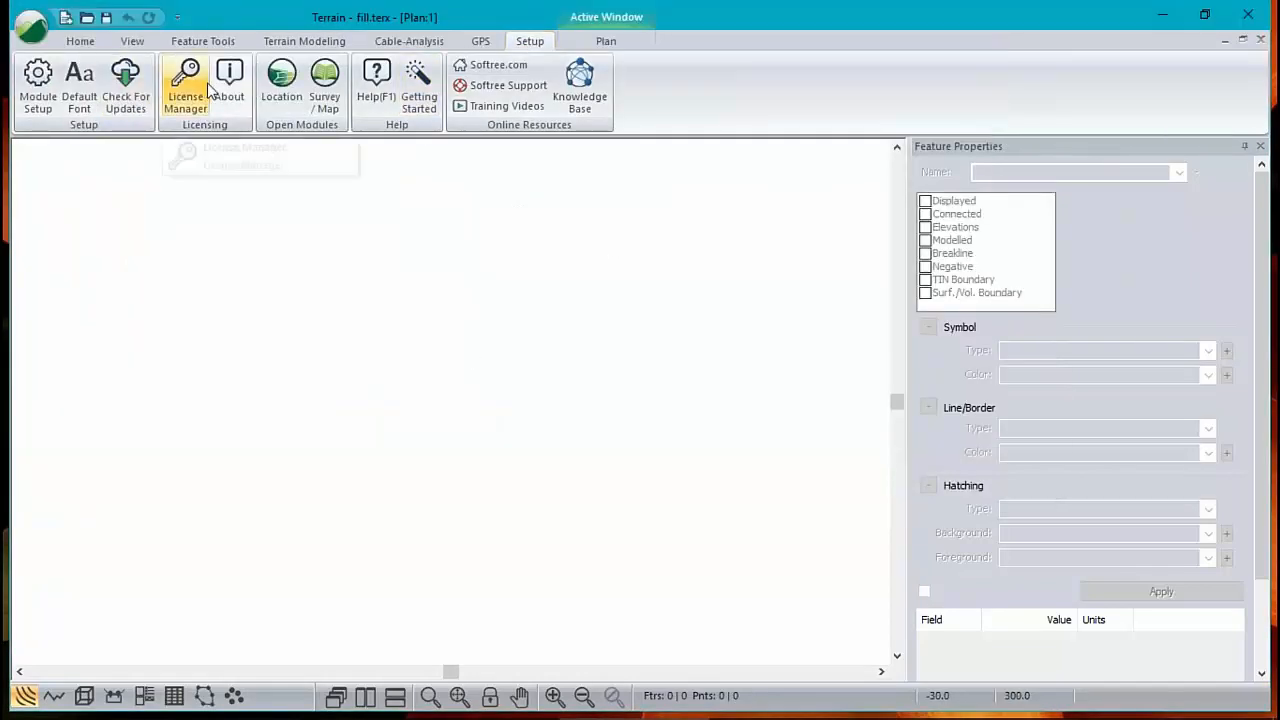
left_click(606, 41)
left_click(110, 88)
left_click(470, 158)
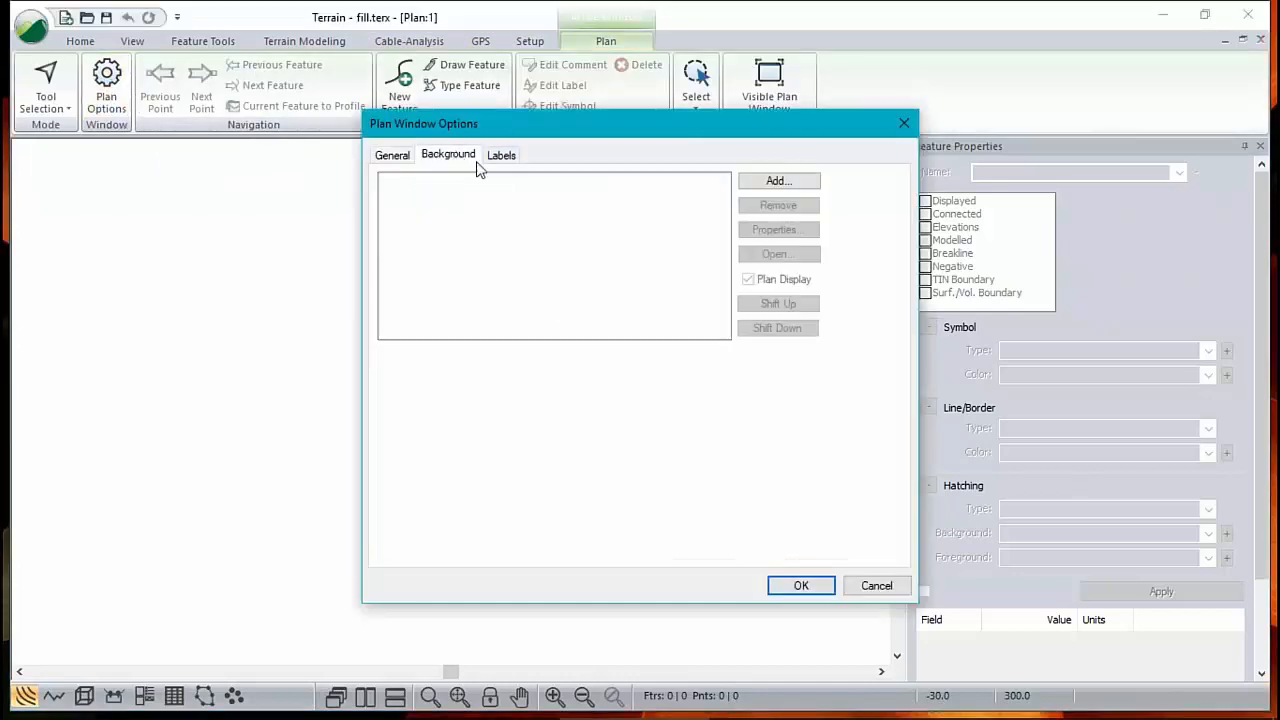
left_click(778, 181)
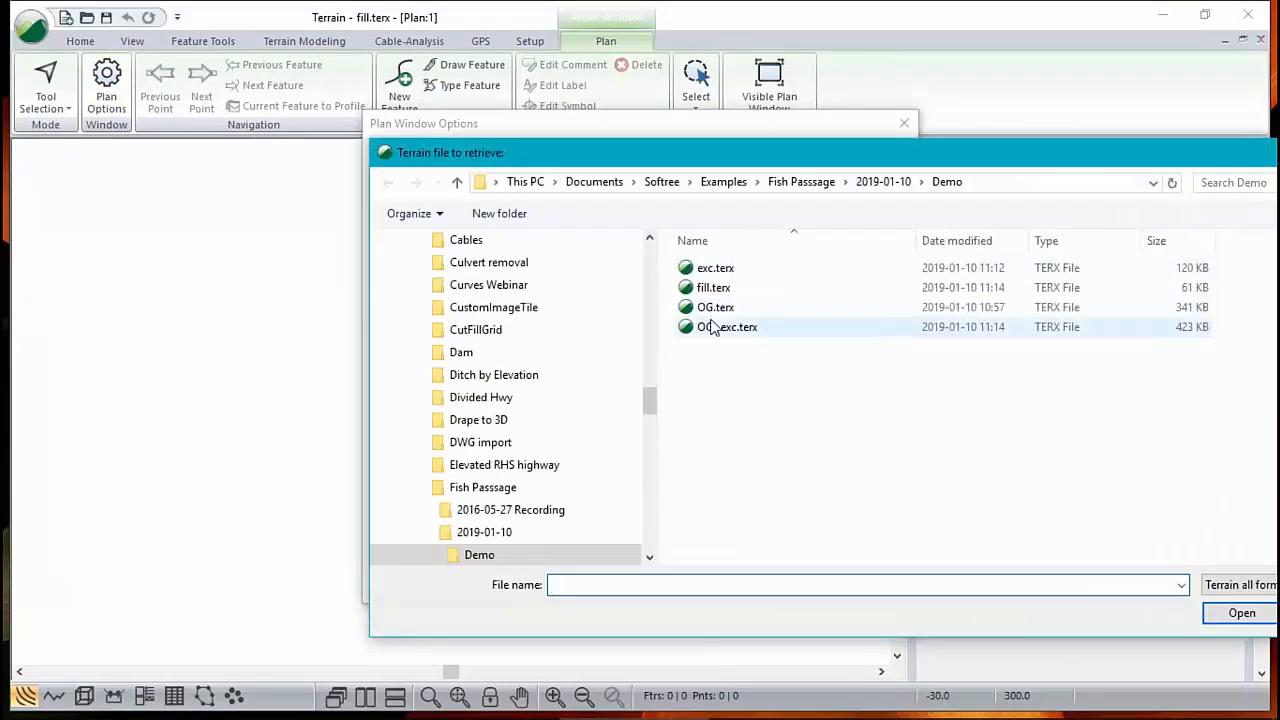
left_click(712, 328)
left_click(1241, 613)
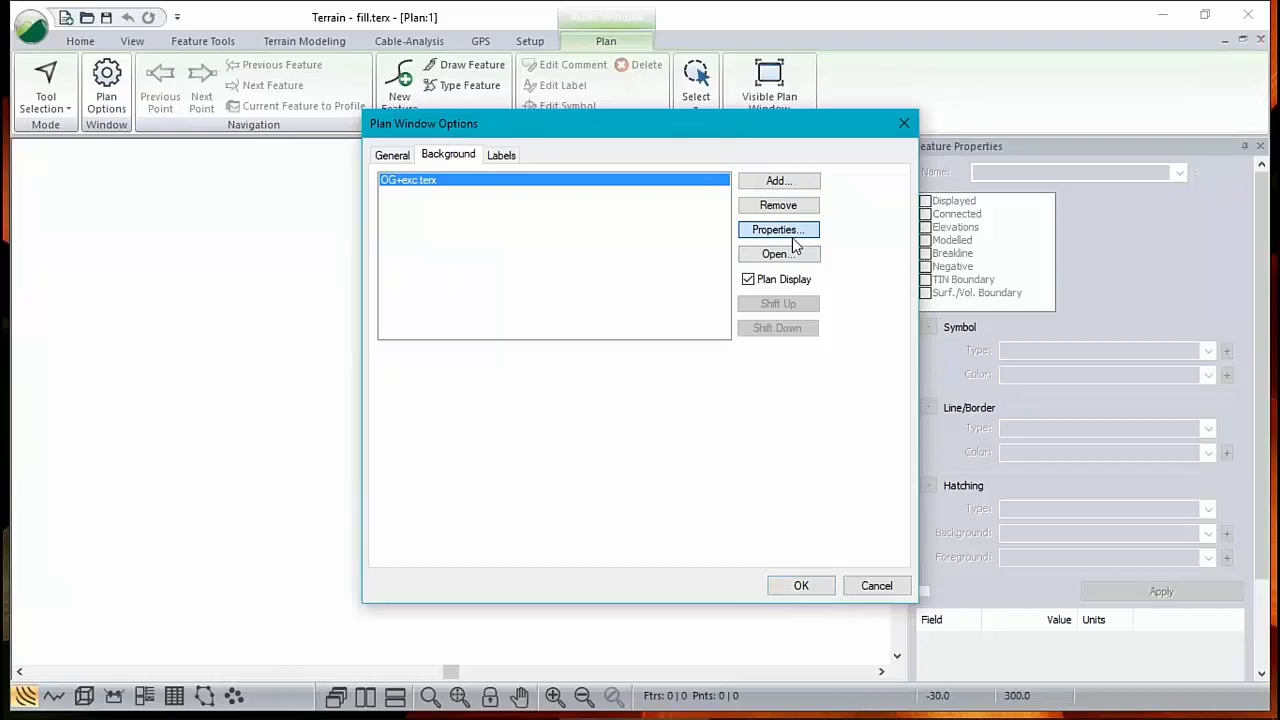
Enable snapping for the OG+exc.terx background and apply the plan window options
left_click(790, 231)
left_click(710, 341)
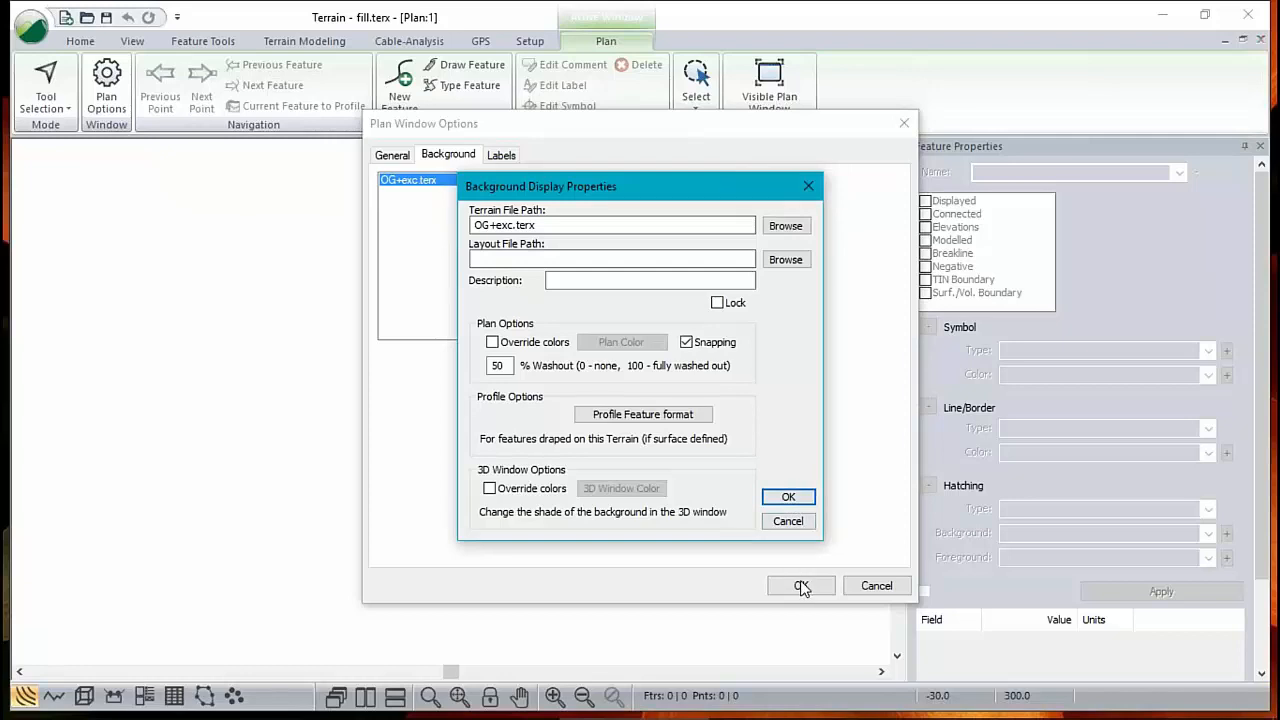
left_click(789, 497)
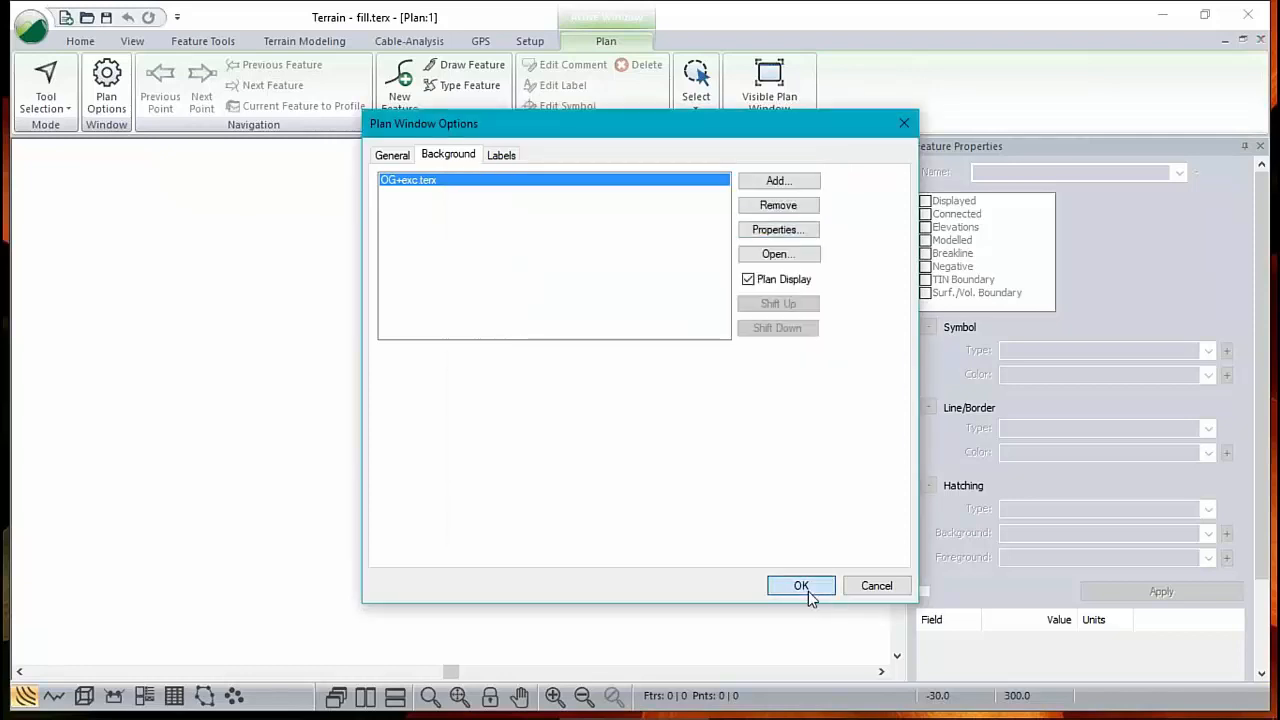
left_click(806, 589)
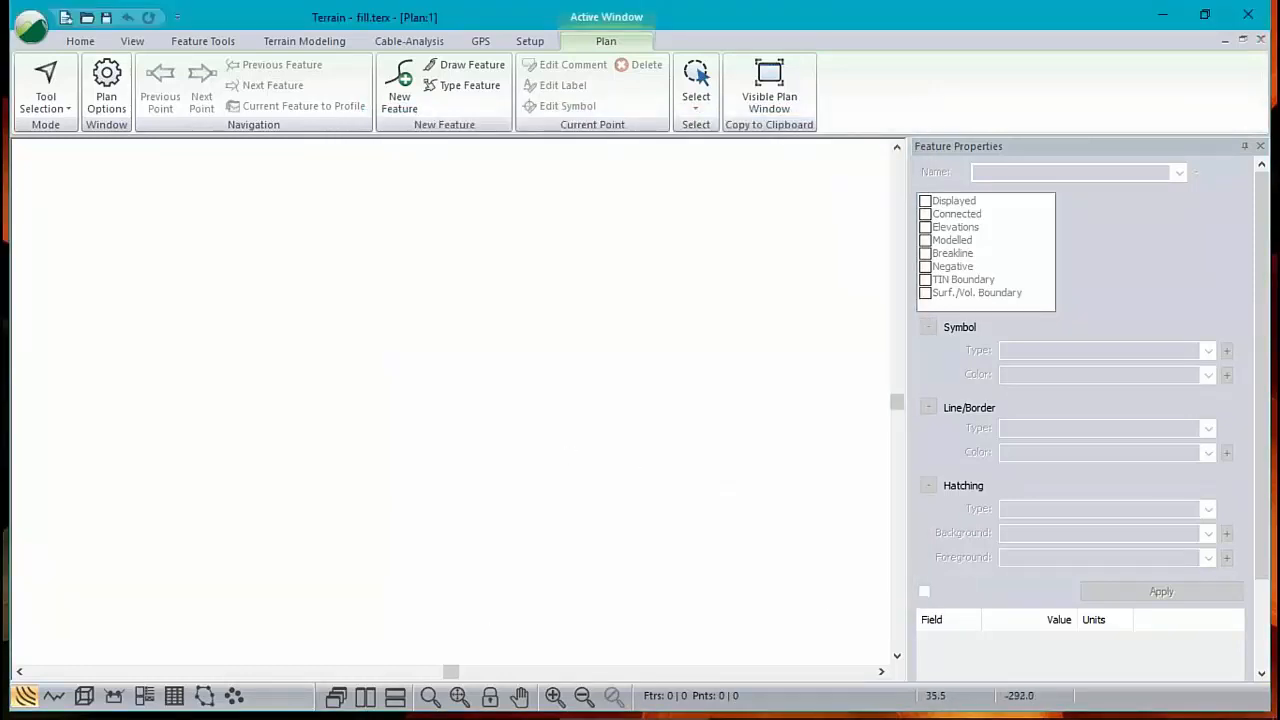
Create a new 3D feature named fill for mouse entry over the excavation, accepting the default elevation of 354.0
left_click(459, 697)
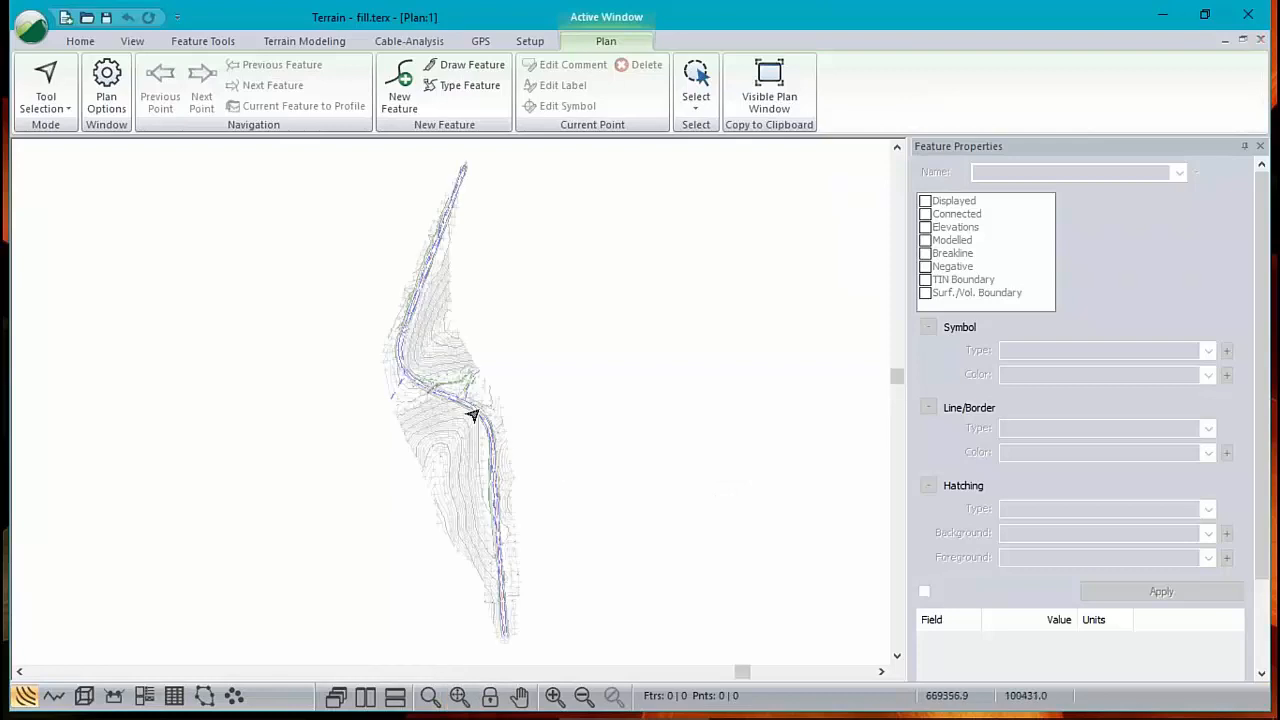
scroll(418, 397, "up", 1)
scroll(418, 397, "up", 5)
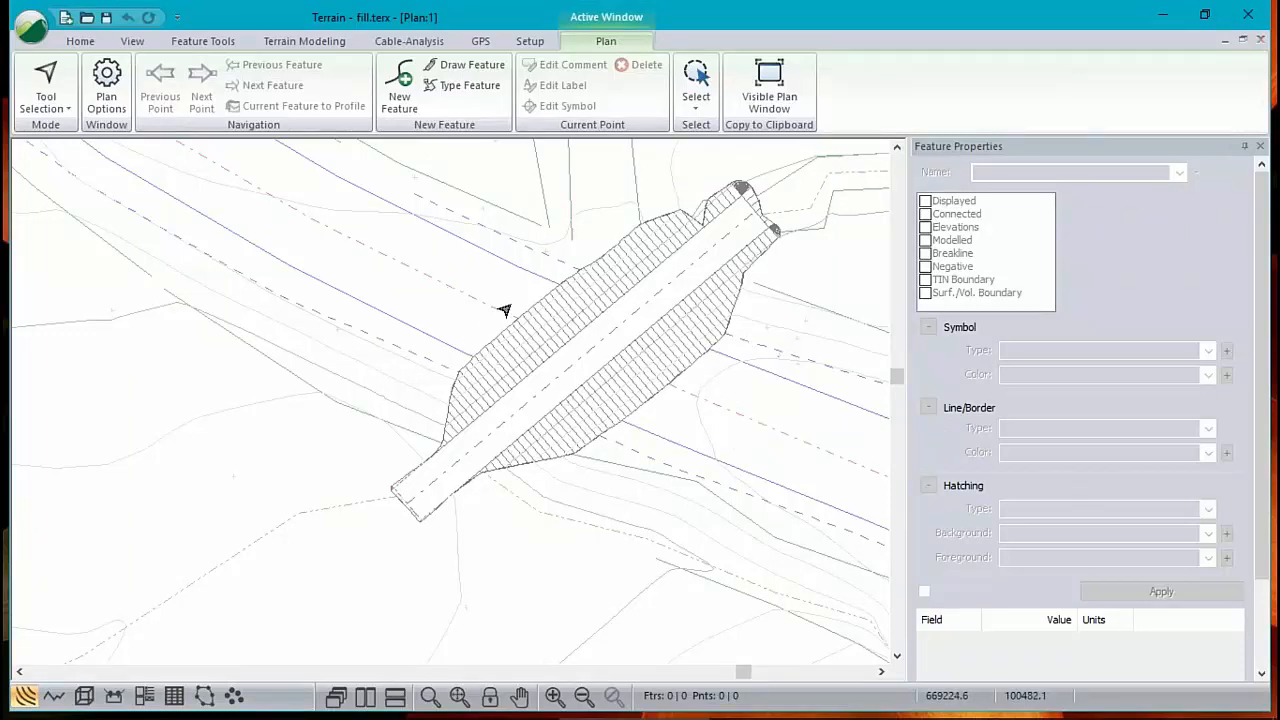
mouse_move(545, 274)
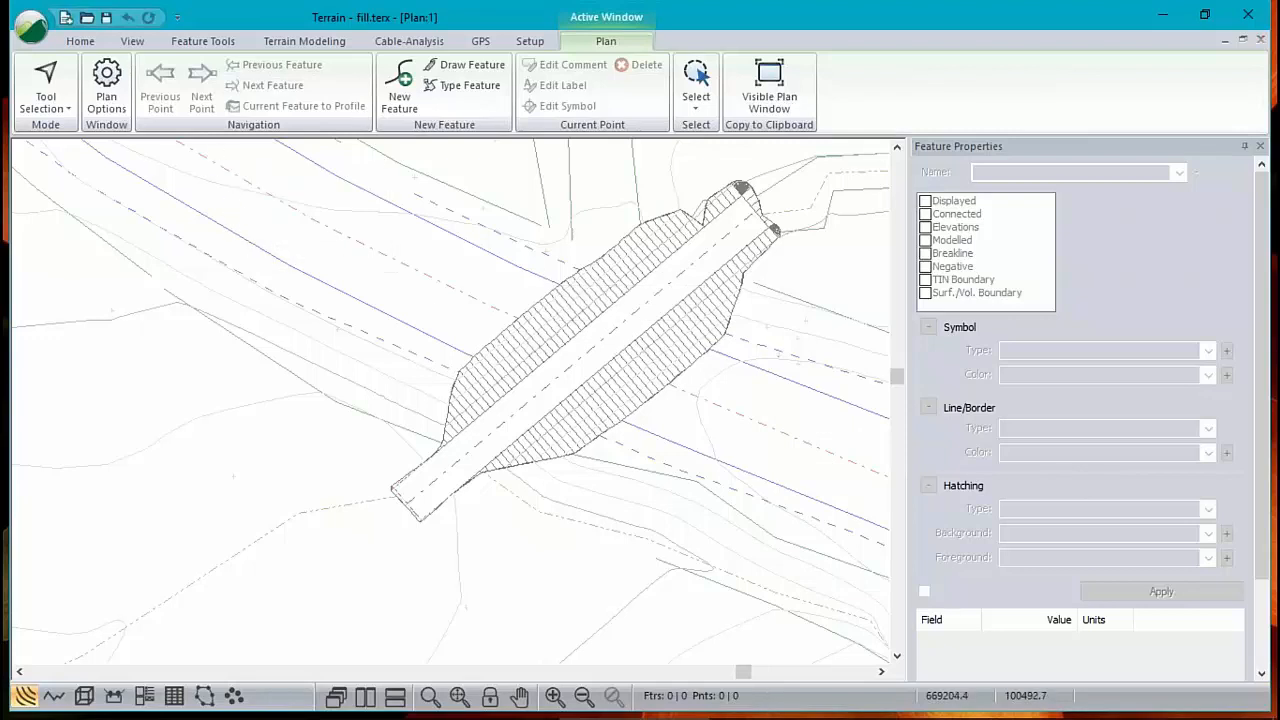
left_click(80, 41)
left_click(108, 88)
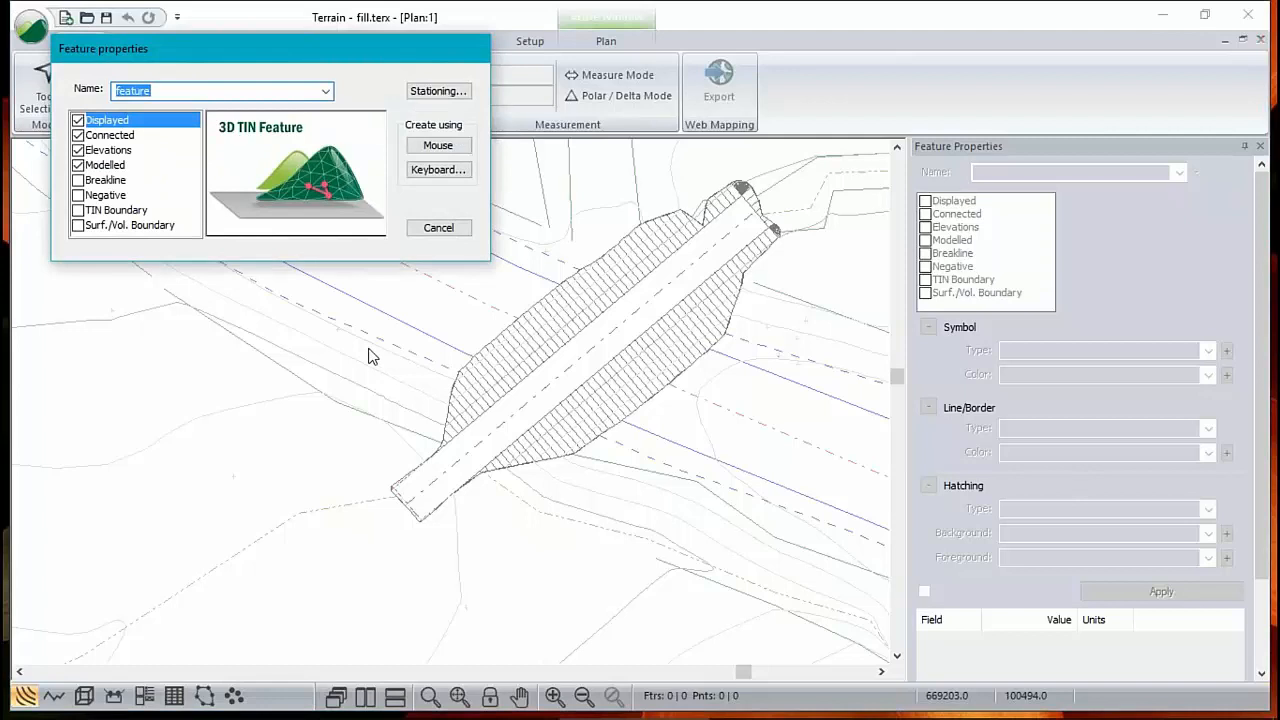
type("fill")
left_click(440, 147)
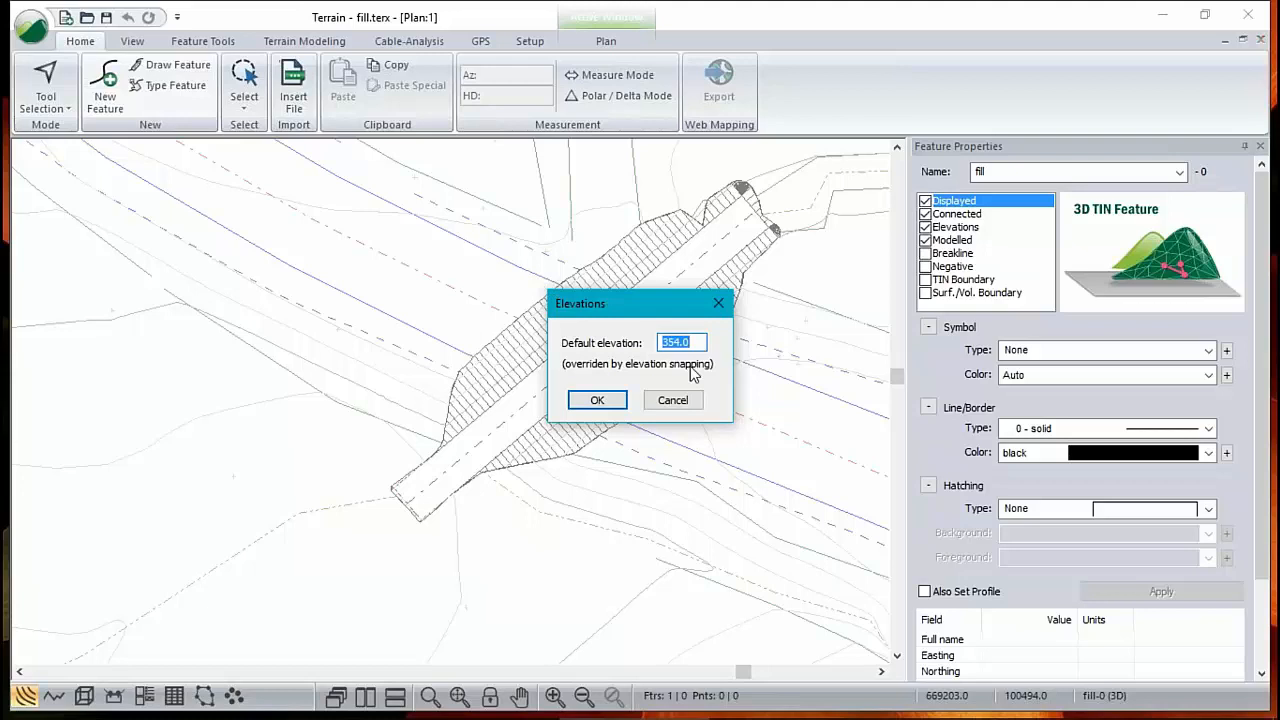
left_click(597, 400)
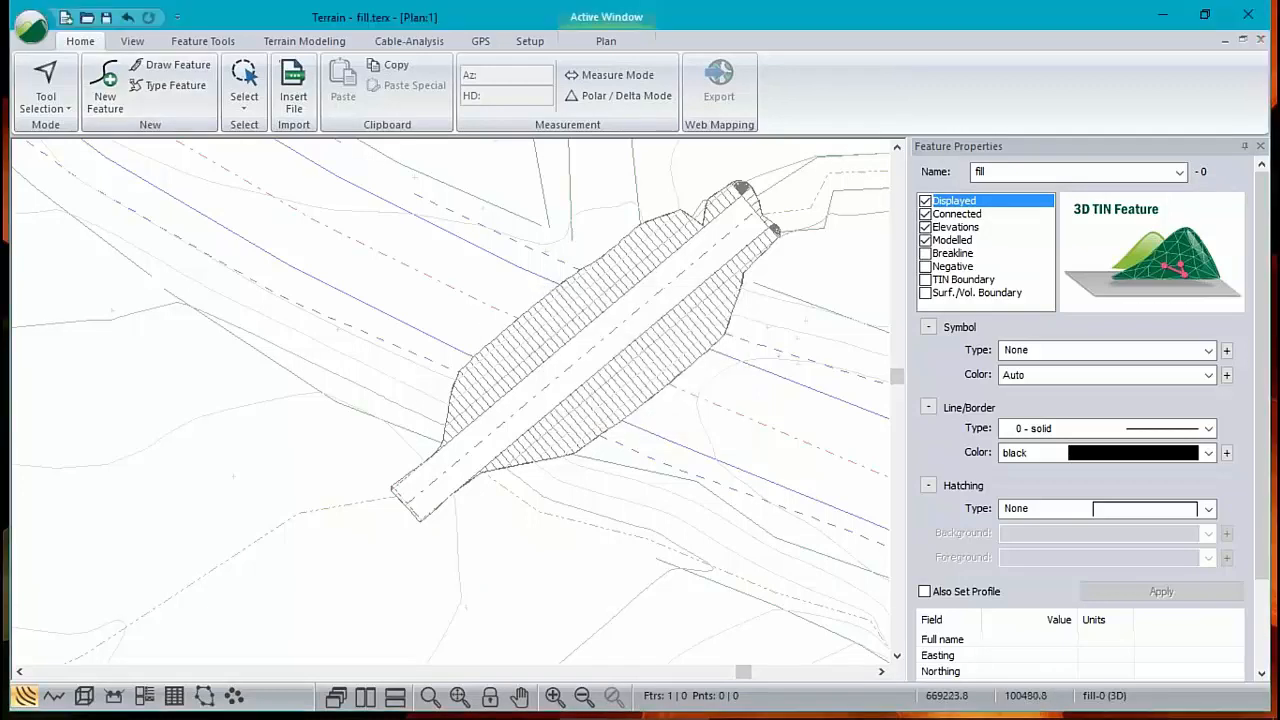
Draw the fill feature's first three points along the excavation's northwest edge, from road centreline to dashed road edge, about 5.9 m long
left_click(508, 314)
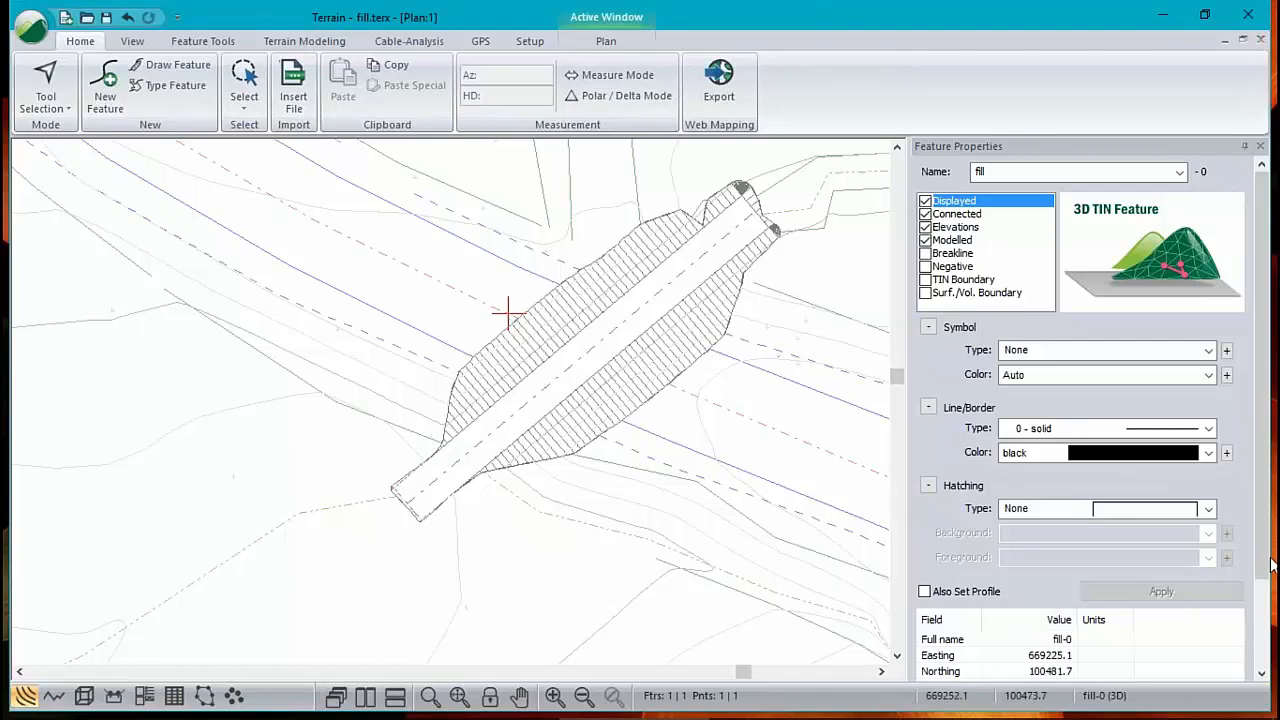
scroll(1270, 563, "down", 3)
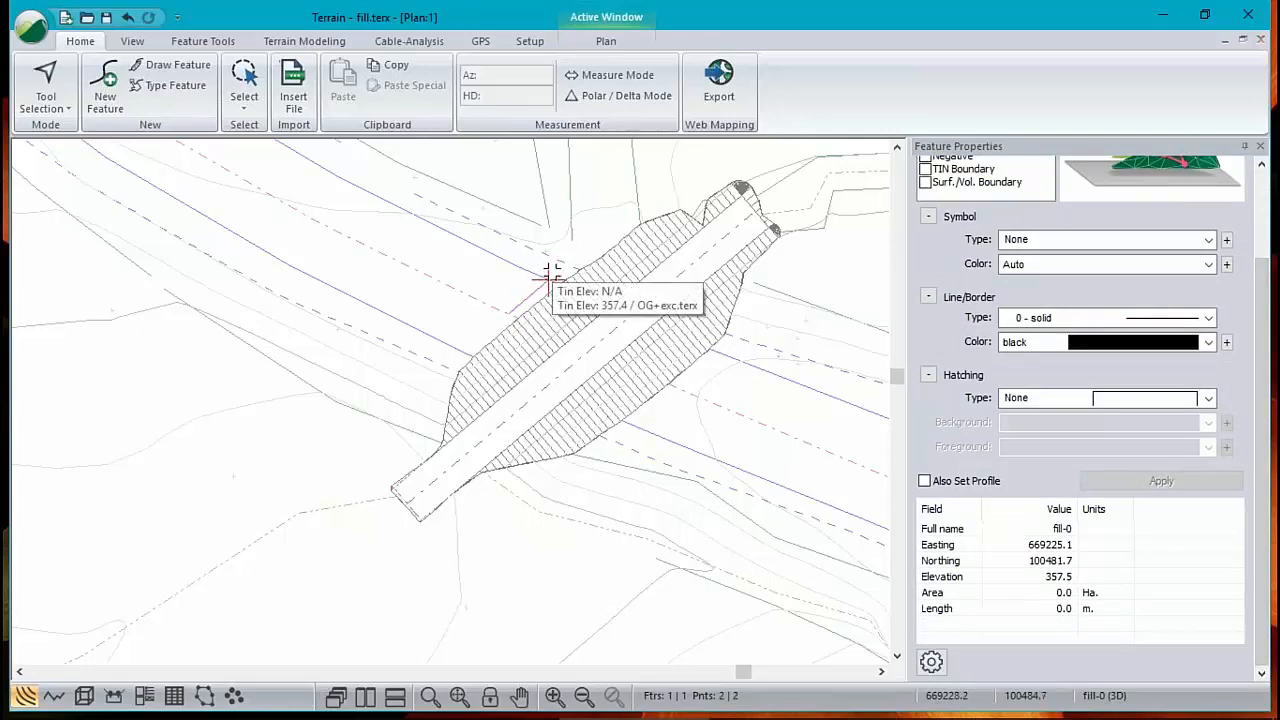
scroll(560, 270, "up", 5)
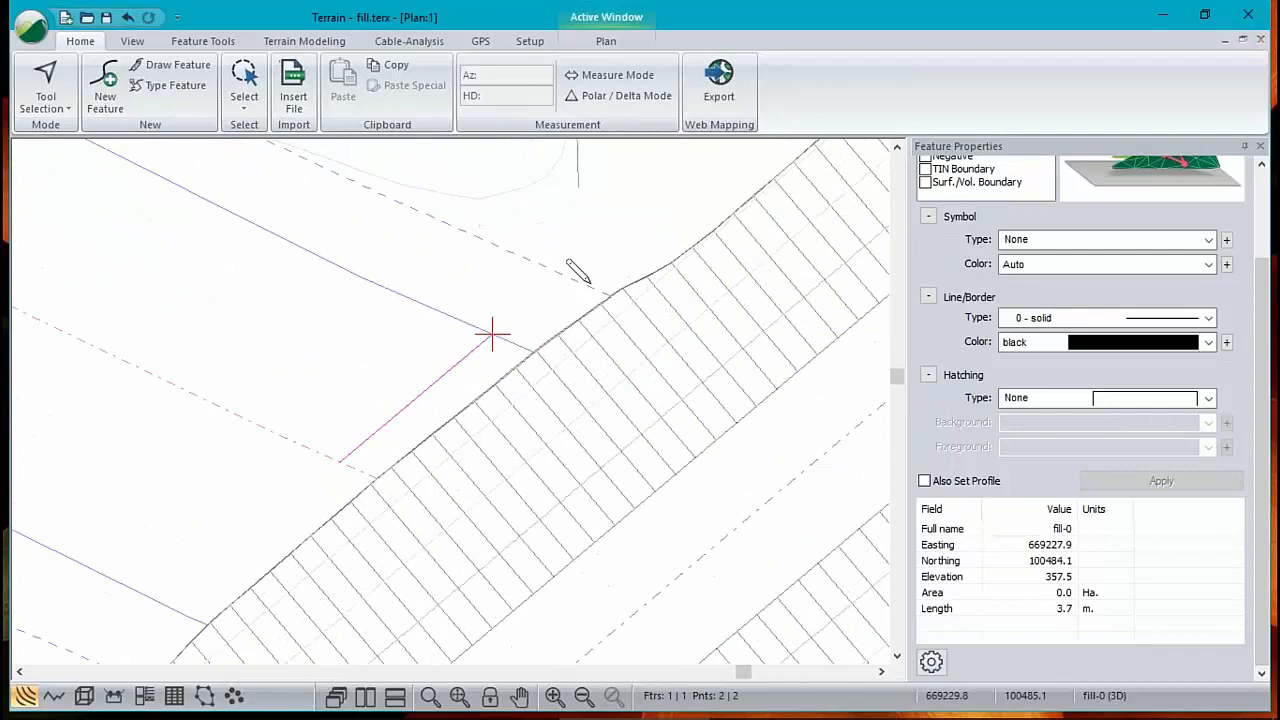
left_click(600, 288)
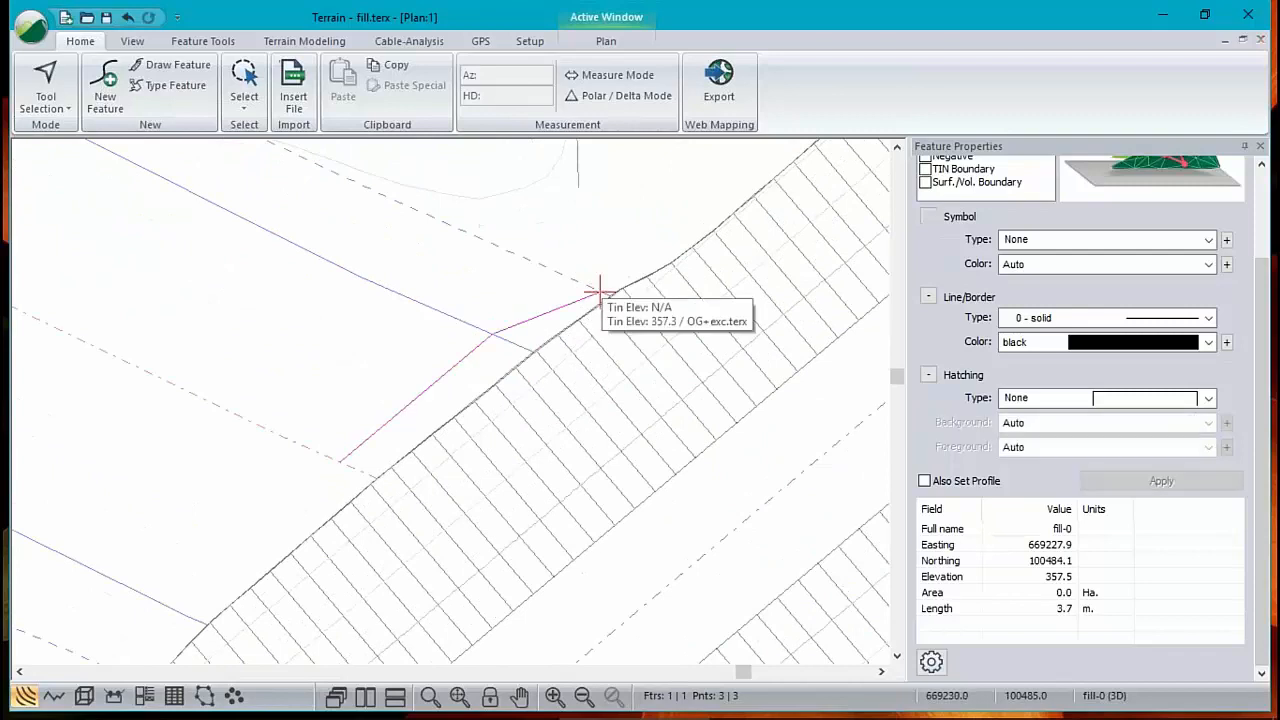
Continue the fill feature across the excavation and along its southeast edge, snapping points to each road line crossed
middle_click_drag(717, 443, 324, 162)
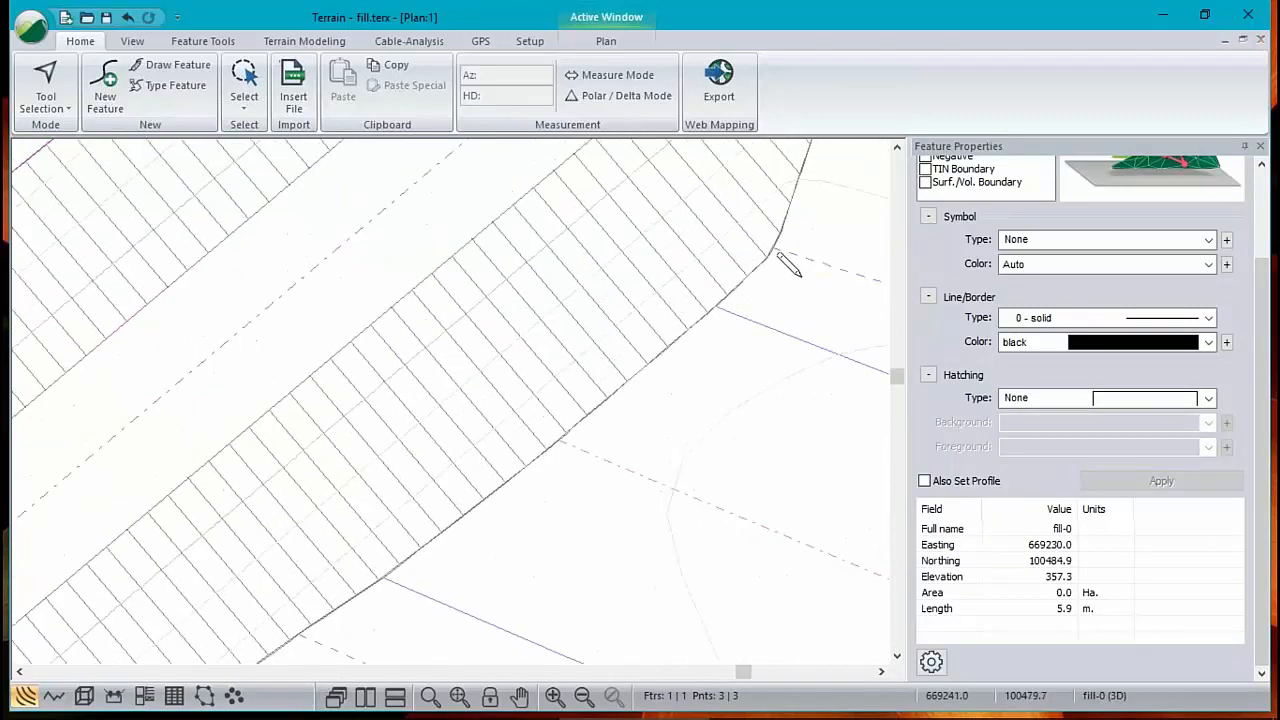
left_click(787, 252)
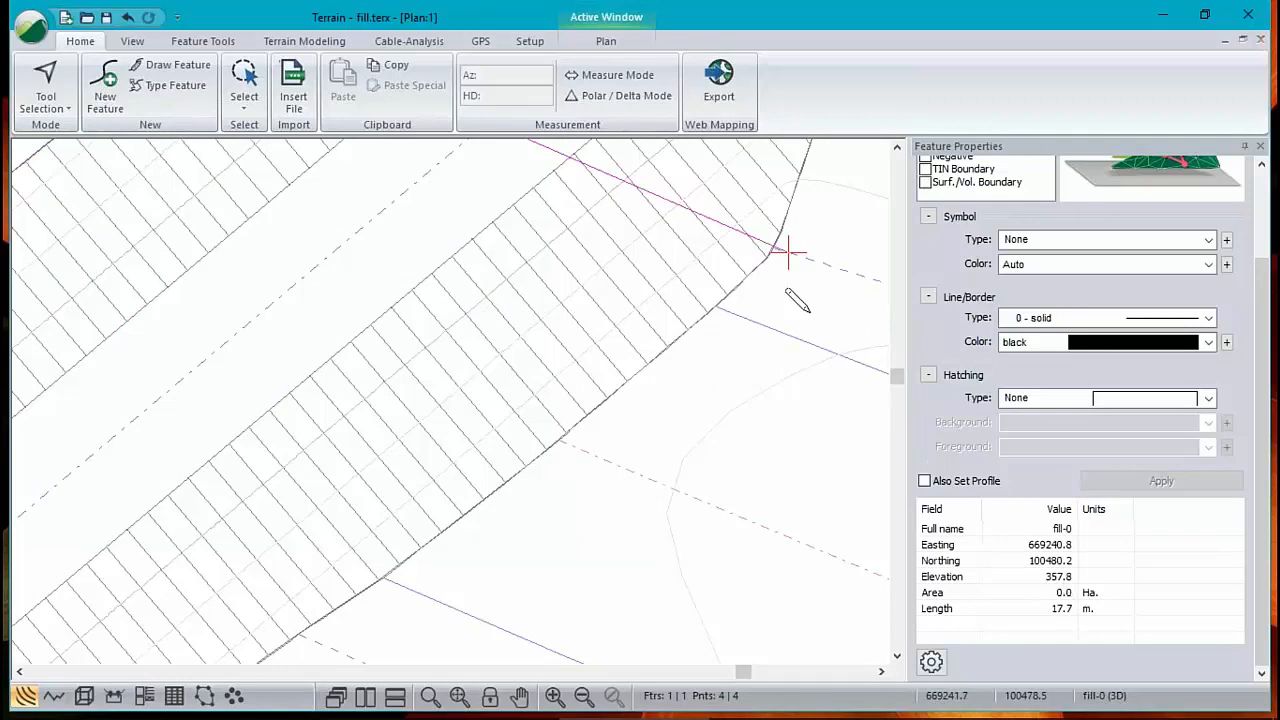
left_click(740, 318)
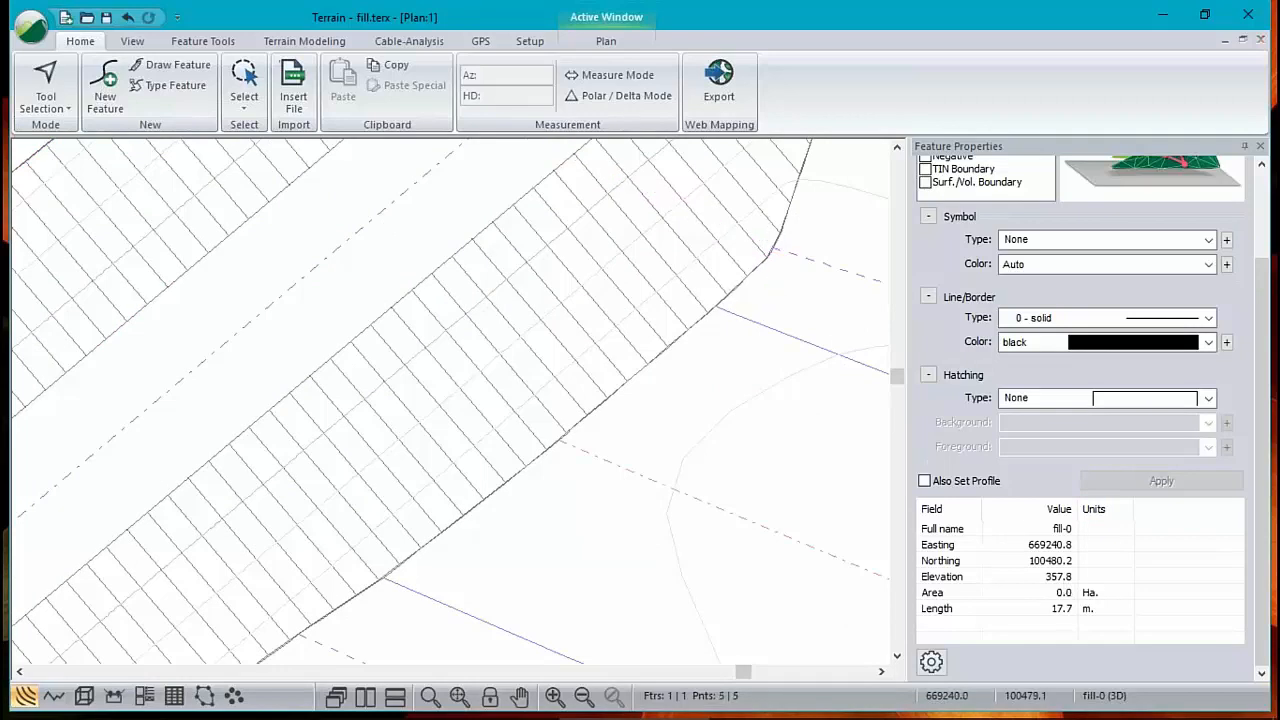
left_click(580, 450)
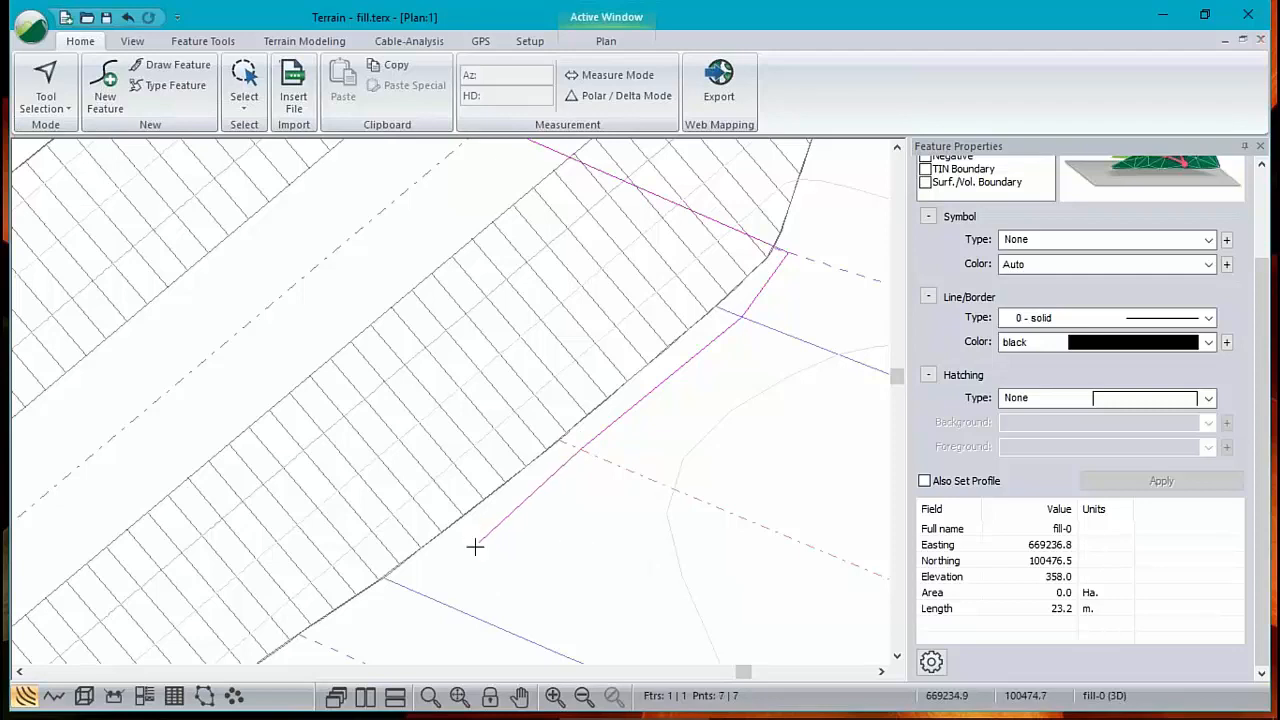
left_click(458, 562)
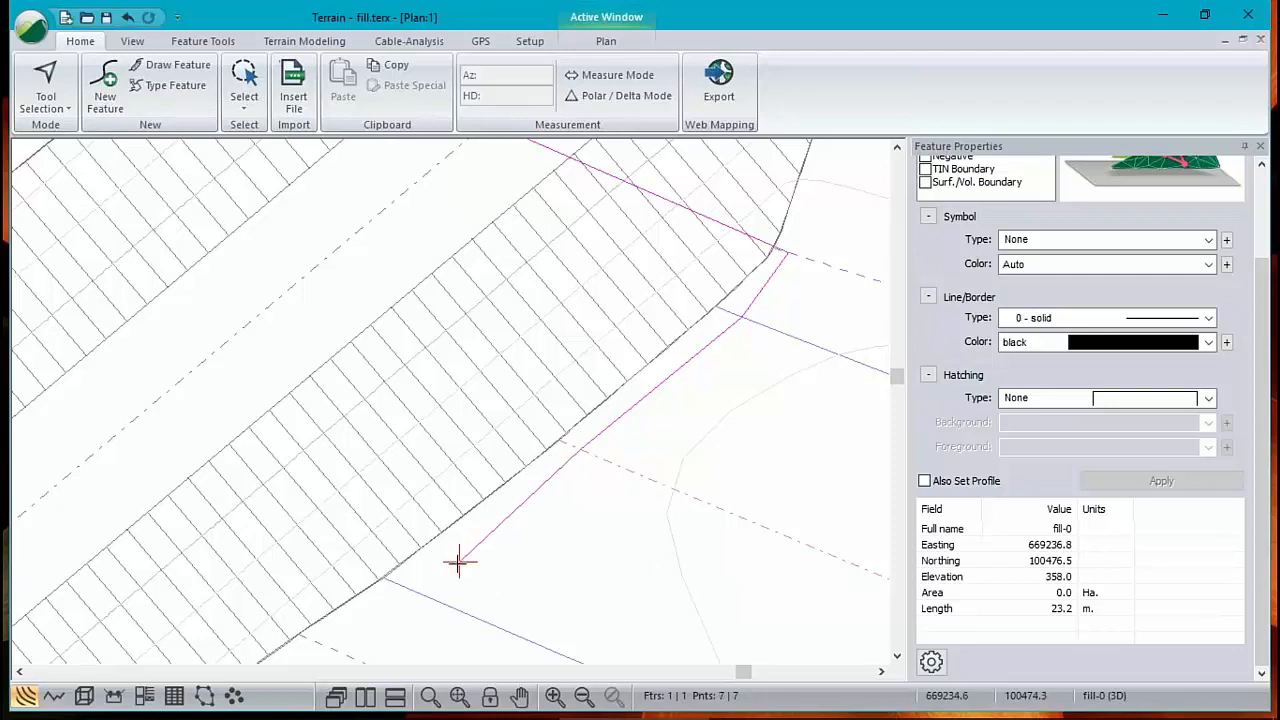
left_click(404, 588)
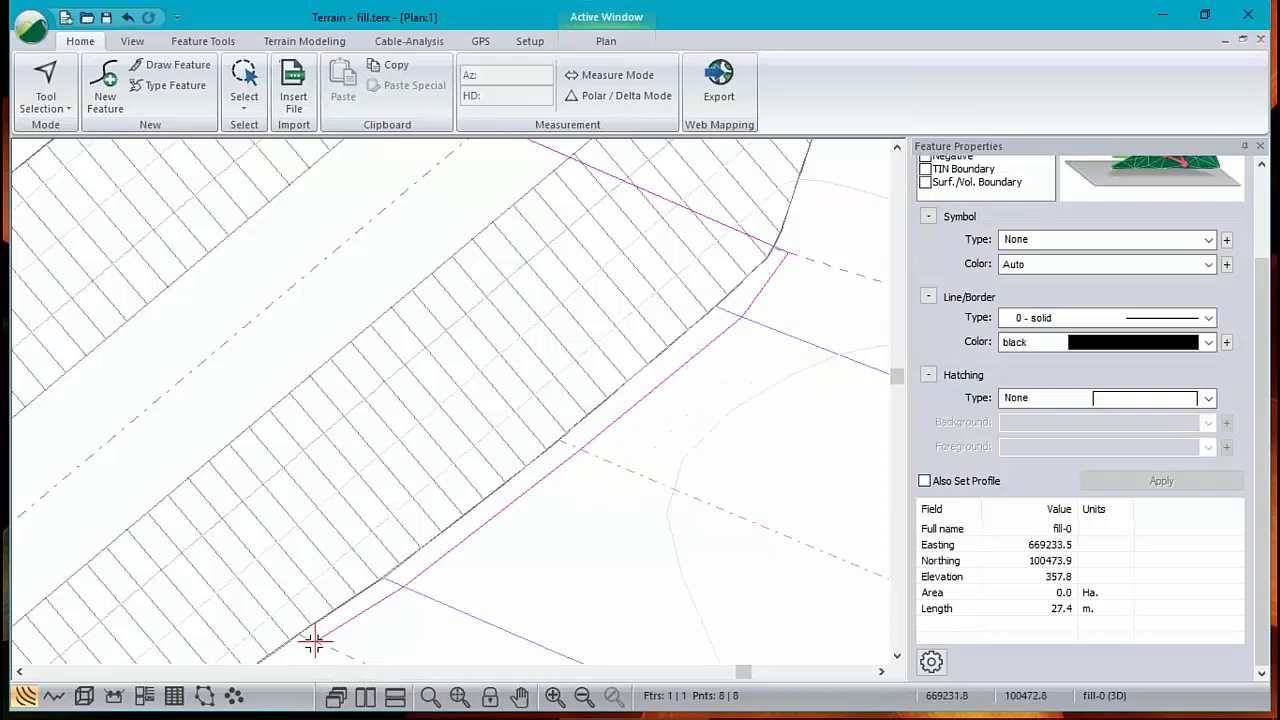
Extend the fill feature's starting end along the northwest edge to the southern road edge and close it, about 46 m around
scroll(417, 560, "down", 3)
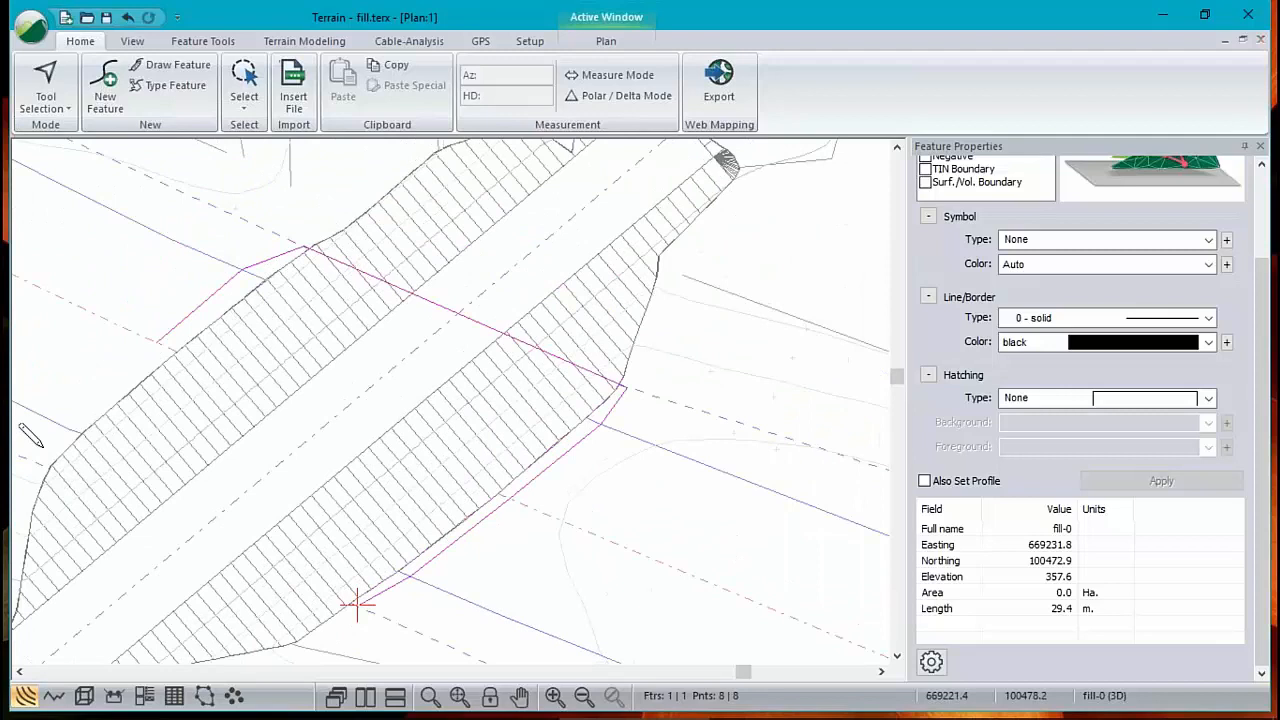
left_click(42, 462)
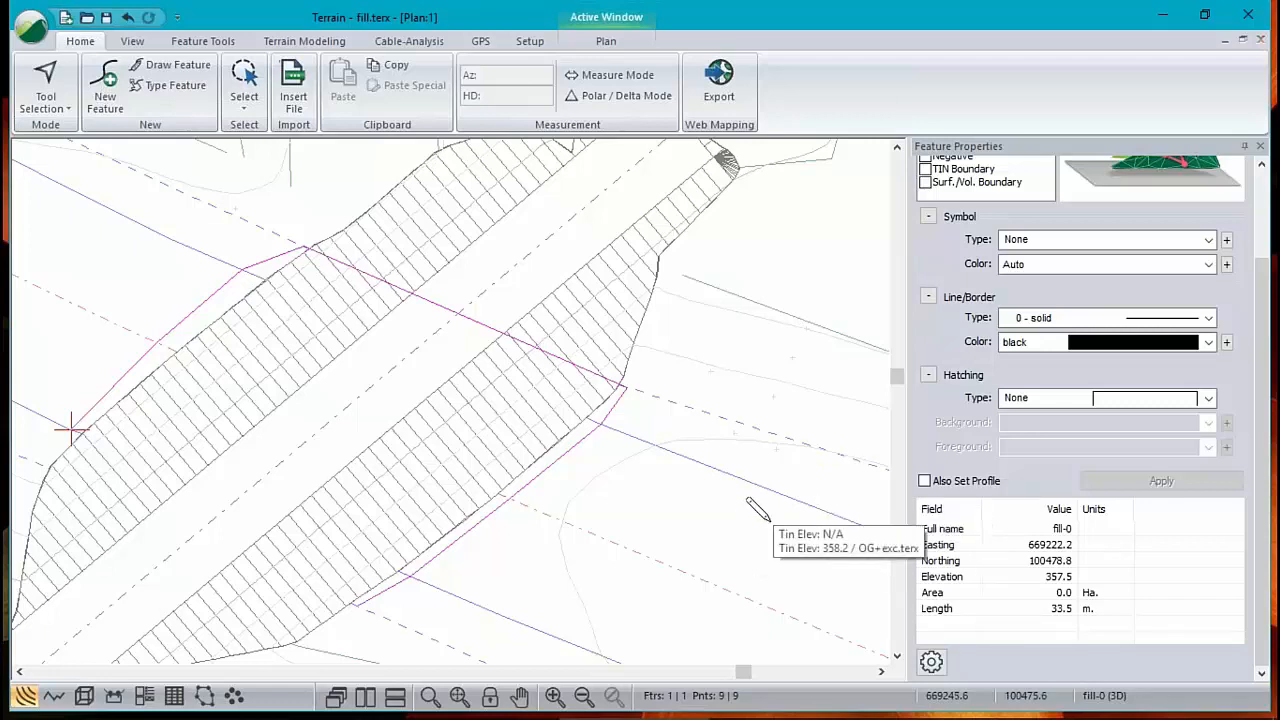
left_click(42, 450)
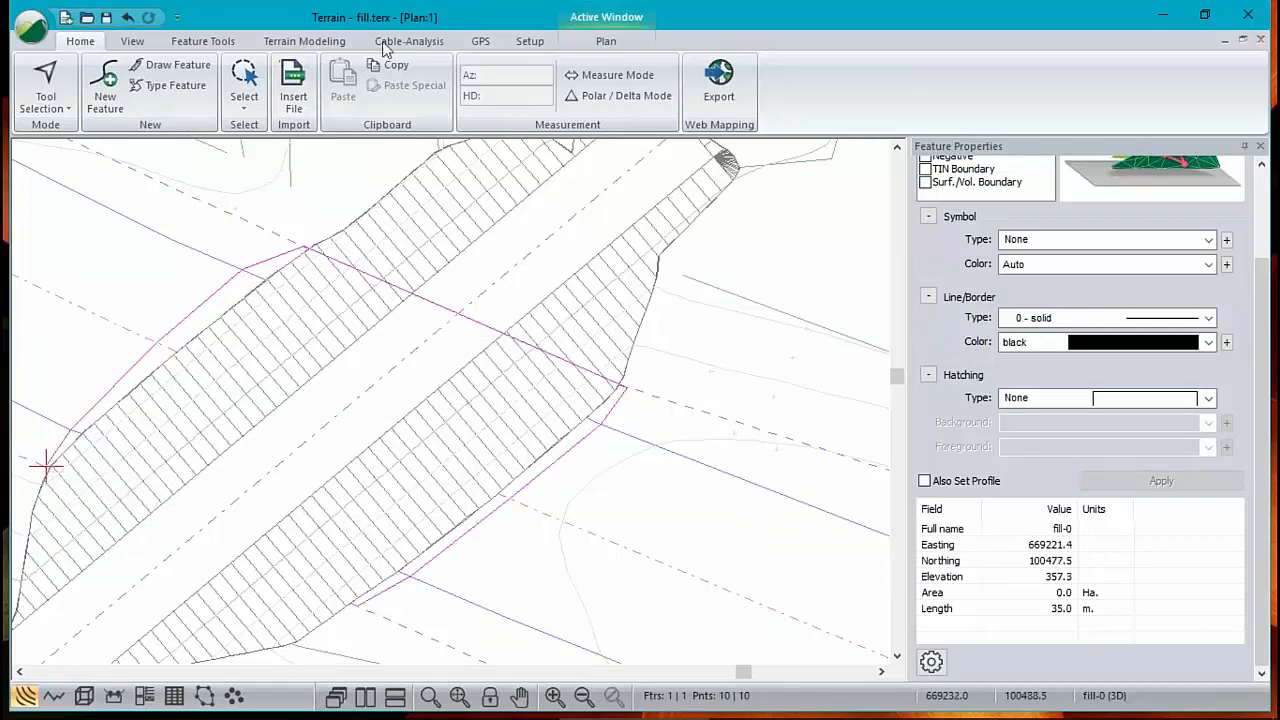
left_click(210, 42)
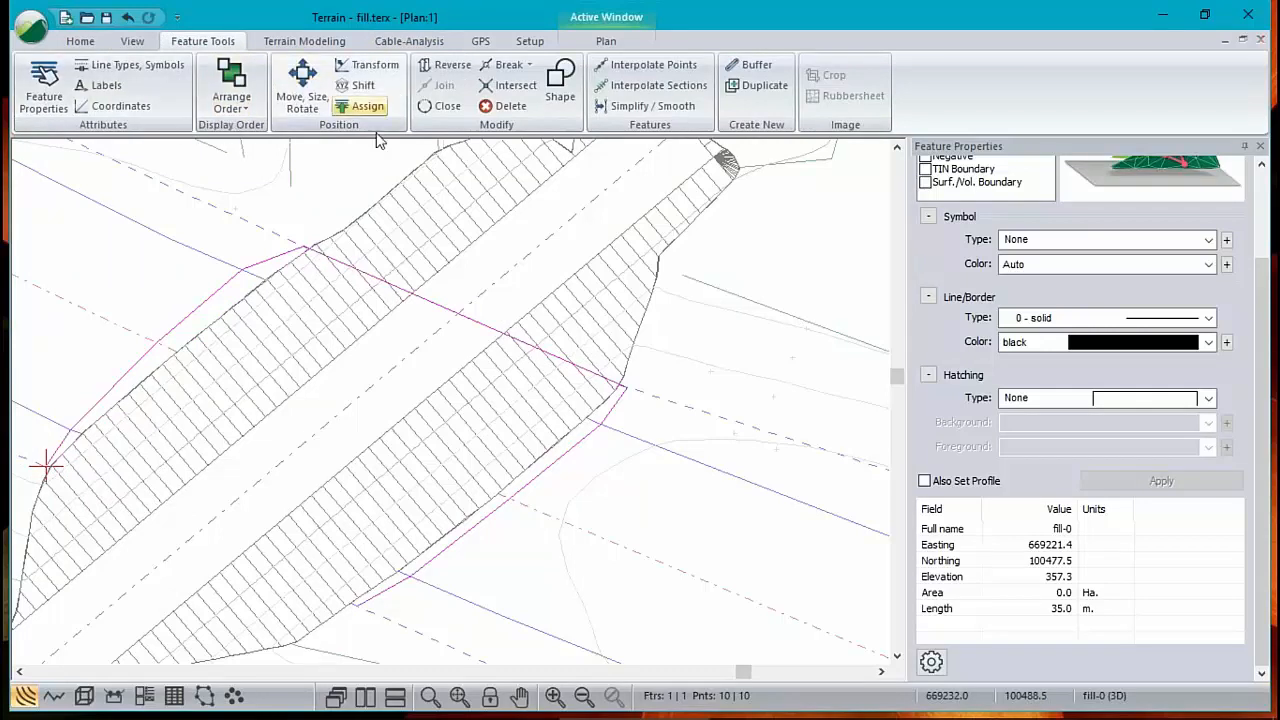
left_click(350, 598)
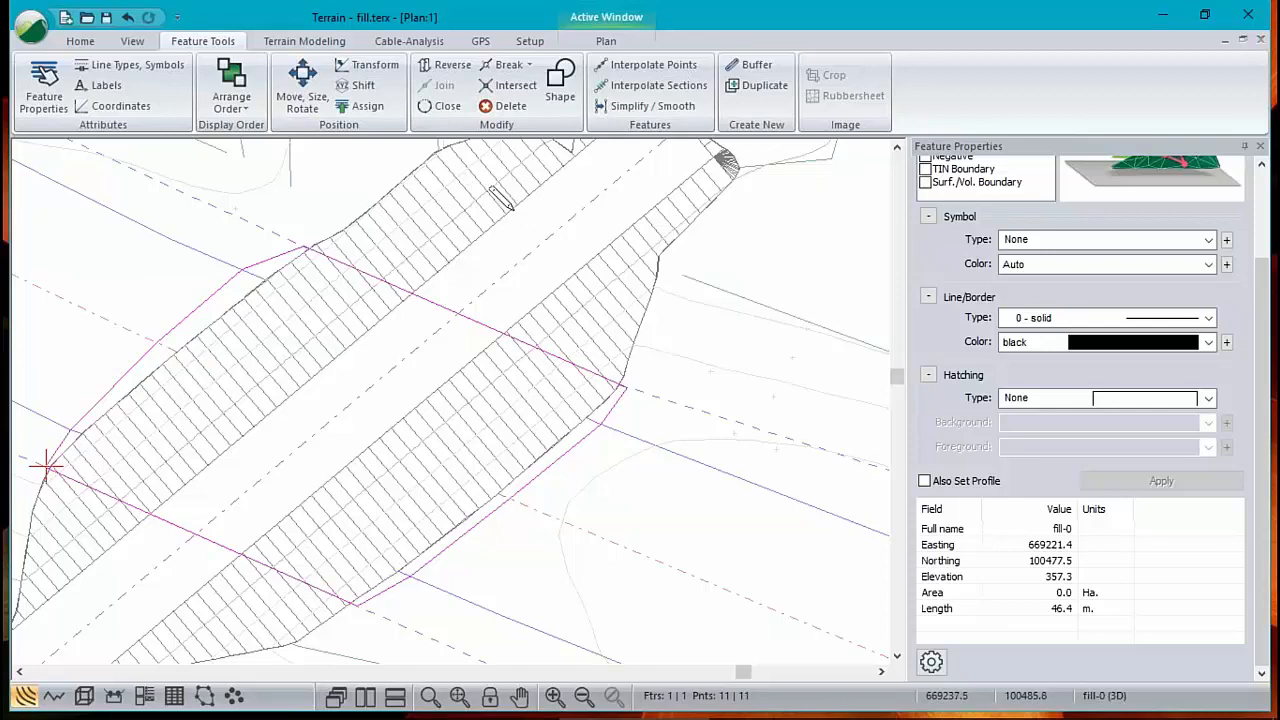
Start grading the closed fill feature to the left, with the file OG+exc.terx as target surface
mouse_move(628, 248)
left_click(305, 41)
left_click(240, 84)
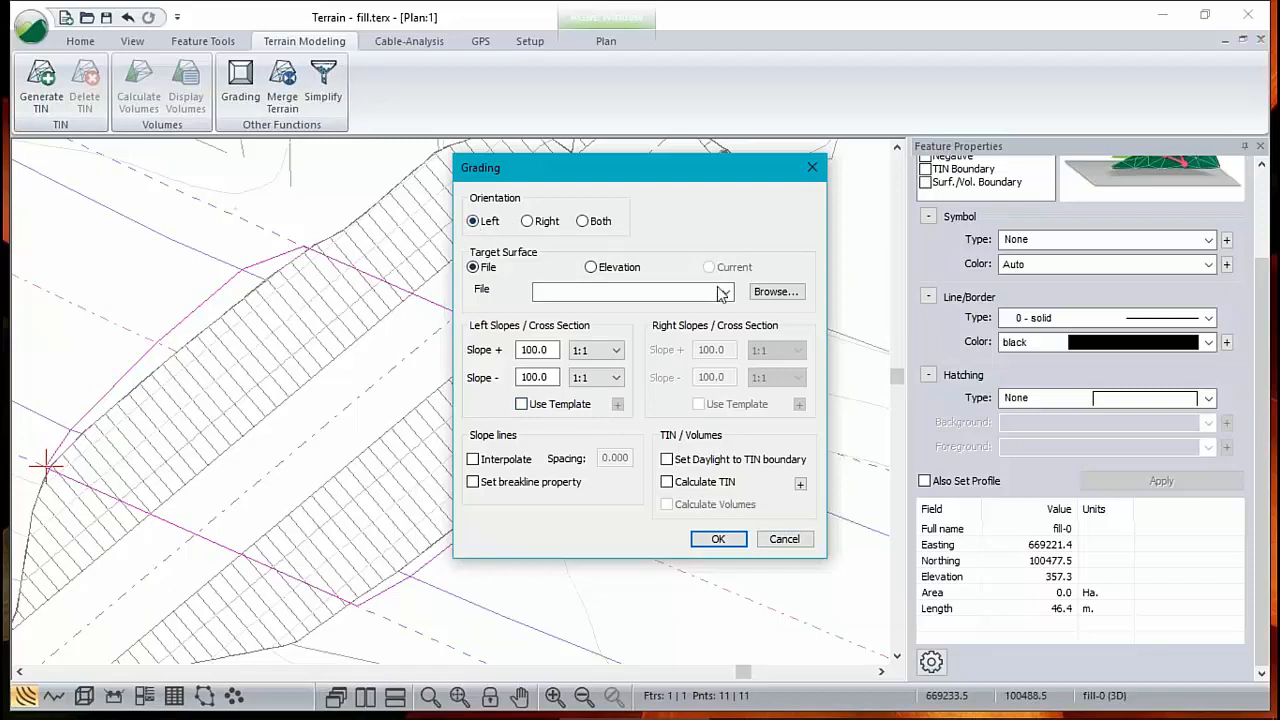
left_click(590, 291)
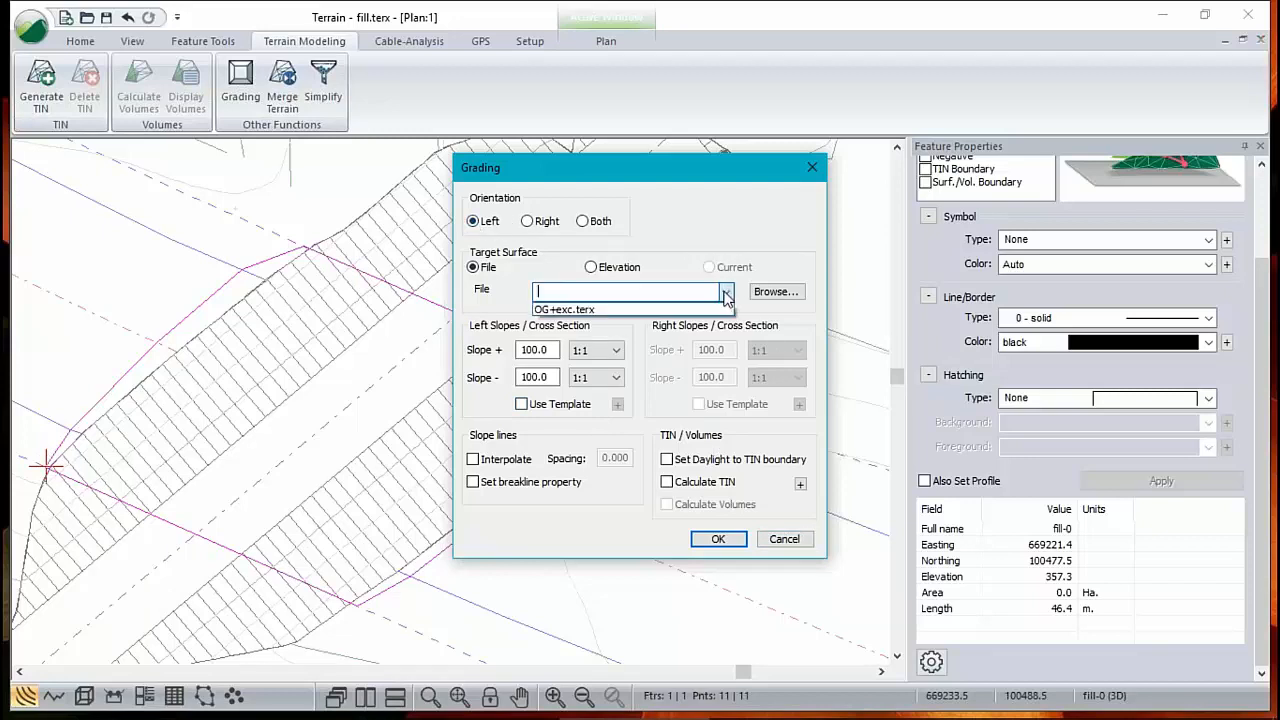
left_click(588, 312)
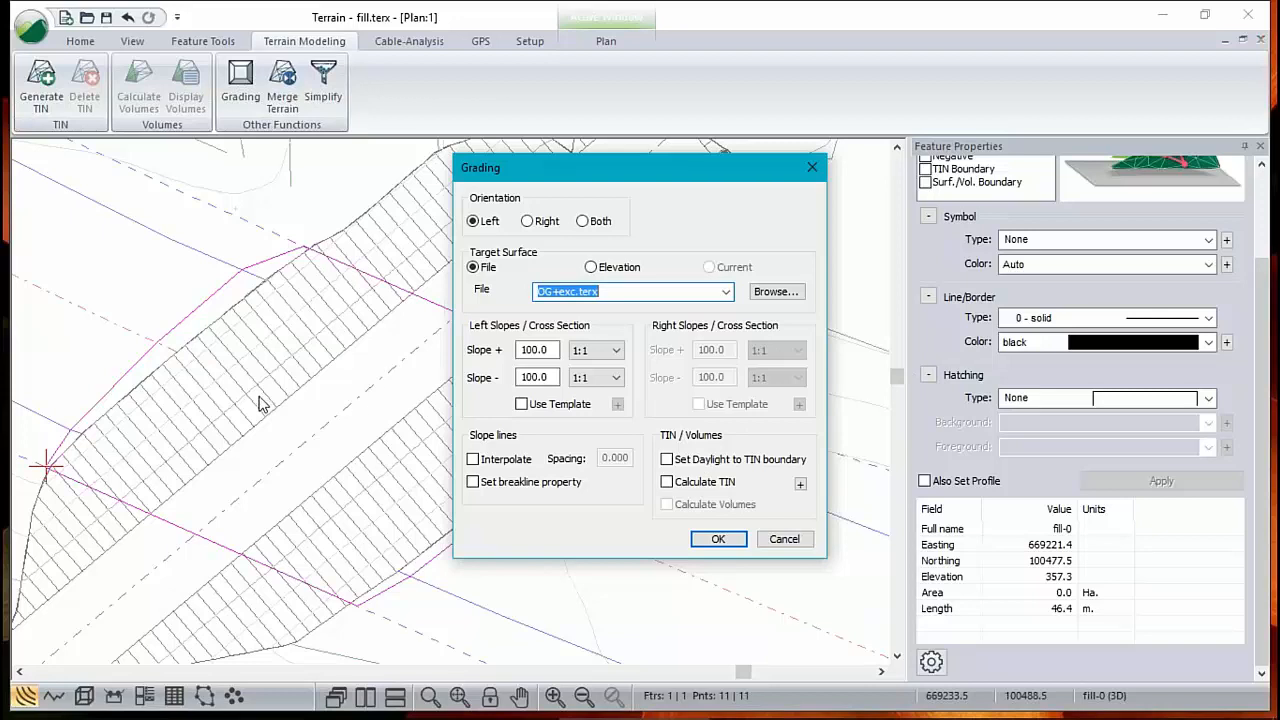
left_click(521, 404)
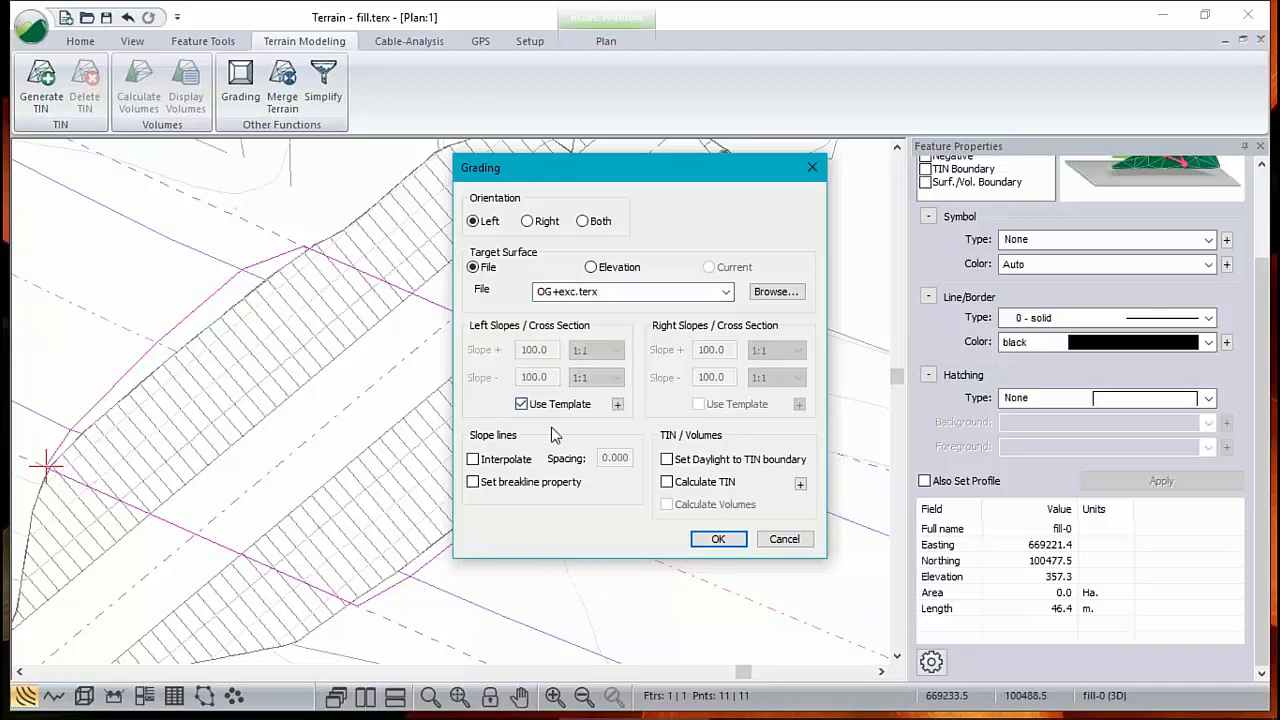
left_click(617, 405)
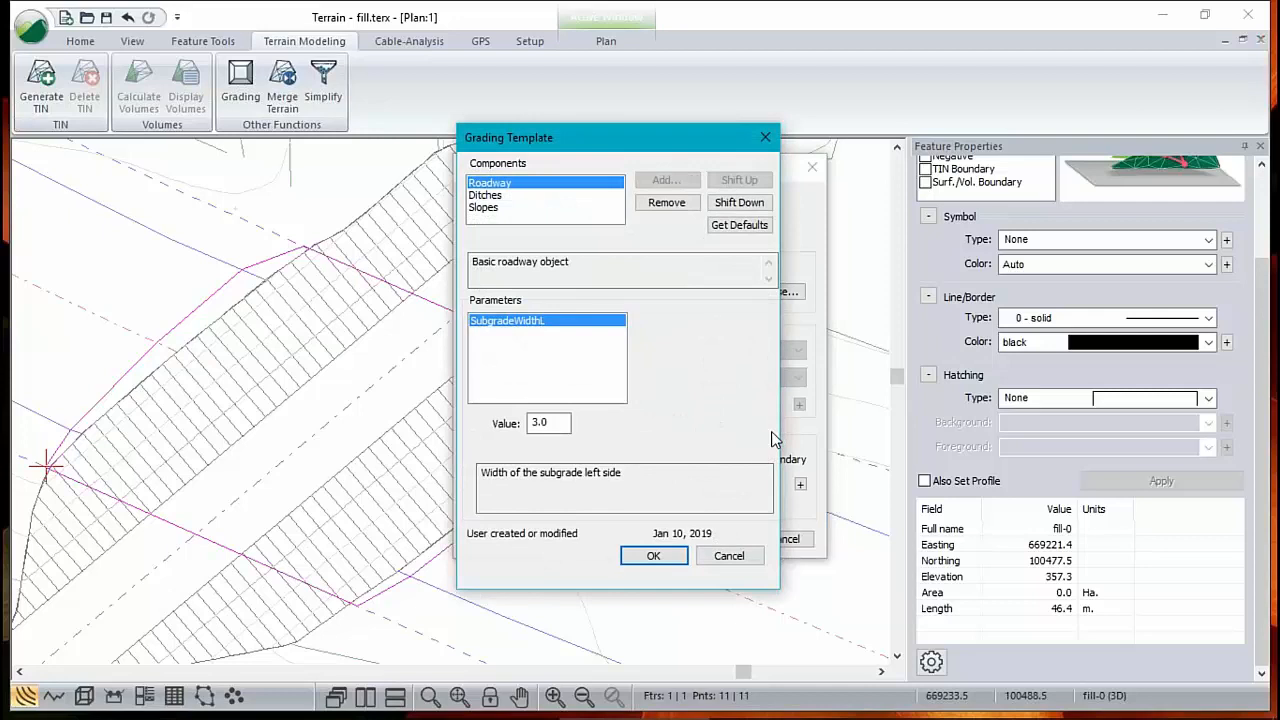
left_click(492, 208)
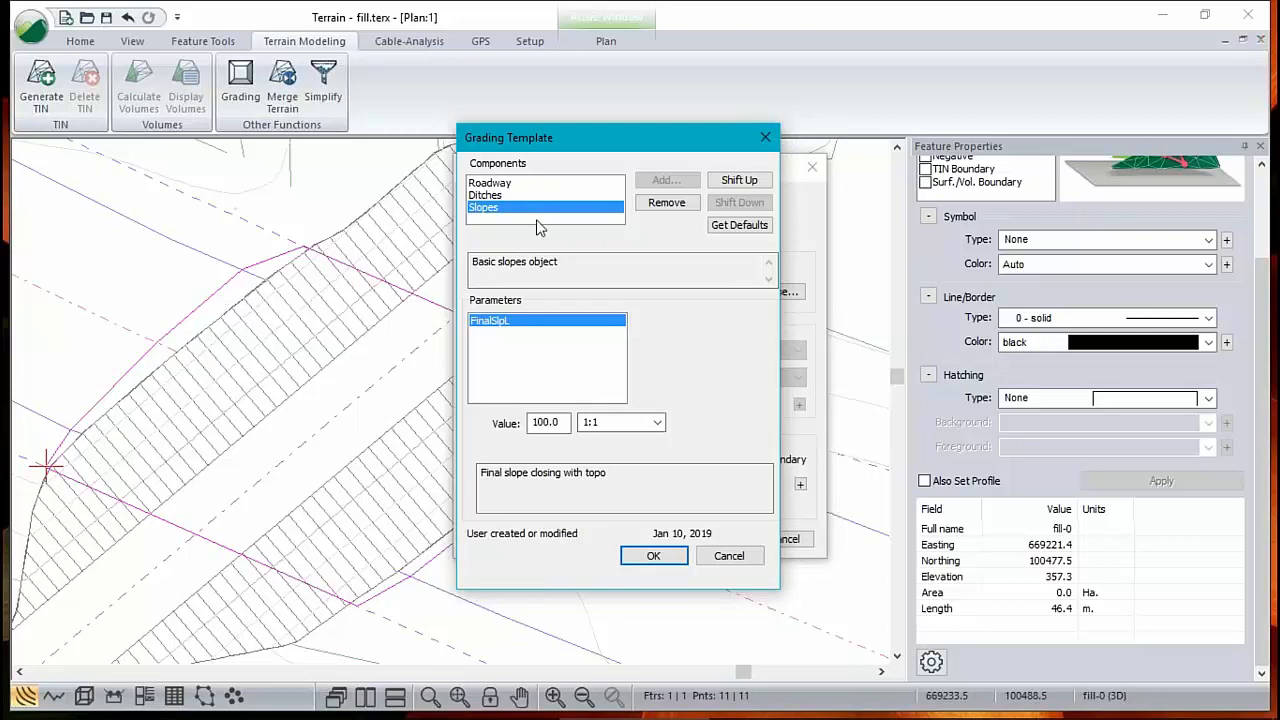
left_click(729, 556)
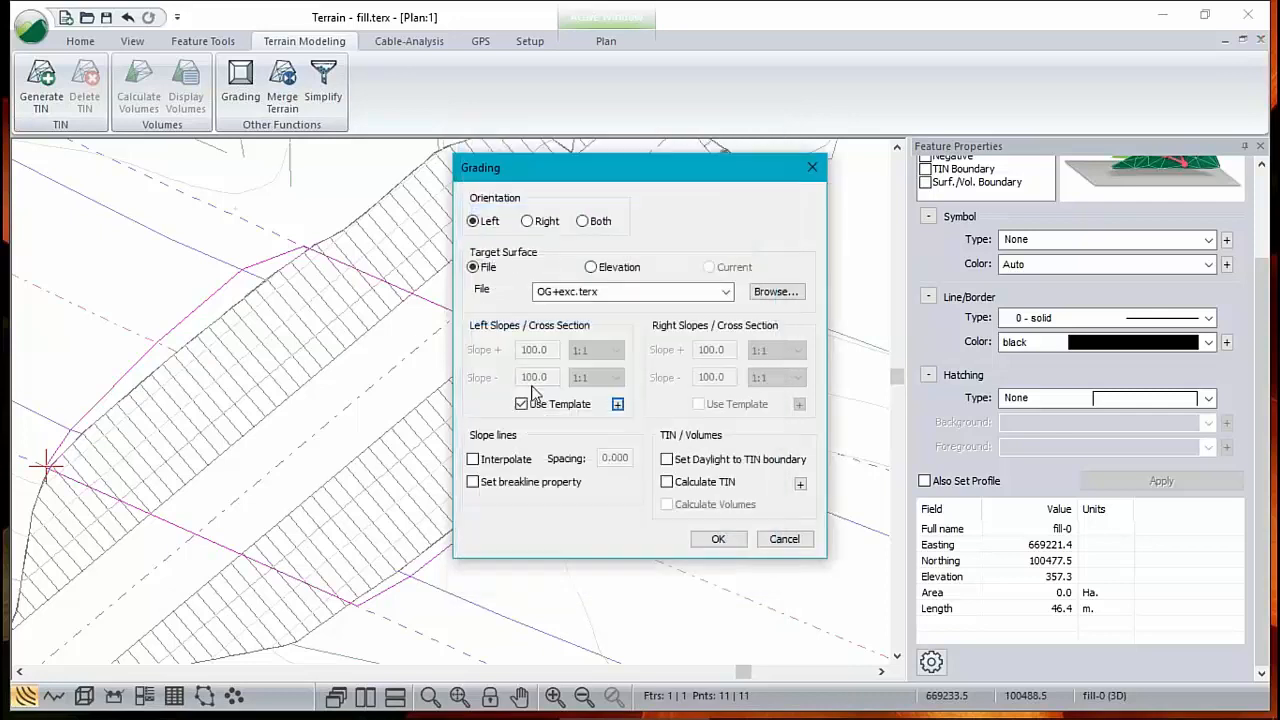
left_click(521, 404)
left_click(522, 405)
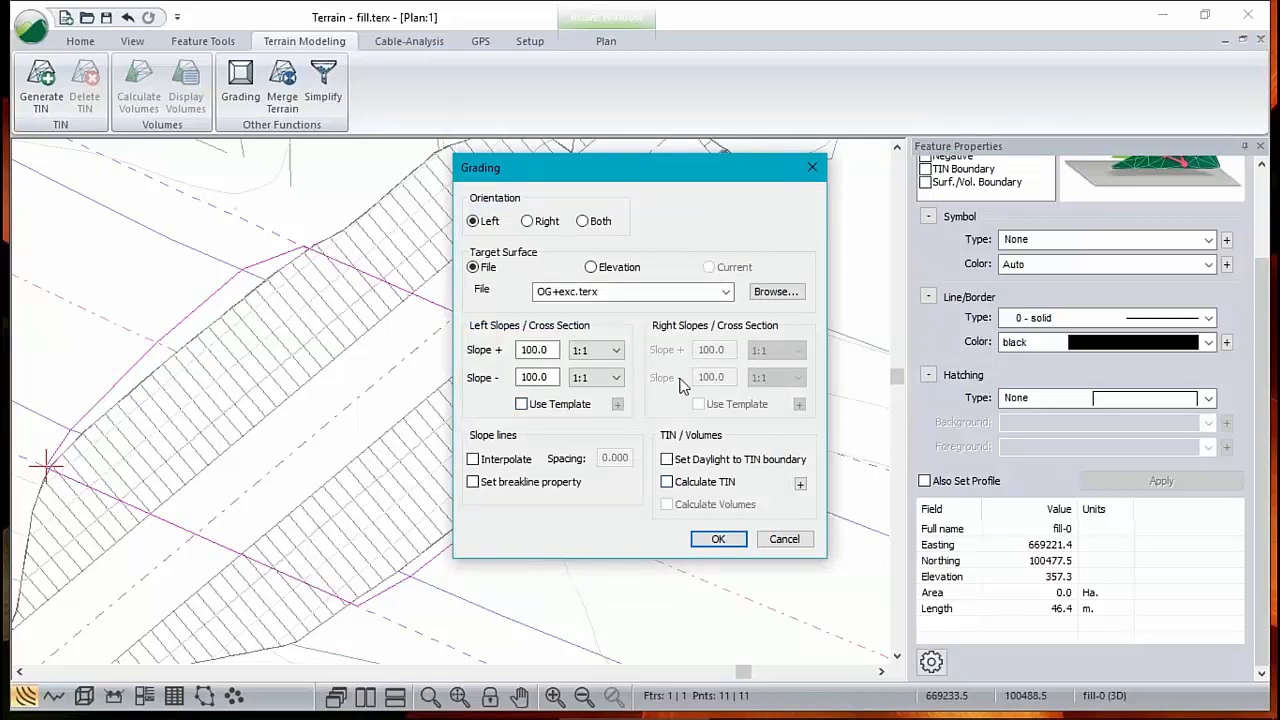
Set the left negative slope to 1 1/2:1 and interpolate slope lines at a spacing of 0.5
left_click(620, 381)
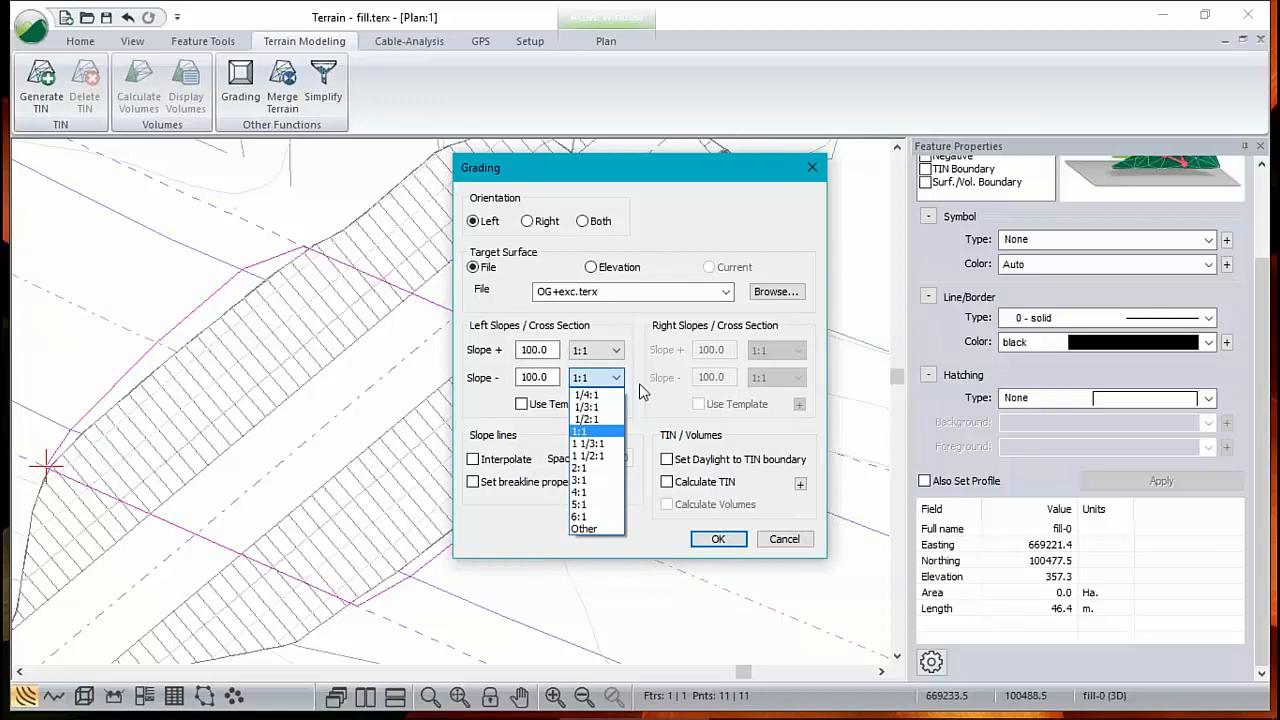
left_click(591, 458)
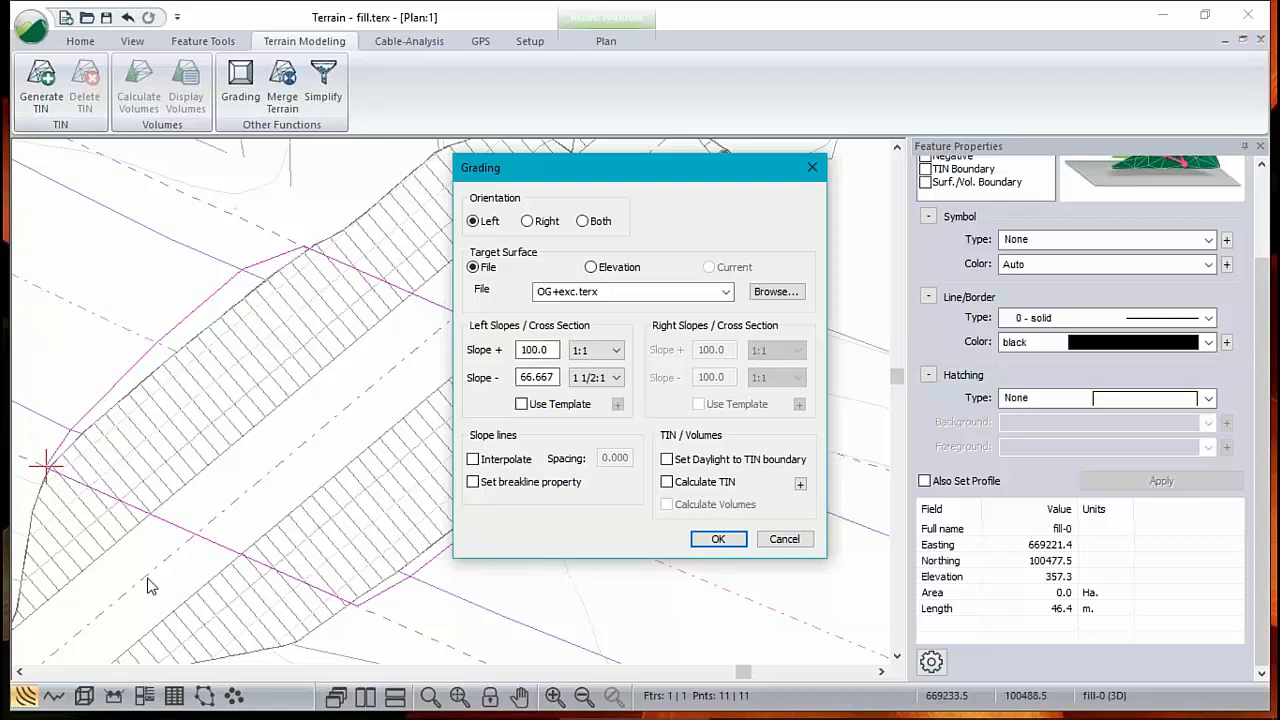
left_click(473, 459)
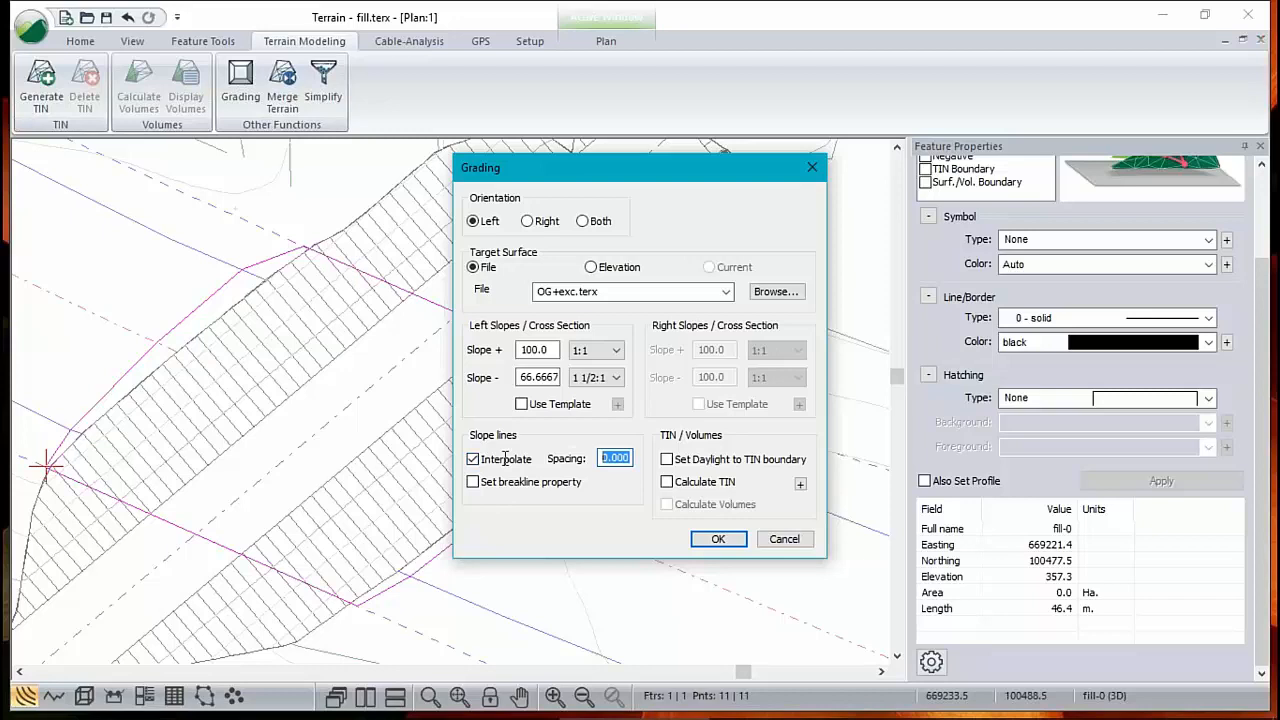
type(".5")
Set the daylight line as TIN boundary and enable TIN and volume calculation for the grading
left_click(667, 460)
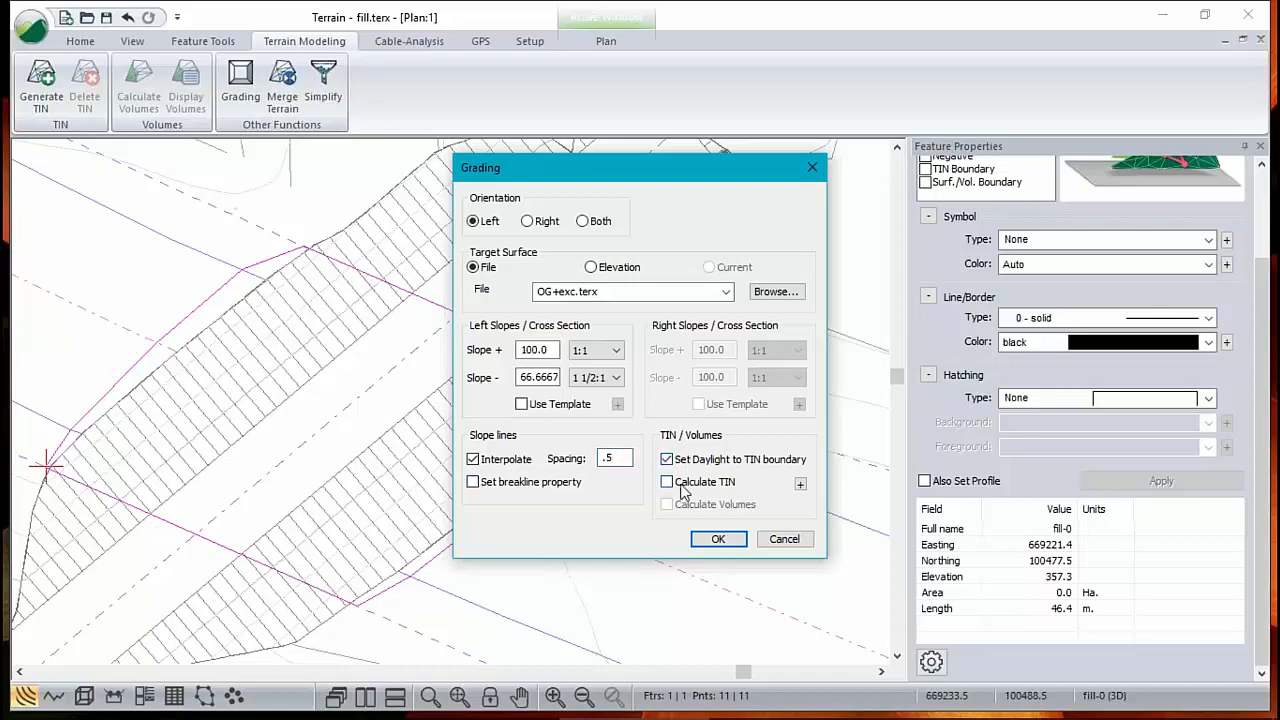
left_click(667, 482)
left_click(667, 504)
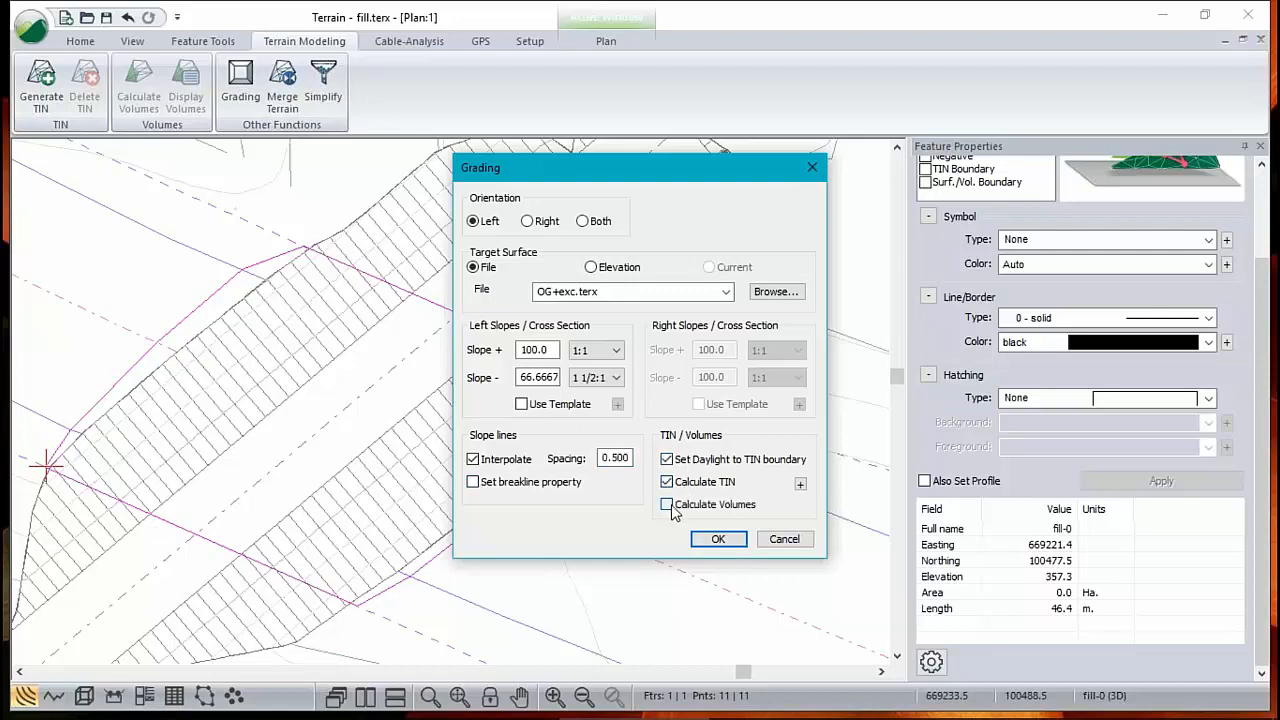
Turn off the major and minor contours in the TIN calculation options and run the grading
left_click(800, 486)
left_click(626, 396)
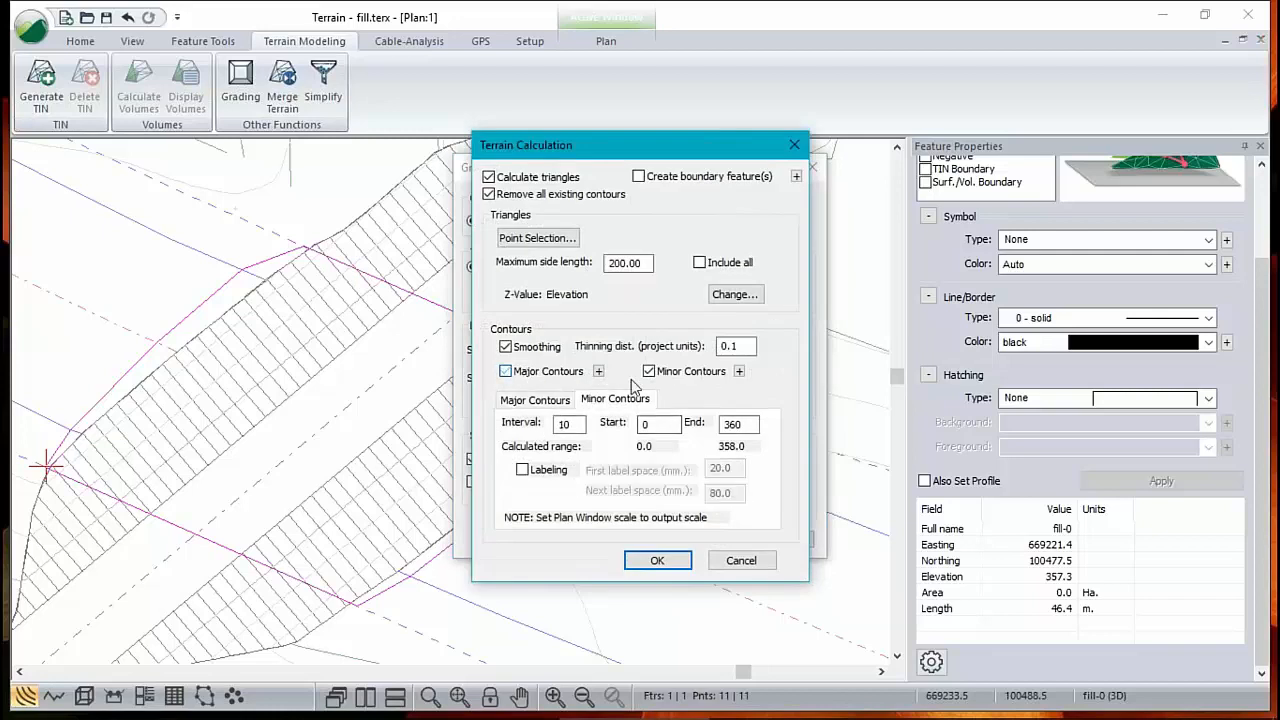
left_click(700, 374)
left_click(657, 562)
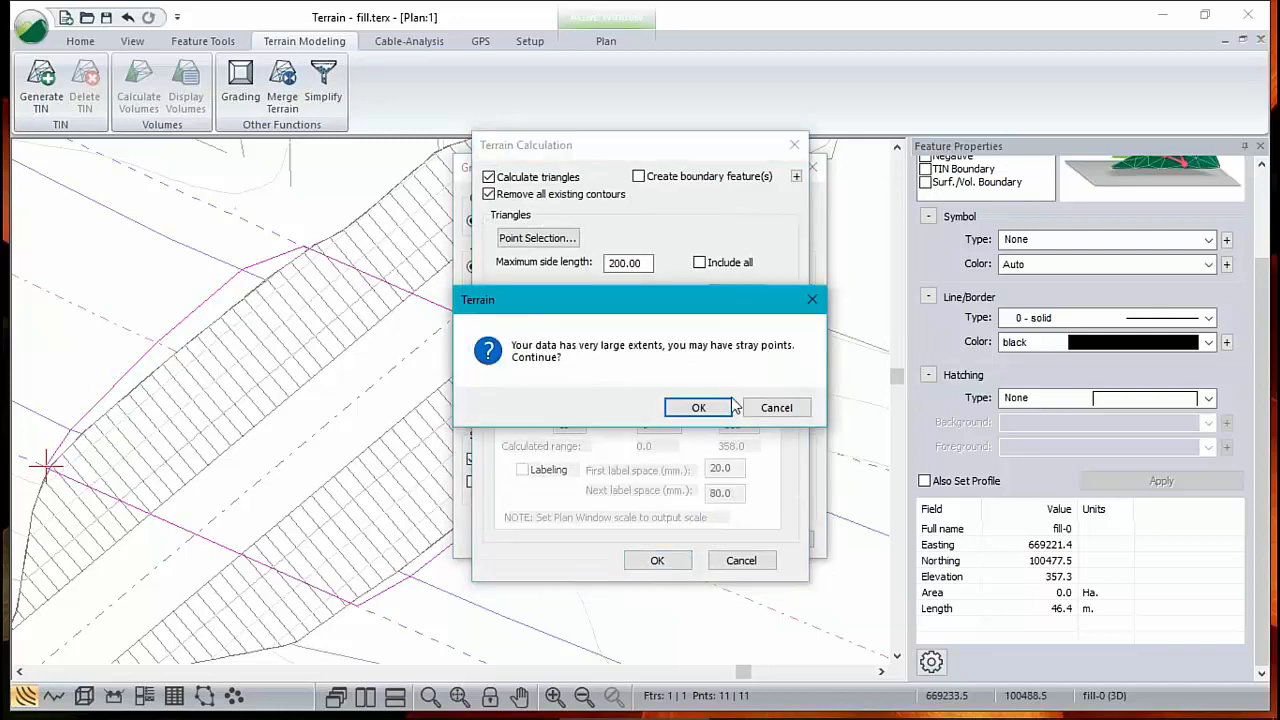
left_click(700, 412)
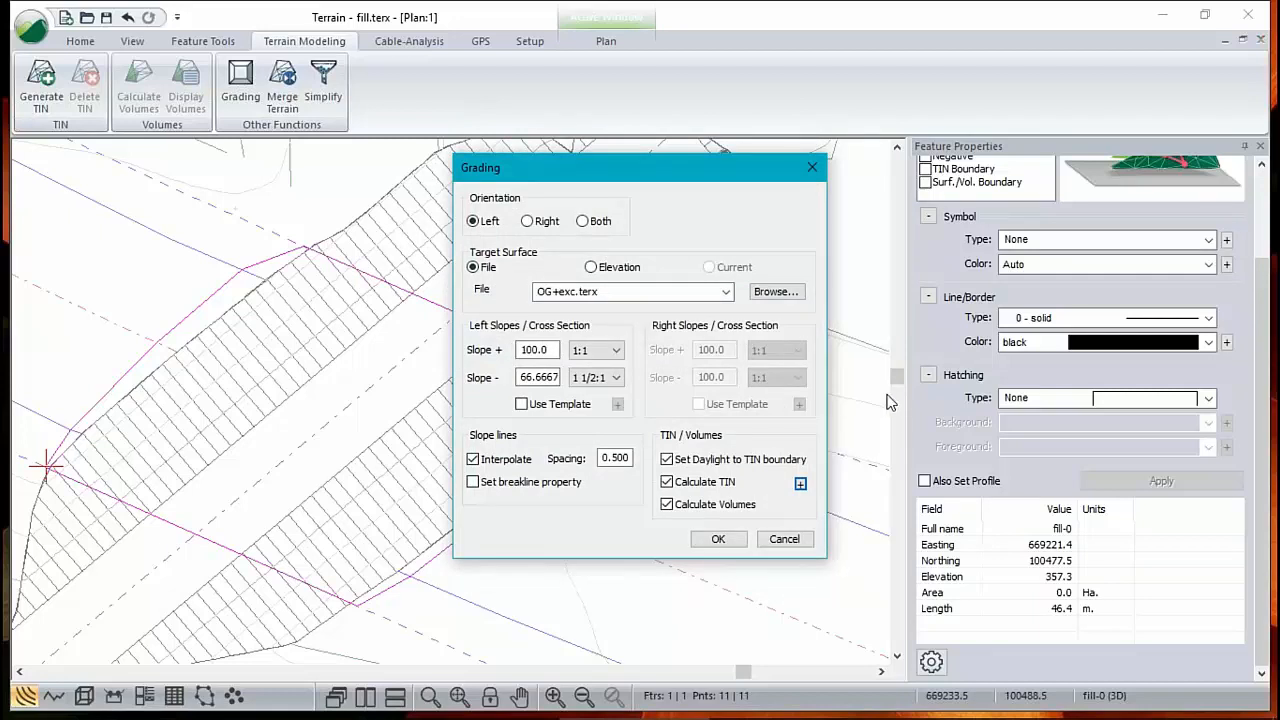
left_click(716, 541)
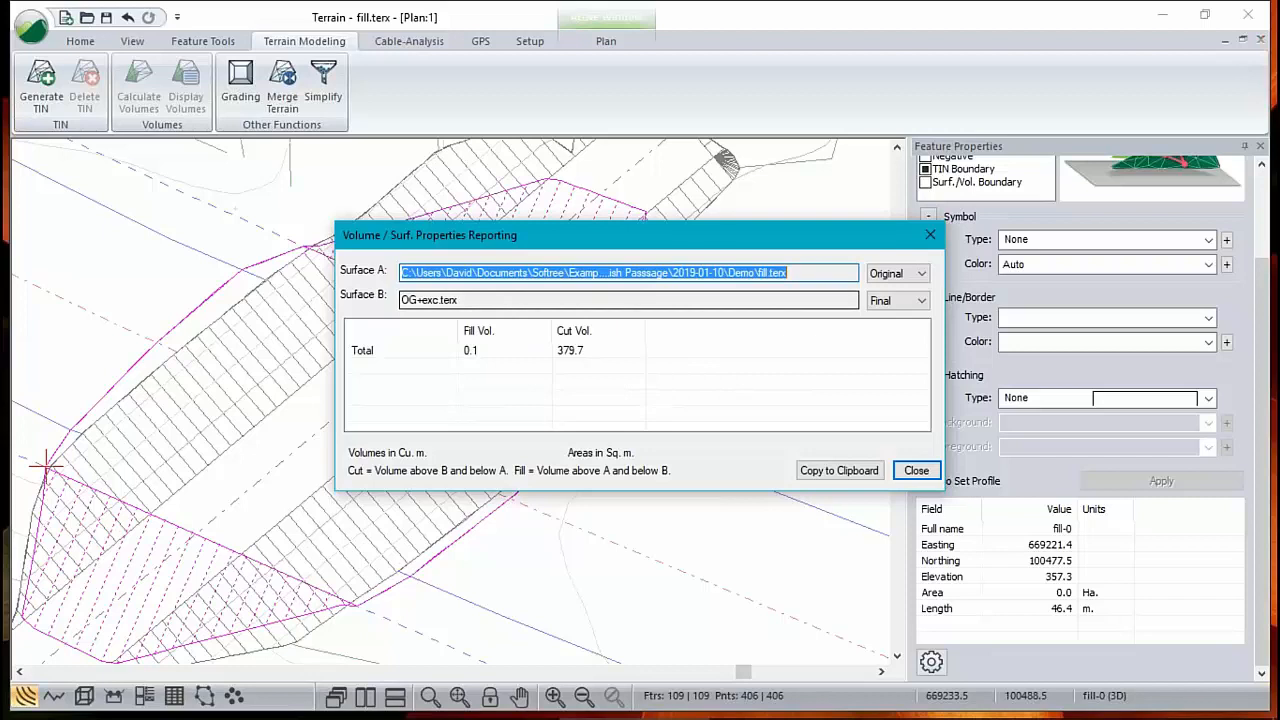
Set fill.terx as the final surface in the volume report and close the report
left_click(922, 276)
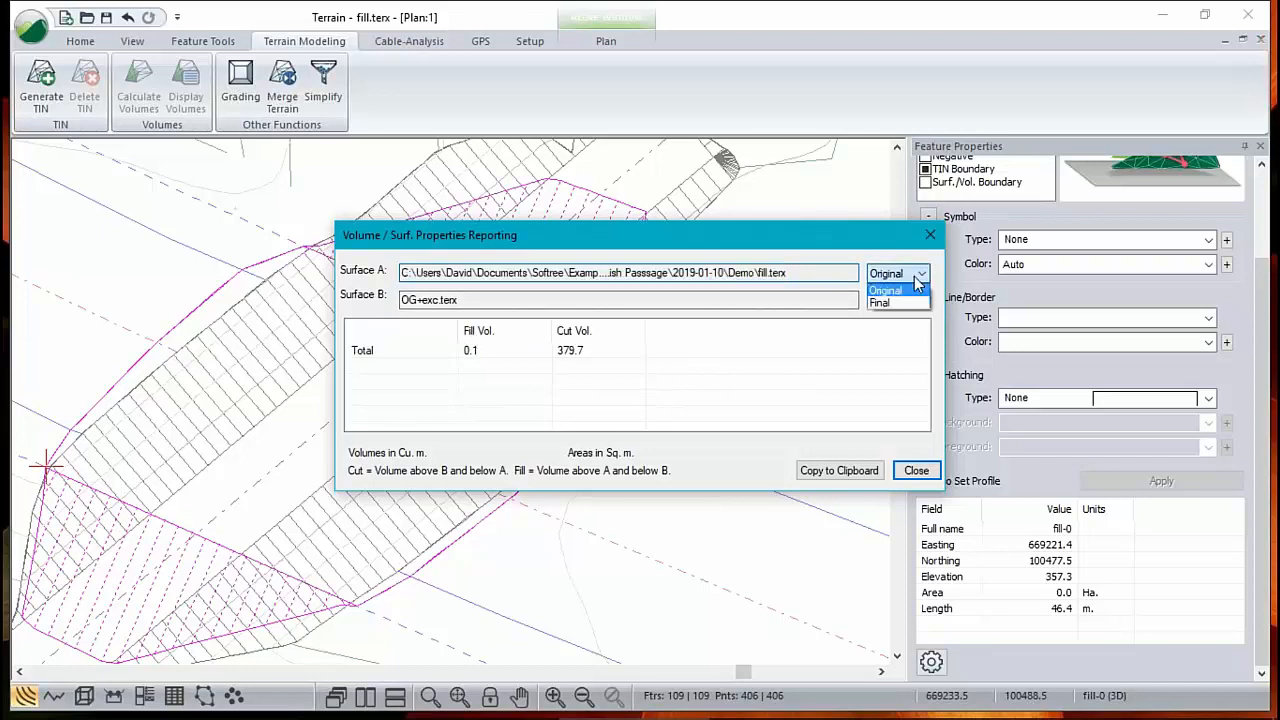
left_click(885, 304)
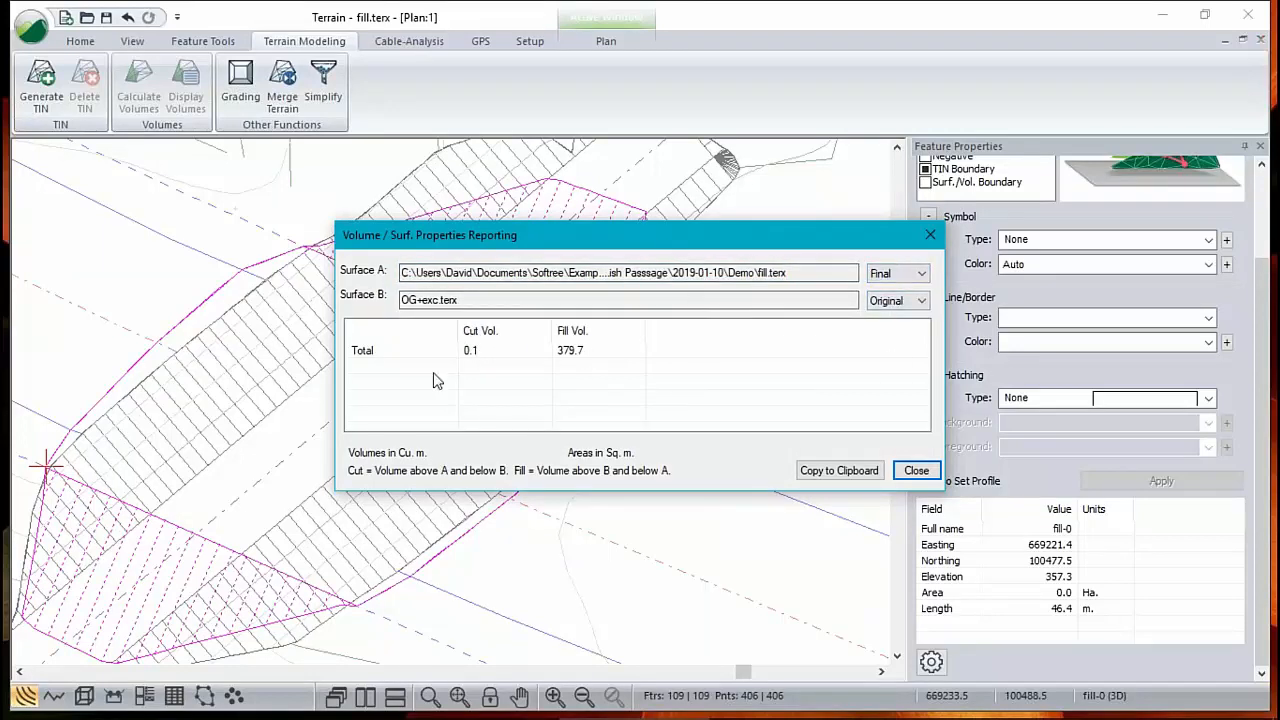
left_click(916, 471)
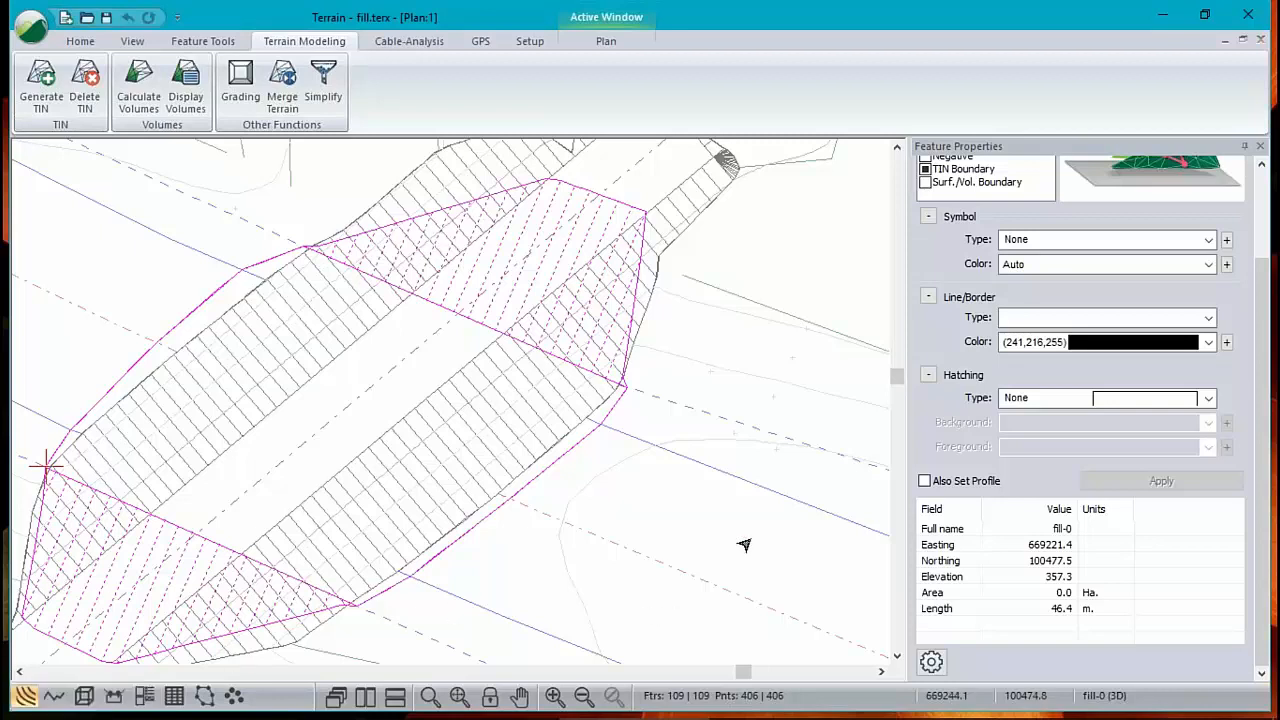
Measure along the culvert axis across the fill, from its southwest end to its northeast end
mouse_move(754, 538)
right_click(714, 497)
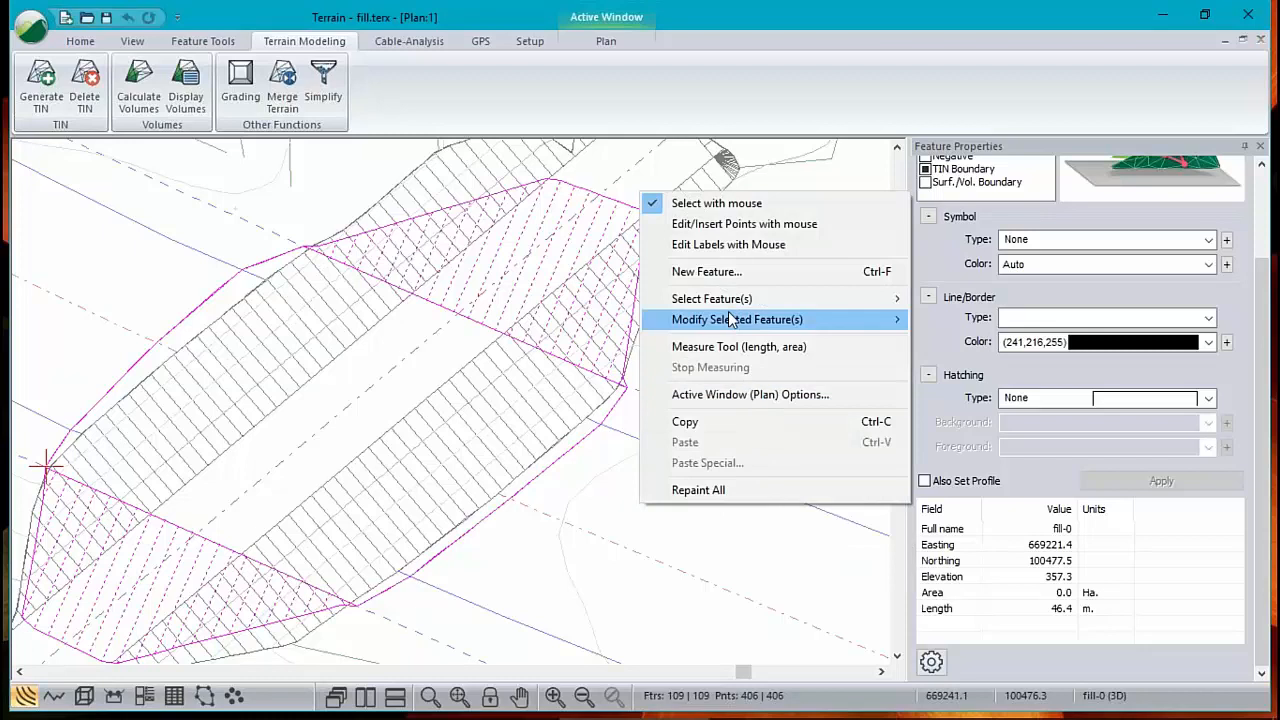
mouse_move(720, 320)
left_click(722, 346)
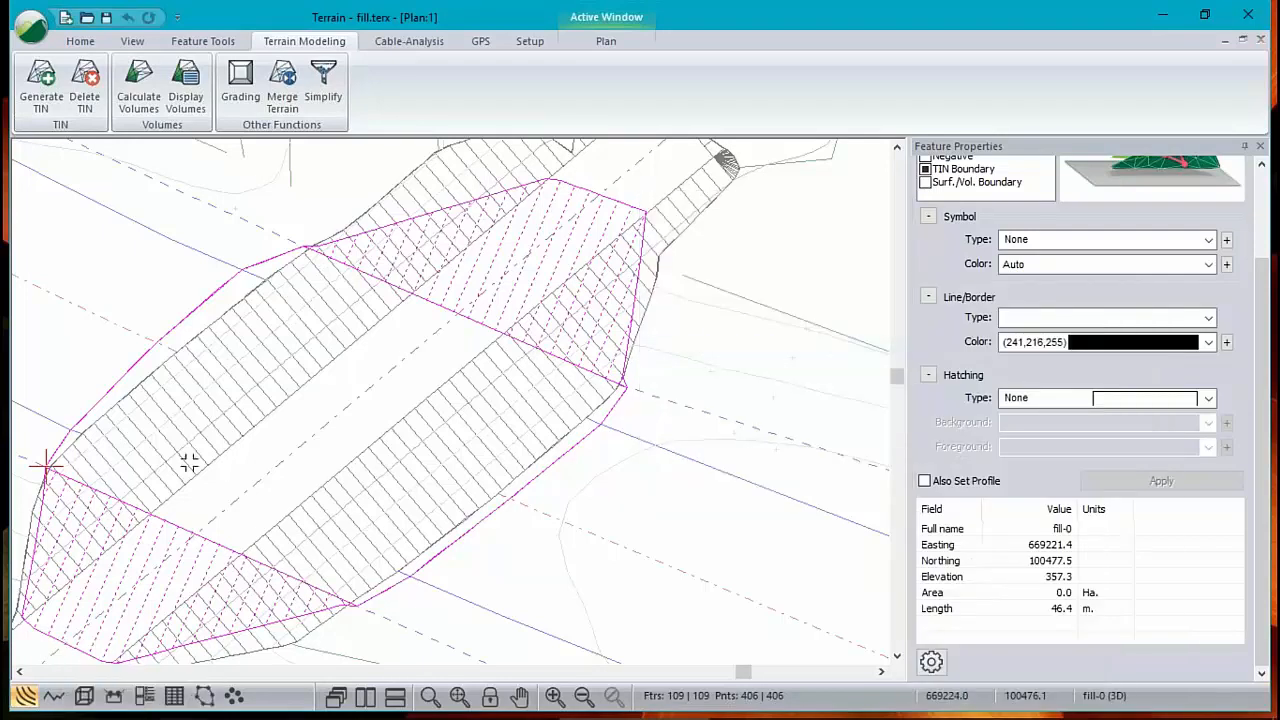
right_click(546, 506)
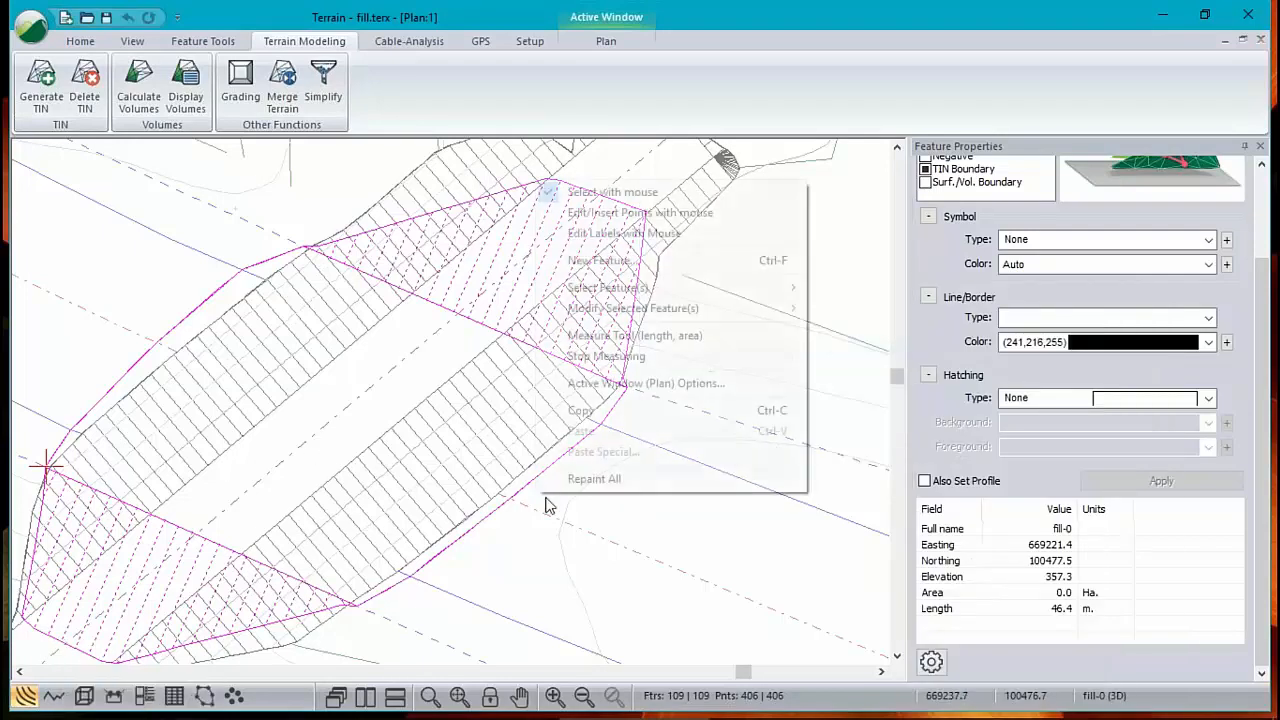
left_click(646, 191)
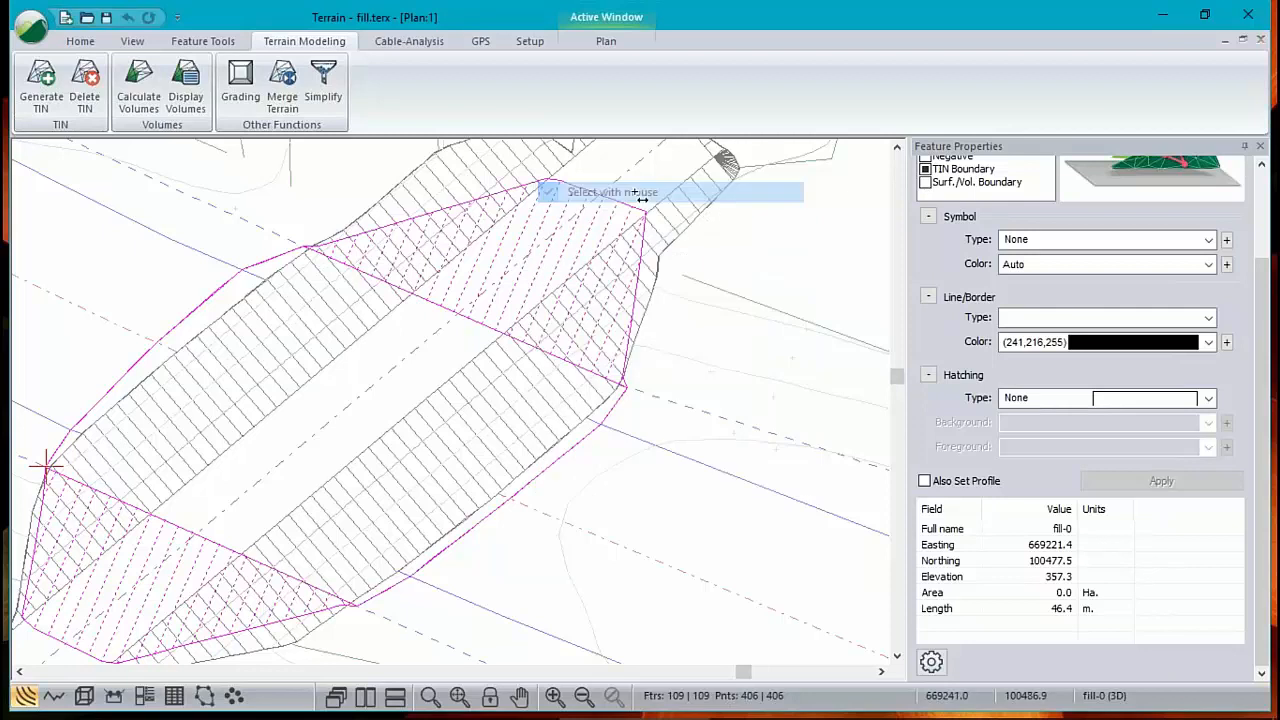
left_click(57, 651)
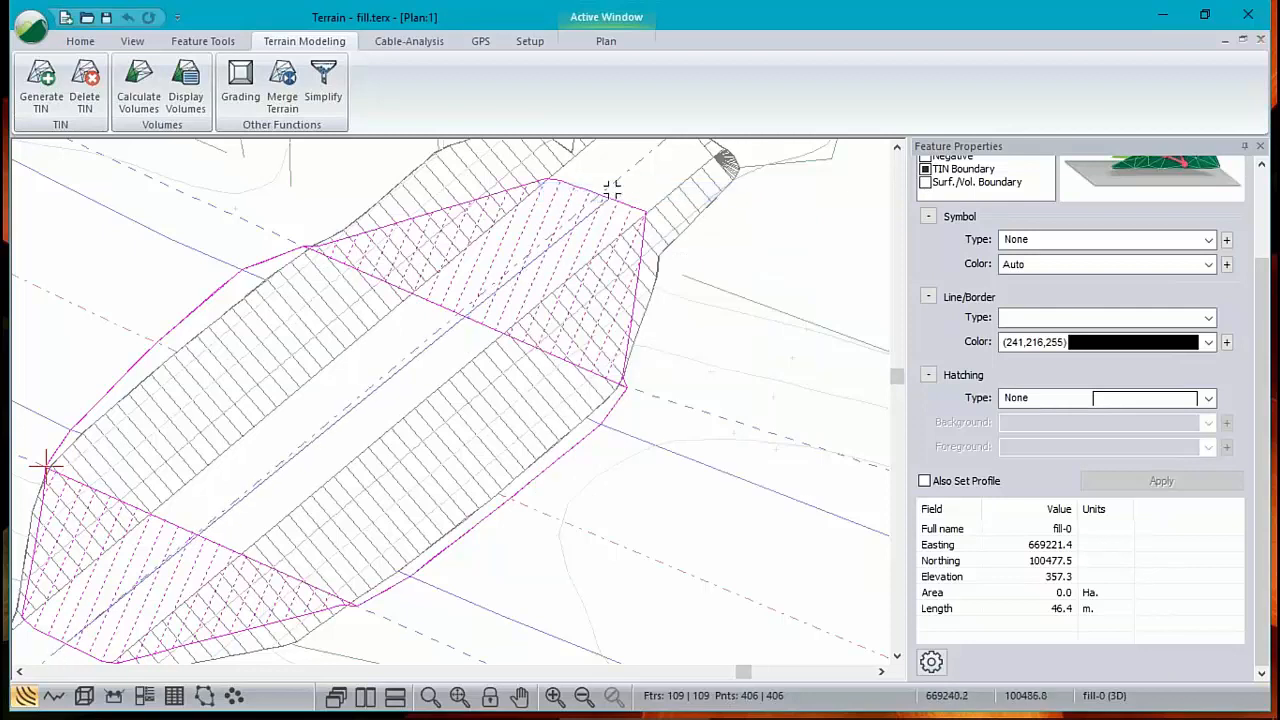
mouse_move(609, 187)
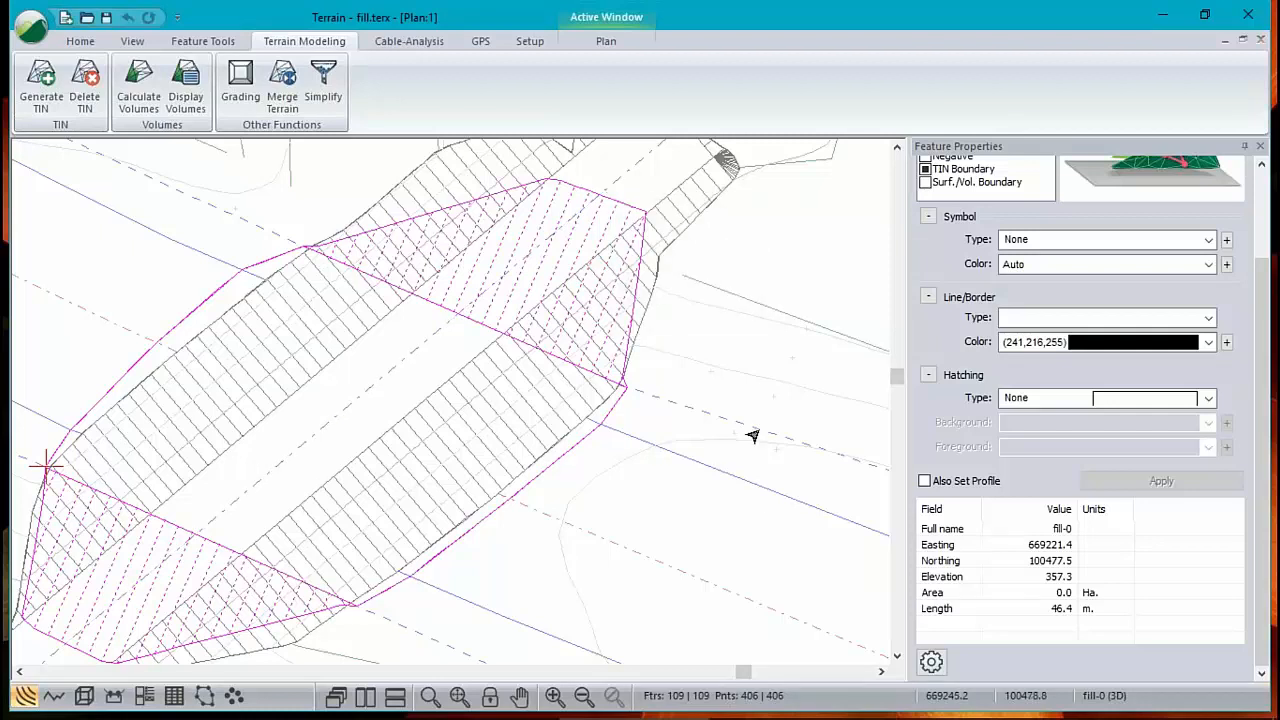
mouse_move(753, 436)
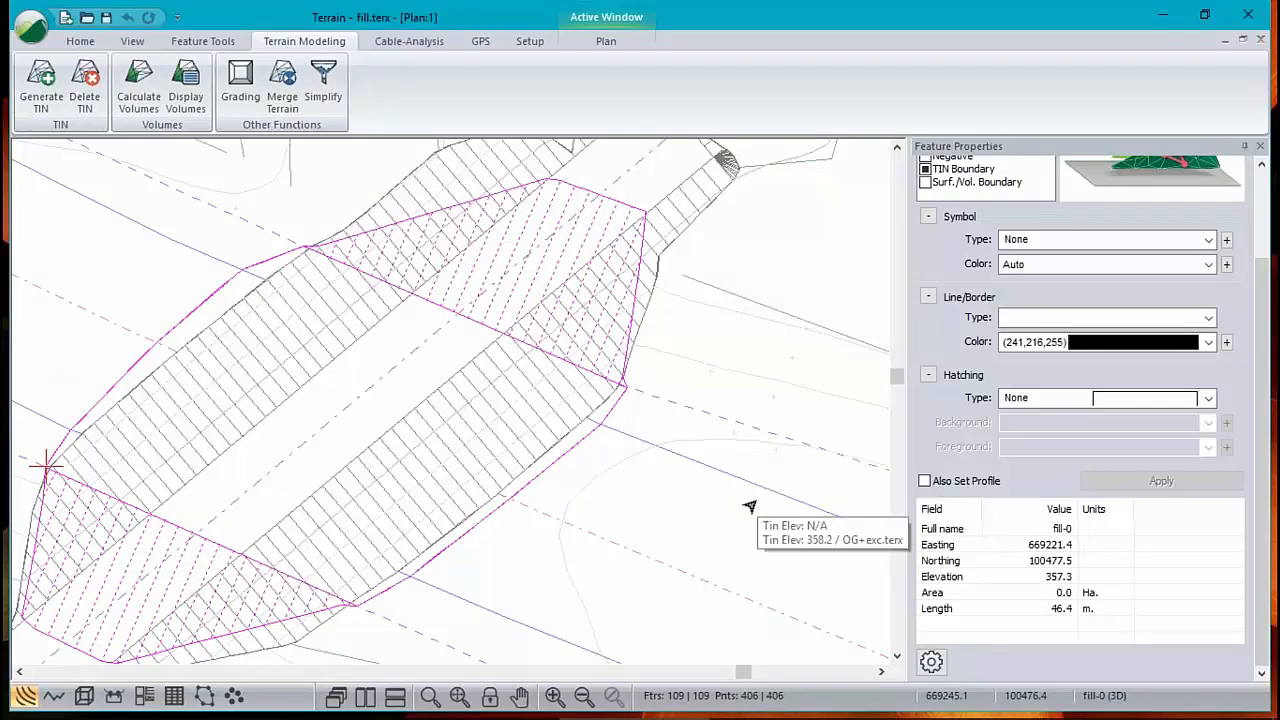
Examine the graded fill surface over the excavation in the 3D view and return to the plan
left_click(83, 697)
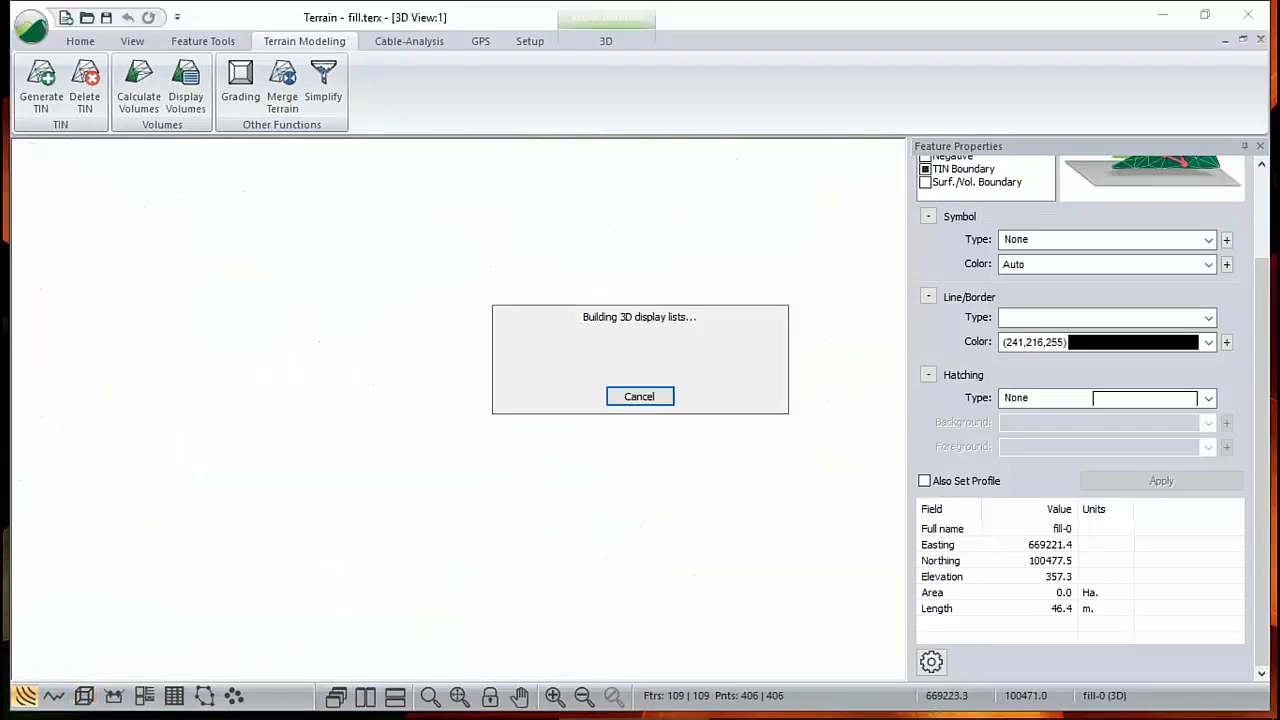
left_click_drag(407, 434, 400, 423)
scroll(400, 423, "up", 10)
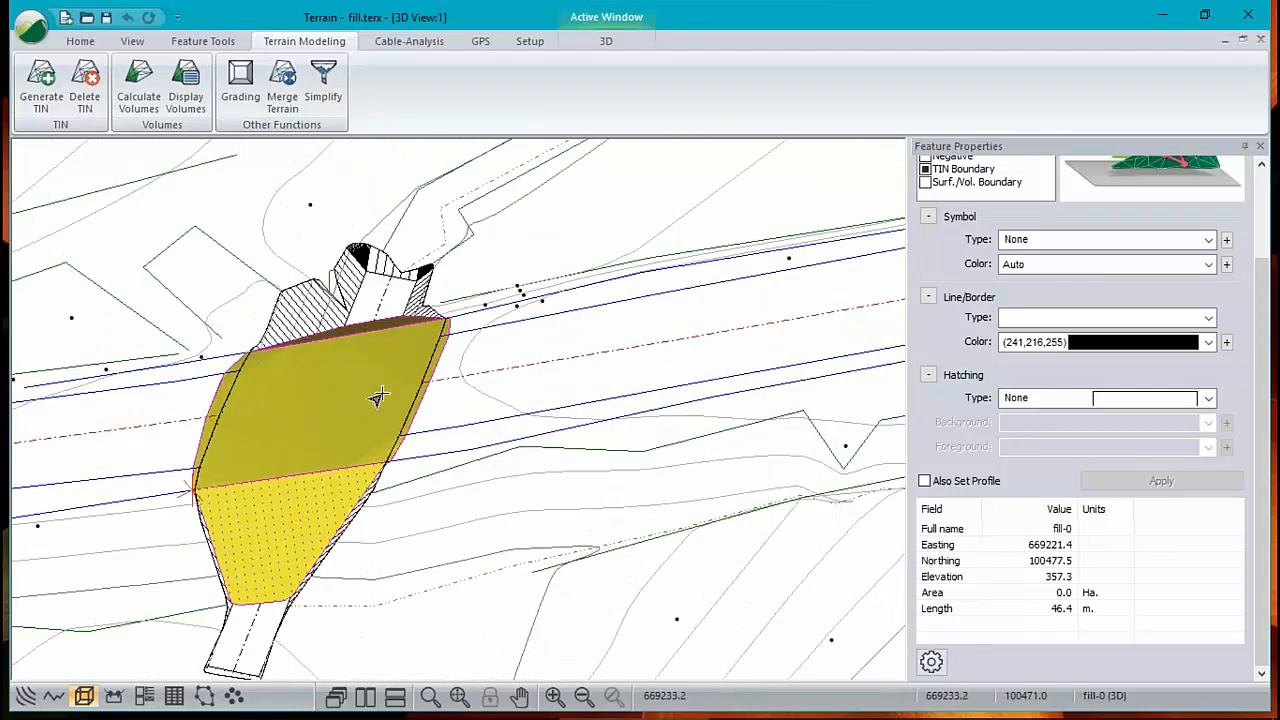
mouse_move(426, 377)
left_click(25, 695)
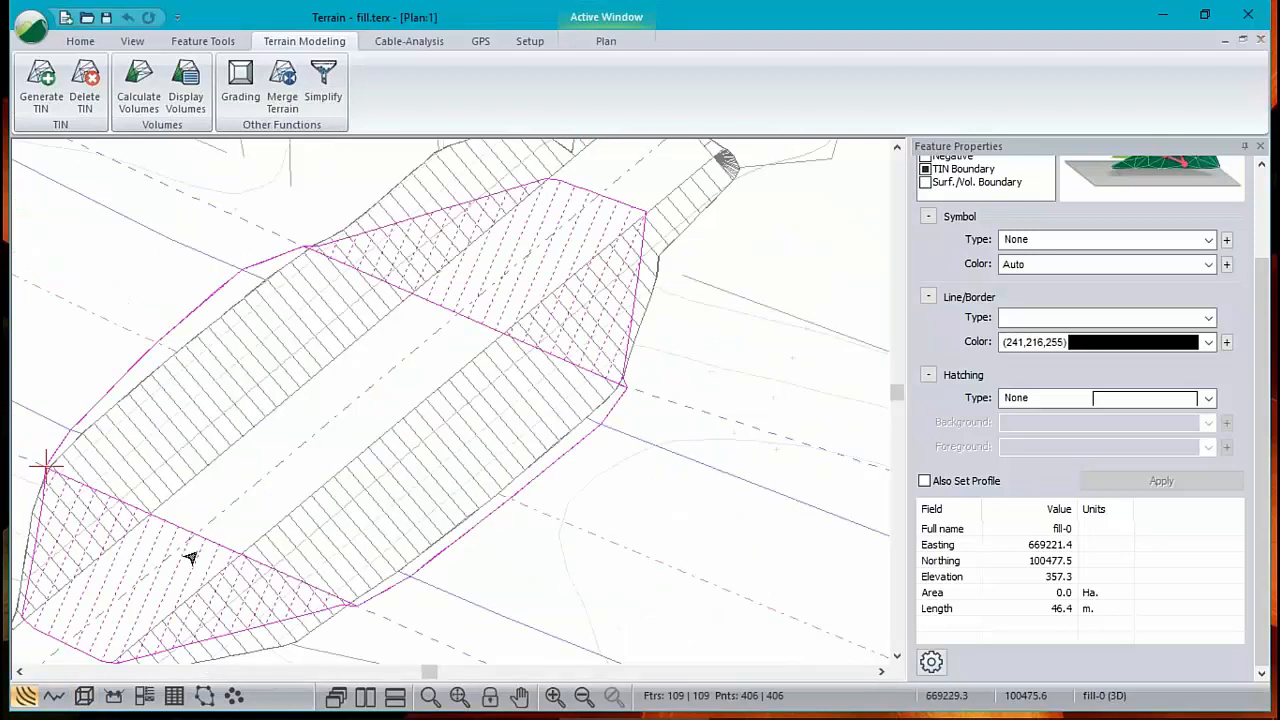
Start a new draped feature named section, with the elevations property turned off
right_click(691, 402)
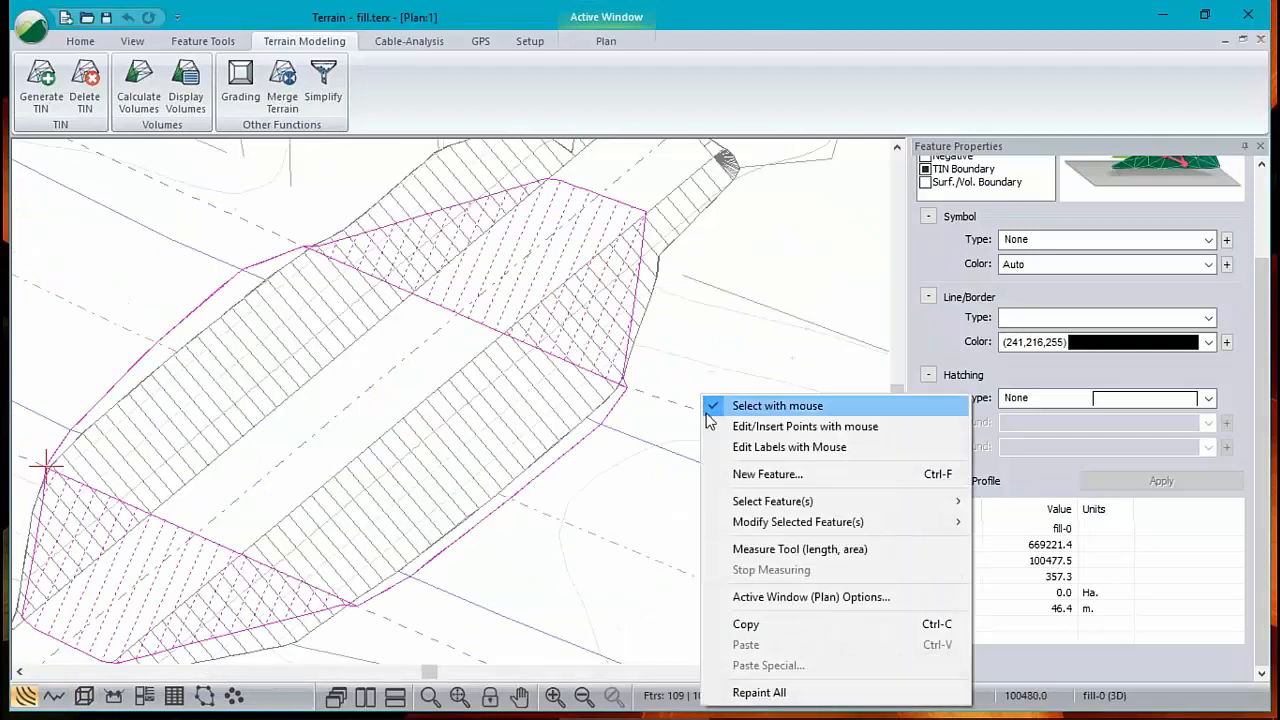
left_click(757, 474)
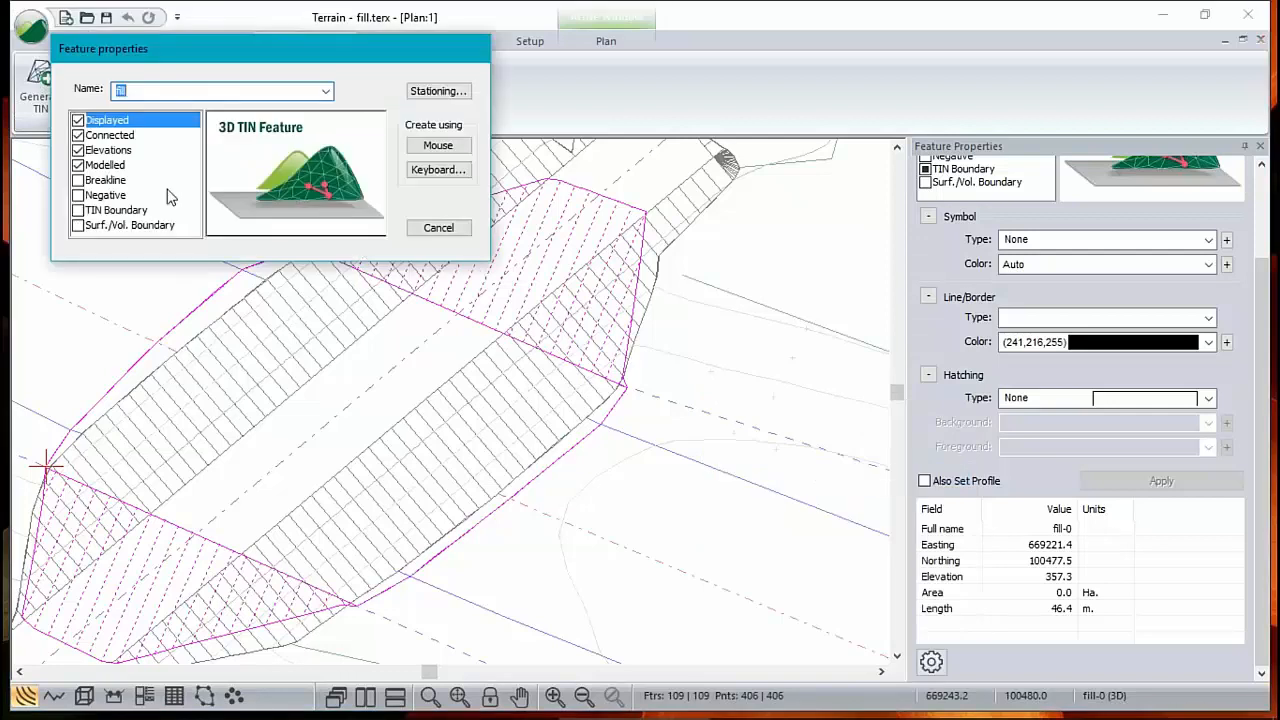
left_click(79, 150)
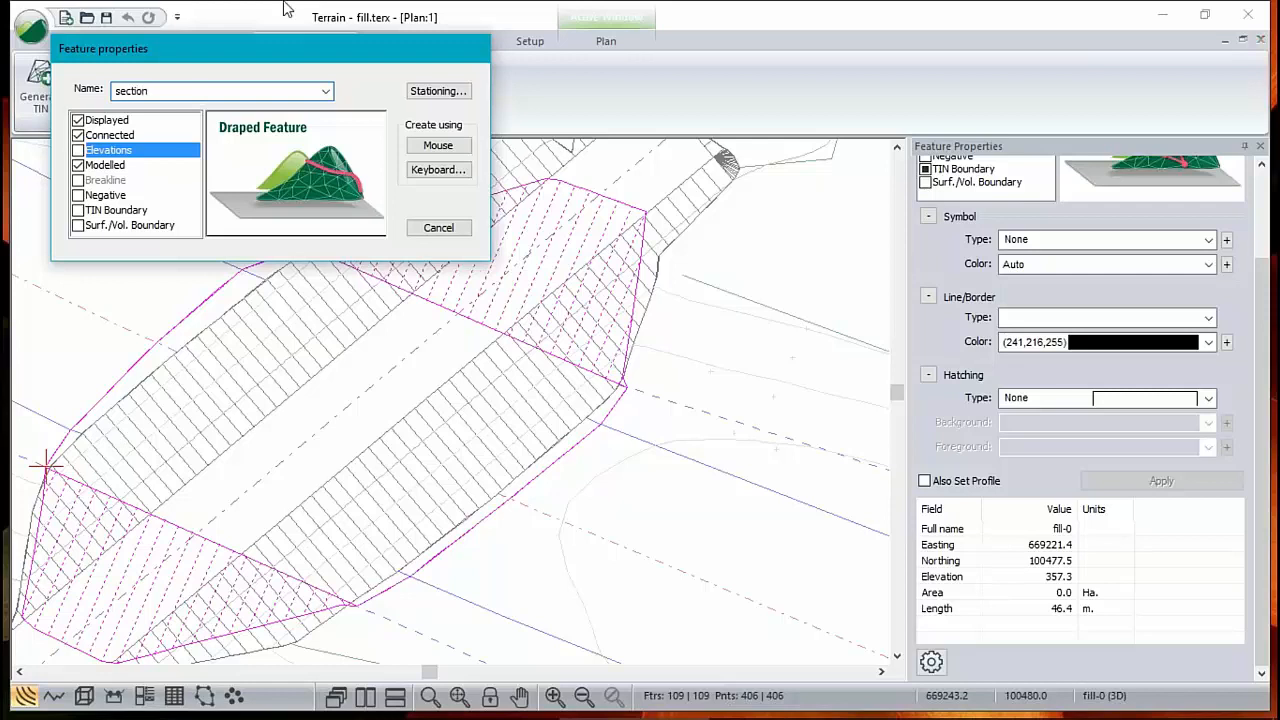
left_click(437, 147)
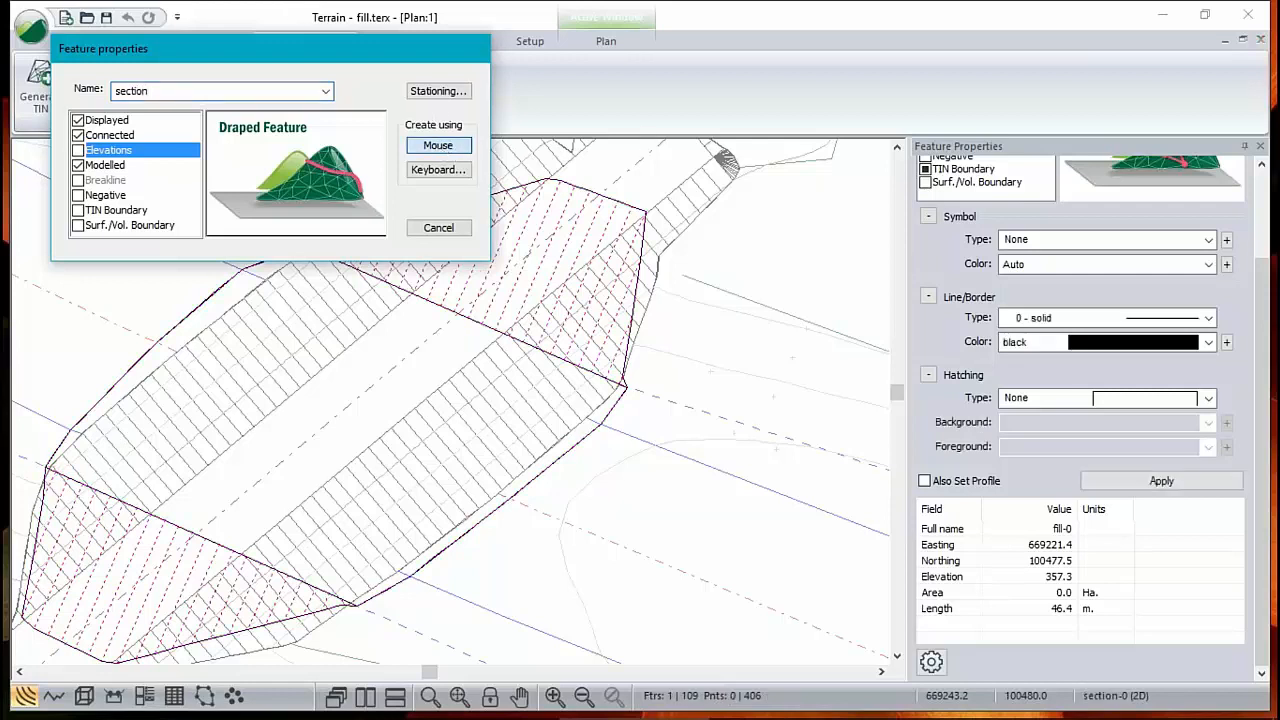
Draw the section line along the culvert axis across the whole fill, about 28 m long, and check its profile
scroll(405, 390, "down", 3)
left_click(159, 562)
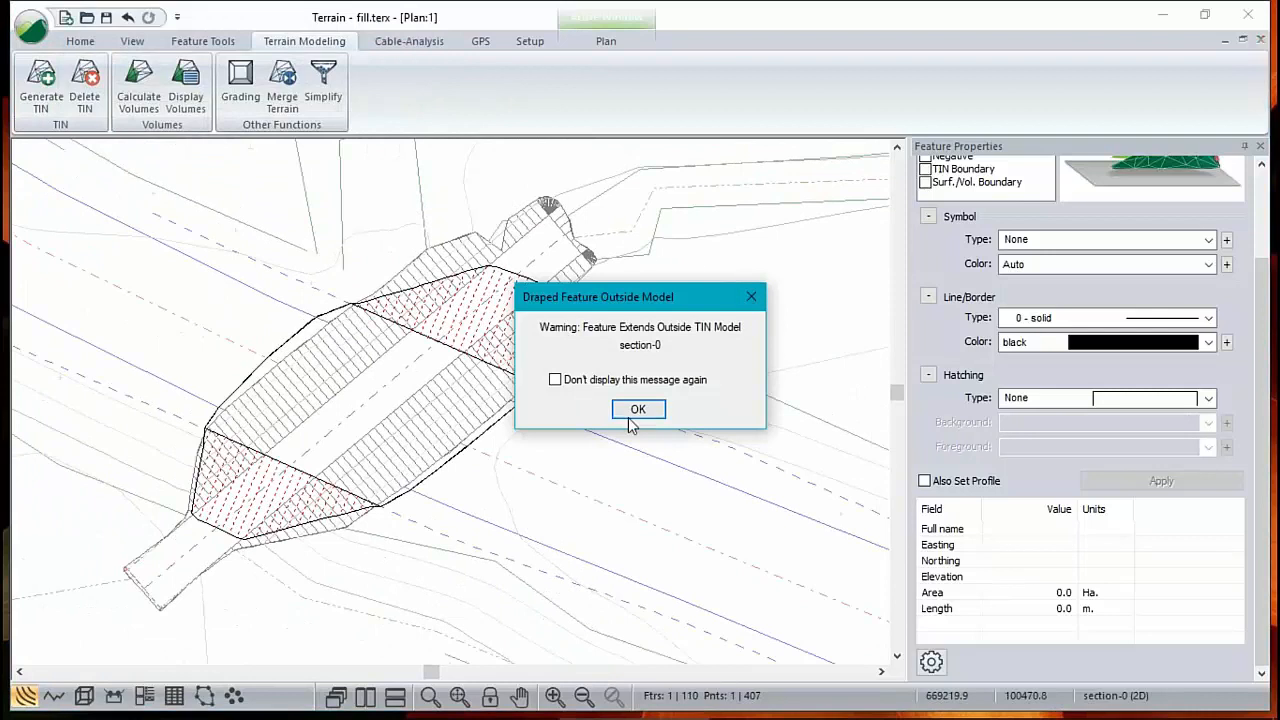
left_click(640, 410)
left_click(545, 238)
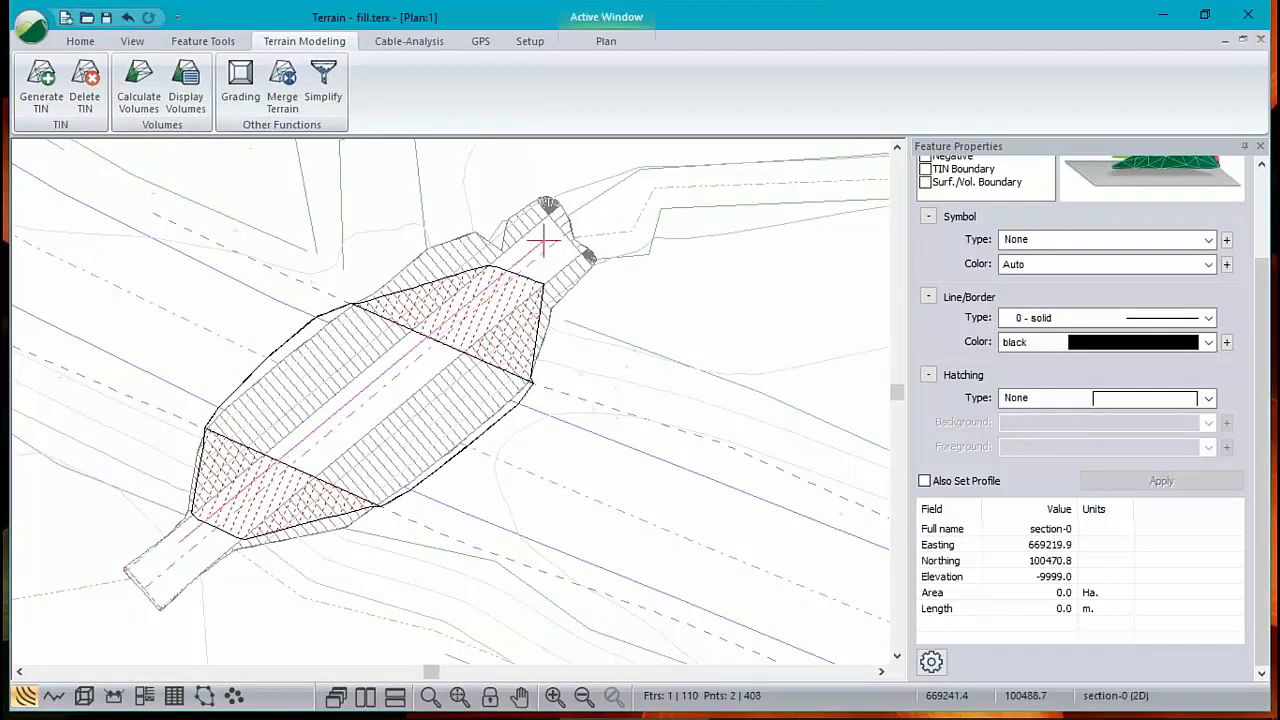
left_click(653, 418)
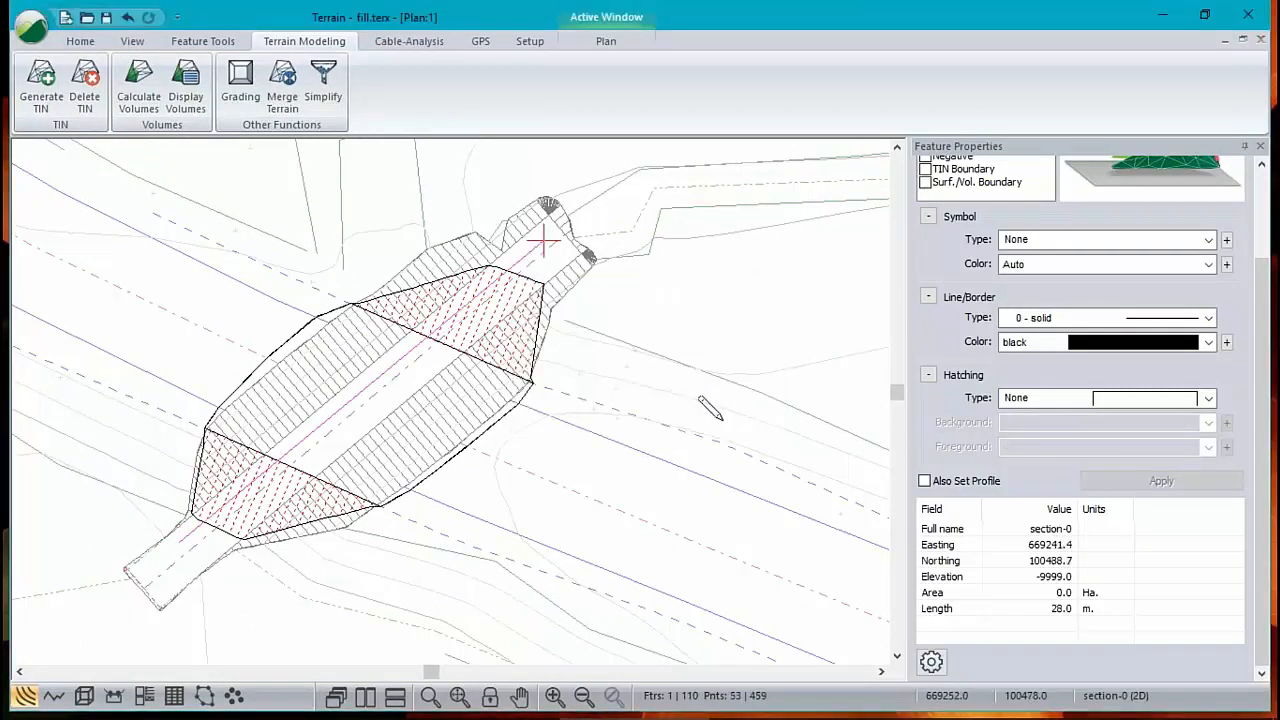
left_click(54, 696)
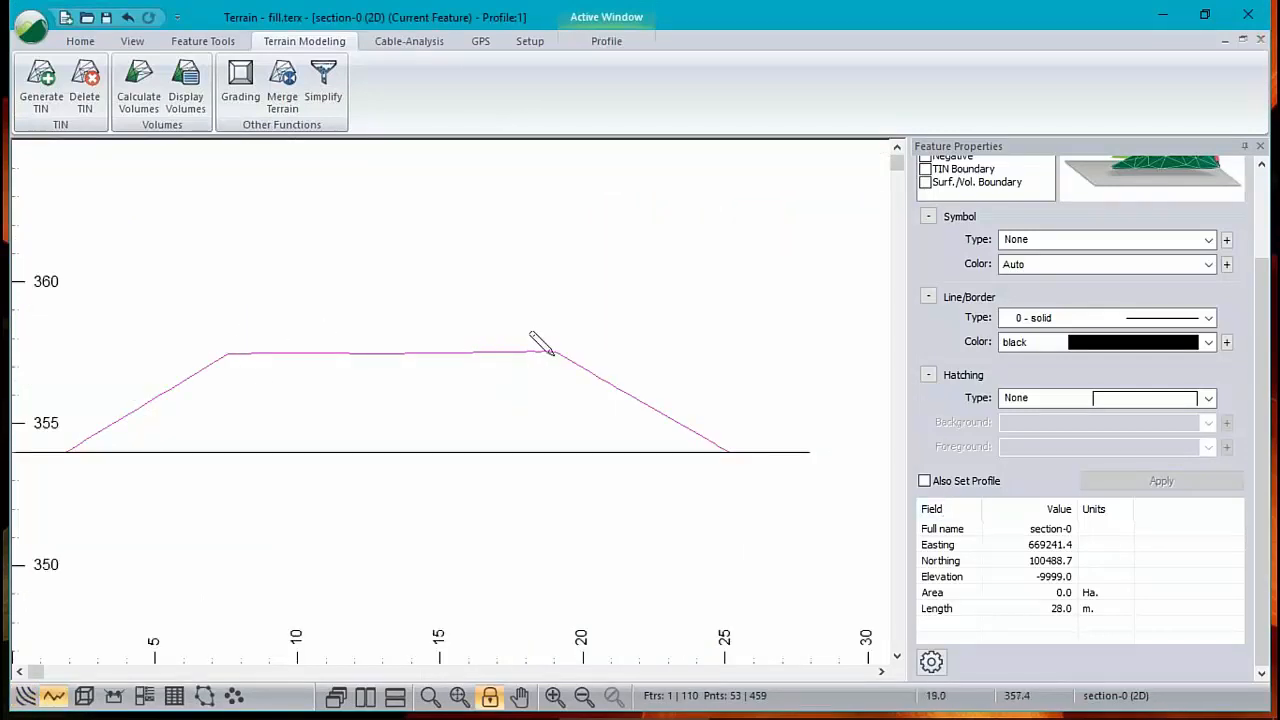
left_click(25, 697)
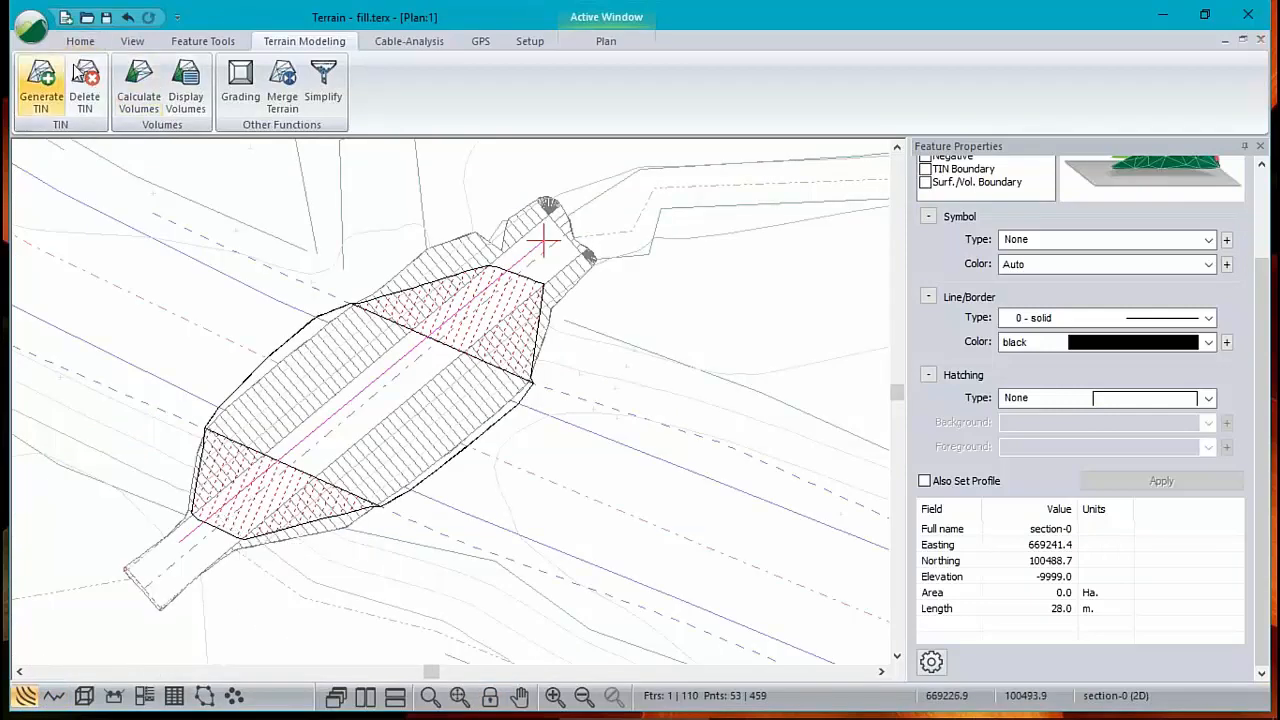
Start a new feature named BL with elevations and breakline enabled, keeping the default elevation of 354.0
left_click(78, 44)
left_click(105, 85)
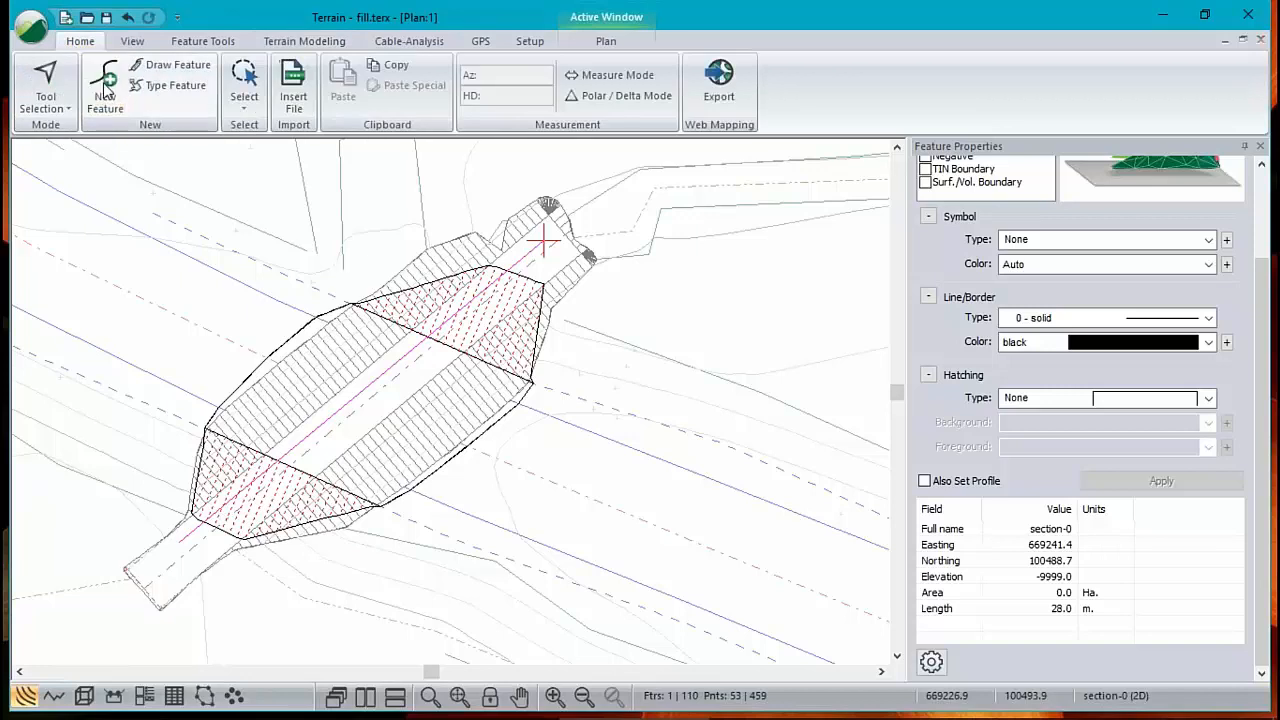
type("BL")
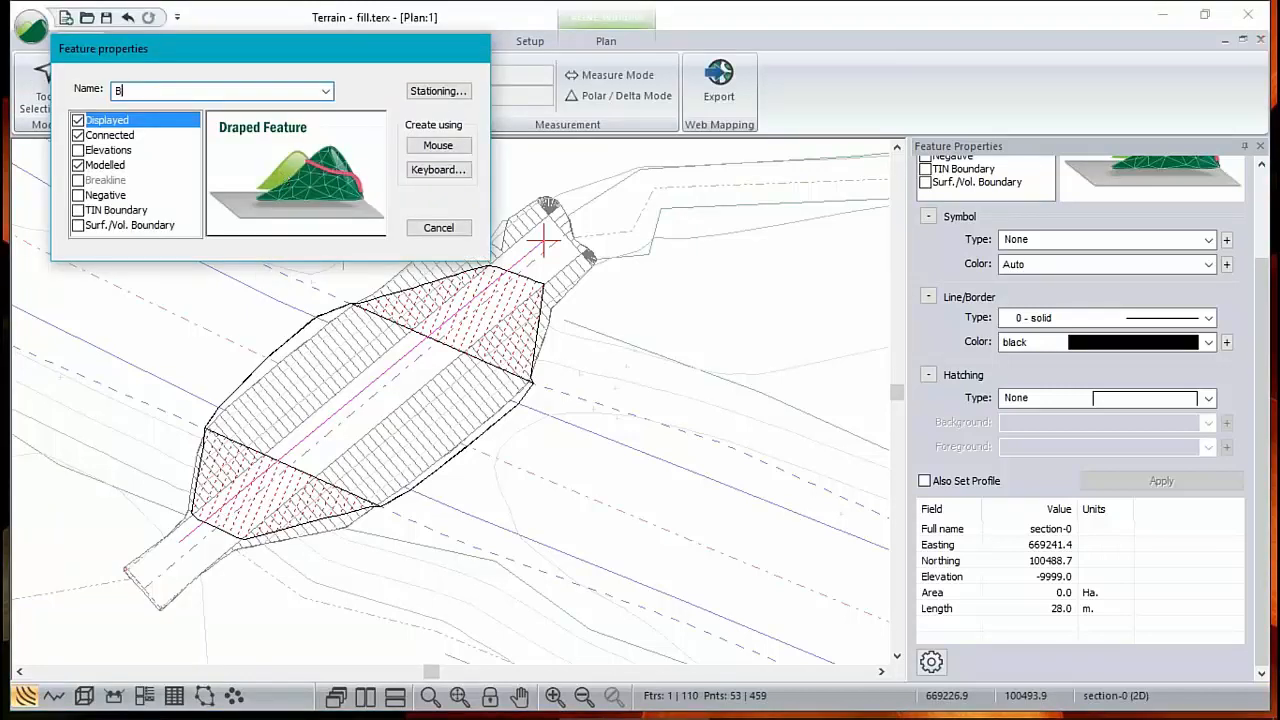
left_click(84, 150)
left_click(78, 180)
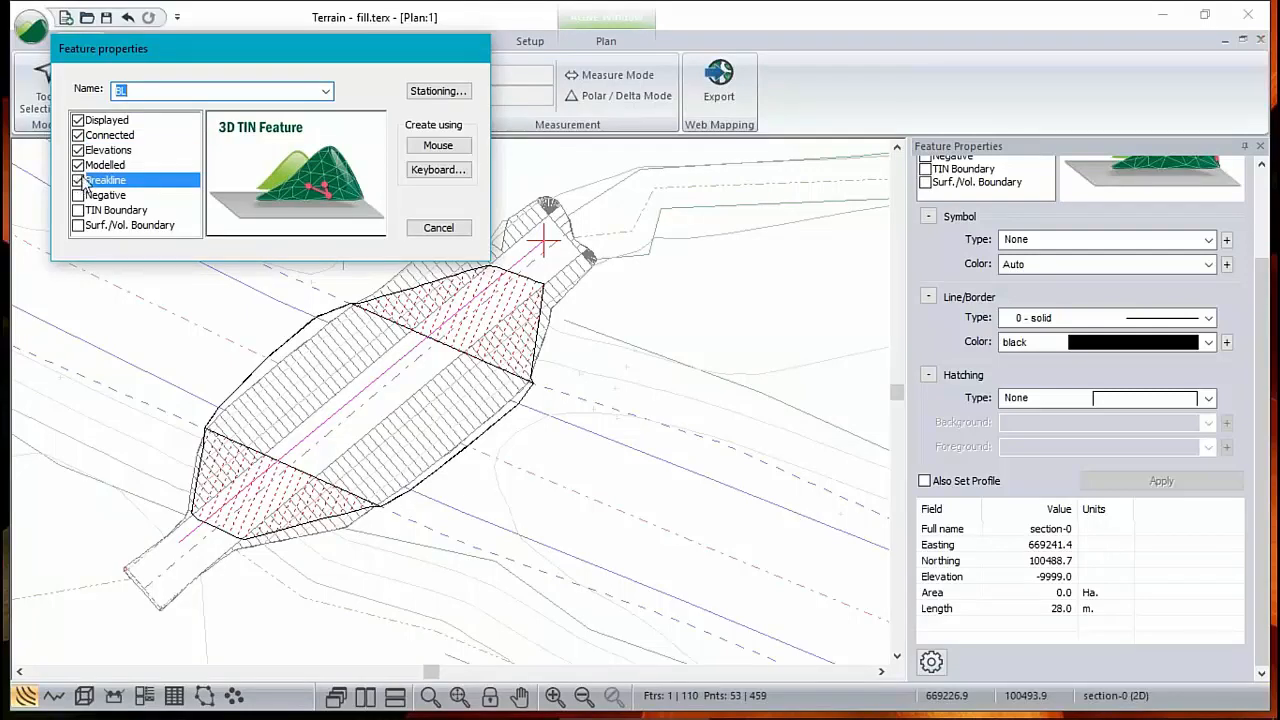
left_click(449, 146)
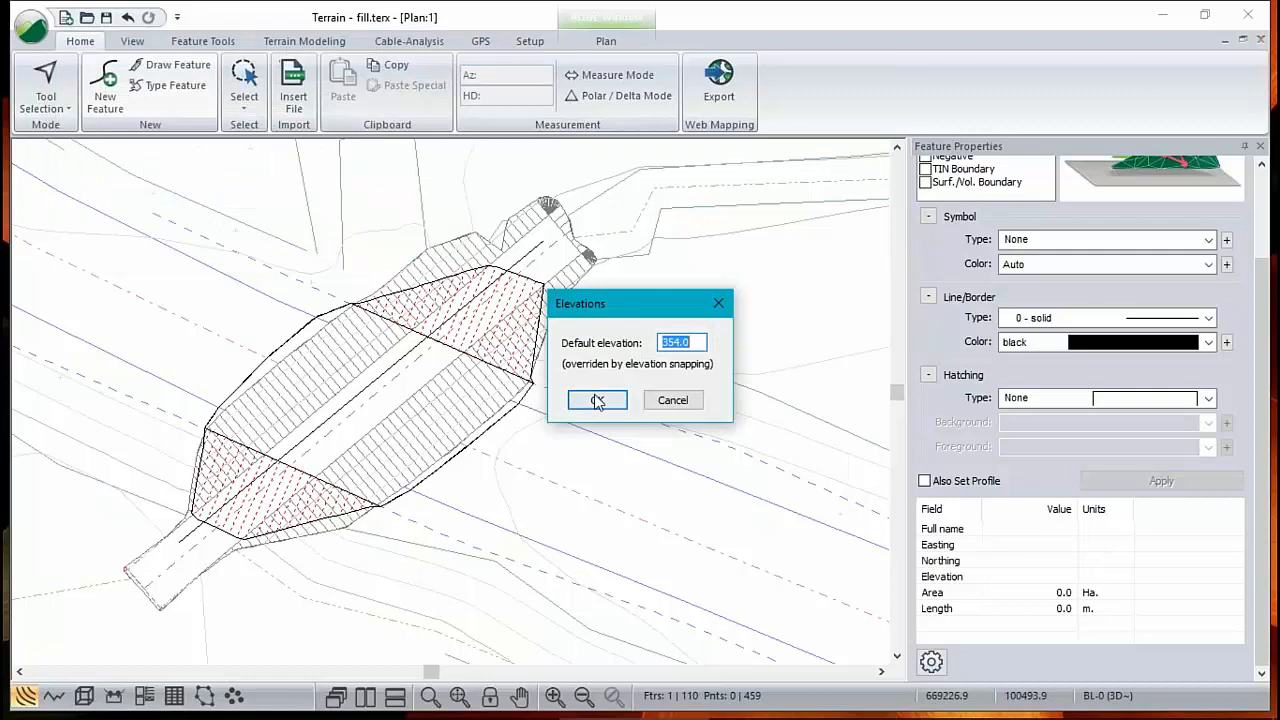
left_click(597, 401)
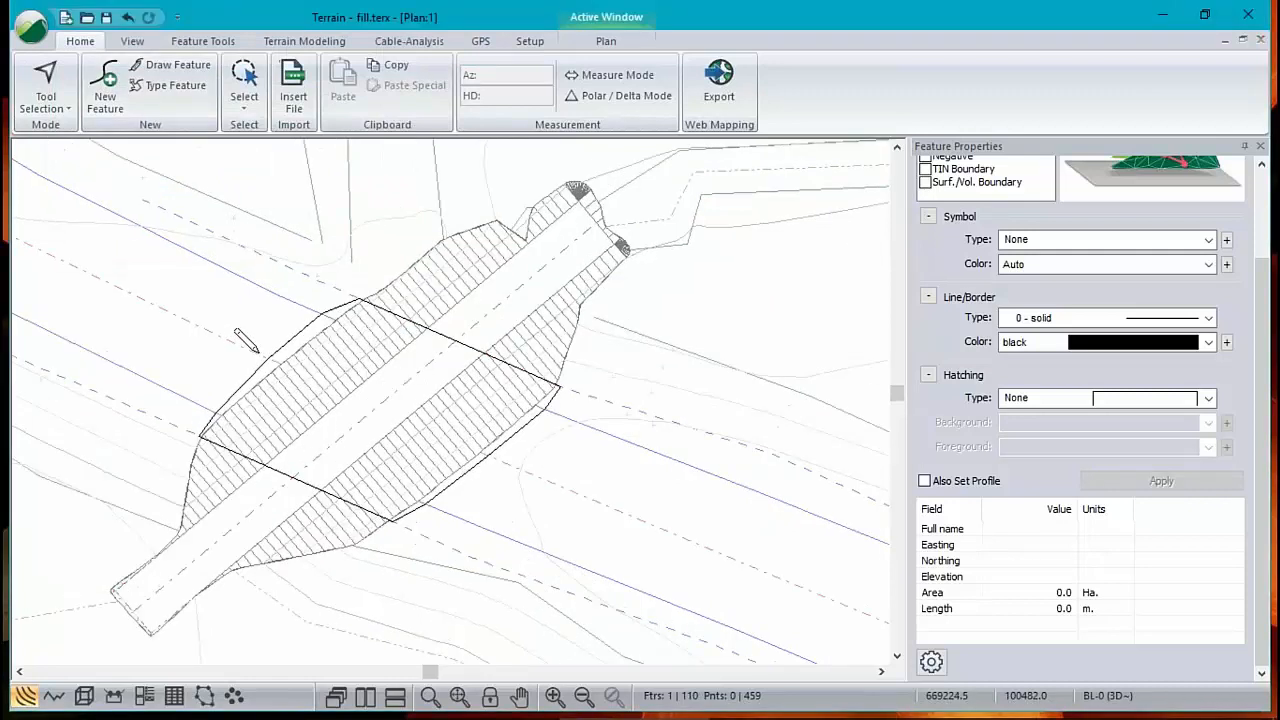
Draw the breakline along the road centerline from the fill's northwest edge to its southeast edge, about 12.9 m long
scroll(259, 352, "up", 4)
left_click_drag(315, 350, 306, 381)
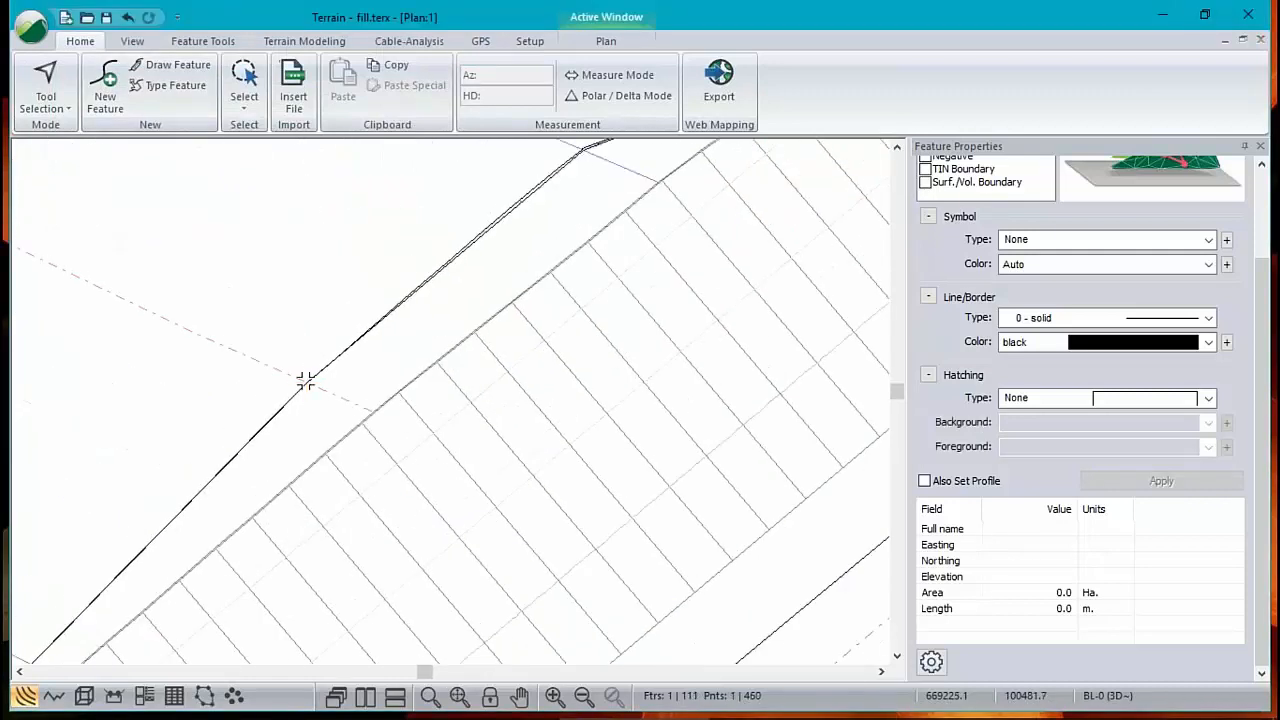
scroll(460, 402, "down", 5)
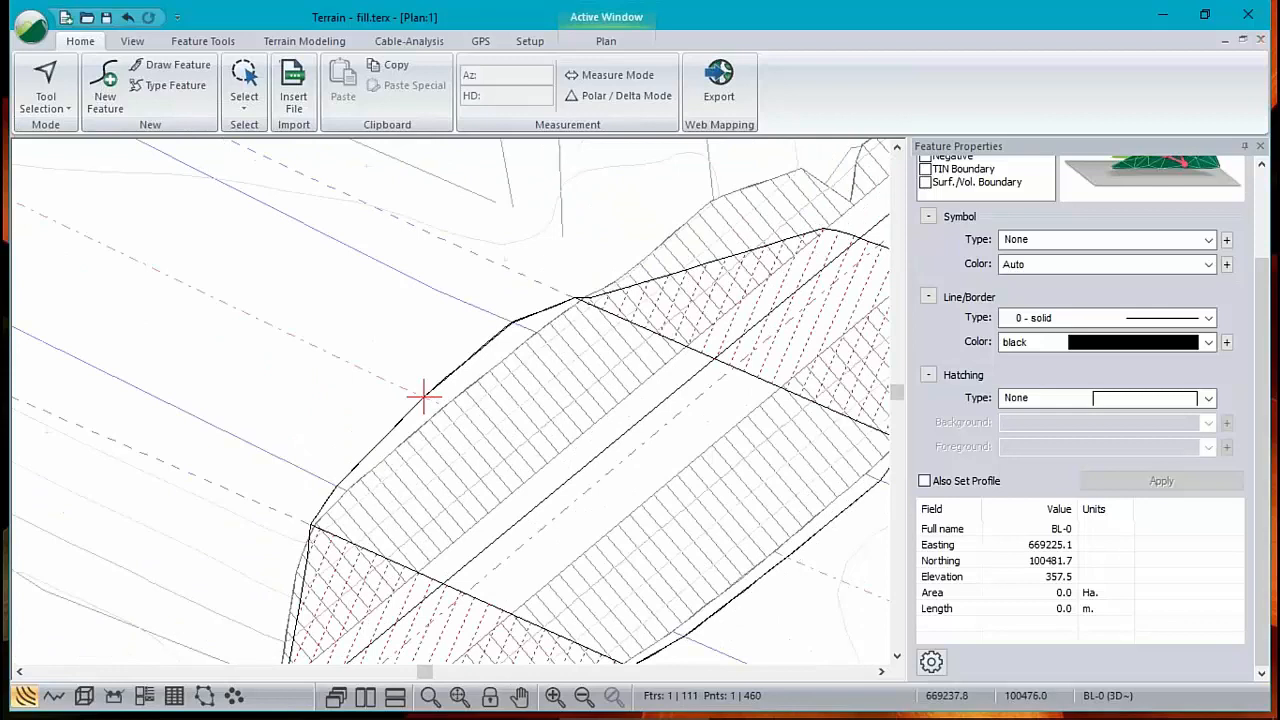
left_click(787, 555)
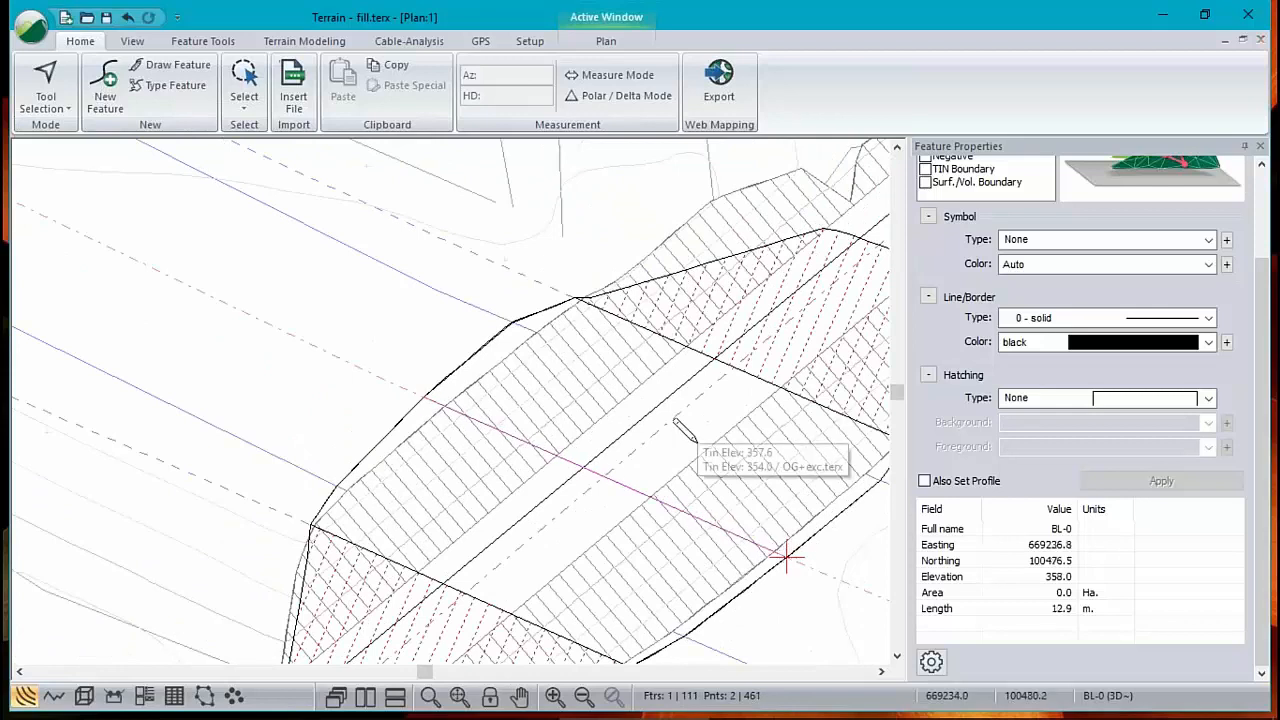
Draw another BL breakline across the fill along the road's northeast edge line, about 13.0 m long, keeping the default elevation of 354.0
left_click(105, 88)
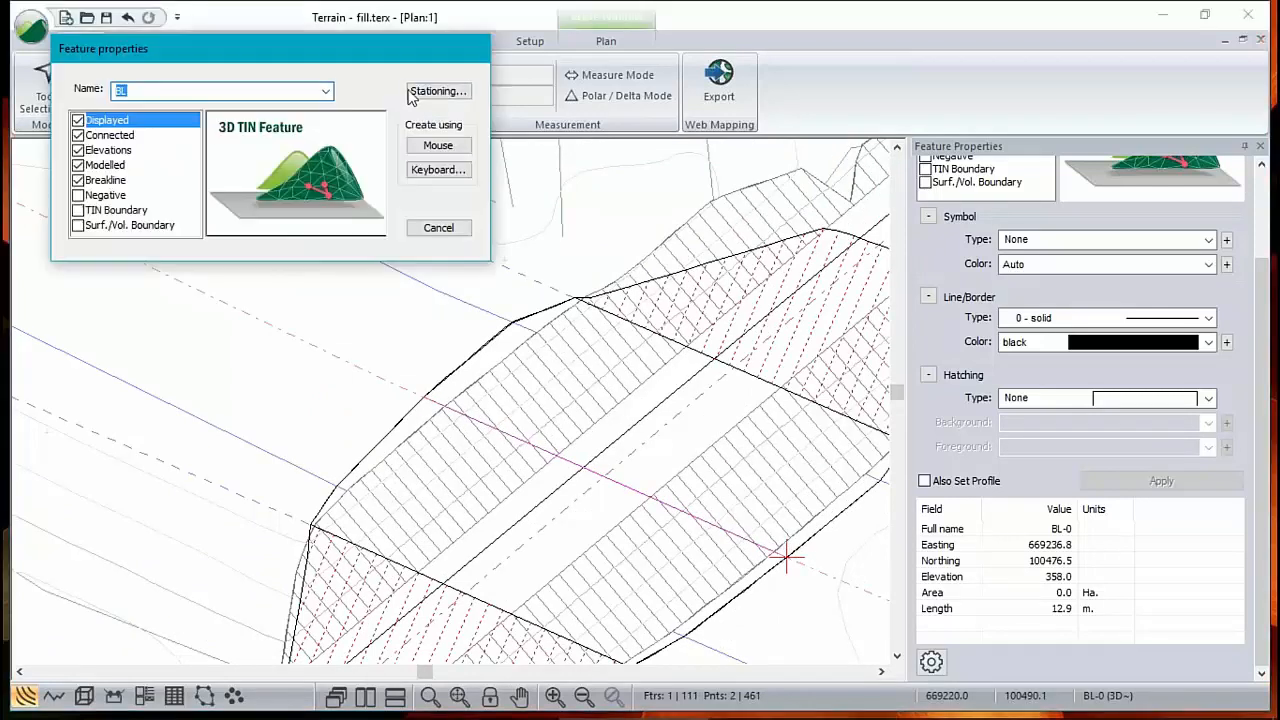
left_click(438, 145)
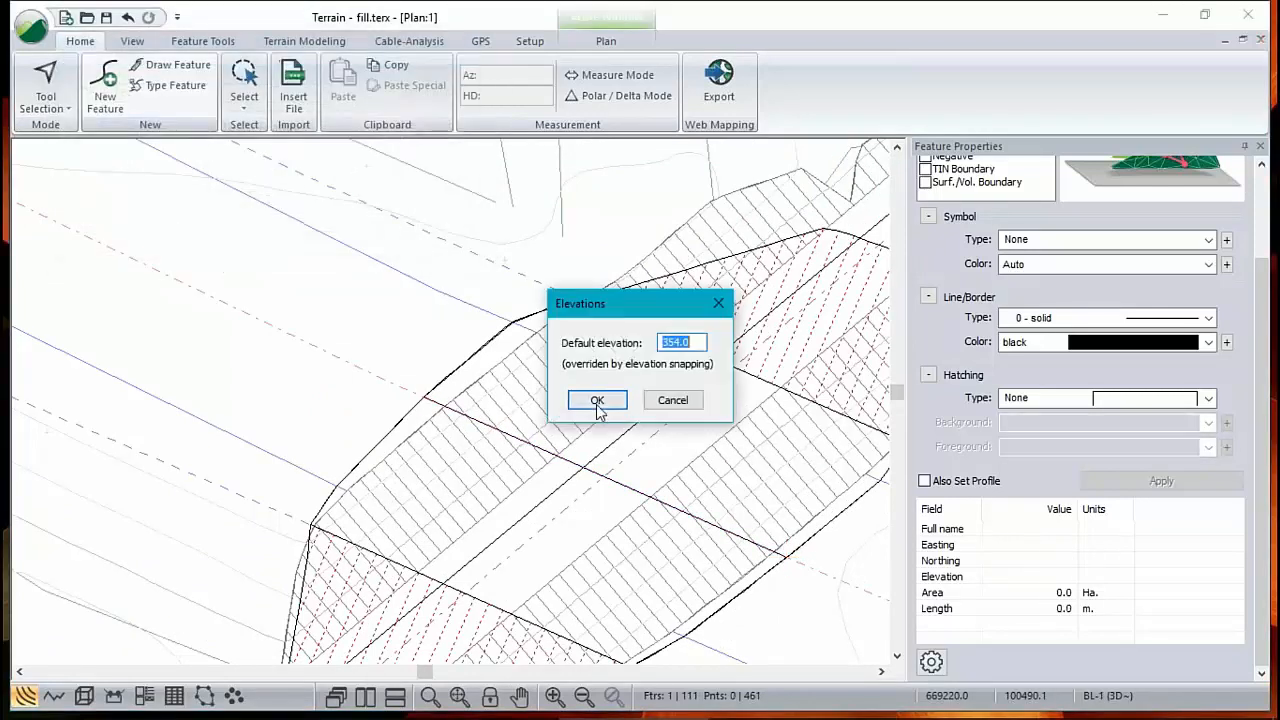
left_click(597, 400)
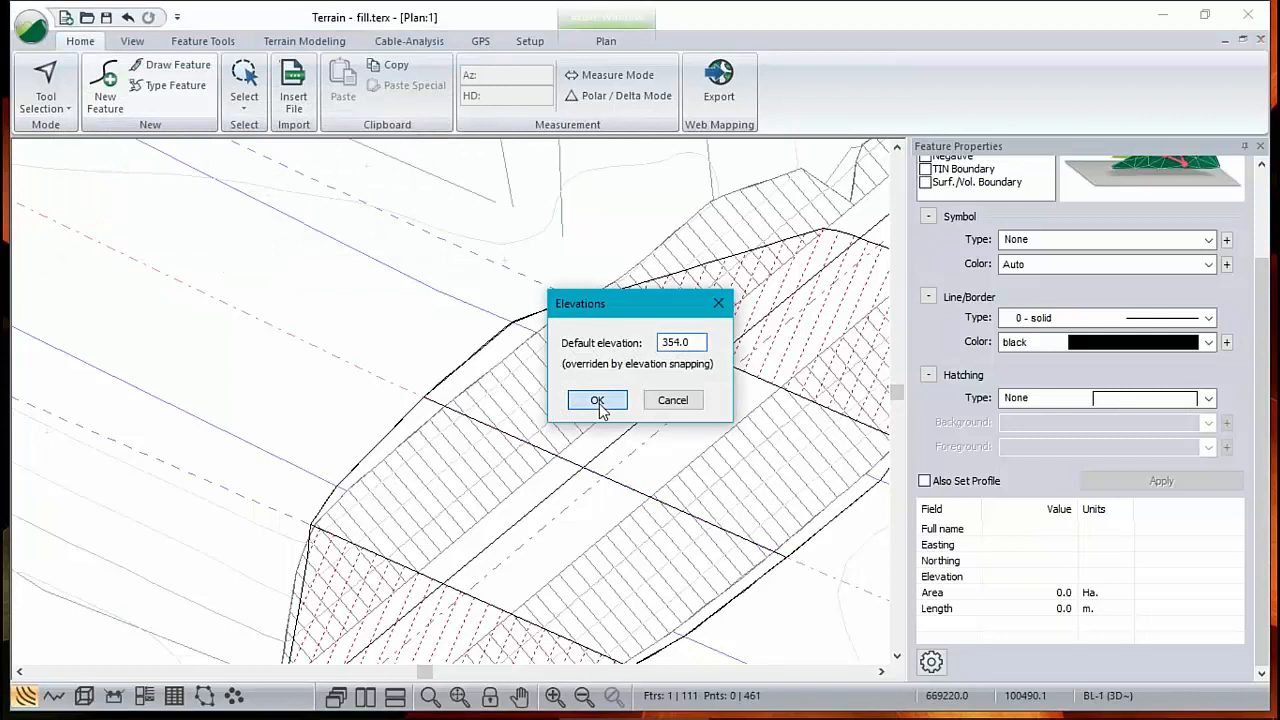
left_click(511, 320)
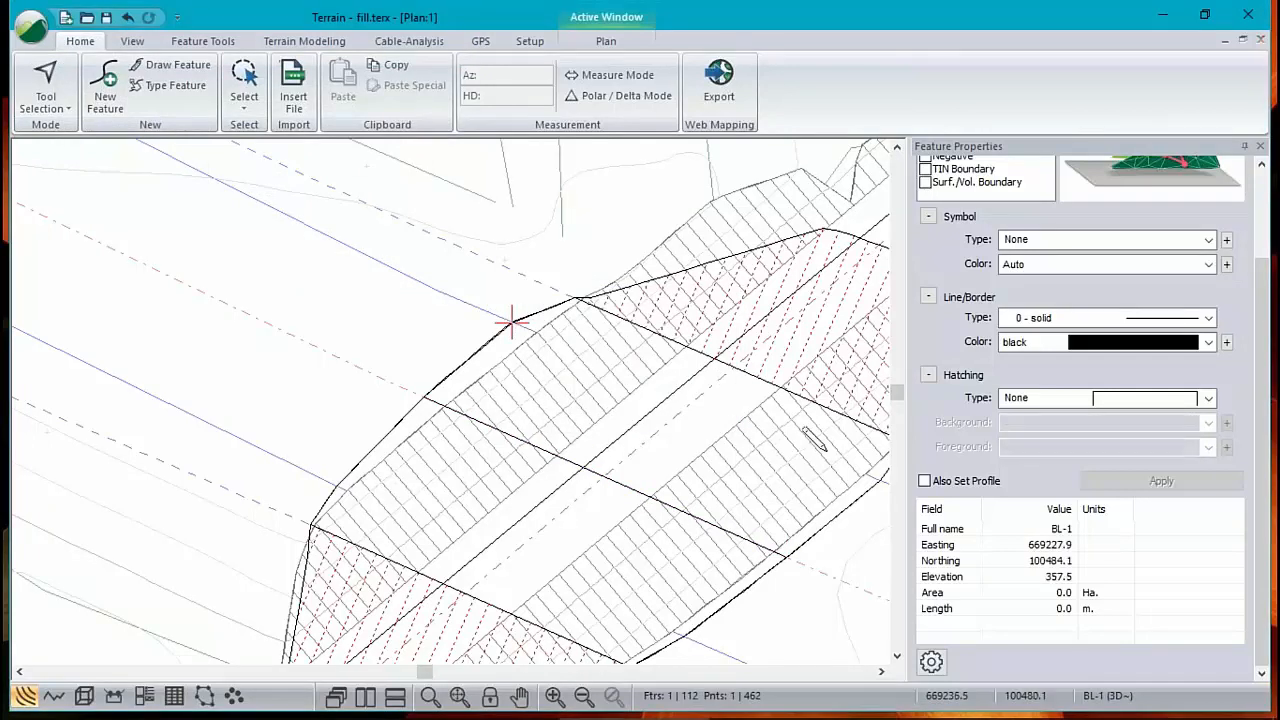
left_click(880, 480)
Draw a third BL breakline across the fill along the road's southwest edge line, about 12.3 m long, with default elevation 354.0
left_click(105, 82)
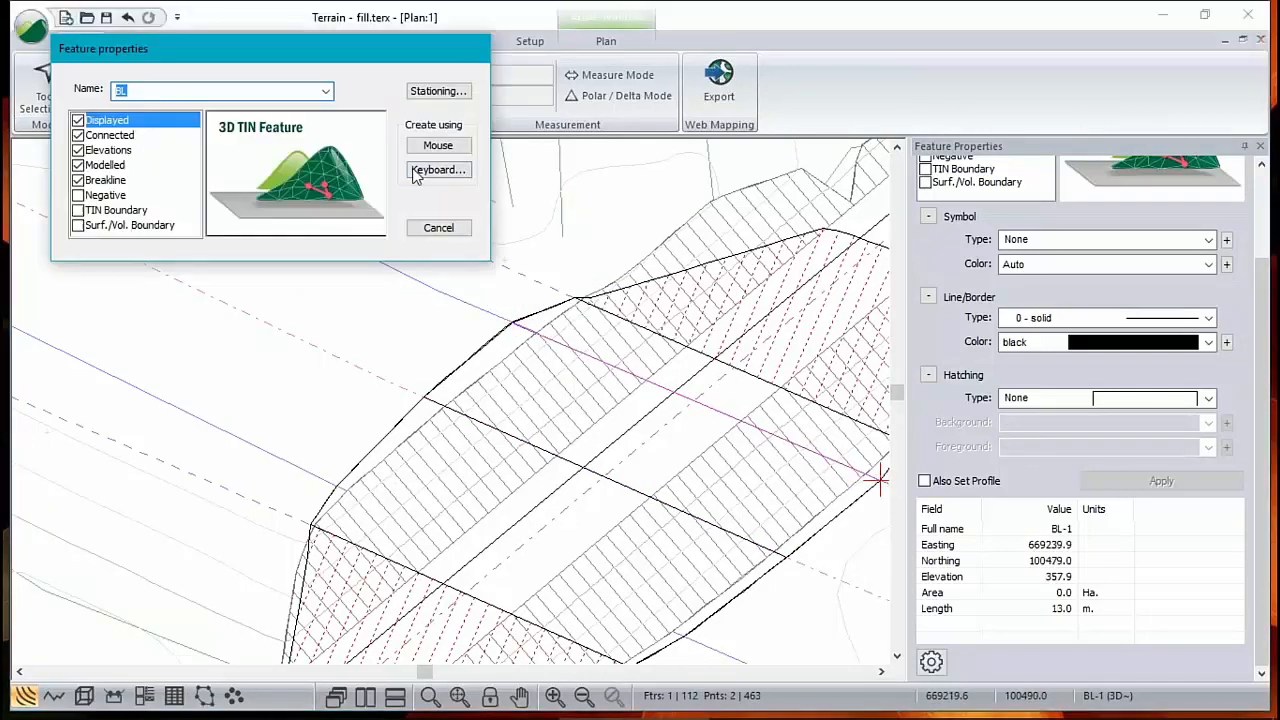
left_click(438, 145)
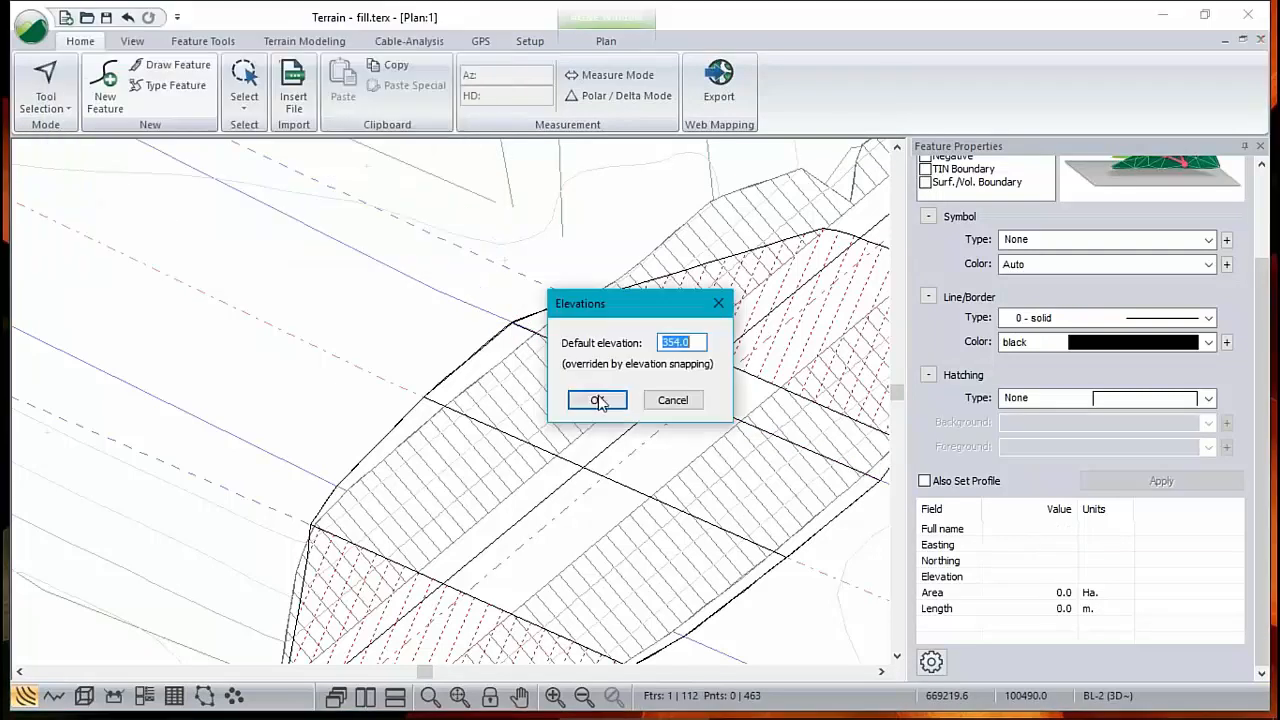
left_click(597, 400)
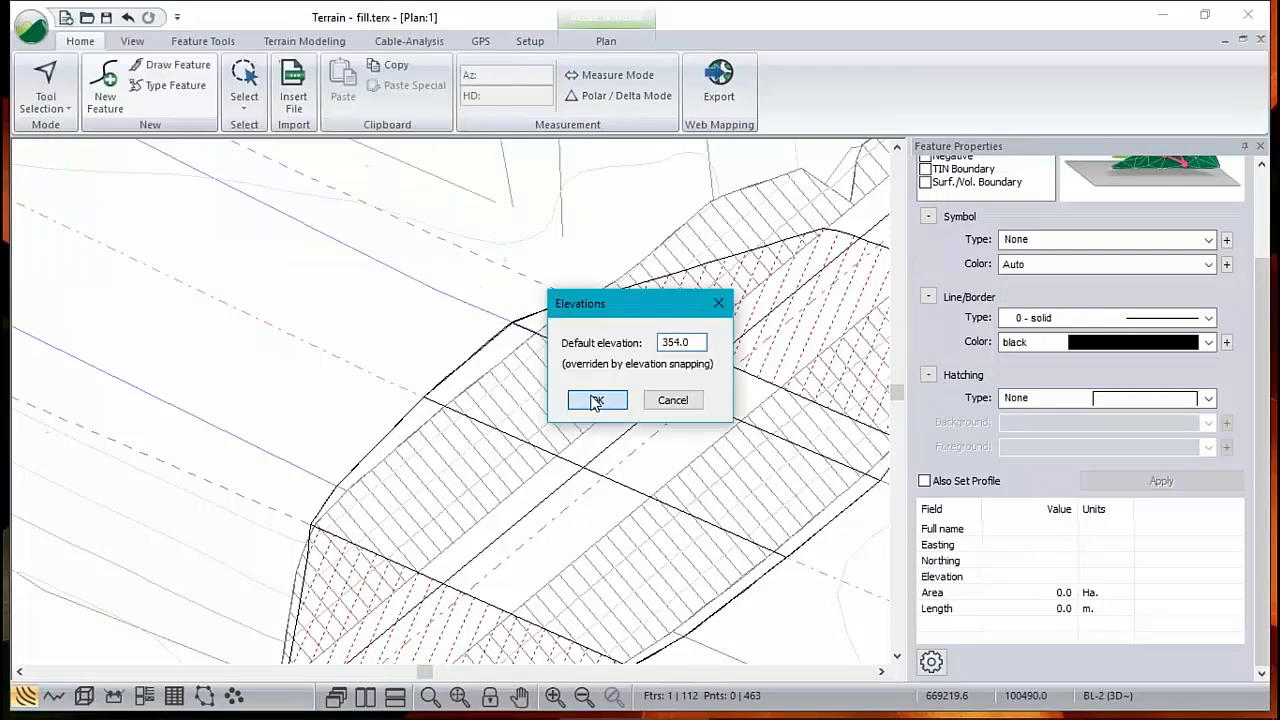
left_click(336, 485)
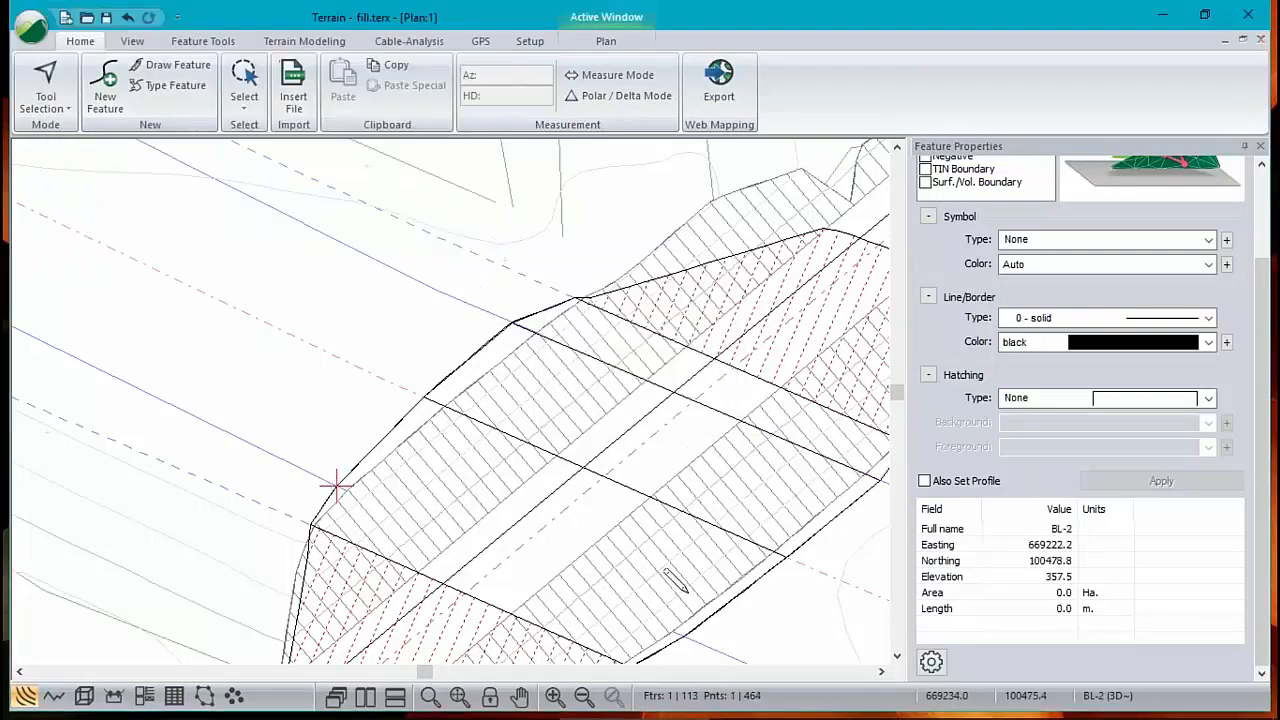
left_click(684, 634)
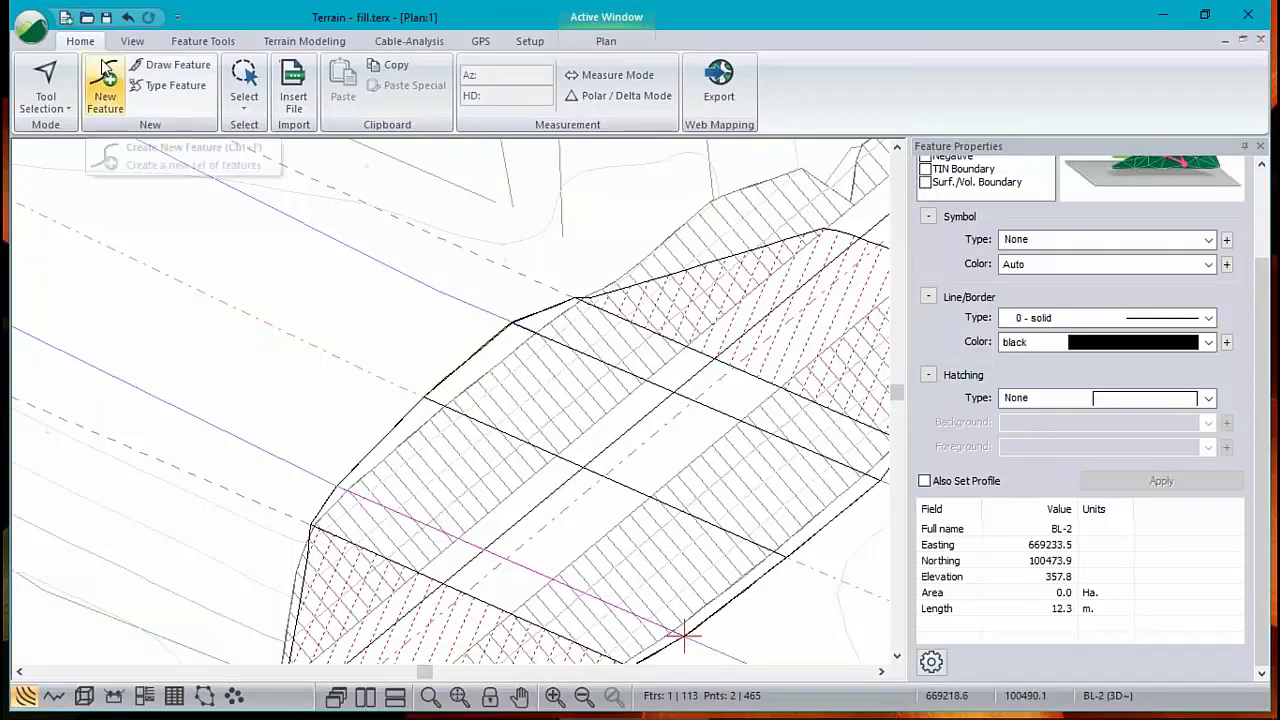
Regenerate the fill's TIN with the new breaklines and check the section's profile
left_click(304, 41)
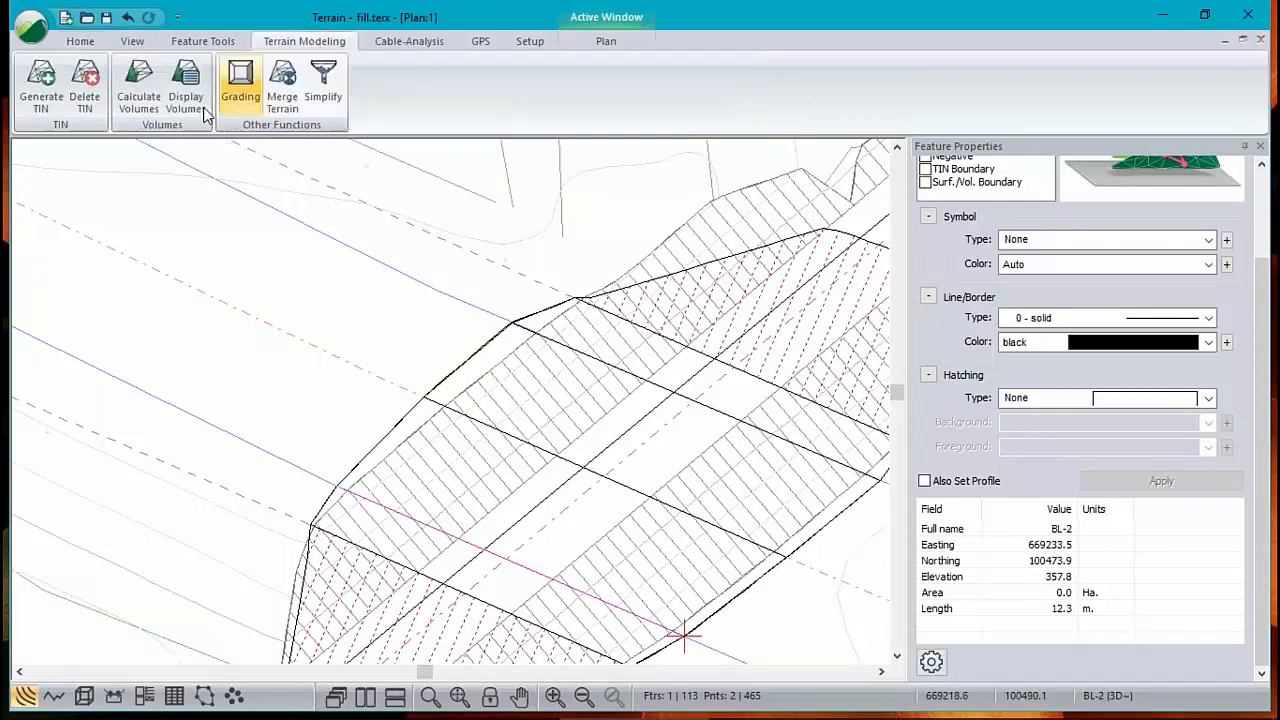
left_click(45, 95)
left_click(657, 560)
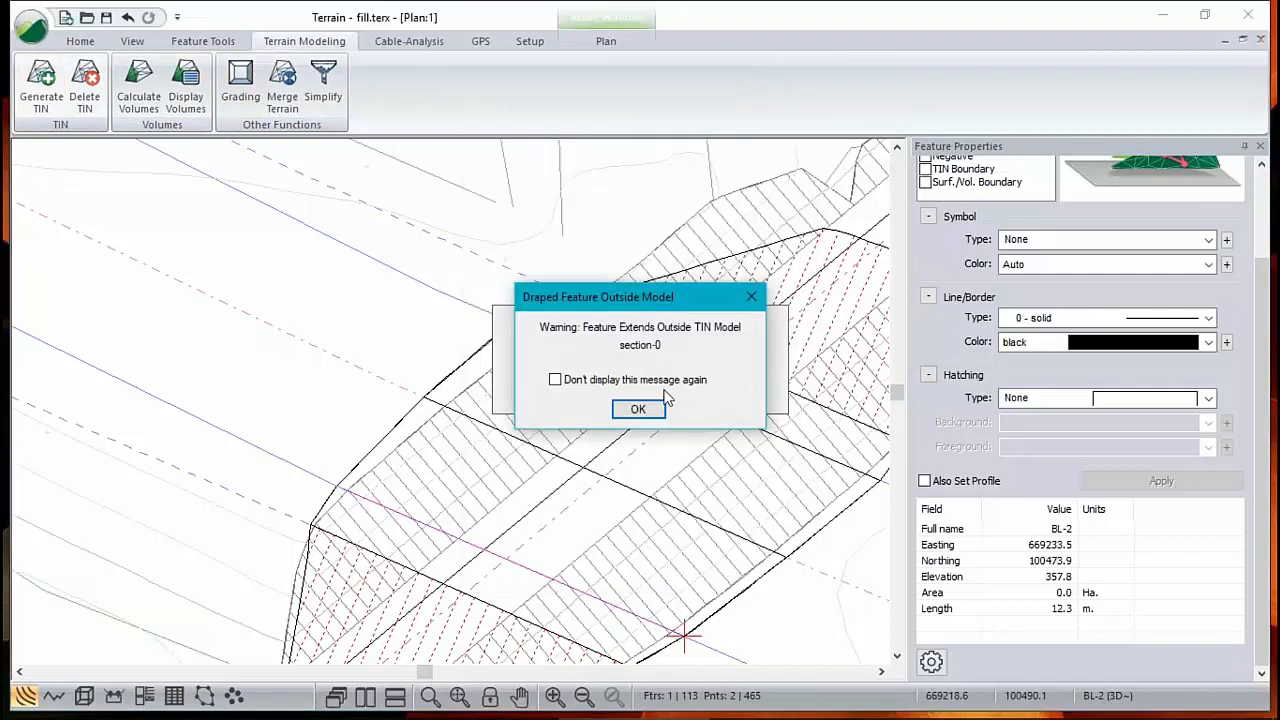
left_click(634, 406)
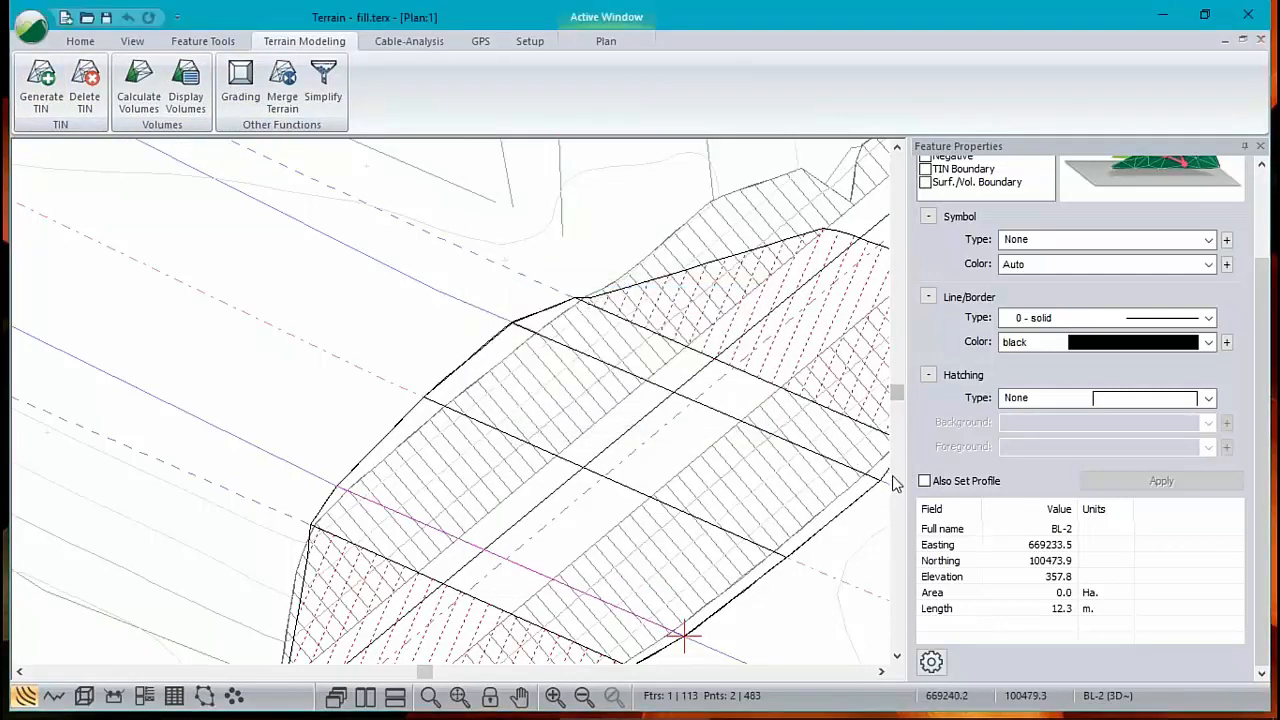
left_click(54, 697)
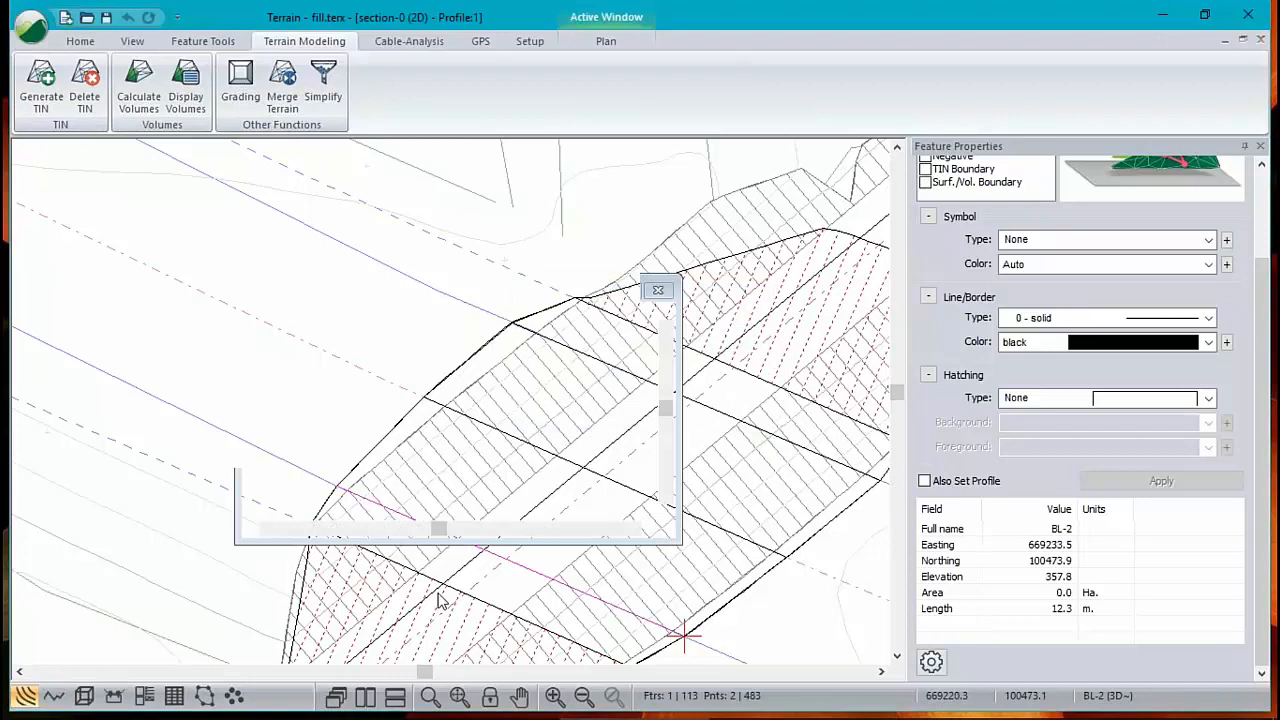
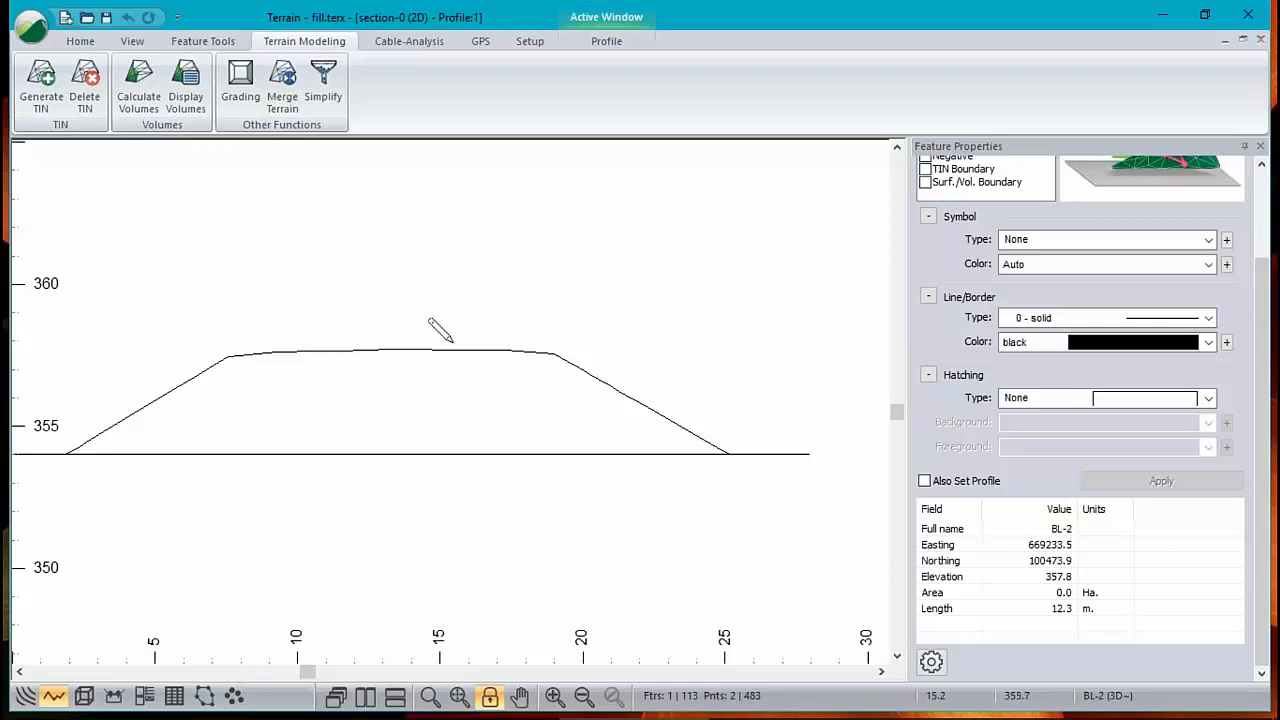
Calculate the volumes between the fill.terx and OG+exc.terx surfaces and review the report
left_click(139, 85)
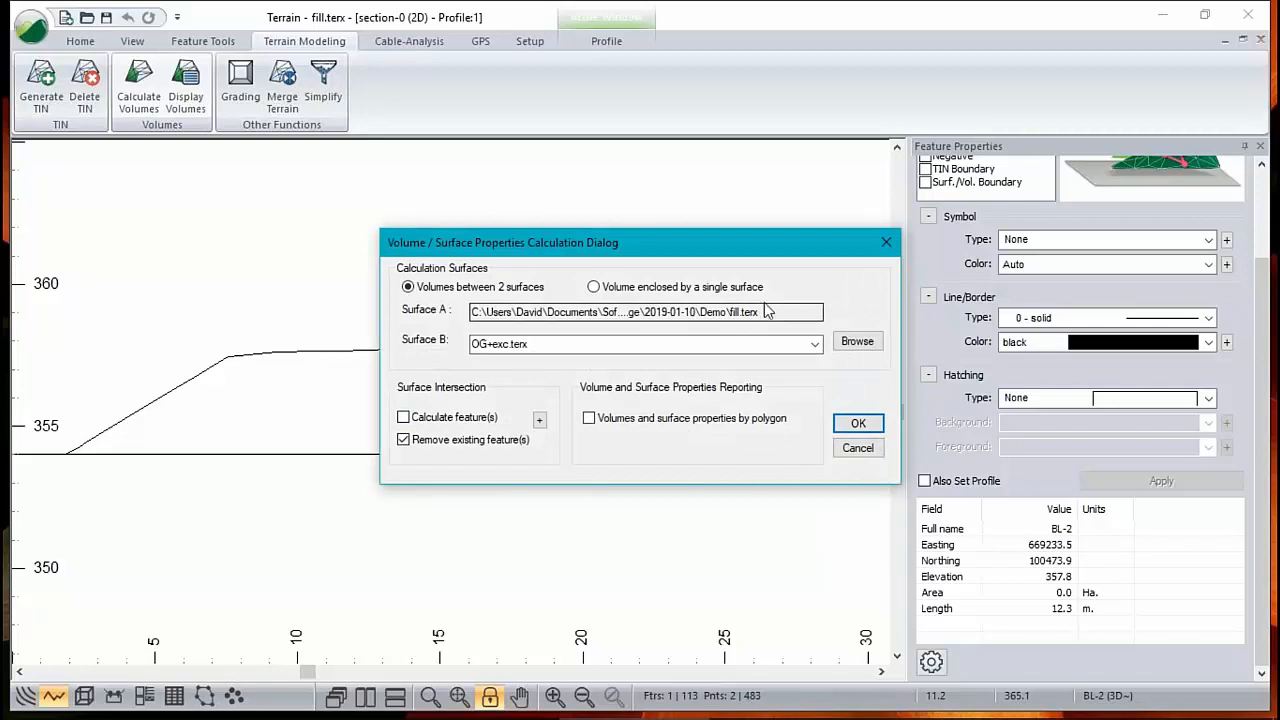
left_click(858, 423)
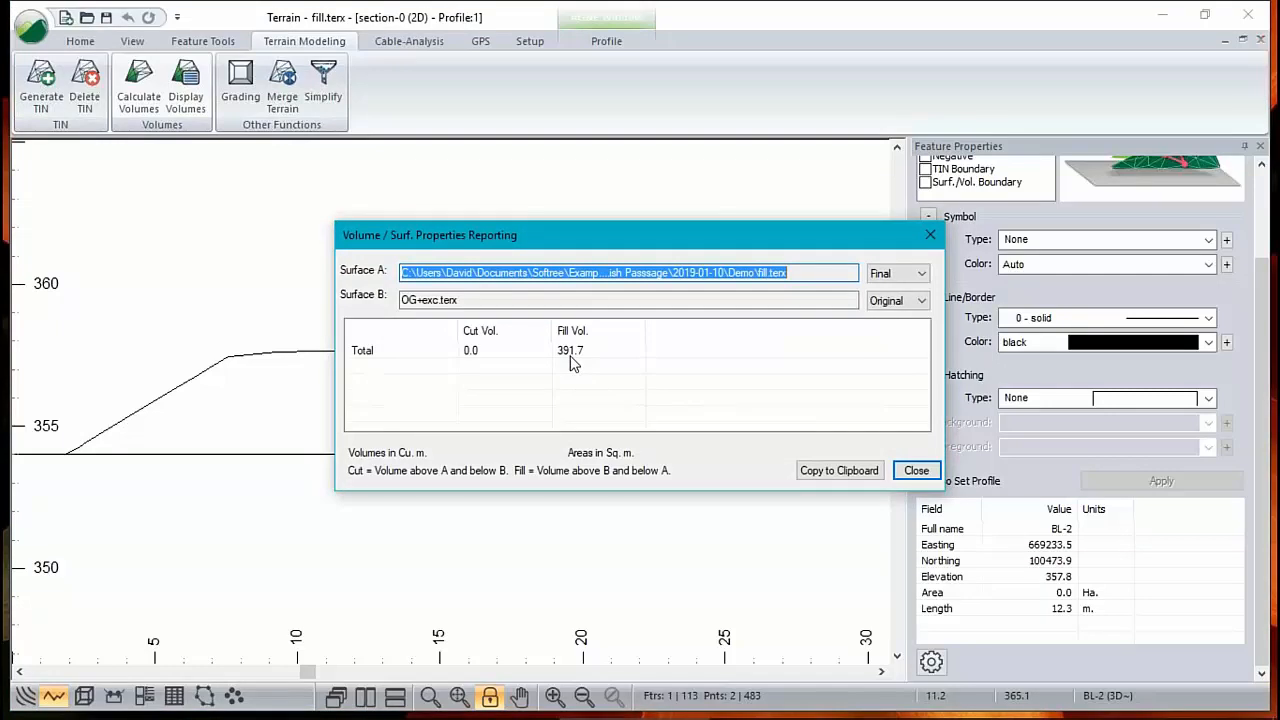
left_click(910, 472)
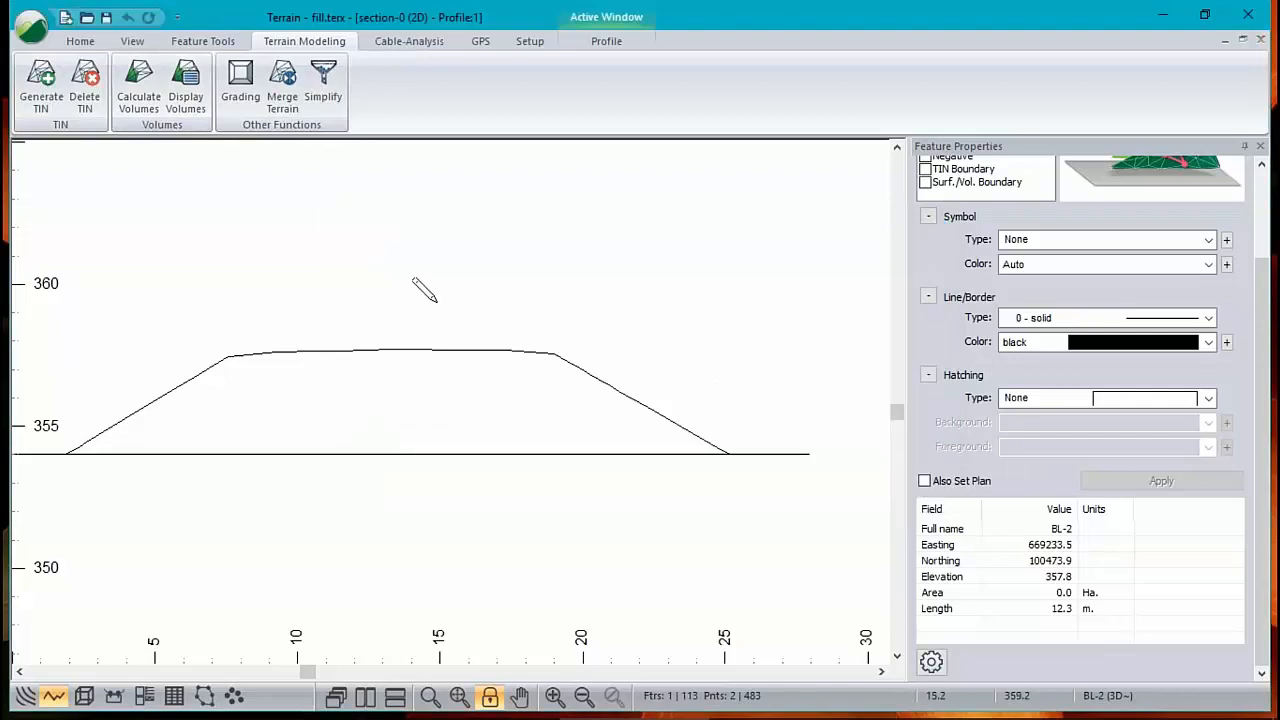
Return to the plan view and look over the whole fill with its breaklines
left_click(22, 698)
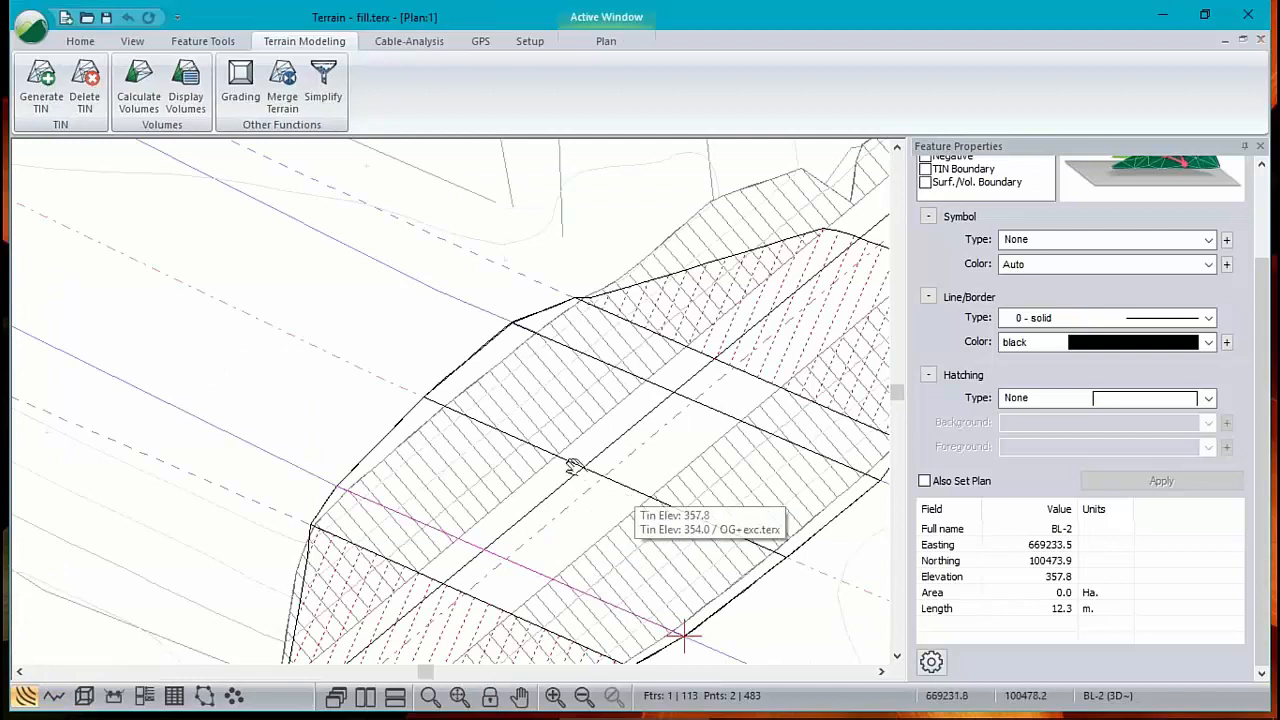
middle_click_drag(627, 502, 521, 426)
mouse_move(771, 471)
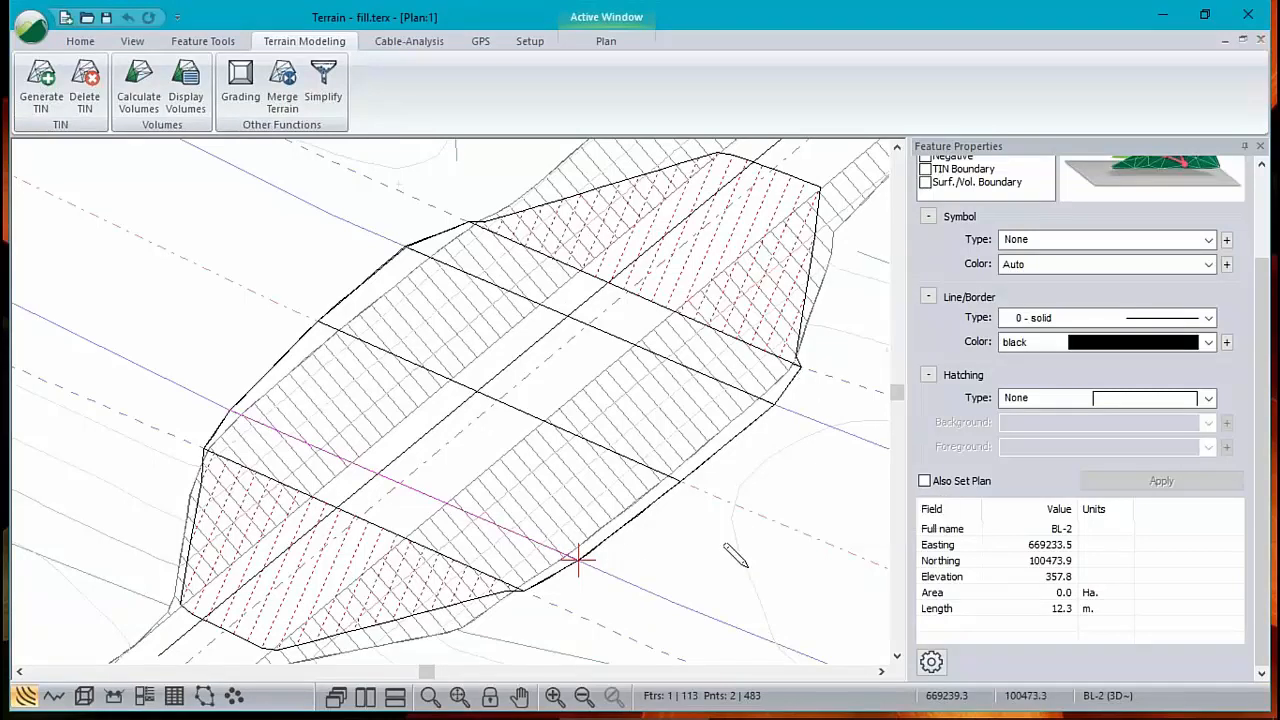
mouse_move(749, 536)
mouse_move(701, 558)
left_click(178, 88)
Create a new terrain model and save it as box.terx in the Demo folder
left_click(31, 28)
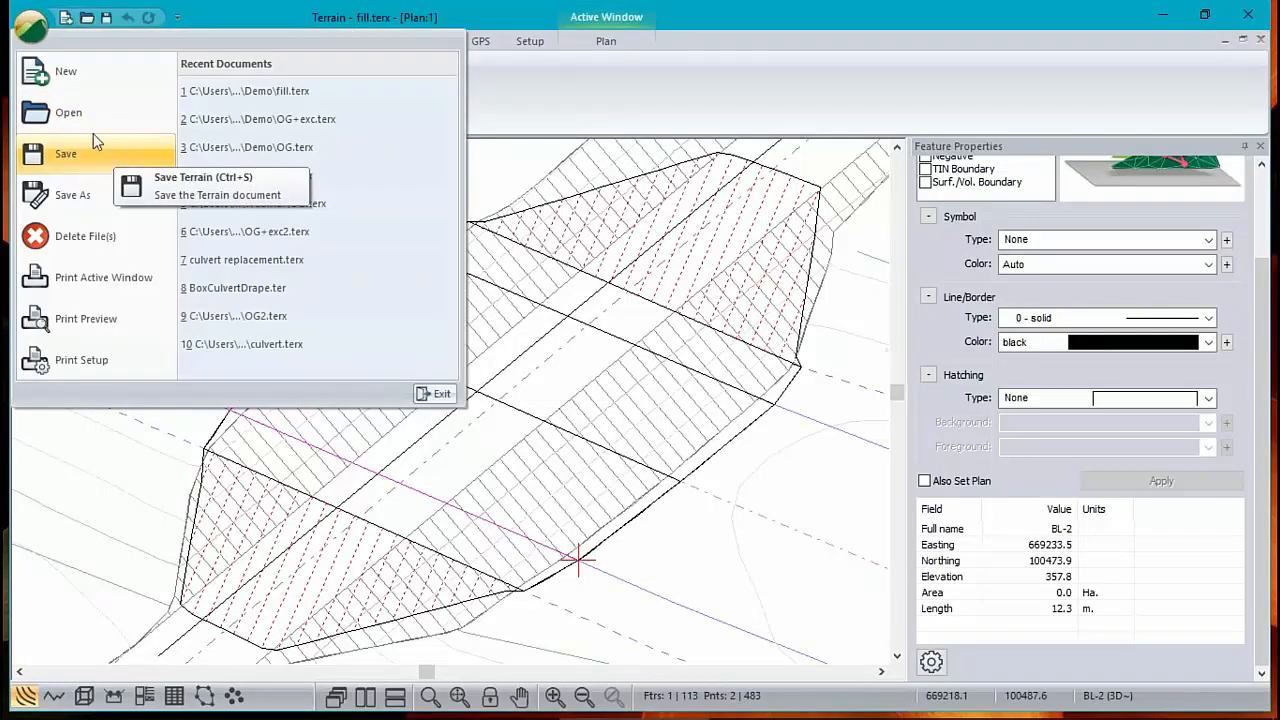
left_click(76, 75)
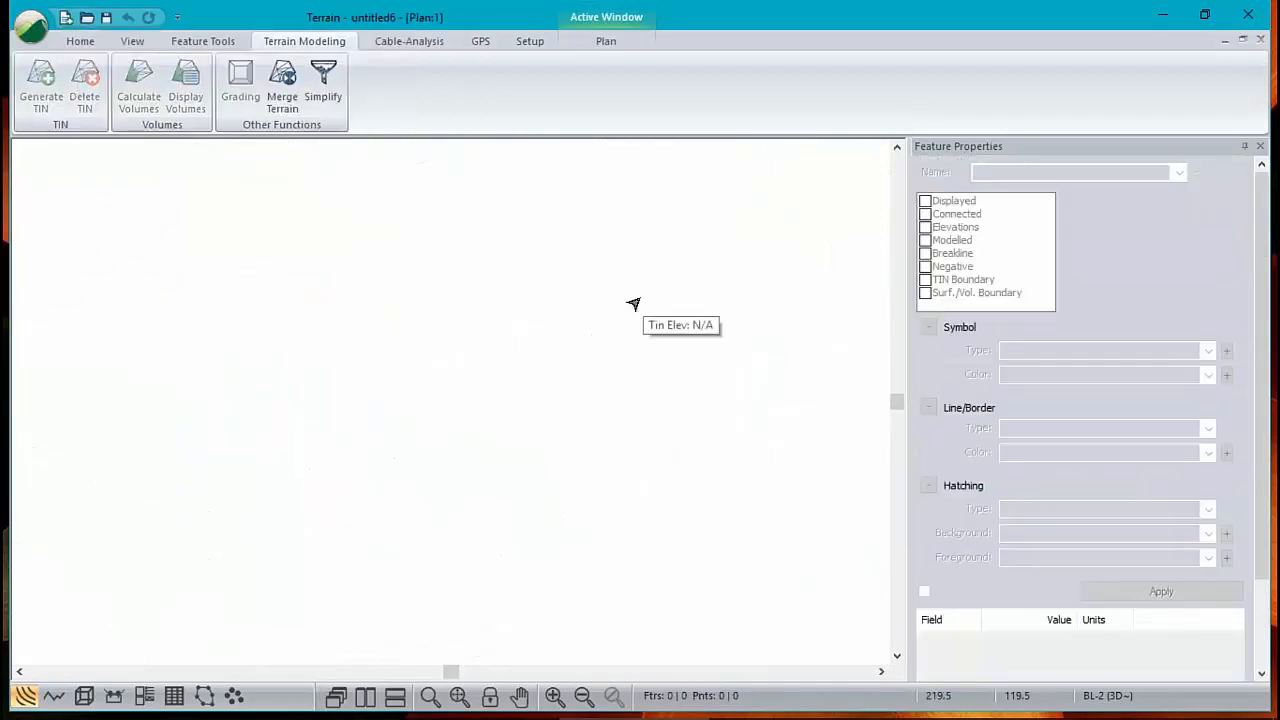
left_click(31, 27)
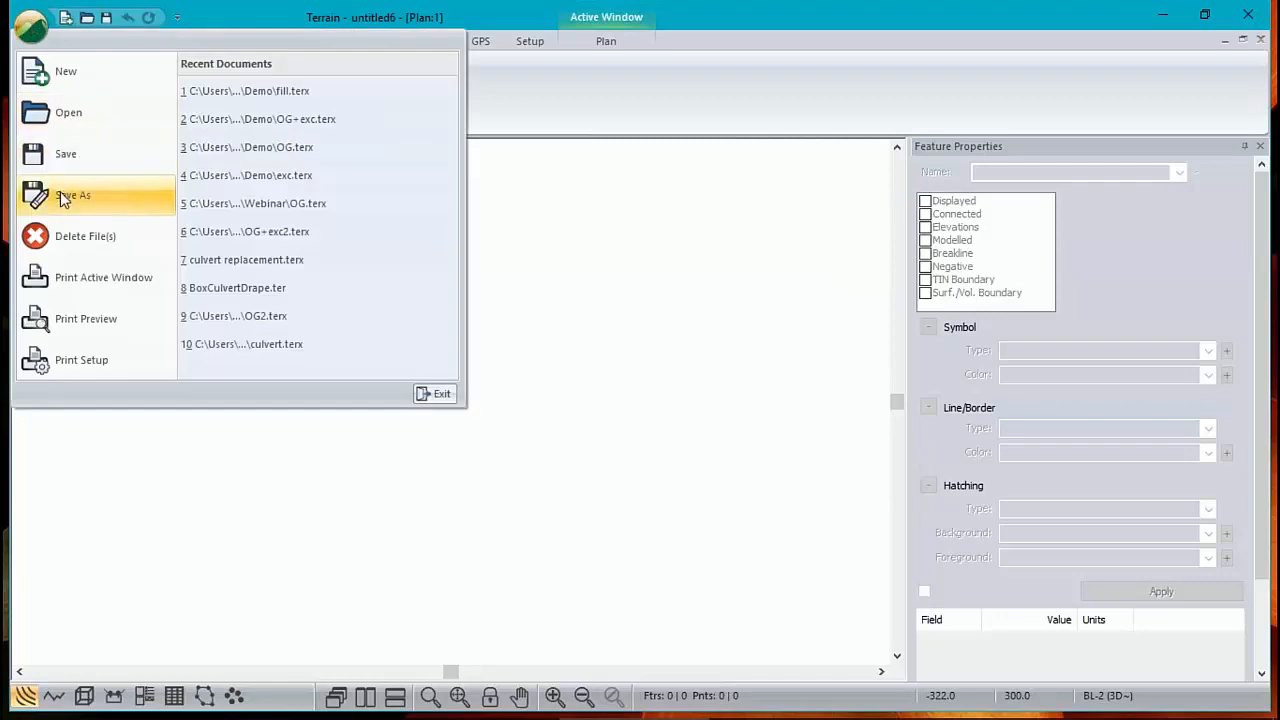
left_click(62, 195)
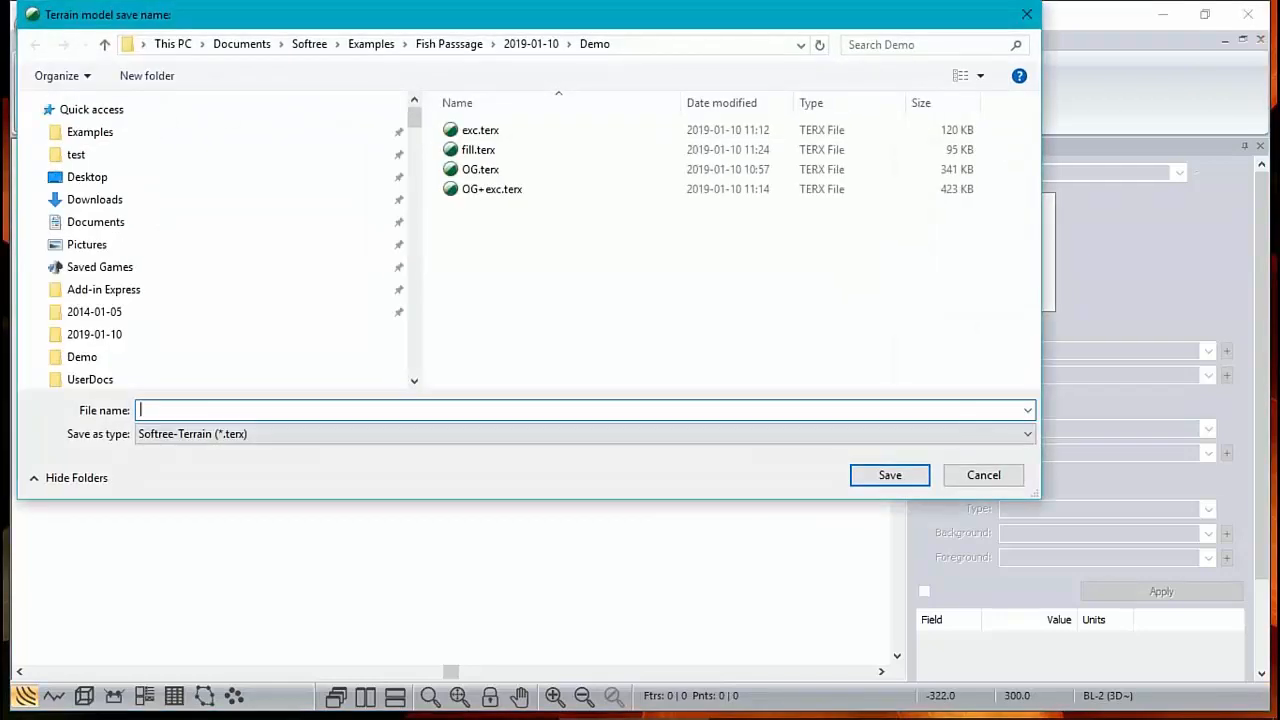
type("box")
left_click(889, 475)
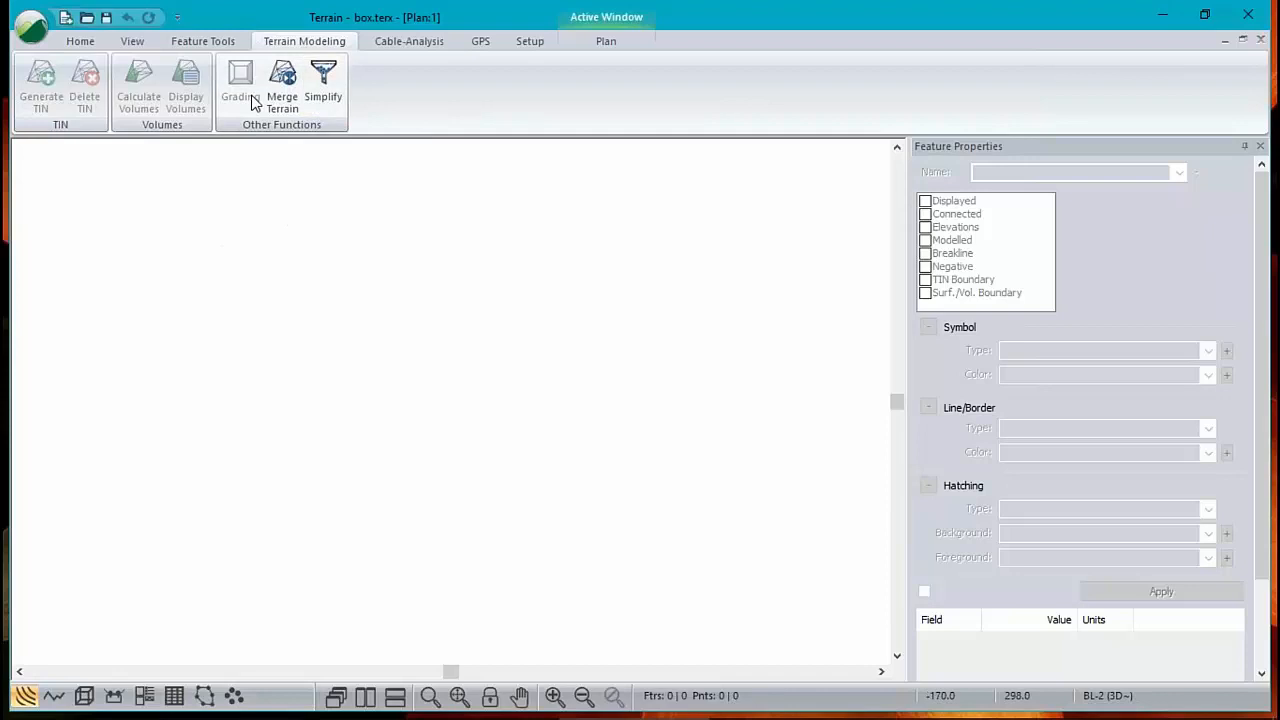
Add OG+exc.terx as a background of the box model's plan window
left_click(600, 41)
left_click(106, 85)
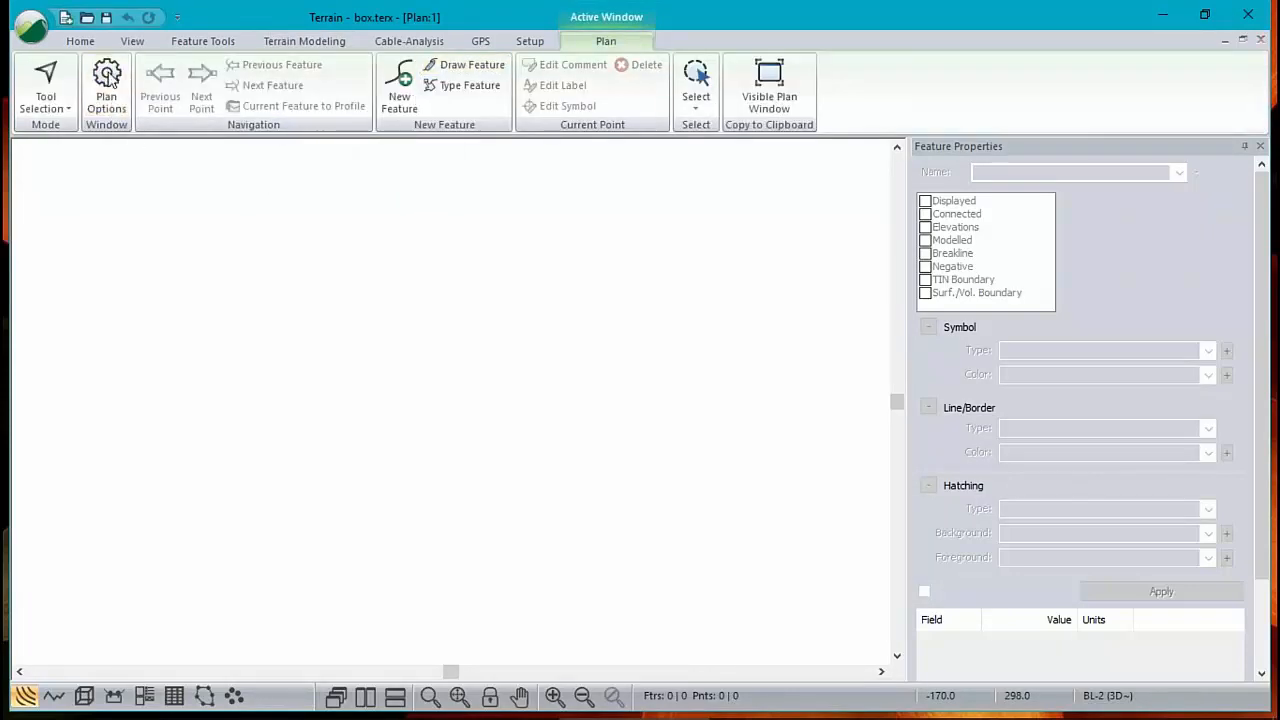
left_click(449, 157)
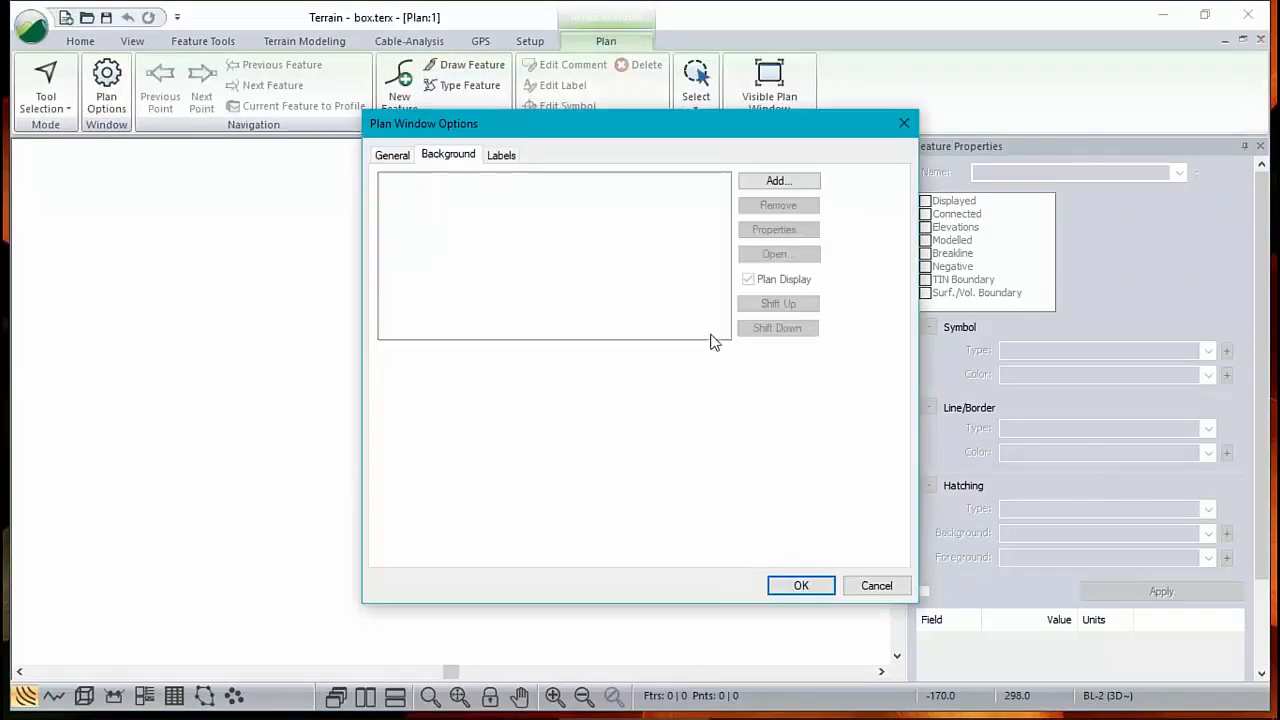
left_click(786, 186)
left_click(608, 346)
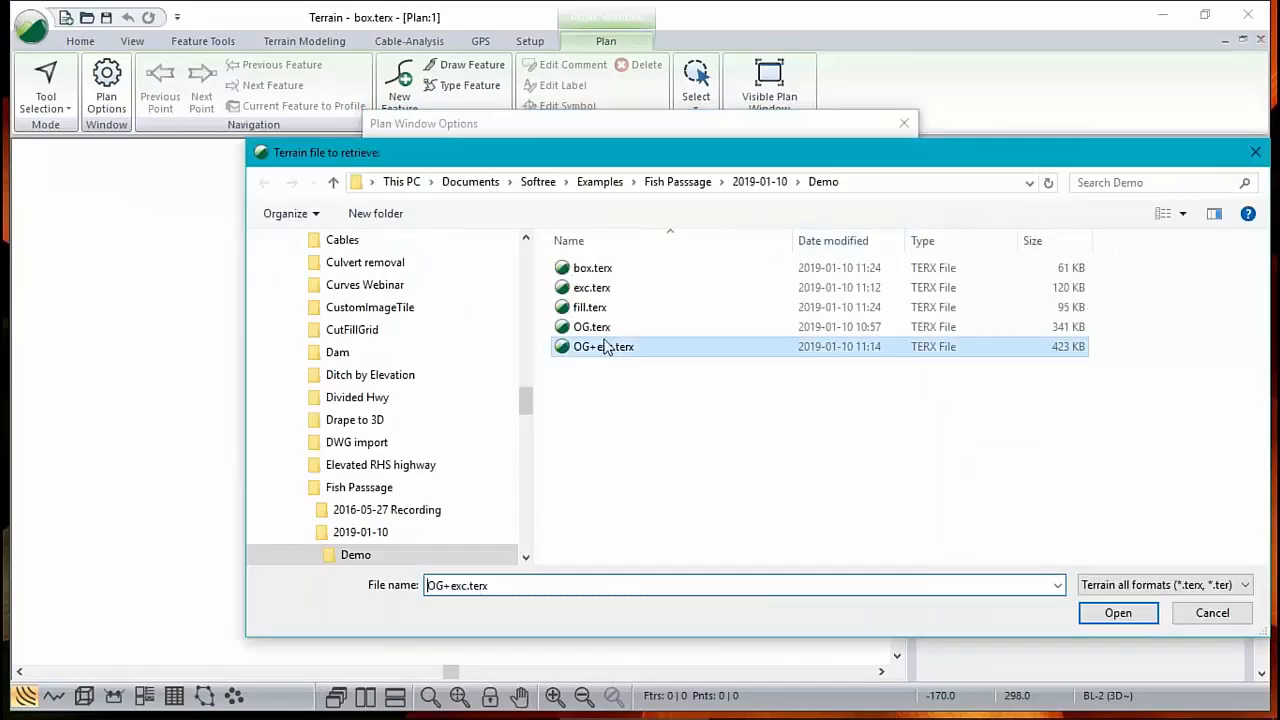
left_click(1118, 612)
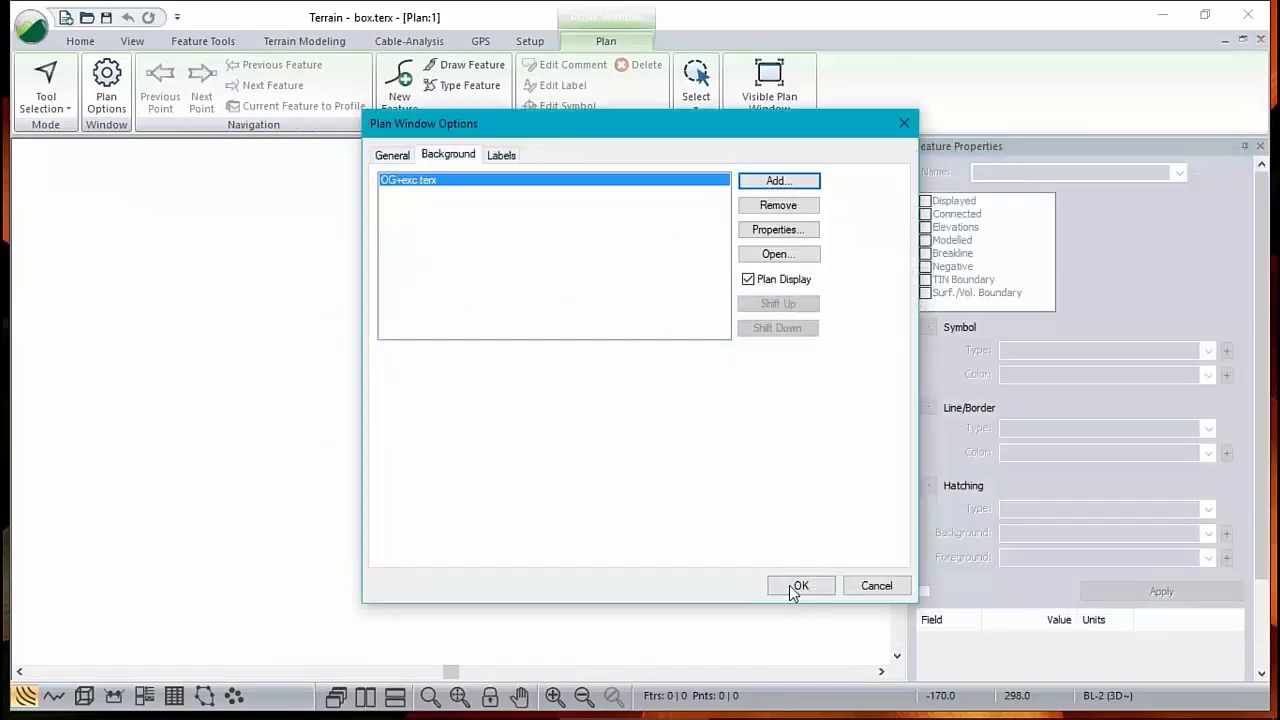
left_click(800, 587)
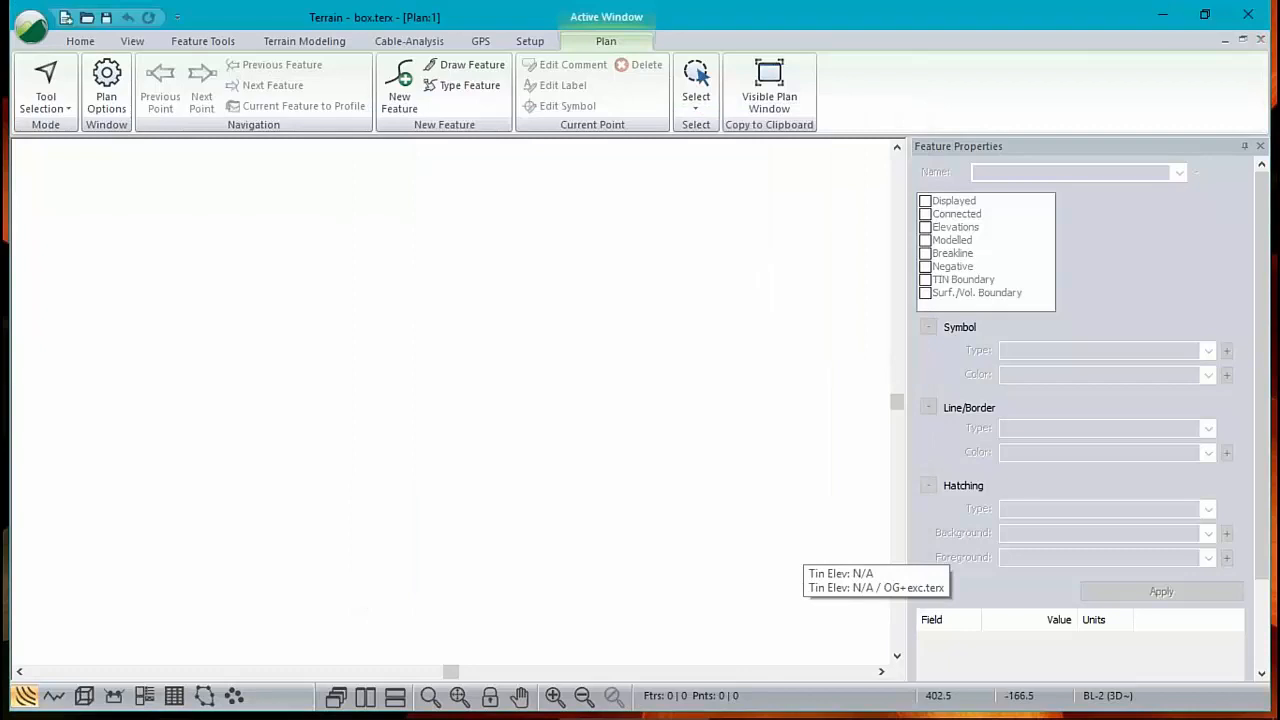
Turn on snapping for the OG+exc.terx background in the plan window's background display properties
left_click(459, 695)
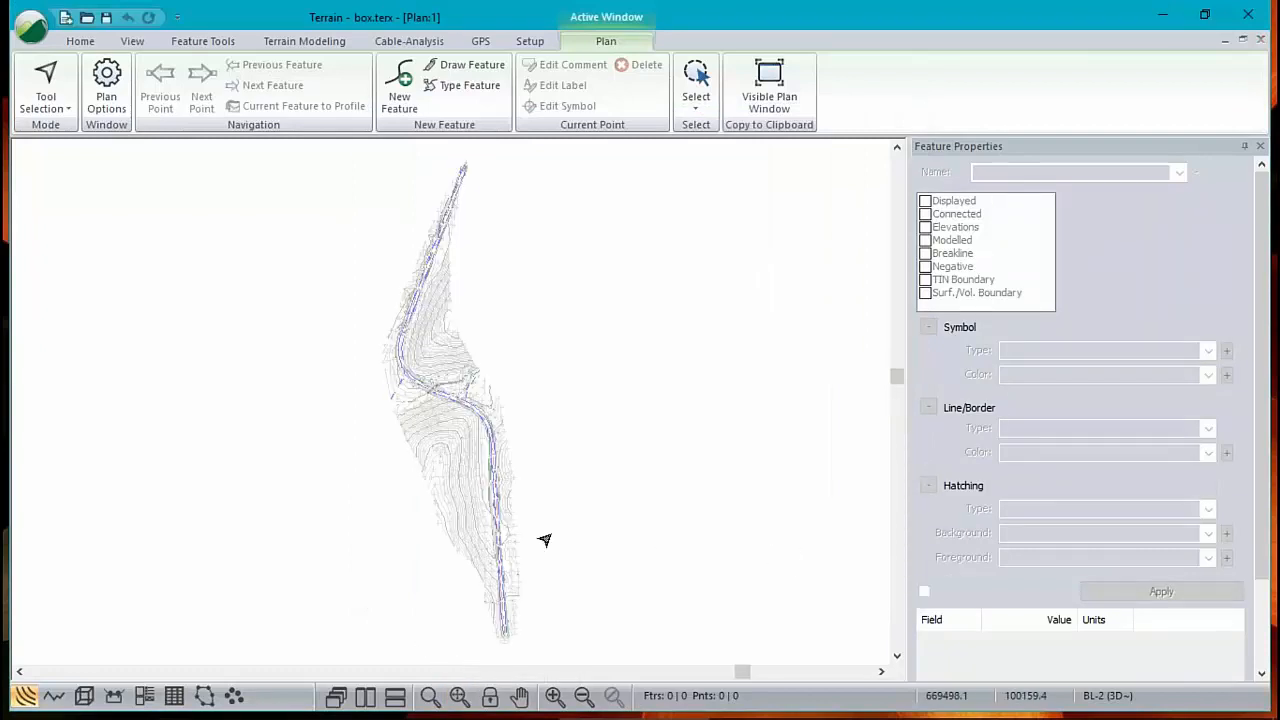
scroll(432, 401, "up", 5)
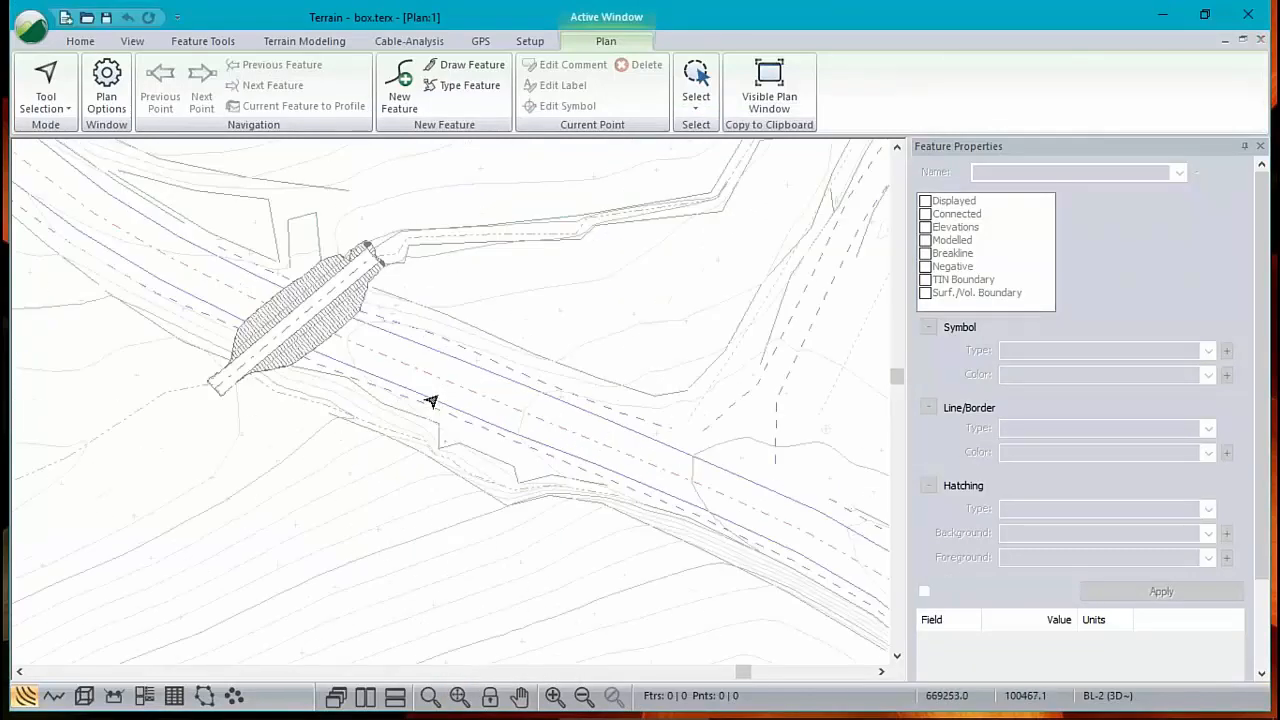
scroll(432, 401, "up", 1)
scroll(286, 335, "up", 1)
middle_click_drag(380, 249, 545, 321)
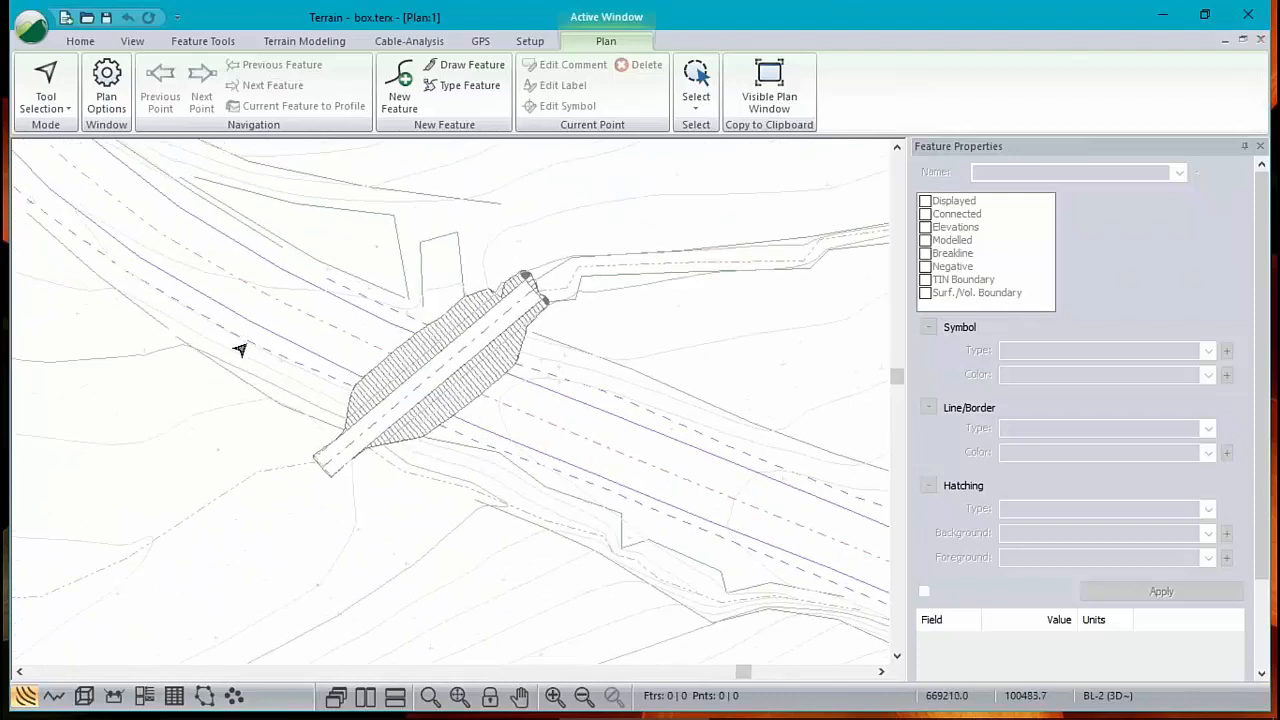
mouse_move(640, 400)
right_click(334, 285)
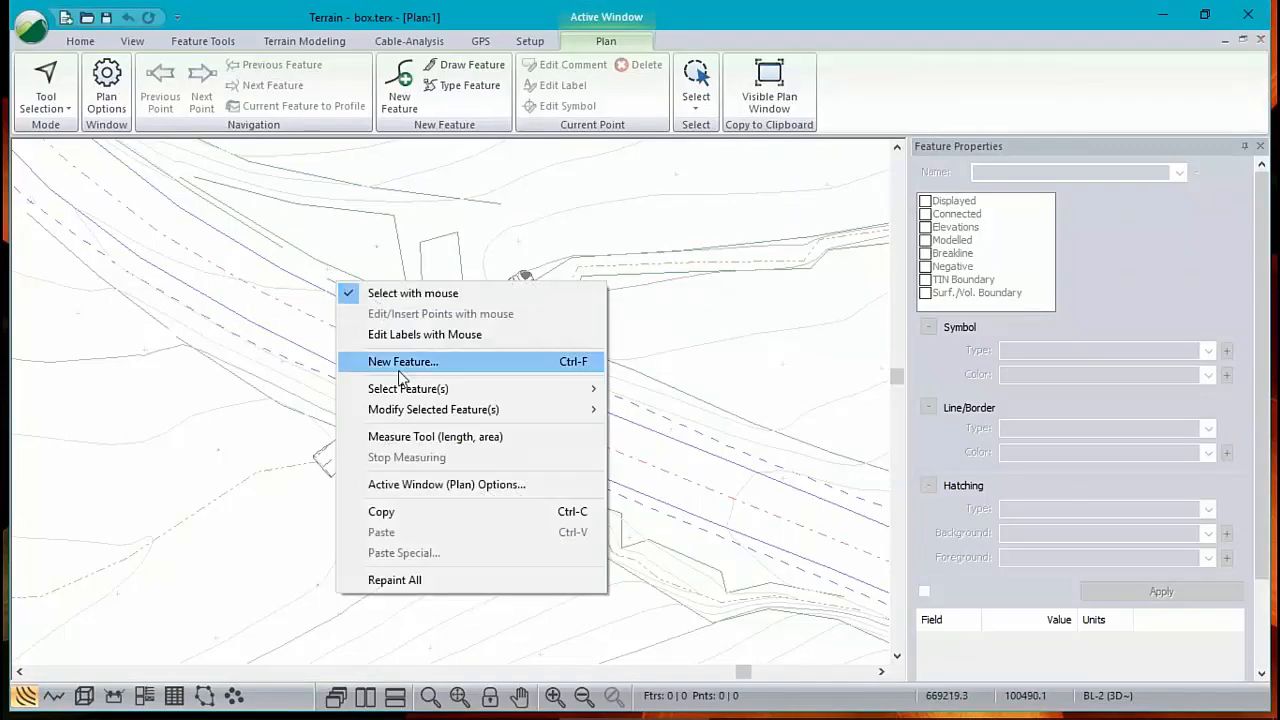
left_click(427, 485)
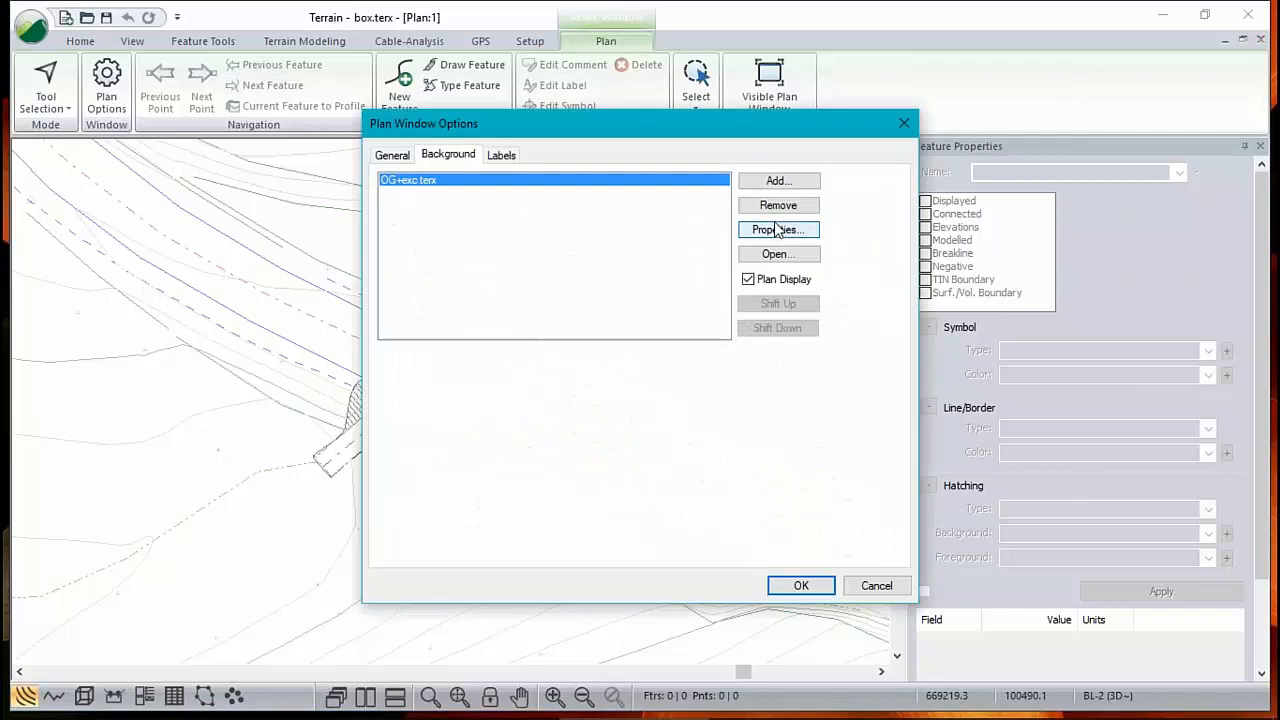
left_click(775, 231)
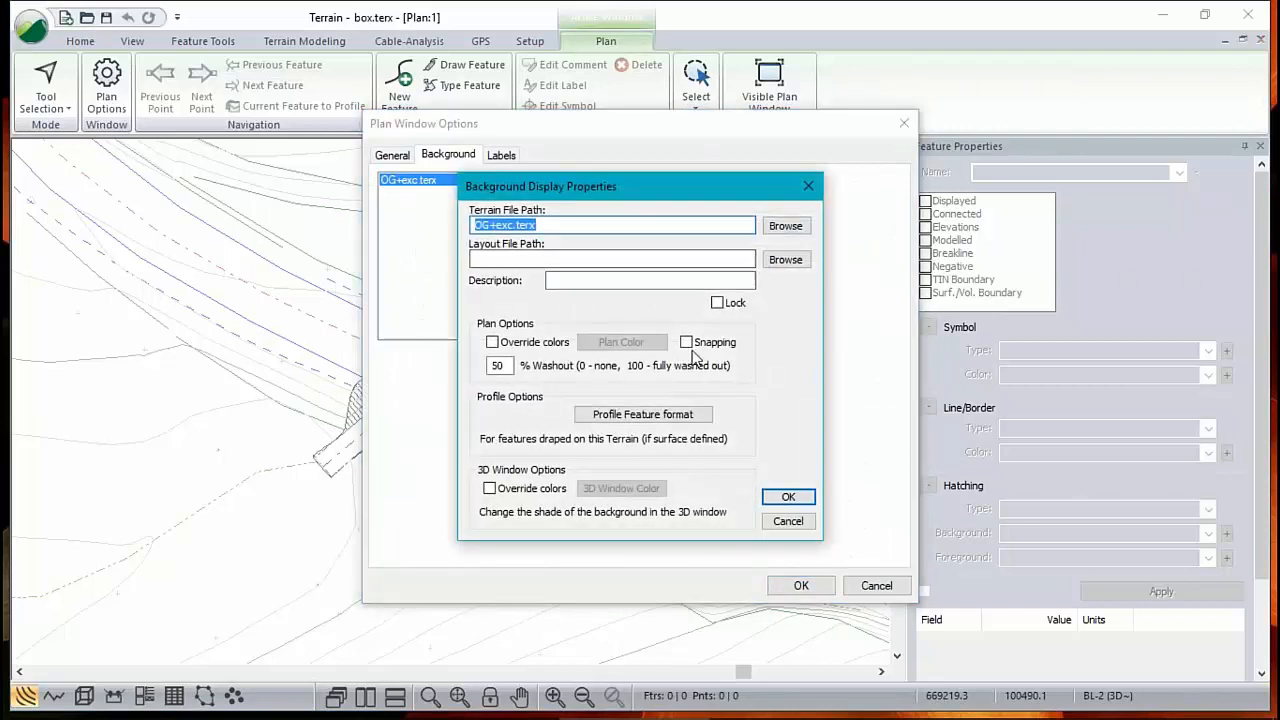
left_click(697, 344)
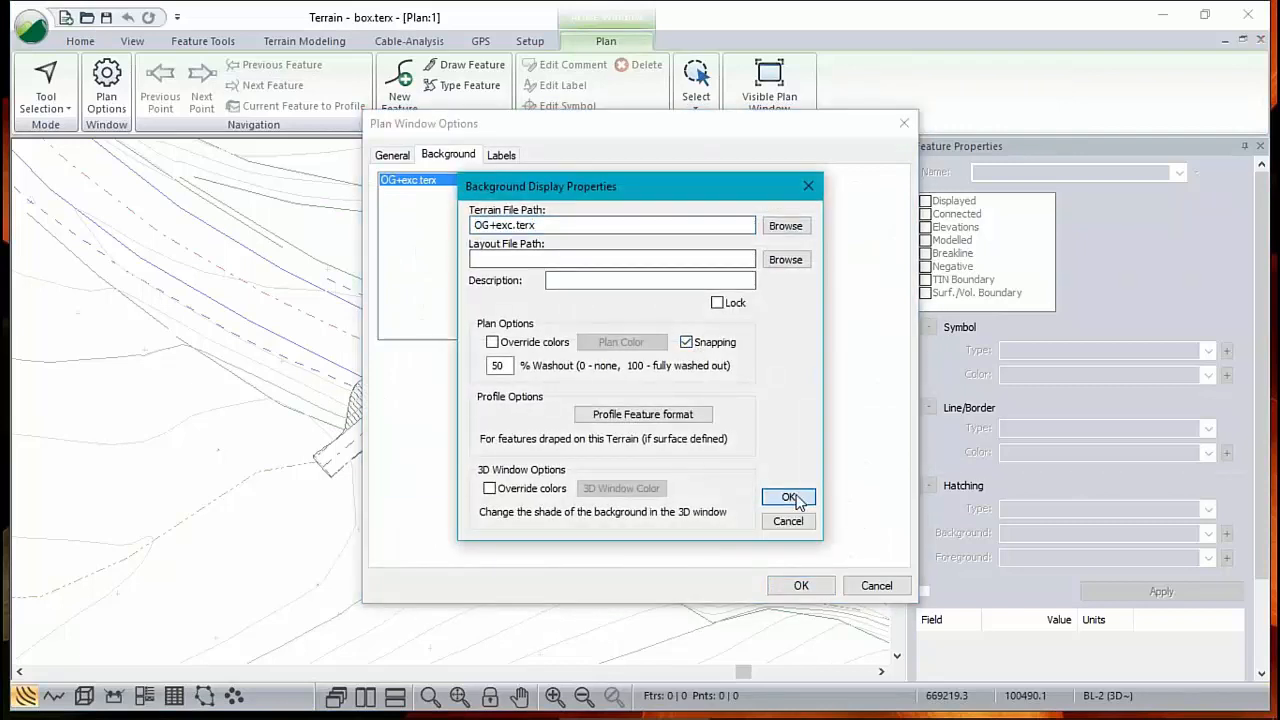
left_click(795, 499)
left_click(802, 586)
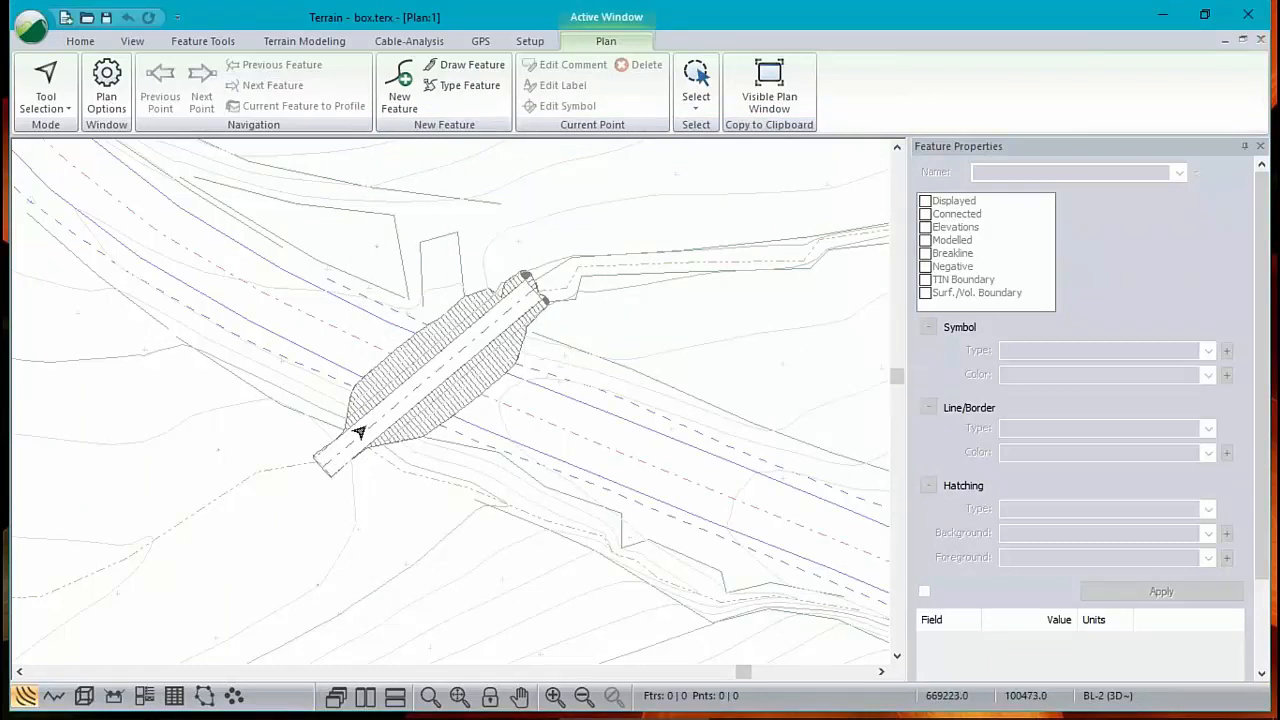
Create a new feature named box for mouse entry with a default elevation of 355.5
mouse_move(359, 431)
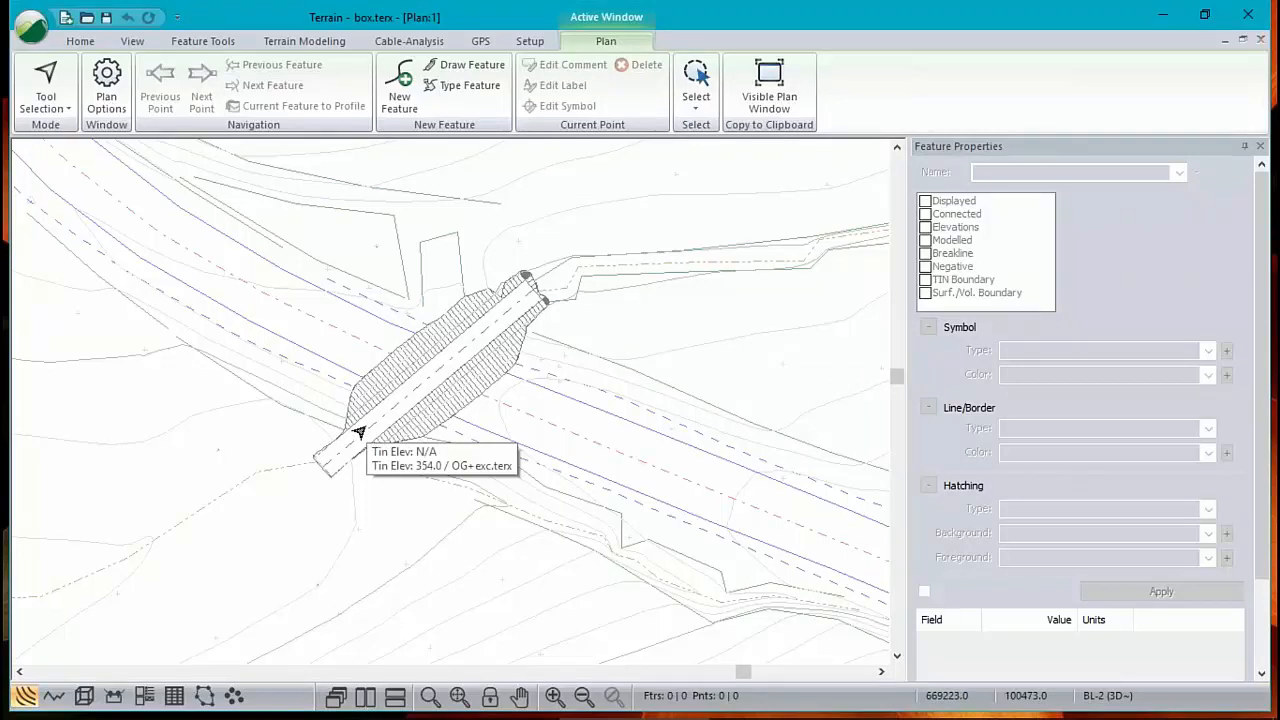
left_click(72, 42)
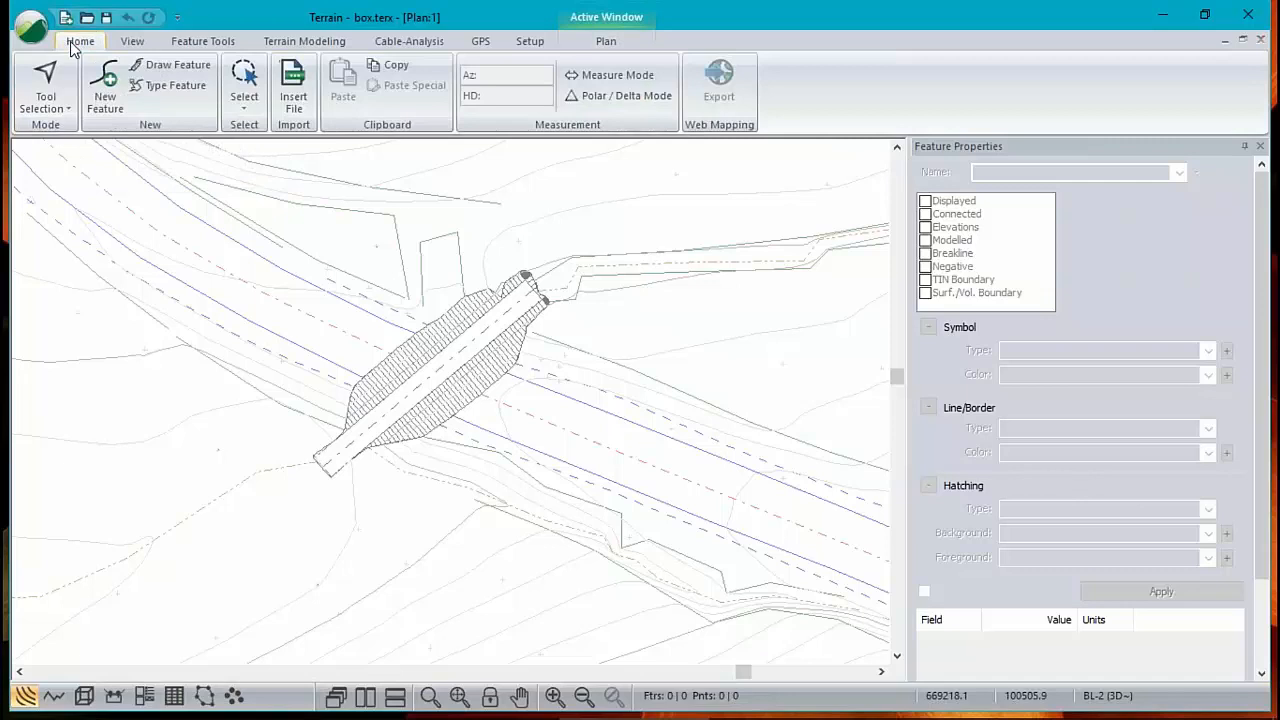
left_click(105, 92)
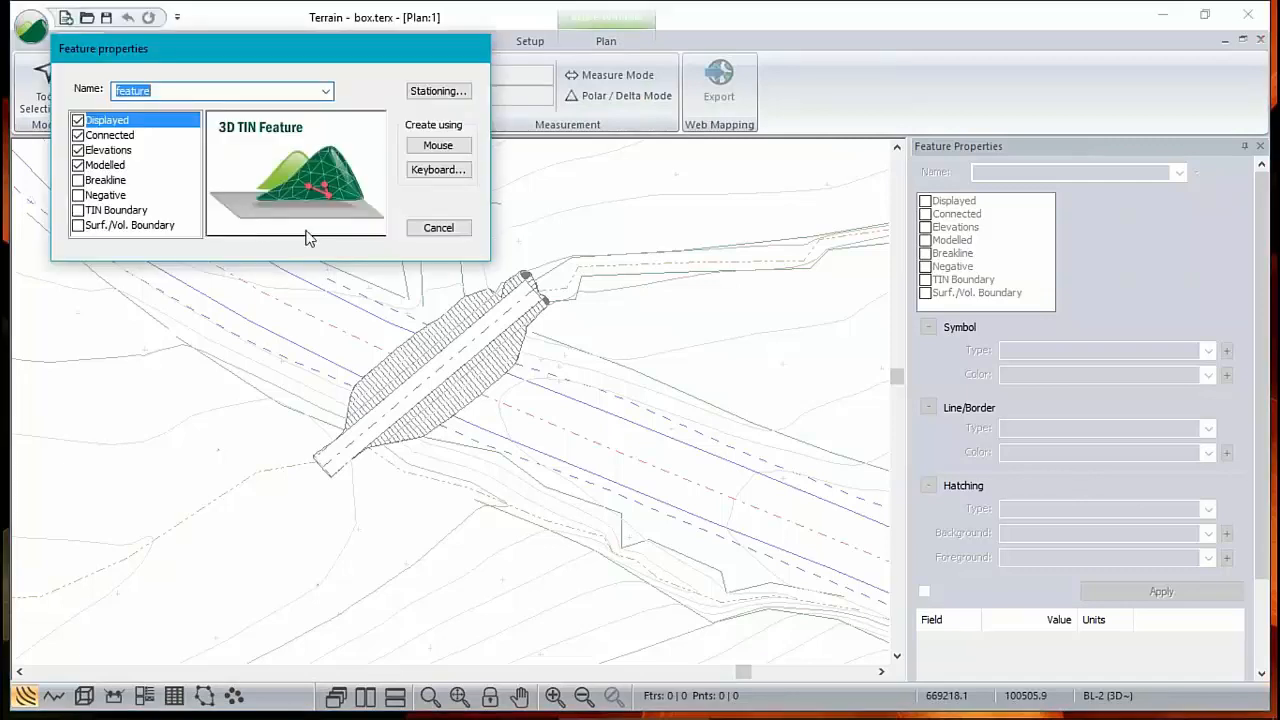
type("box")
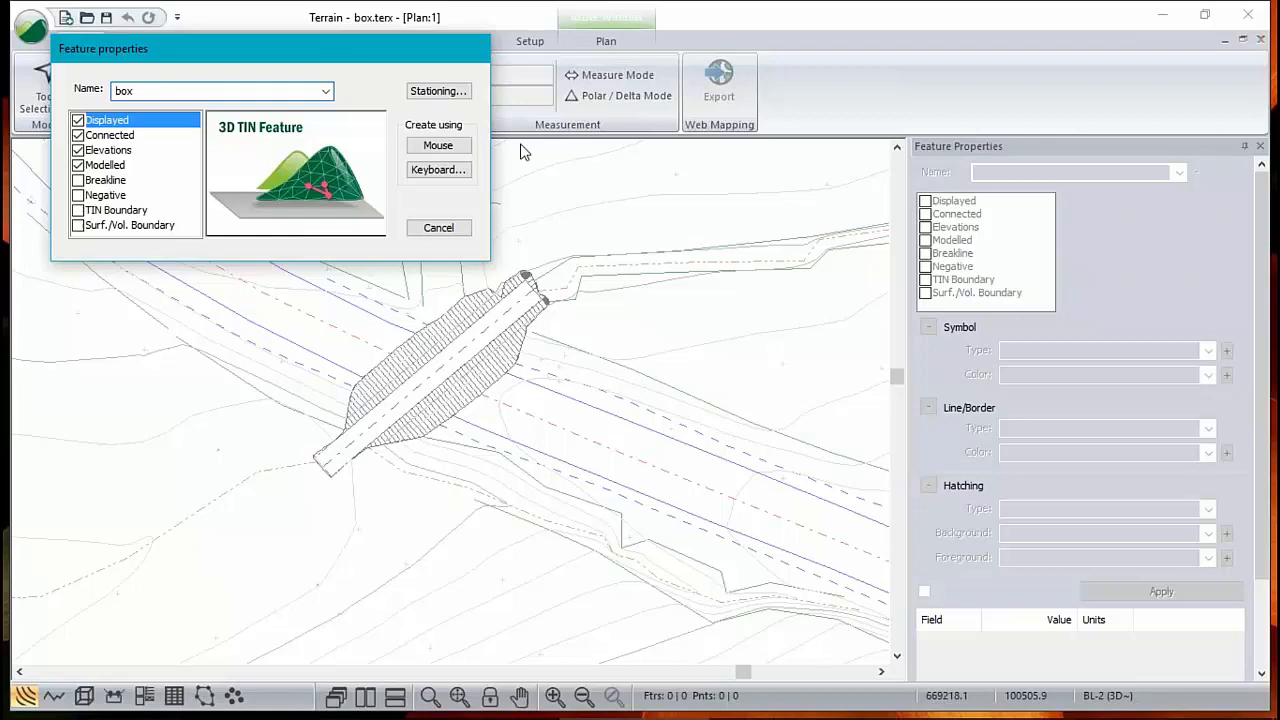
left_click(445, 146)
type("55.5")
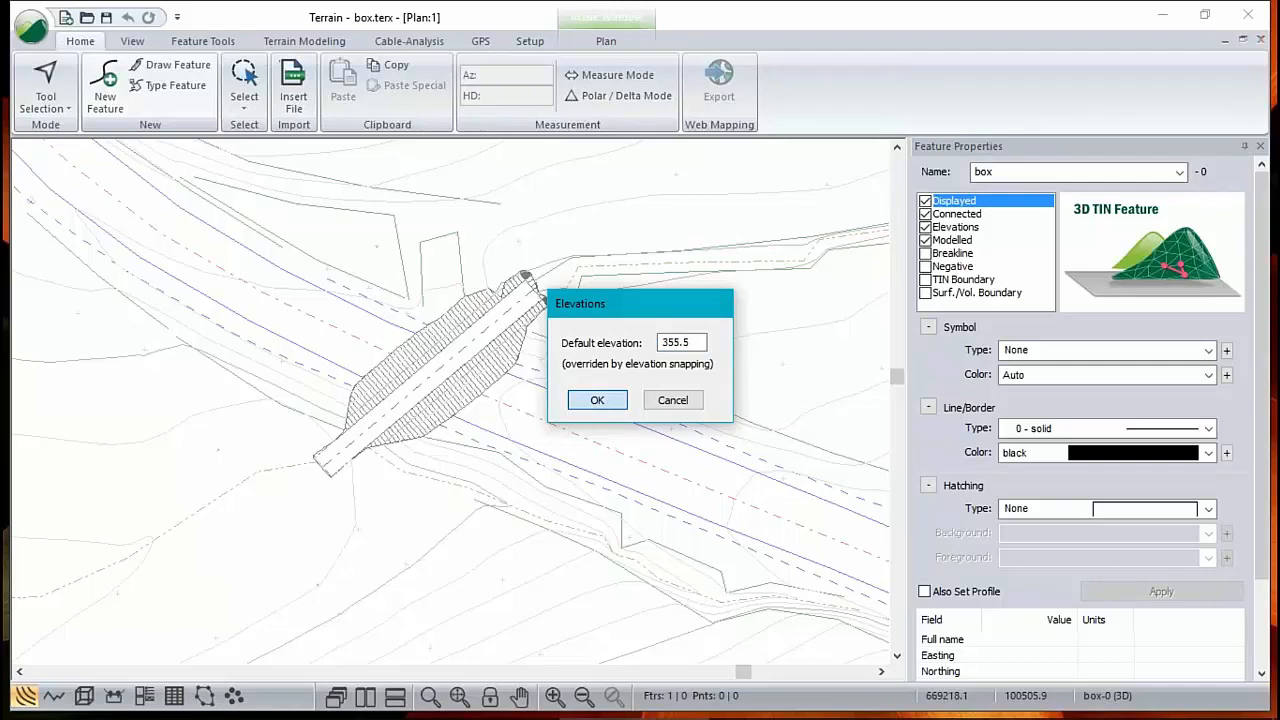
left_click(597, 400)
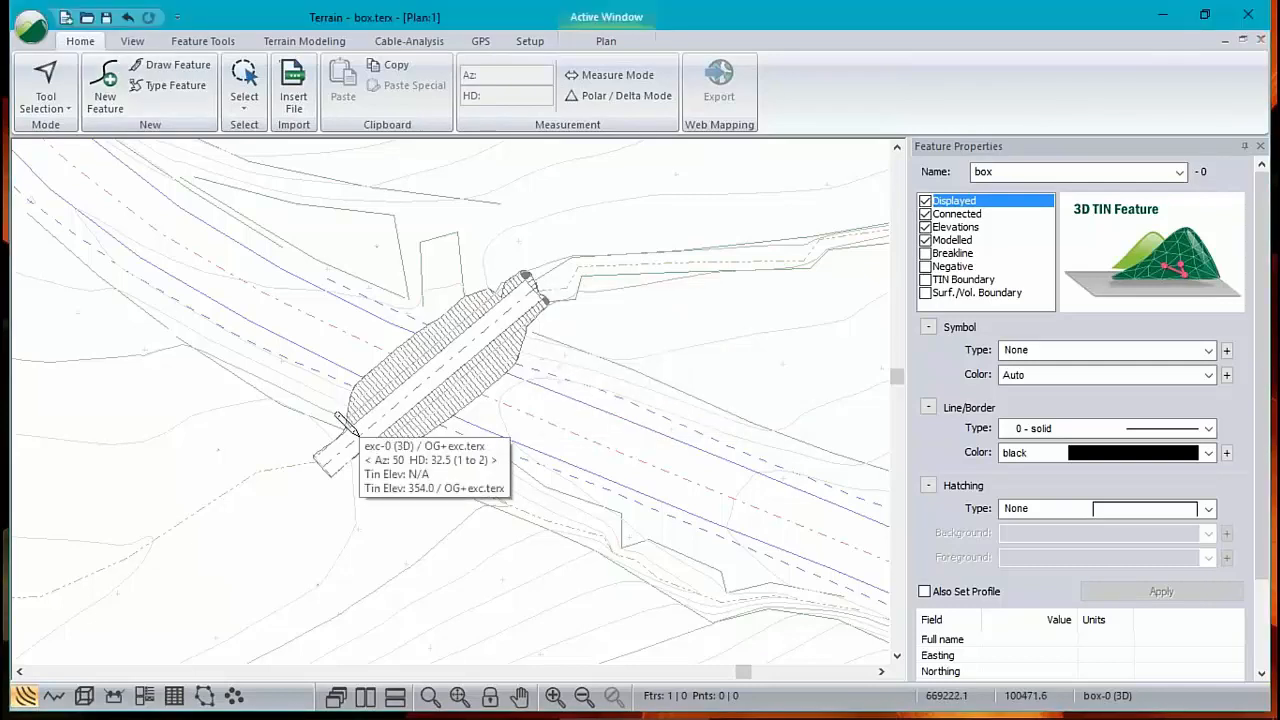
Draw the box feature as a two-point line along the culvert excavation's centreline, from its southwest end to its northeast end
left_click(337, 414)
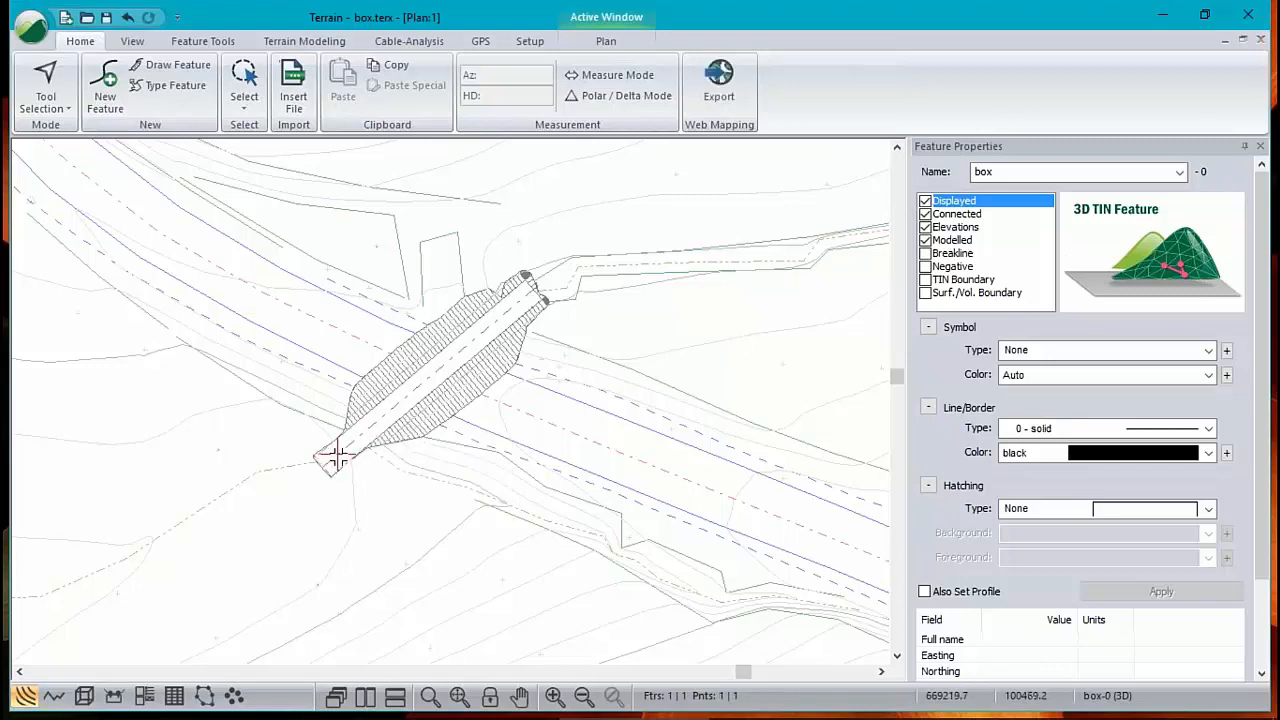
left_click(331, 459)
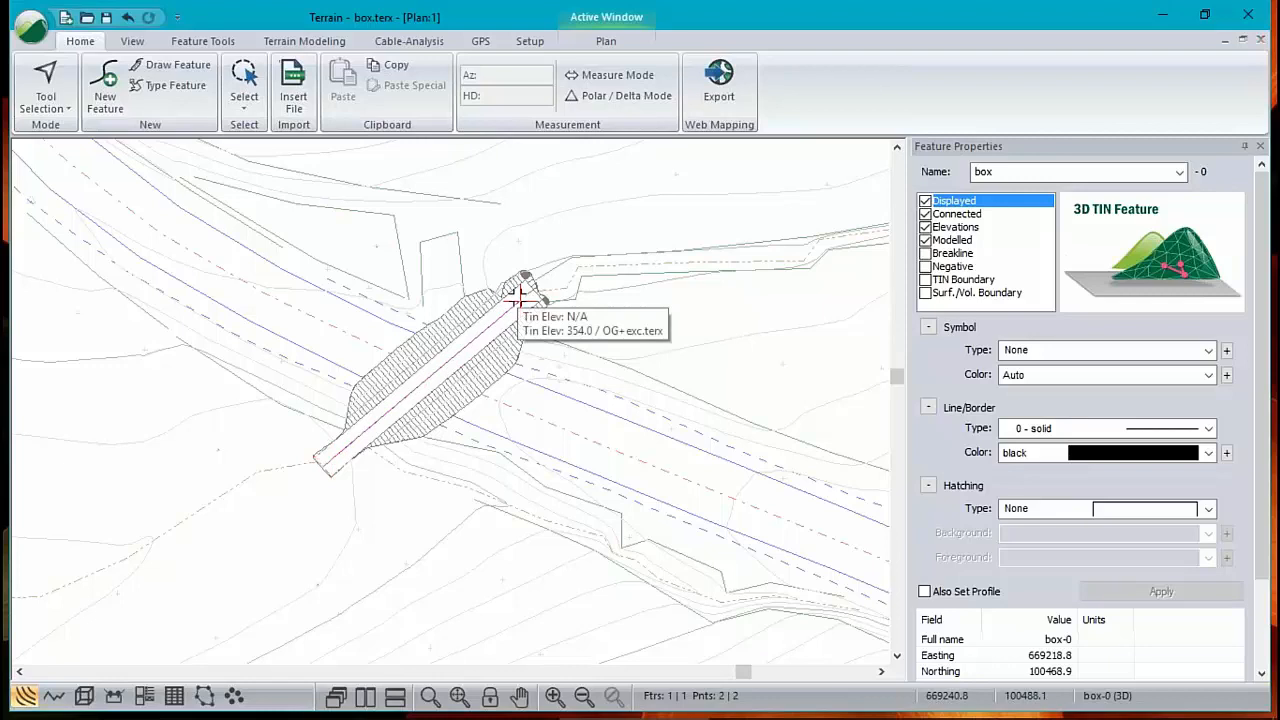
left_click(520, 292)
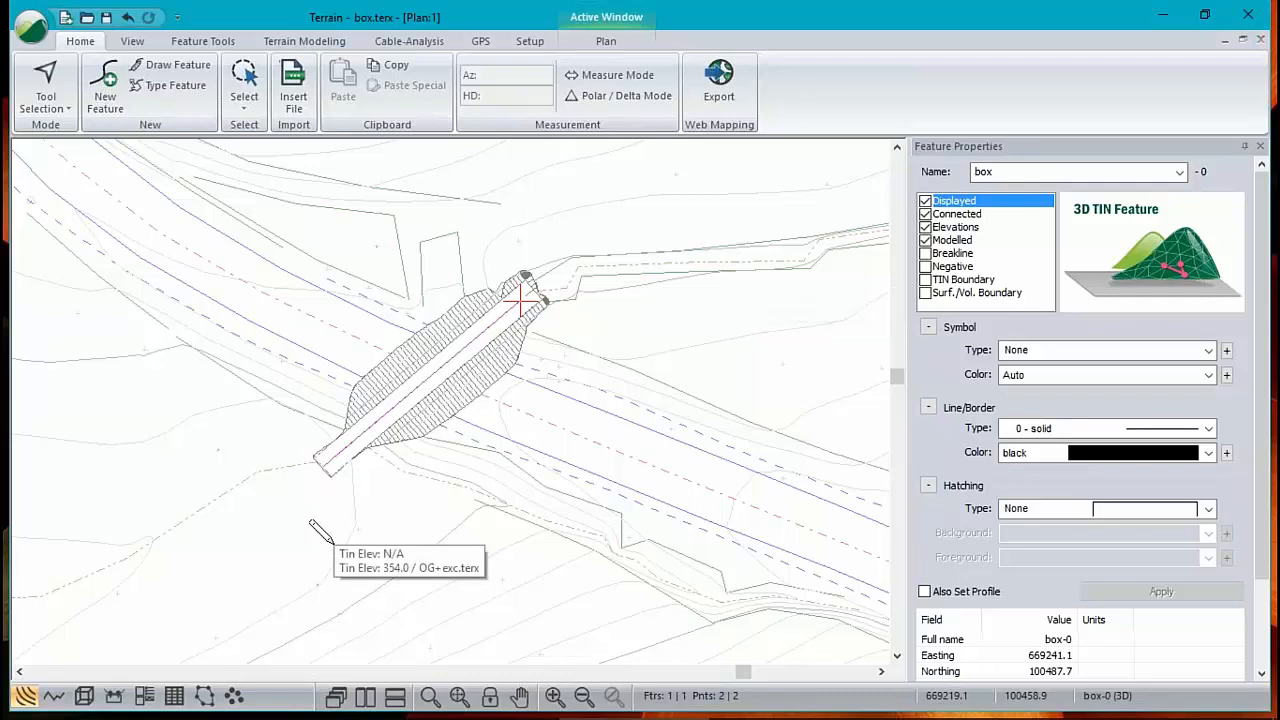
Open the plan window's background options for OG+exc.terx
right_click(546, 326)
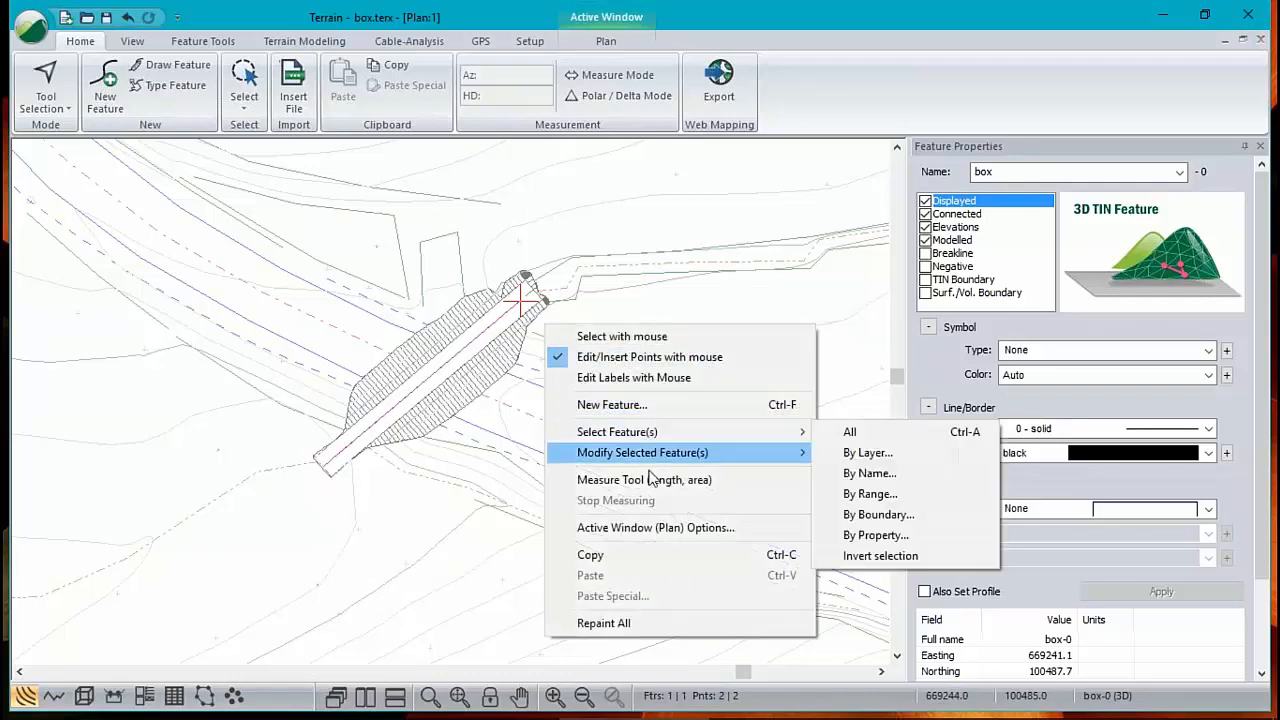
left_click(633, 536)
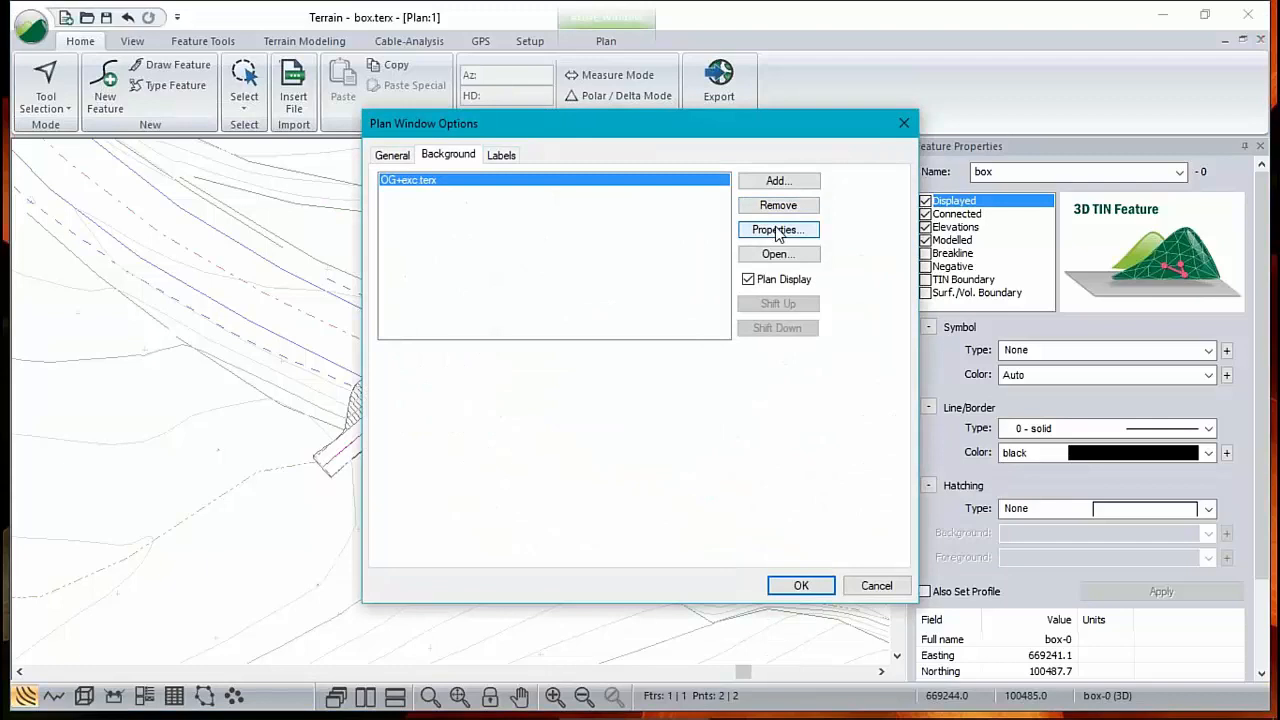
Add fill.terx as a background file of the plan window and apply the options
left_click(778, 180)
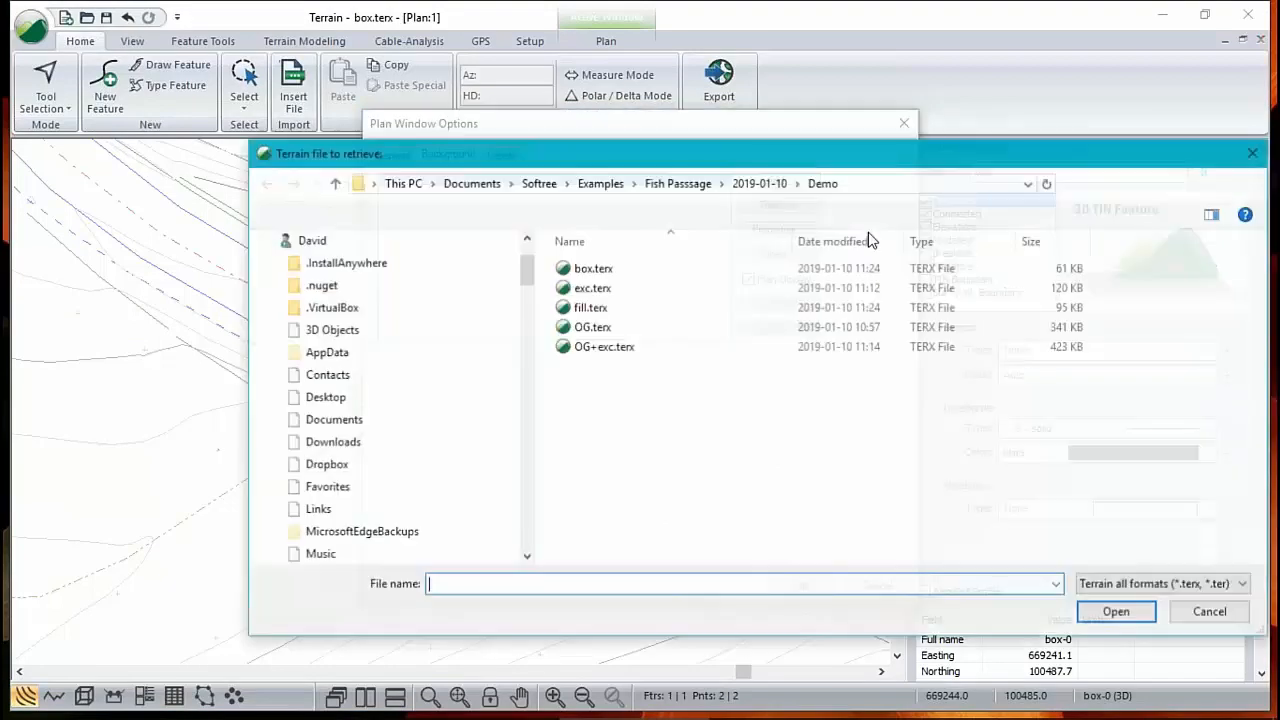
left_click(590, 307)
left_click(1118, 612)
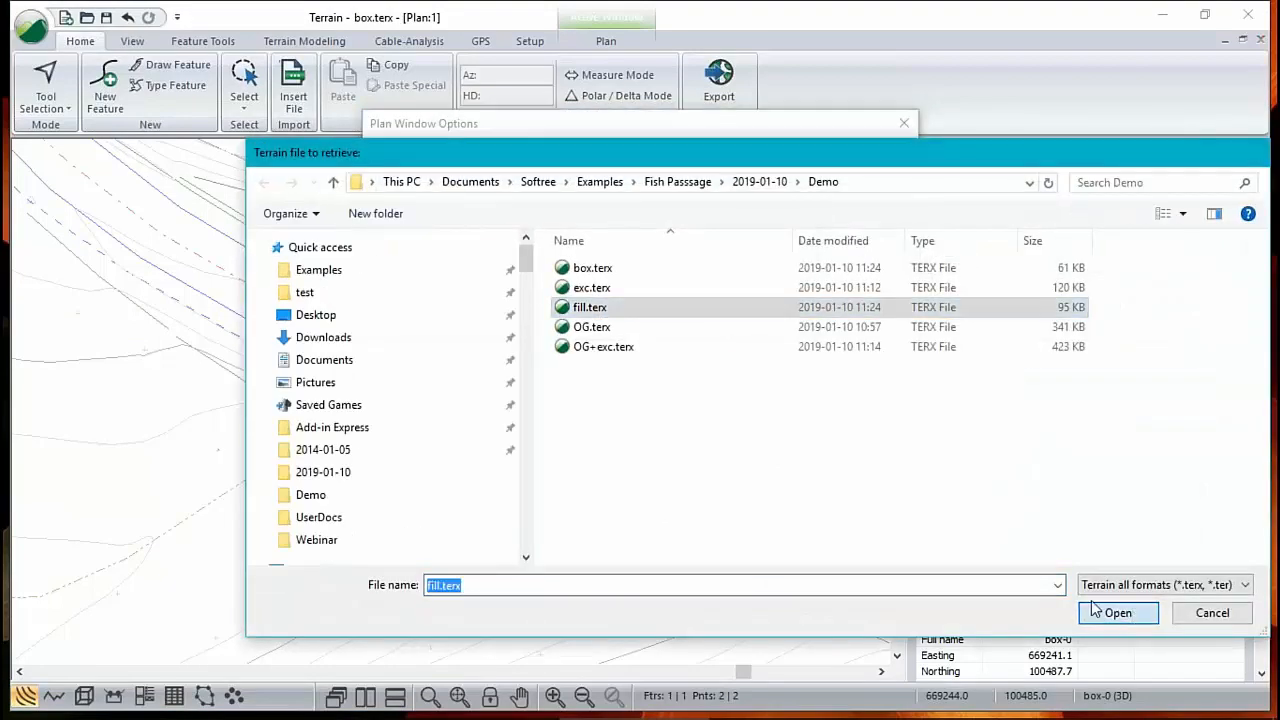
left_click(830, 586)
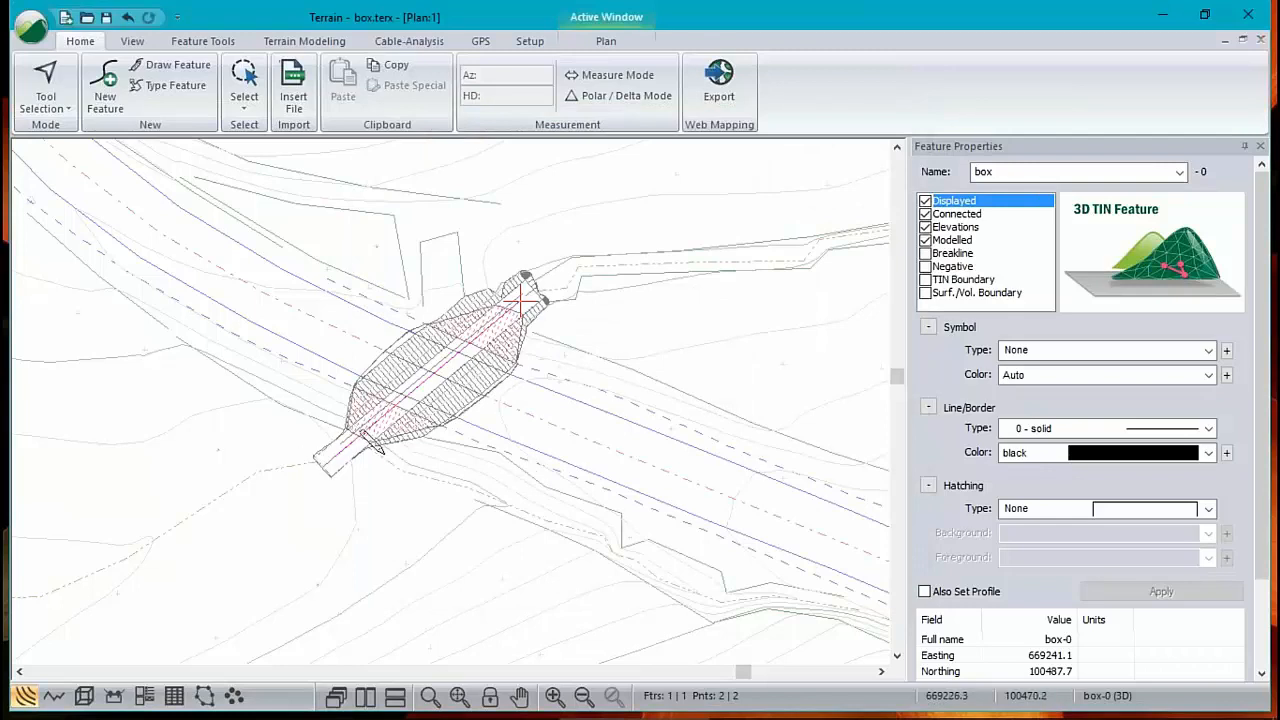
Adjust the southwest and northeast end points of the box centreline so they sit just beyond the fill outline
left_click_drag(330, 461, 348, 445)
scroll(348, 445, "up", 5)
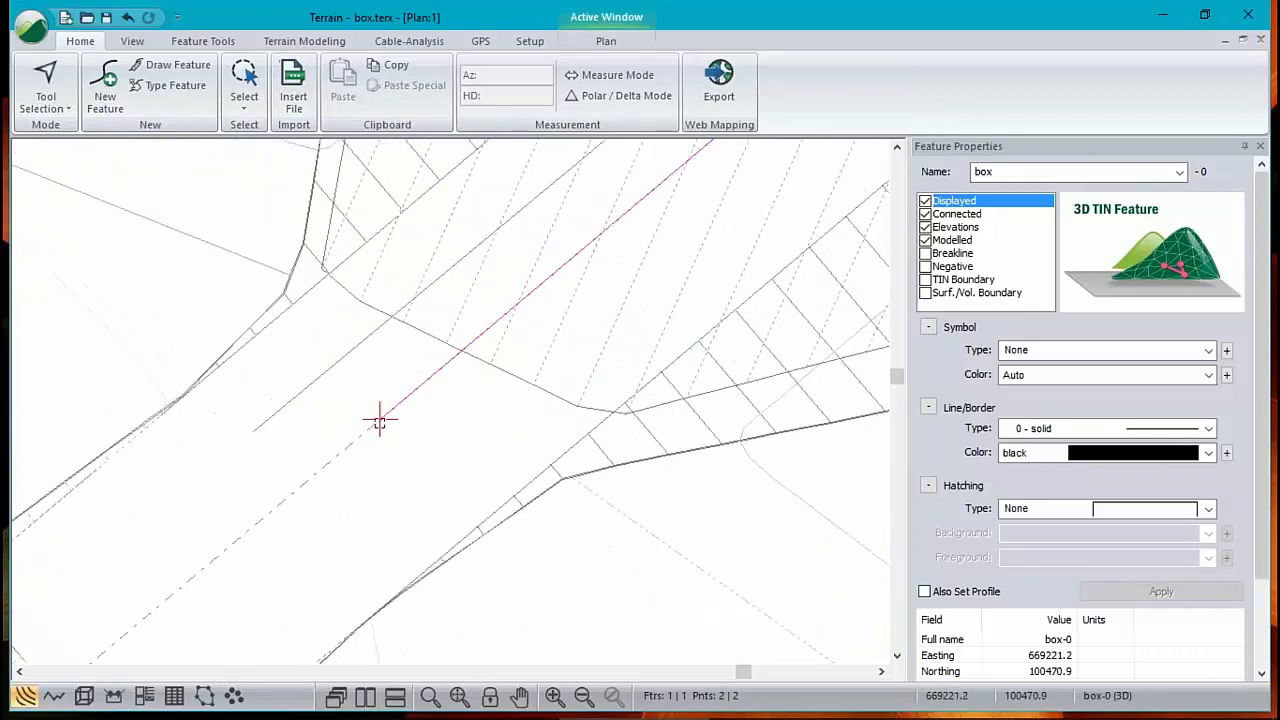
scroll(626, 235, "down", 4)
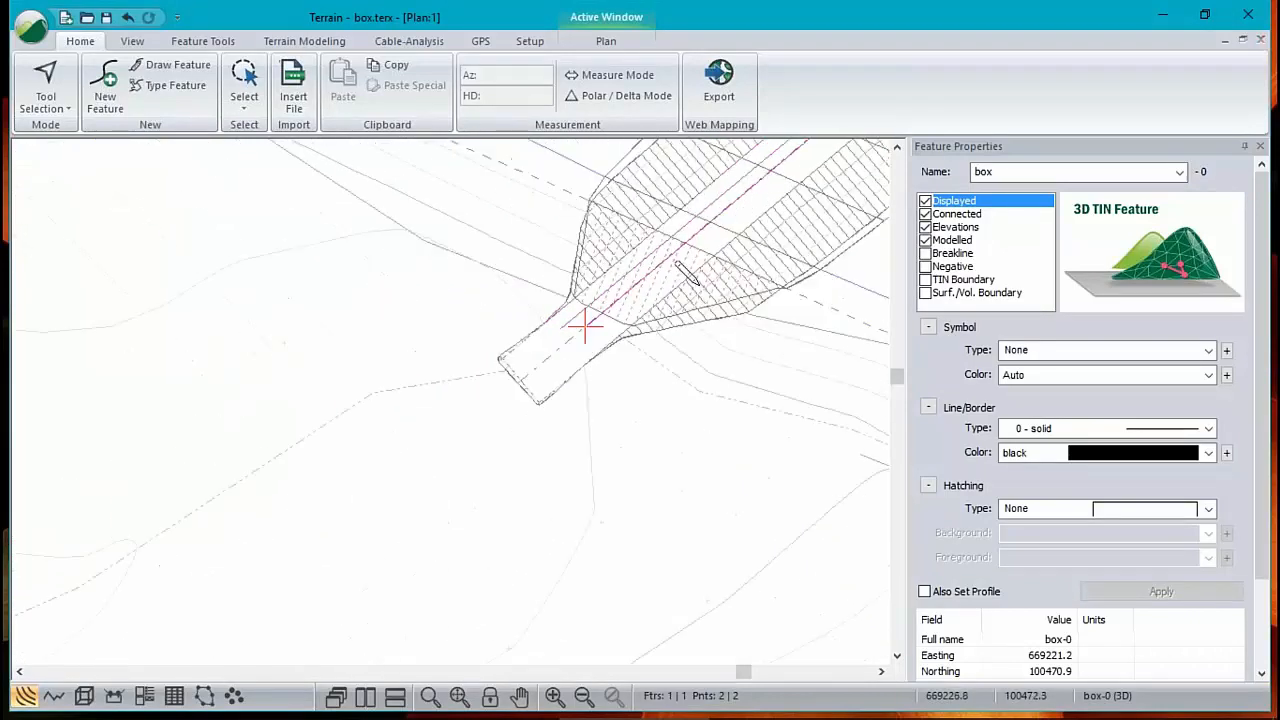
scroll(708, 223, "down", 3)
scroll(523, 377, "up", 6)
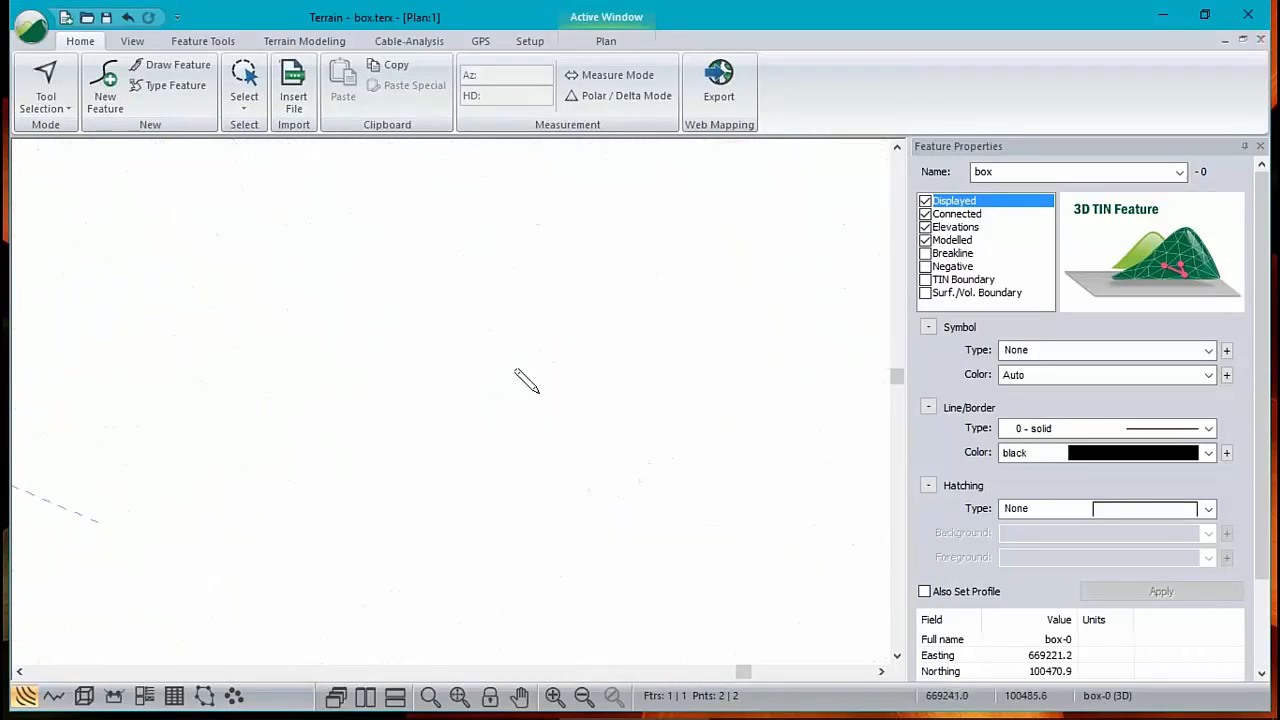
left_click(521, 328)
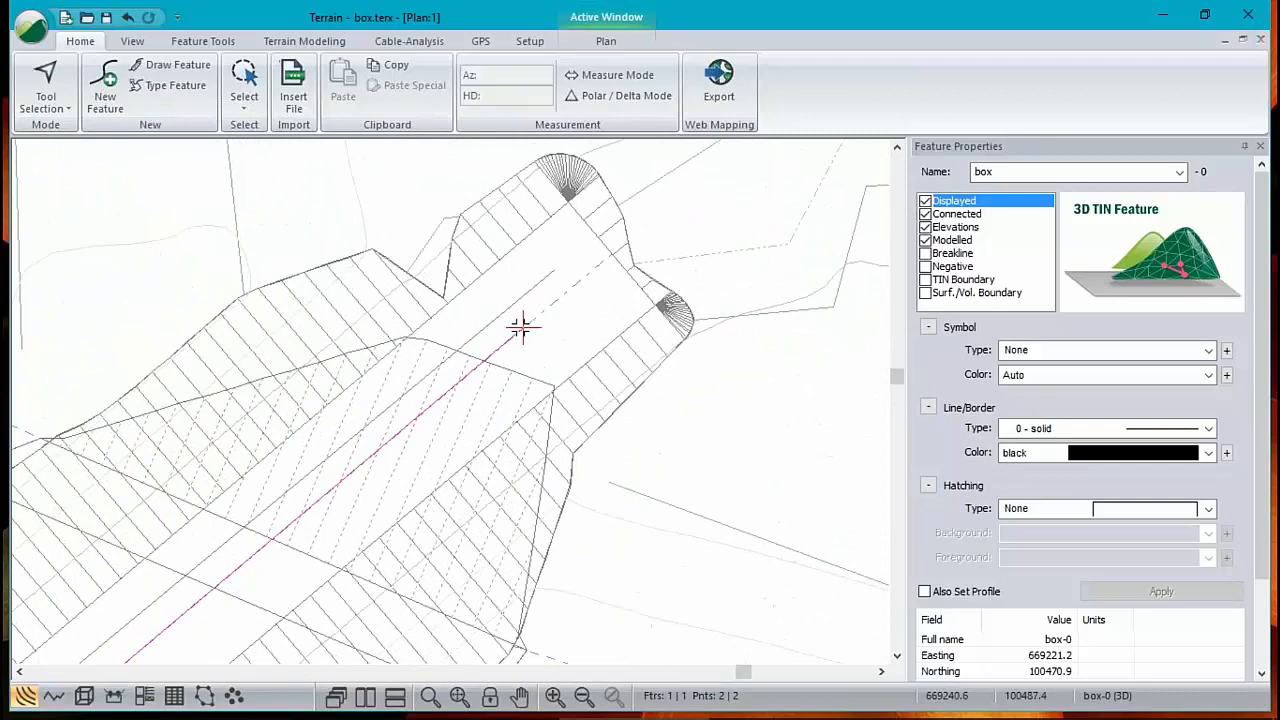
scroll(378, 533, "down", 5)
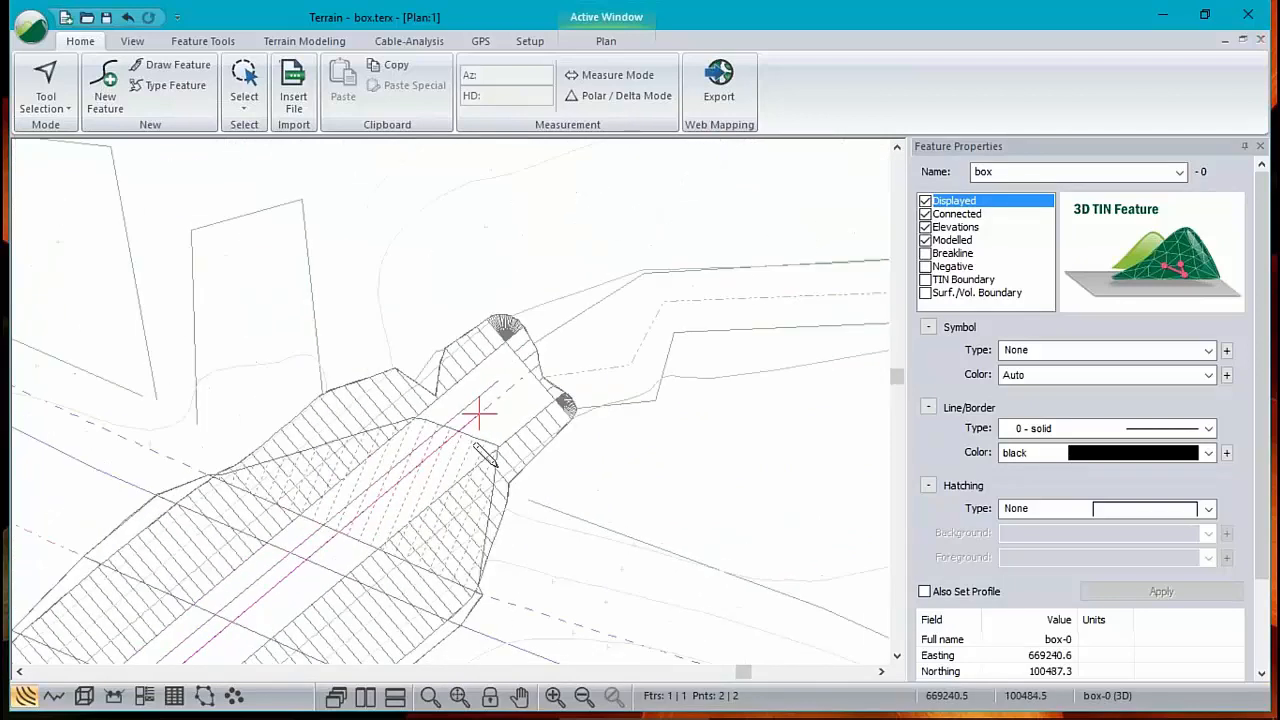
middle_click_drag(390, 391, 432, 305)
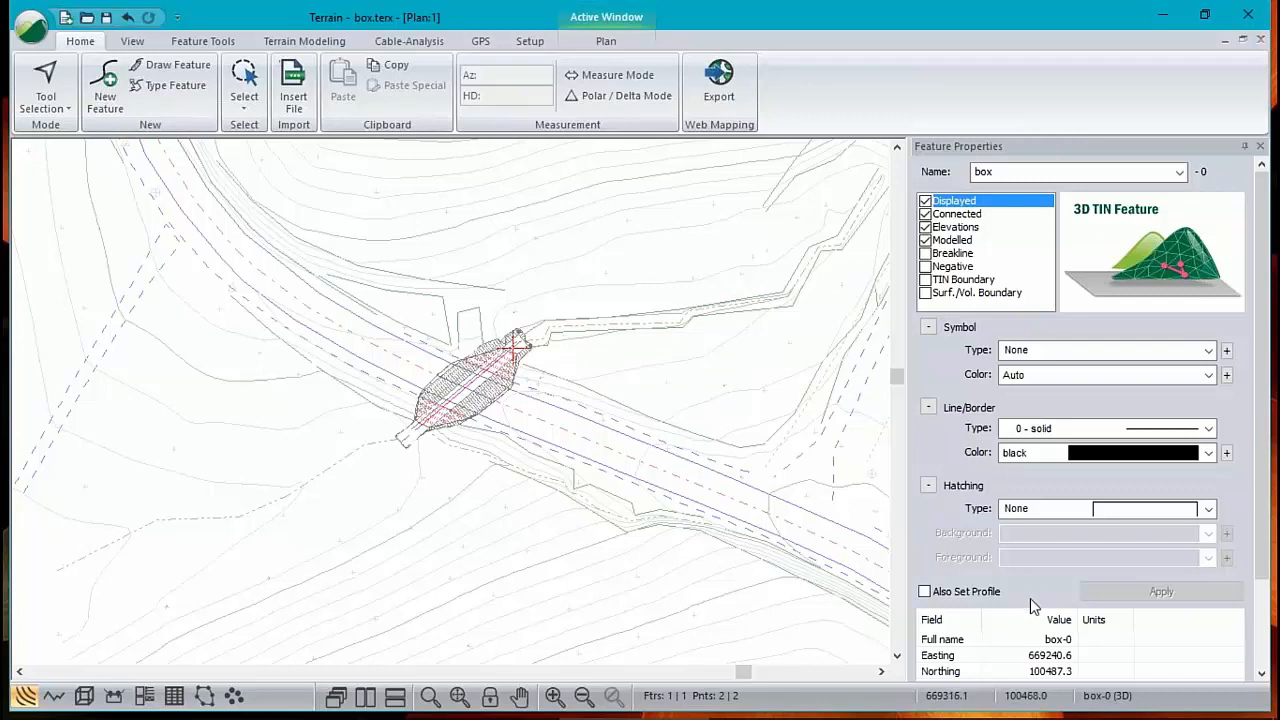
Shift the box centreline vertically so its current point has a Z coordinate of 355.5
scroll(1268, 565, "down", 3)
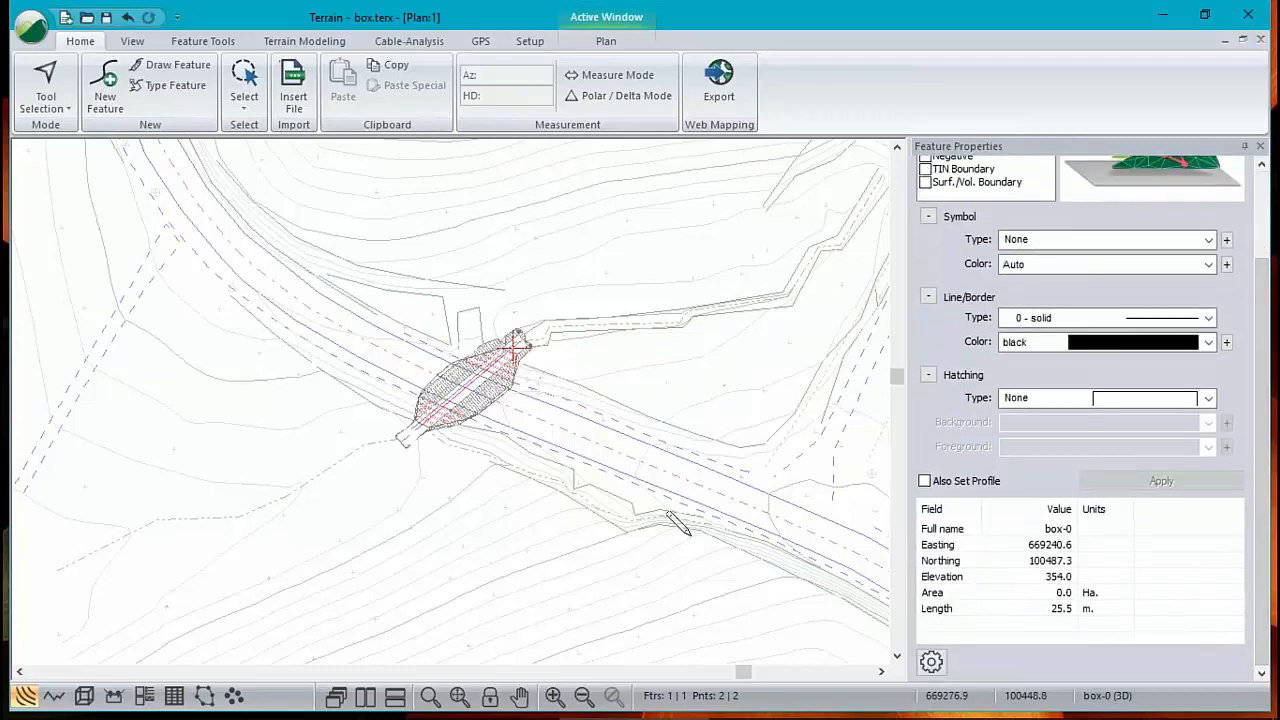
mouse_move(362, 368)
right_click(248, 292)
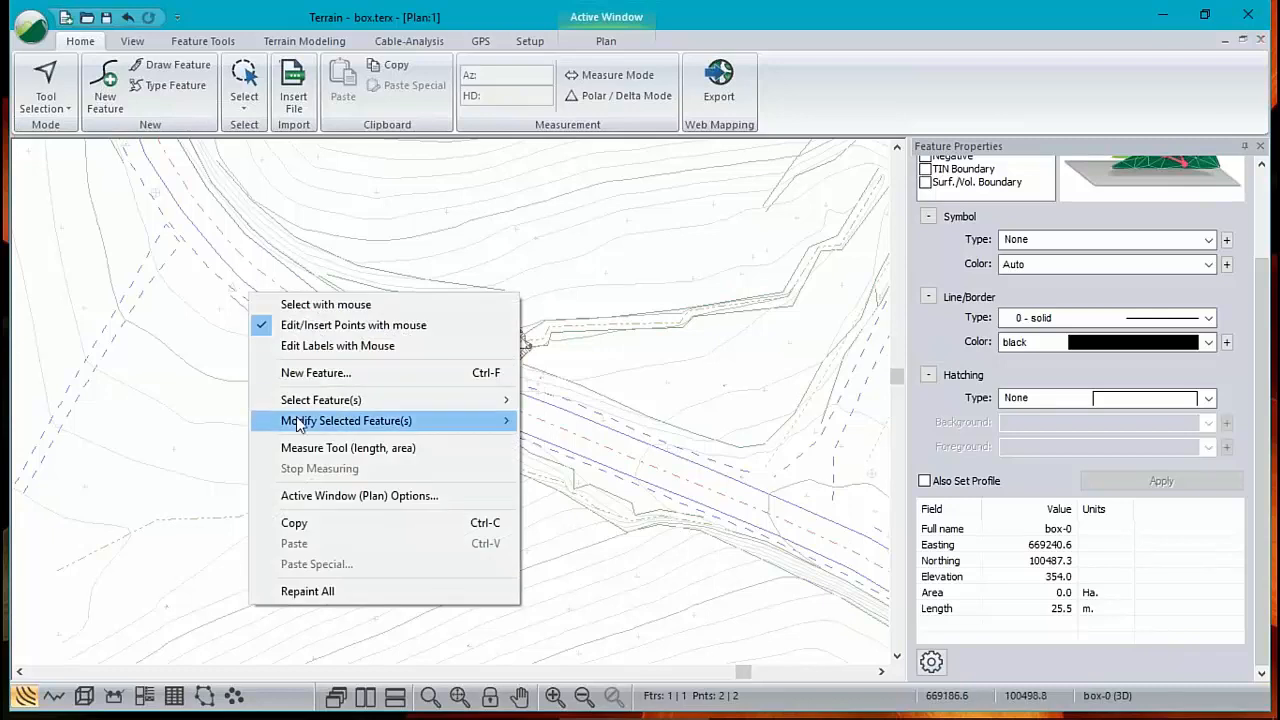
mouse_move(300, 421)
left_click(201, 41)
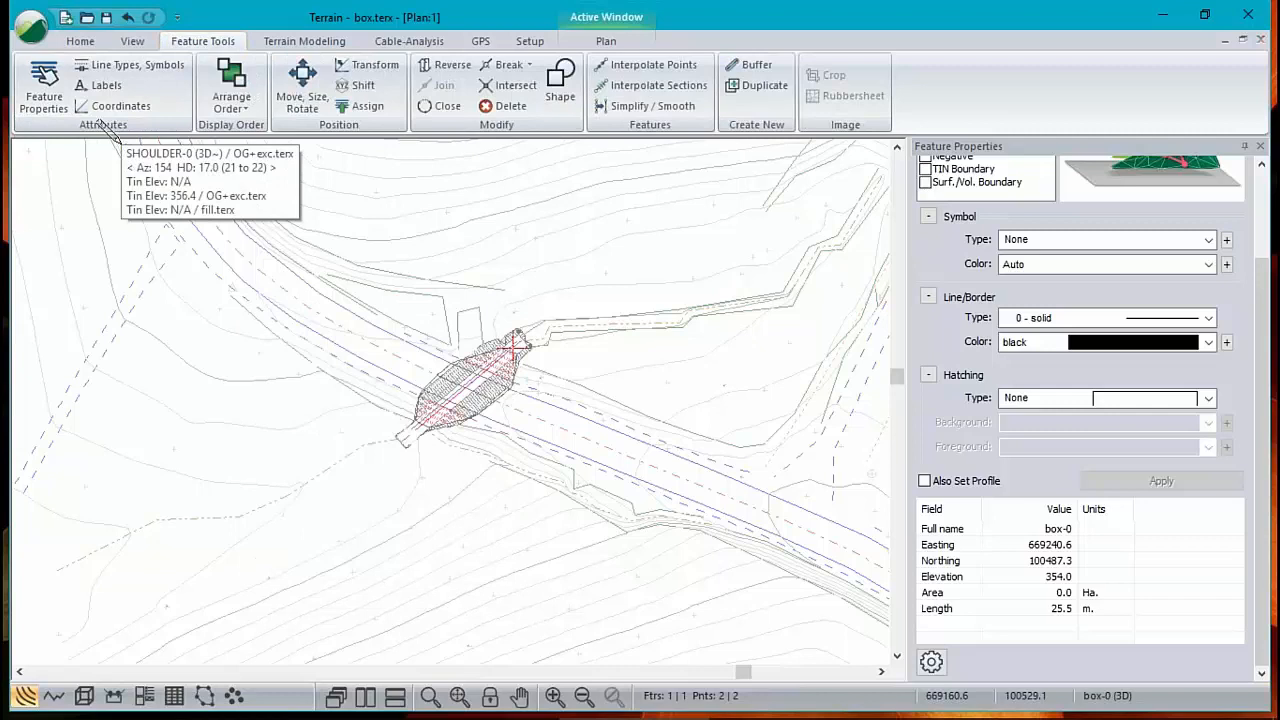
left_click(362, 86)
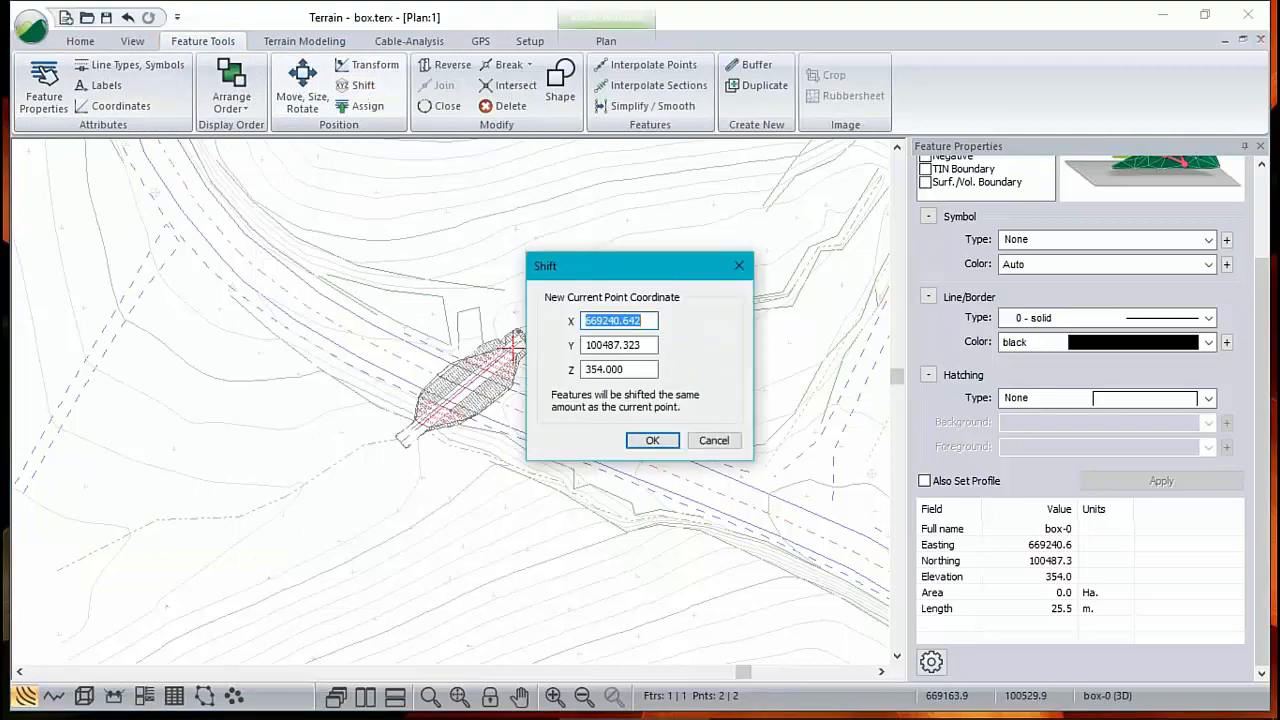
left_click(626, 372)
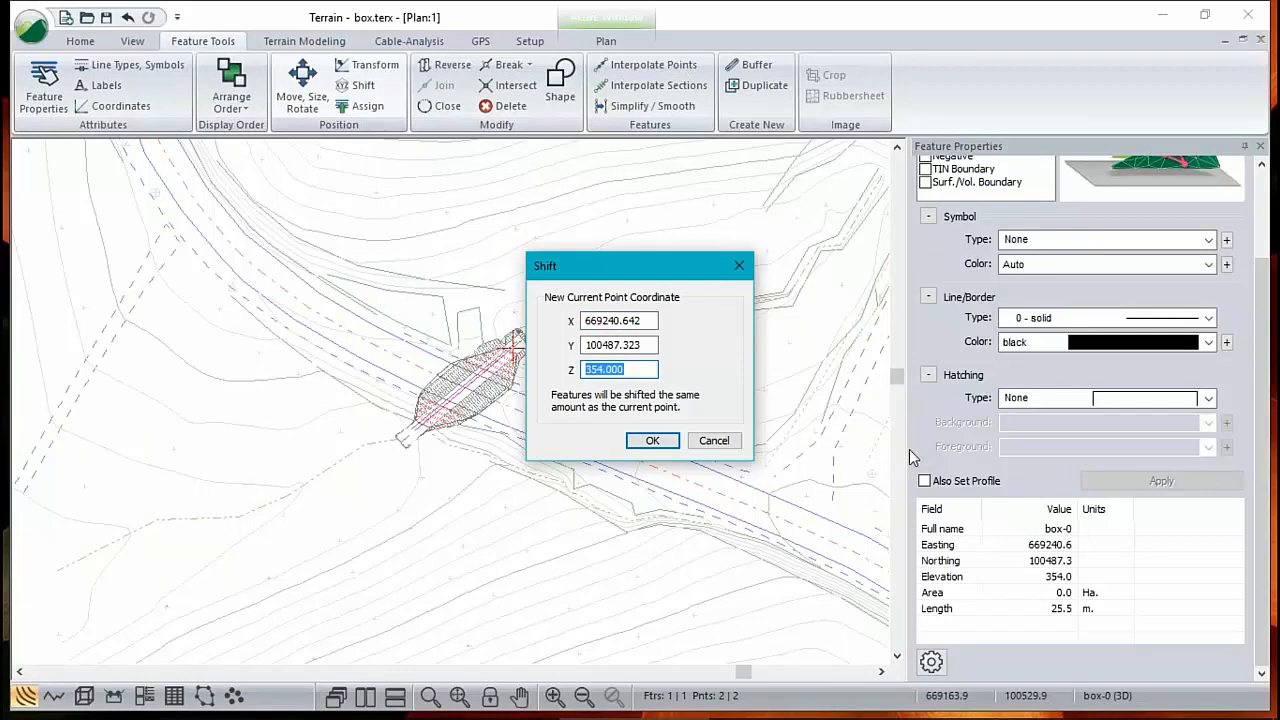
type("355.5")
left_click(652, 440)
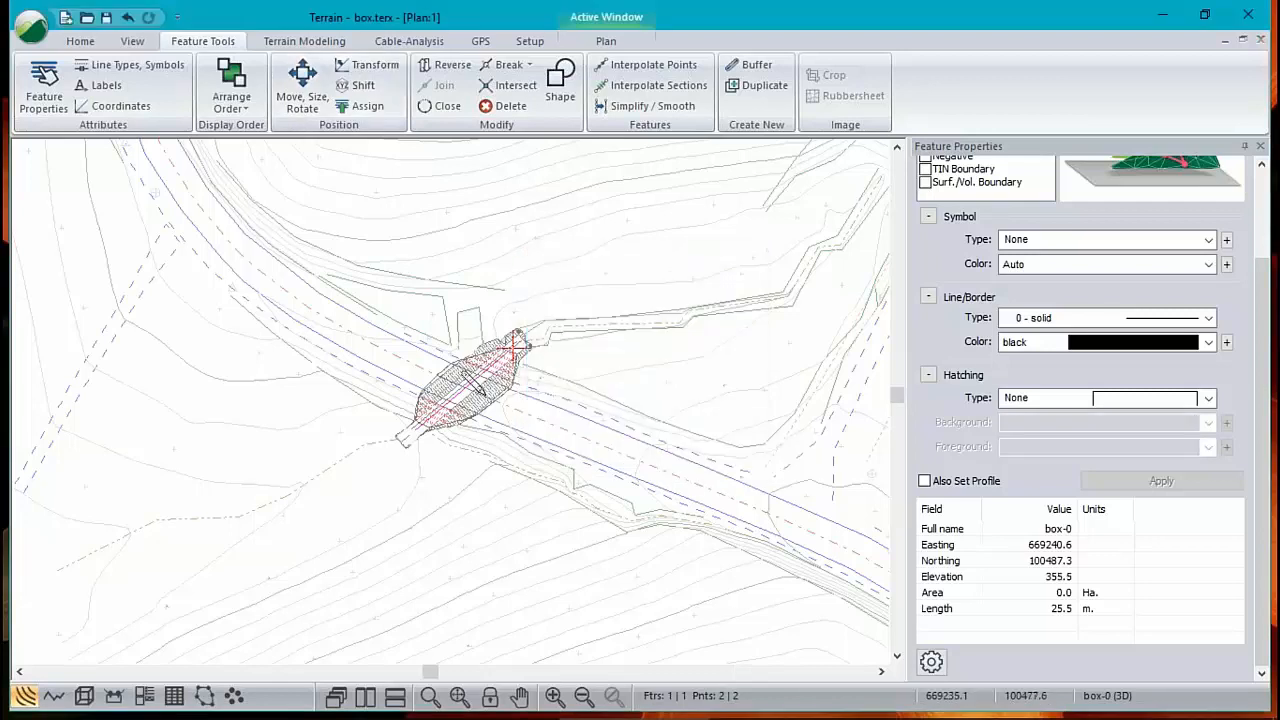
Create linear offsets of the box centreline at distance 1 on both right and left sides, and delete the original centreline
scroll(464, 372, "up", 5)
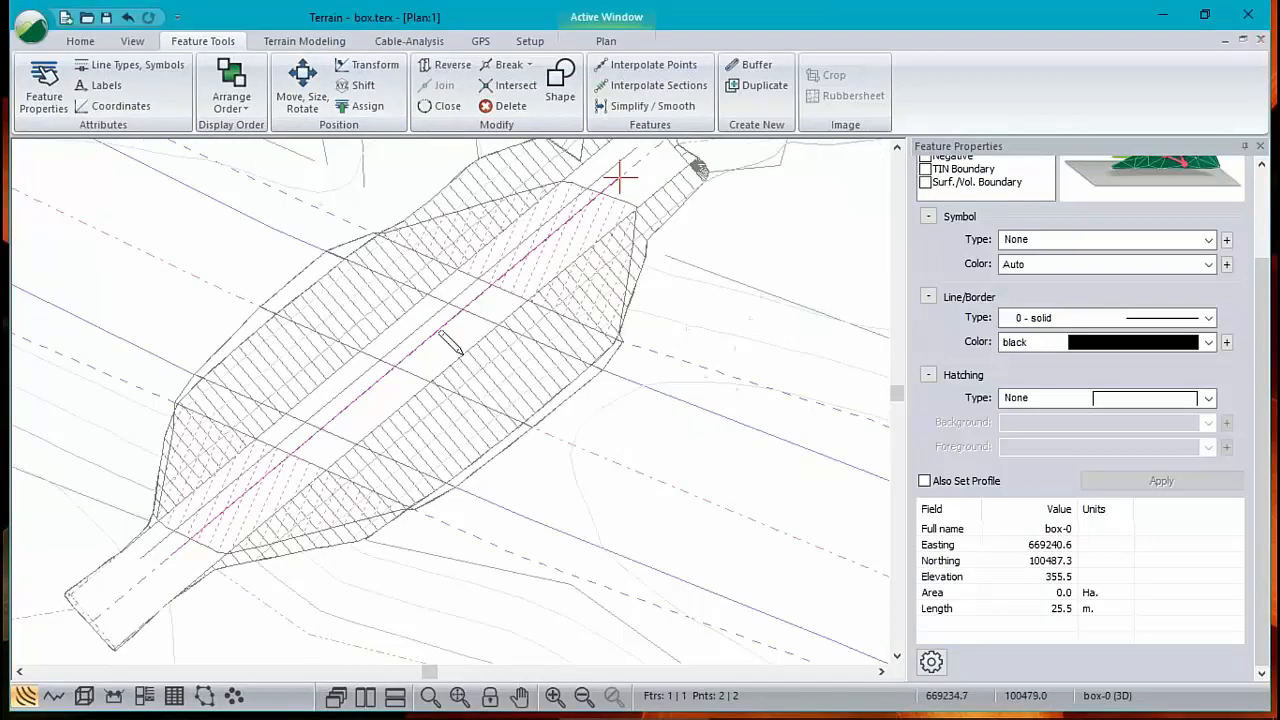
mouse_move(556, 383)
left_click(757, 66)
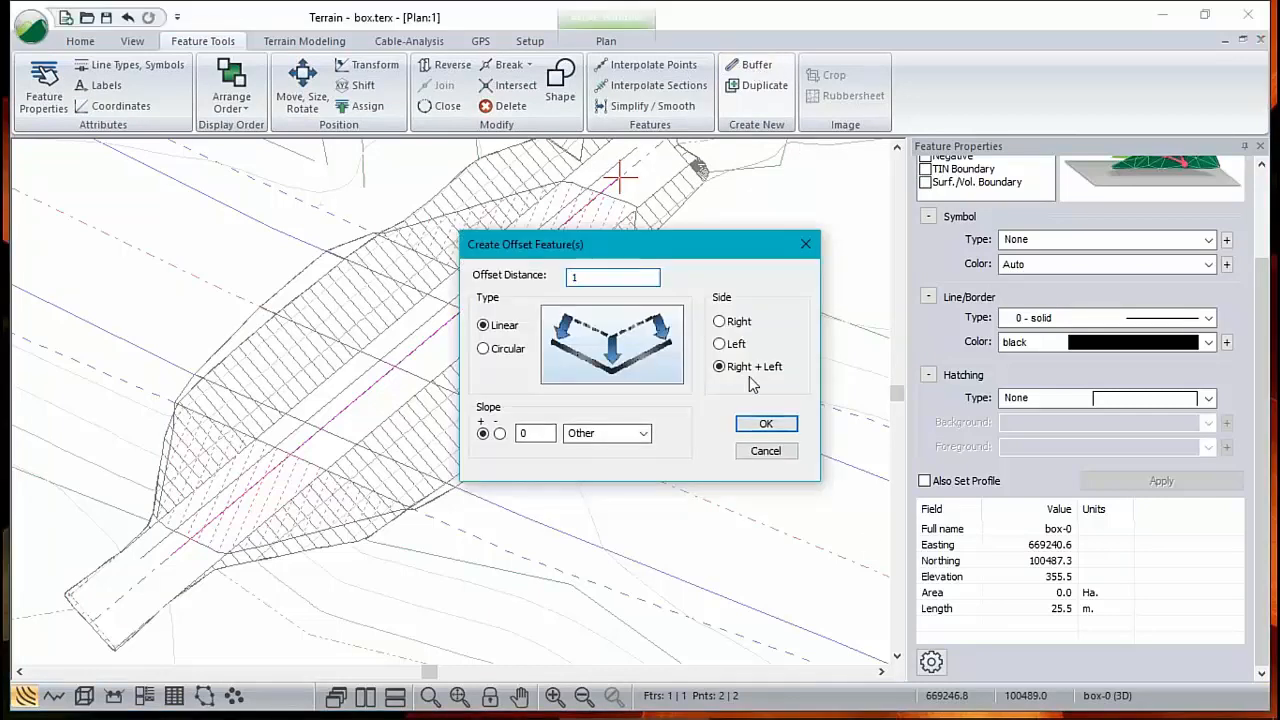
left_click(765, 426)
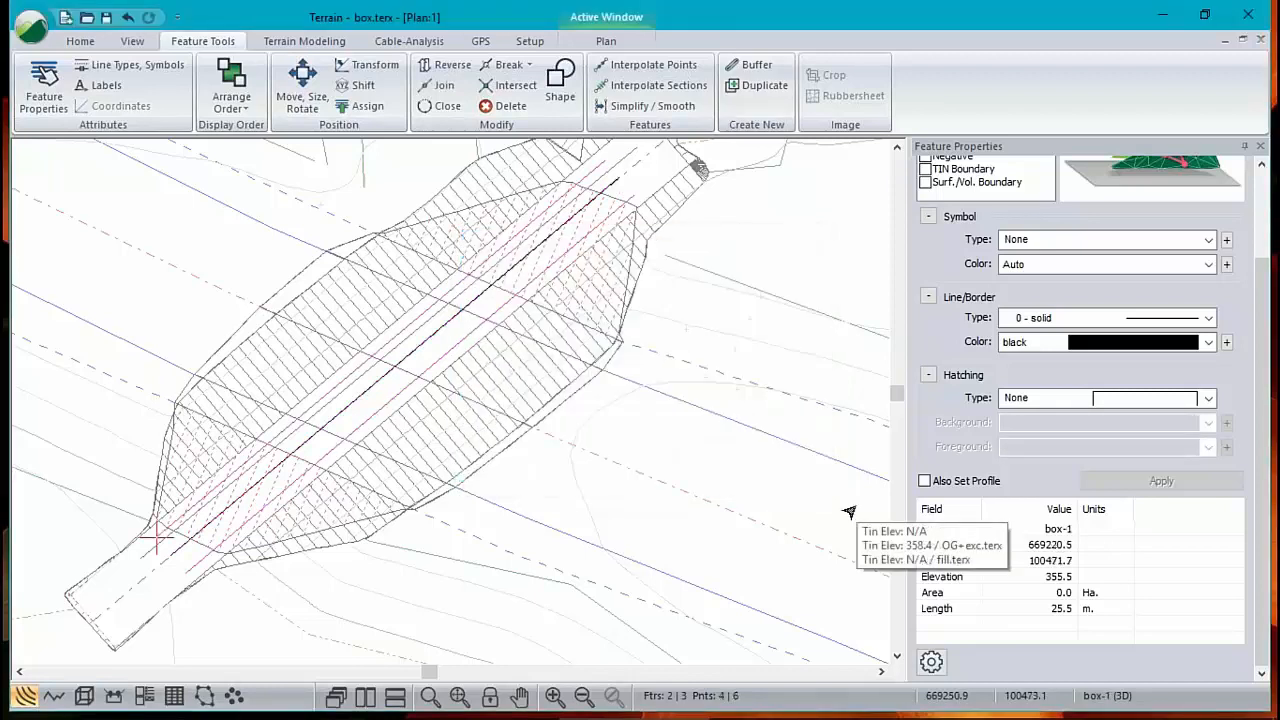
left_click(345, 411)
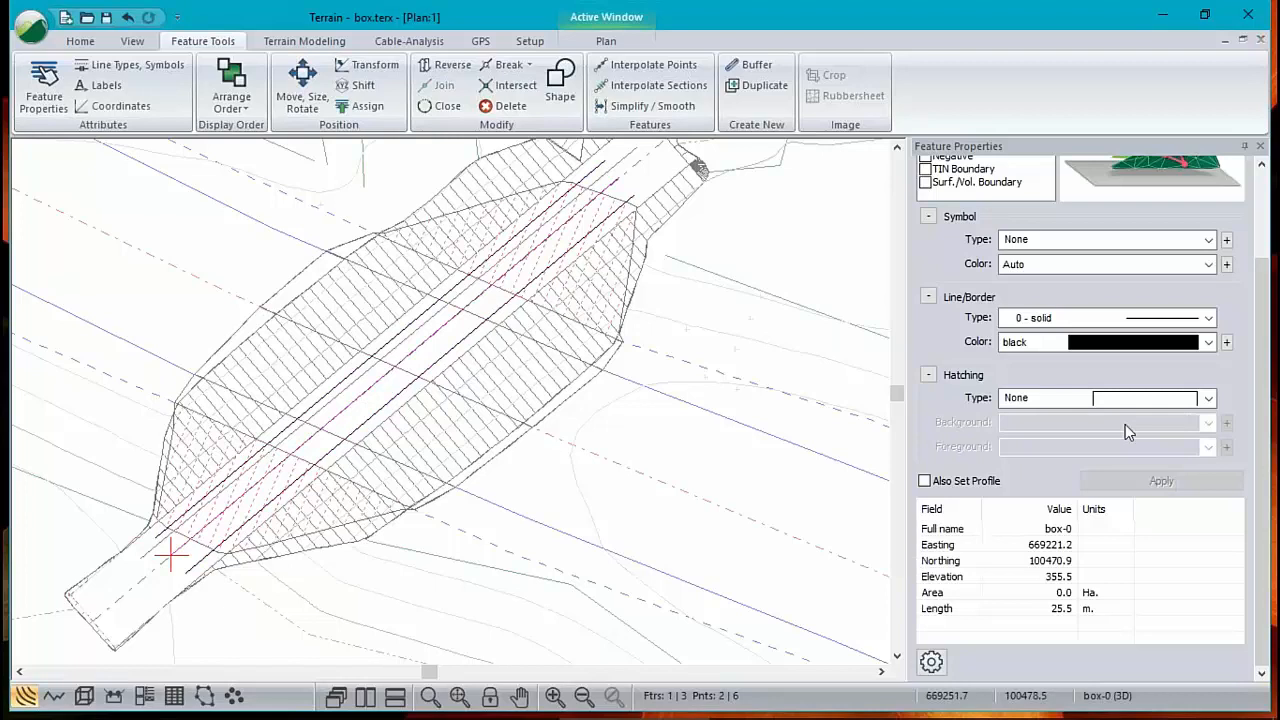
key("Escape")
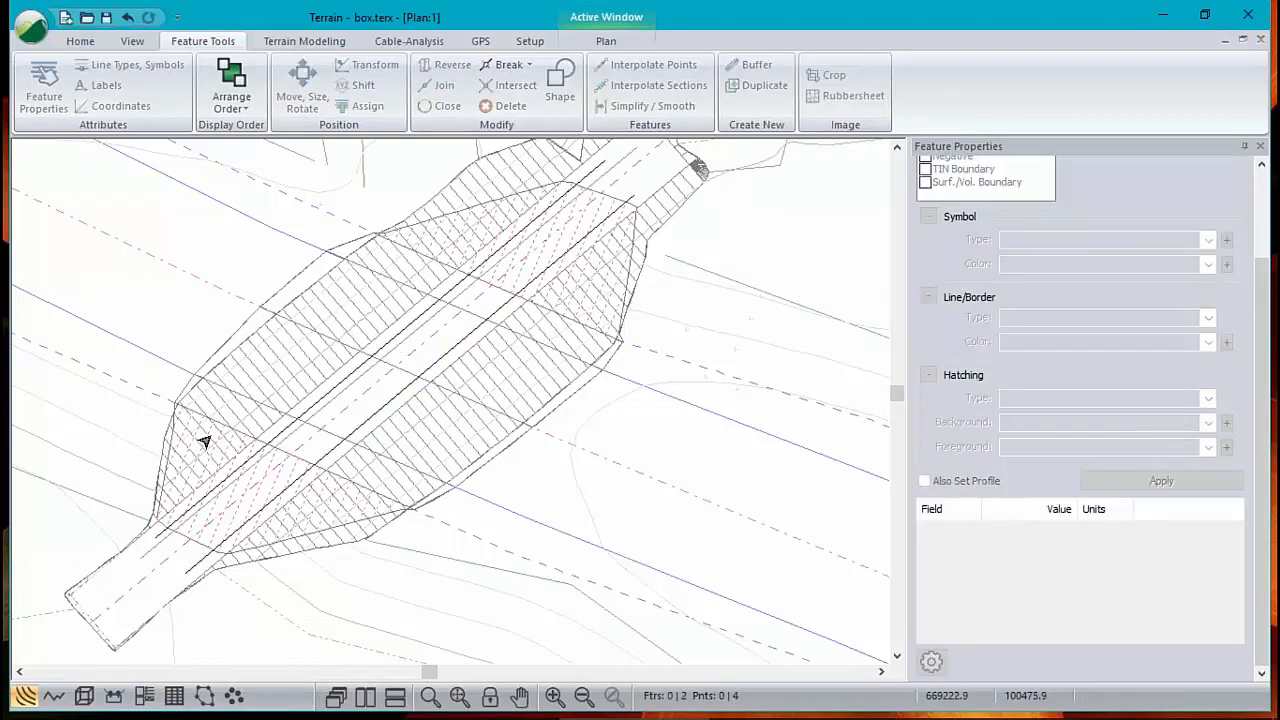
Join the two offset lines into one feature and close it to form the rectangular box outline
left_click_drag(220, 439, 350, 467)
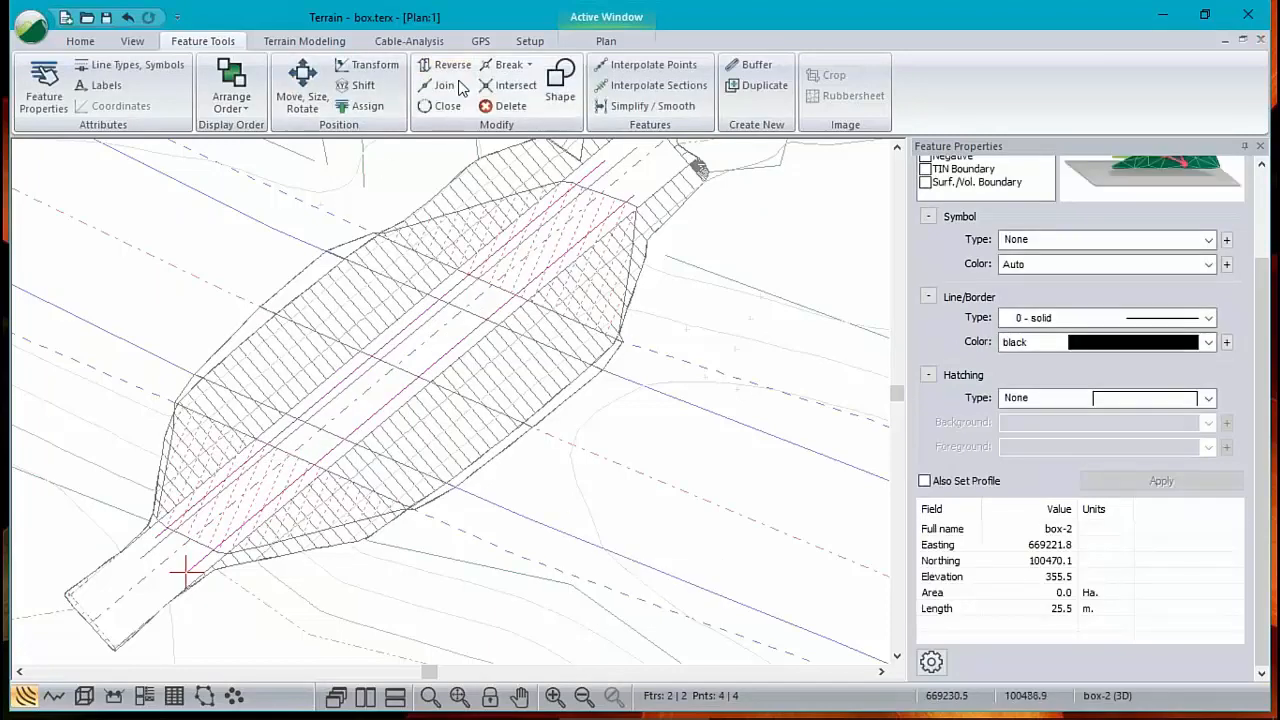
left_click(440, 85)
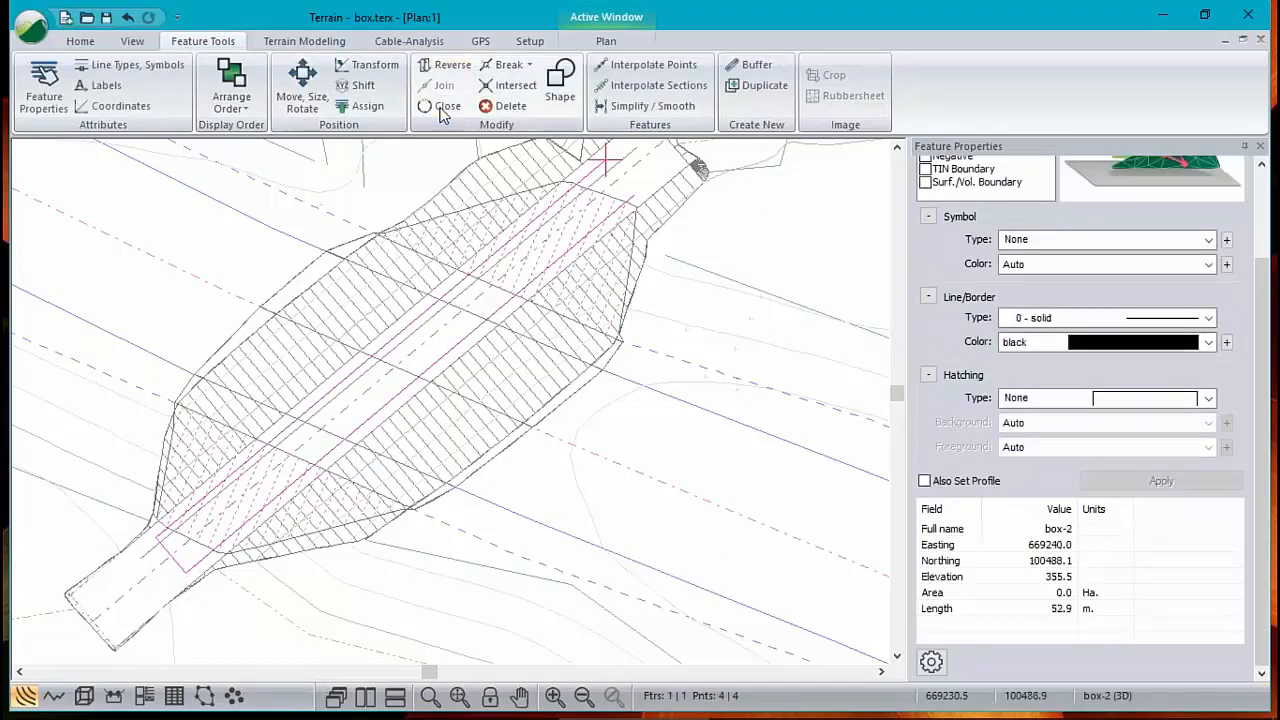
left_click(443, 108)
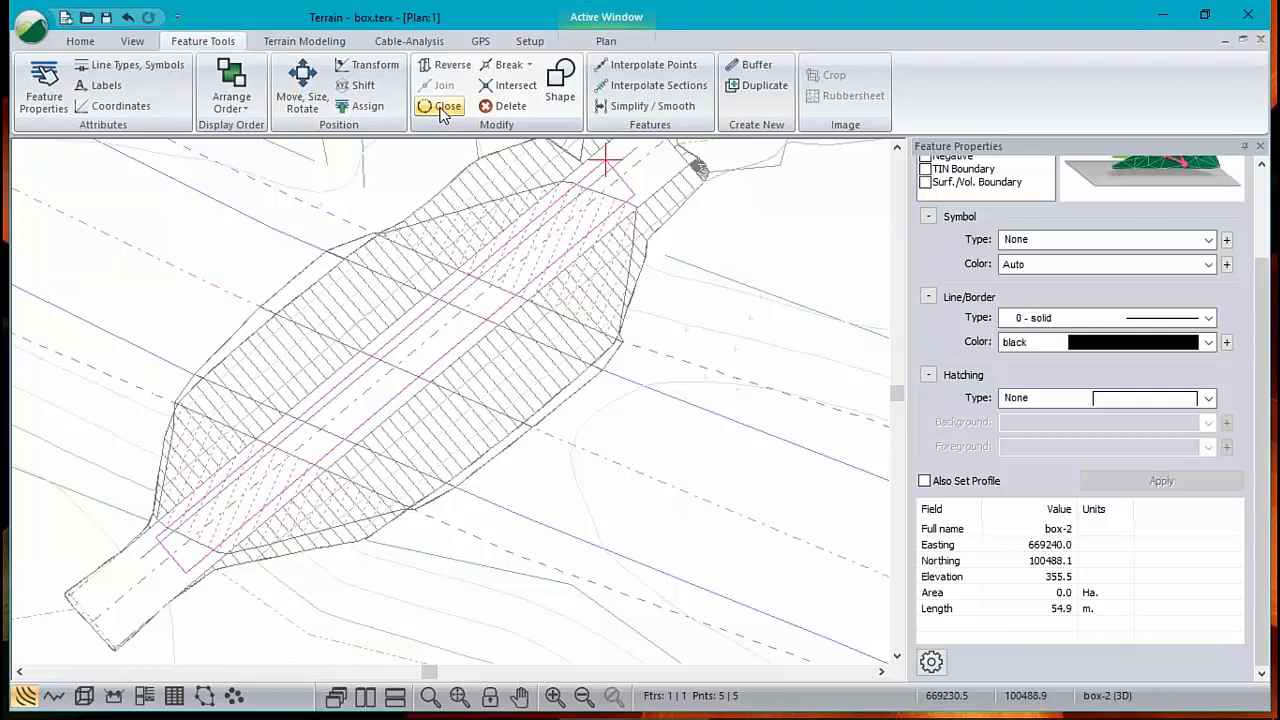
key("Right")
key("Right")
key("Right")
Start grading the box outline with Right orientation and the file OG+exc.terx as target surface
left_click(304, 41)
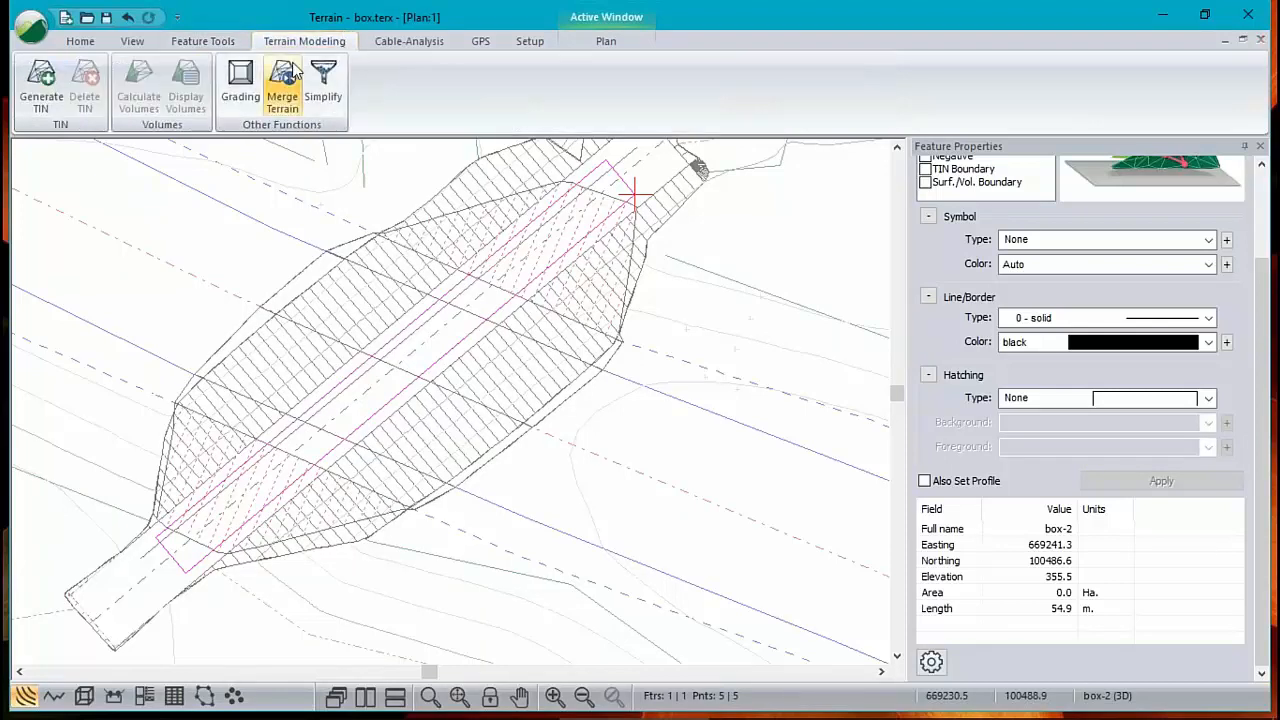
left_click(240, 85)
left_click(538, 225)
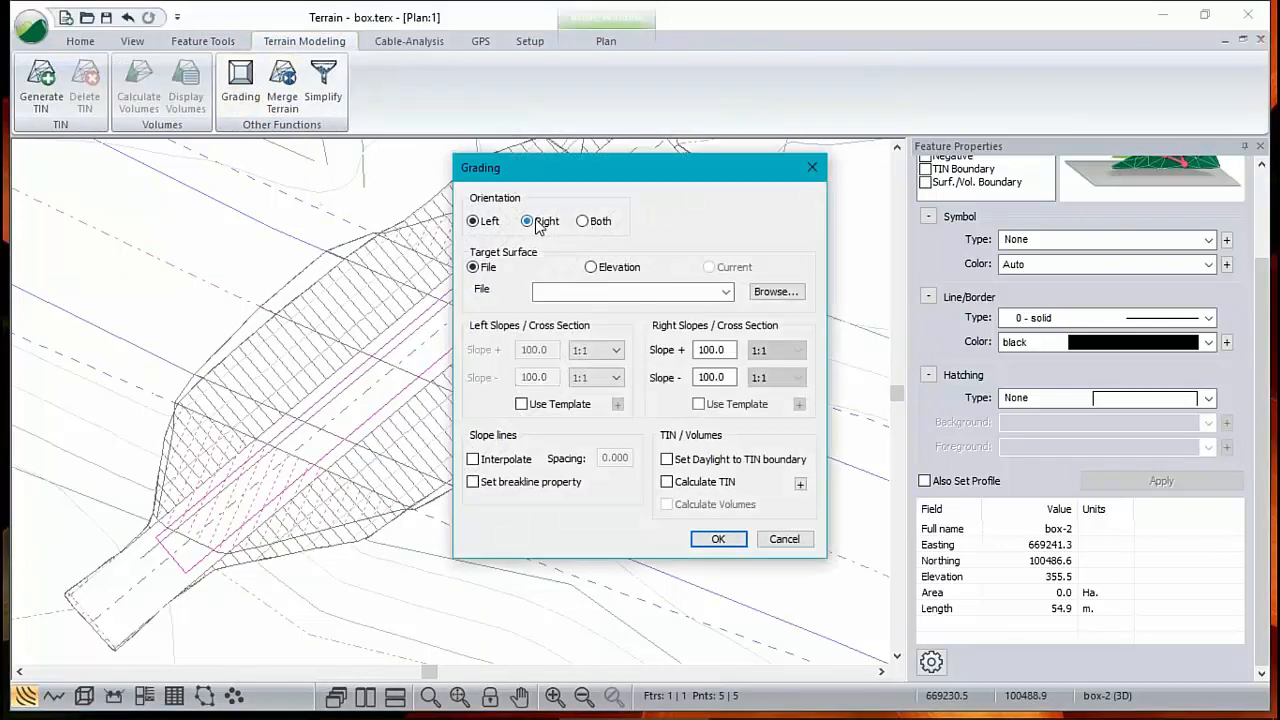
left_click(726, 291)
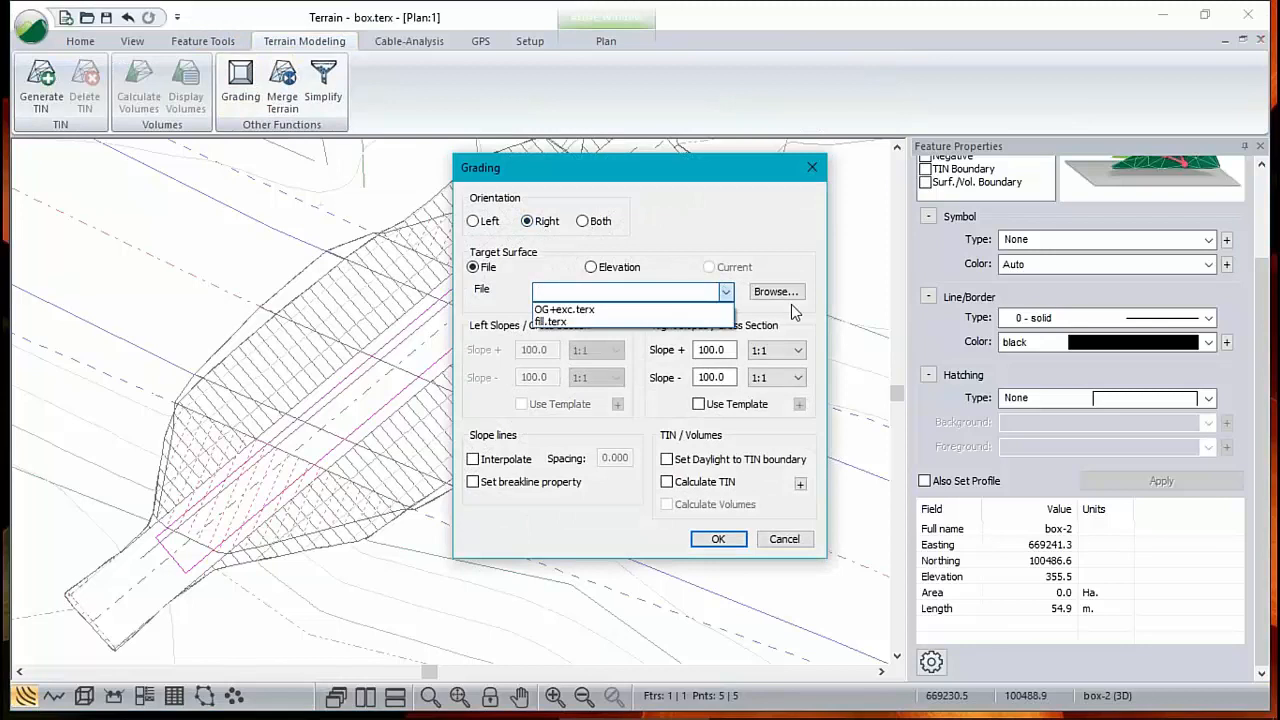
left_click(604, 311)
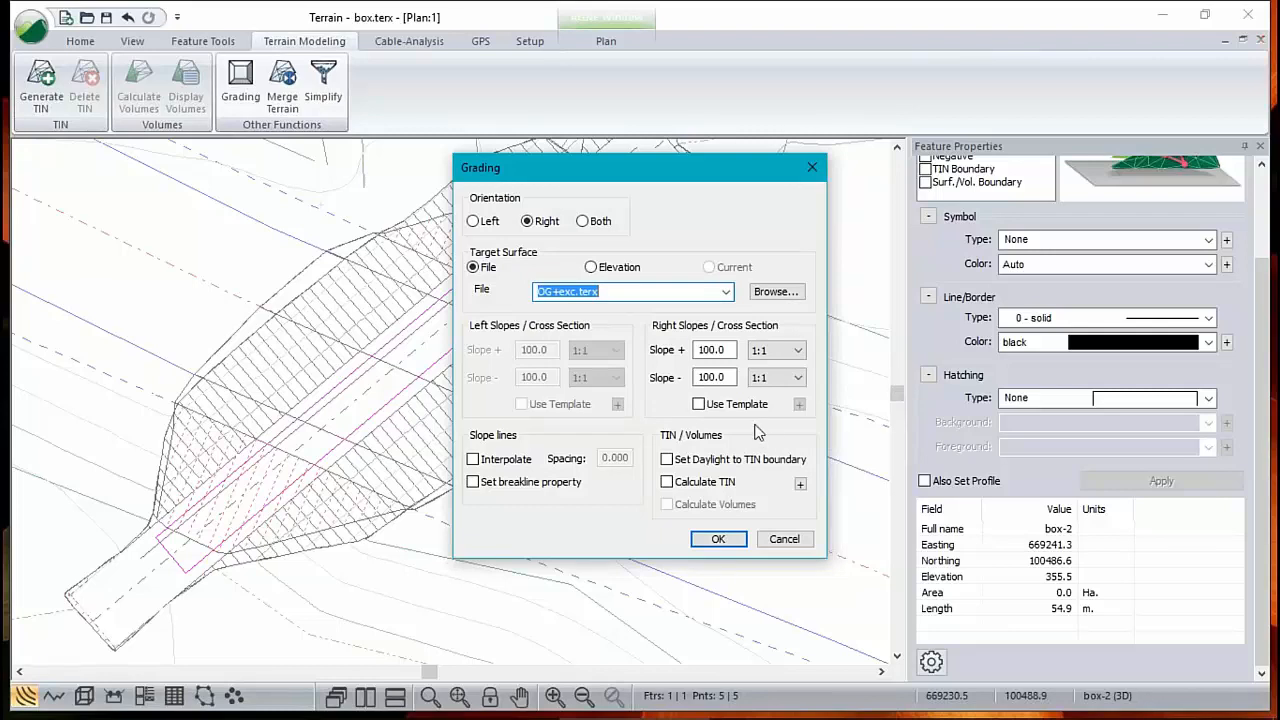
left_click(729, 350)
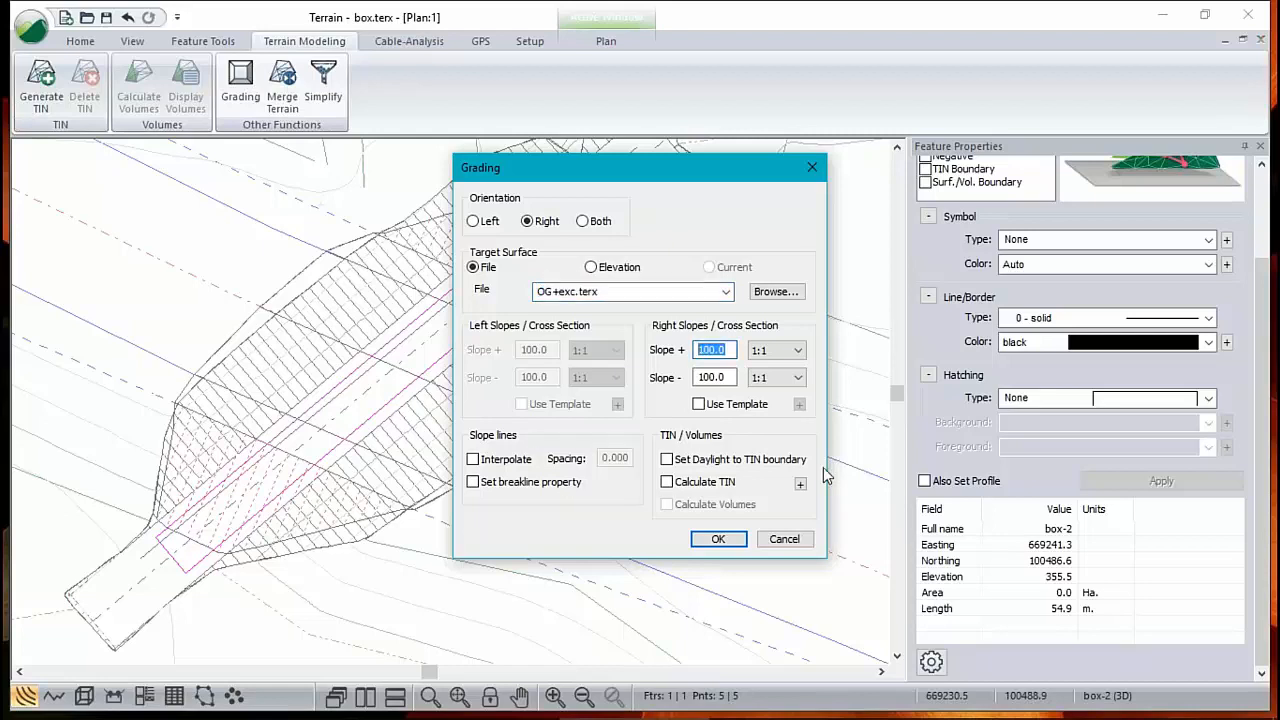
type("500")
key("Tab")
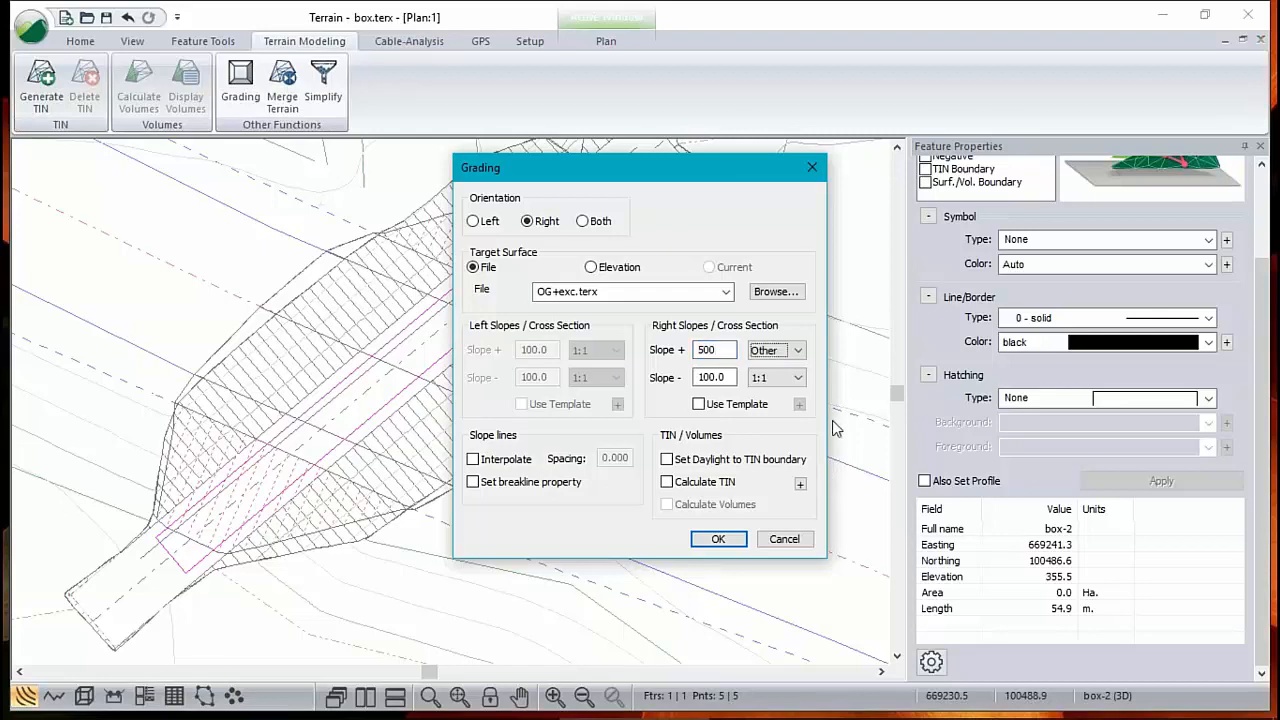
Set both the positive and negative right grading slopes to 1/4:1
left_click(797, 352)
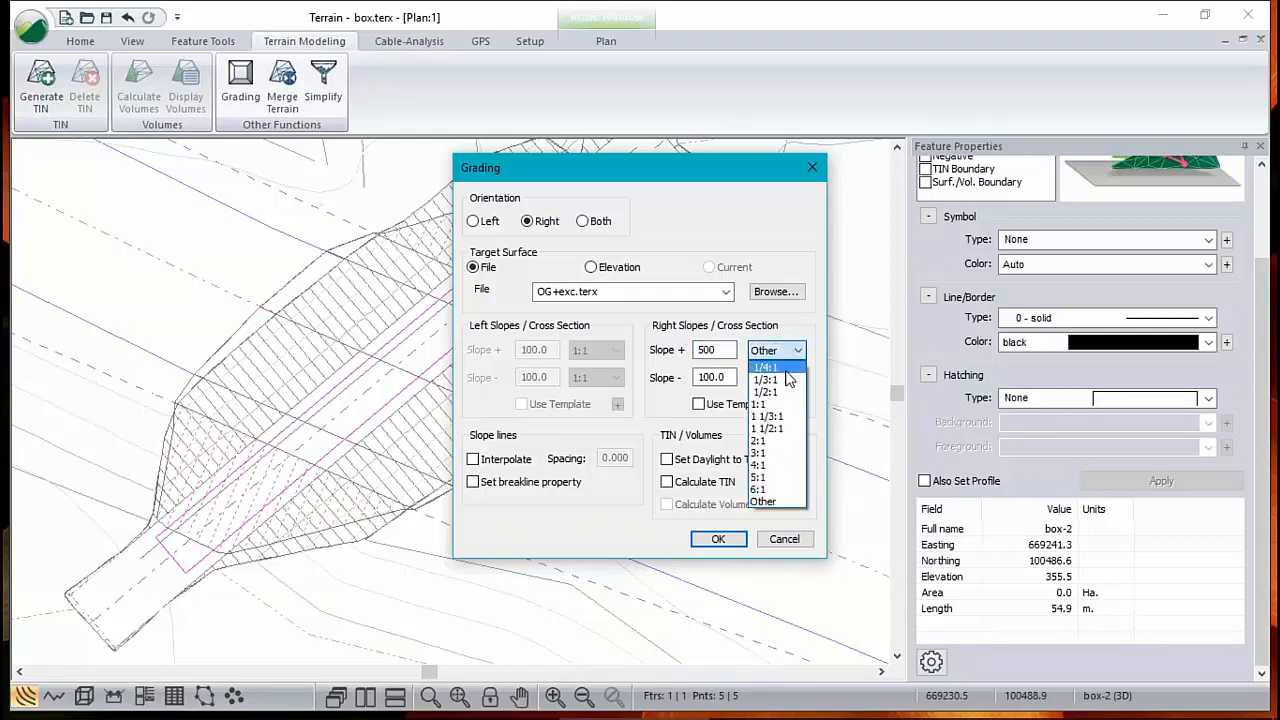
left_click(788, 368)
left_click(797, 377)
left_click(768, 395)
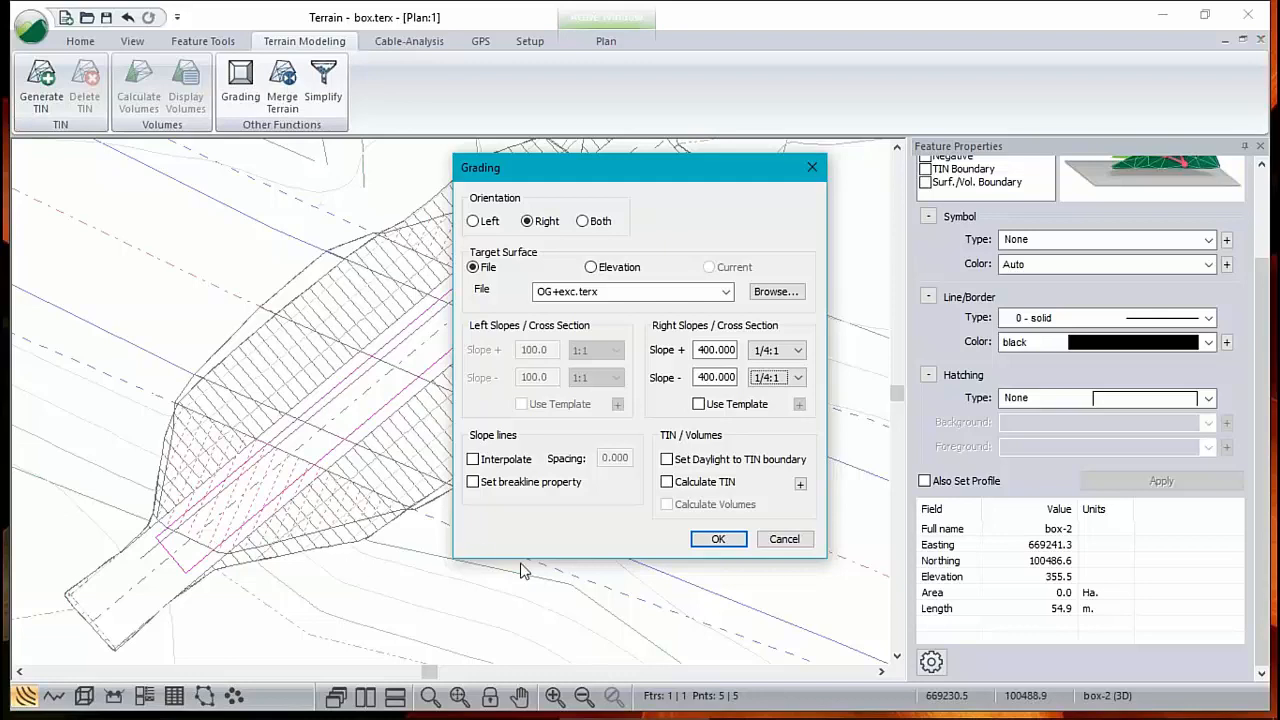
Enable interpolated slope lines for the grading with a spacing of 0.5
left_click(474, 459)
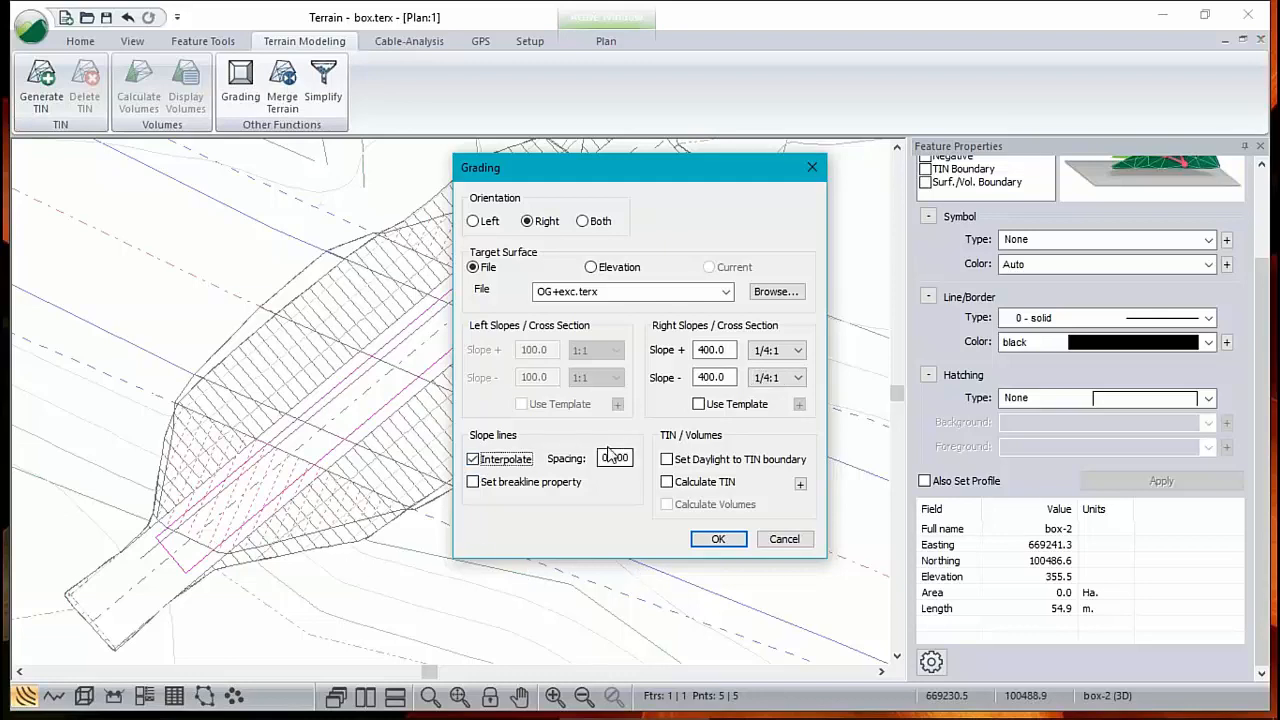
left_click_drag(630, 455, 472, 467)
type(".5")
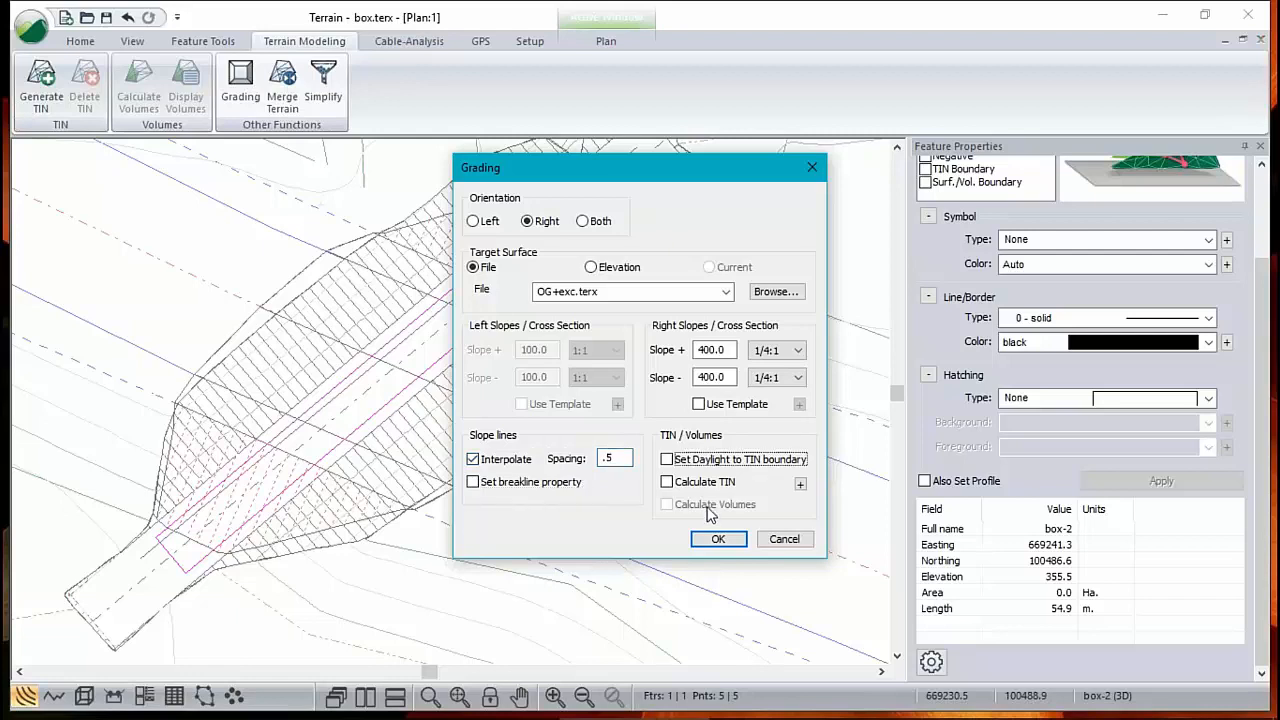
Enable setting the daylight line to TIN boundary, calculating the TIN and calculating volumes for the grading
left_click(672, 459)
left_click(667, 482)
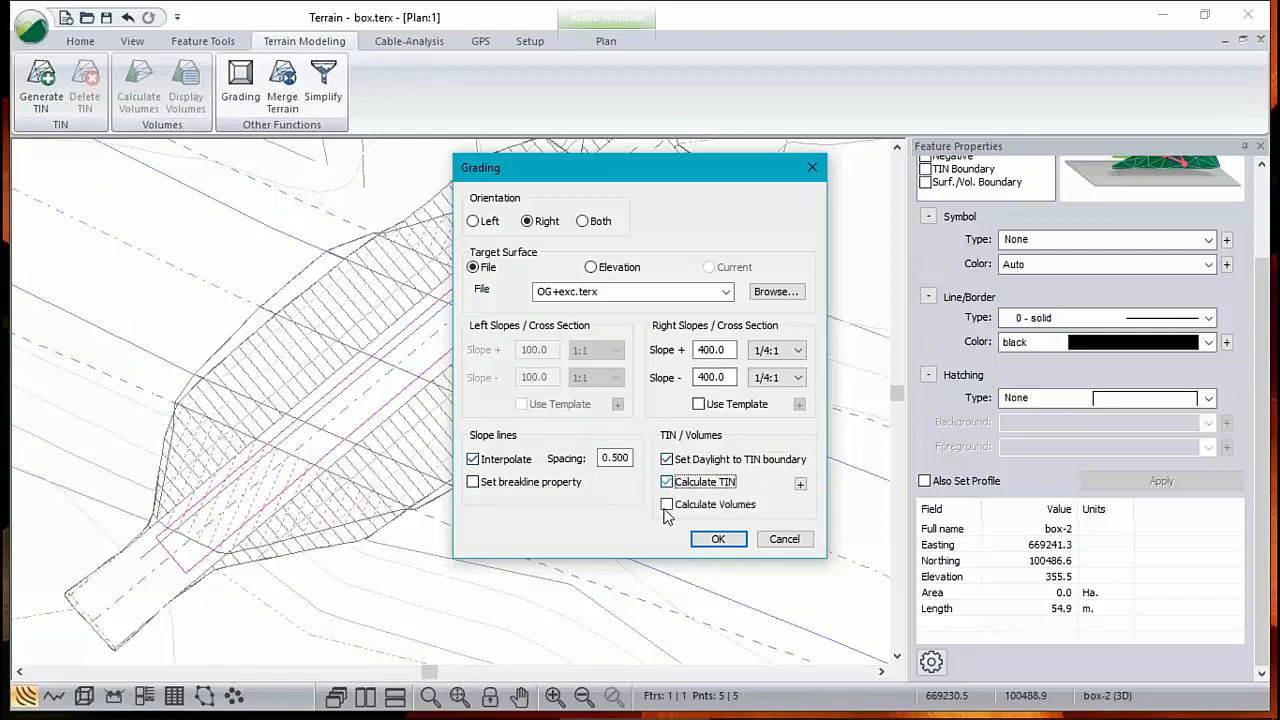
left_click(667, 504)
Turn off major and minor contours for the TIN calculation, then run the box grading with its volume report
left_click(800, 485)
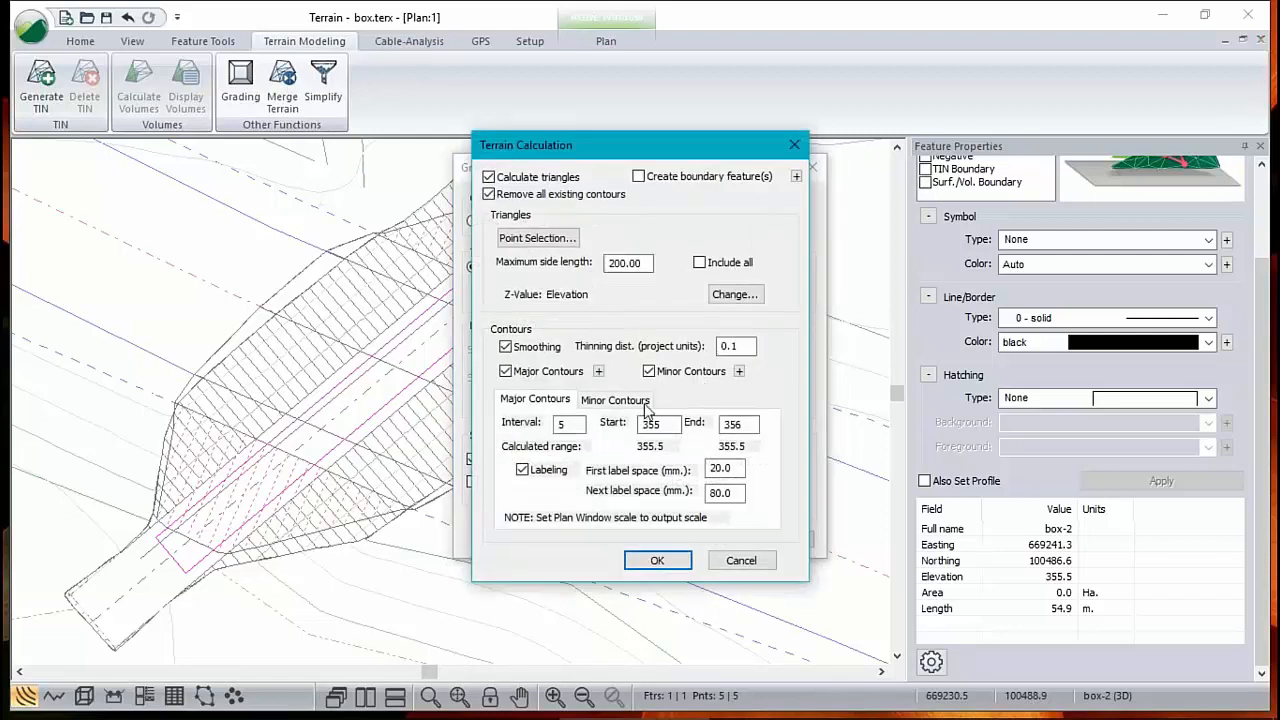
left_click(530, 373)
left_click(650, 371)
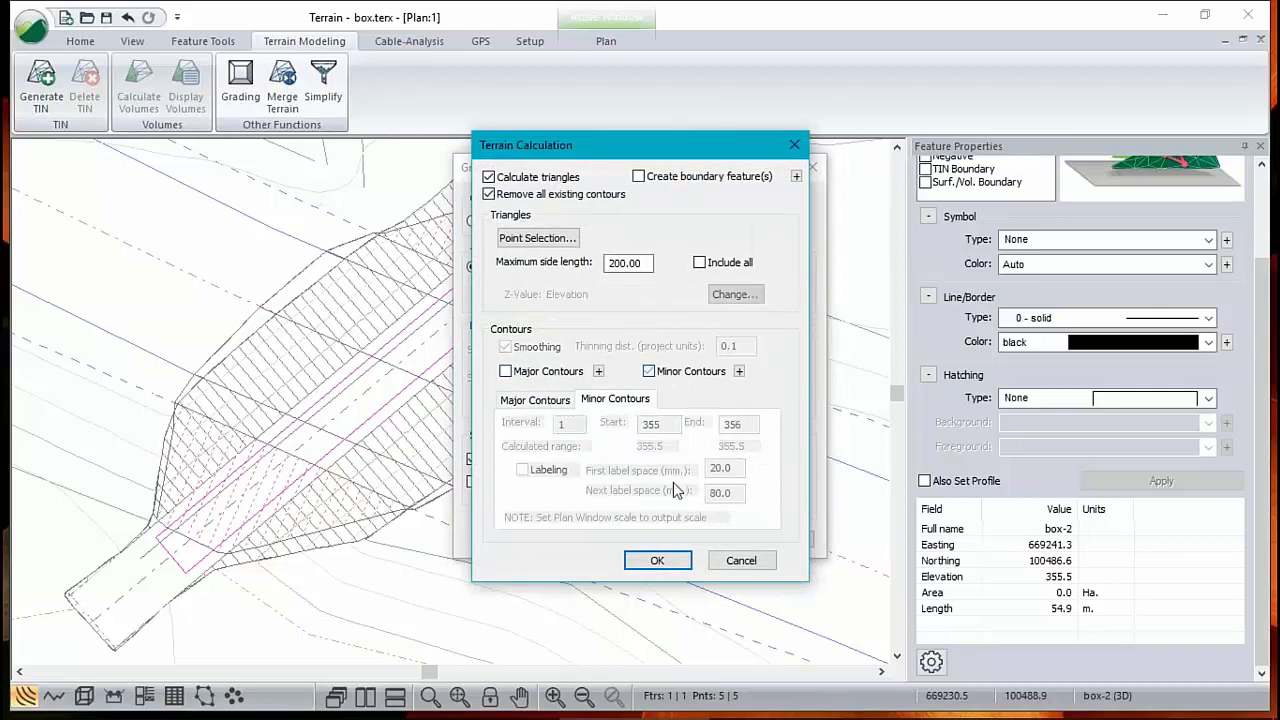
left_click(680, 561)
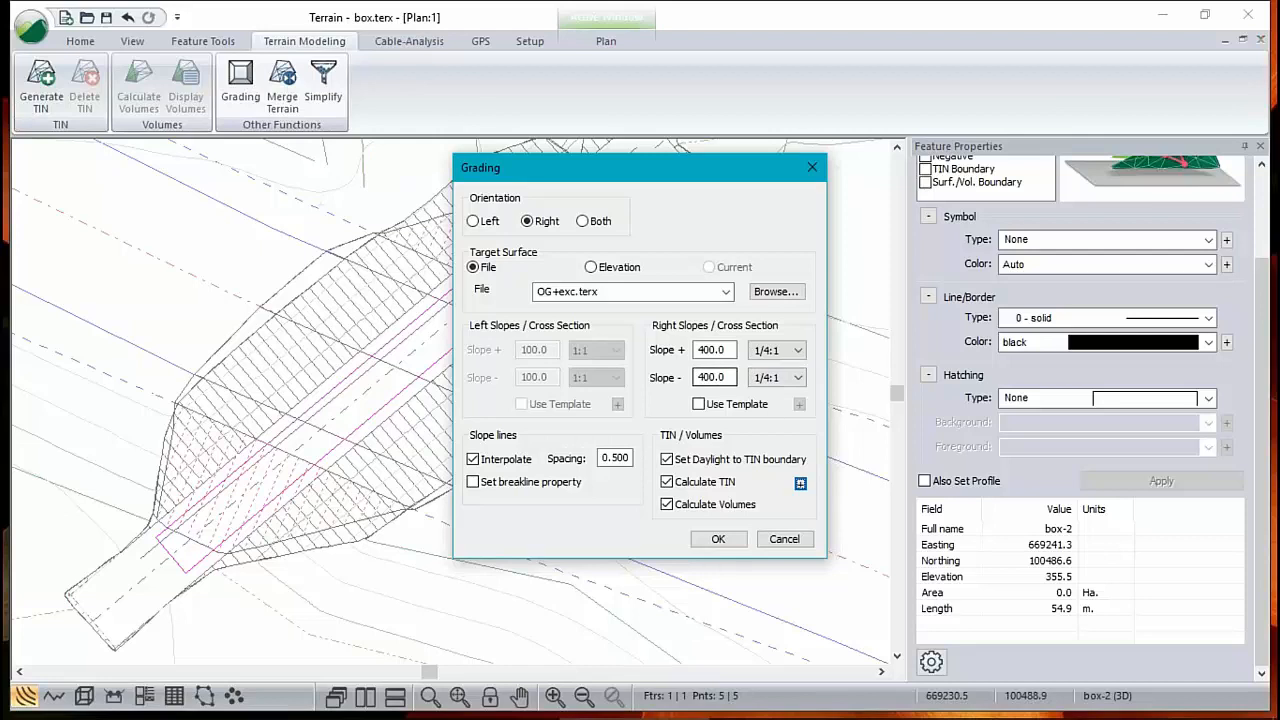
left_click(720, 538)
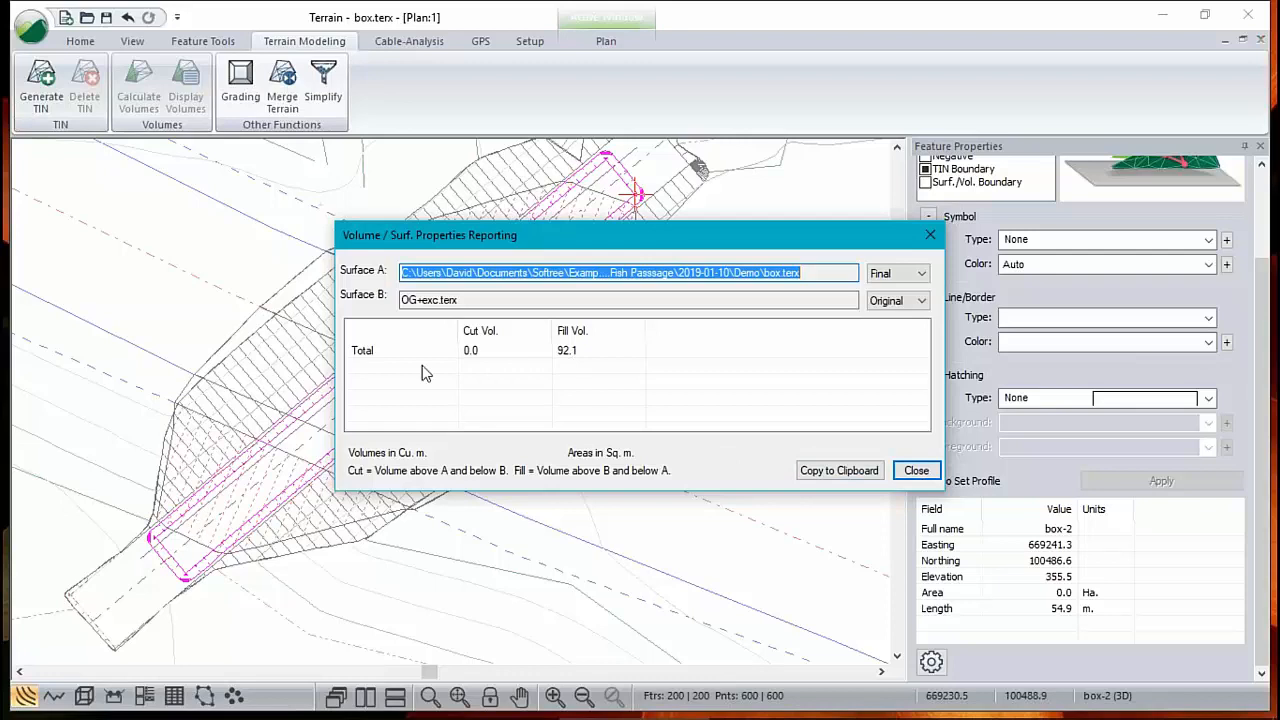
left_click(912, 470)
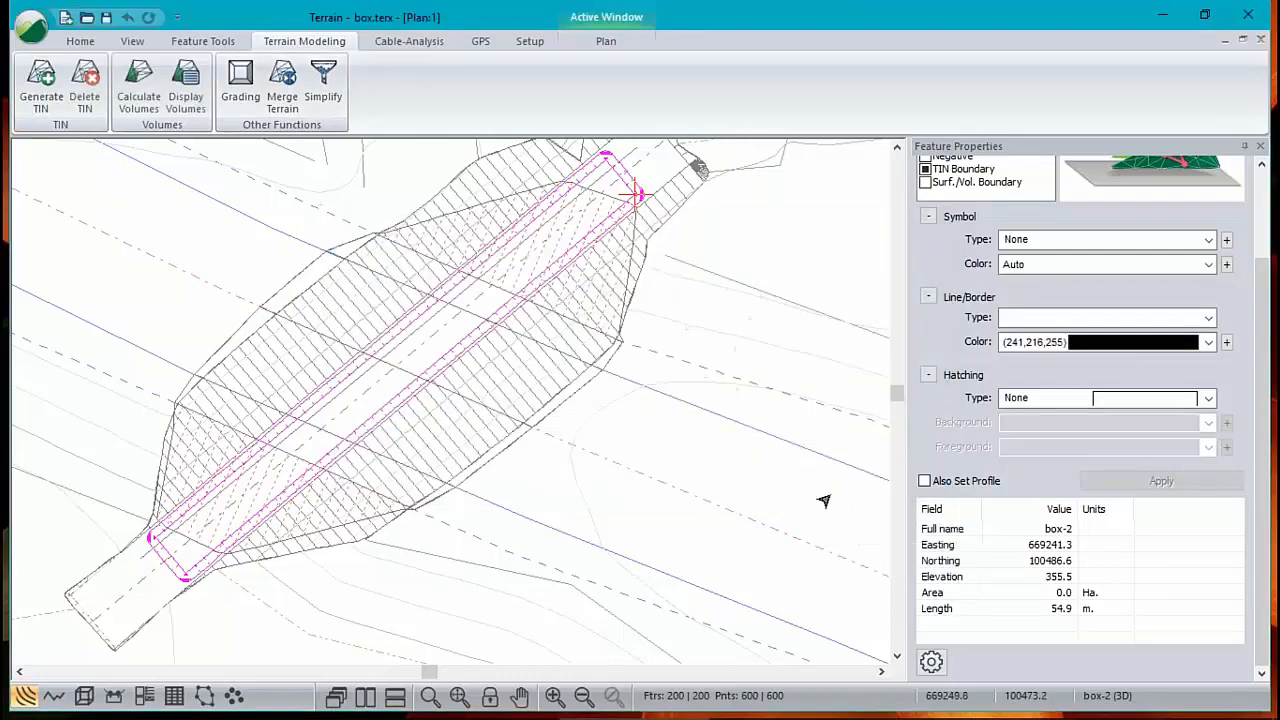
Examine the graded box surface within the excavation in 3D, closely and from a lower angle, and return to the plan view
left_click(84, 695)
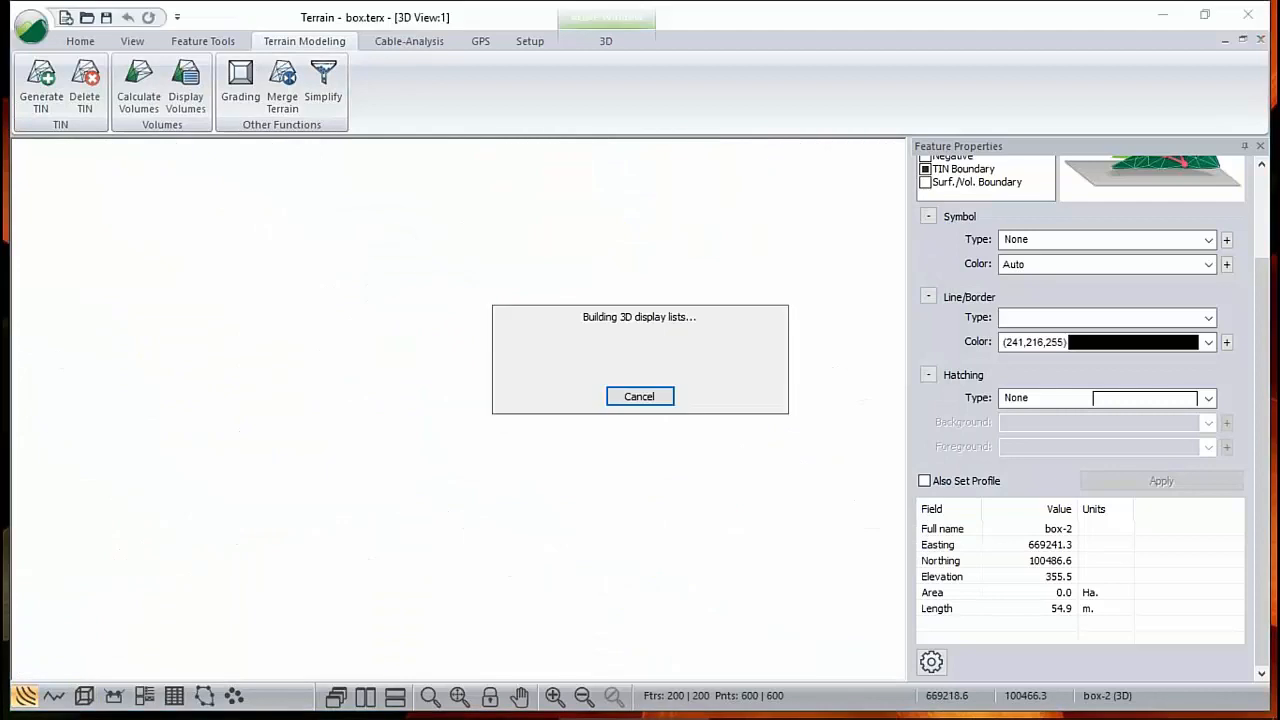
scroll(454, 493, "up", 10)
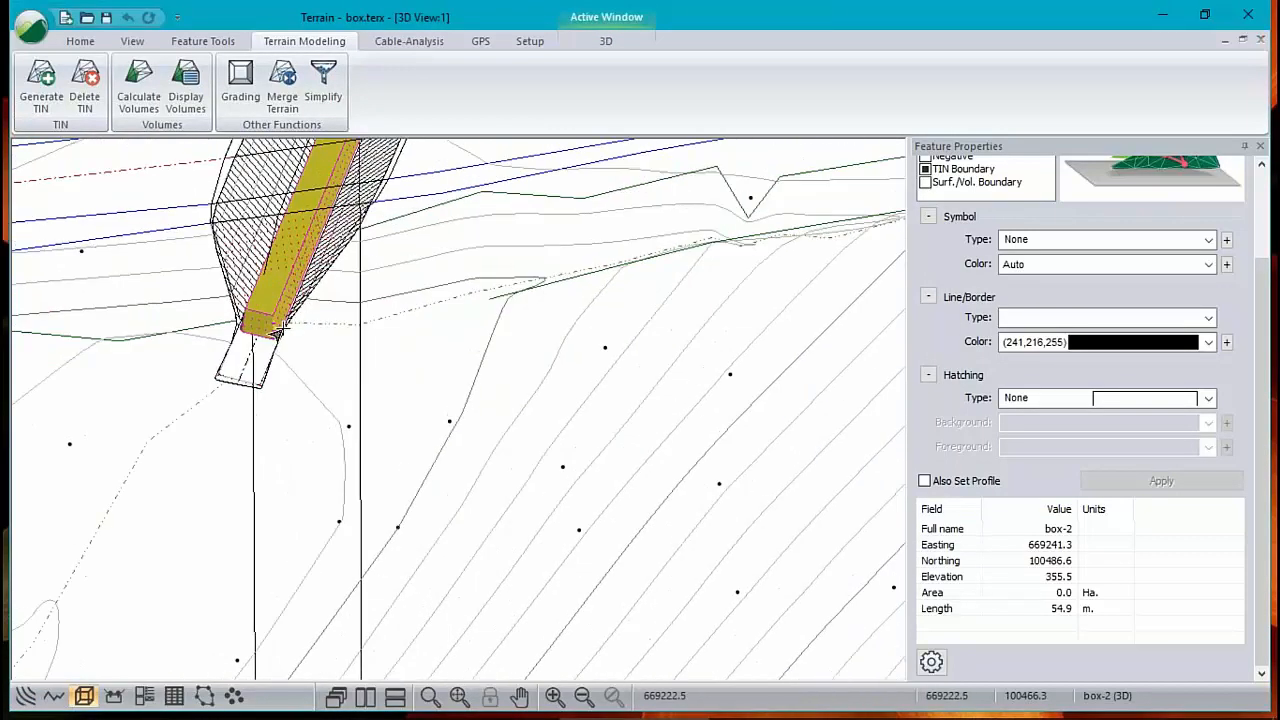
left_click_drag(282, 331, 284, 259)
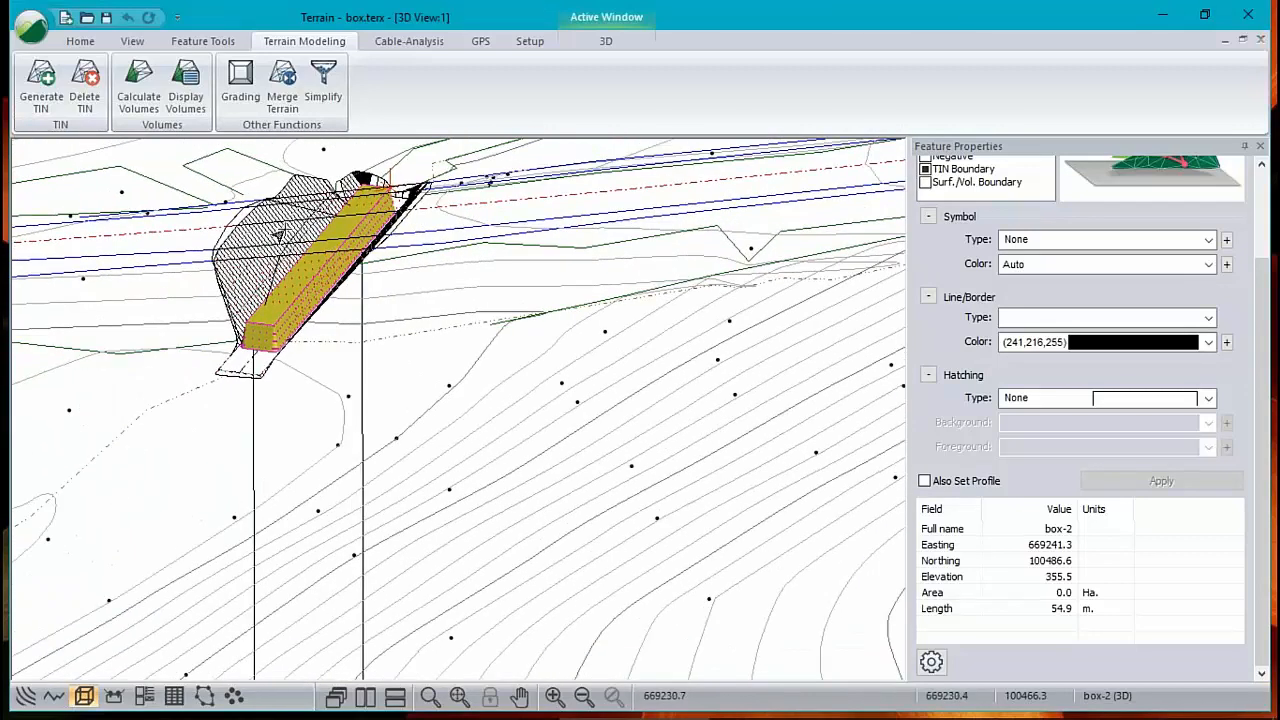
scroll(280, 234, "up", 2)
middle_click_drag(280, 234, 374, 414)
left_click_drag(374, 414, 425, 430)
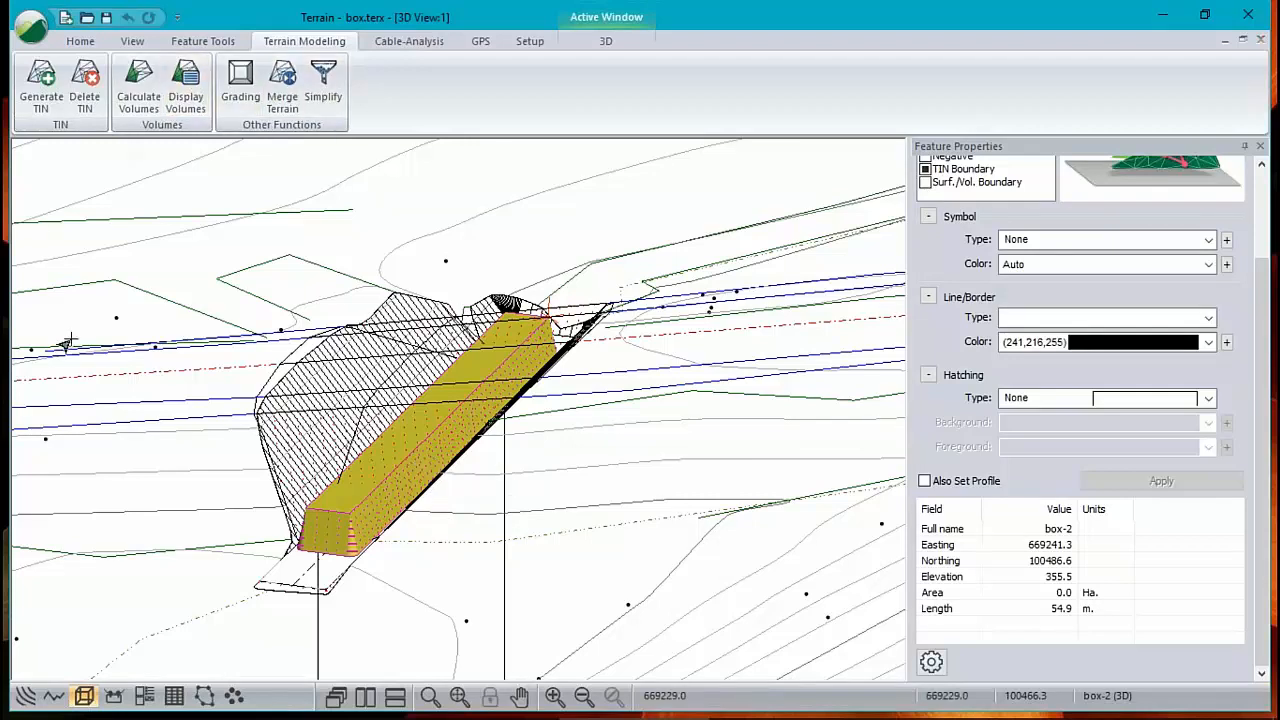
left_click(18, 700)
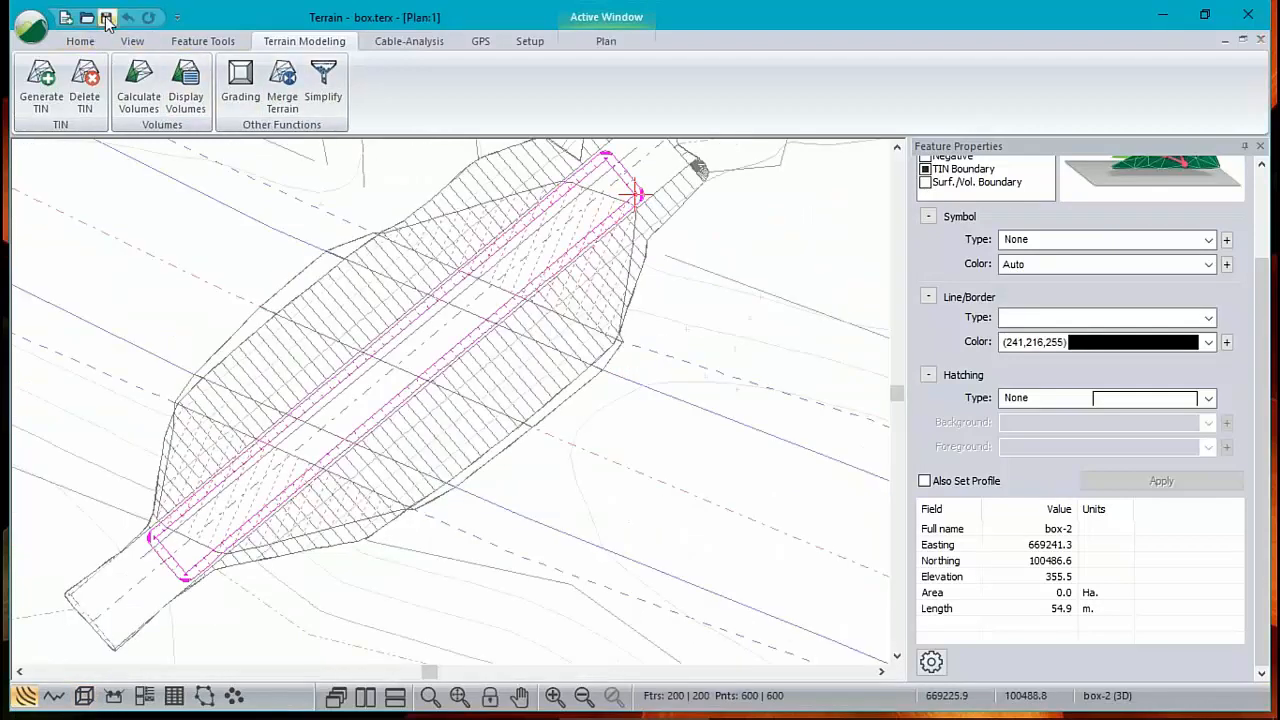
Open the recent terrain fill.terx and save a copy of it as fill2.terx in the Demo folder
left_click(30, 32)
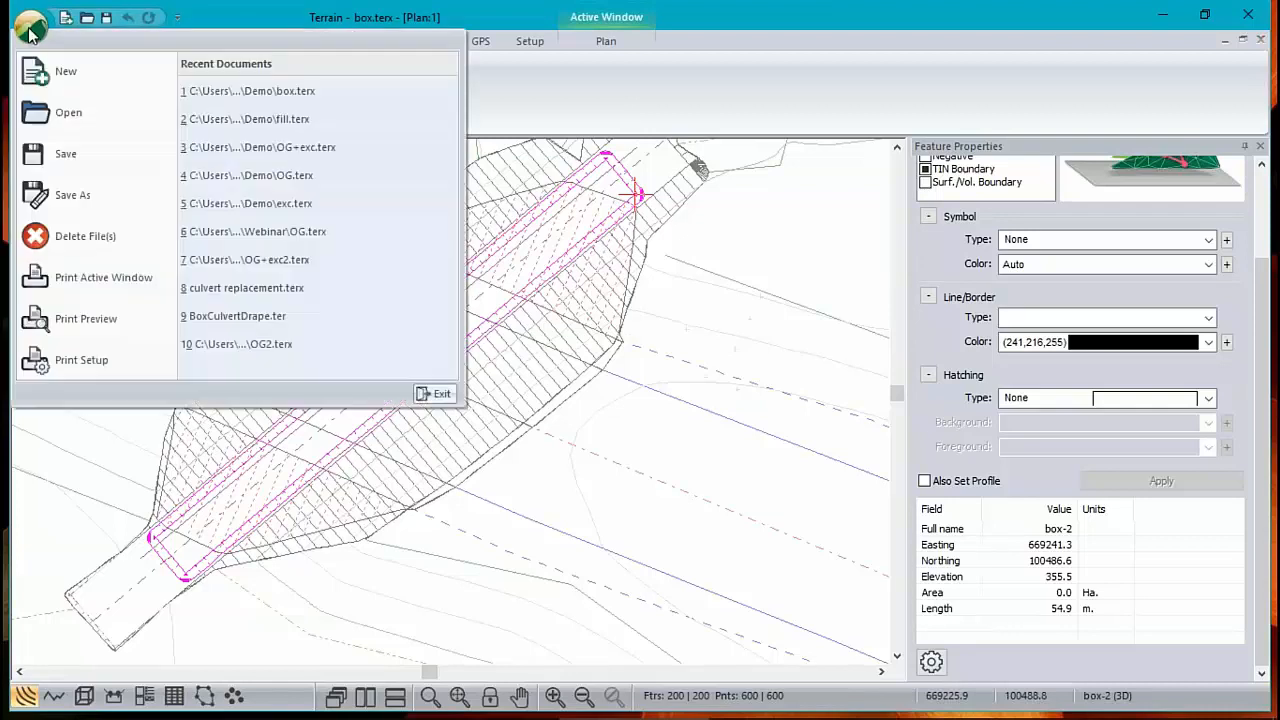
left_click(276, 119)
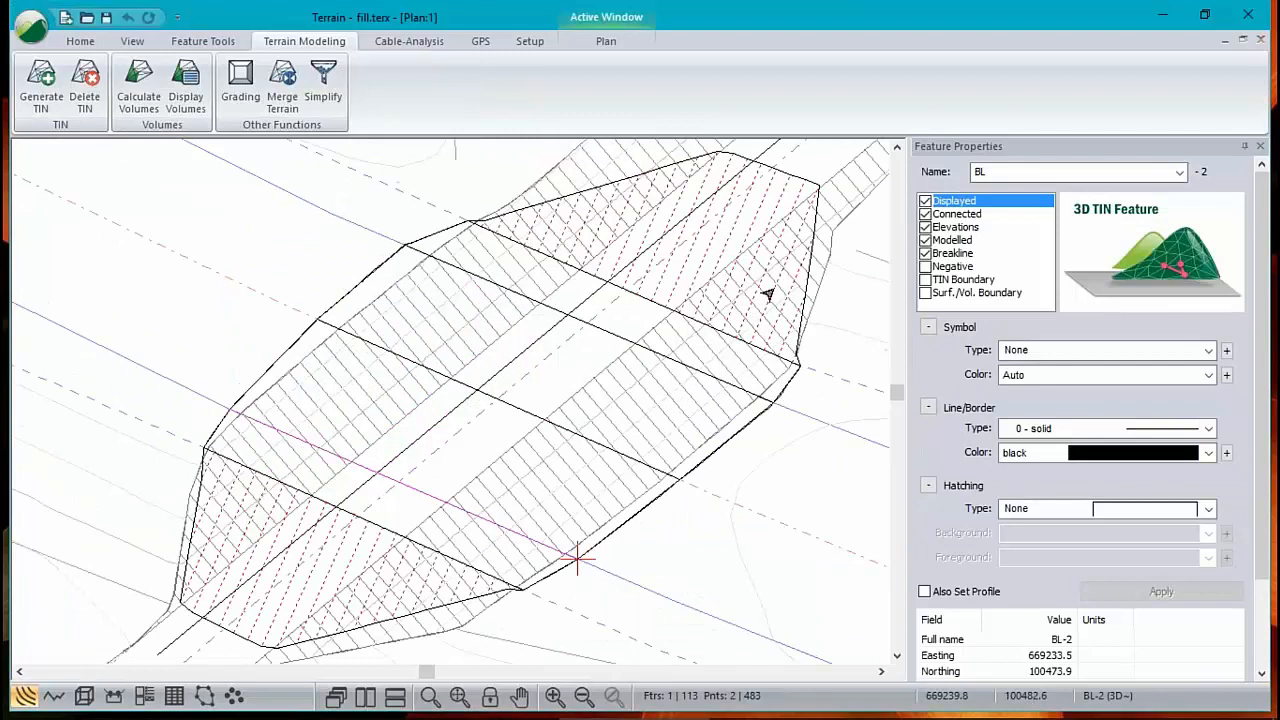
left_click(31, 27)
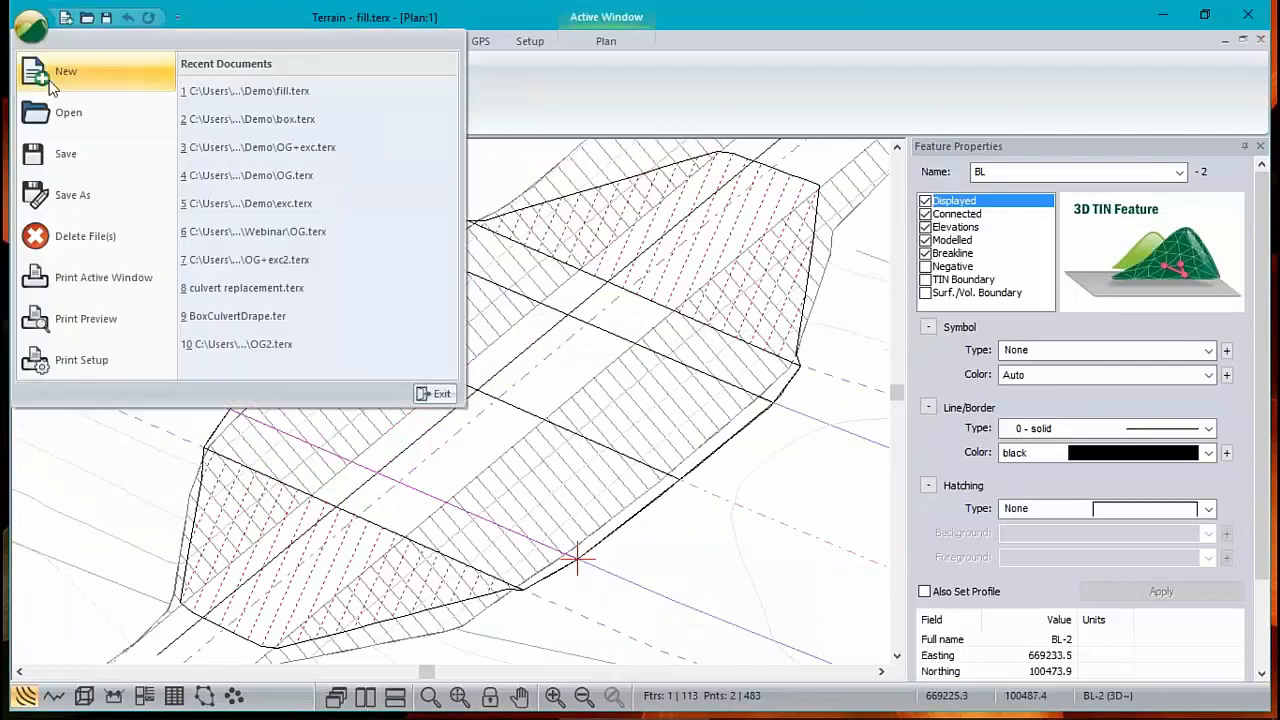
left_click(62, 195)
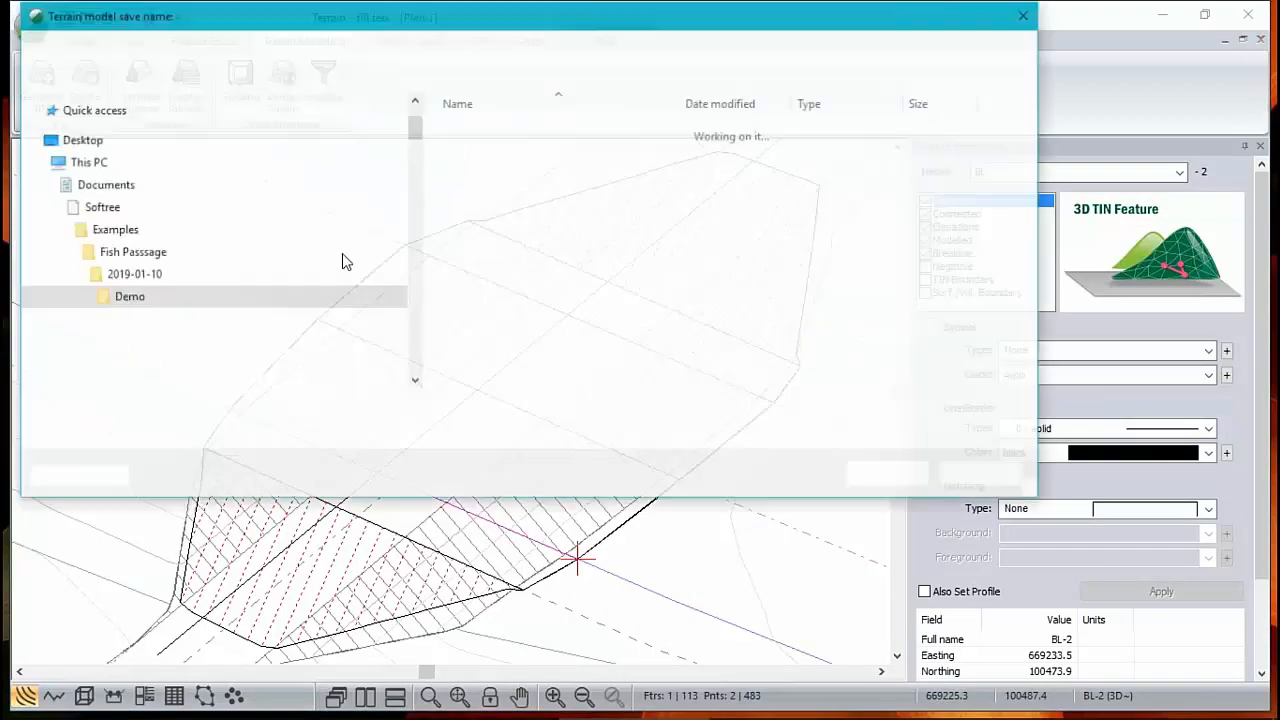
left_click(161, 410)
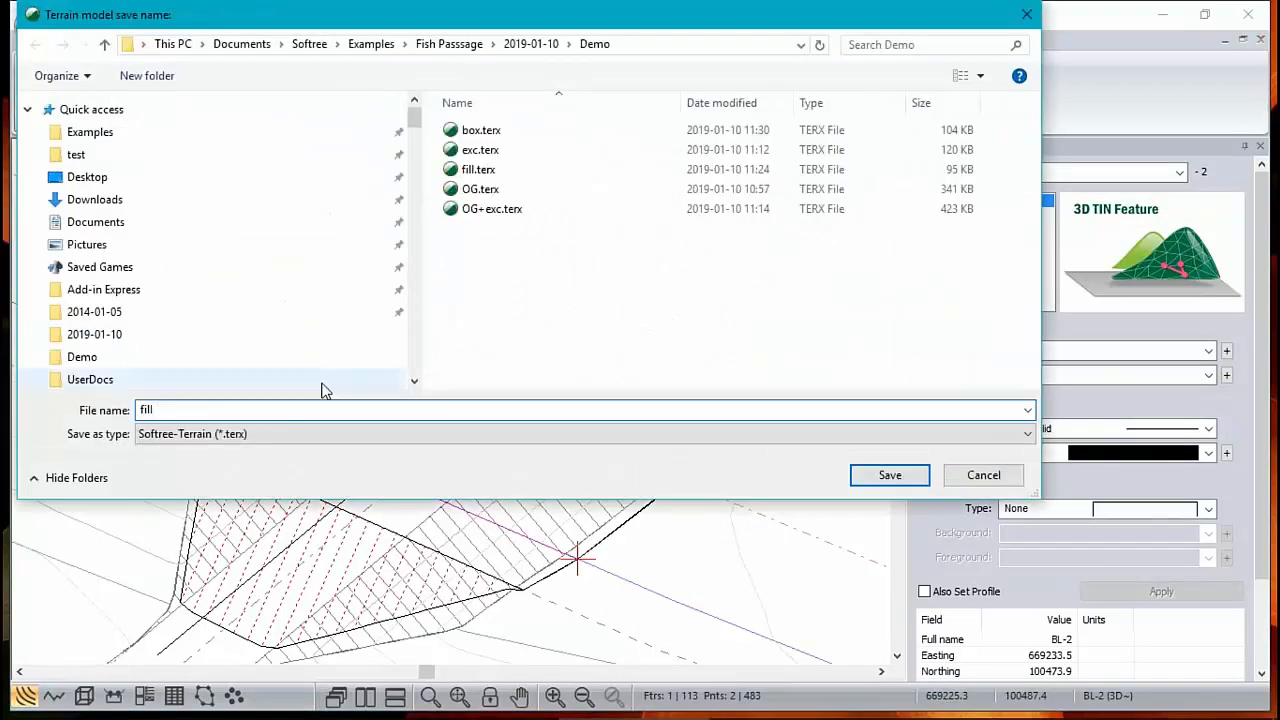
type("2")
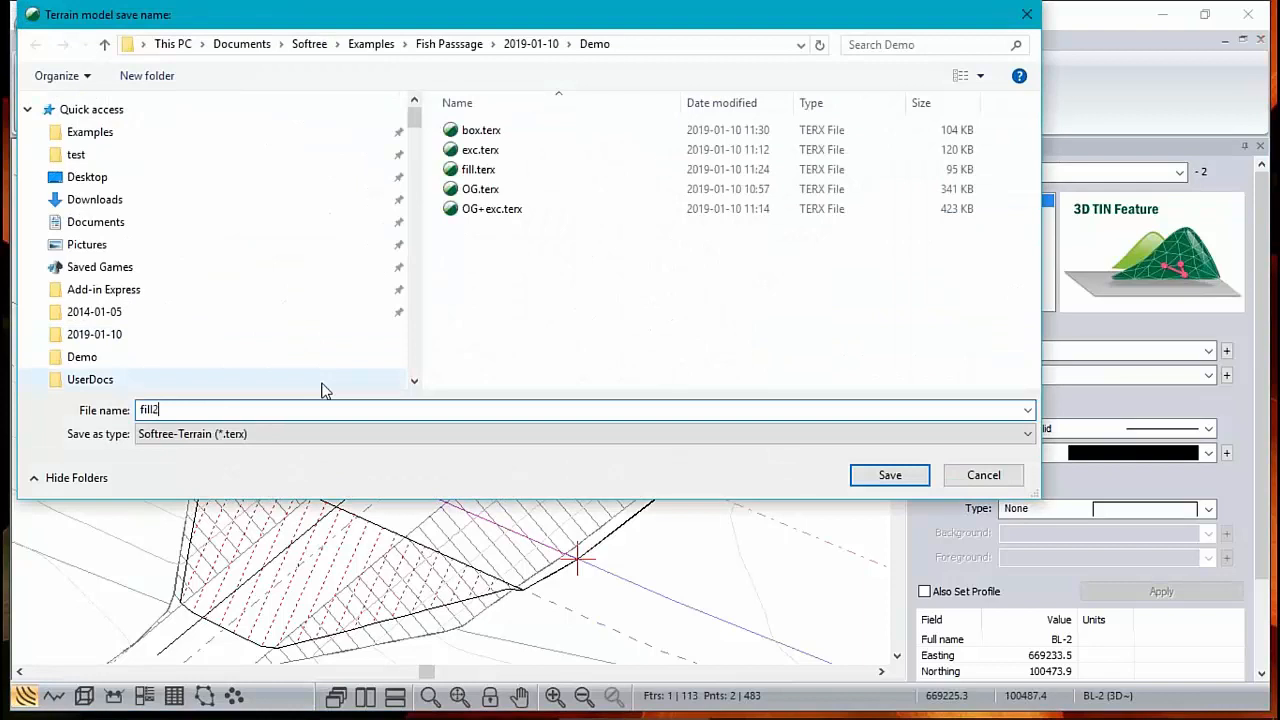
left_click(897, 481)
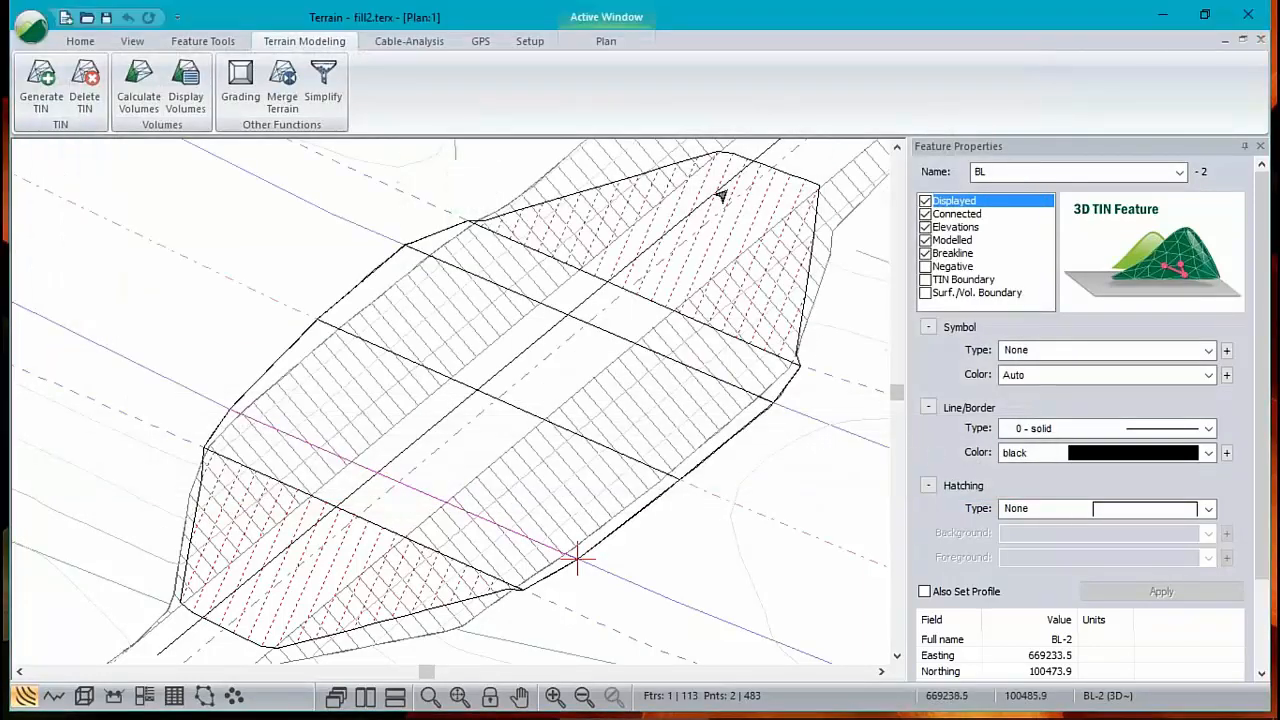
mouse_move(517, 397)
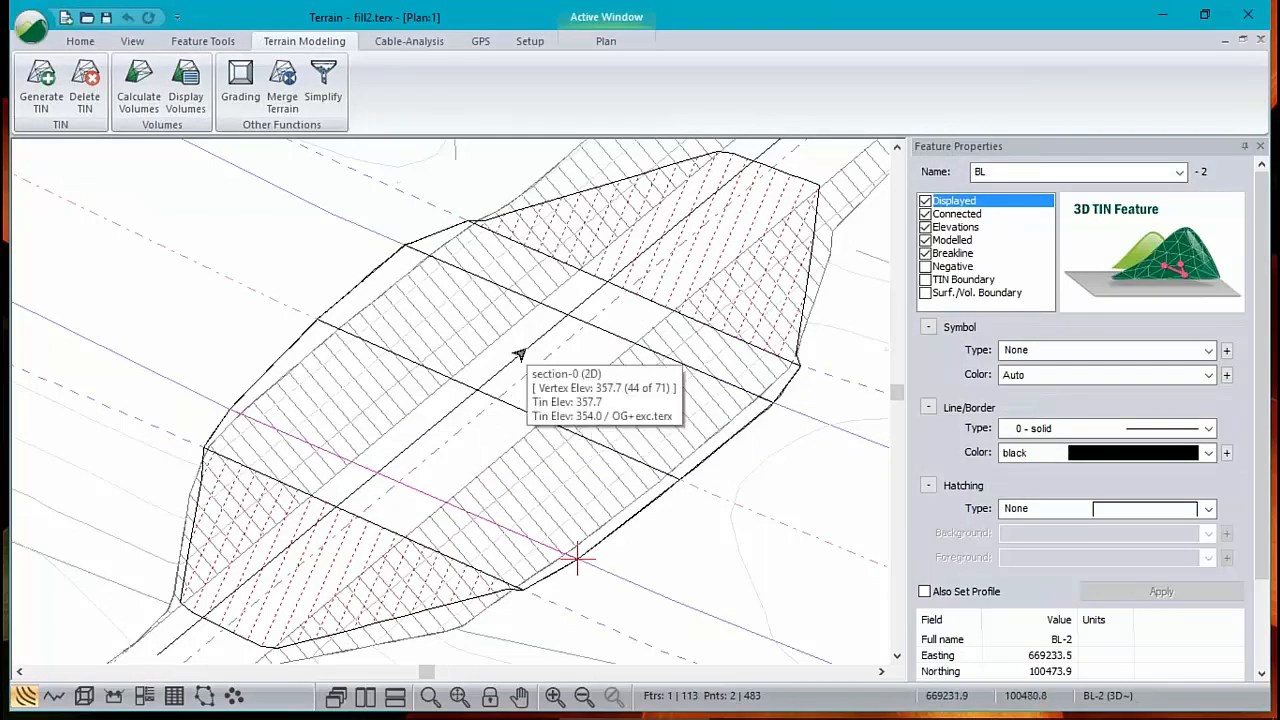
right_click(266, 279)
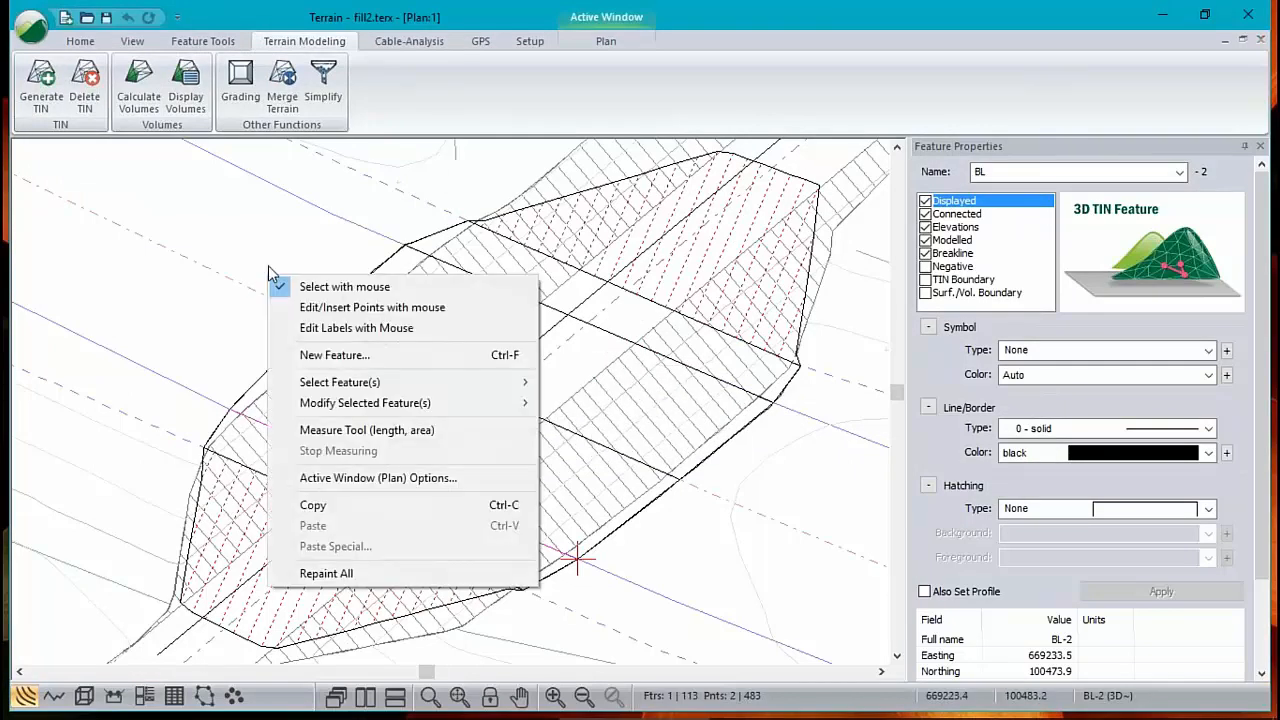
left_click(361, 478)
left_click(500, 156)
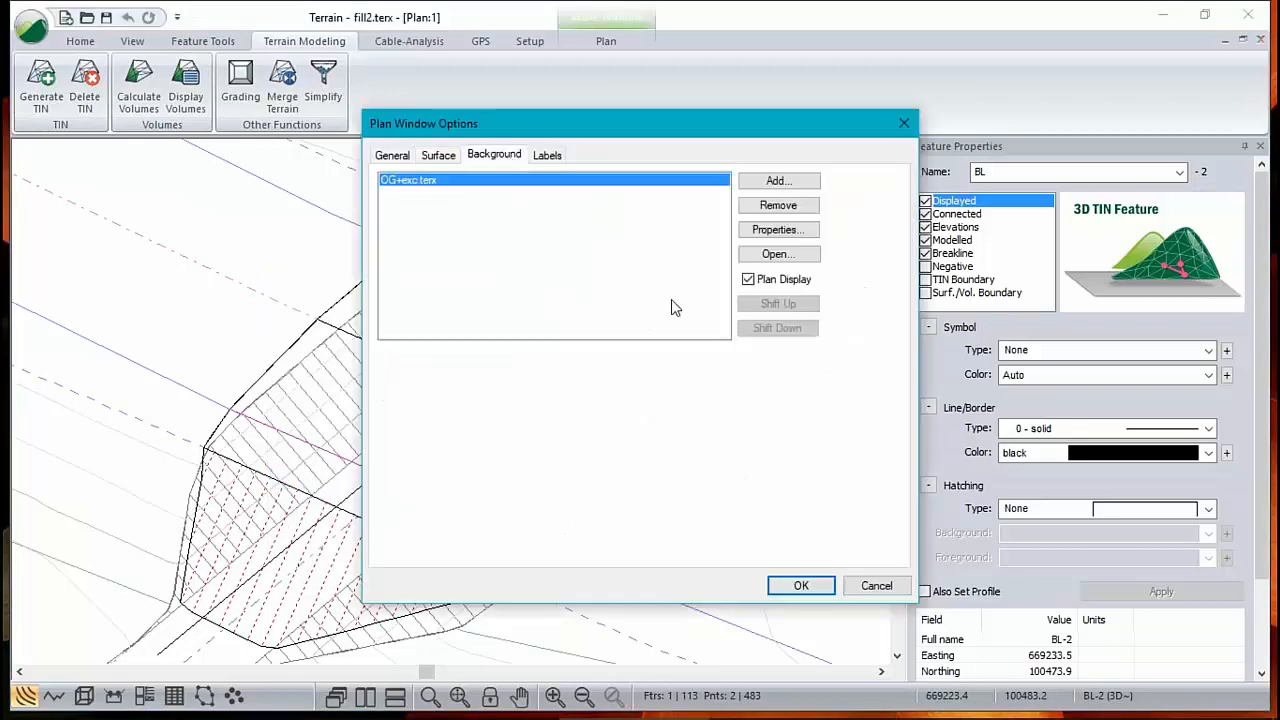
left_click(777, 182)
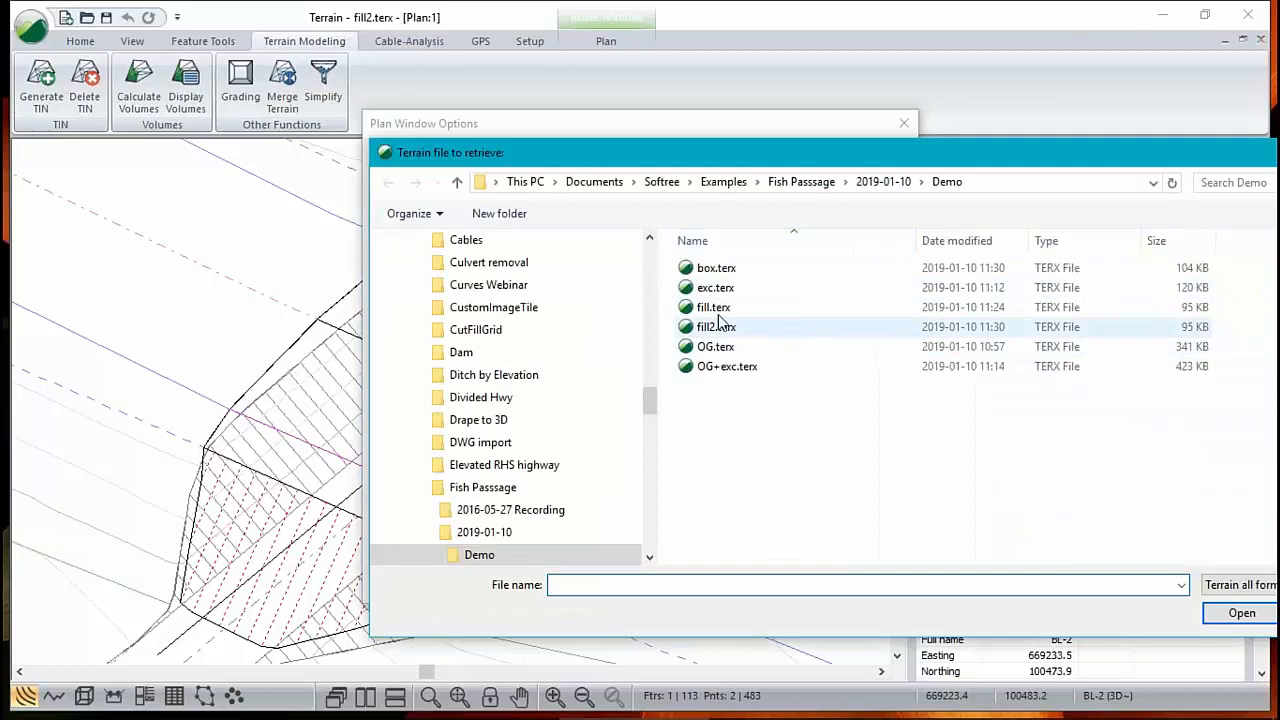
left_click(722, 267)
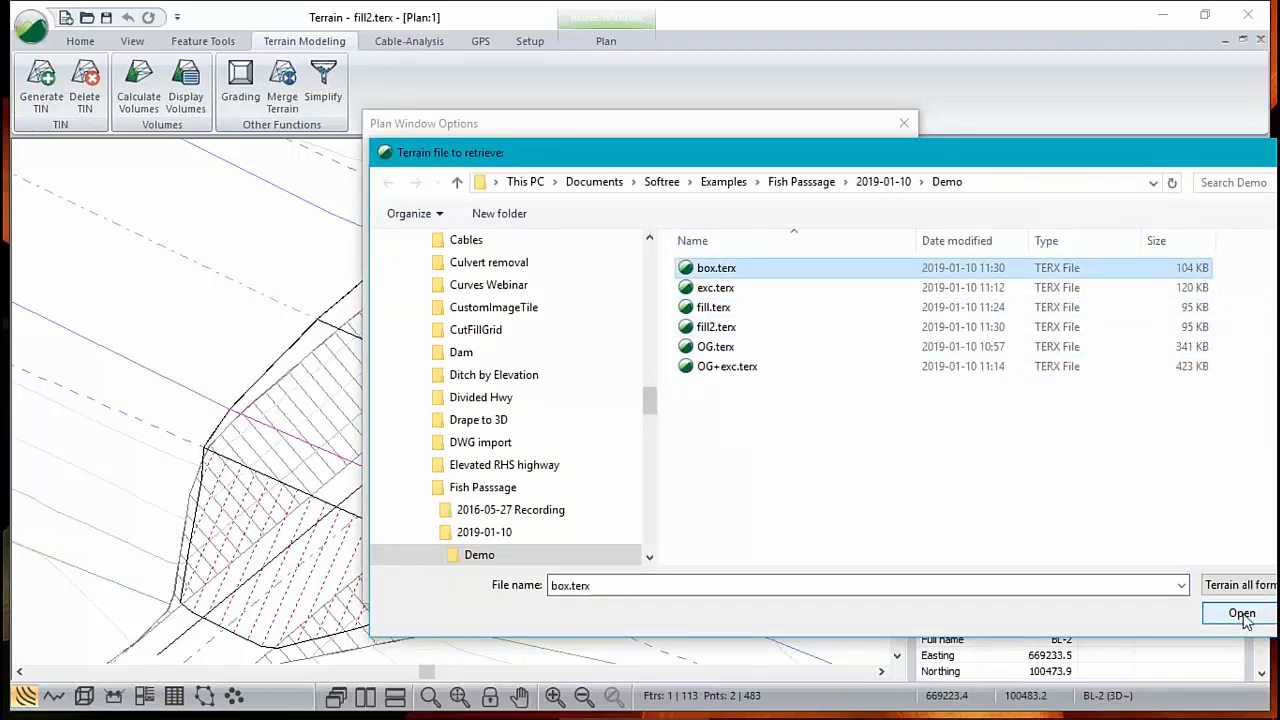
left_click(744, 370)
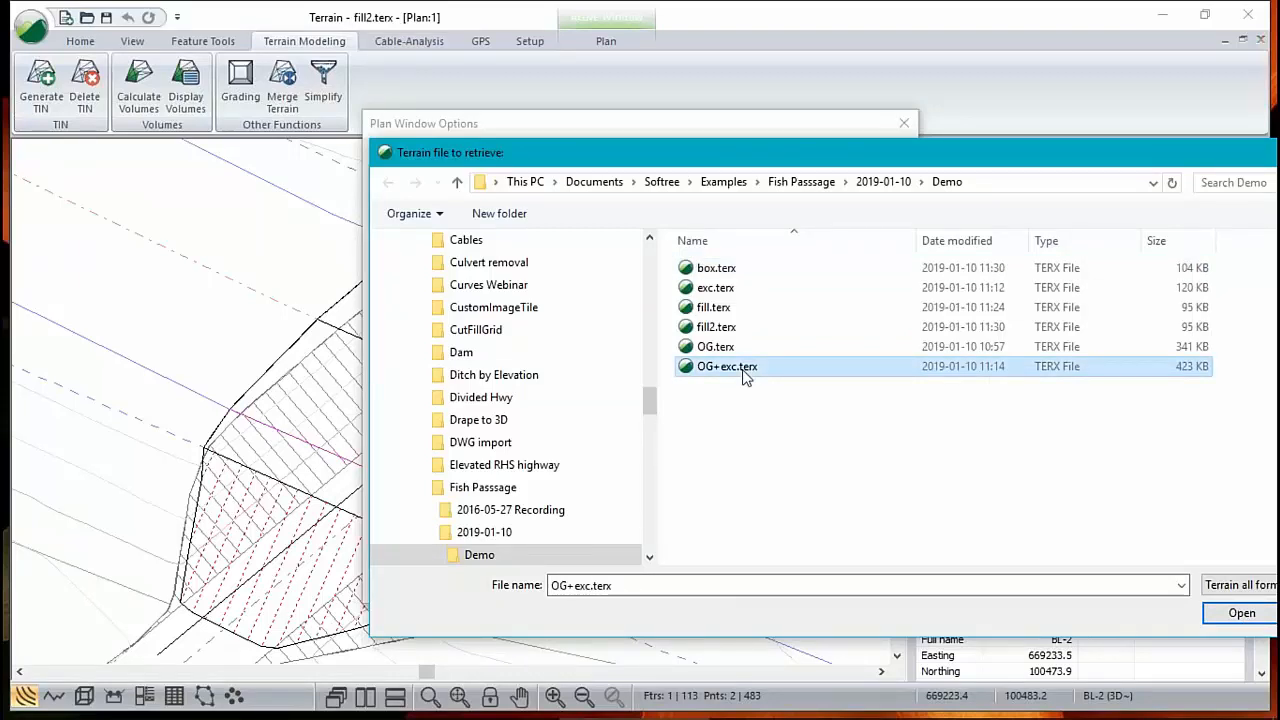
left_click(1245, 620)
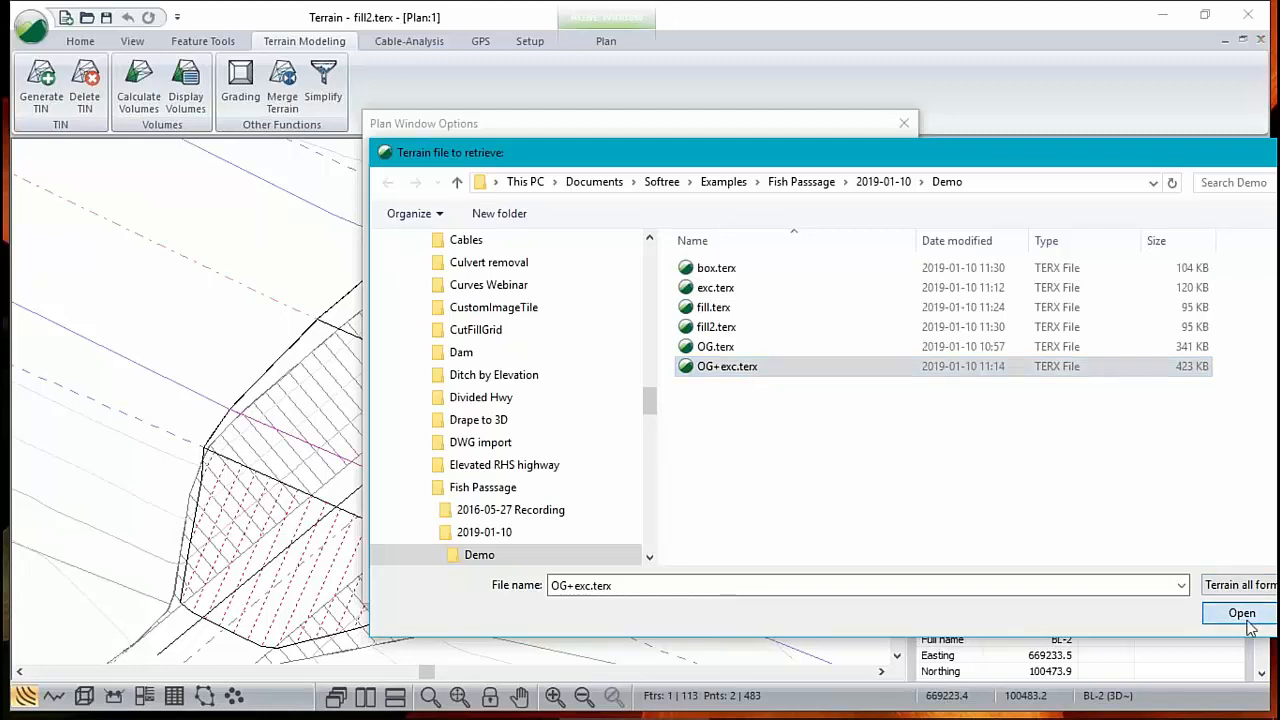
left_click(706, 406)
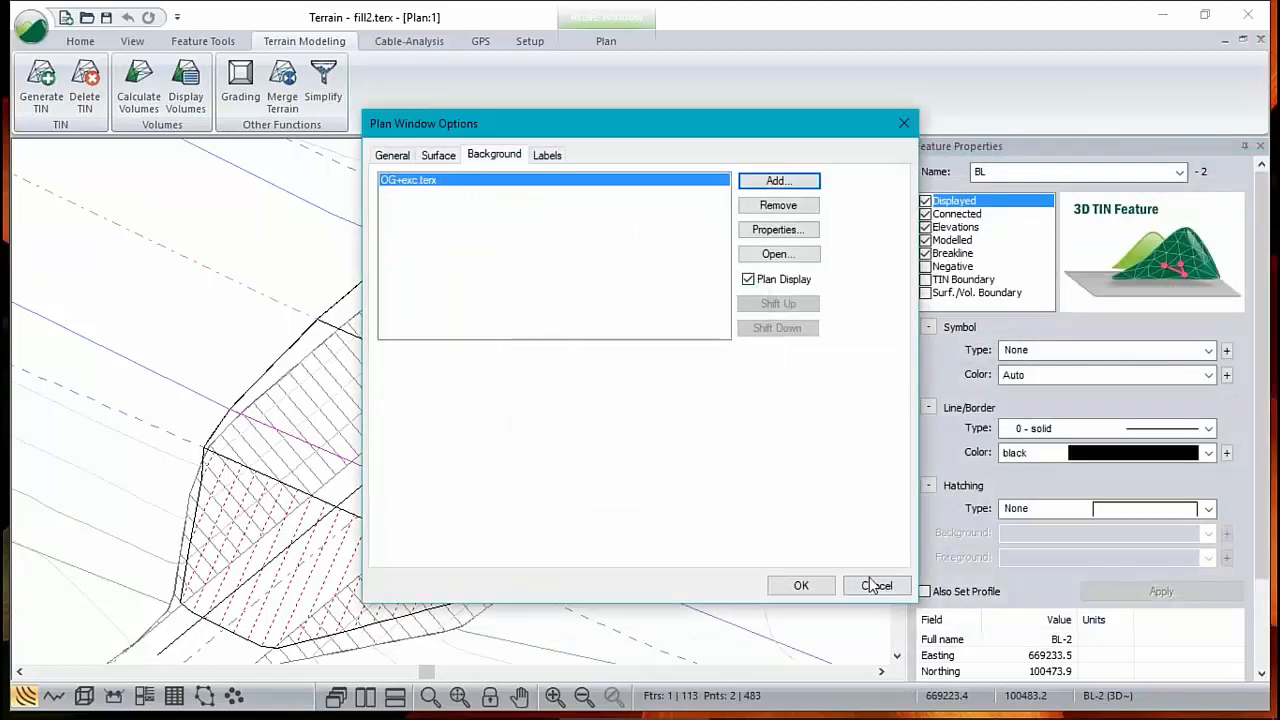
left_click(876, 585)
Open the terrain file OG+exc.terx from the Demo folder
left_click(33, 31)
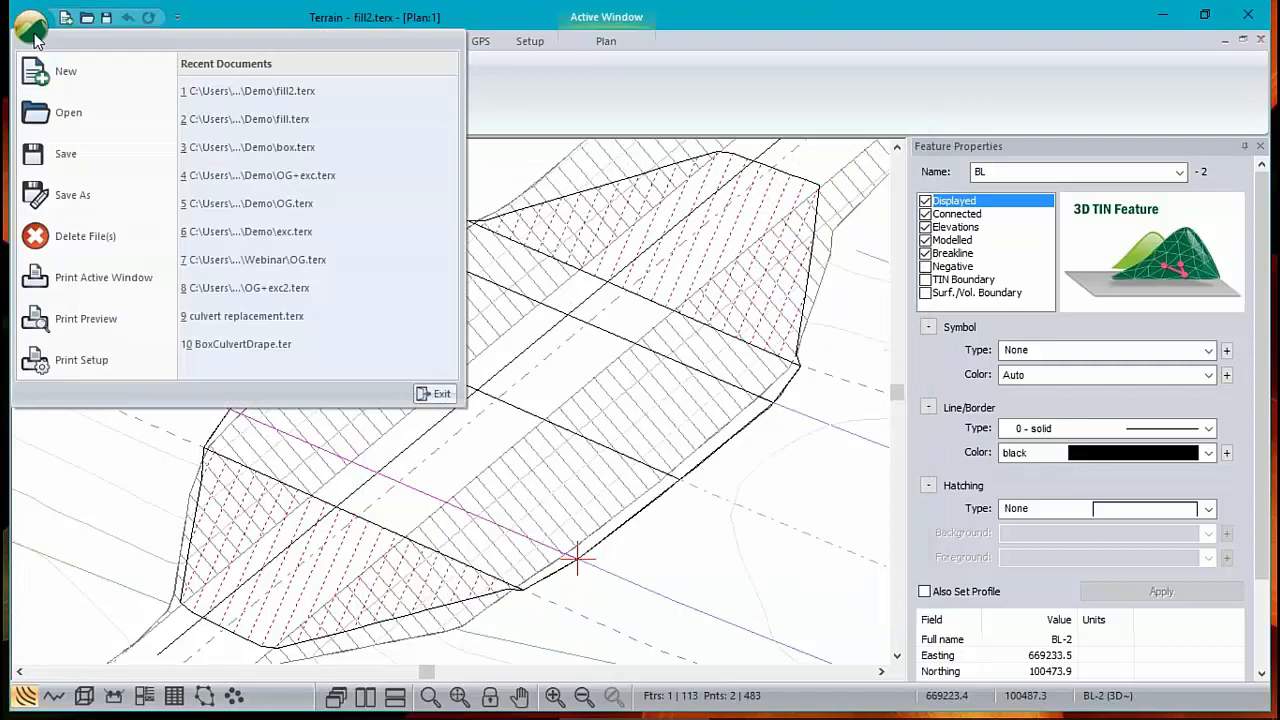
left_click(59, 114)
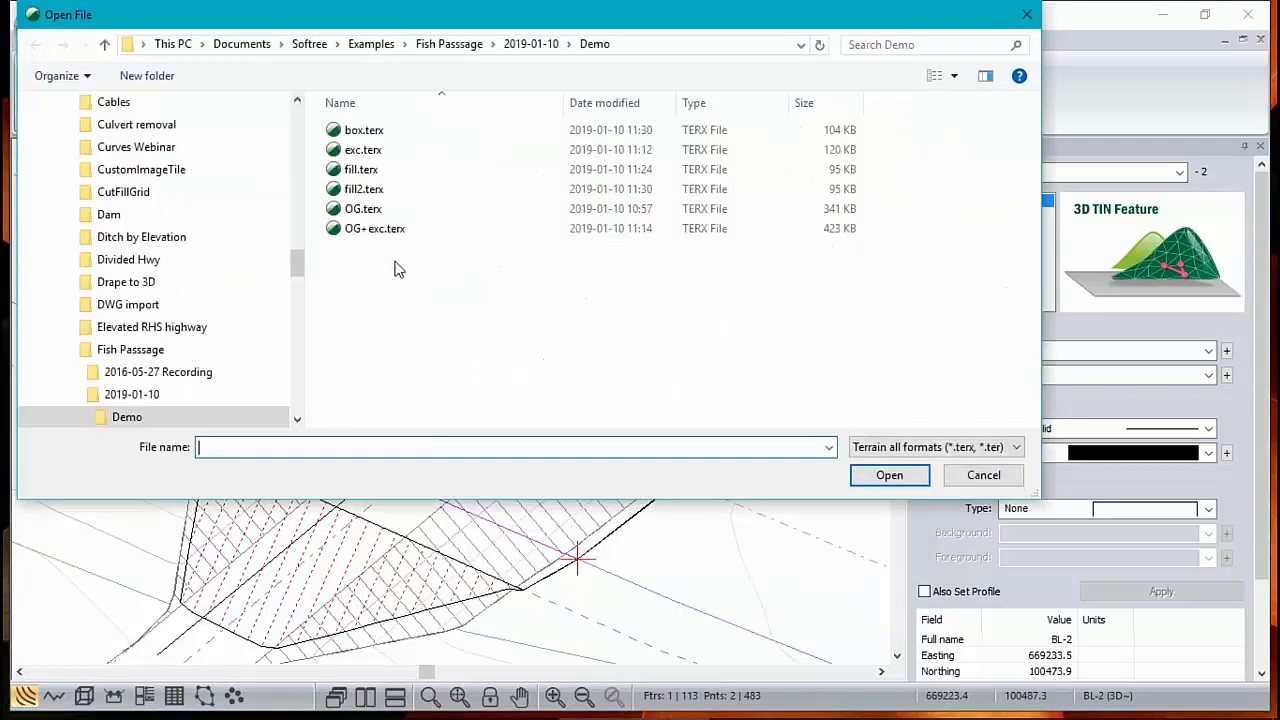
left_click(380, 229)
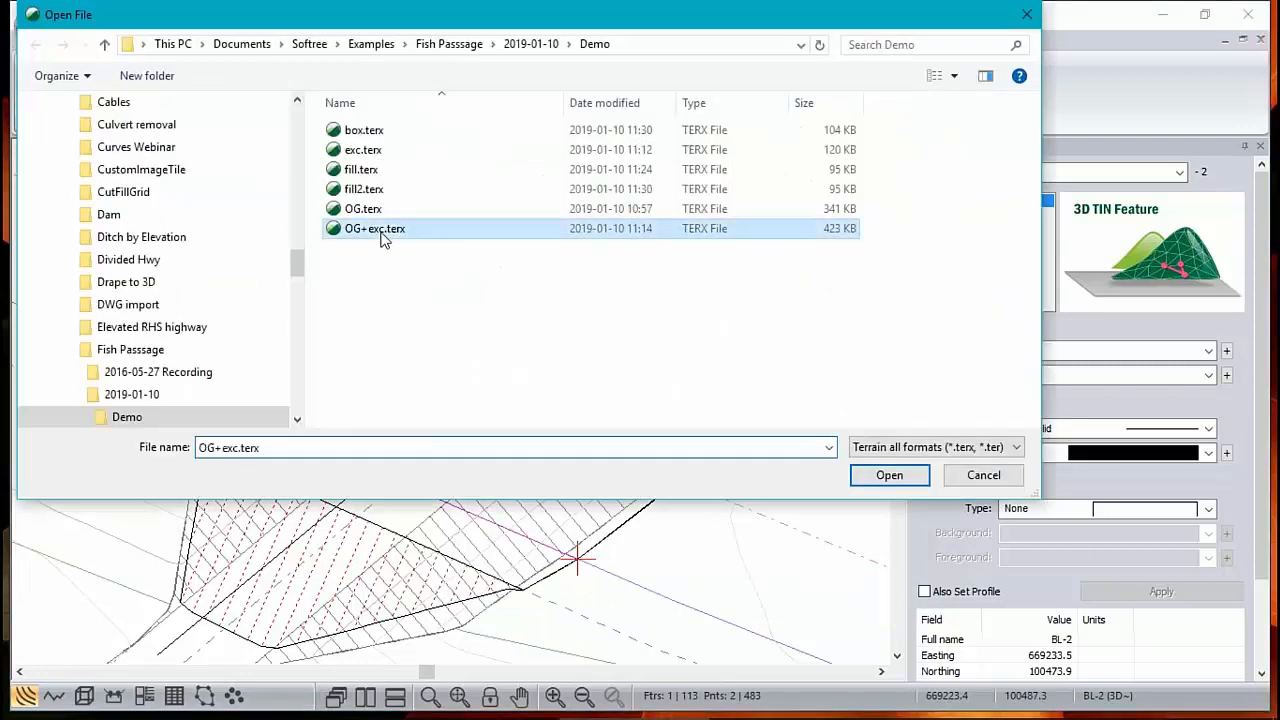
left_click(886, 477)
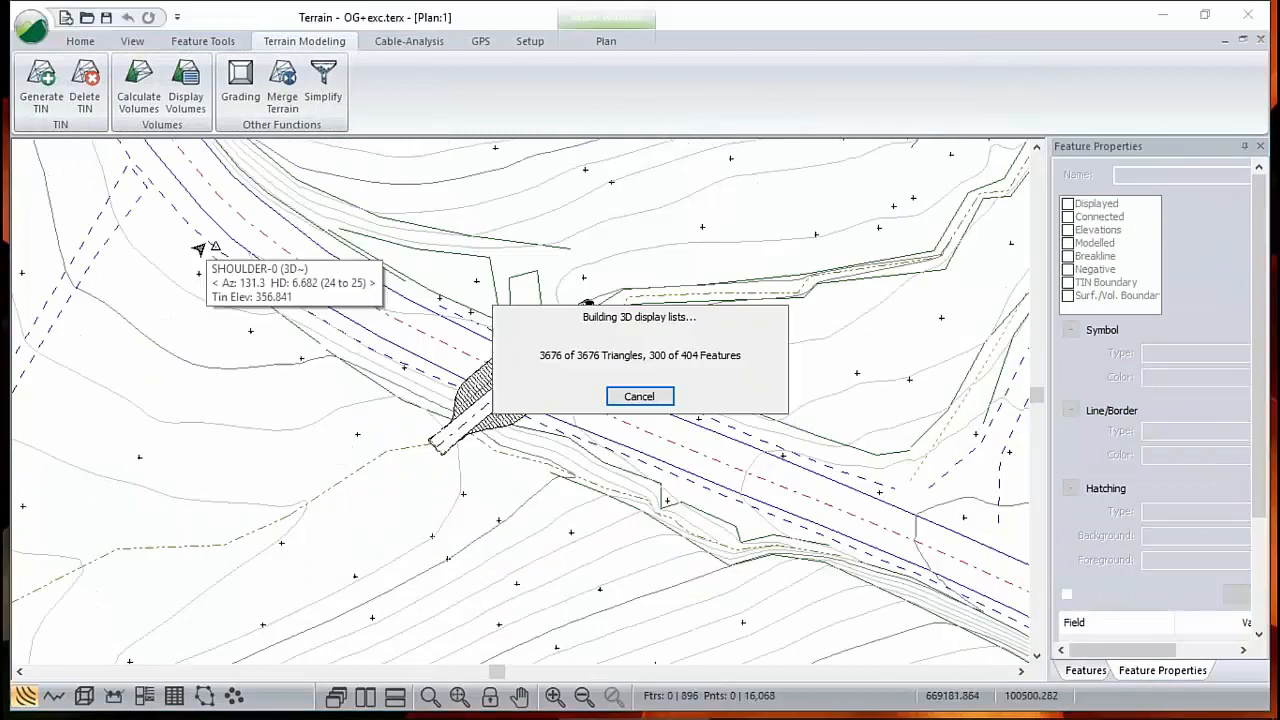
Save the open original ground and excavation terrain as a new file named OG+exc+box.terx in the Demo folder
left_click(42, 30)
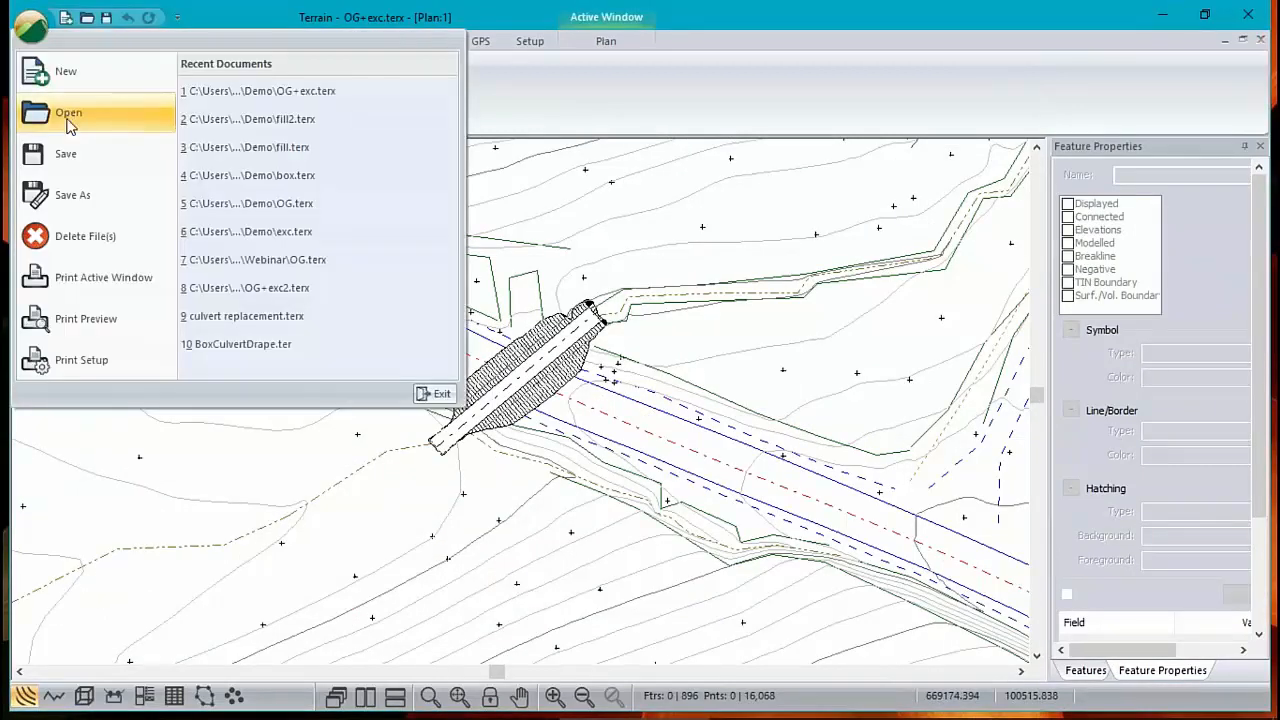
left_click(63, 194)
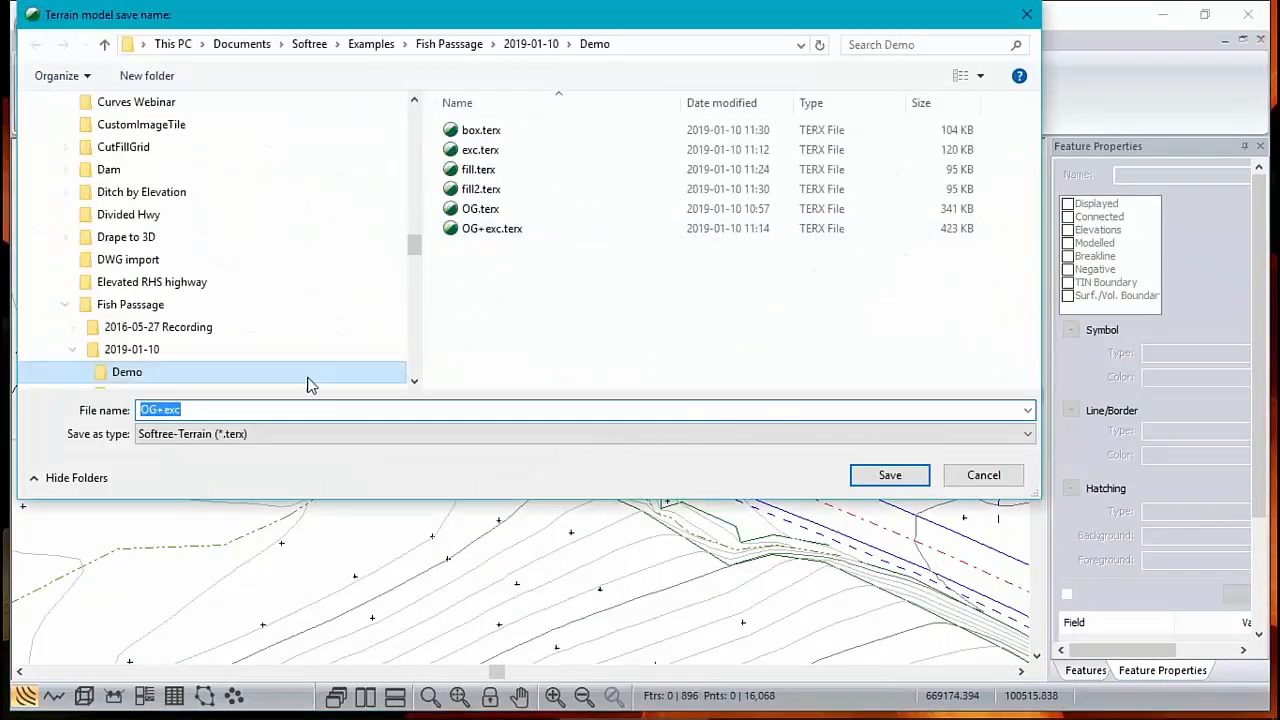
left_click(223, 410)
type("+")
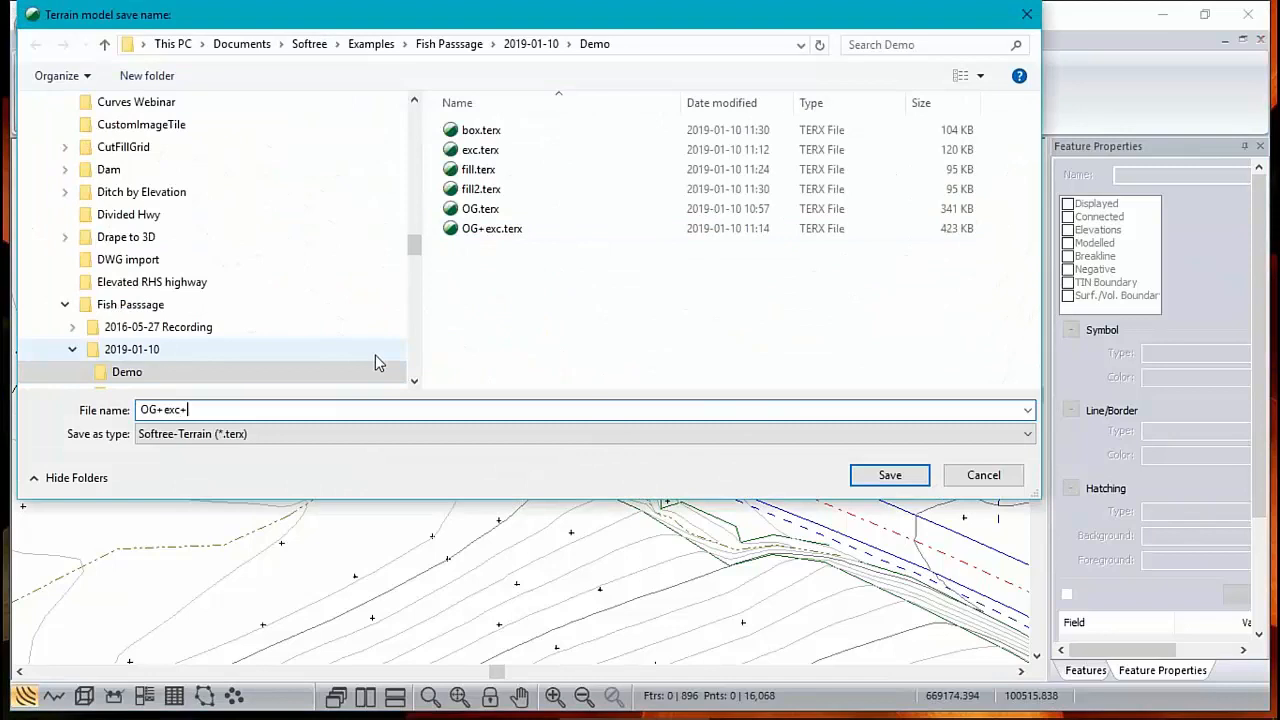
type("box")
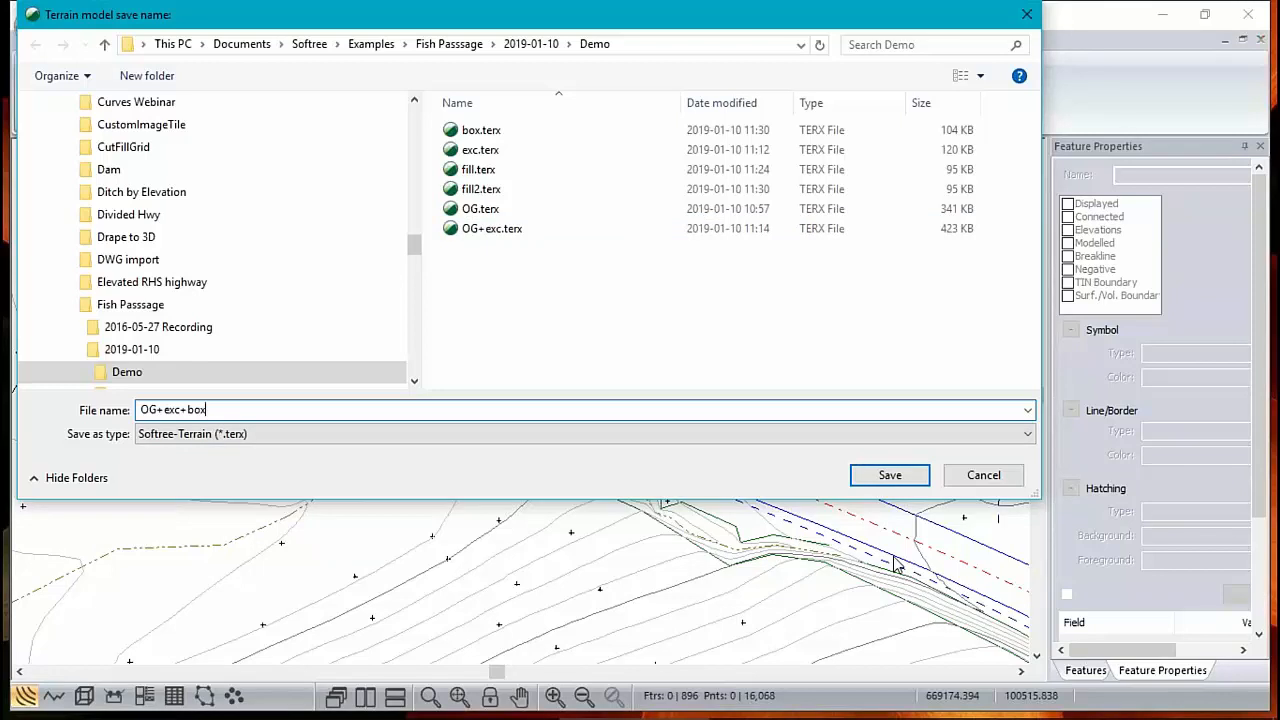
left_click(887, 477)
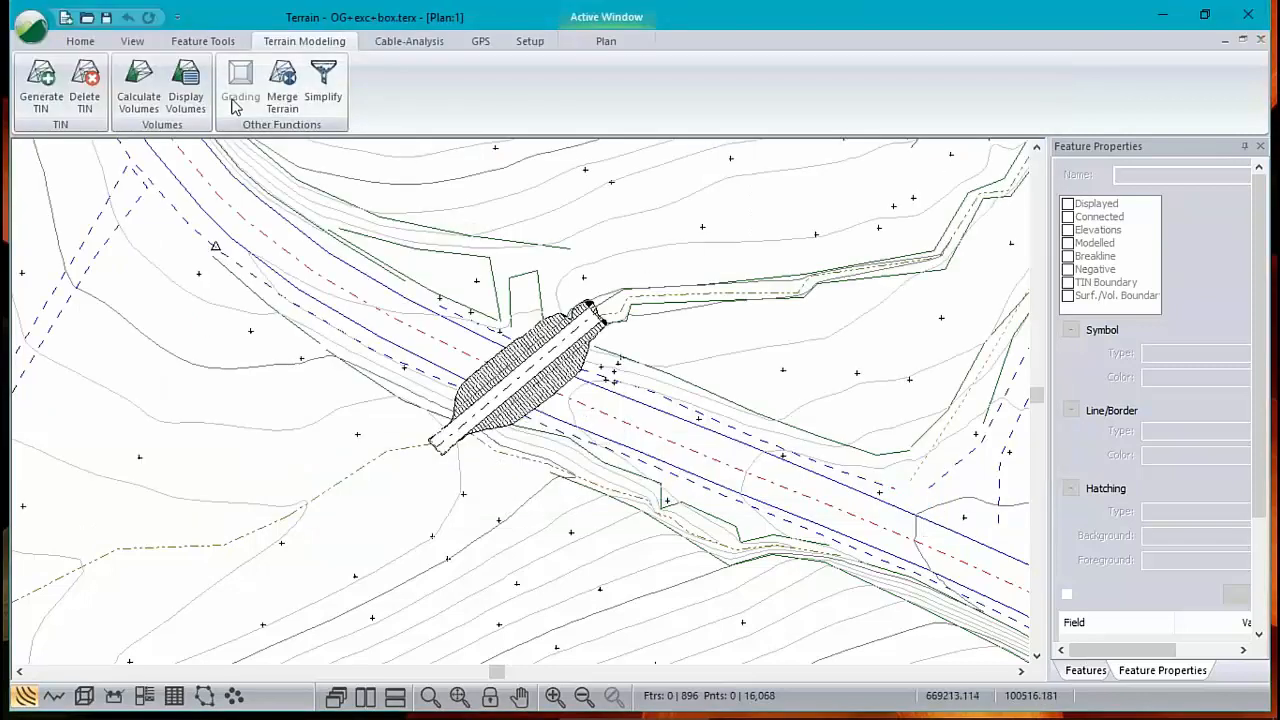
Merge the box.terx surface from the Demo folder into the open OG+exc+box.terx terrain
left_click(282, 80)
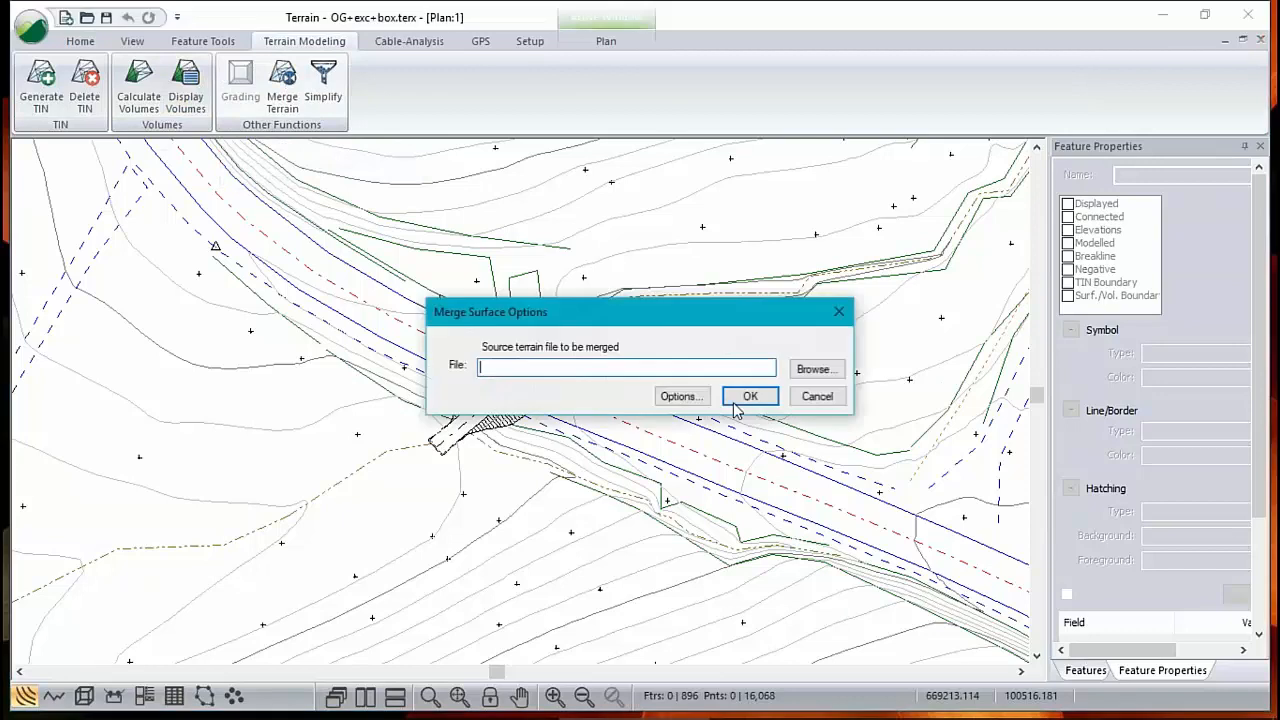
left_click(818, 370)
left_click(593, 346)
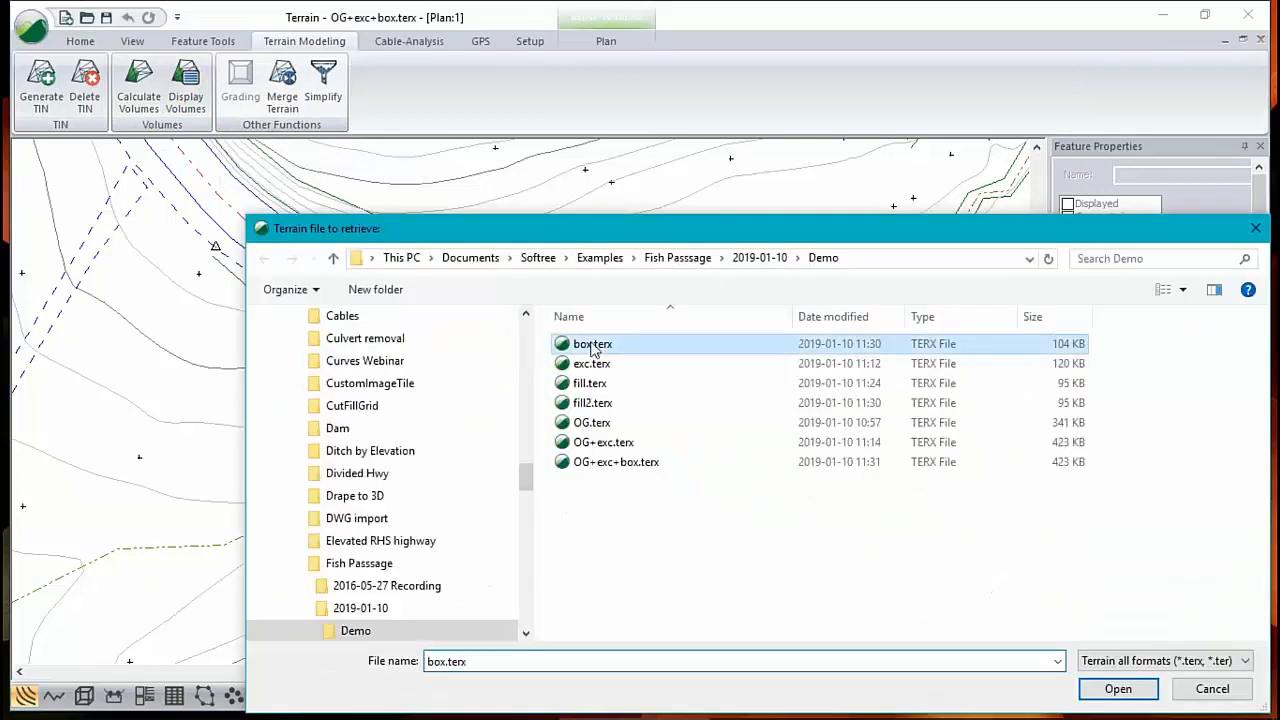
double_click(593, 346)
left_click(750, 397)
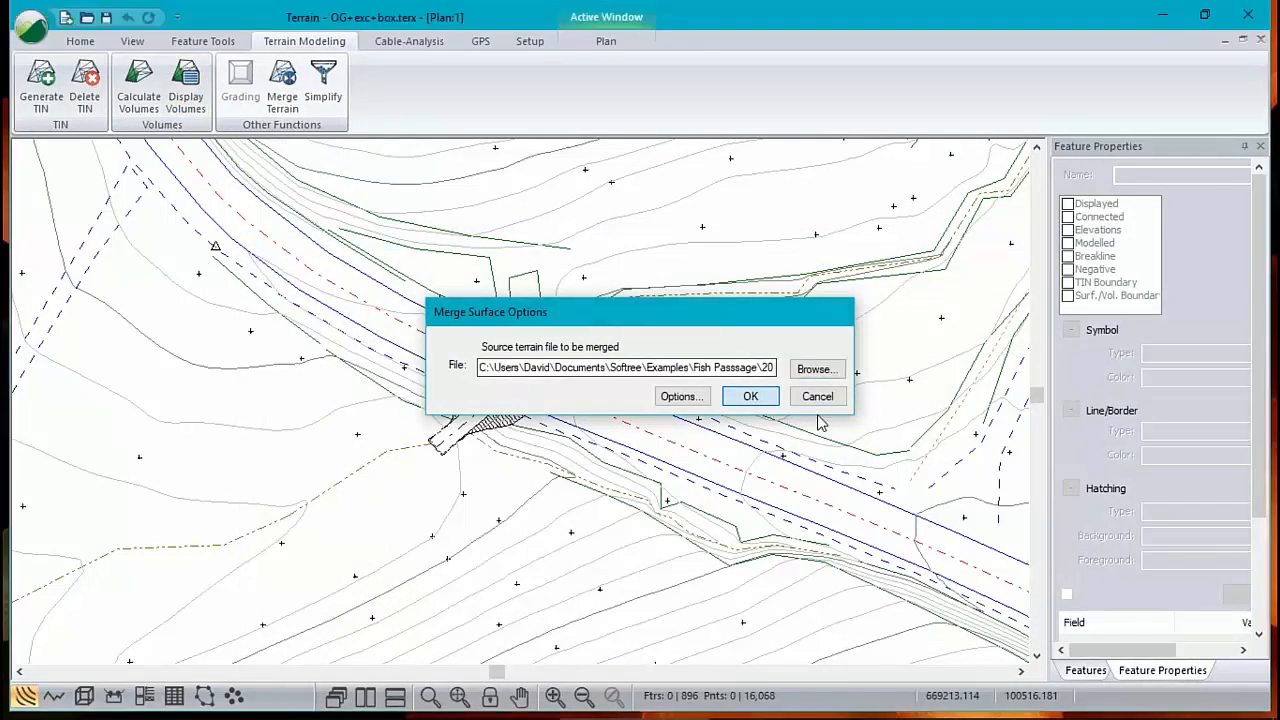
left_click(581, 381)
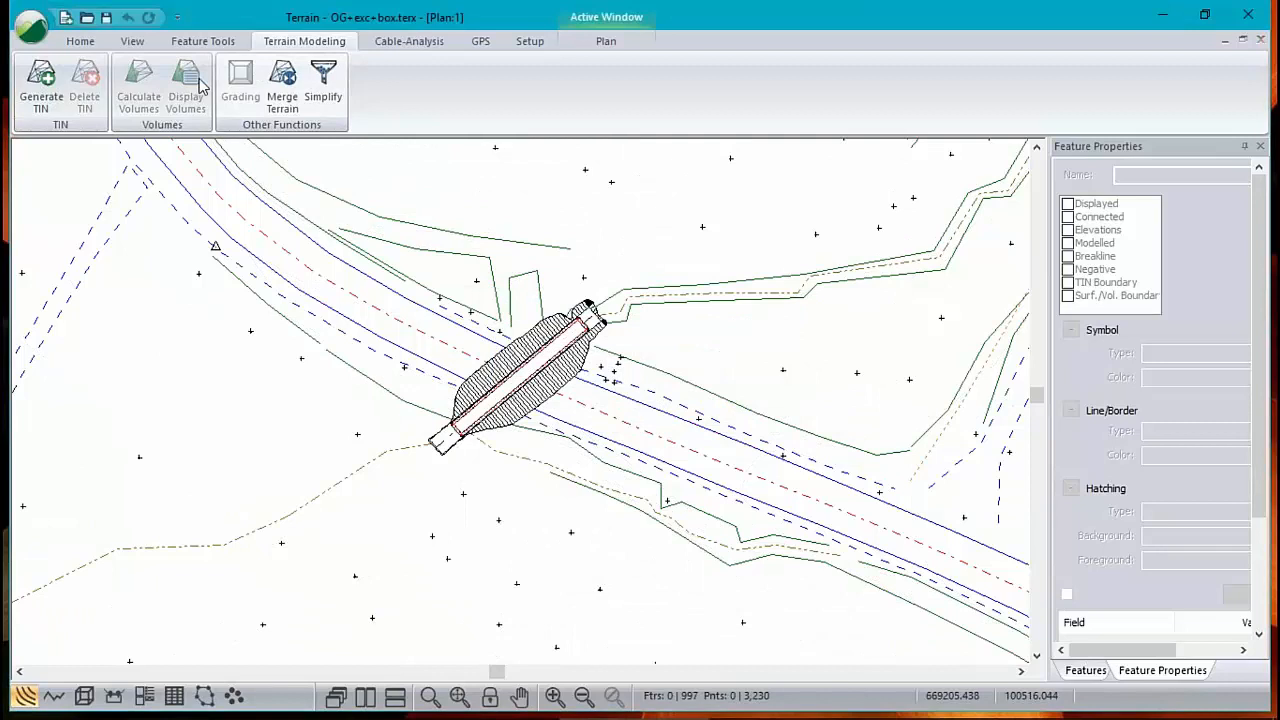
Generate the TIN with major and minor contours for the merged terrain and save OG+exc+box.terx
left_click(42, 90)
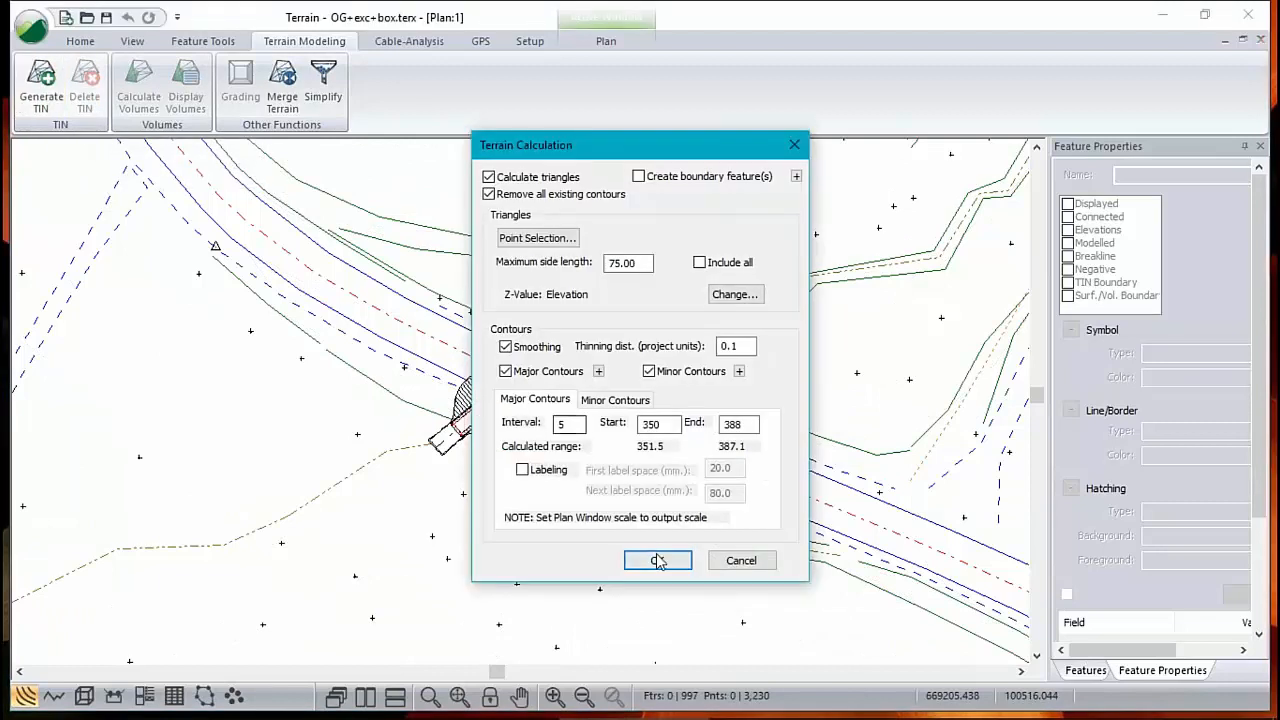
left_click(657, 560)
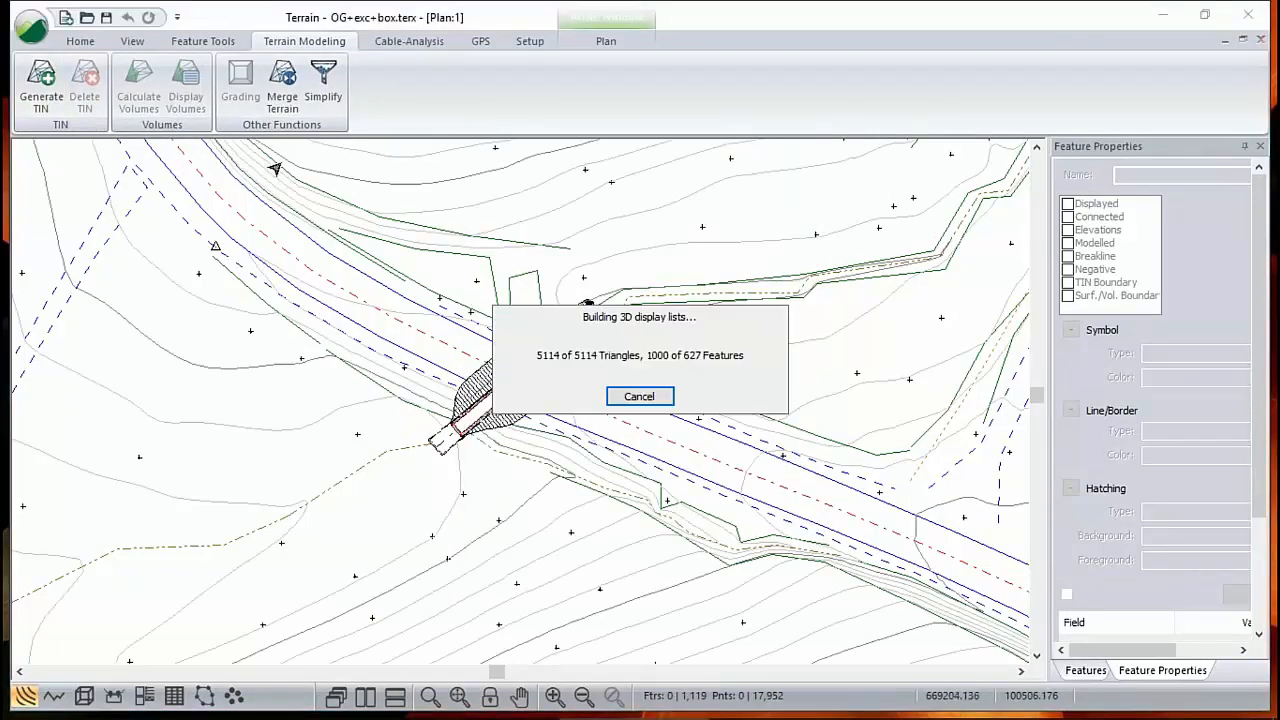
left_click(106, 17)
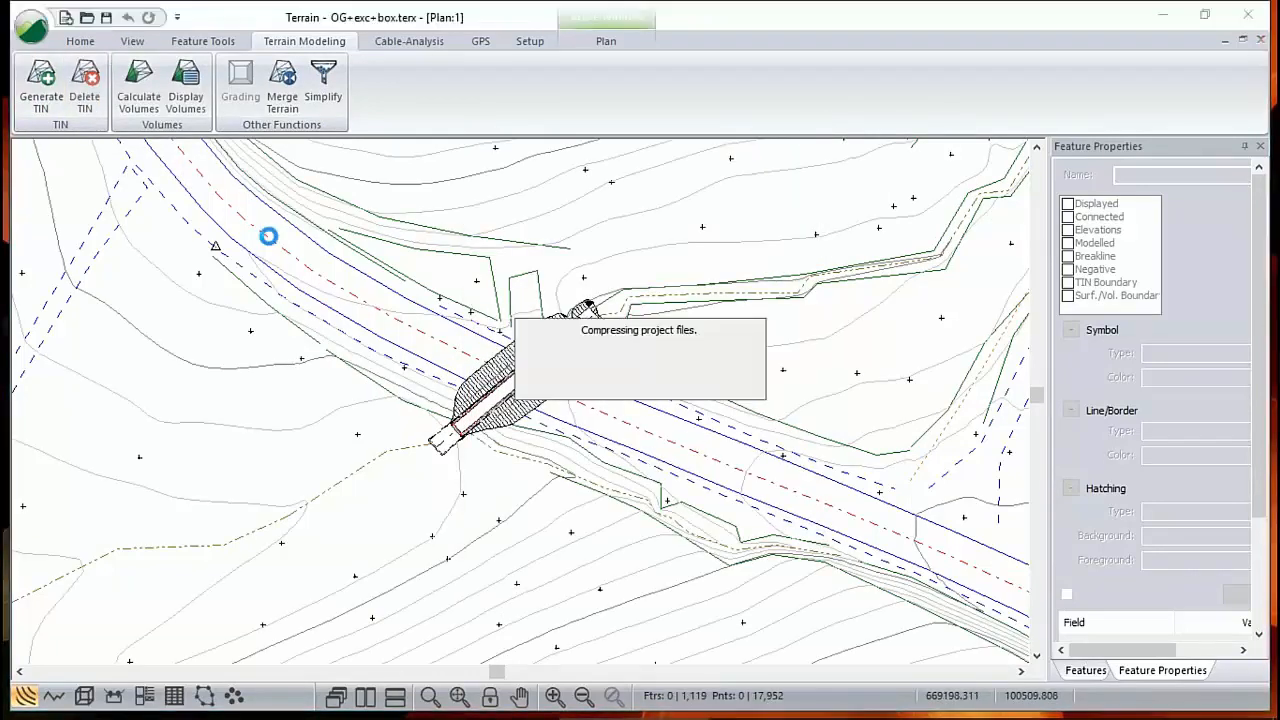
Open the recent terrain fill2.terx
left_click(42, 30)
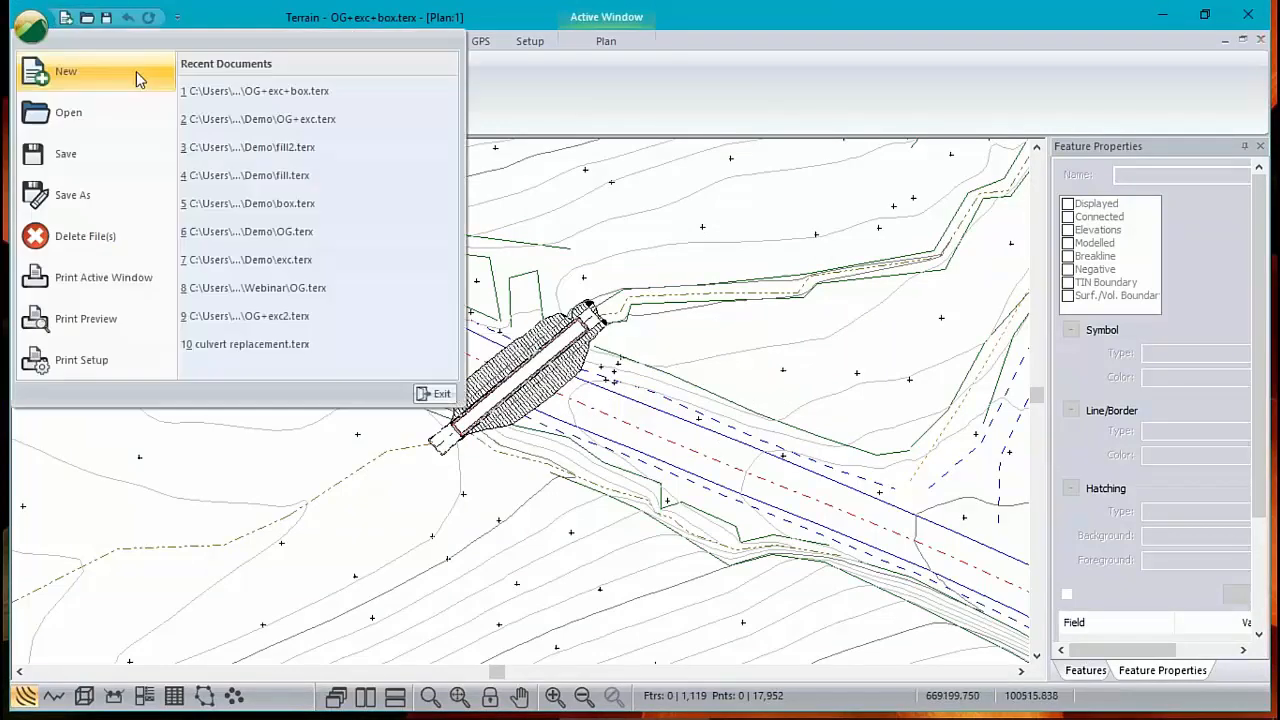
left_click(260, 146)
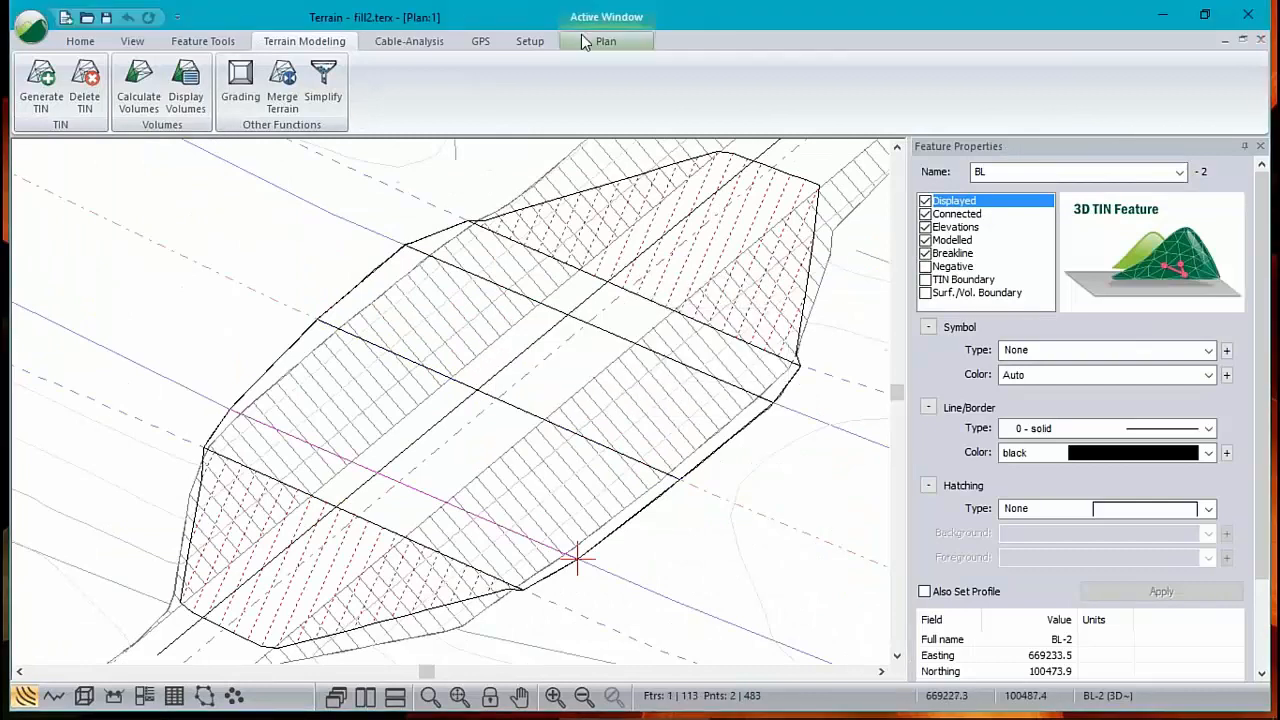
left_click(546, 45)
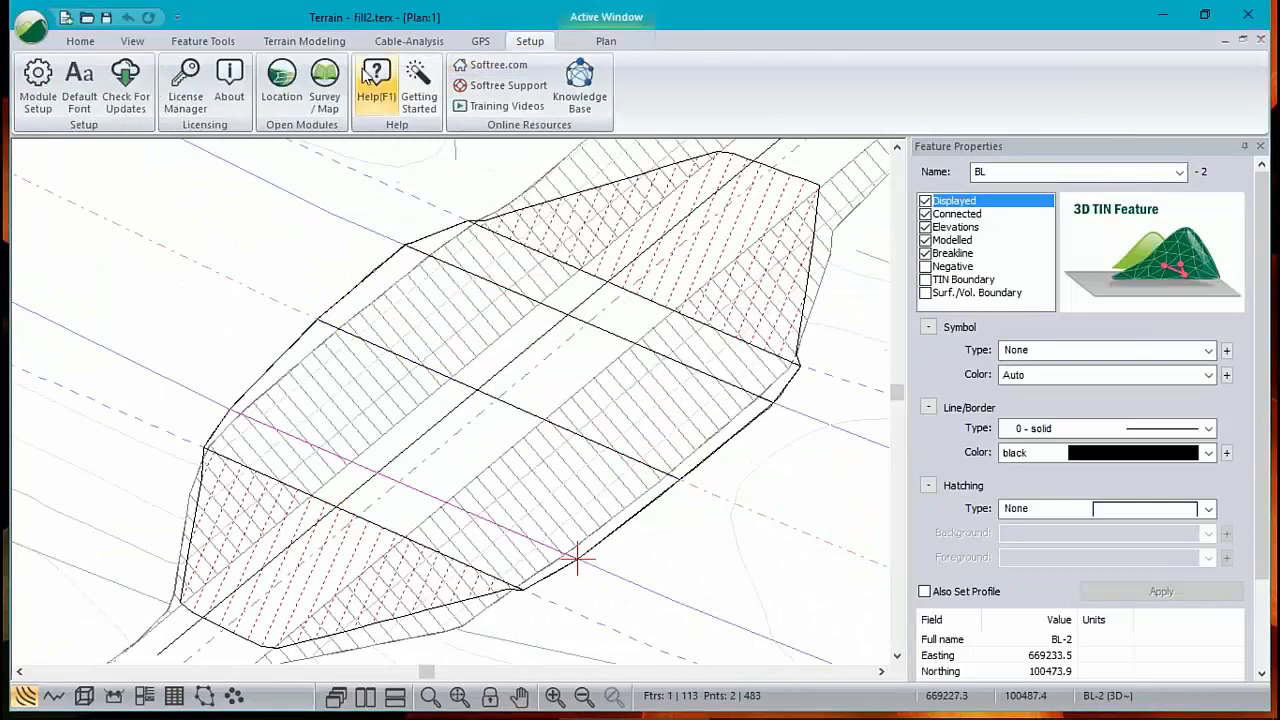
left_click(38, 85)
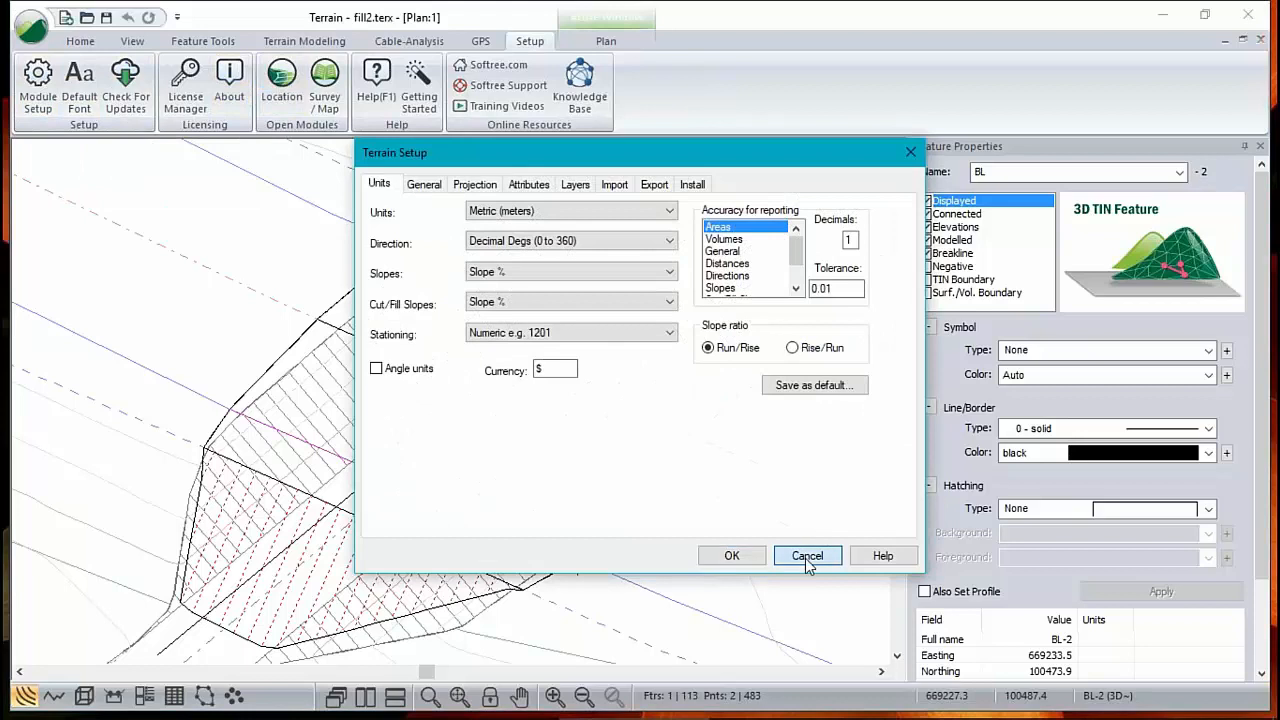
left_click(808, 553)
Replace the plan window's background terrain OG+exc.terx with OG+exc+box.terx from the Demo folder
left_click(600, 41)
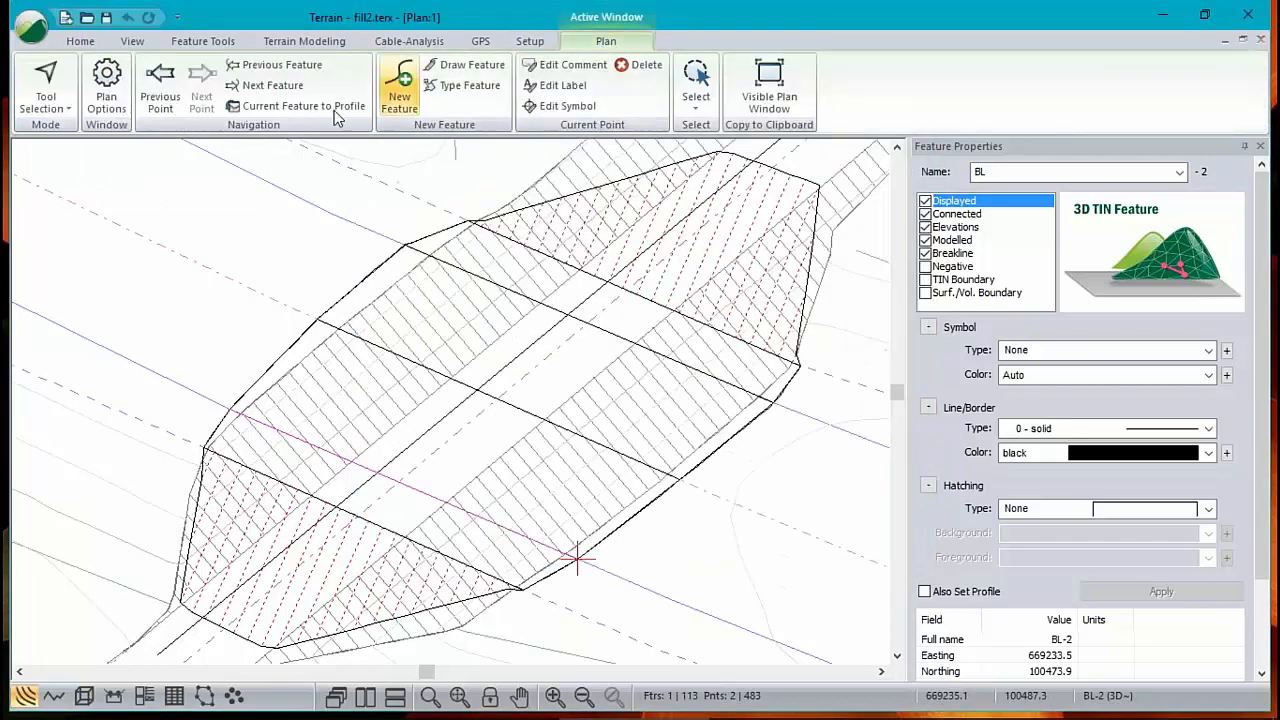
left_click(106, 85)
left_click(494, 155)
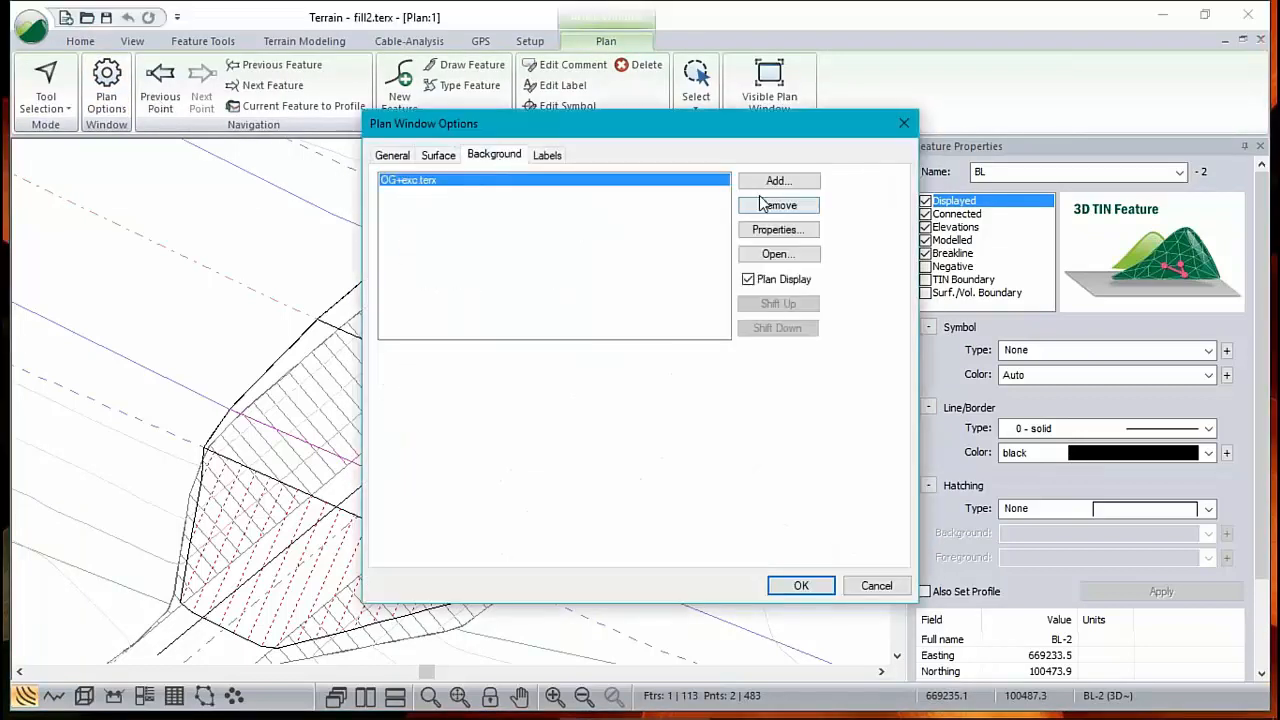
left_click(789, 206)
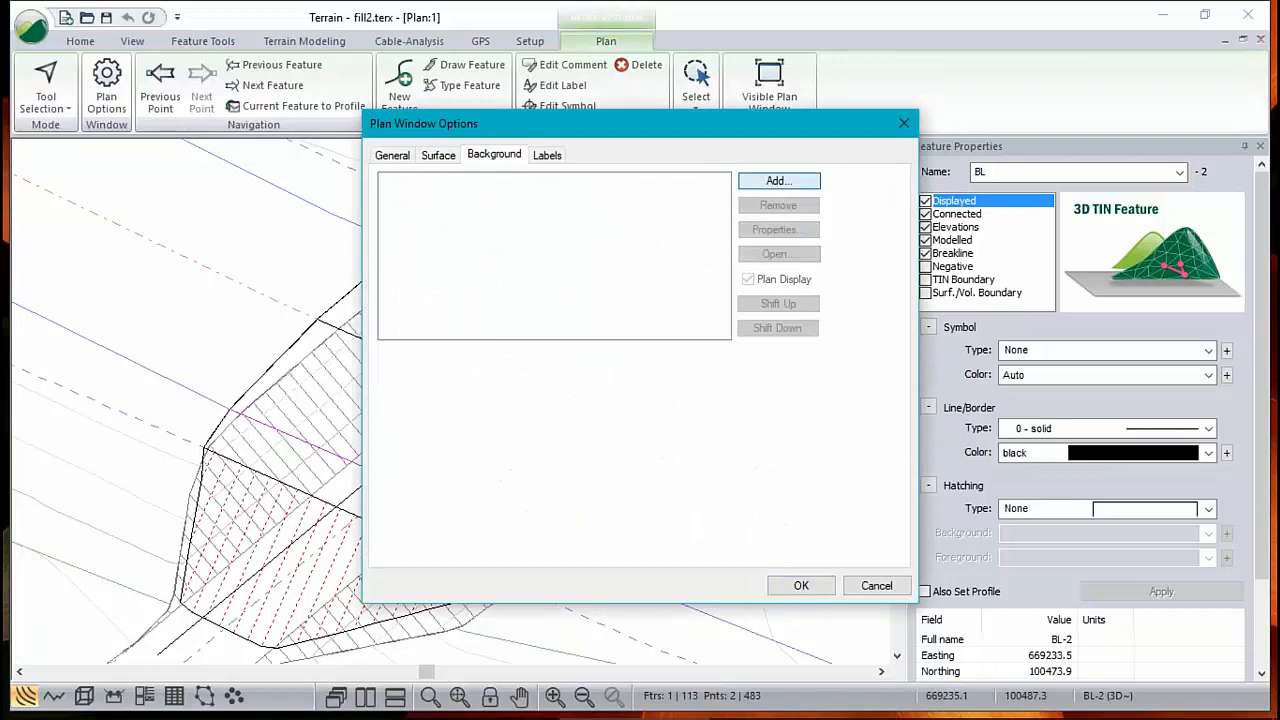
left_click(779, 180)
left_click(745, 387)
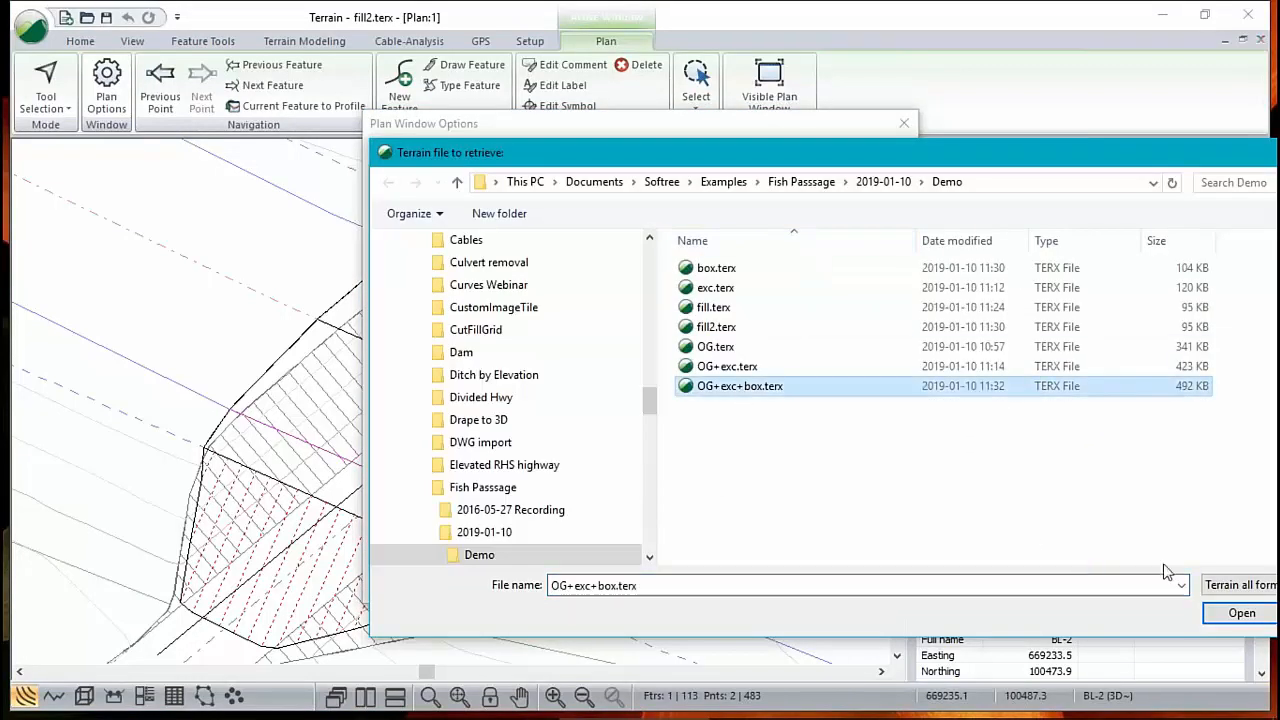
left_click(1238, 612)
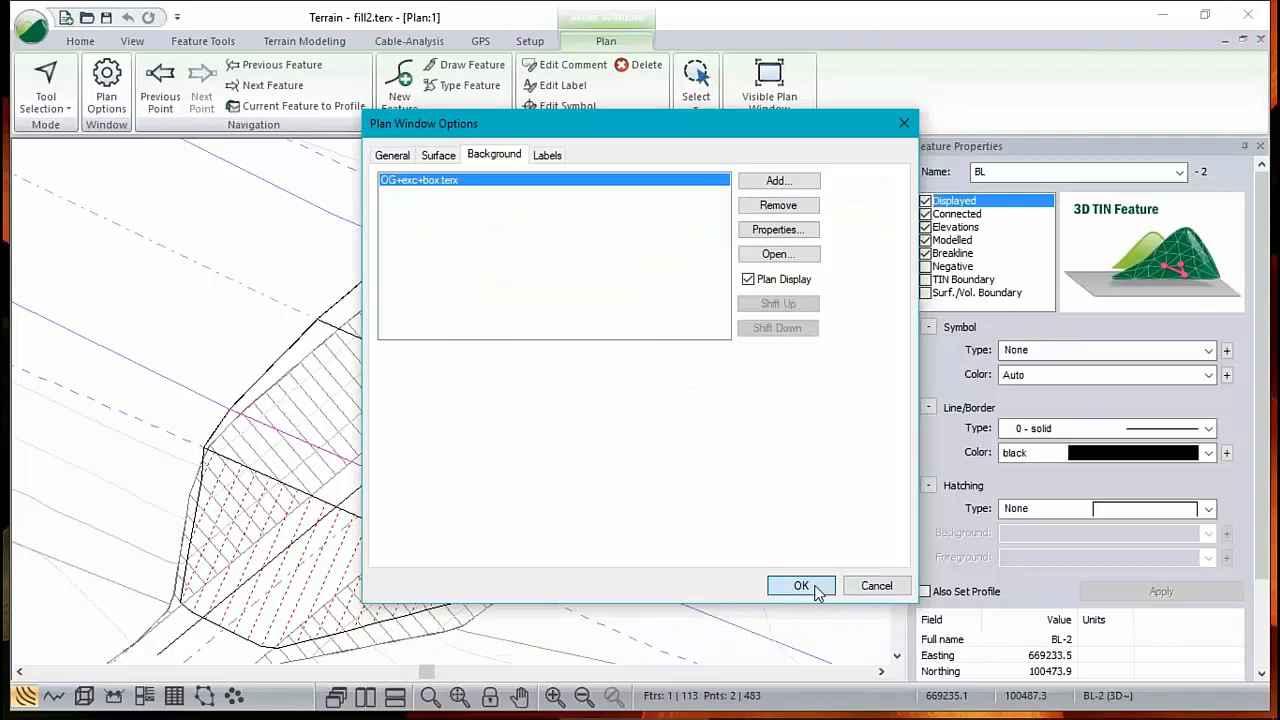
left_click(801, 586)
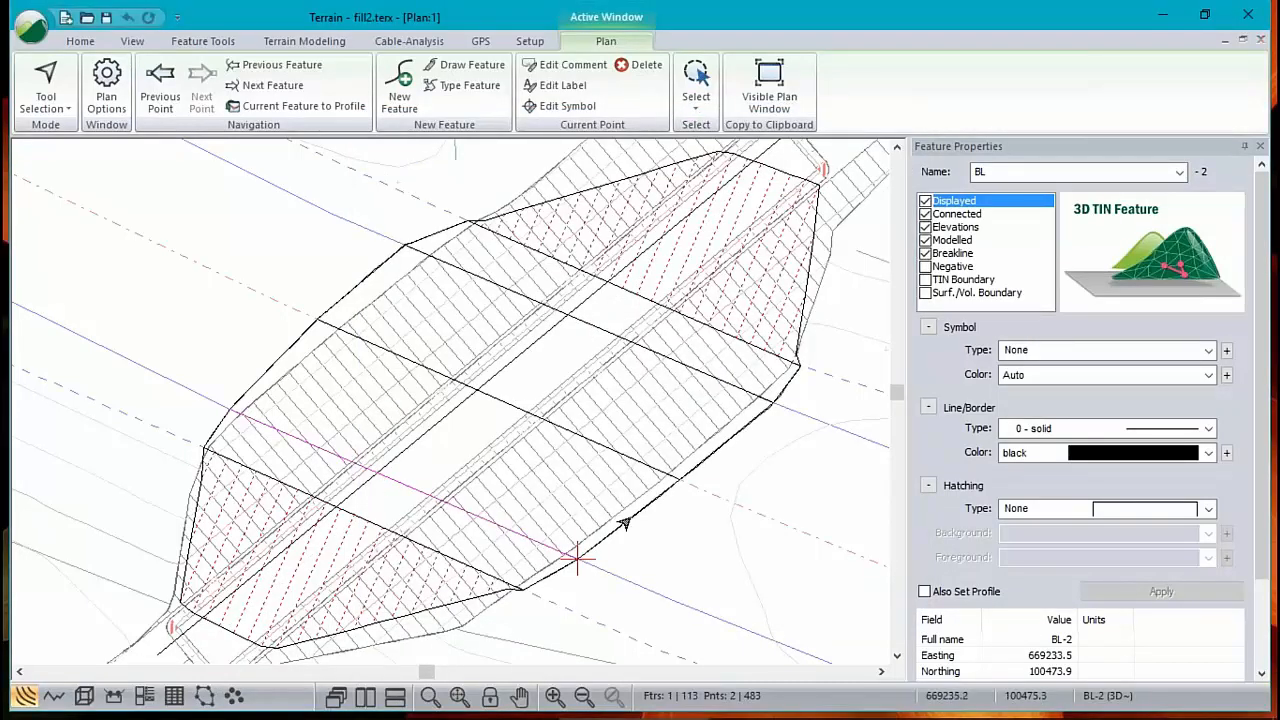
Grade the fill outline to the left onto the OG+exc+box.terx target surface, clearing the existing triangles and calculating the TIN and volumes
scroll(638, 534, "up", 5)
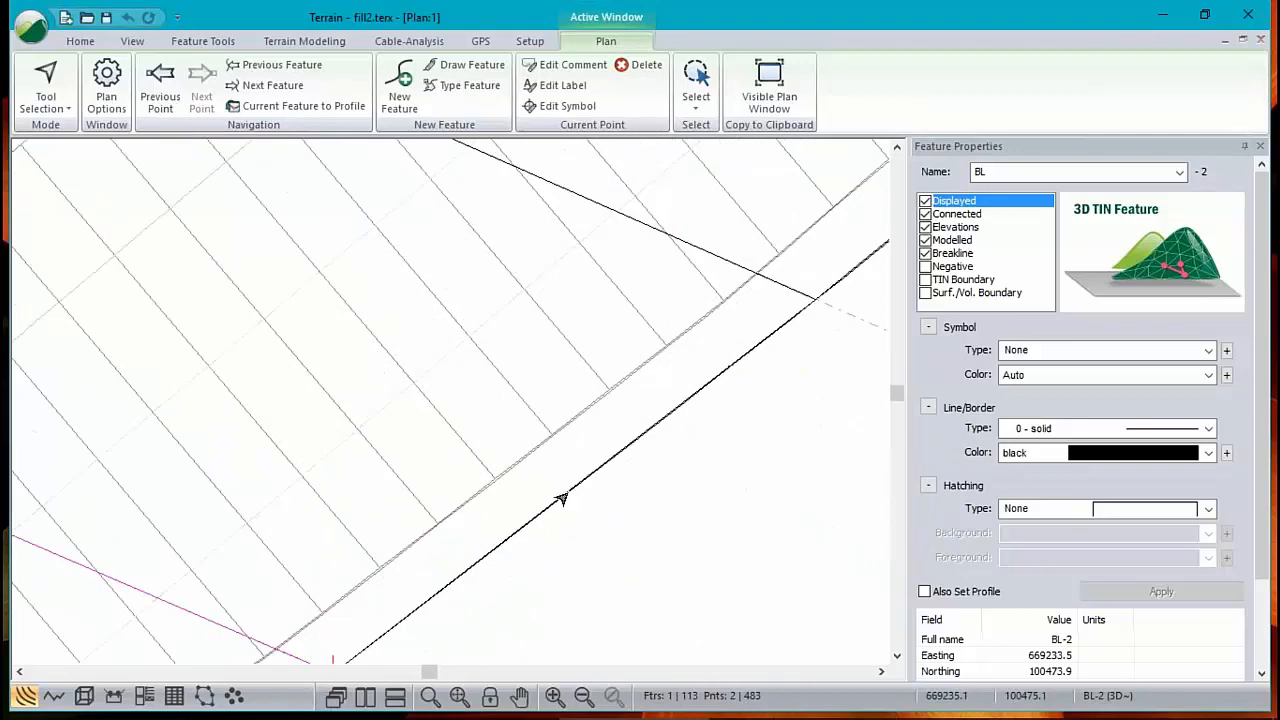
left_click(562, 498)
left_click(625, 506)
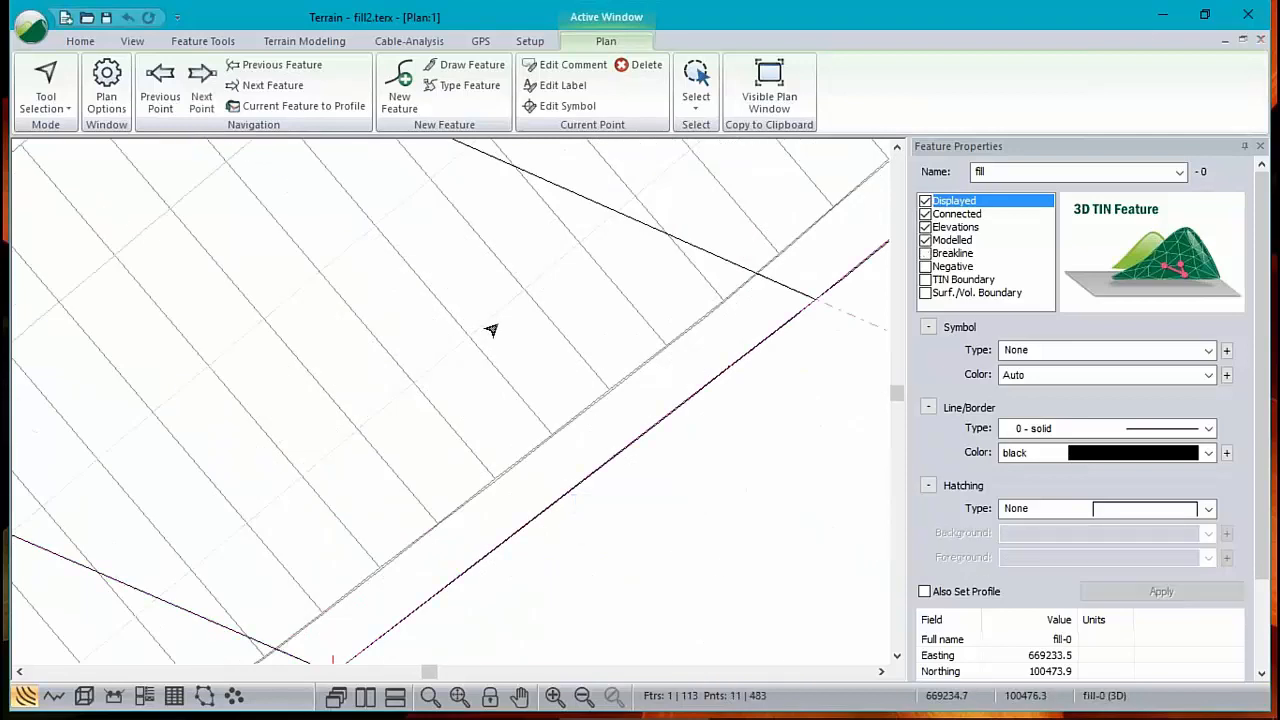
scroll(482, 346, "down", 5)
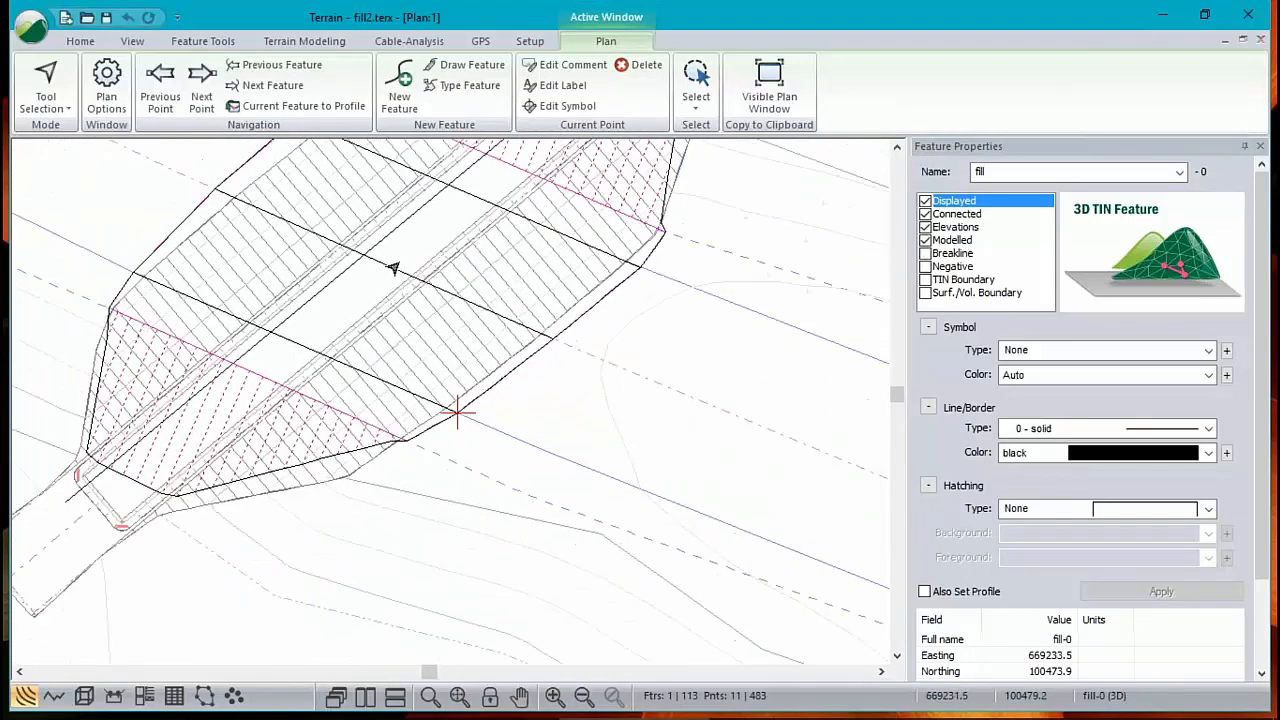
mouse_move(408, 277)
middle_mouse_down()
mouse_move(467, 331)
mouse_move(482, 395)
middle_mouse_up()
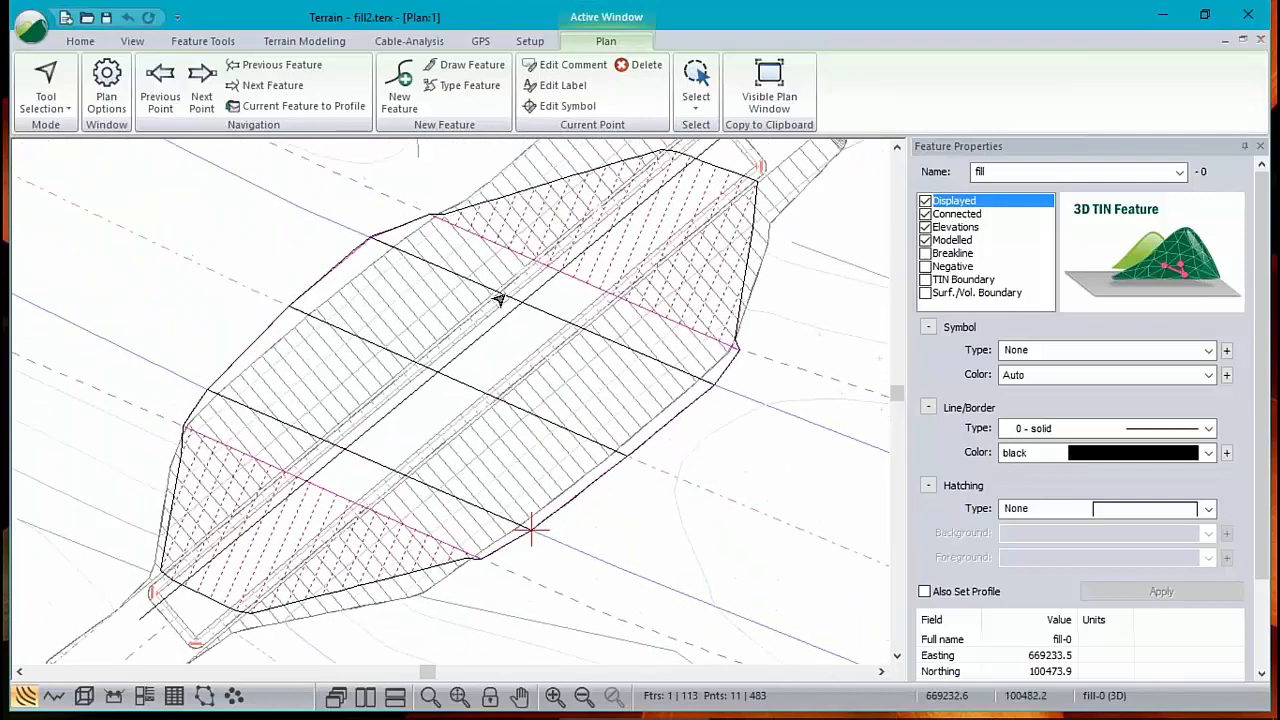
left_click(305, 42)
left_click(241, 84)
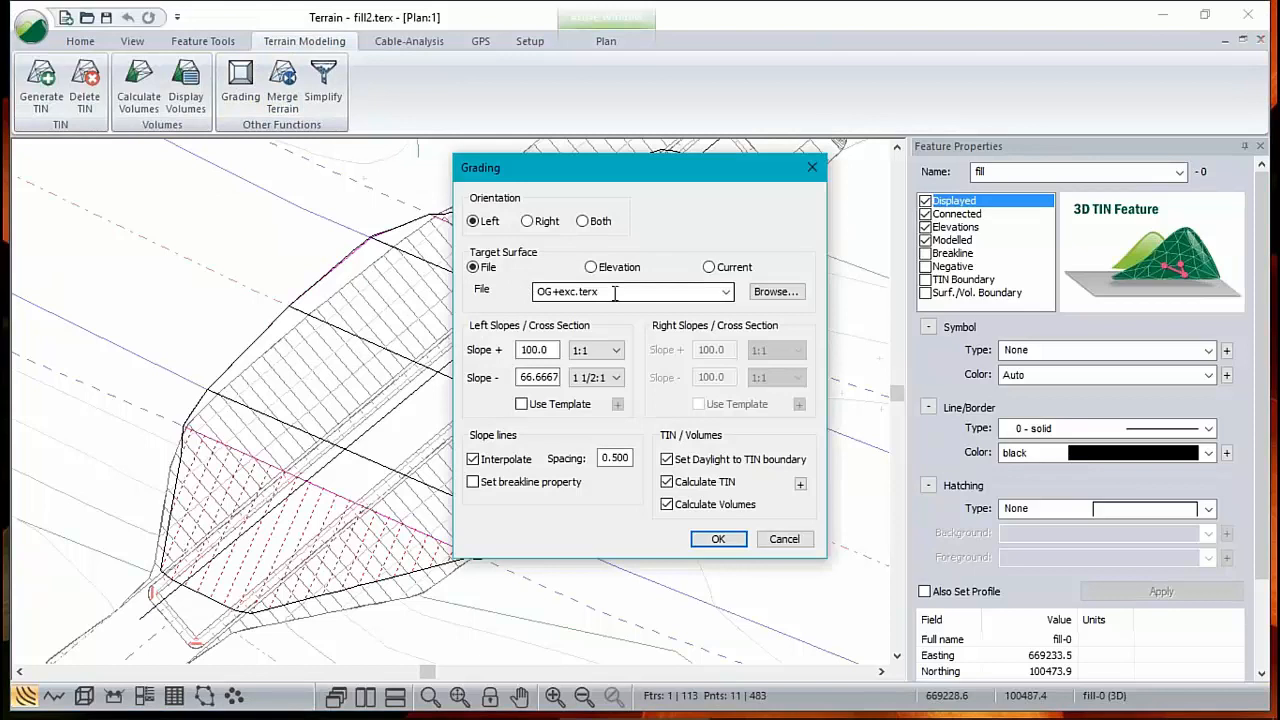
left_click(726, 291)
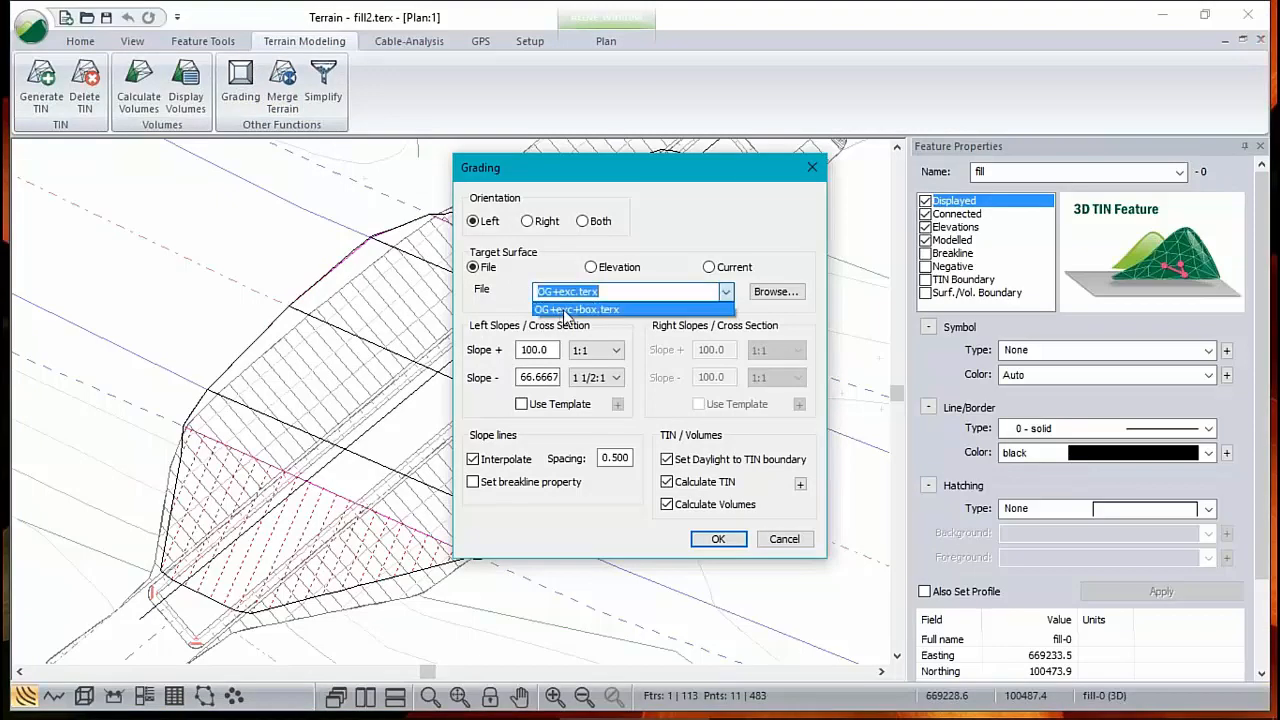
left_click(566, 310)
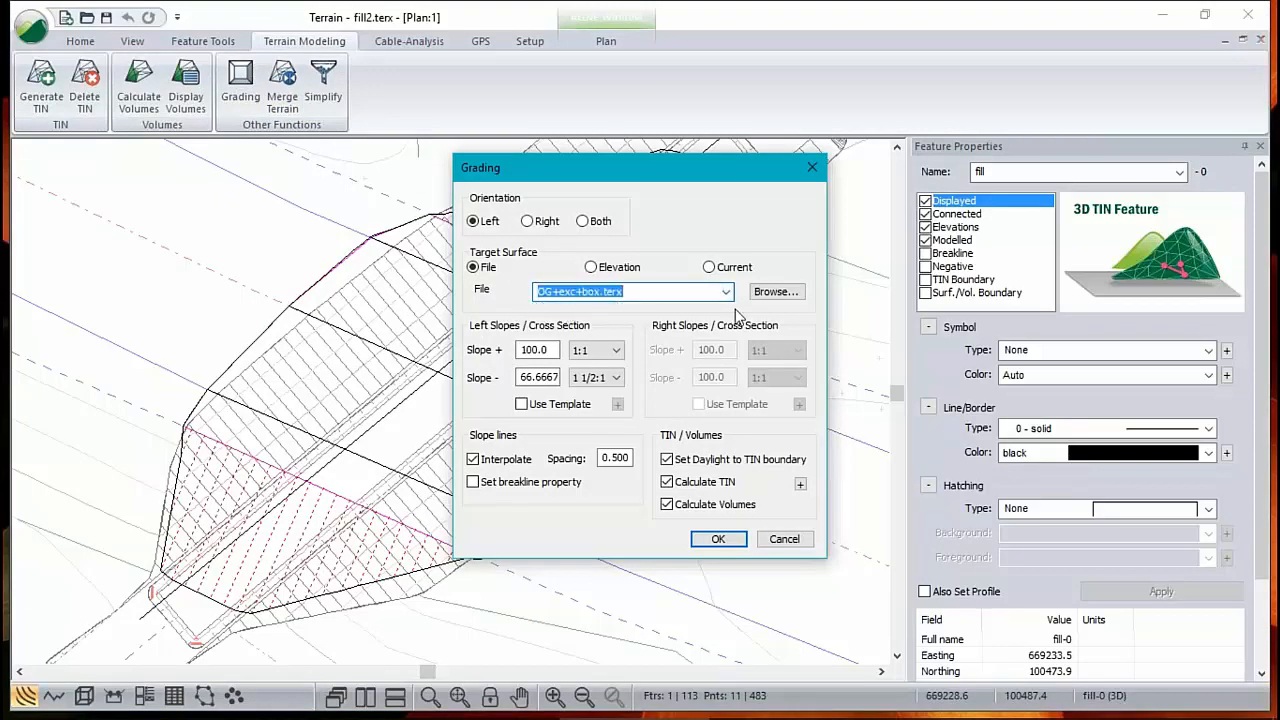
left_click(720, 541)
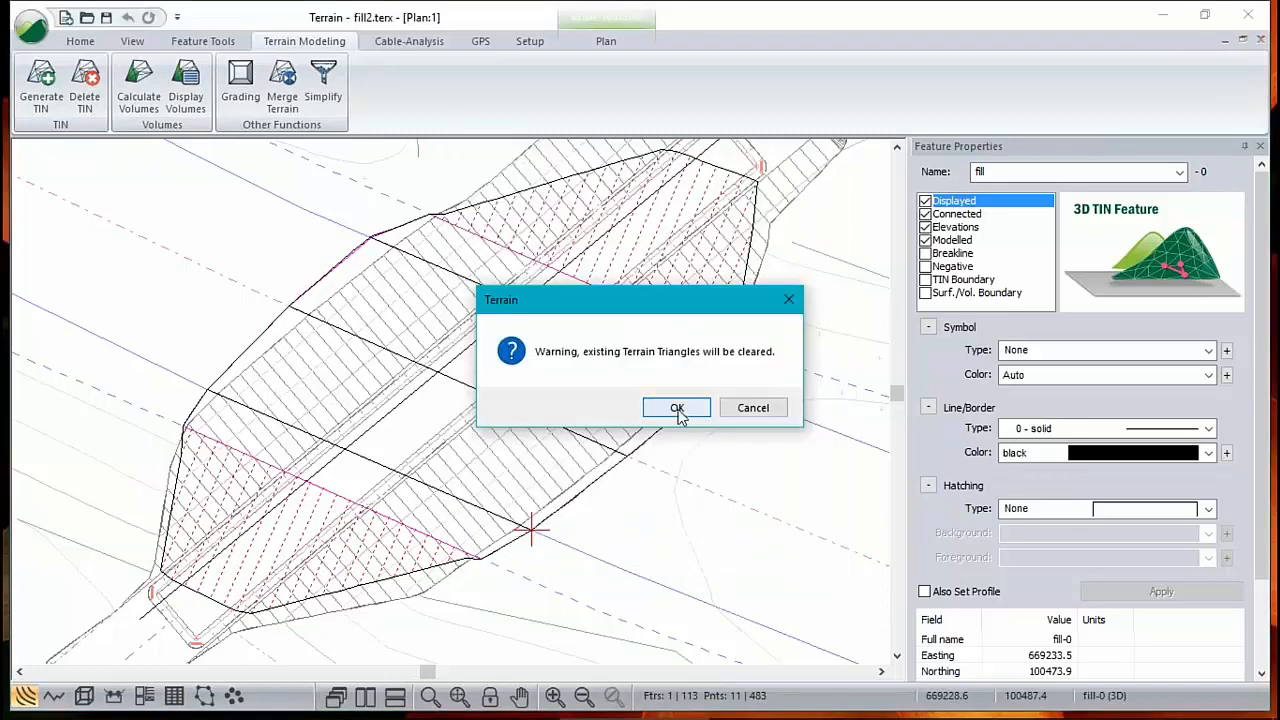
left_click(677, 409)
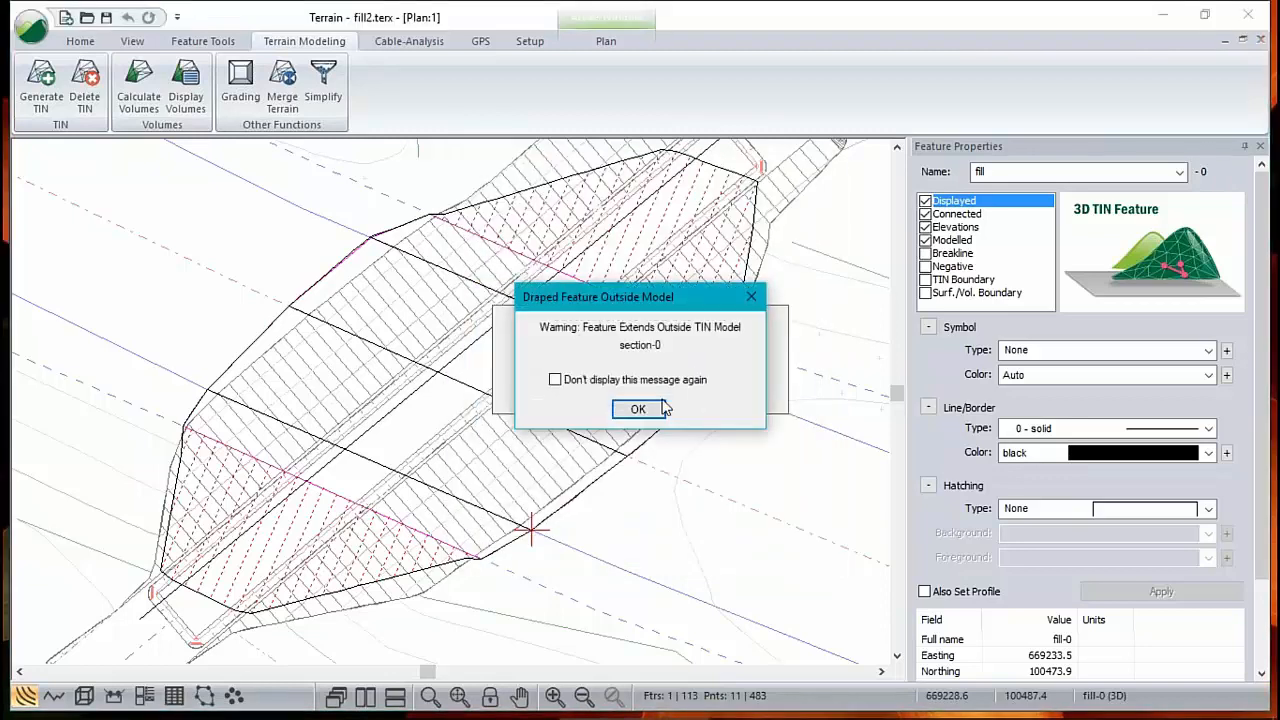
left_click(640, 410)
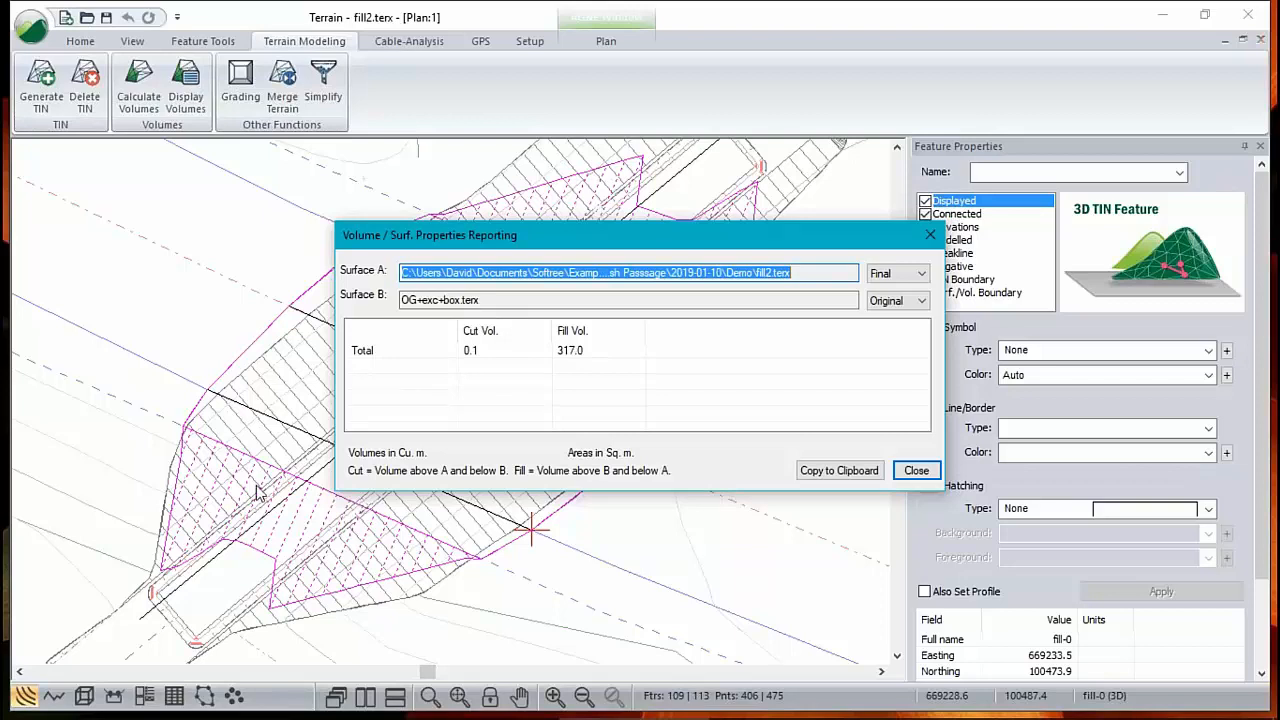
left_click(921, 470)
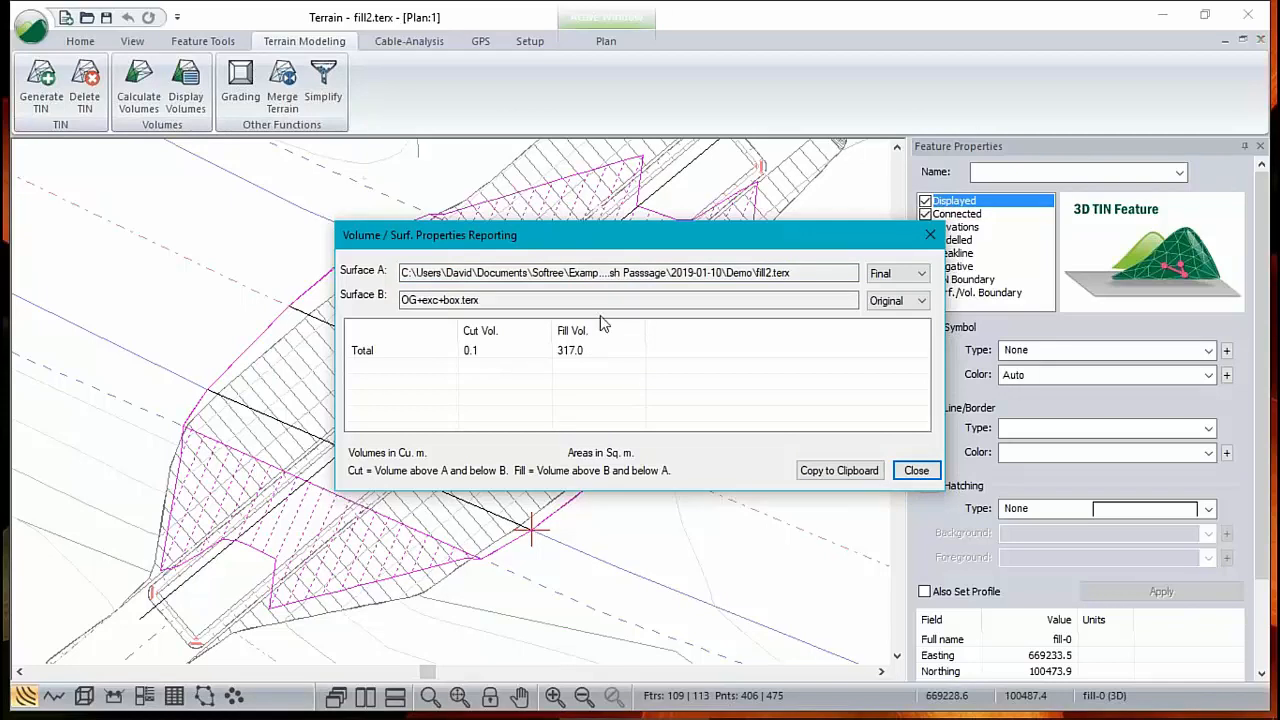
left_click(916, 470)
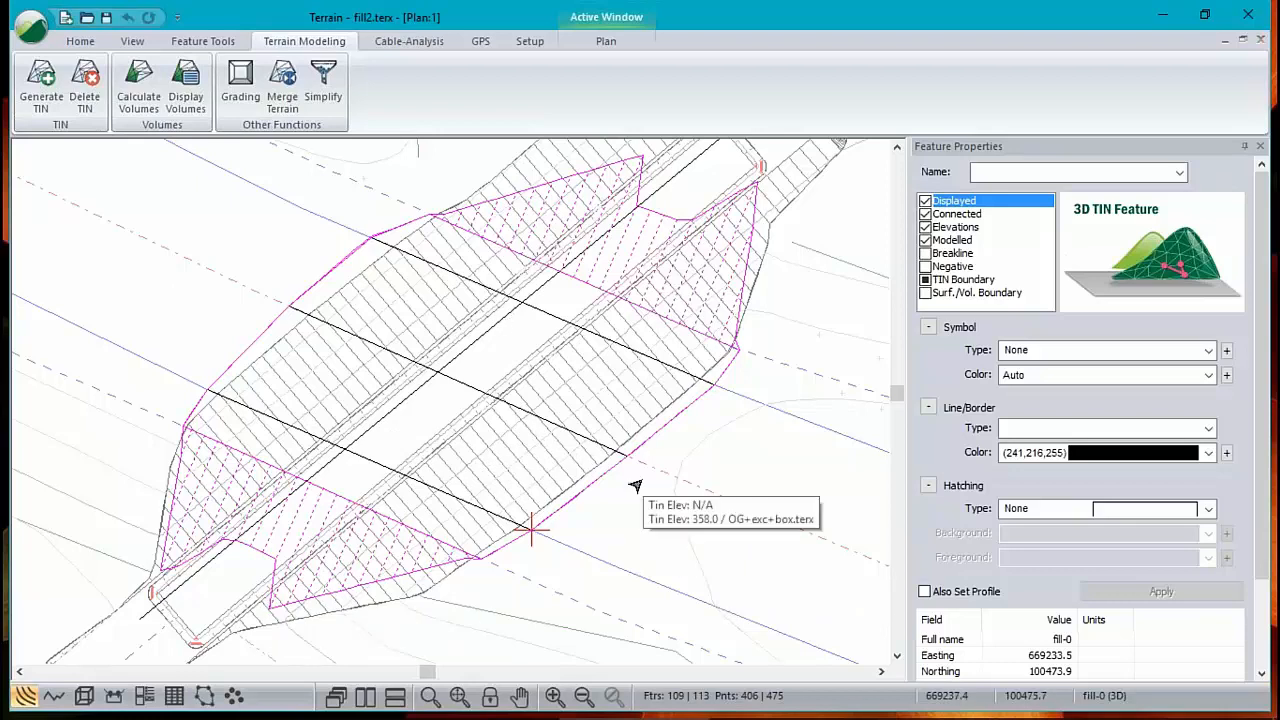
Save the regraded fill2.terx and open the terrain OG+exc.terx from the Demo folder
left_click(31, 27)
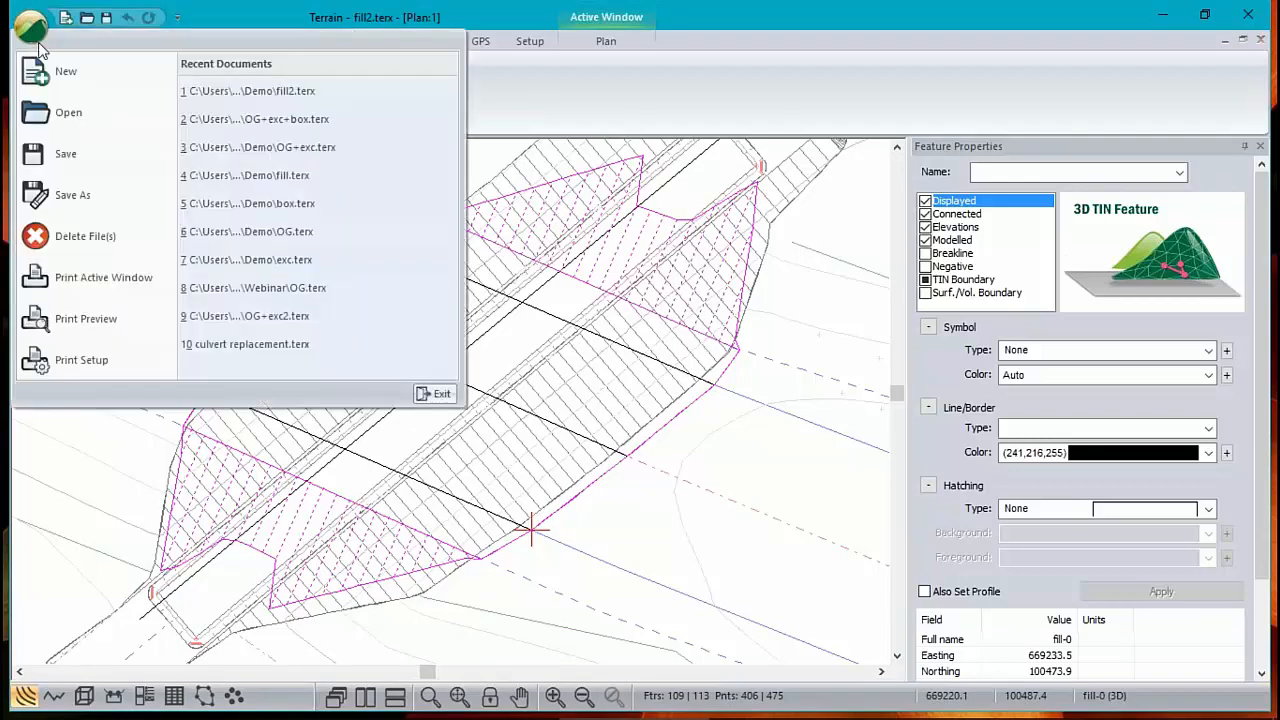
left_click(233, 15)
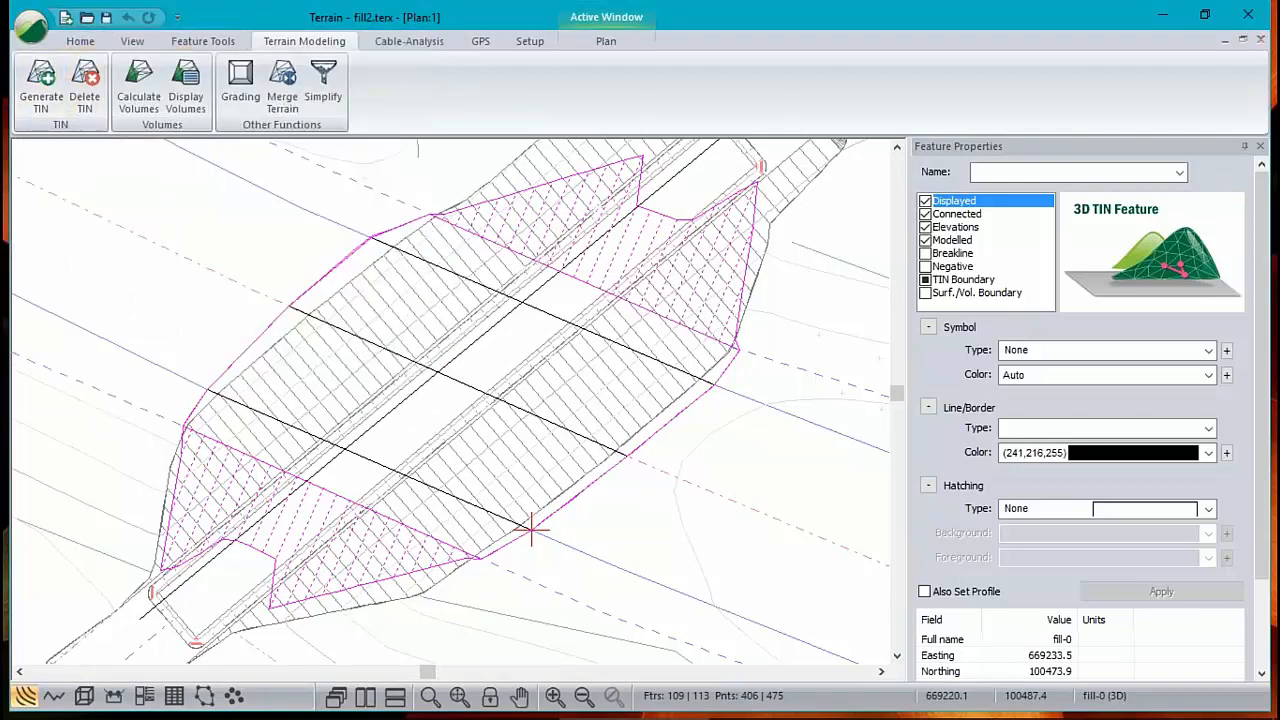
left_click(31, 27)
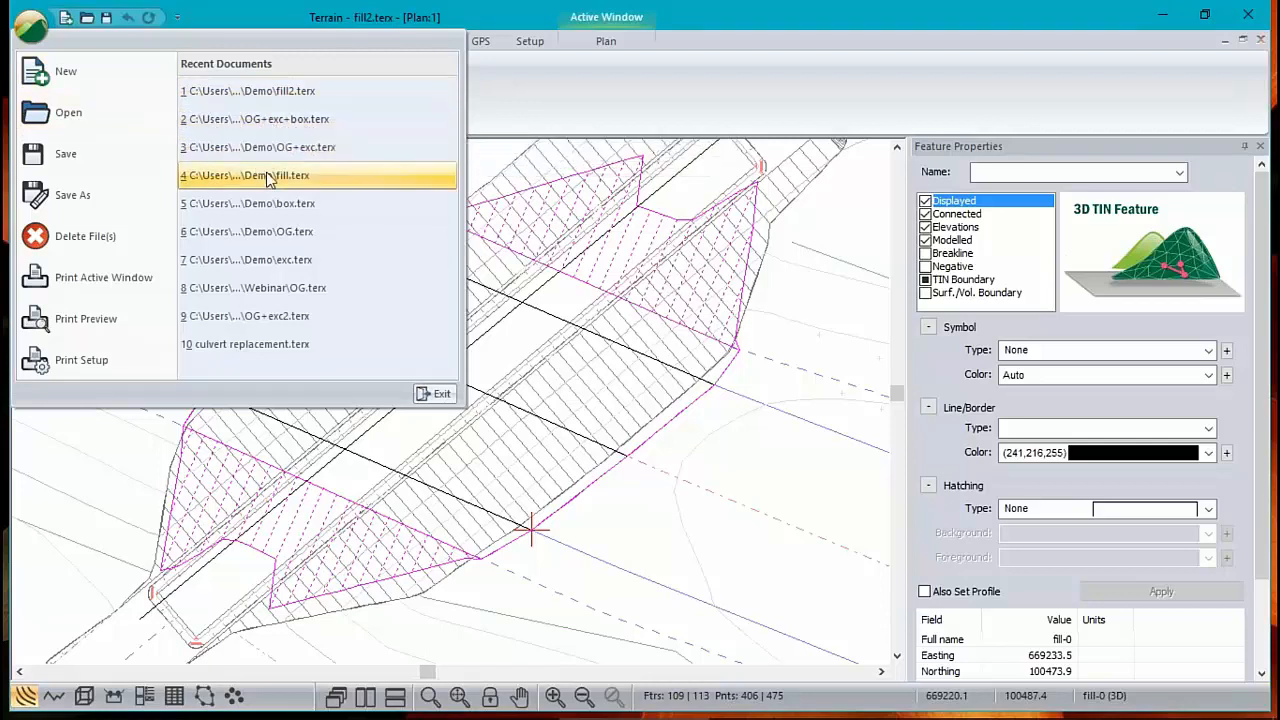
left_click(68, 112)
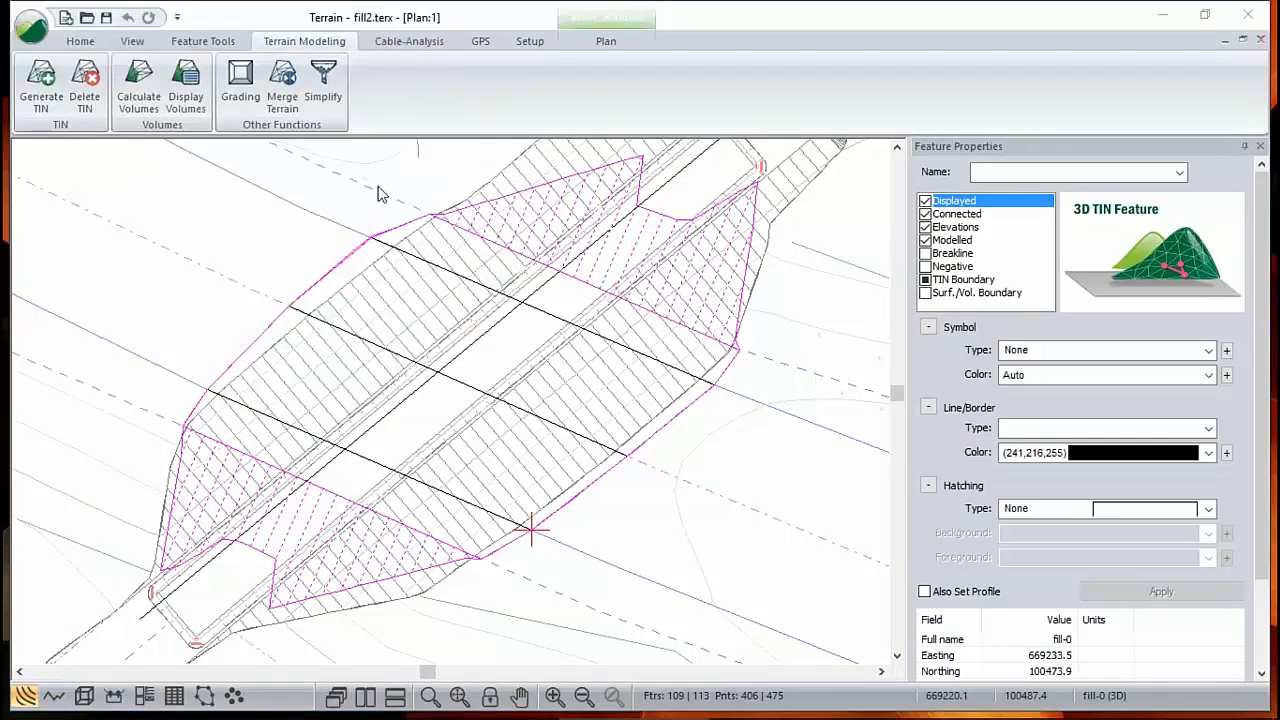
left_click(375, 228)
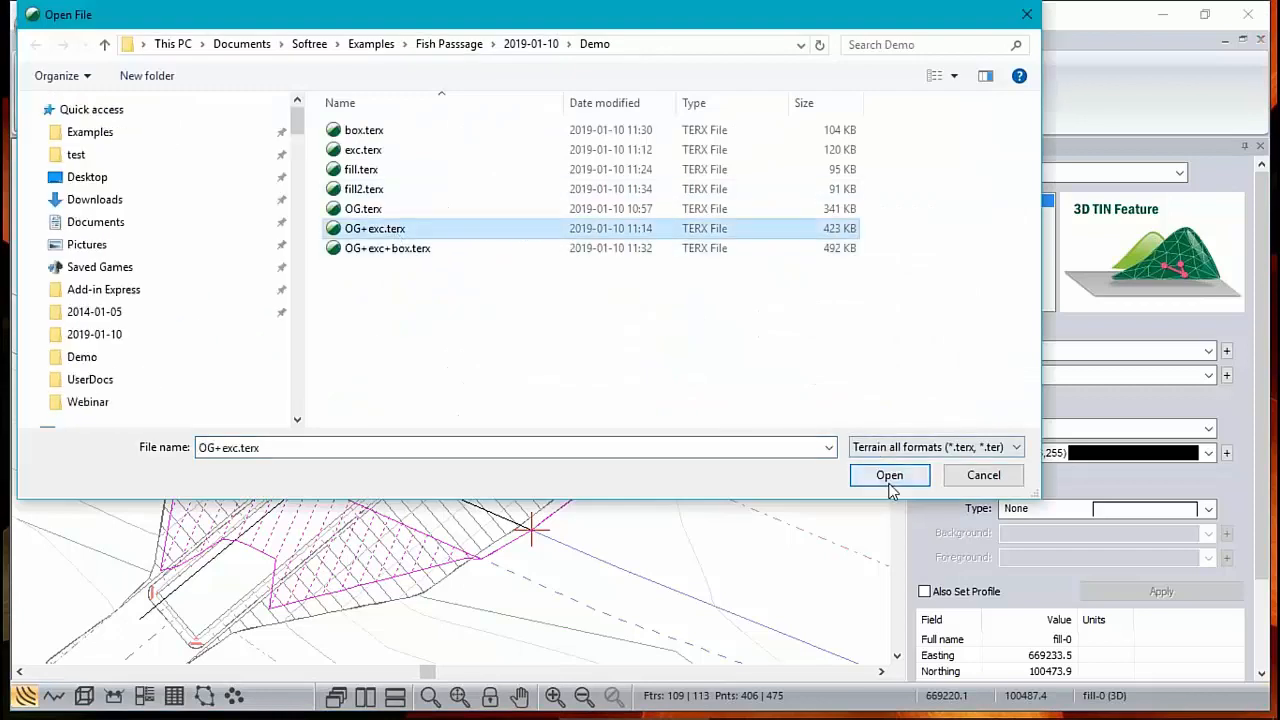
left_click(889, 475)
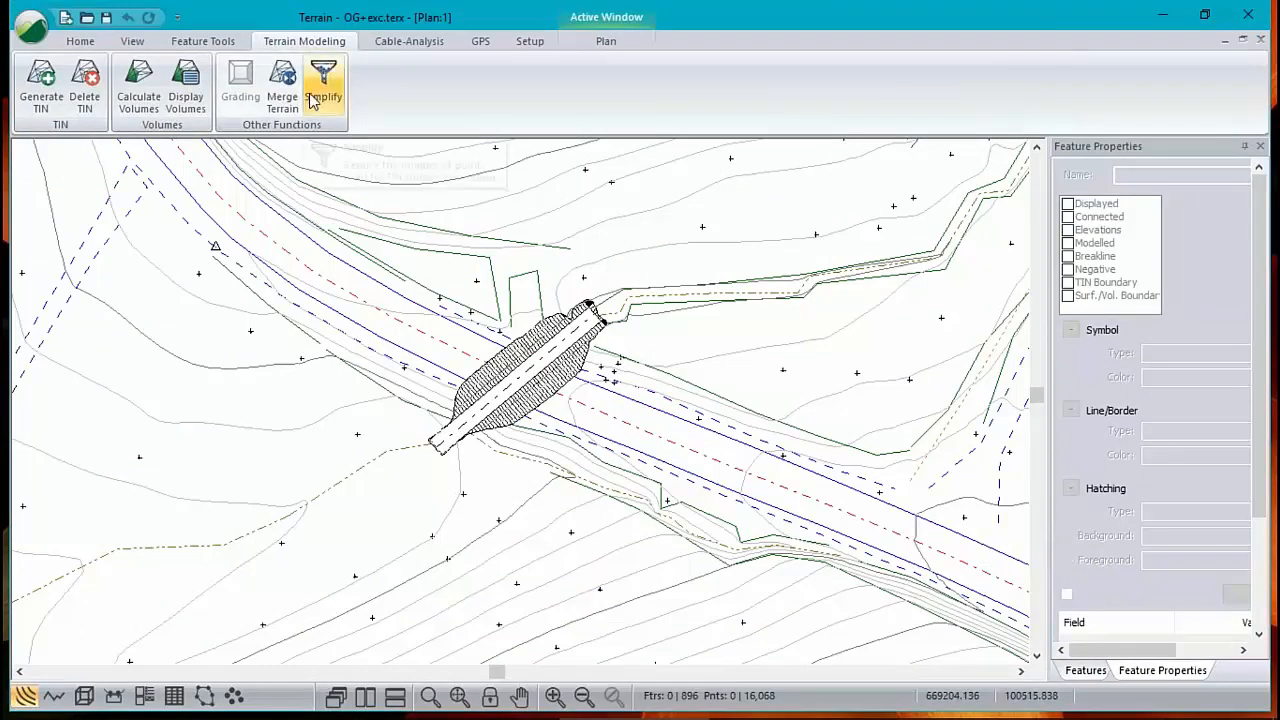
Add the terrains box.terx and fill2.terx from the Demo folder as backgrounds of the plan window
right_click(390, 320)
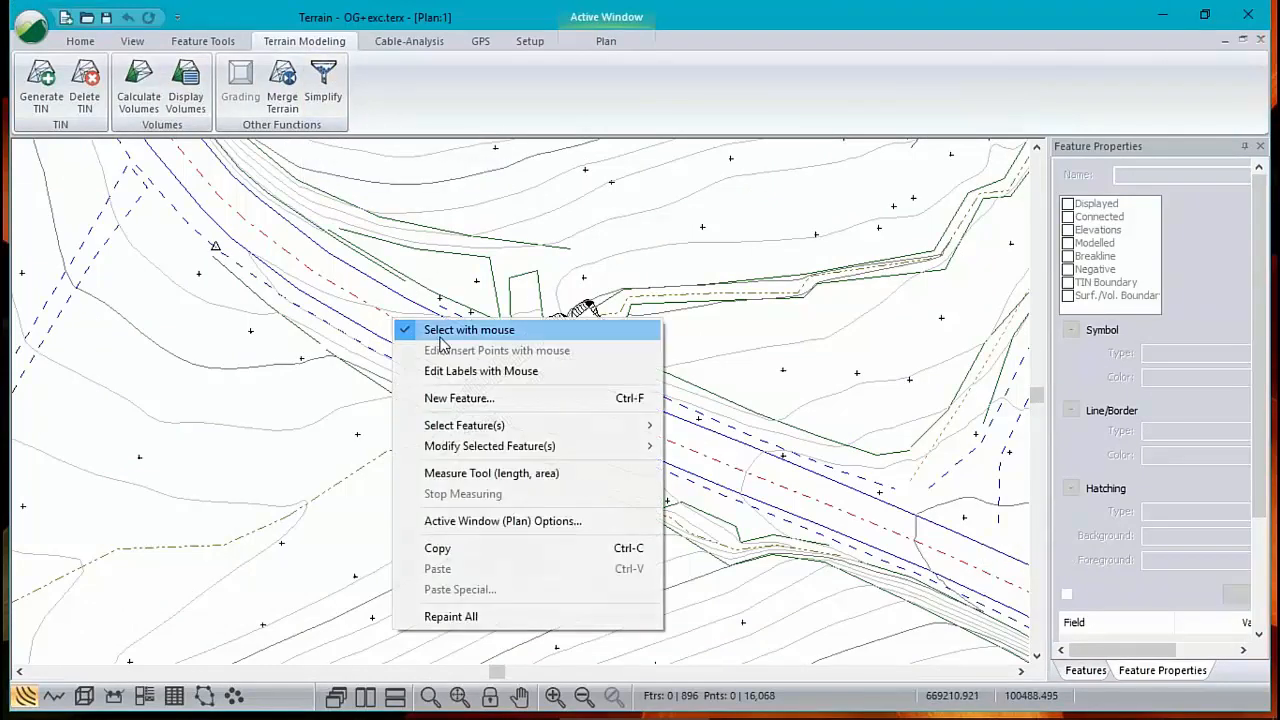
left_click(491, 522)
left_click(776, 182)
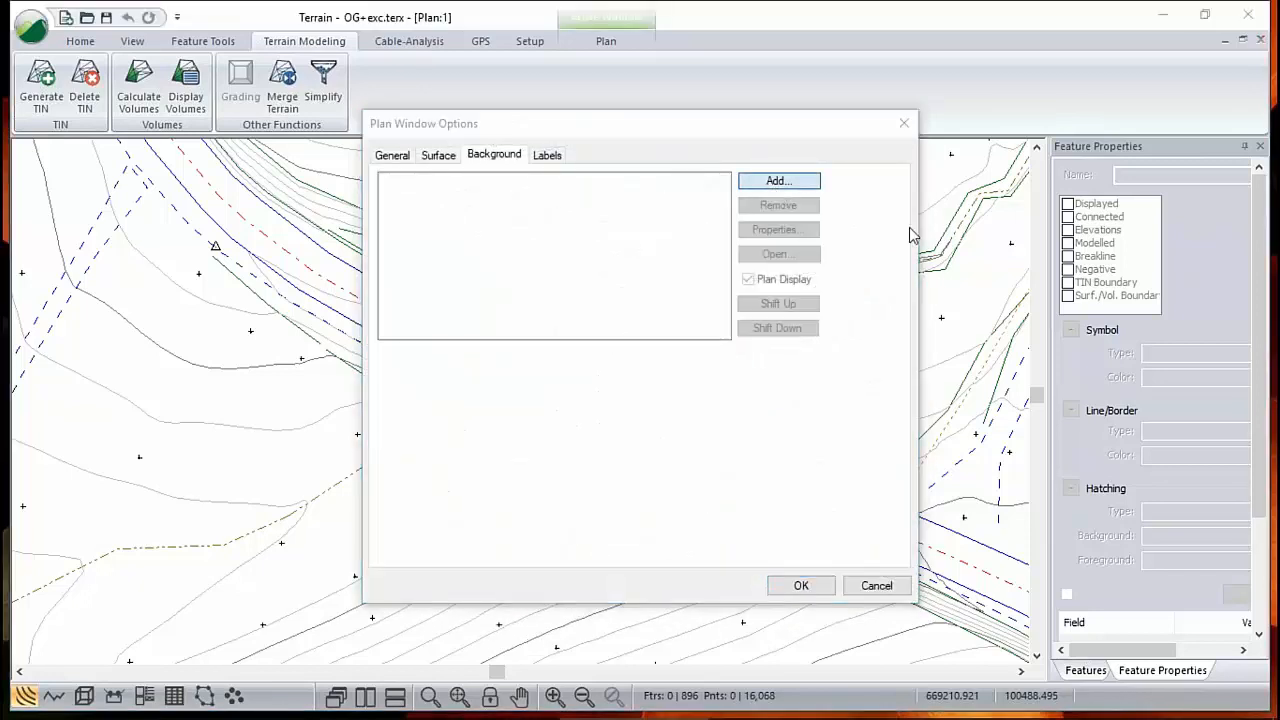
double_click(716, 270)
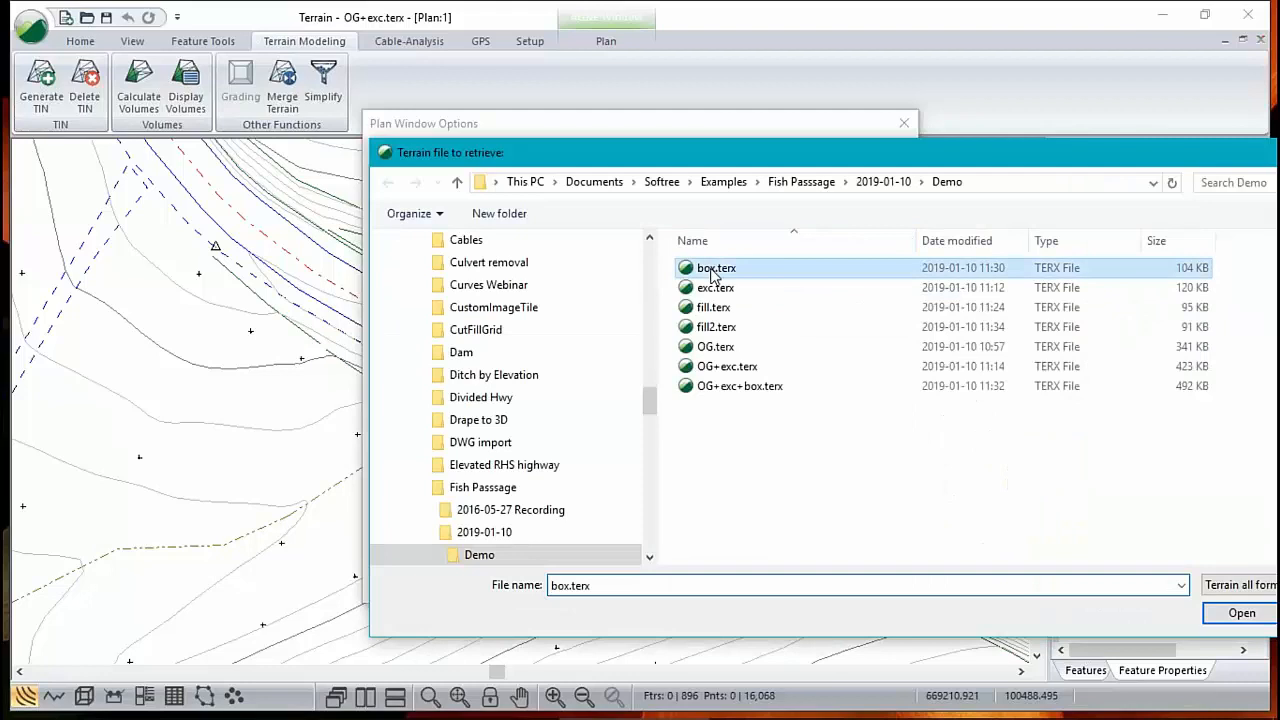
left_click(784, 181)
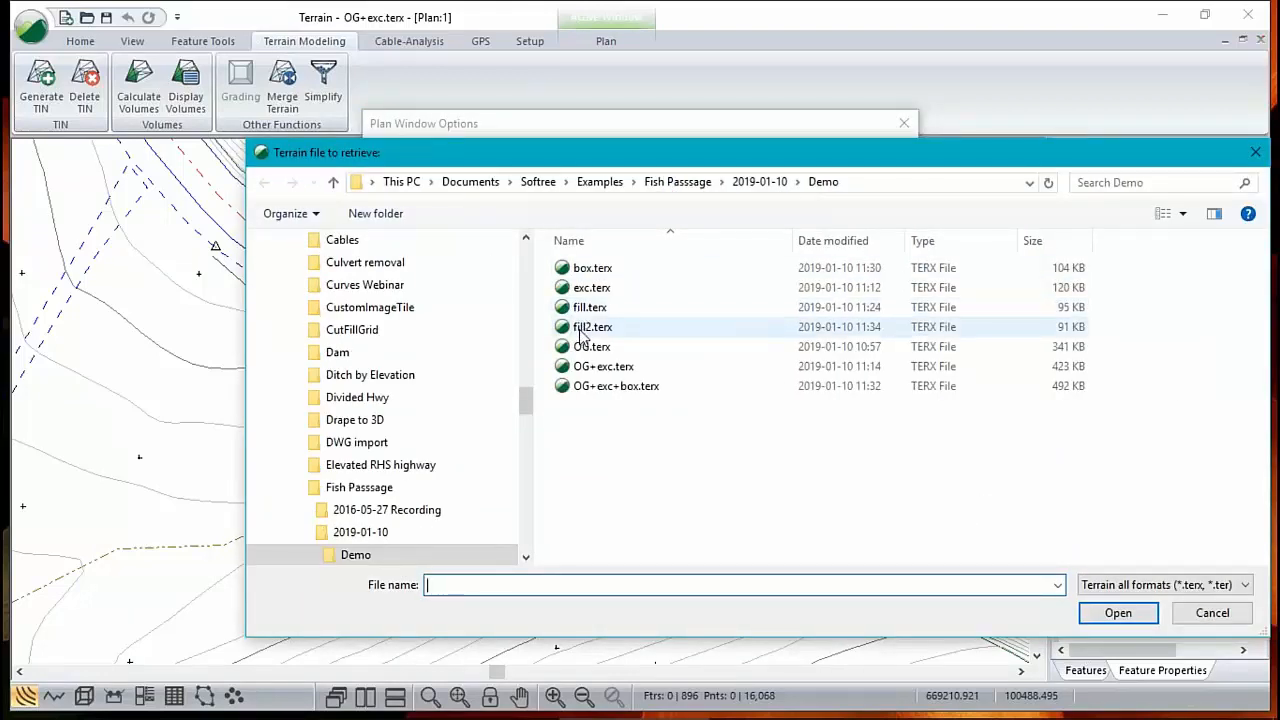
left_click(583, 330)
double_click(583, 330)
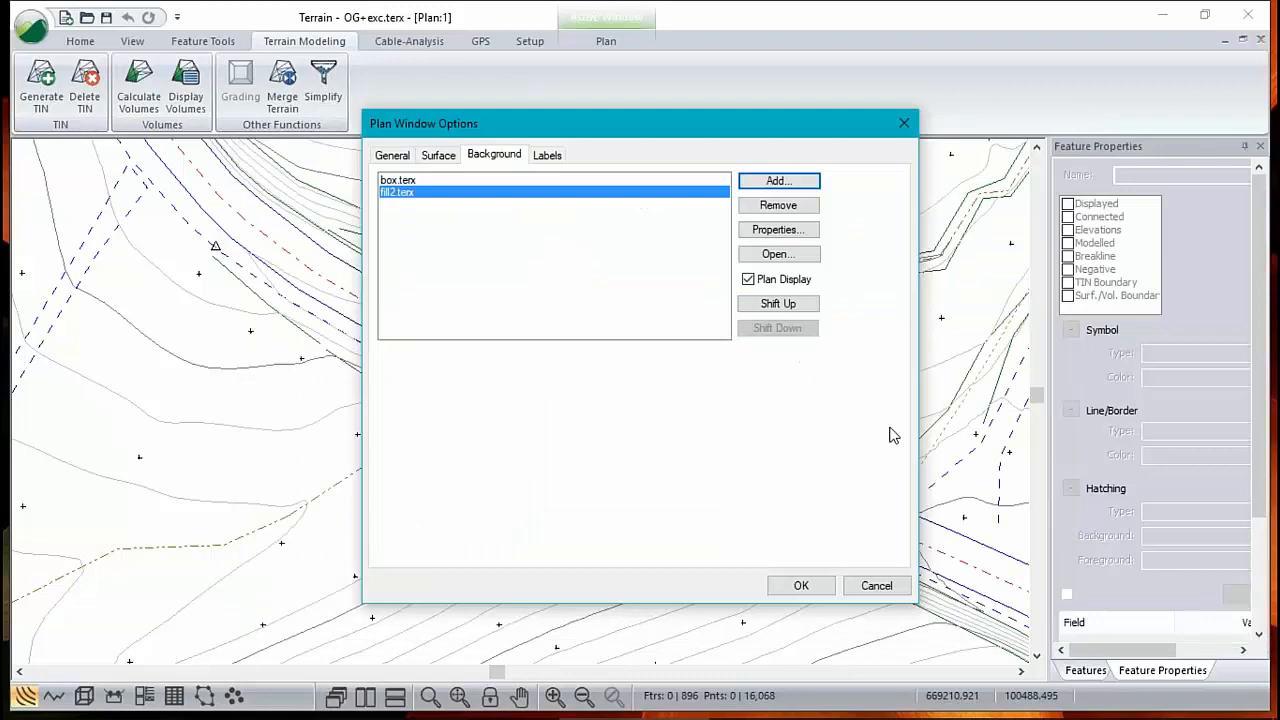
left_click(802, 585)
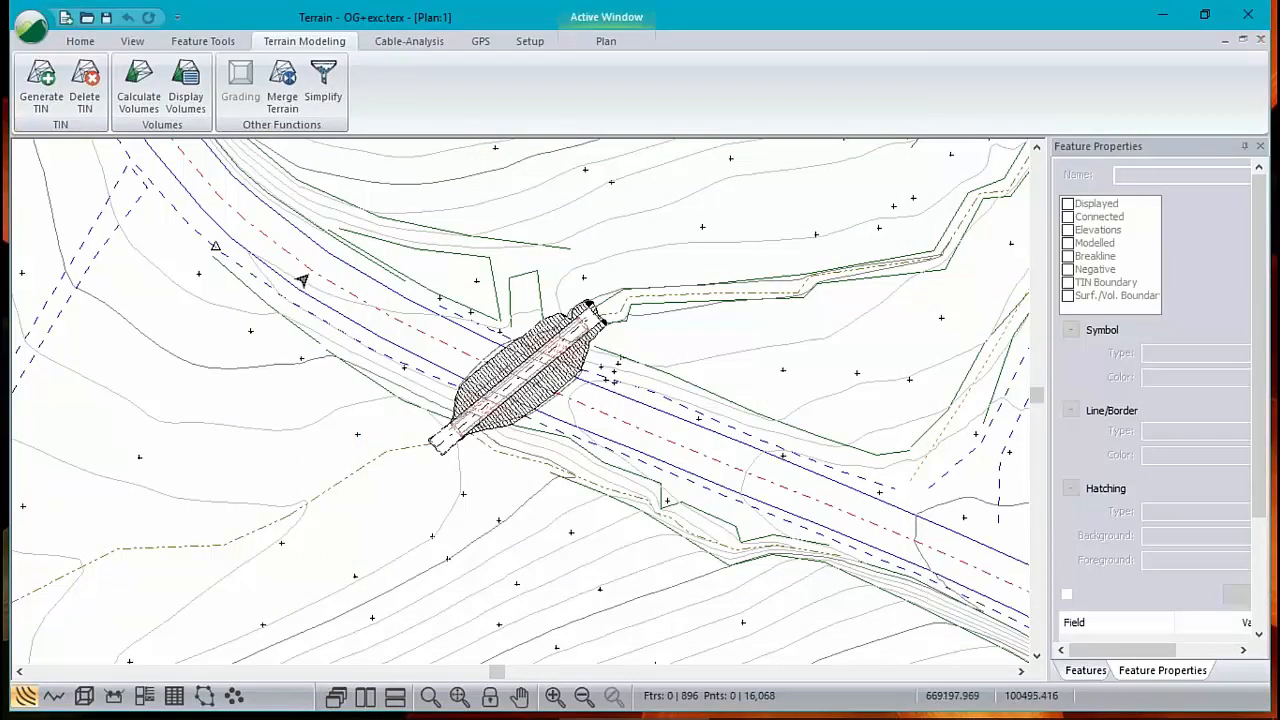
Create a new draped feature named section with elevations turned off, ready for drawing in the plan
mouse_move(302, 280)
mouse_move(622, 462)
left_click(81, 42)
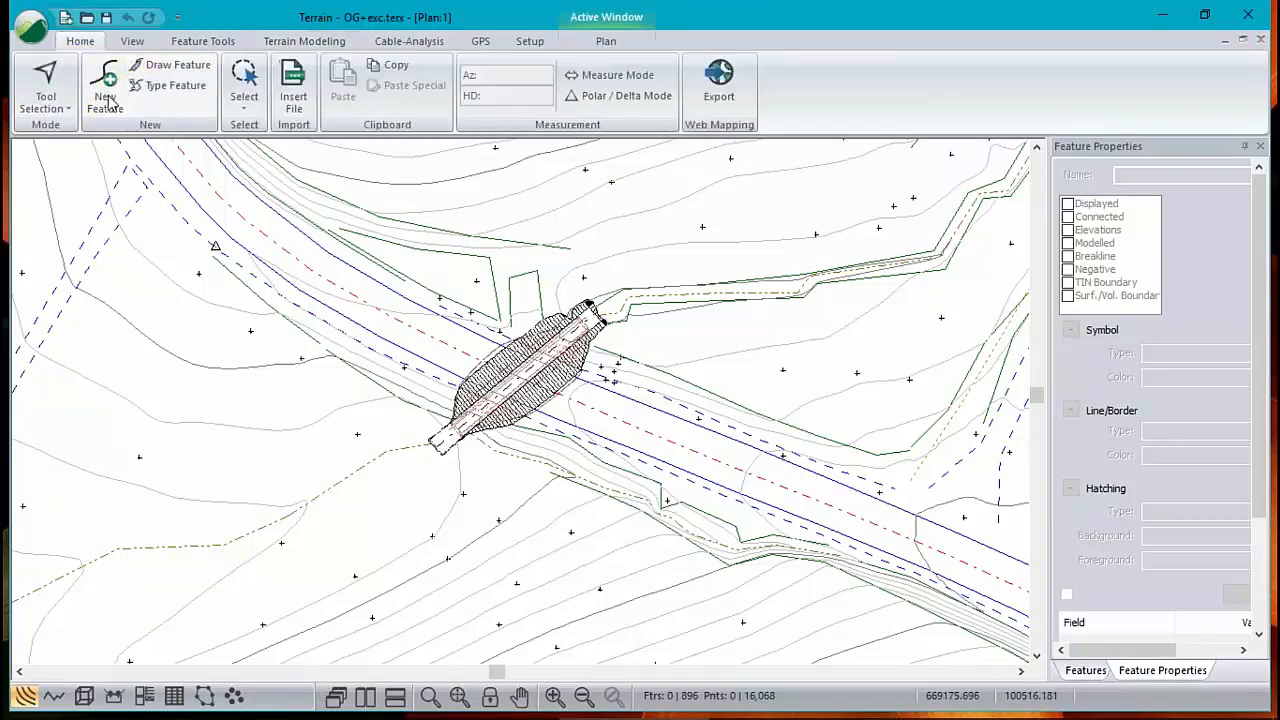
left_click(106, 92)
left_click(85, 150)
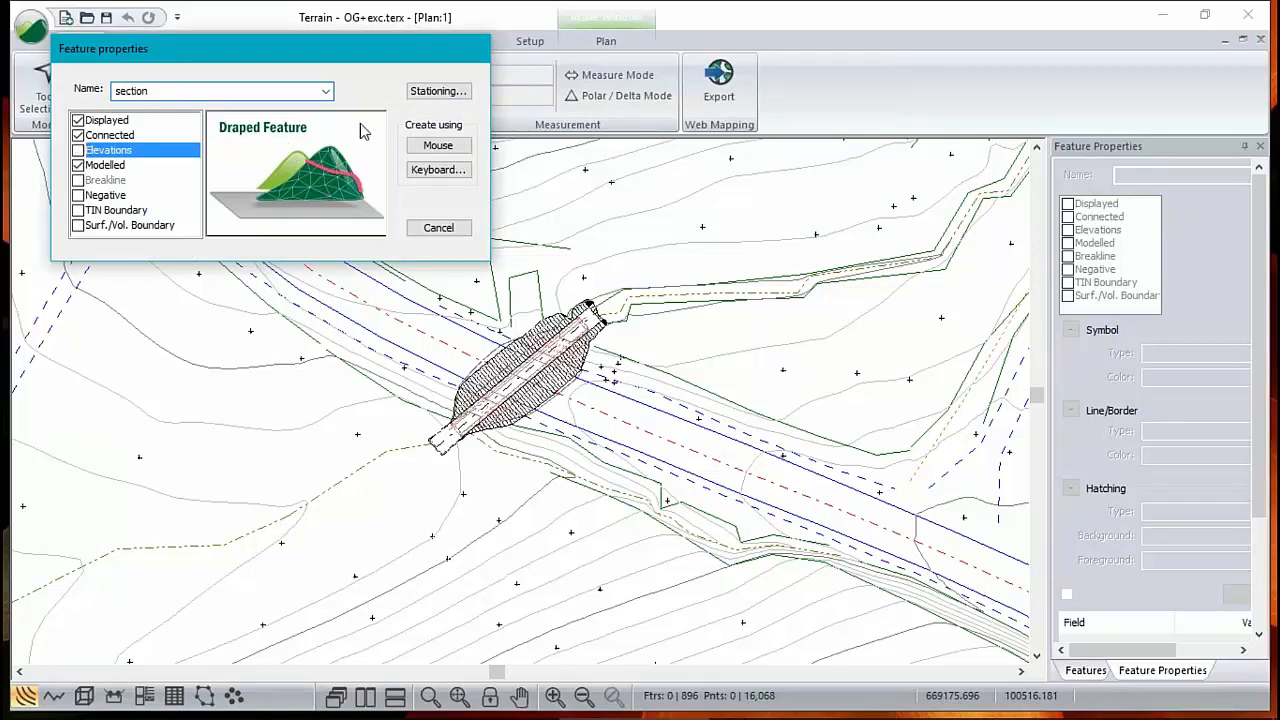
type("section")
left_click(440, 146)
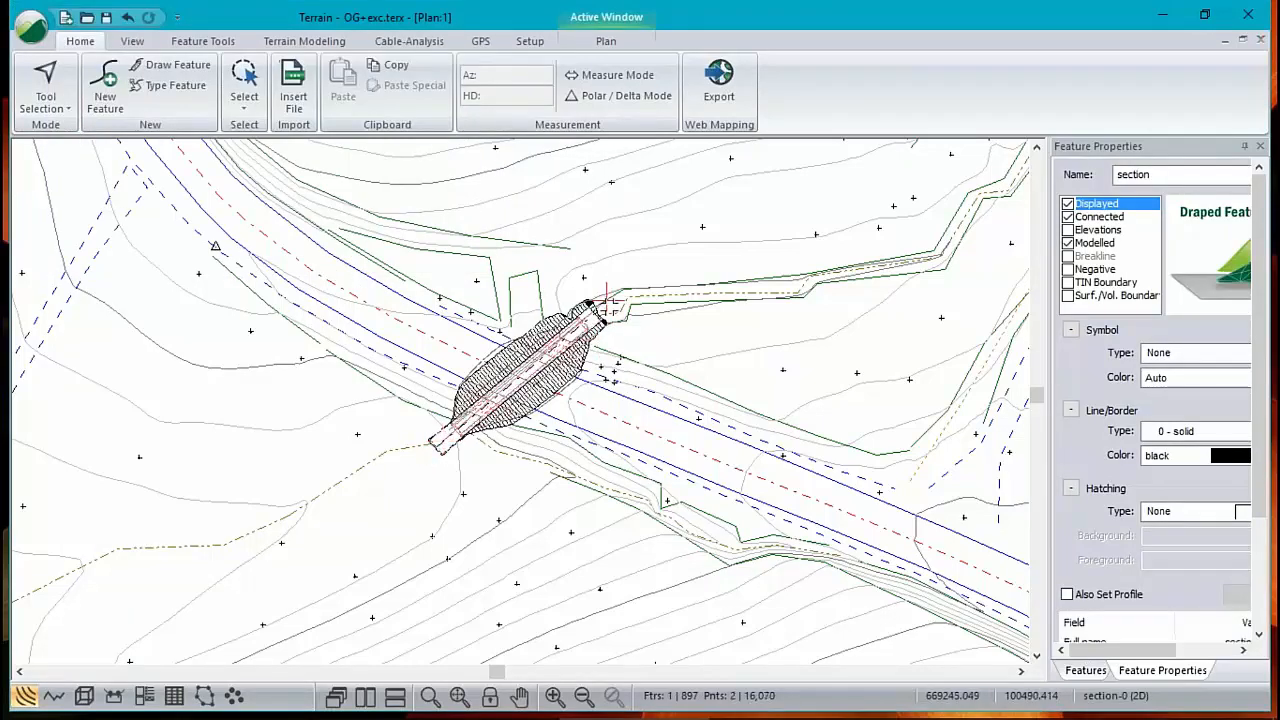
Draw the section line along the culvert excavation's centreline beyond both ends, and adjust the point at its northeast end
left_click(589, 311)
key("Escape")
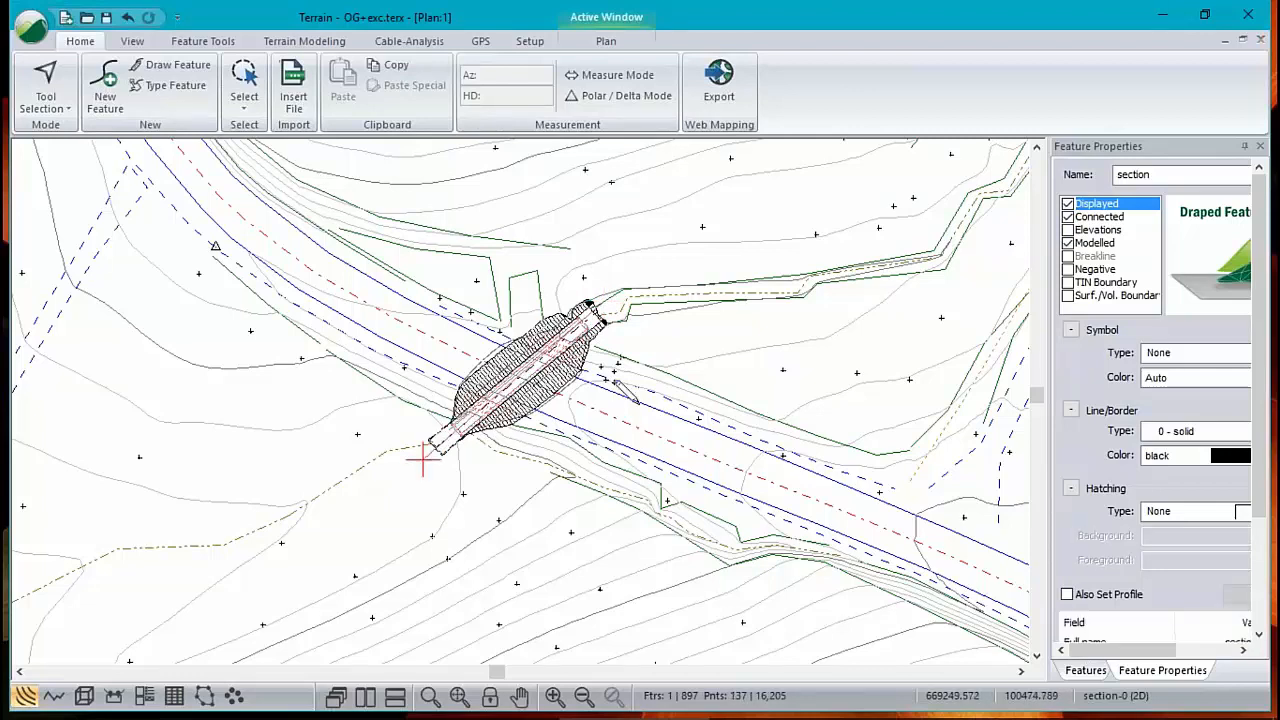
scroll(610, 315, "up", 4)
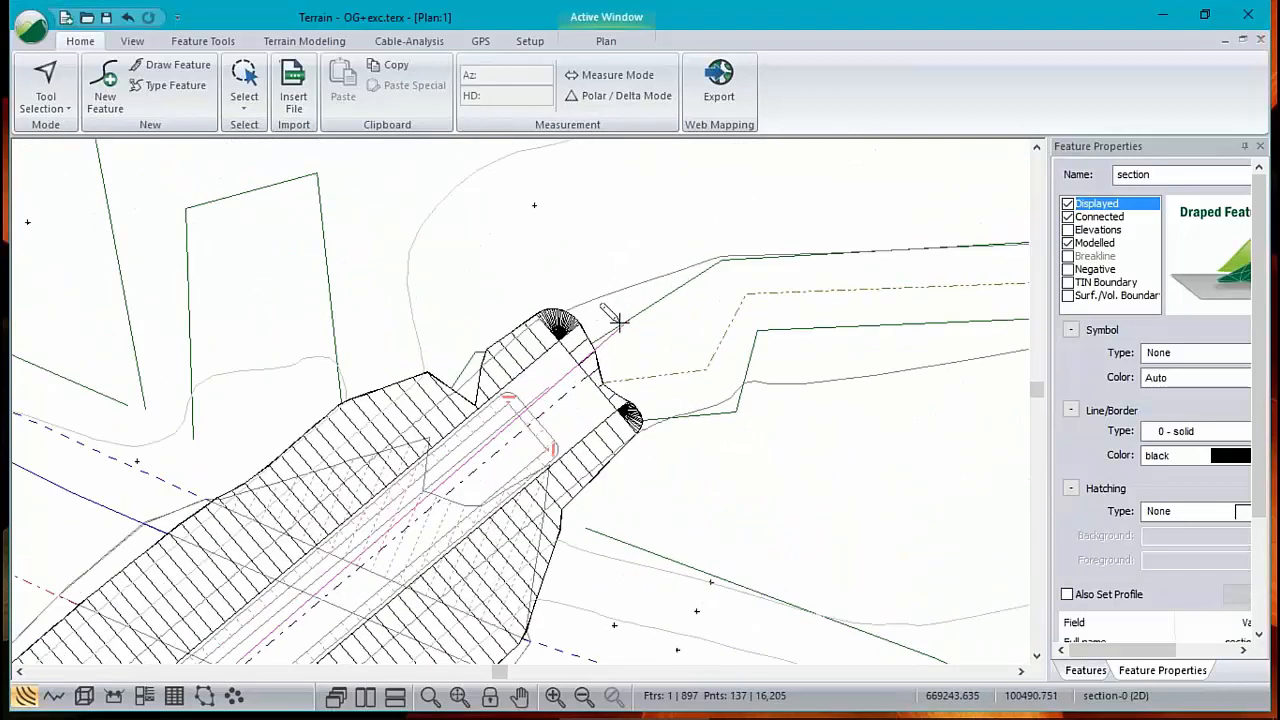
left_click_drag(631, 319, 655, 321)
scroll(655, 321, "down", 6)
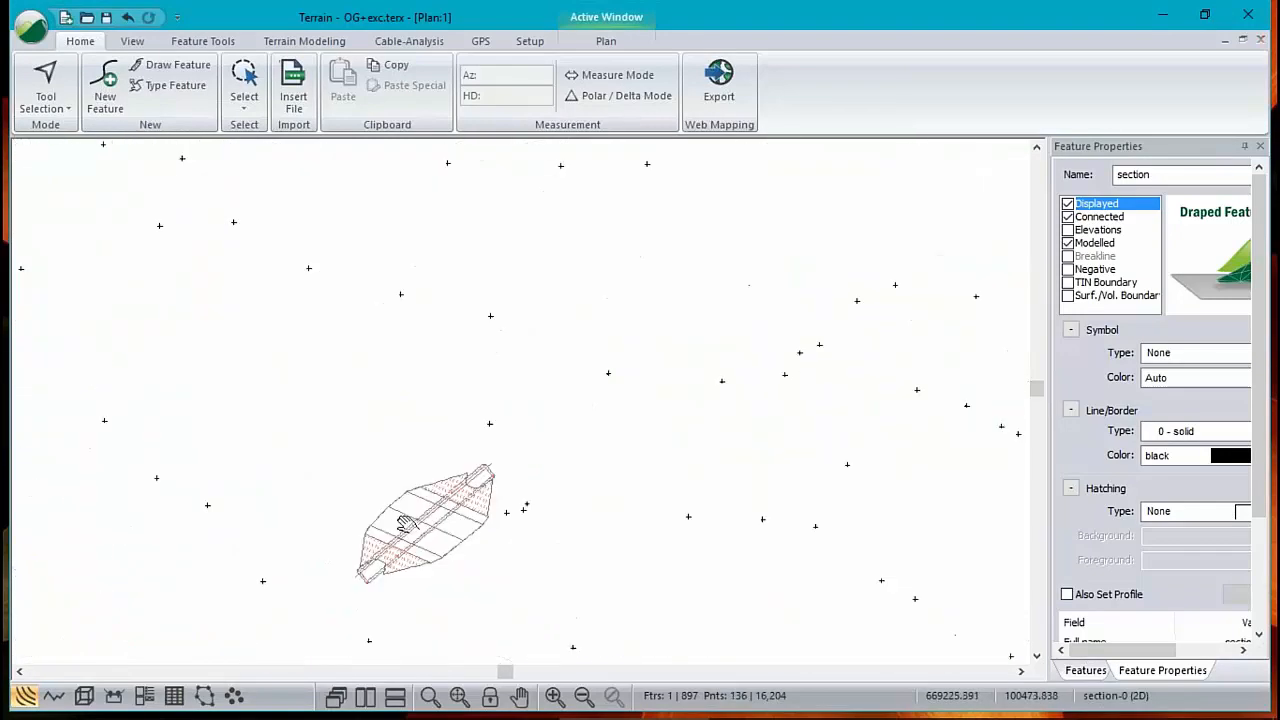
scroll(553, 343, "up", 2)
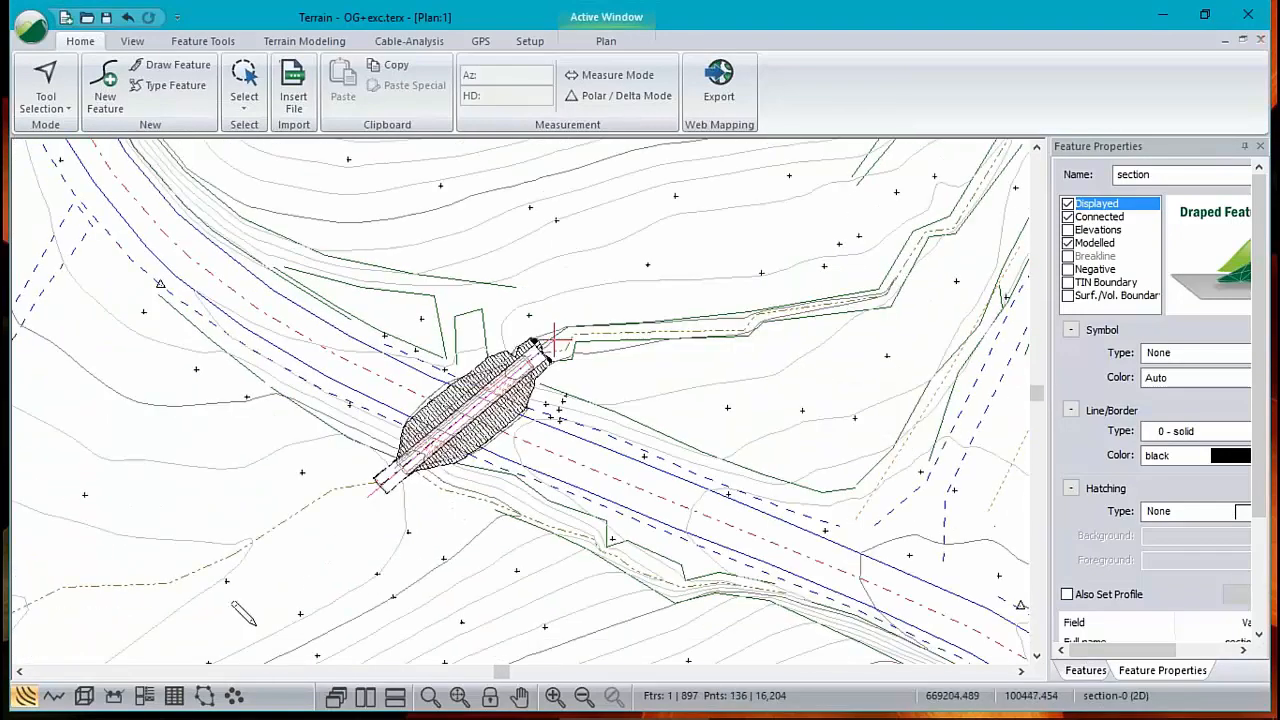
Show the section's profile and format the background box.terx there with a blue 5 - thick (medium) line
left_click(54, 697)
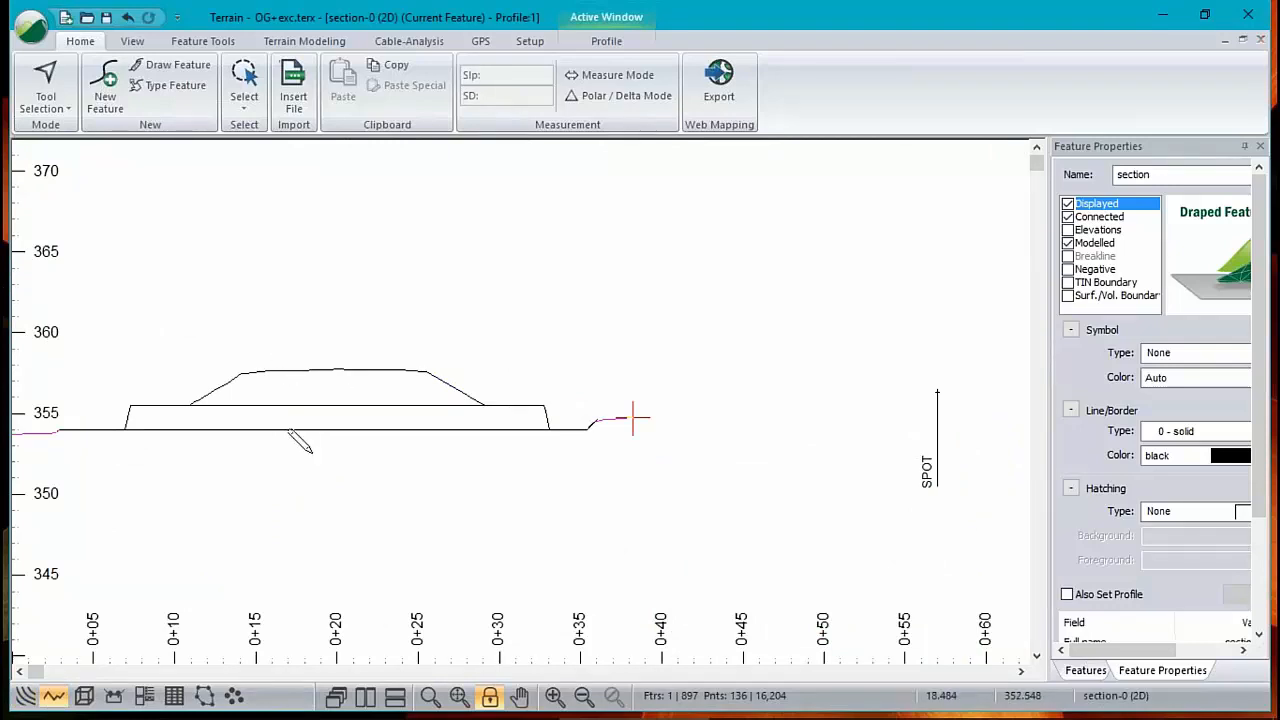
right_click(570, 318)
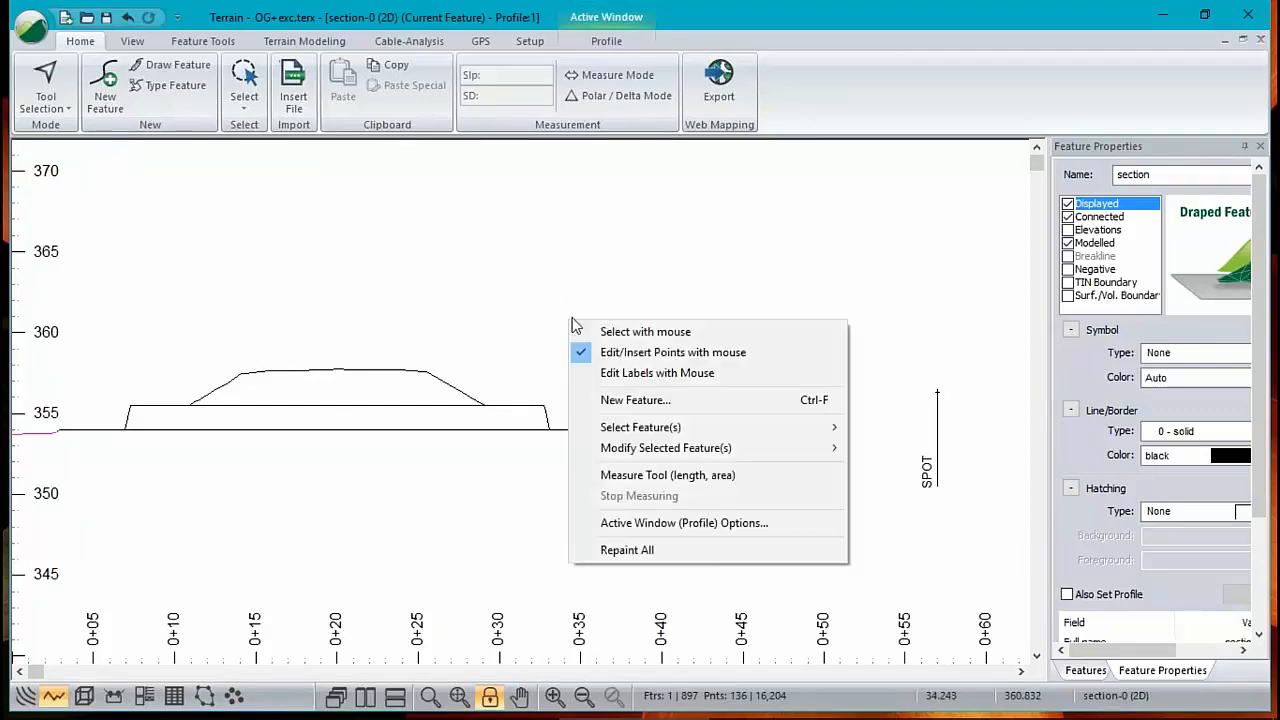
left_click(672, 524)
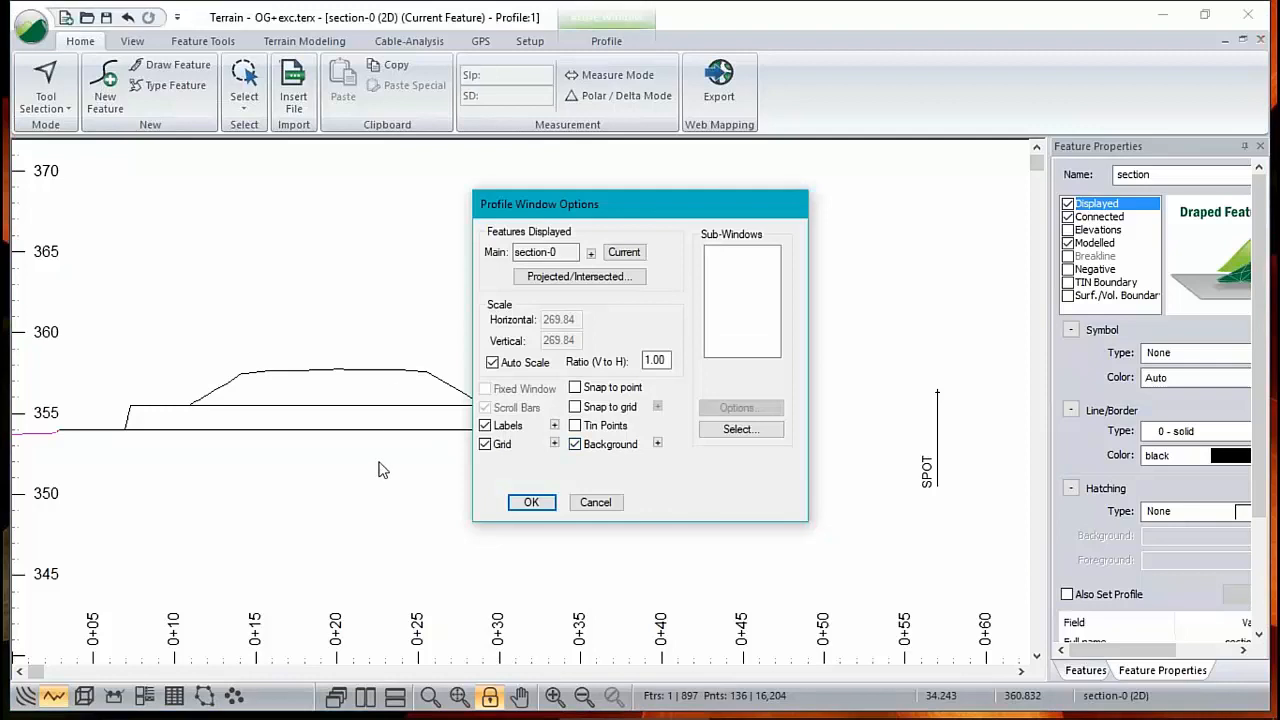
left_click(657, 443)
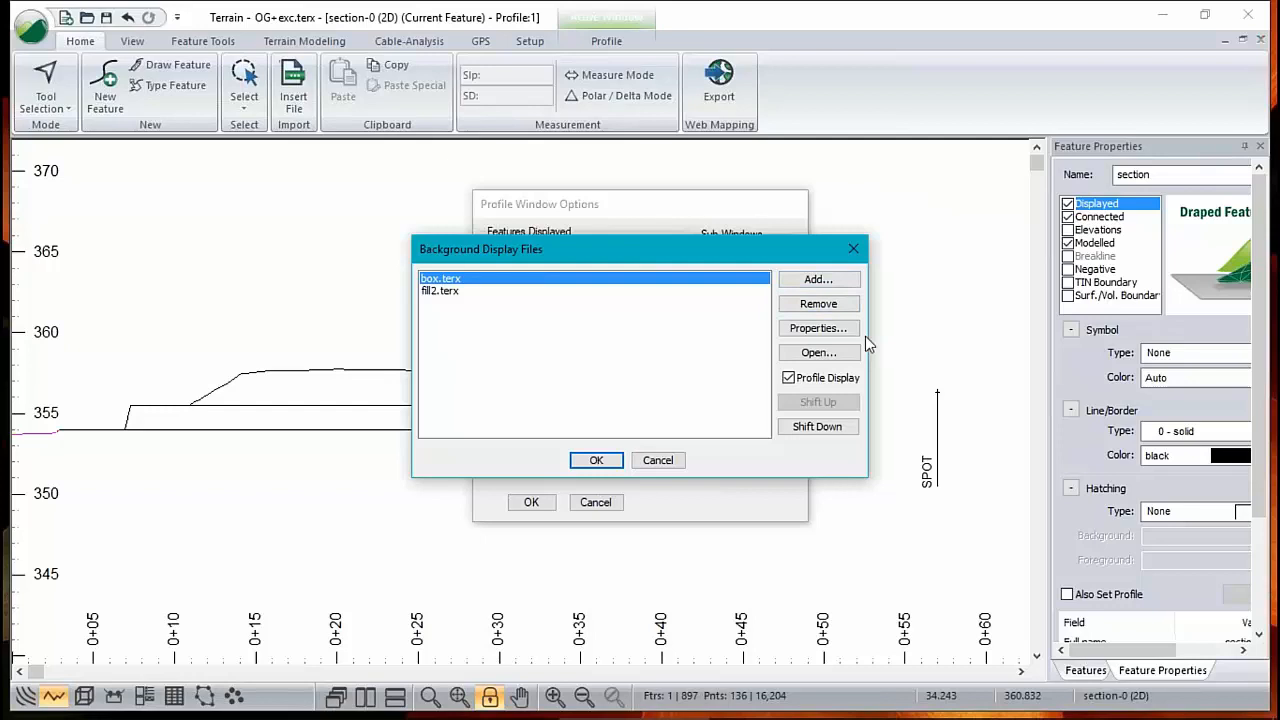
left_click(818, 328)
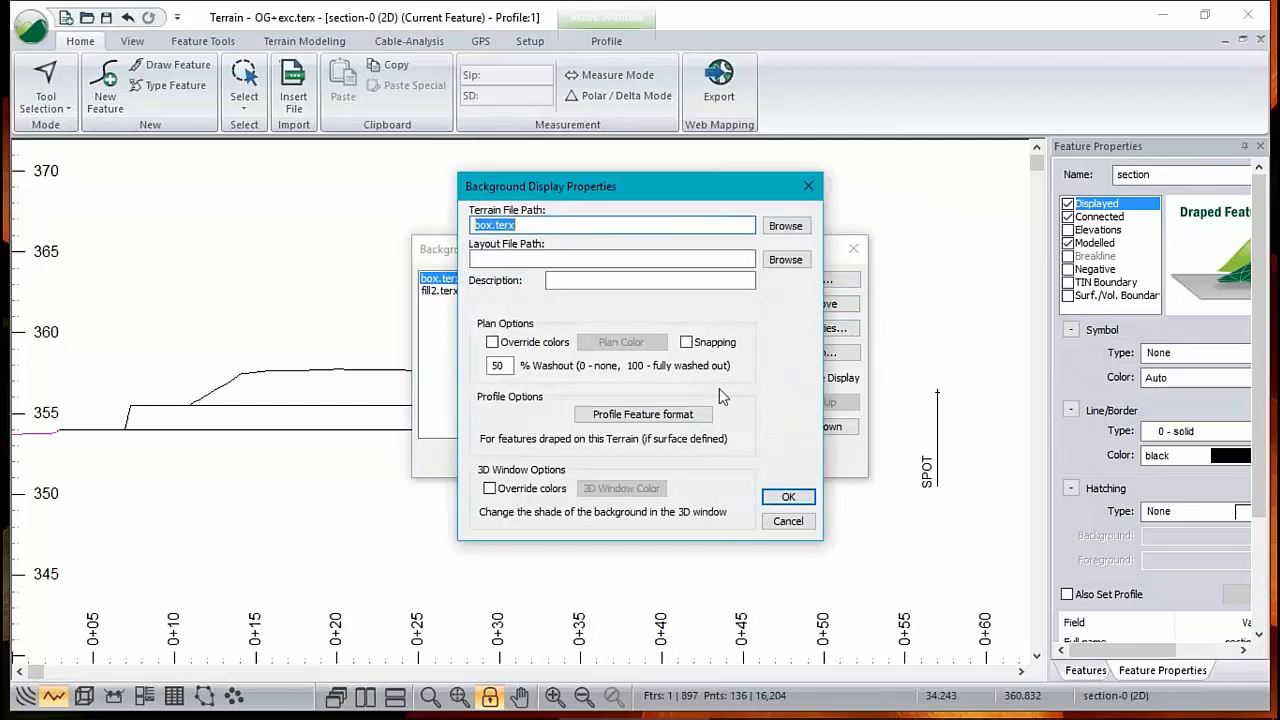
left_click(656, 422)
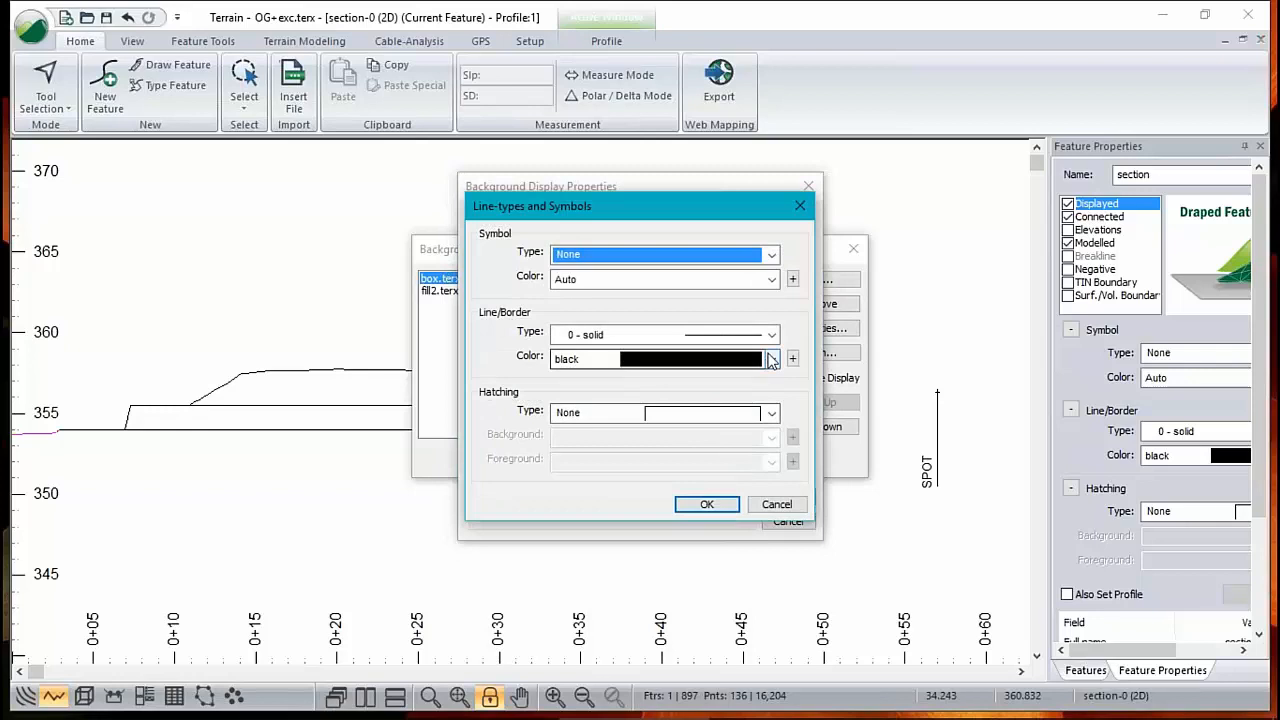
left_click(771, 358)
left_click(690, 543)
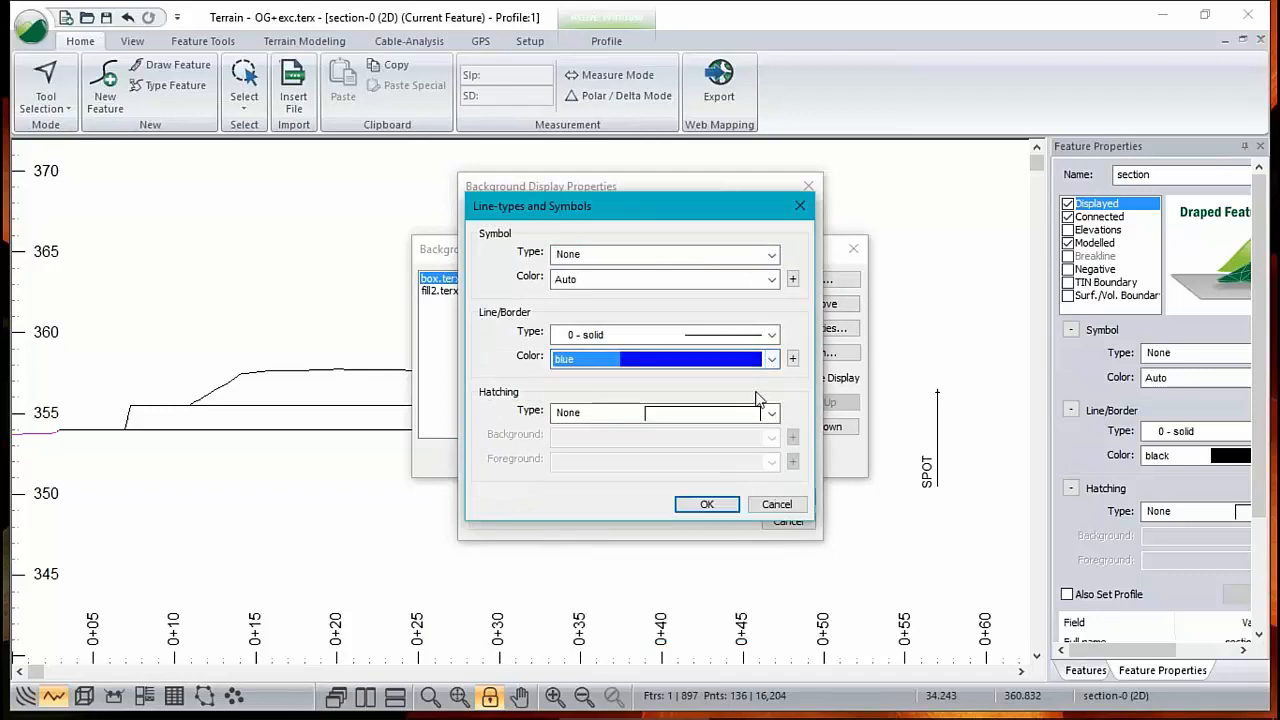
left_click(770, 335)
left_click(720, 428)
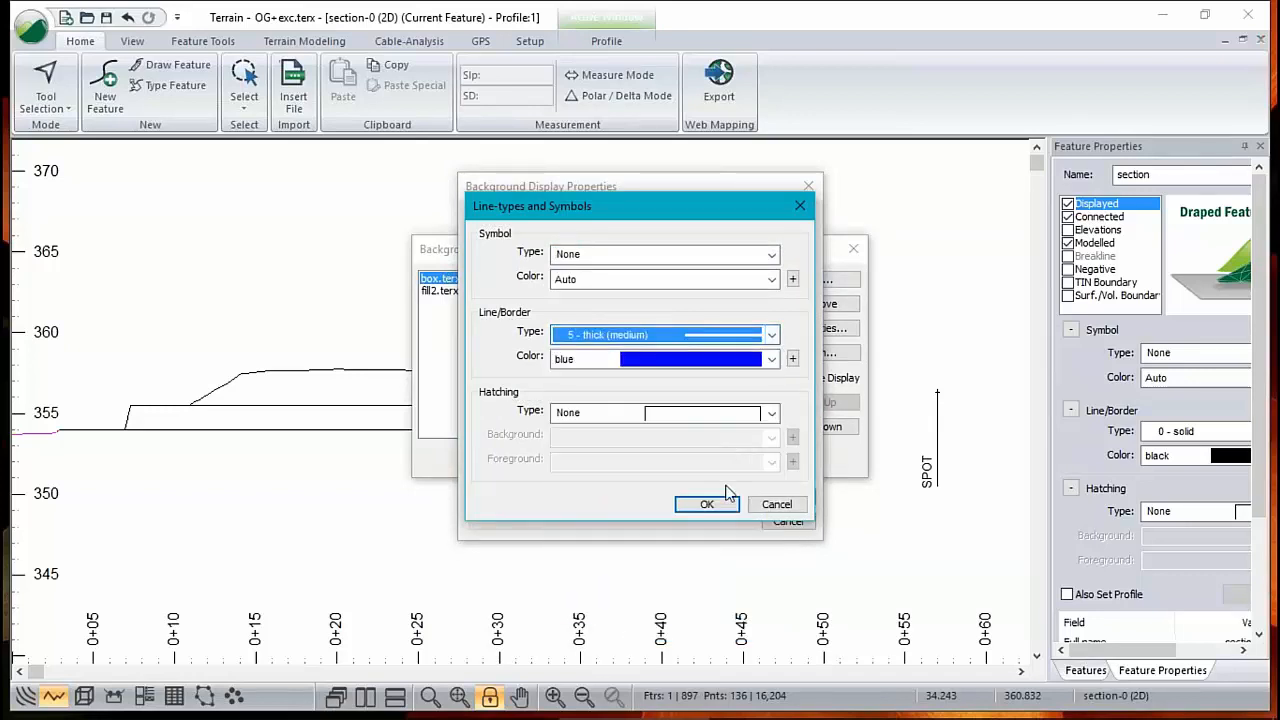
left_click(707, 504)
left_click(789, 496)
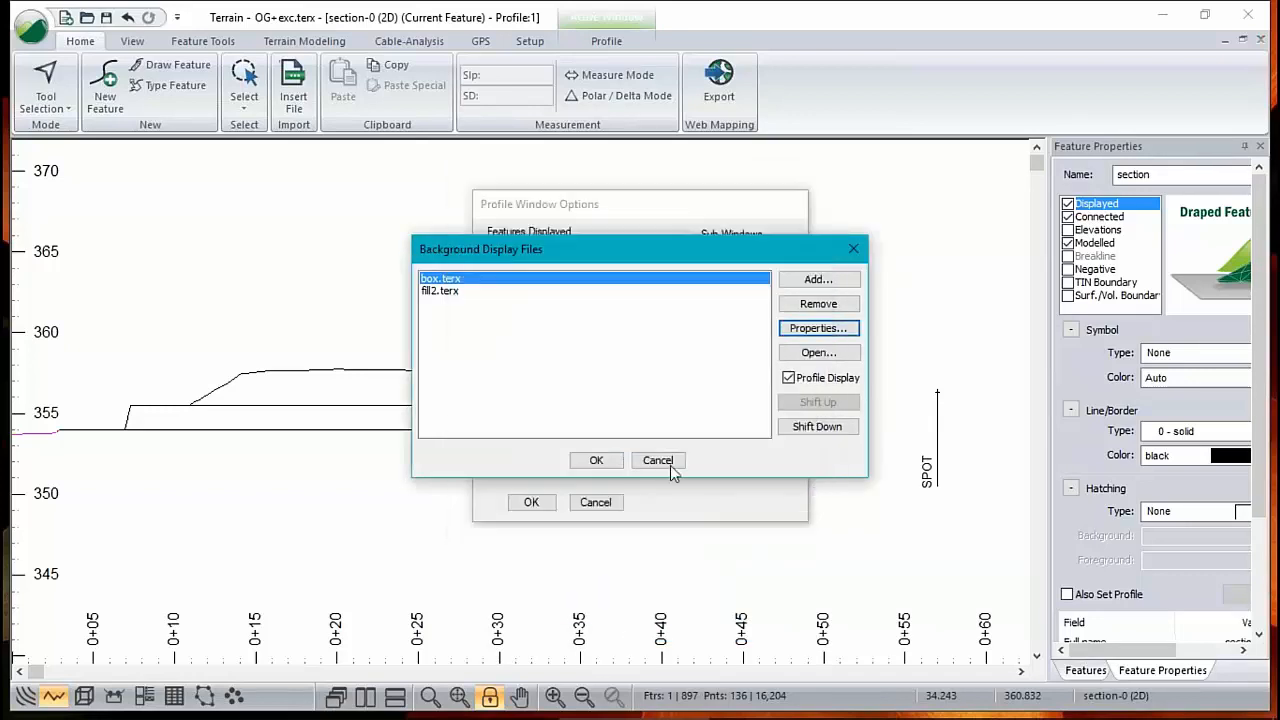
Format the background fill2.terx with a red profile line, and apply the profile window options
left_click(441, 292)
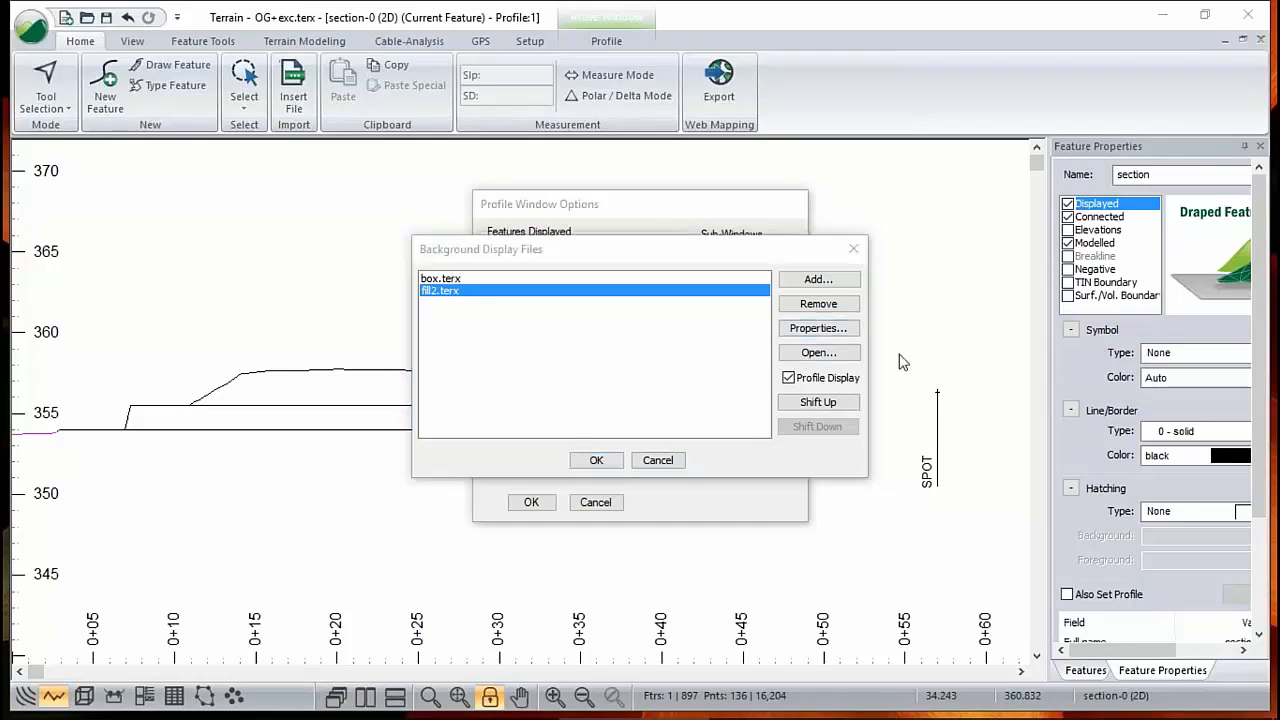
left_click(820, 330)
left_click(672, 418)
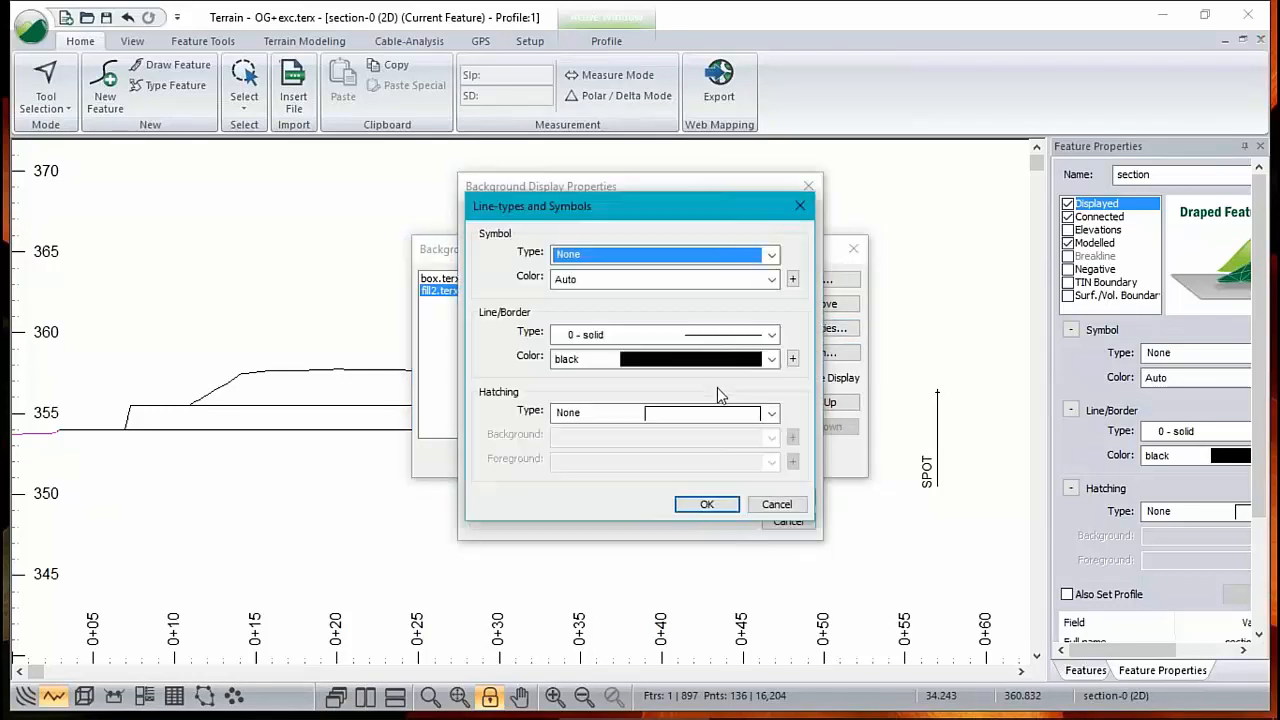
left_click(770, 359)
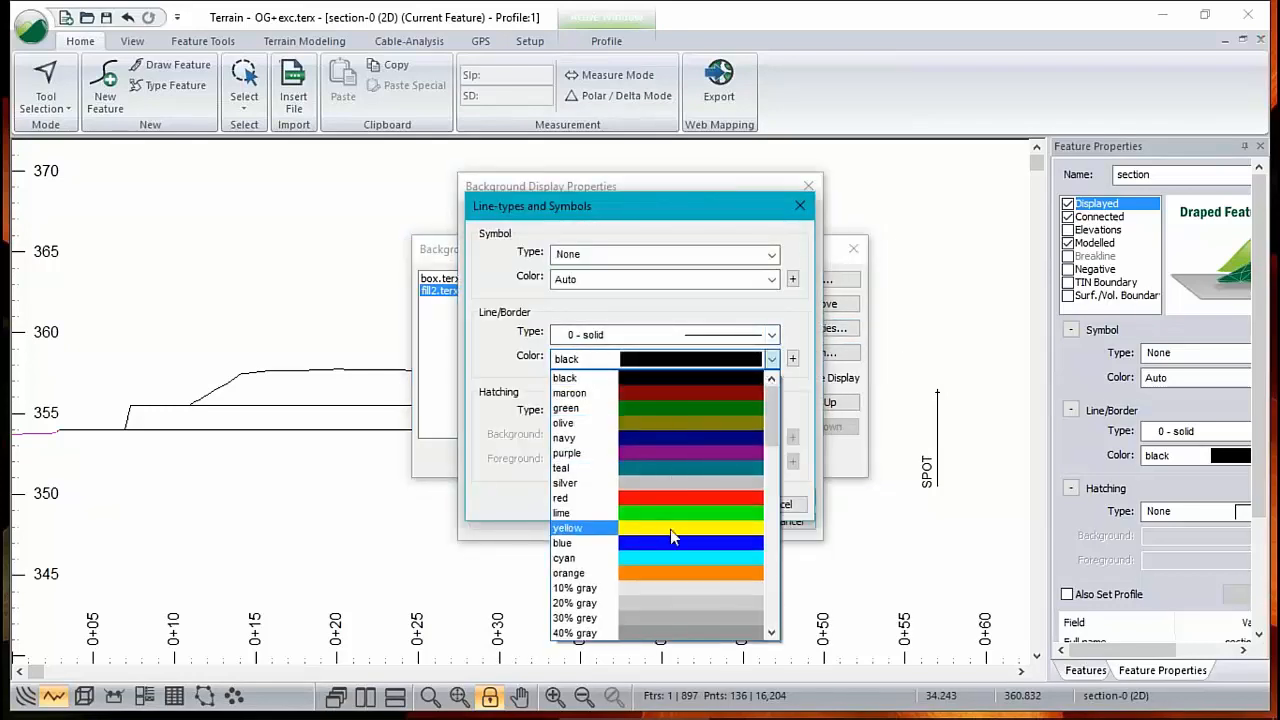
left_click(674, 496)
left_click(707, 504)
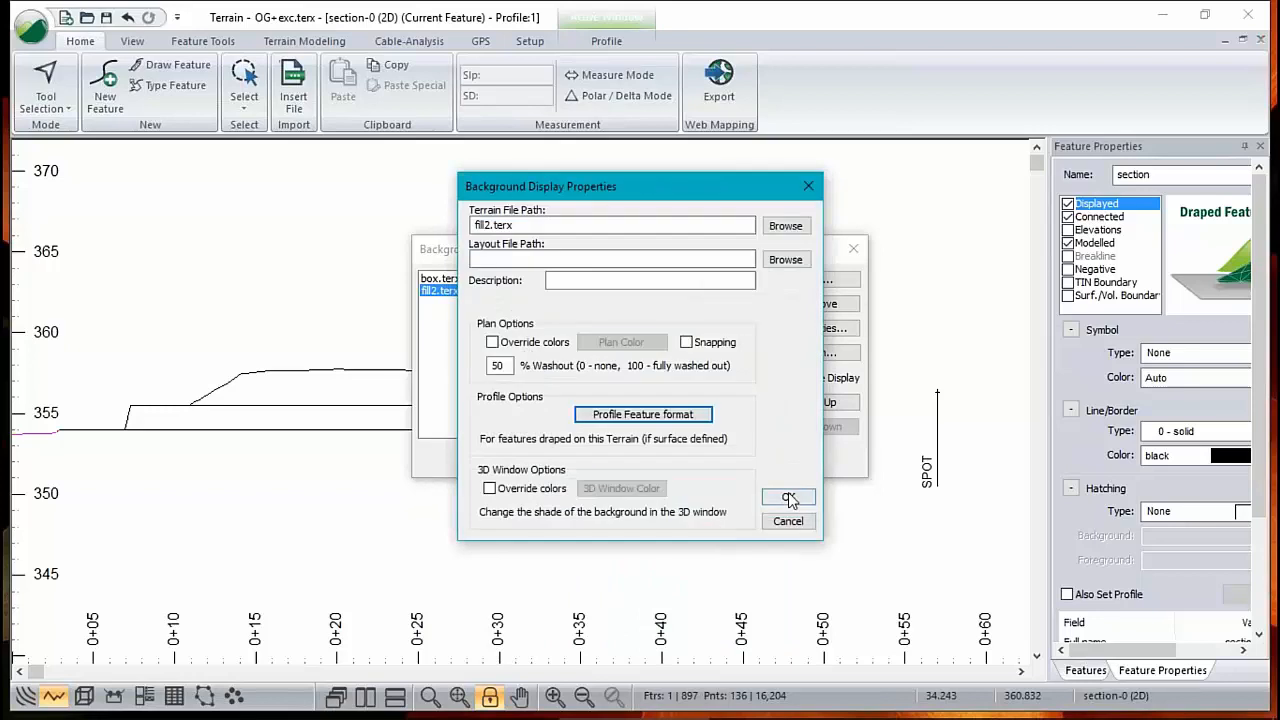
left_click(787, 494)
left_click(596, 460)
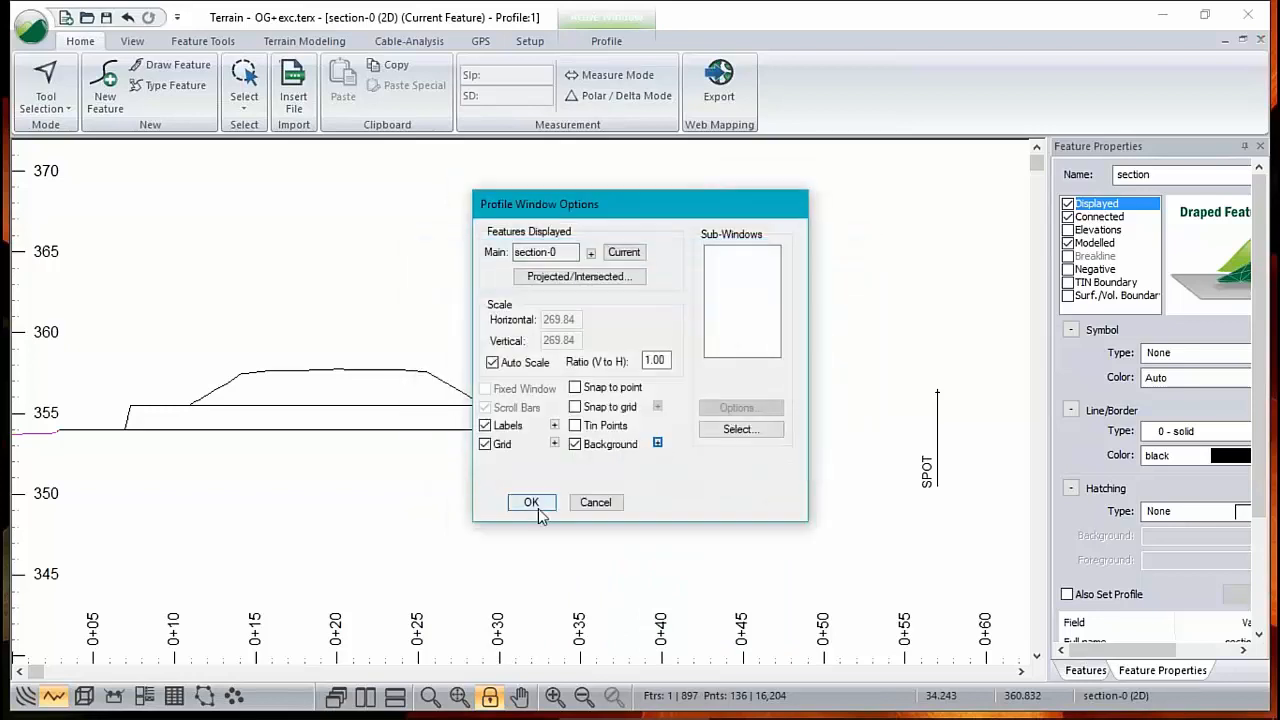
left_click(531, 502)
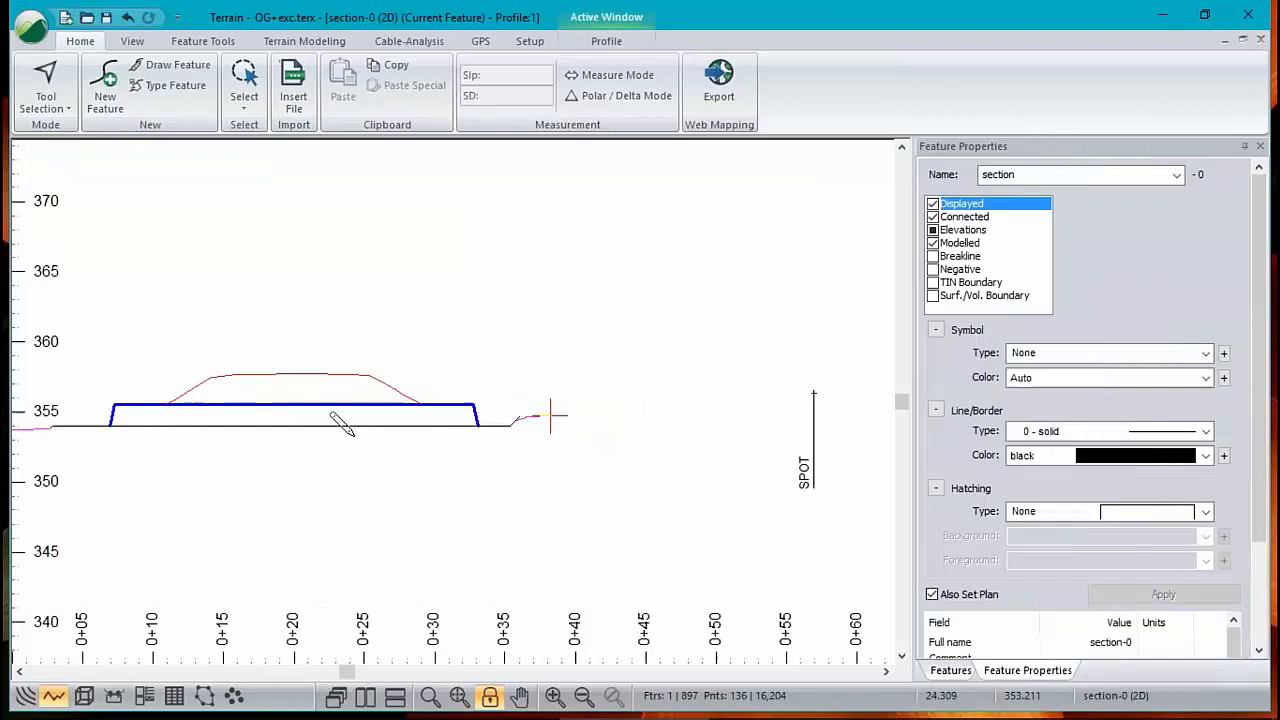
Tile the profile, plan and 3D windows horizontally, and maximize the 3D view focused on the culvert excavation
scroll(351, 434, "down", 2)
middle_click_drag(268, 440, 413, 439)
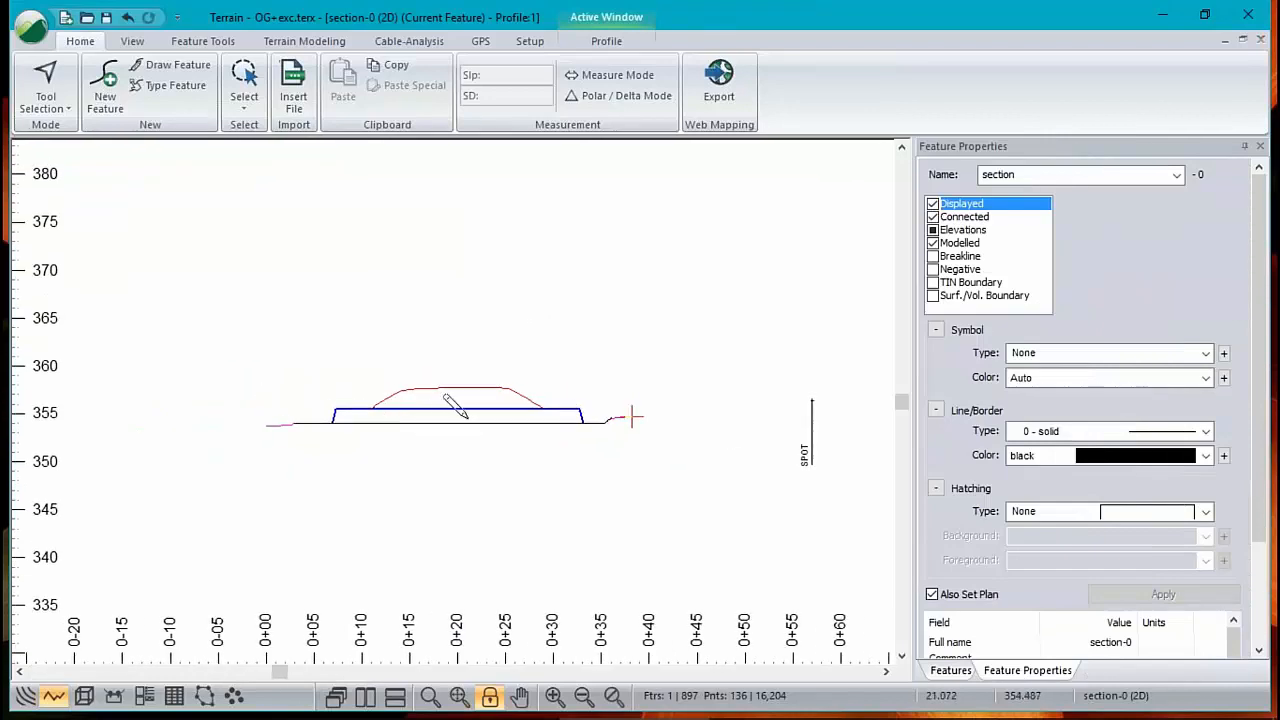
left_click(395, 697)
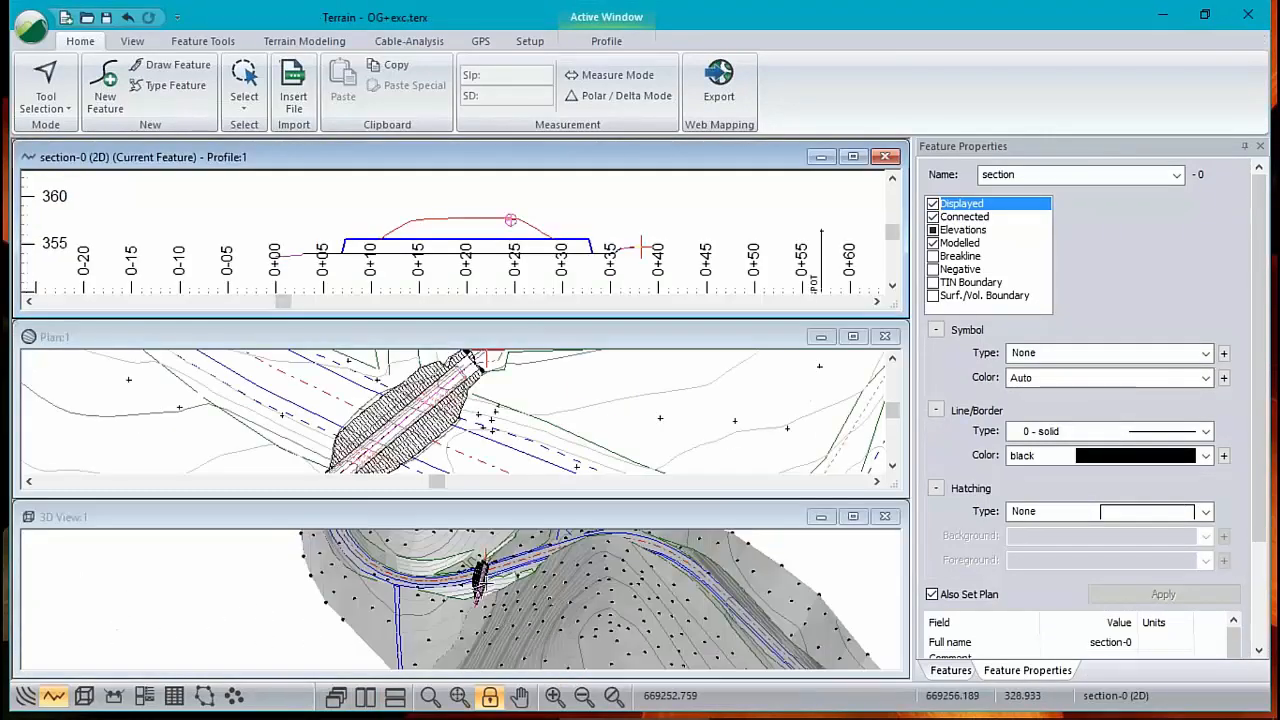
double_click(503, 522)
scroll(545, 377, "up", 6)
scroll(543, 378, "down", 2)
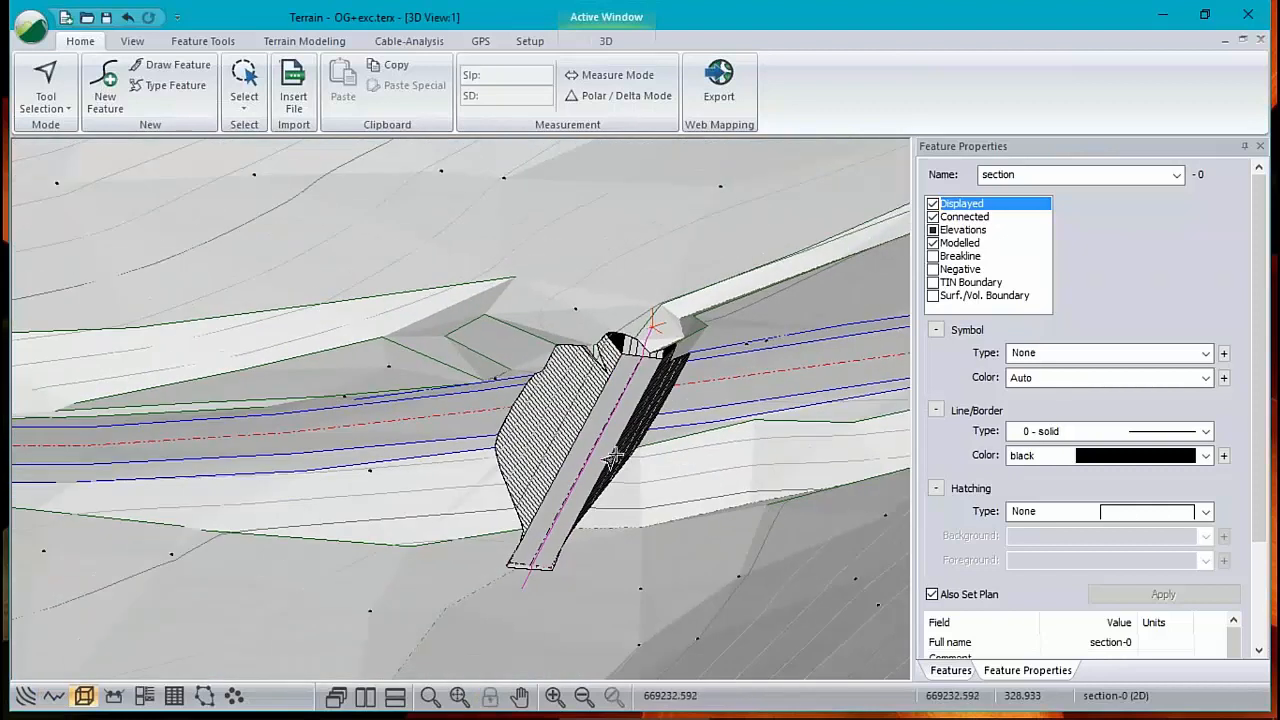
Update the 3D display lists so the background terrains are drawn, and return to the plan window
right_click(466, 460)
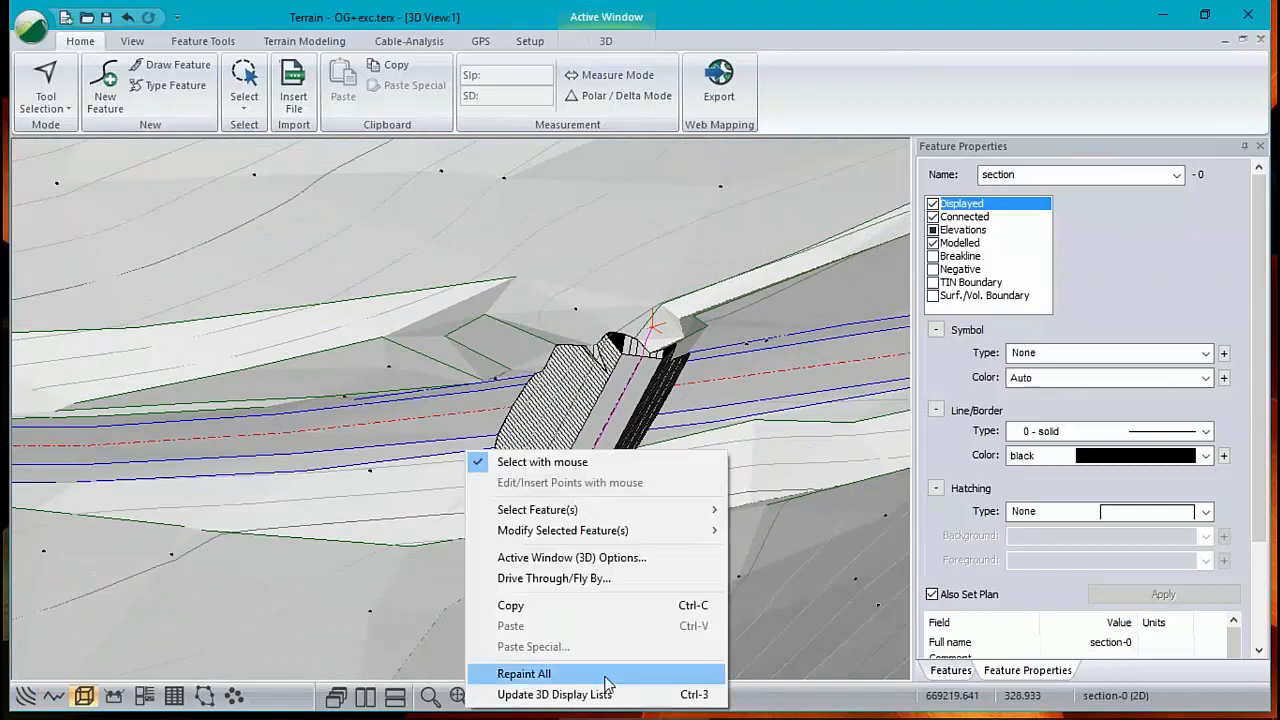
left_click(686, 694)
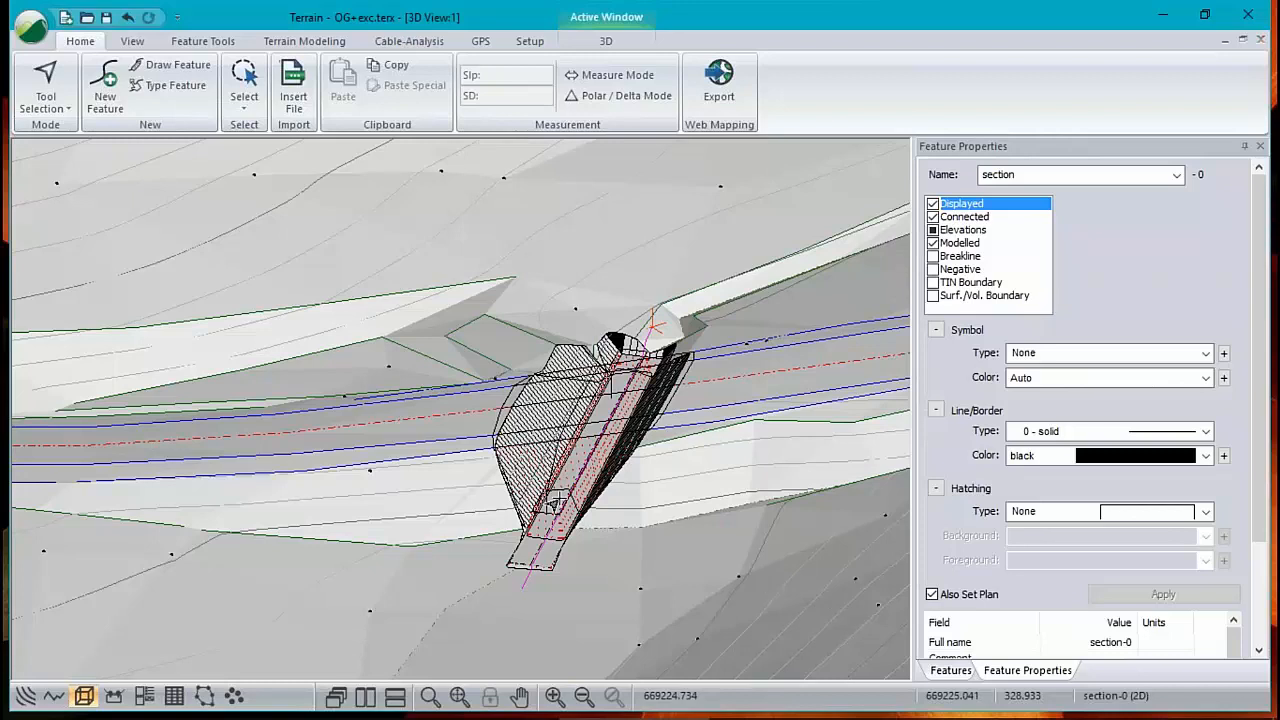
right_click(666, 456)
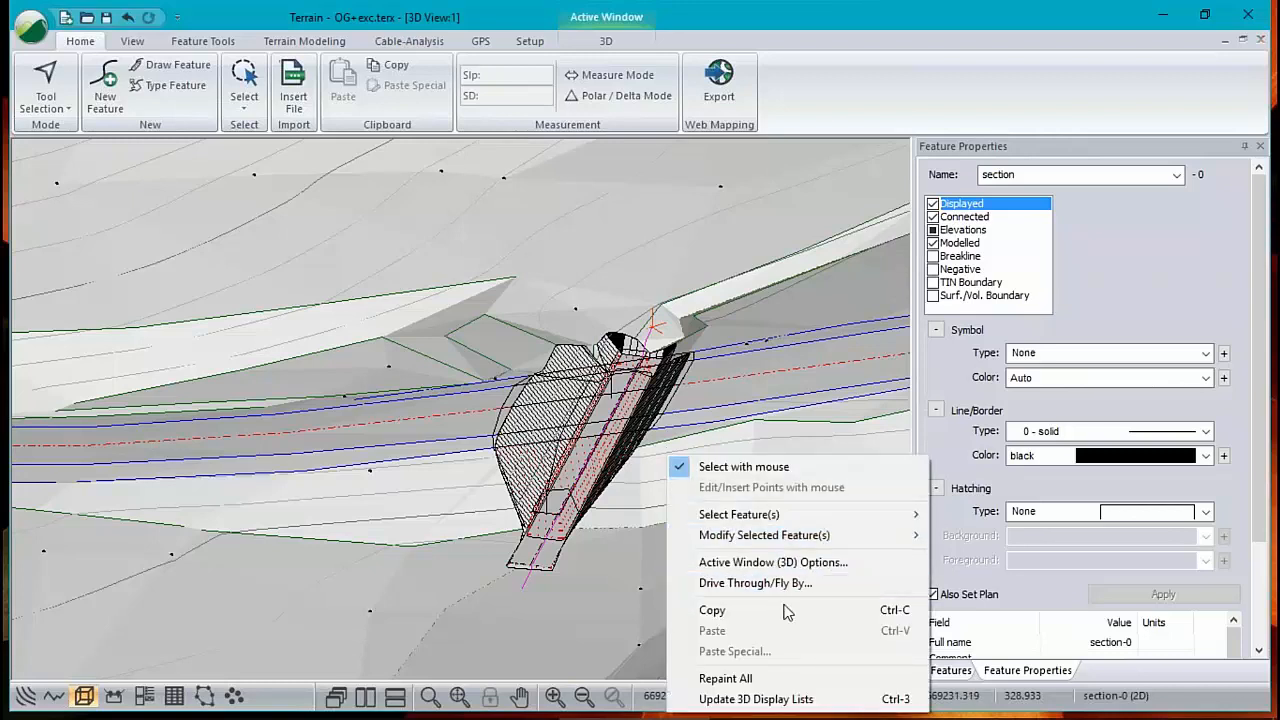
left_click(25, 697)
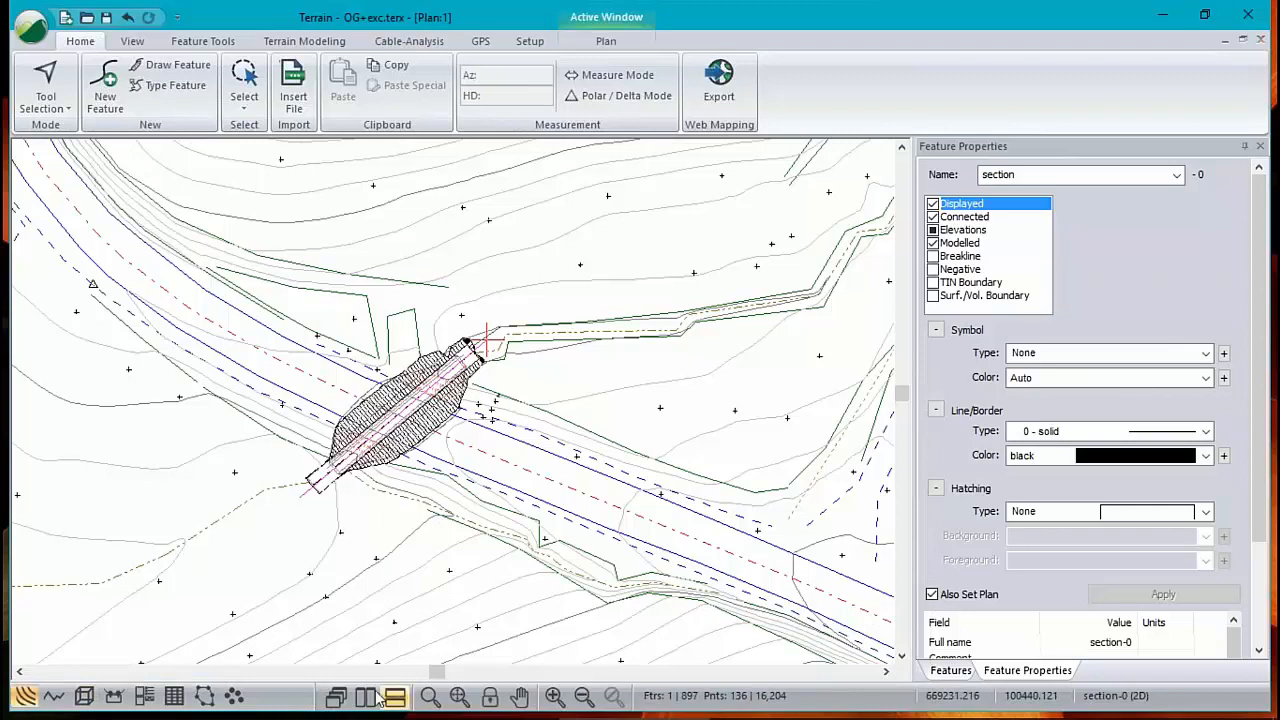
Close the 3D view and tile the section's profile window above the plan window
left_click(394, 697)
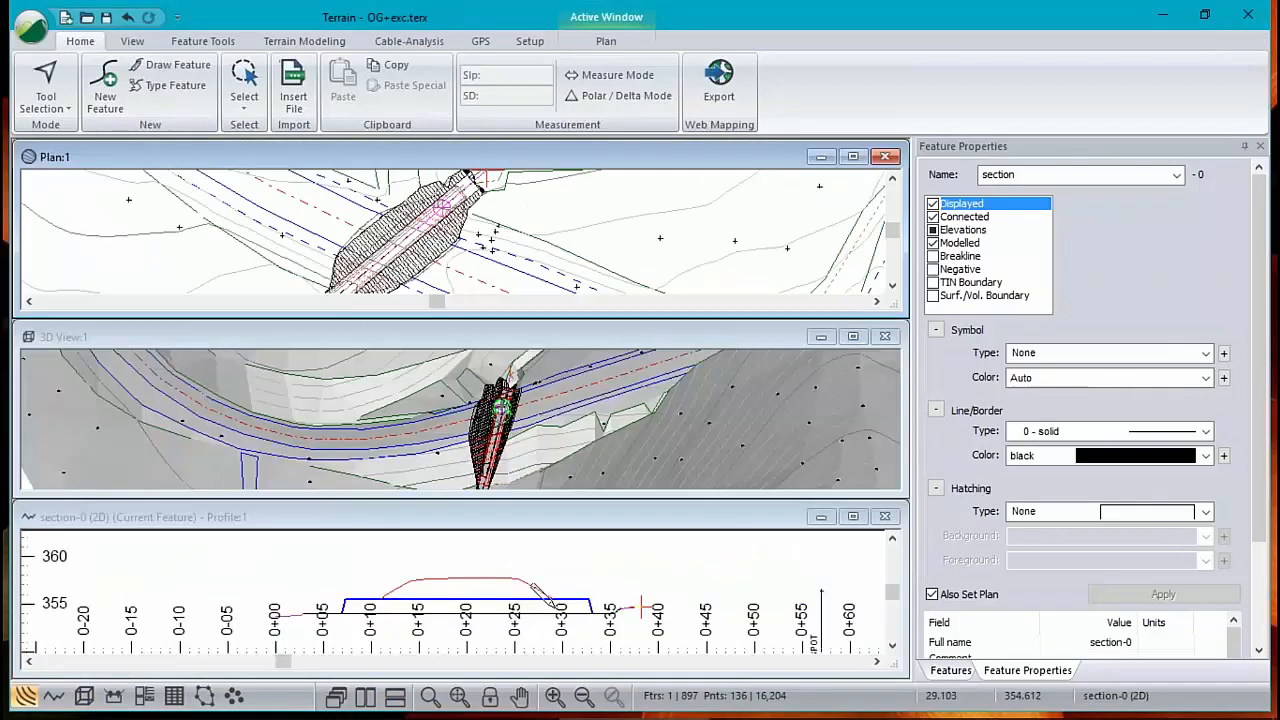
left_click(885, 337)
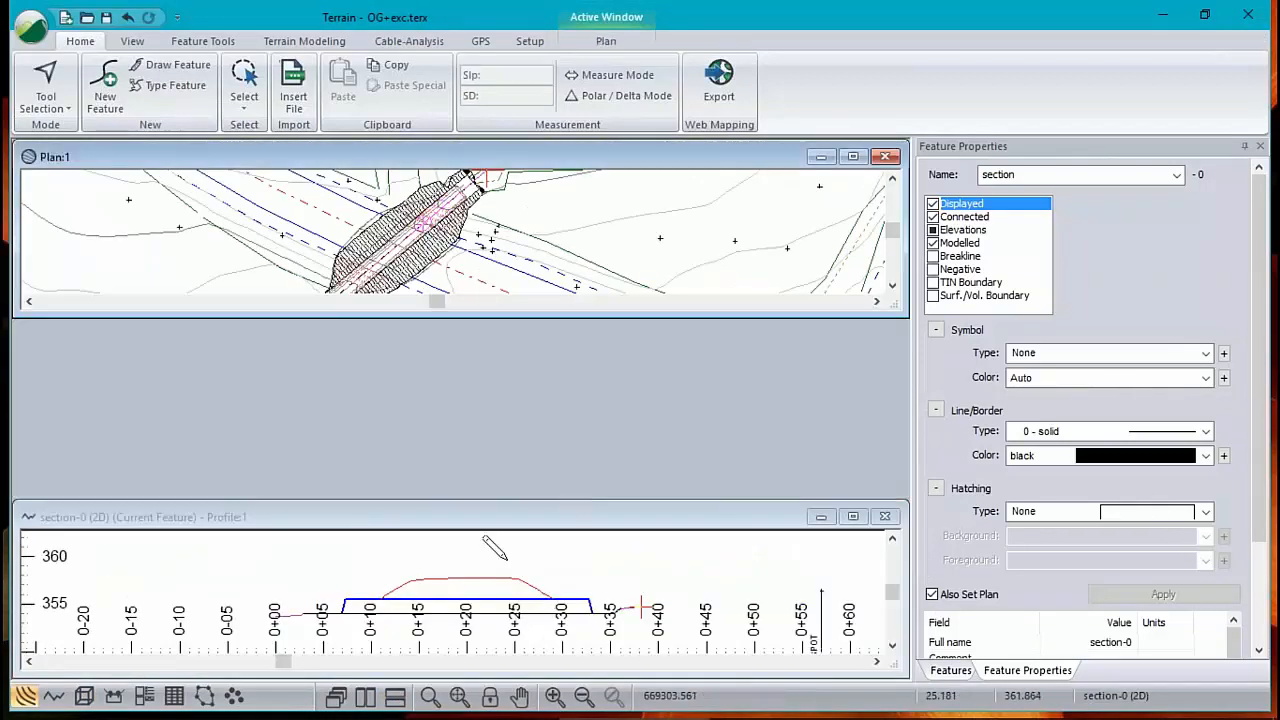
left_click(507, 519)
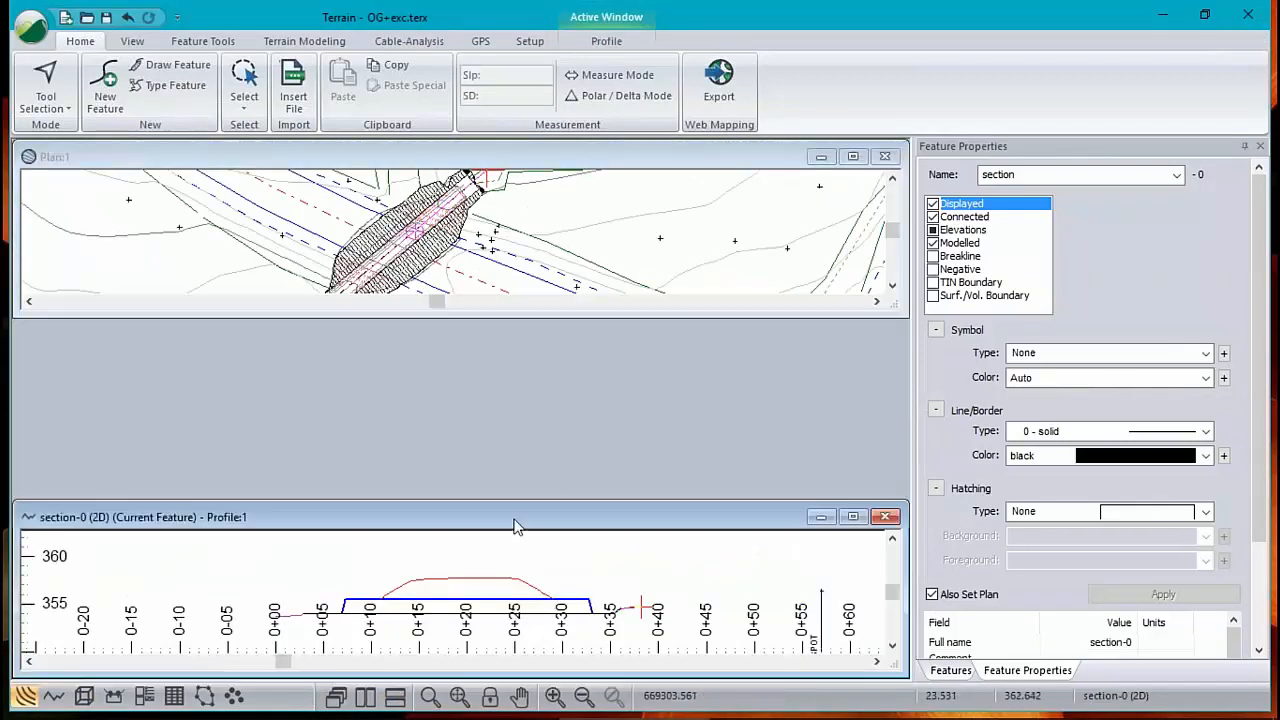
left_click(396, 698)
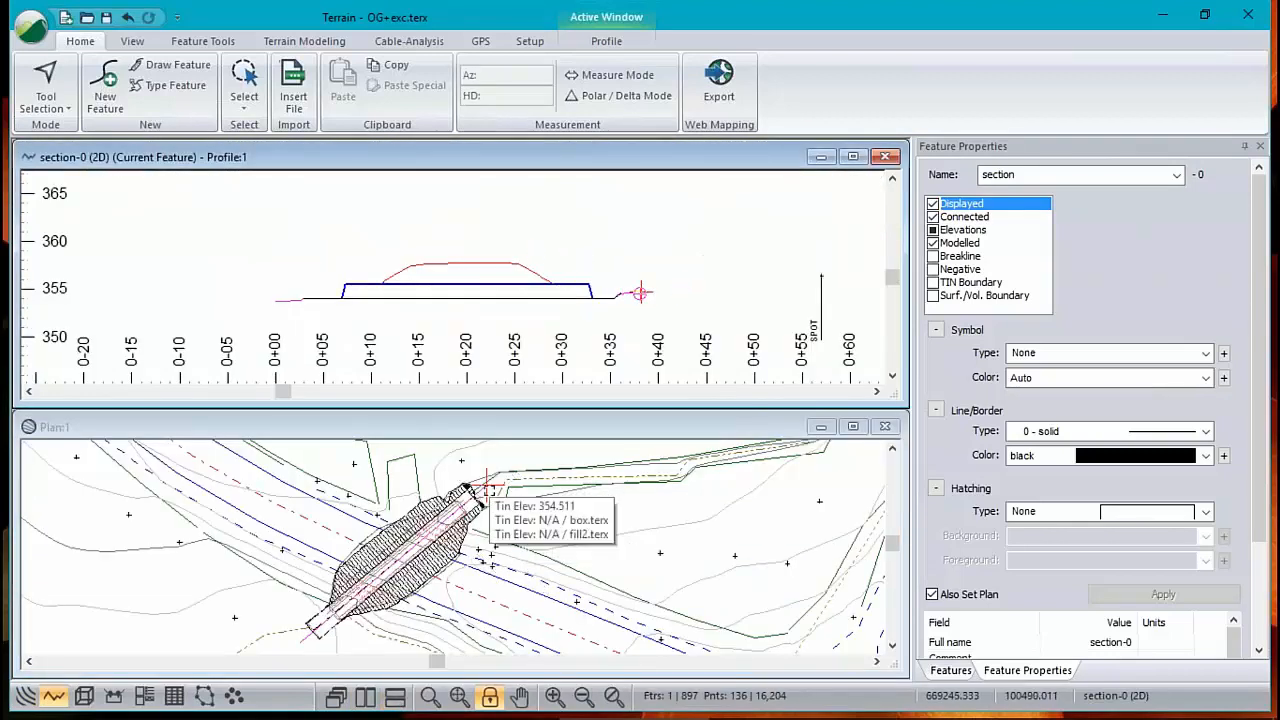
Realign the draped section along the road centerline across the excavation, and add an intermediate point on it over the box culvert
left_click(489, 491)
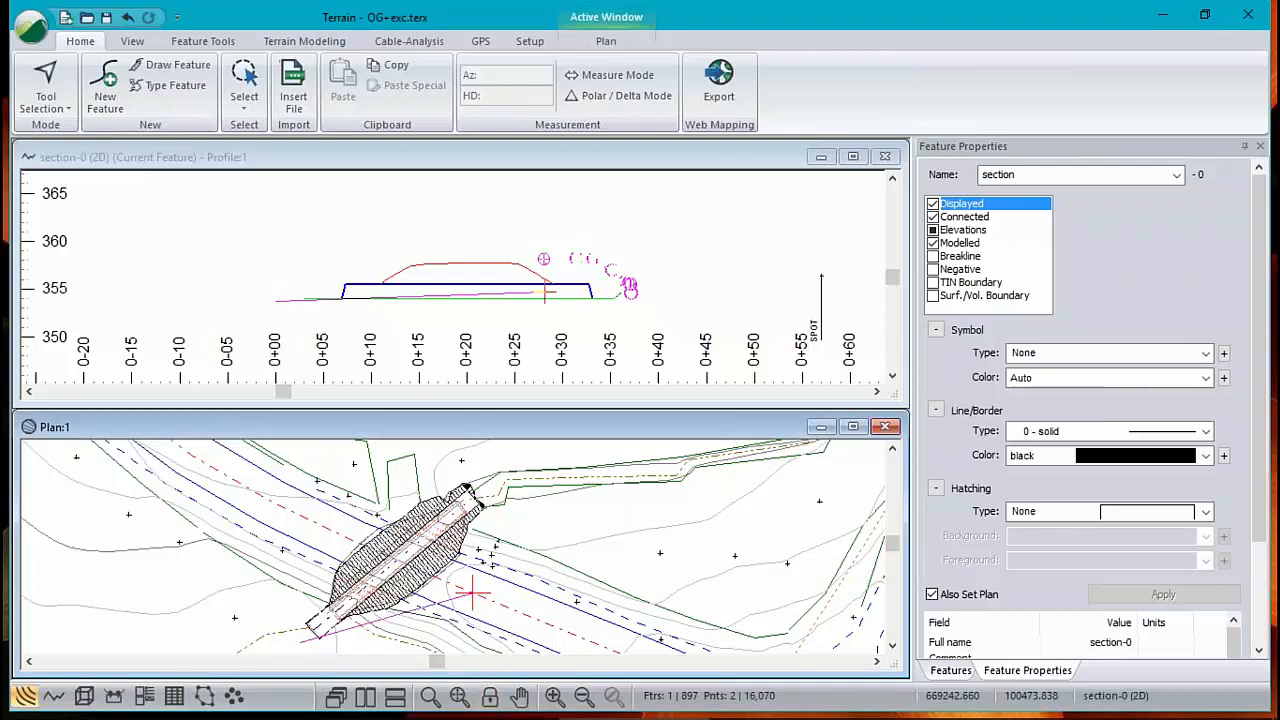
left_click_drag(304, 644, 322, 524)
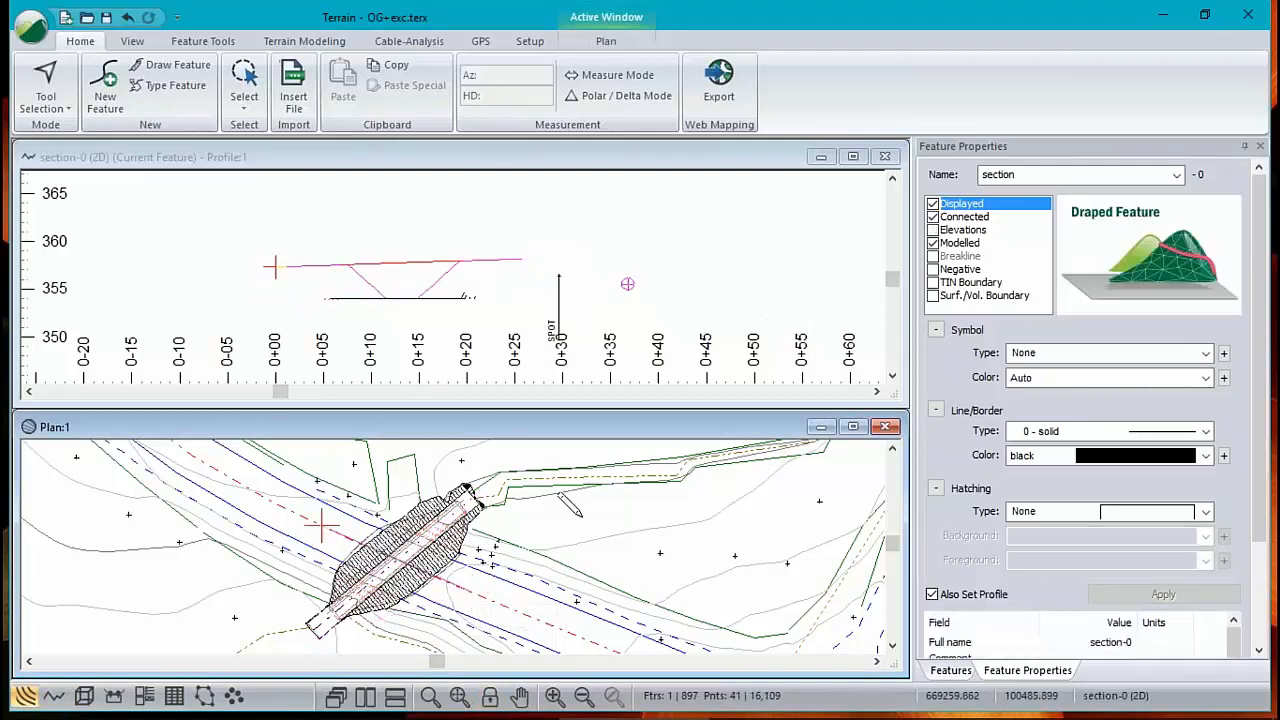
mouse_move(560, 495)
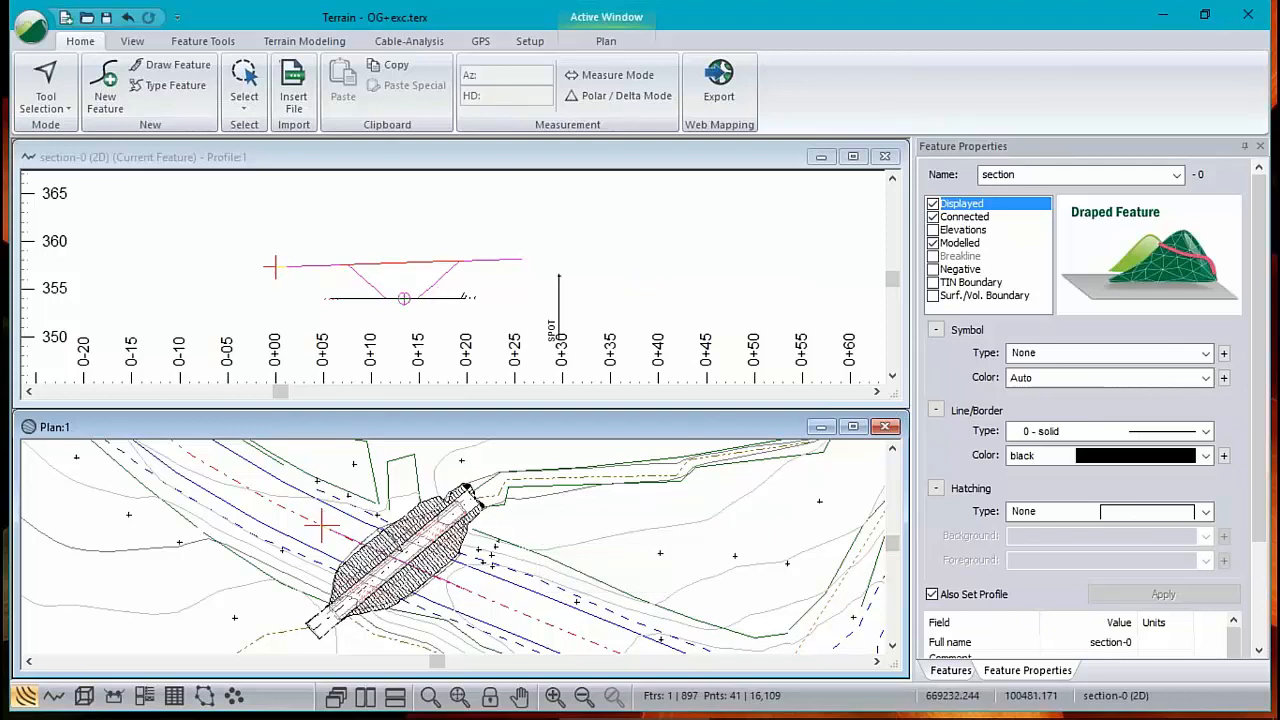
scroll(390, 565, "up", 4)
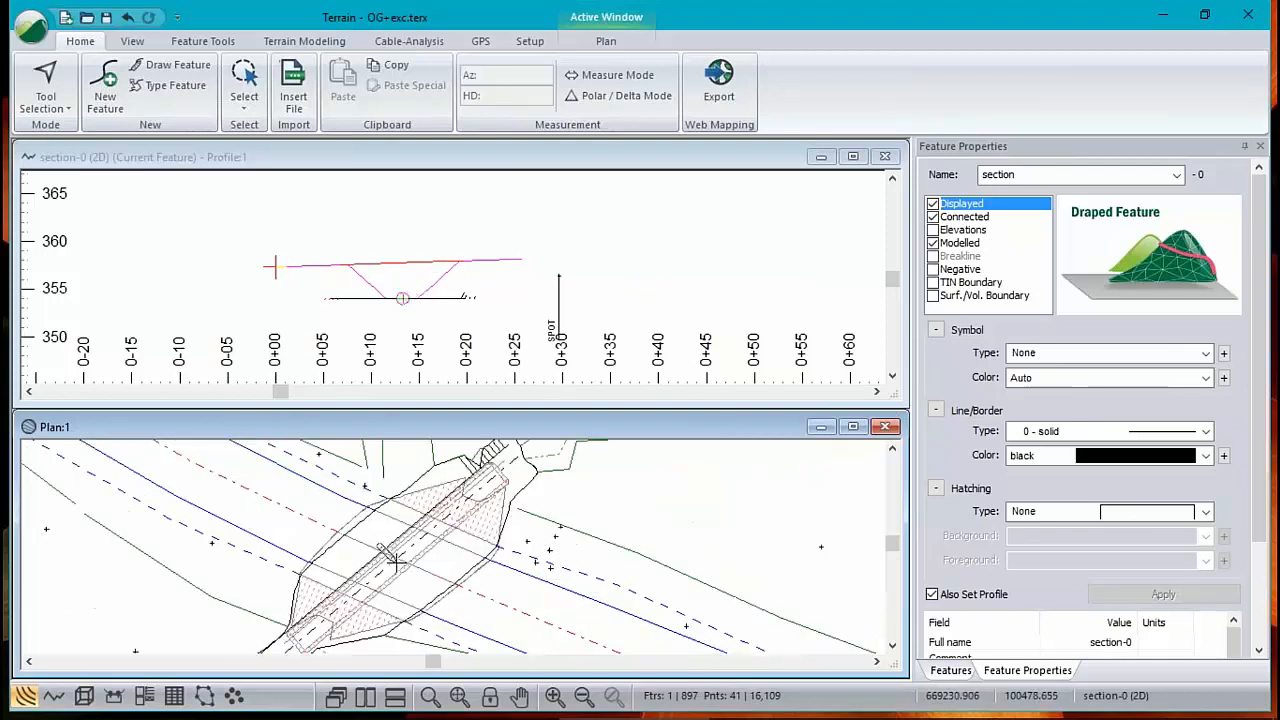
left_click_drag(398, 548, 384, 549)
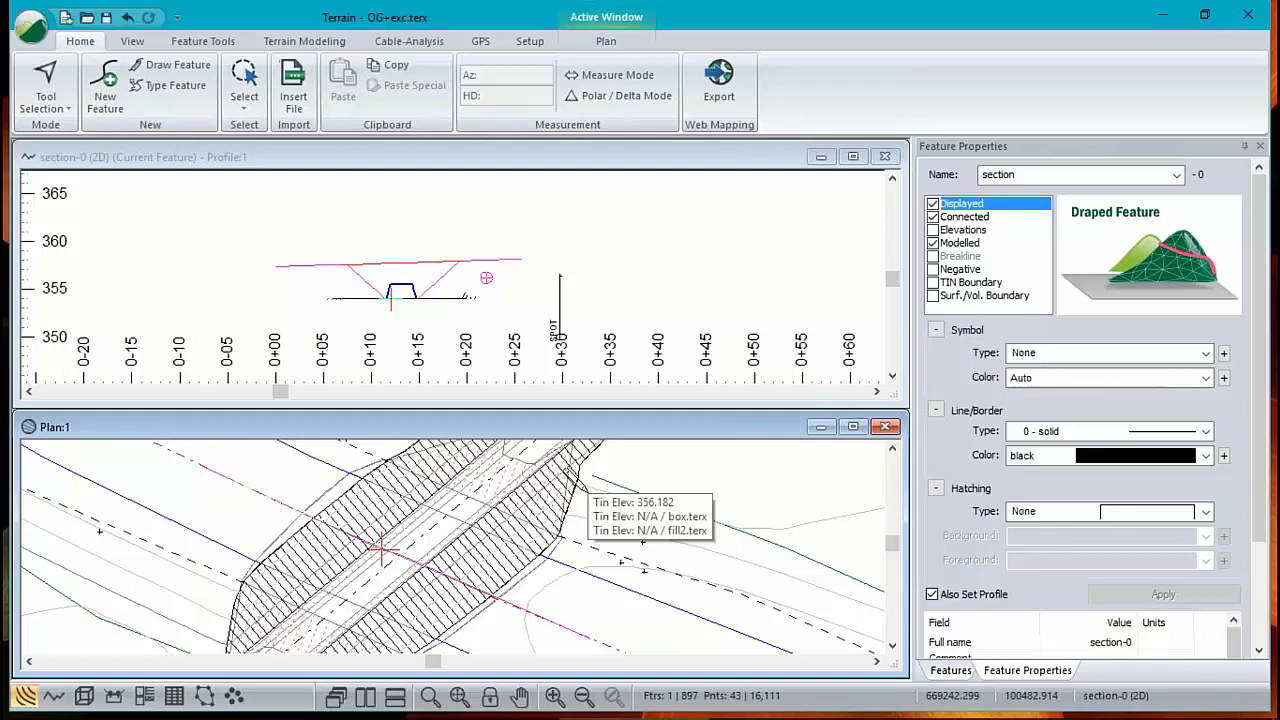
Examine the box culvert and the excavation slopes around it in the section's profile
left_click(341, 299)
middle_click_drag(342, 298, 405, 275)
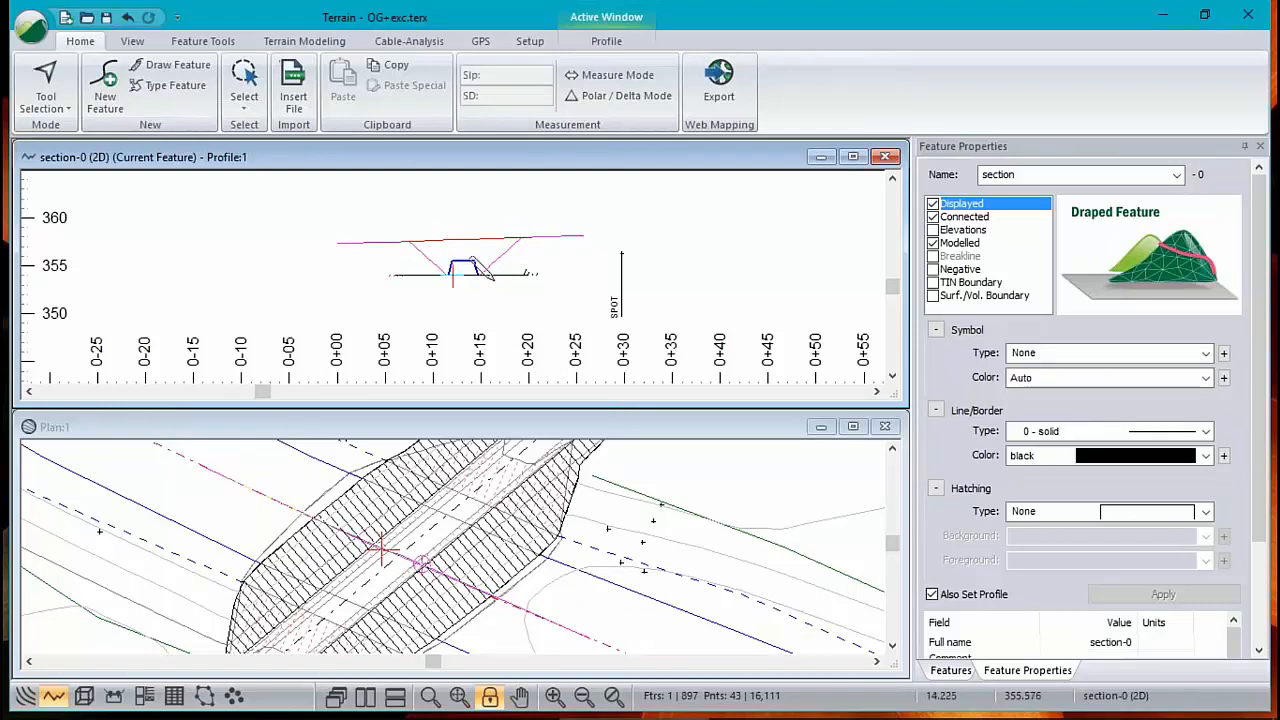
scroll(459, 275, "up", 1)
scroll(459, 275, "up", 3)
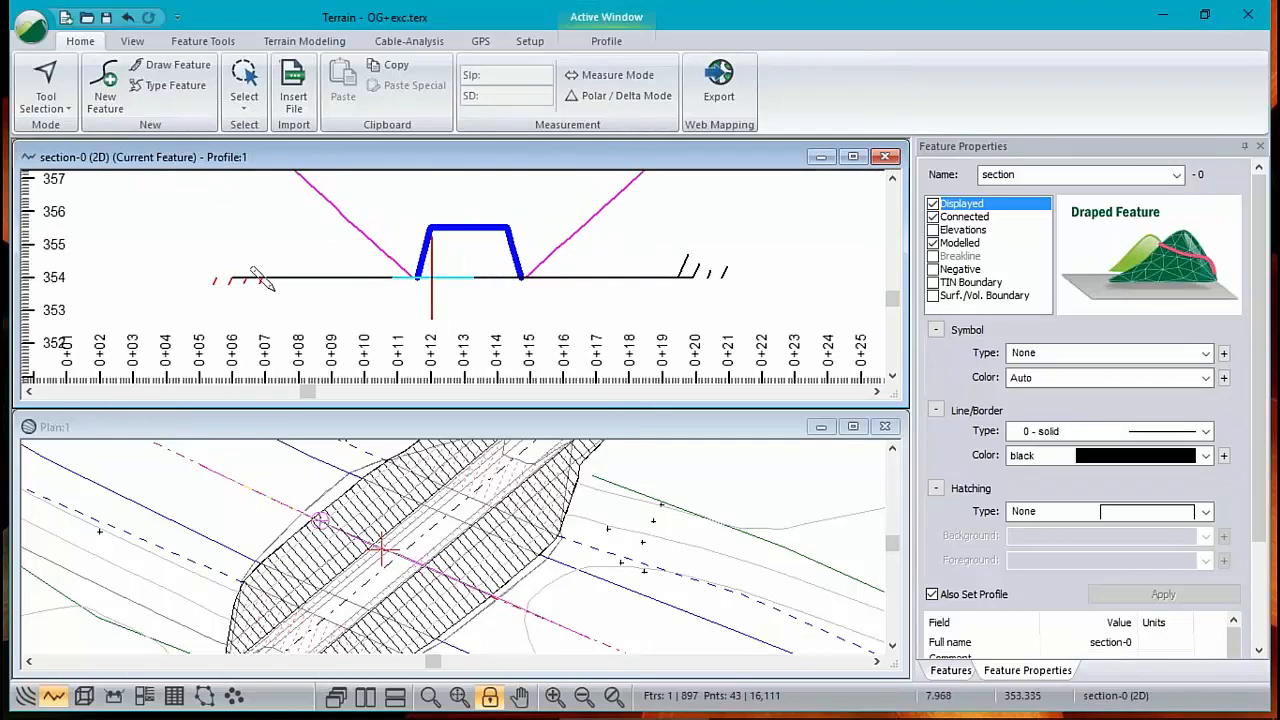
scroll(553, 254, "down", 3)
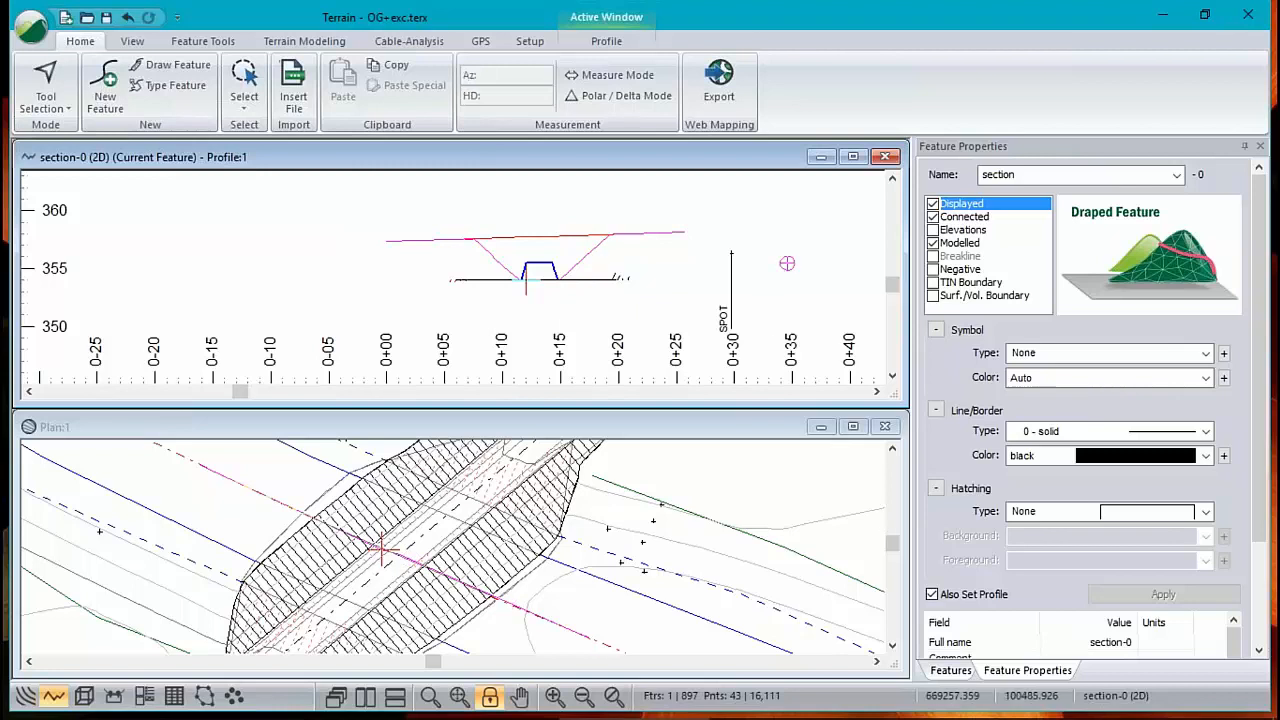
mouse_move(812, 537)
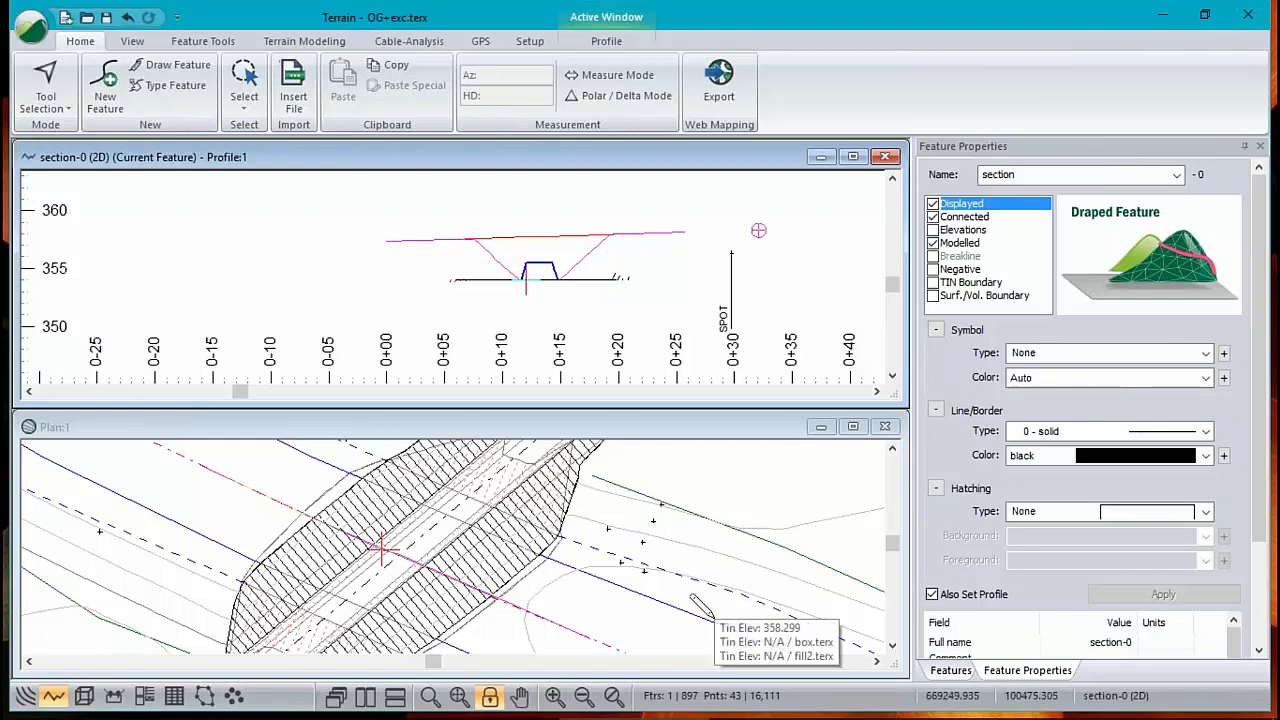
Switch to the Location module and start a new design file
left_click(526, 41)
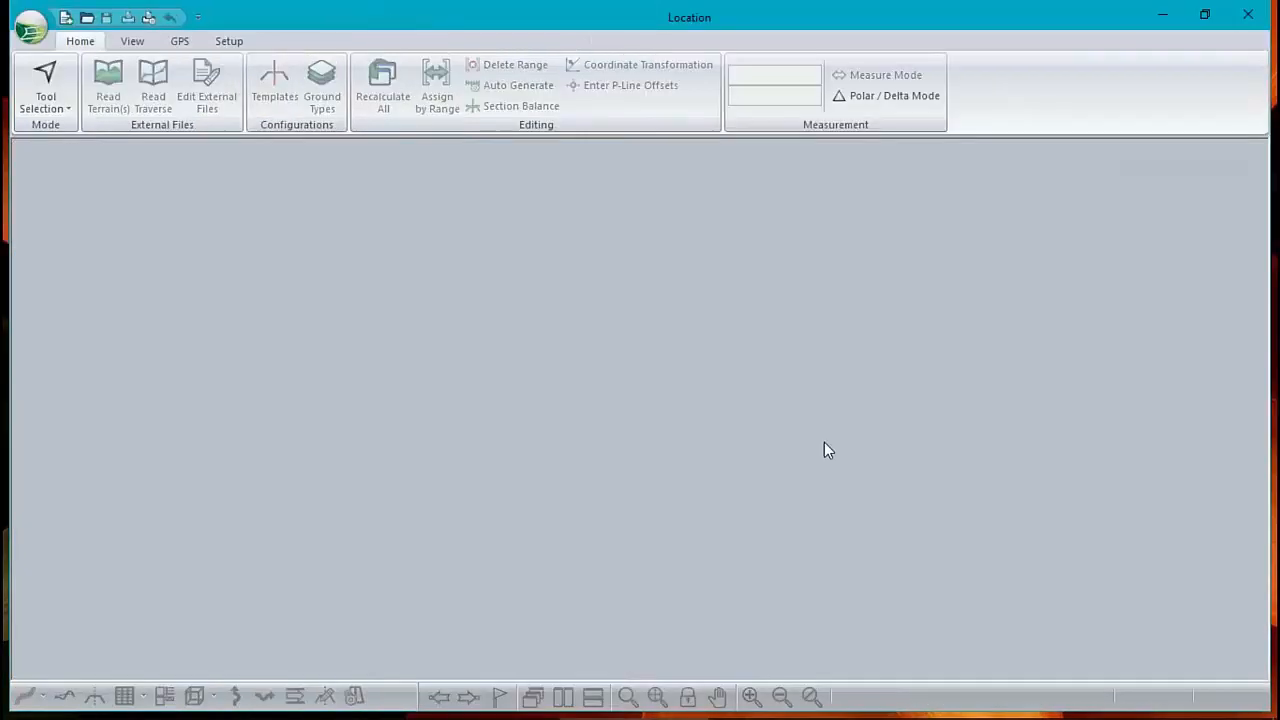
left_click(30, 30)
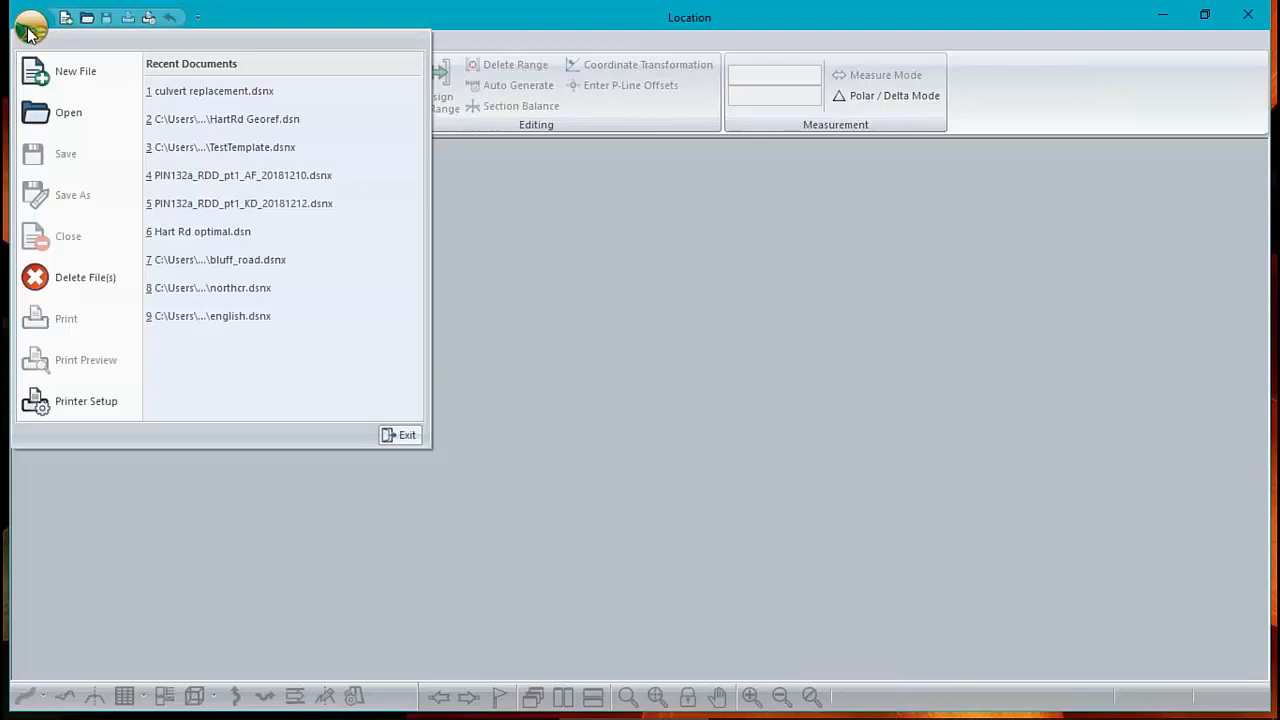
left_click(70, 70)
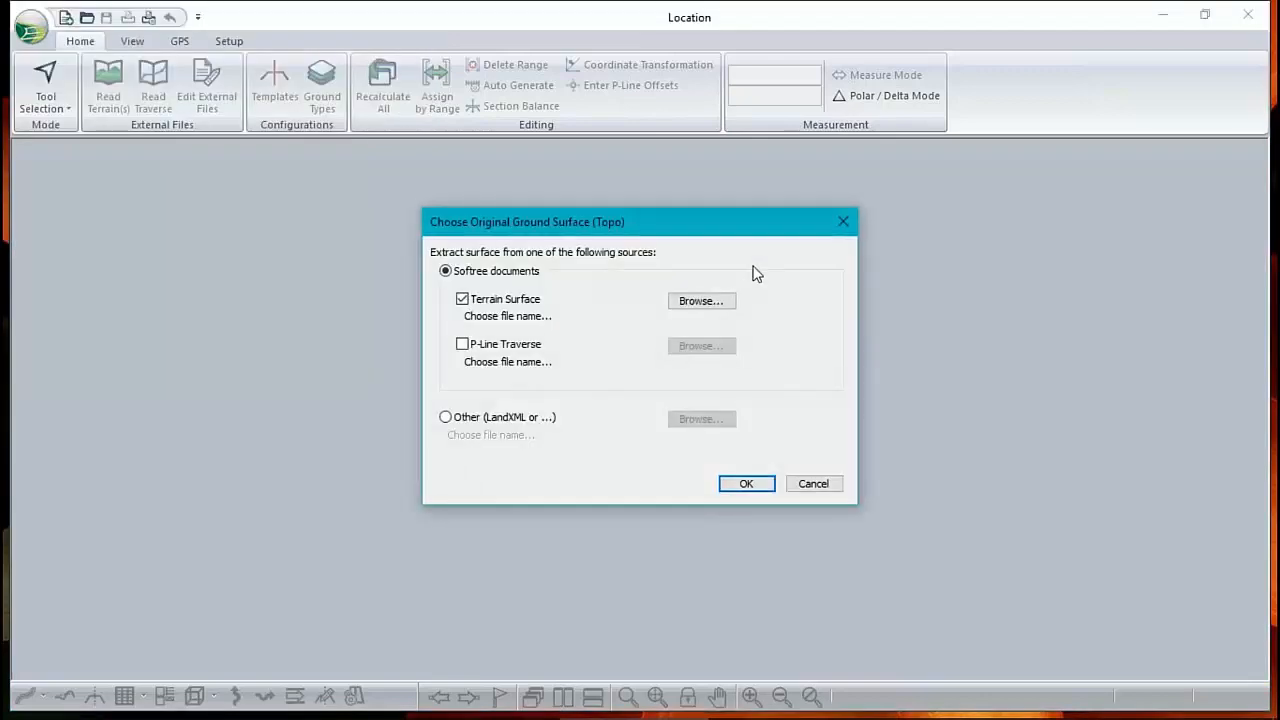
Choose OG+exc.terx from the 2019-01-10 Demo folder as the original ground terrain surface
left_click(690, 302)
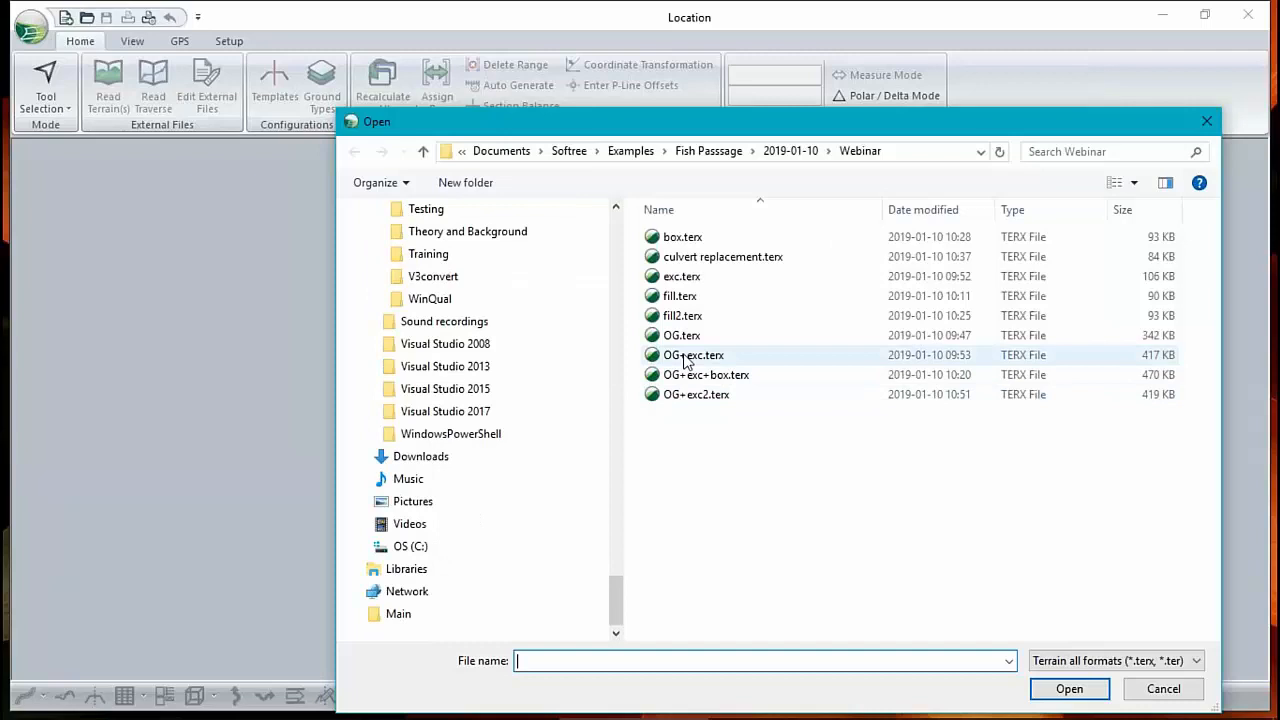
left_click(687, 358)
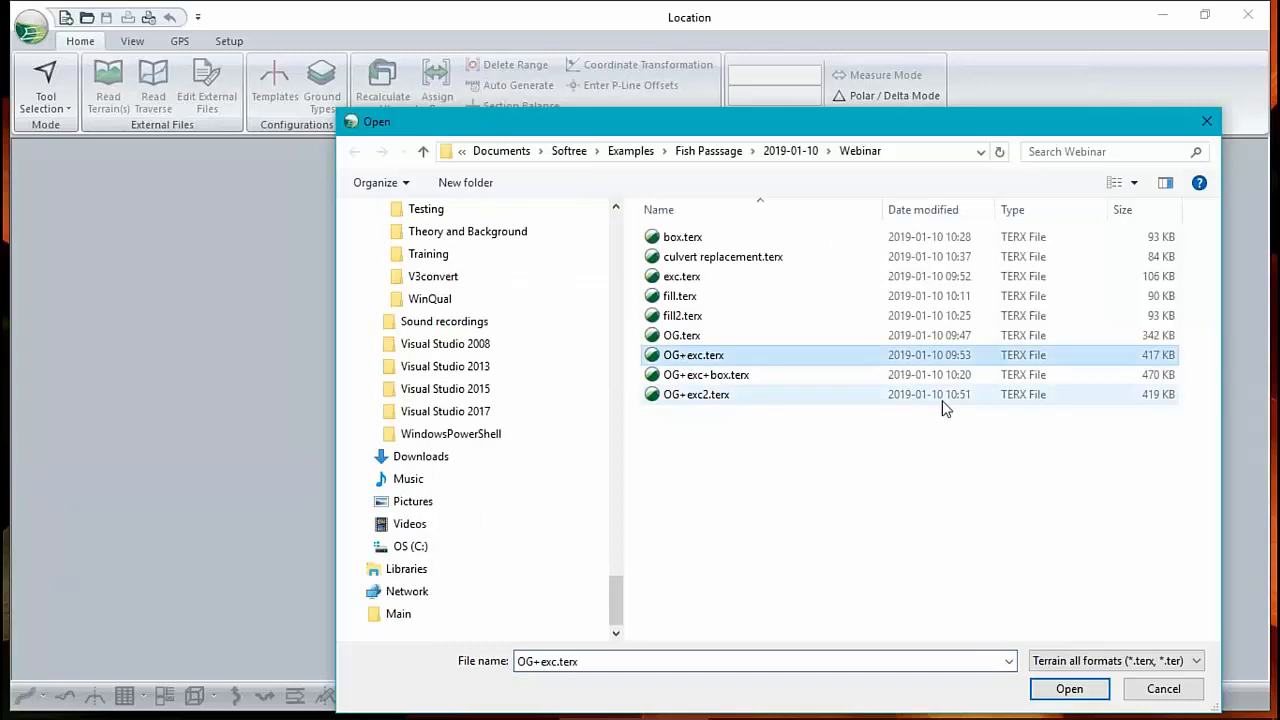
left_click(790, 151)
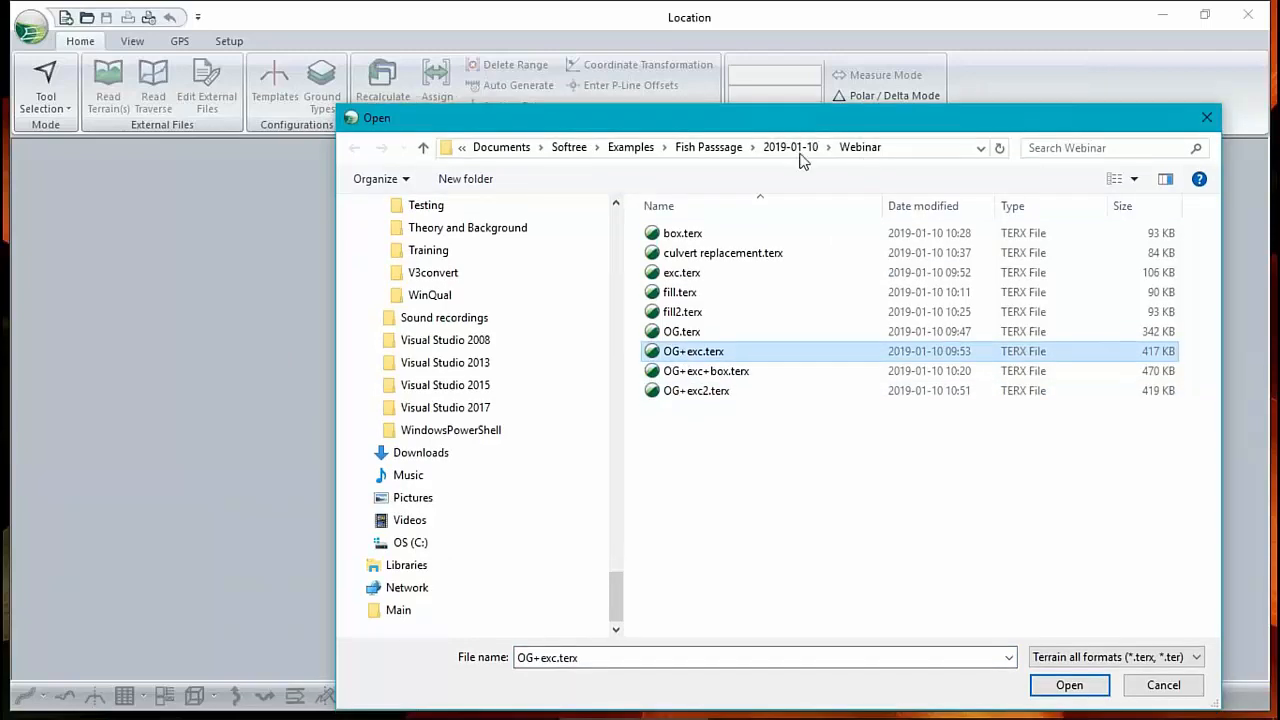
double_click(680, 236)
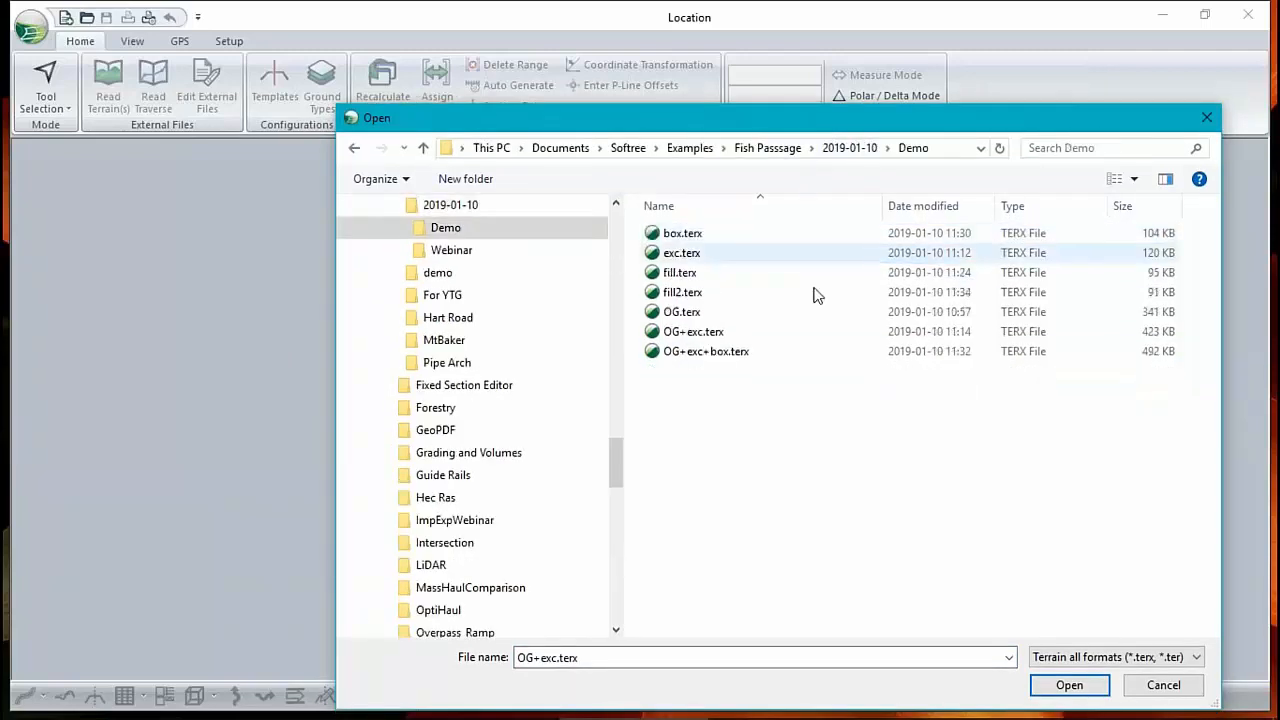
left_click(780, 336)
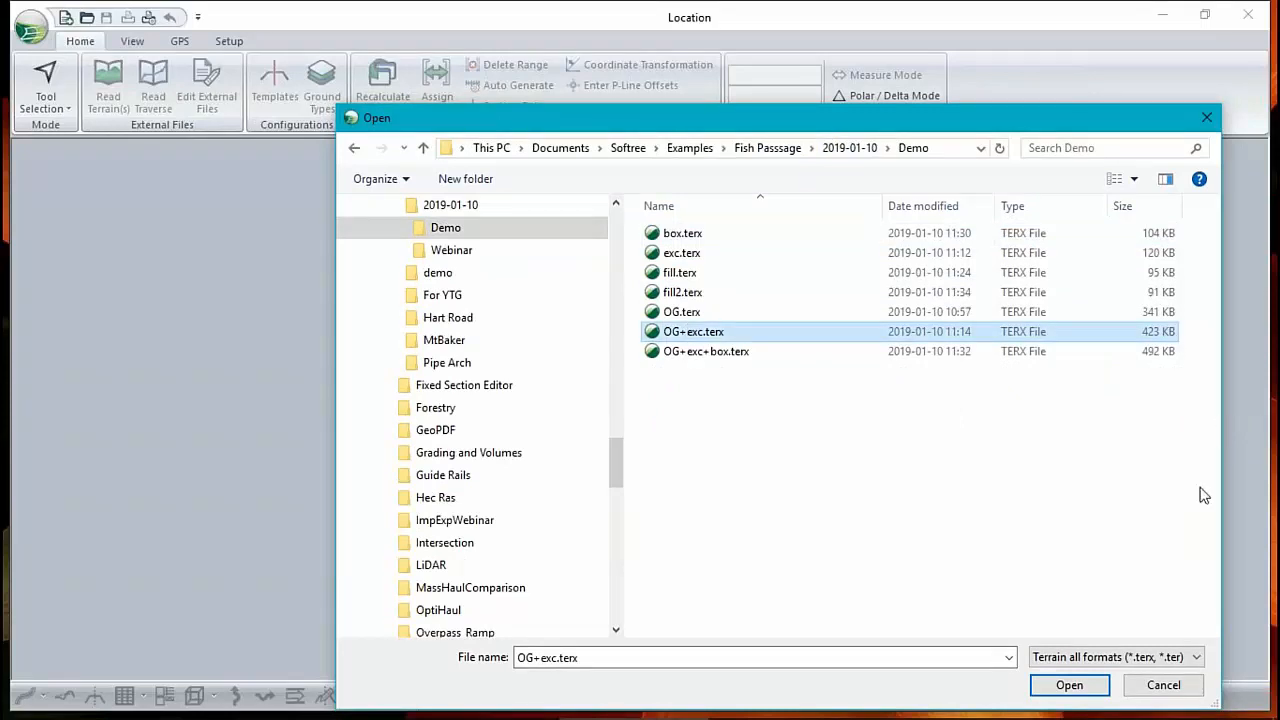
left_click(1075, 688)
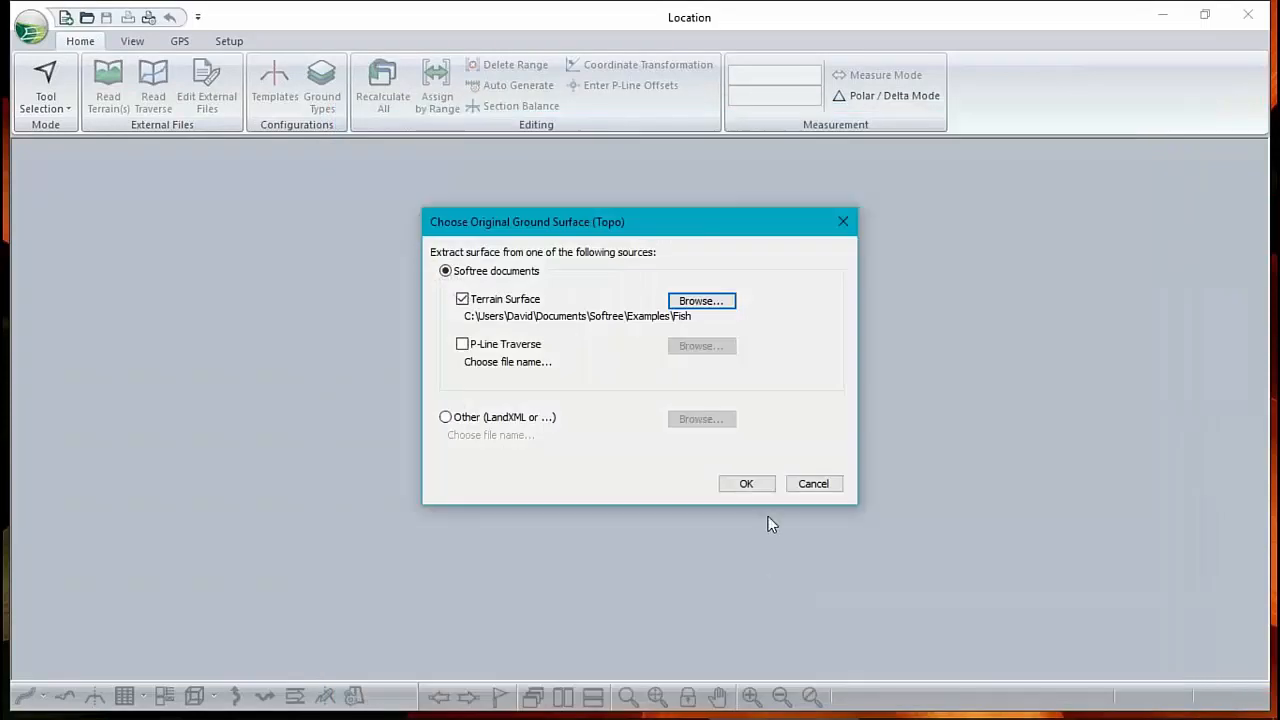
Create the design with its initial alignment at the center of the terrain and the Standard Template cross section
left_click(746, 484)
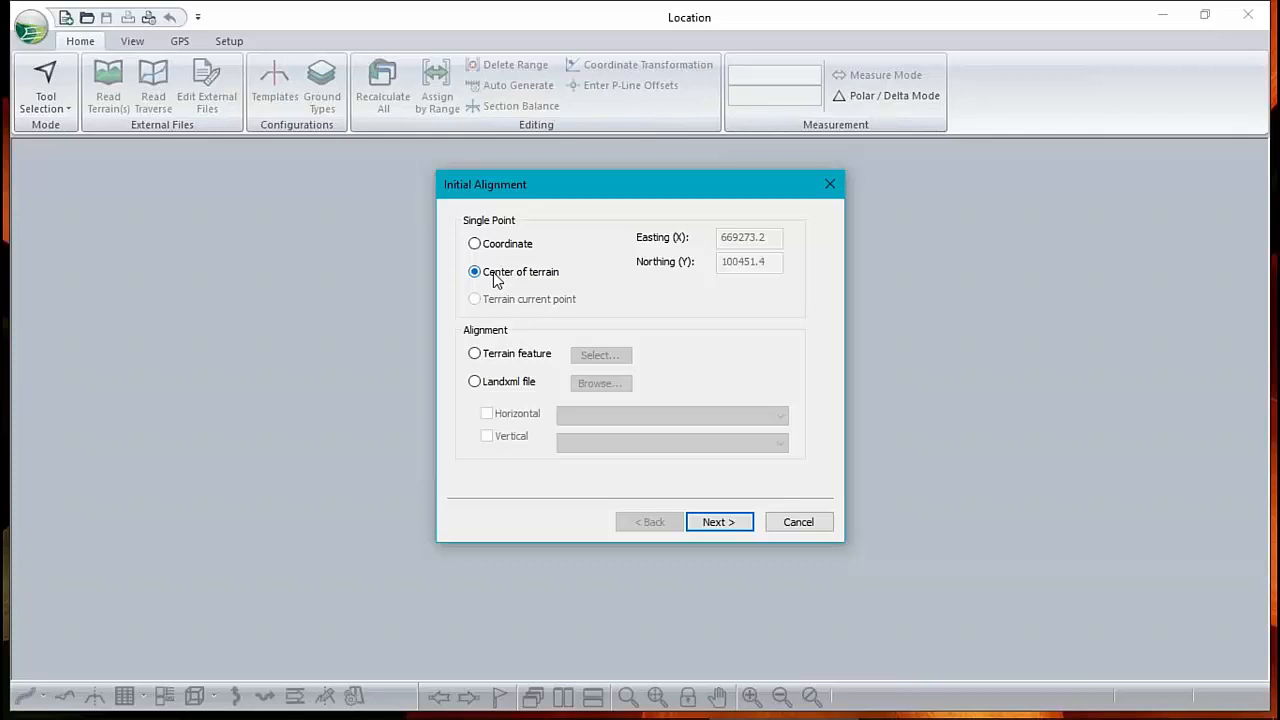
left_click(740, 522)
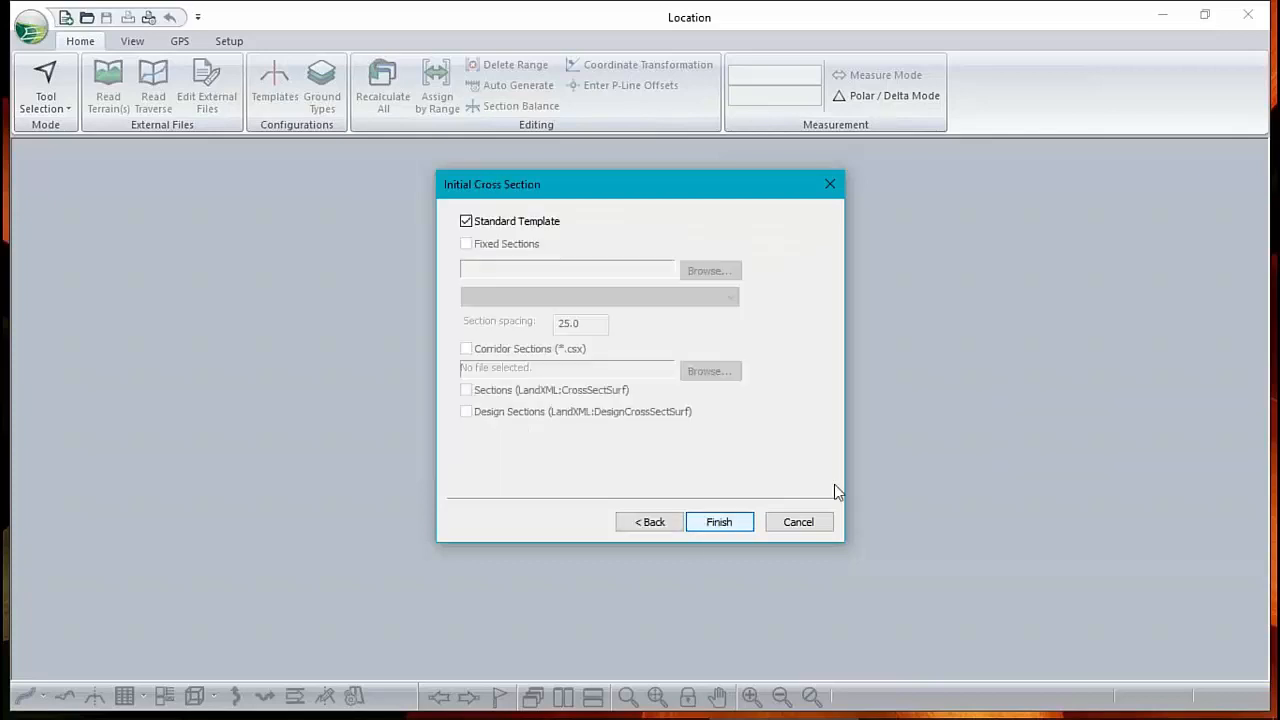
left_click(719, 522)
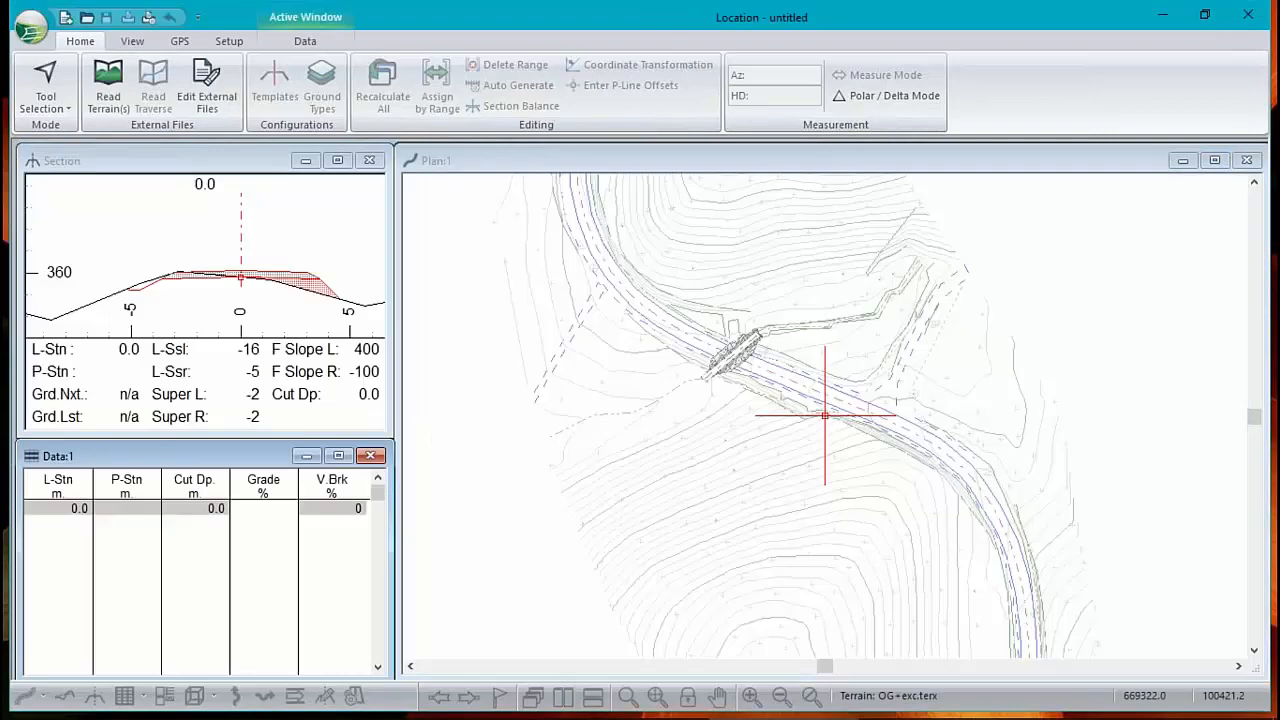
Lay out an alignment about 16 m long on the road centerline, starting northwest of the culvert excavation and ending southeast of it
right_click(936, 416)
left_click(1000, 439)
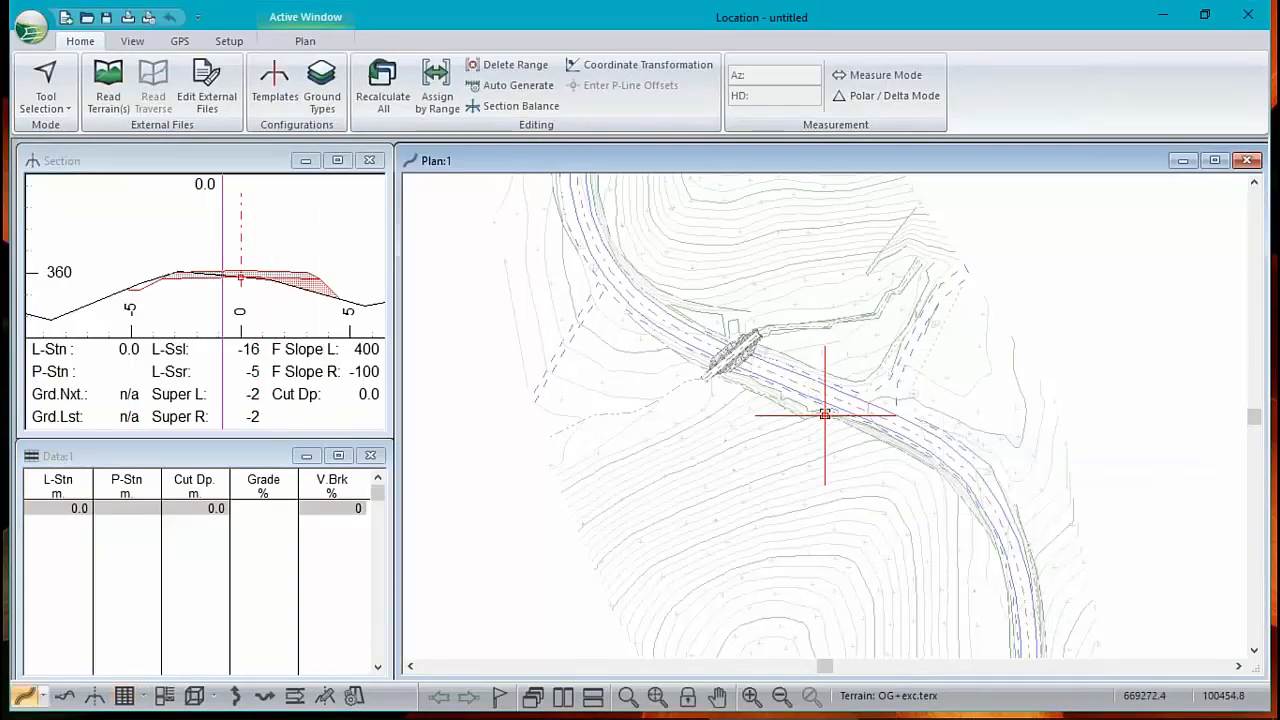
left_click(824, 413)
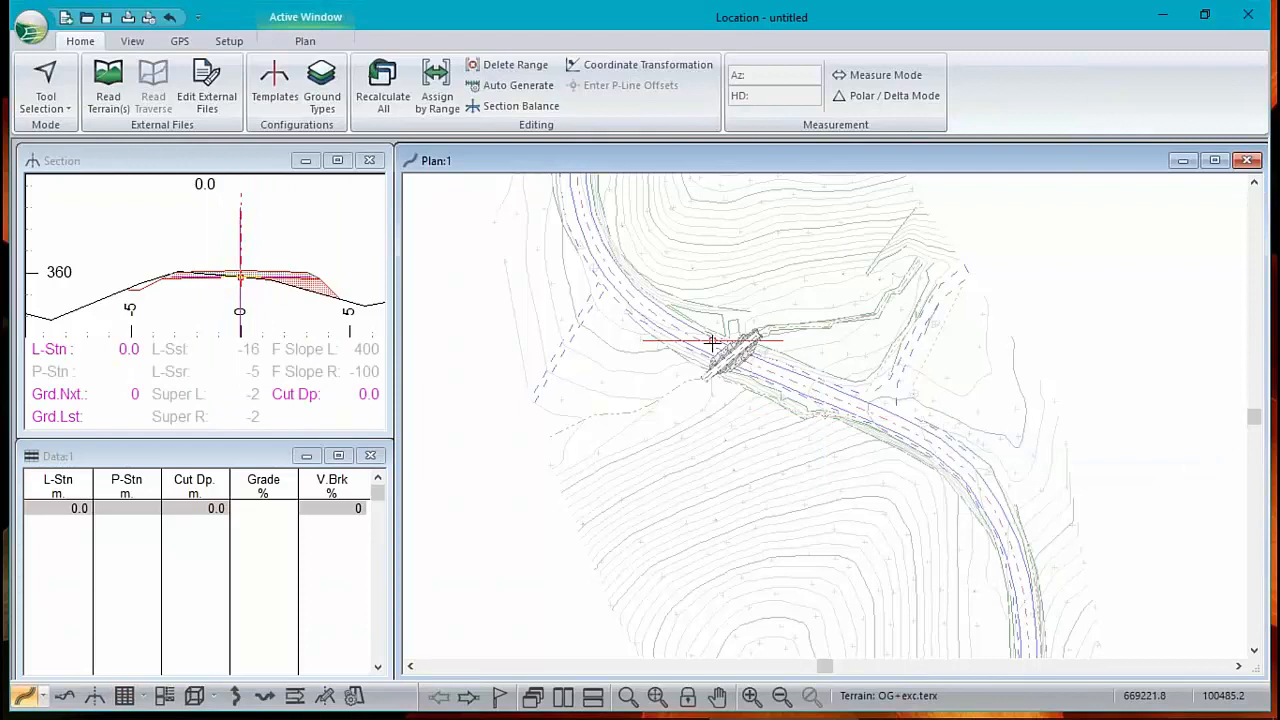
scroll(712, 342, "up", 5)
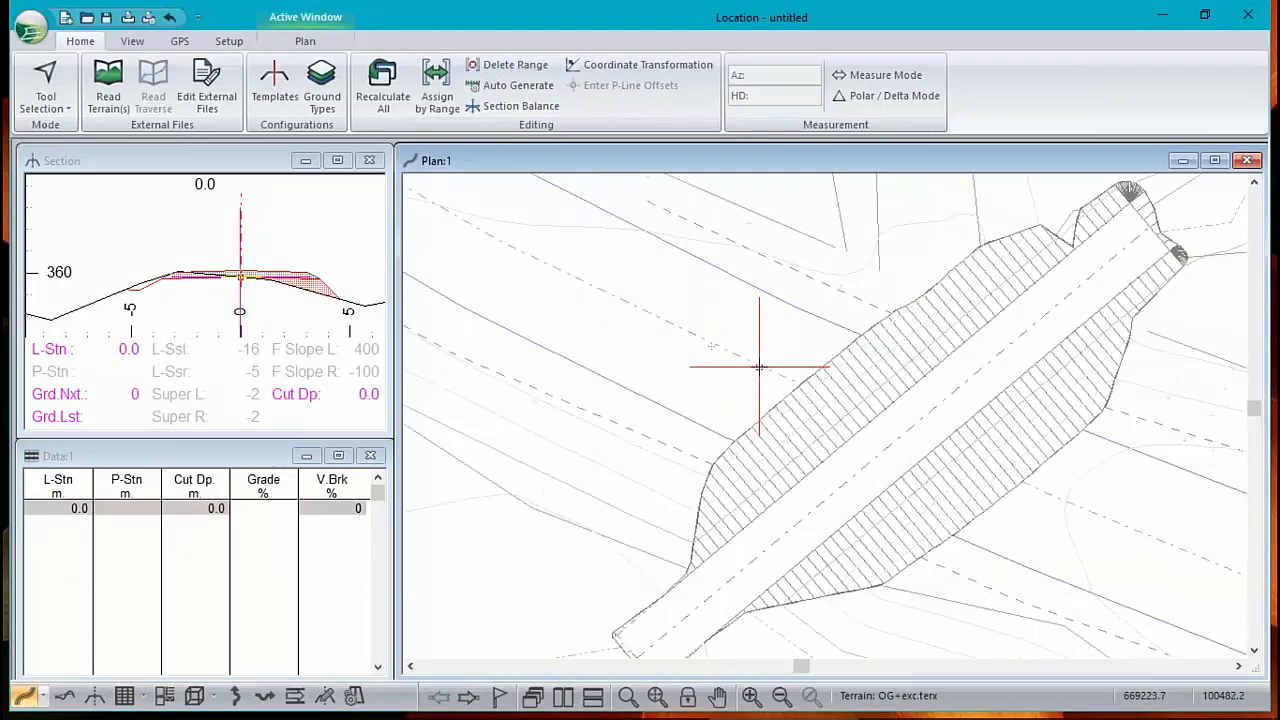
left_click(760, 365)
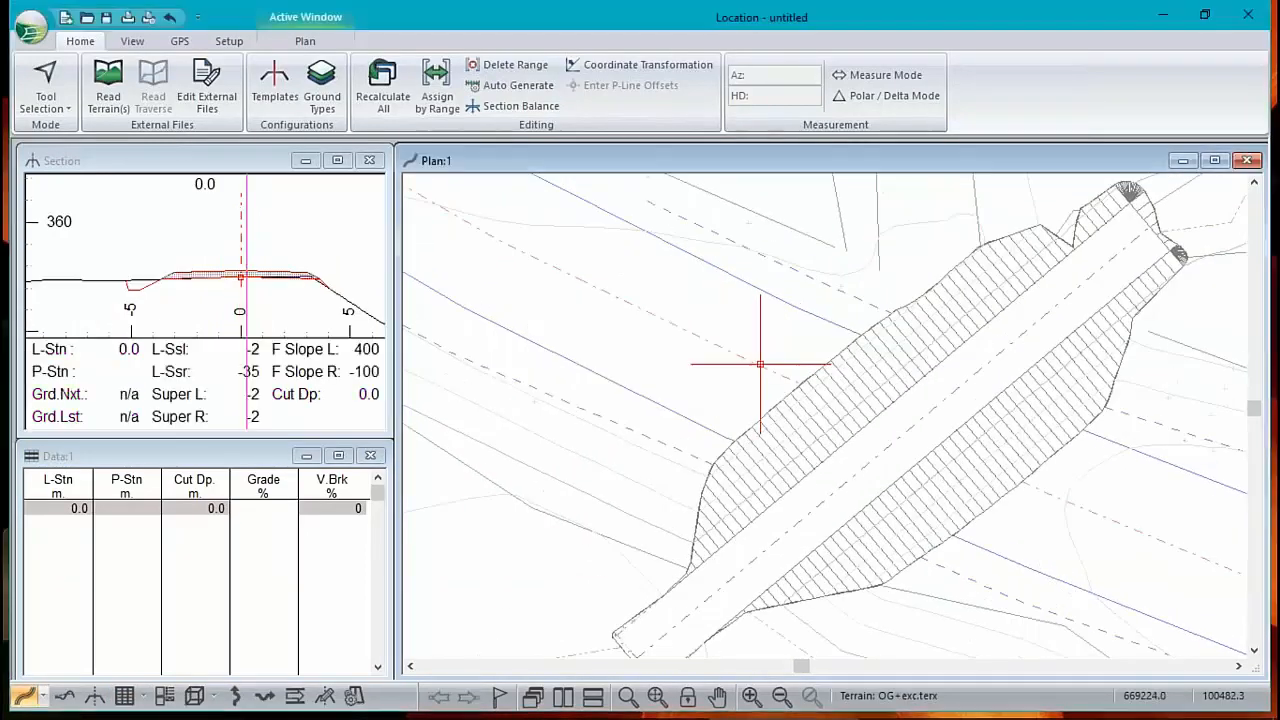
left_click(1060, 498)
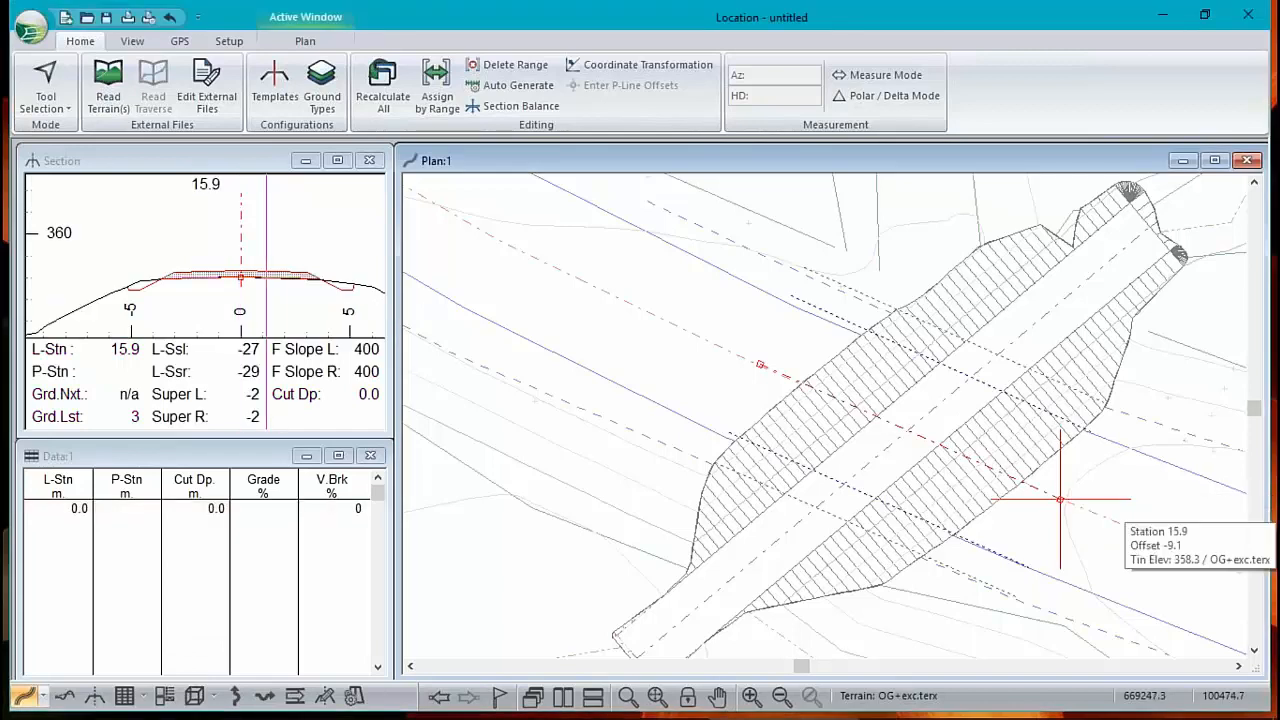
Open the template editor and choose webinar.tpl from the Softree RoadEng9 folder as the template table to merge
right_click(229, 277)
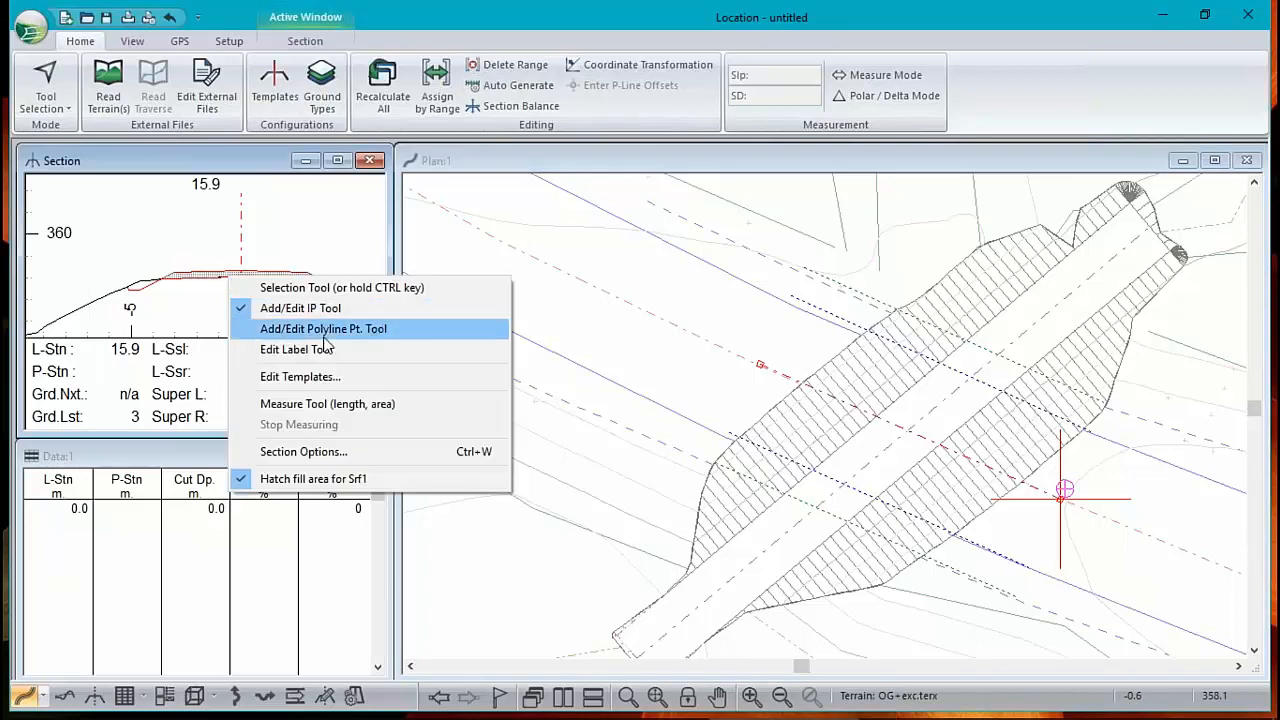
left_click(300, 376)
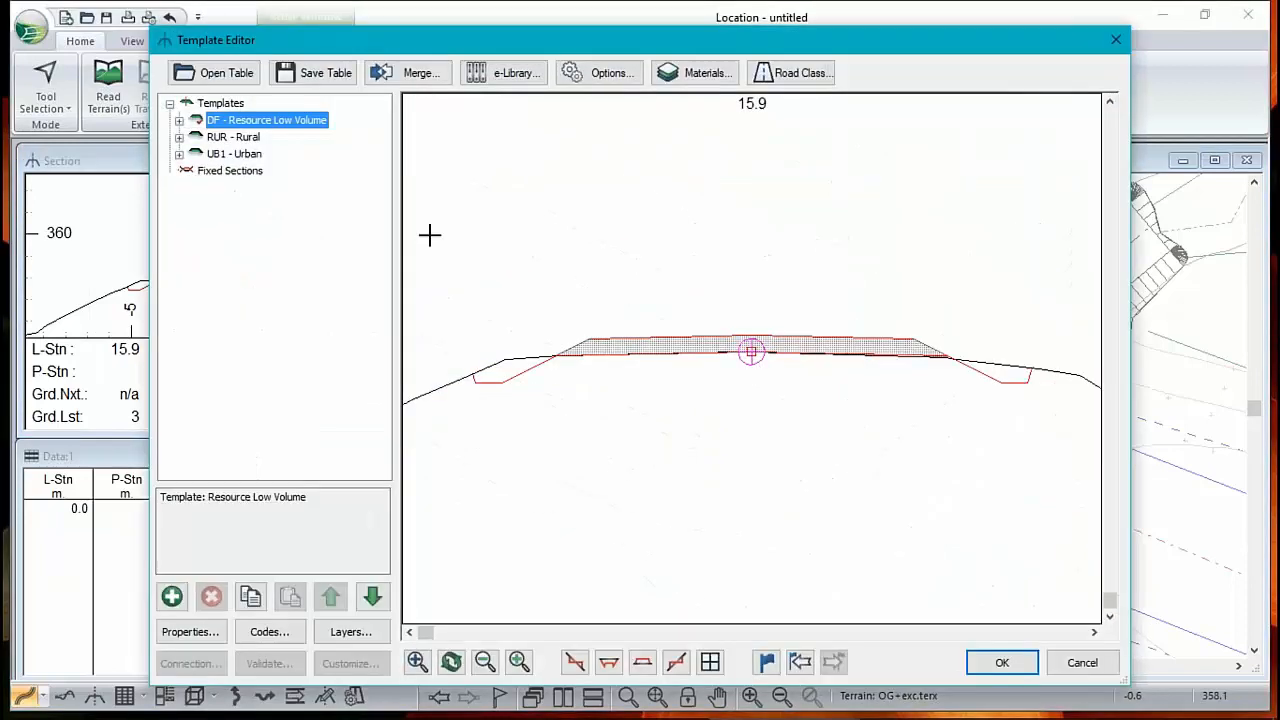
left_click(410, 73)
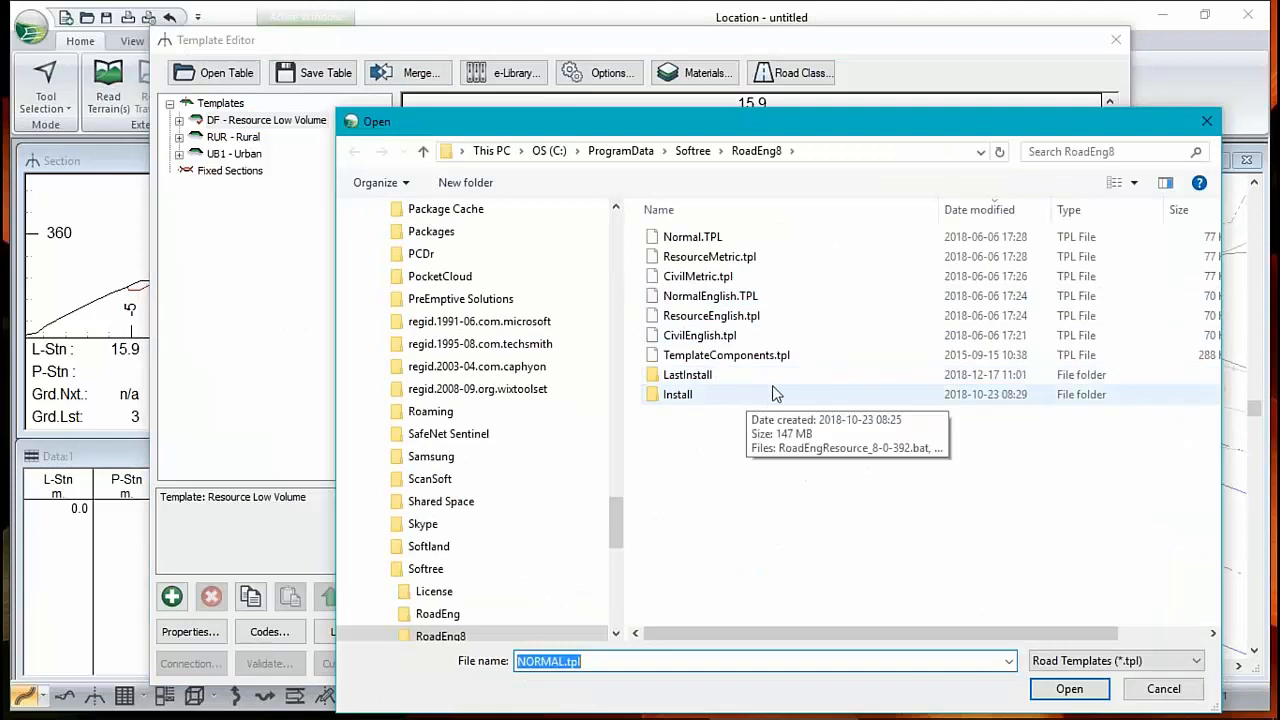
left_click(693, 150)
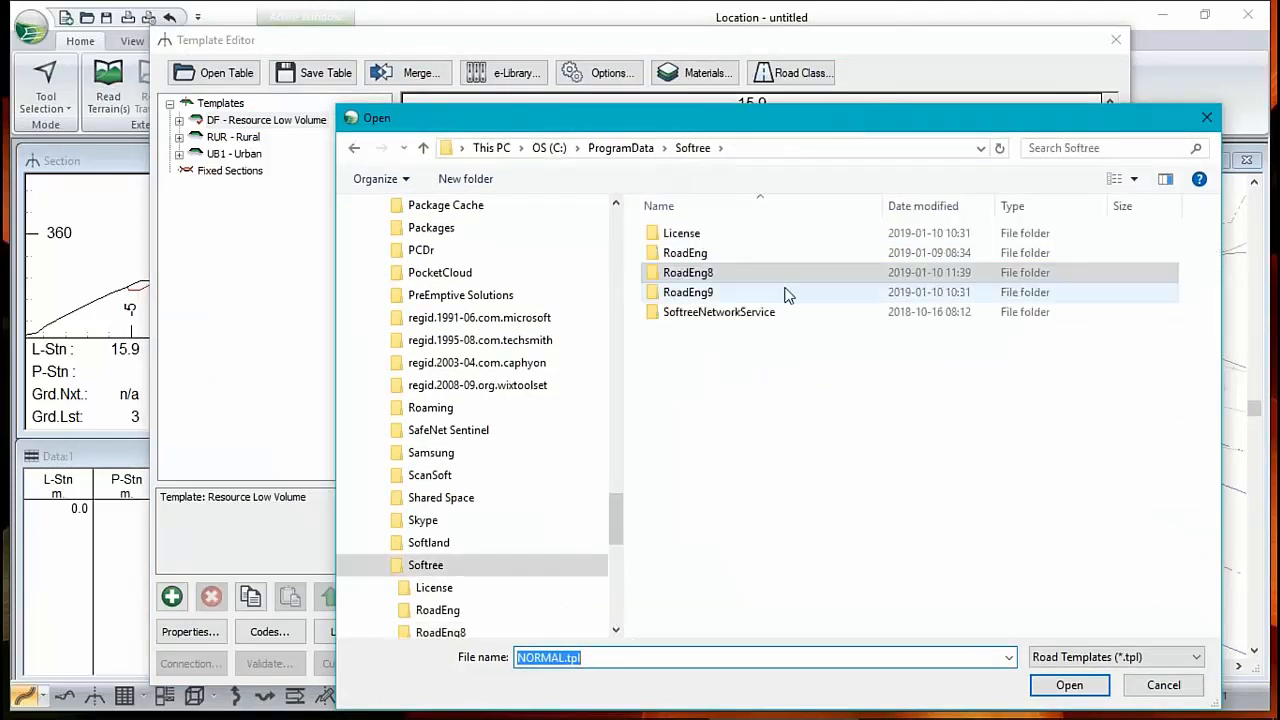
double_click(786, 293)
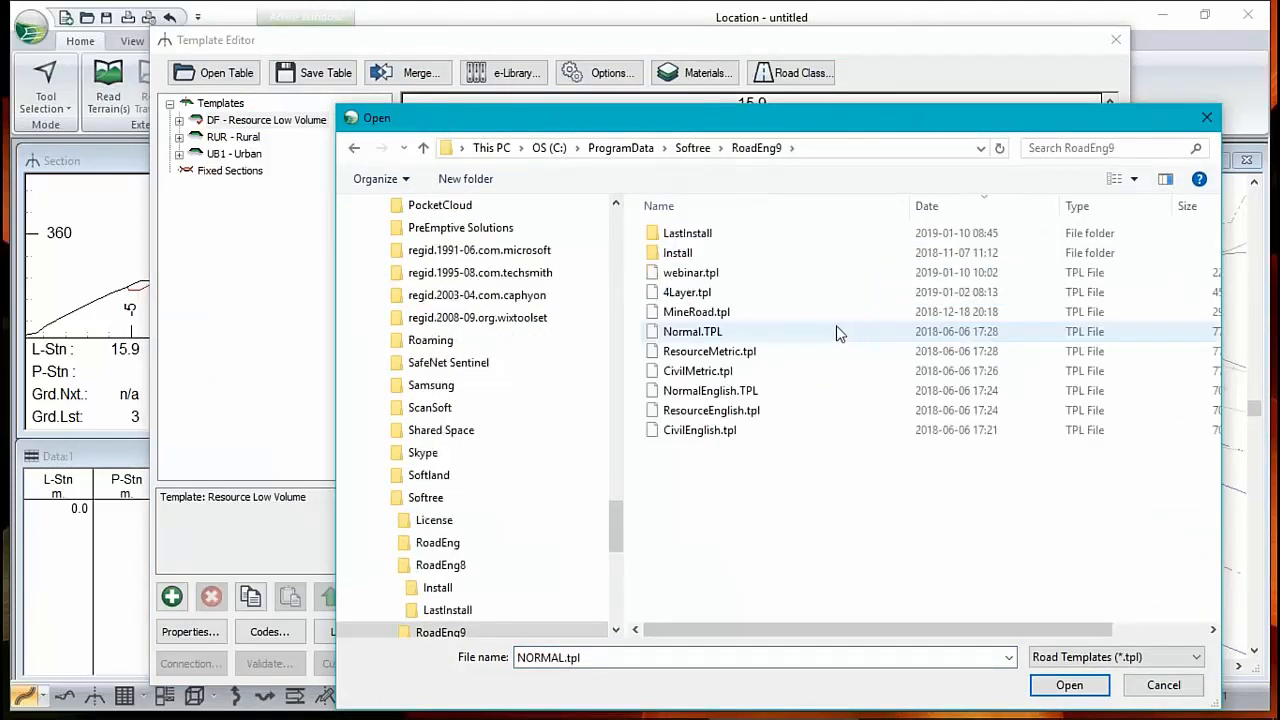
left_click(689, 273)
double_click(687, 278)
Merge the DF Resource Low Volume template over the existing one and recalculate the entire design
left_click(782, 445)
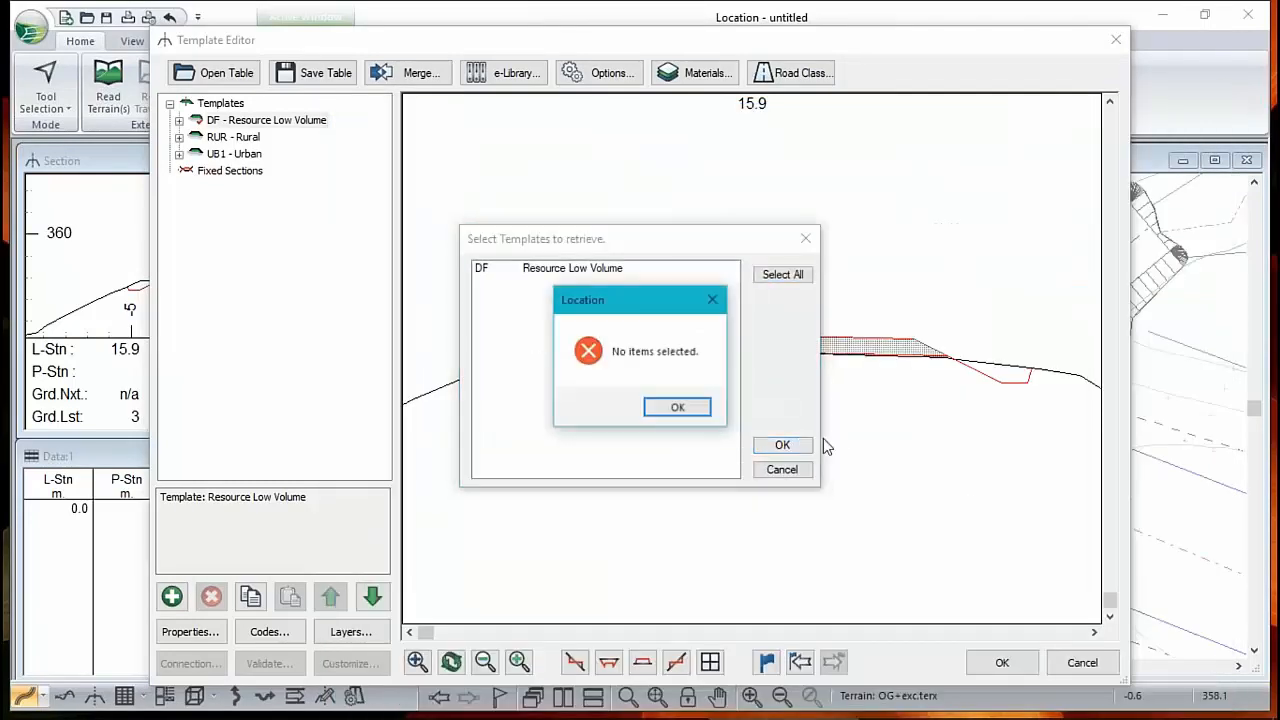
left_click(686, 408)
left_click(590, 270)
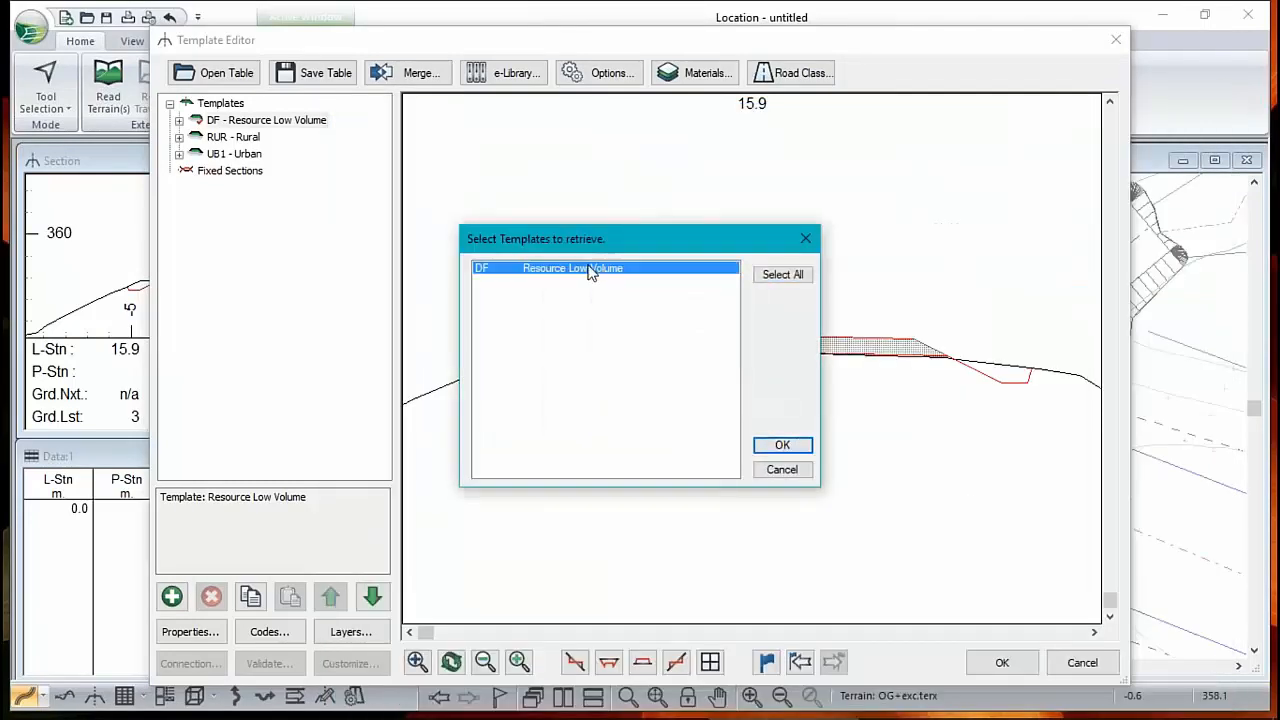
left_click(782, 445)
left_click(623, 406)
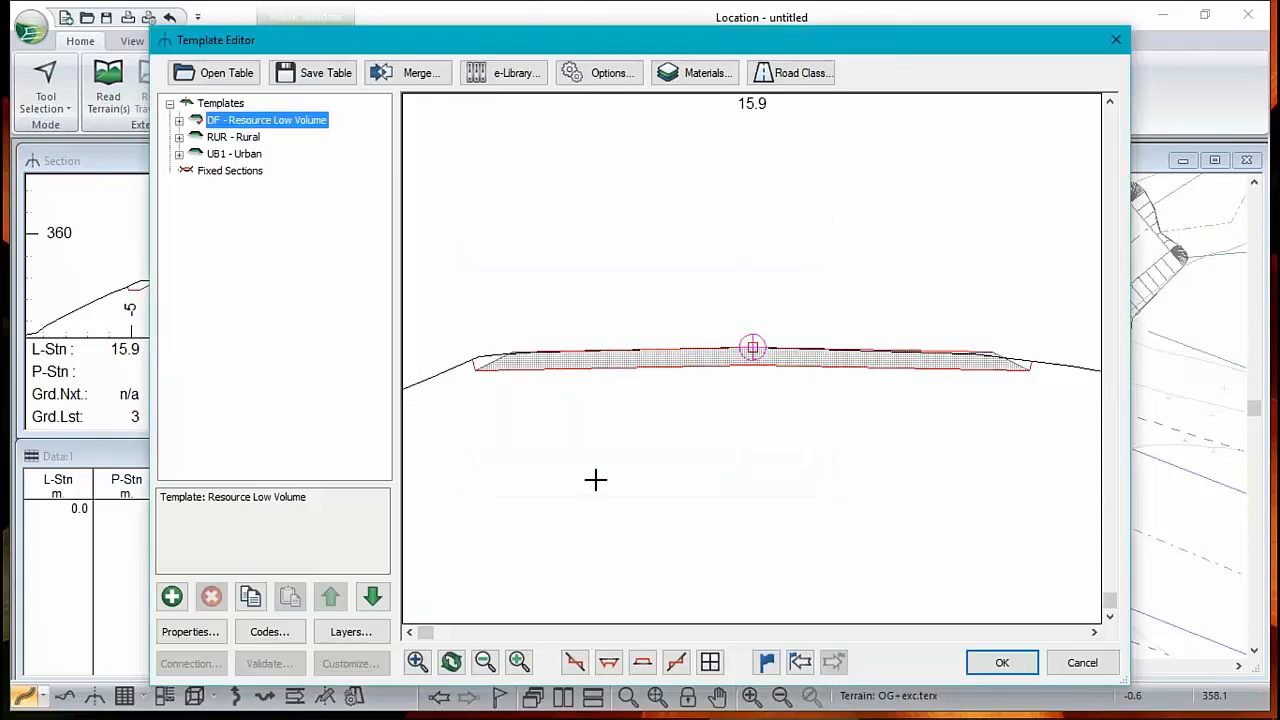
left_click(1002, 663)
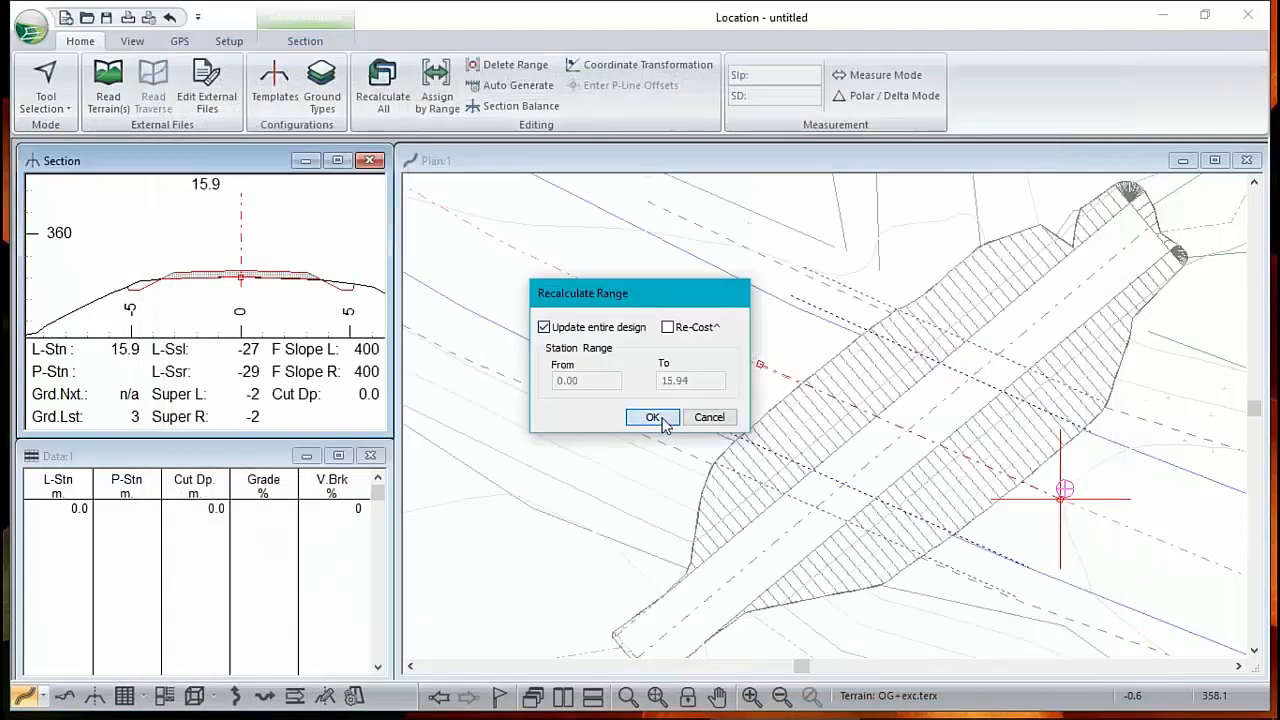
left_click(652, 417)
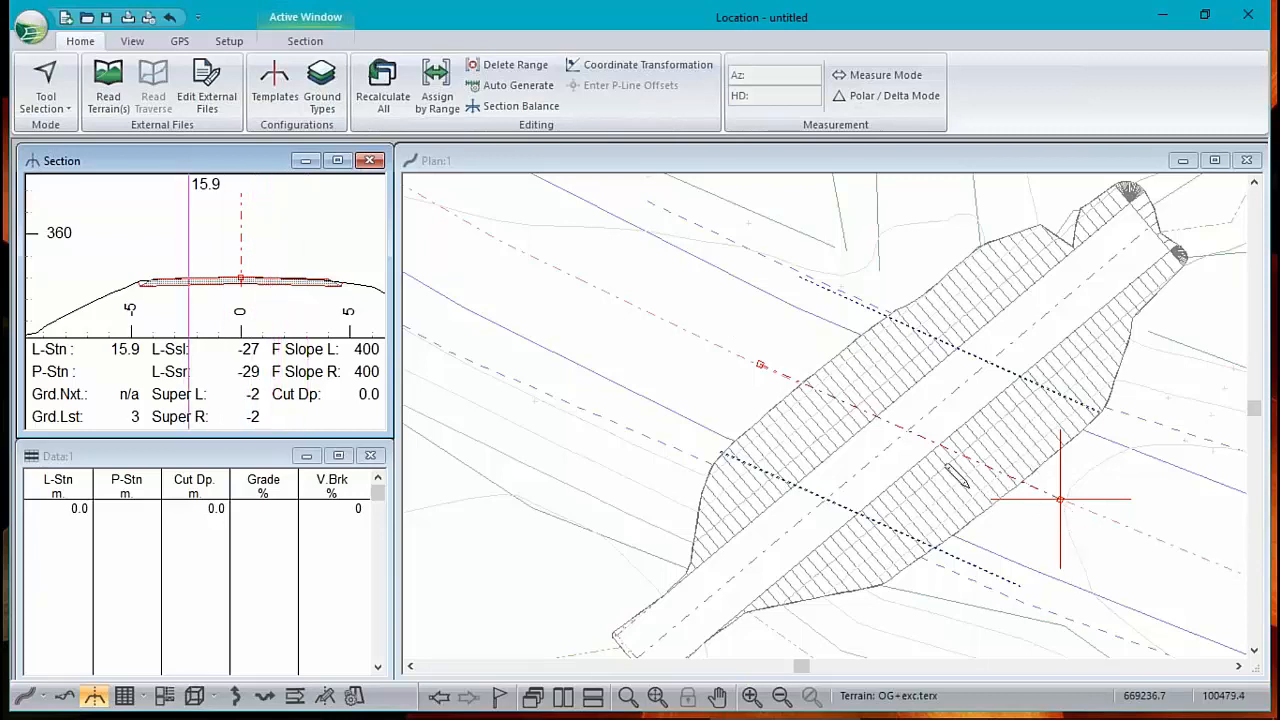
Turn on automatic interval report points every 0.5 m in the plan options and recalculate the design
right_click(510, 300)
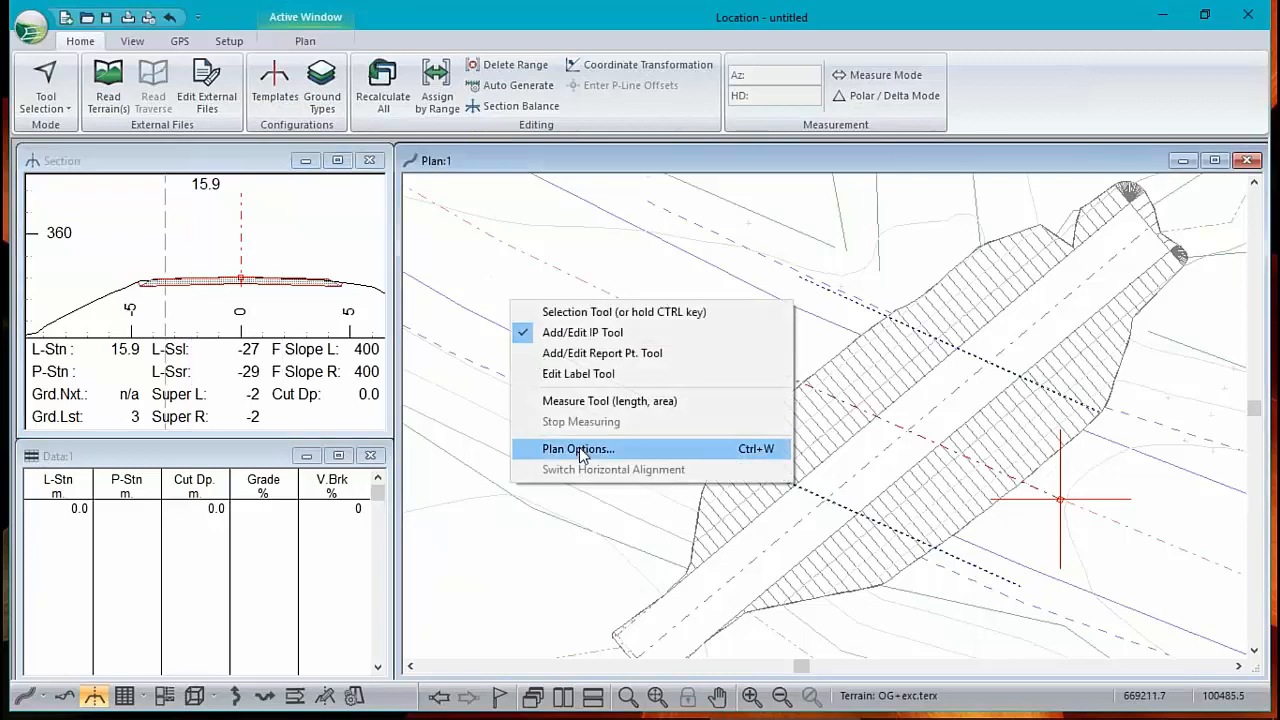
left_click(583, 451)
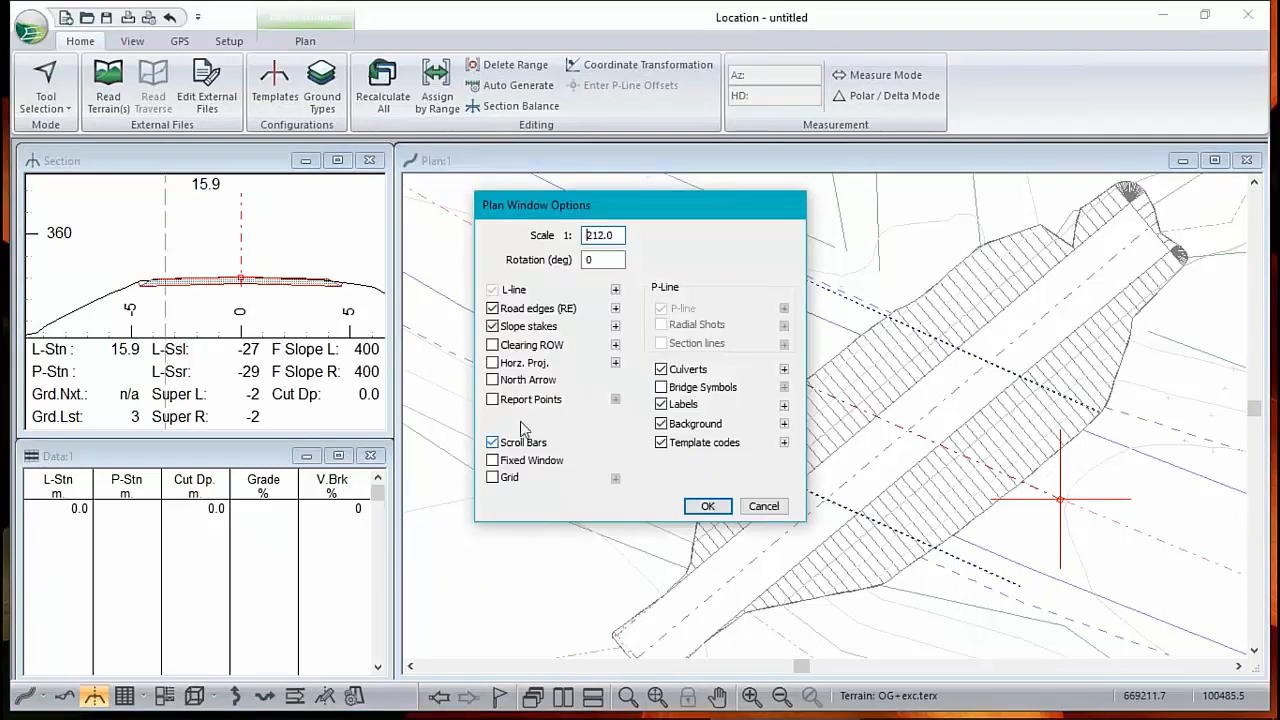
left_click(616, 399)
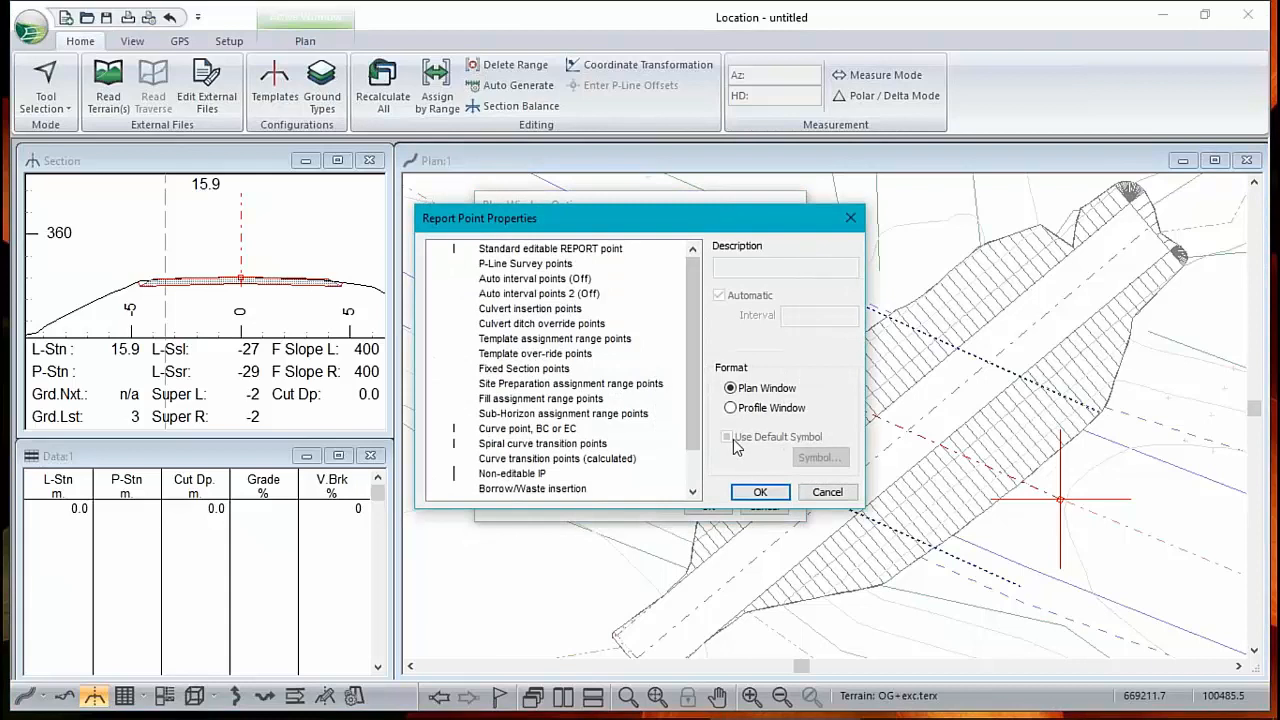
left_click(548, 281)
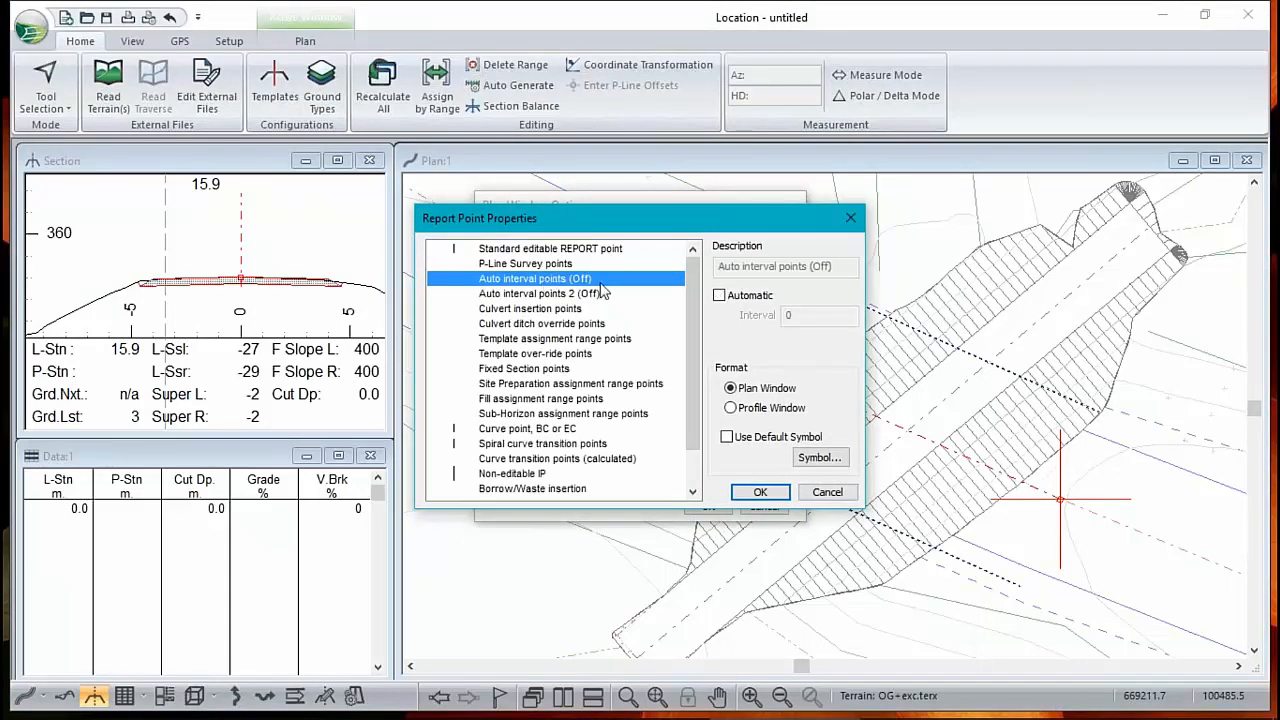
left_click(721, 296)
left_click(721, 296)
double_click(790, 315)
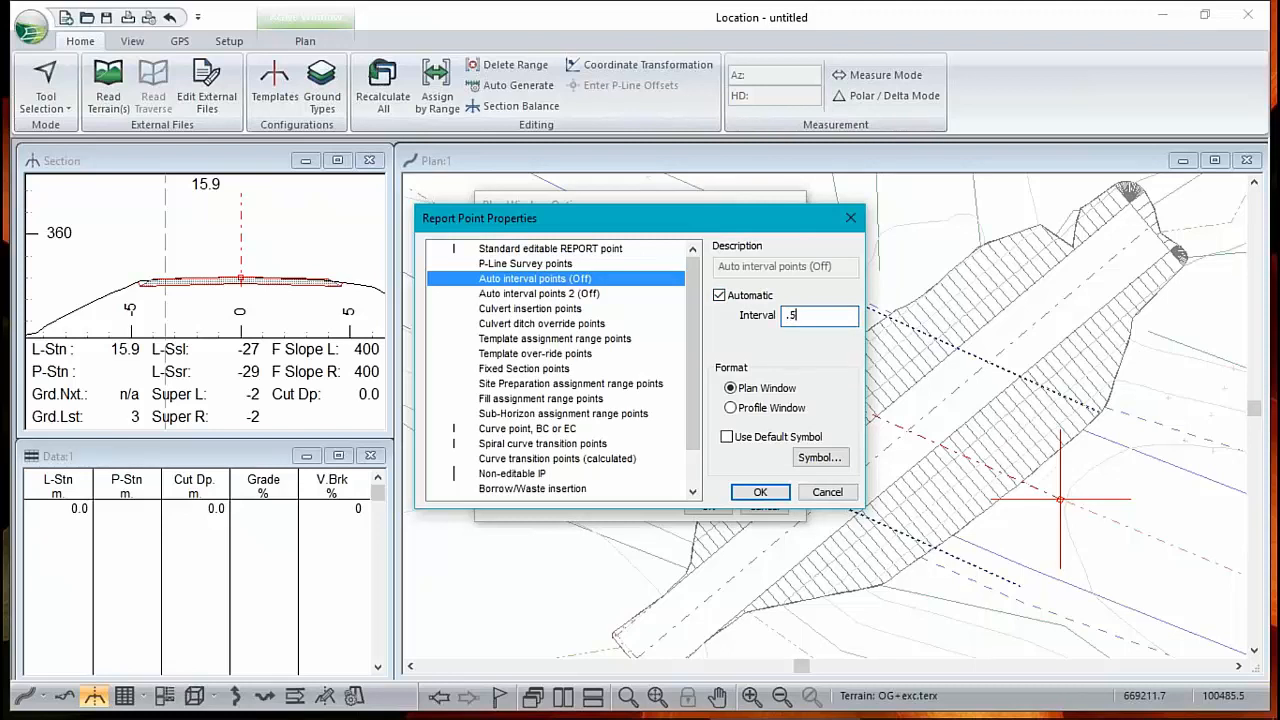
left_click(522, 285)
left_click(762, 491)
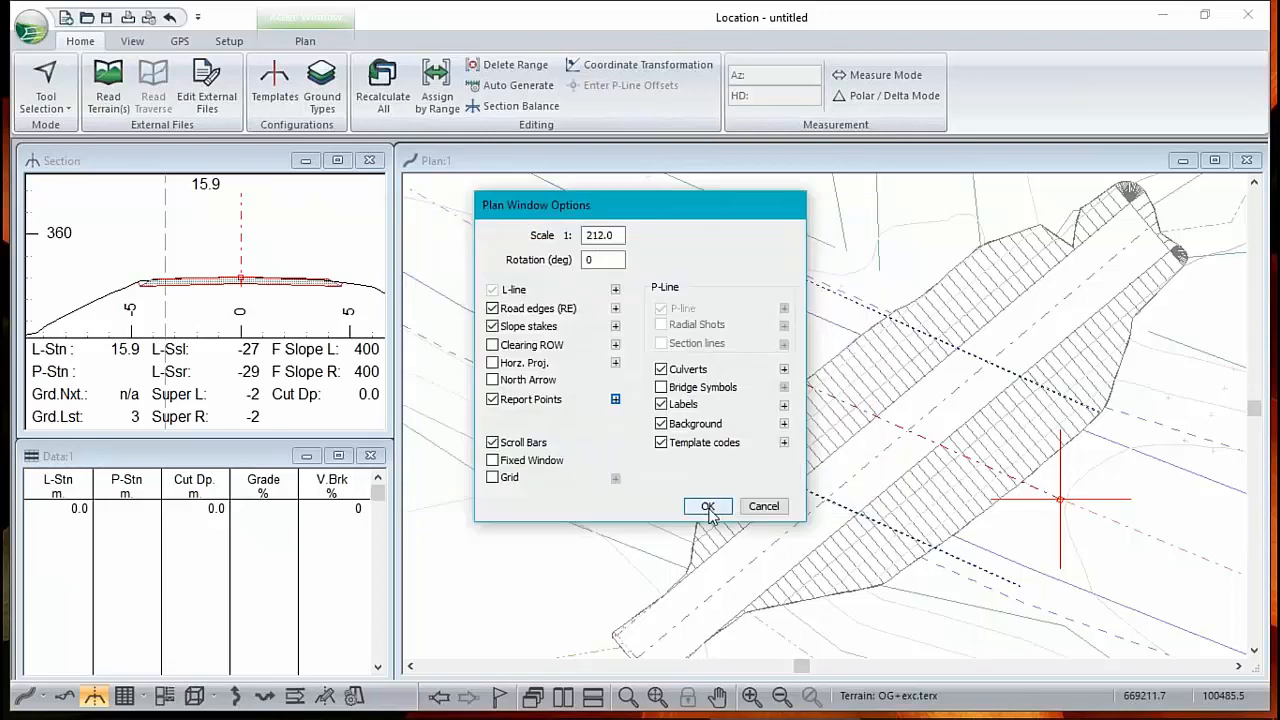
left_click(705, 505)
left_click(652, 418)
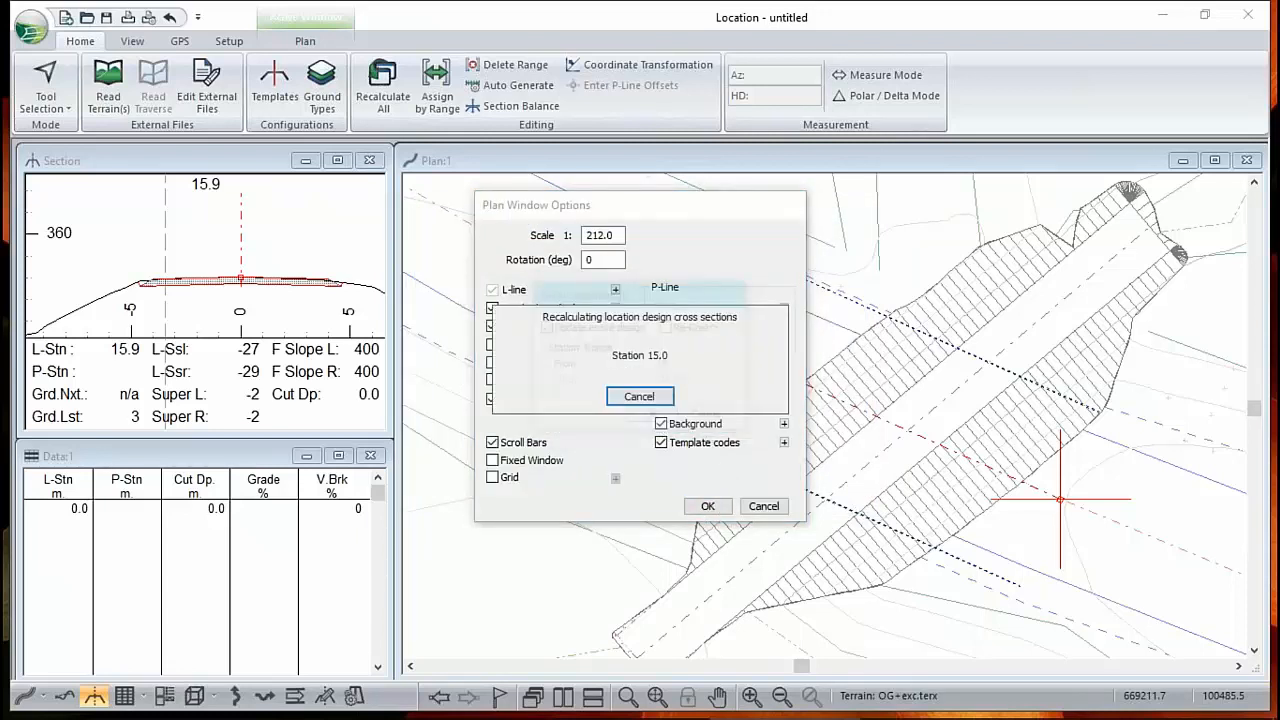
Check the automatic interval setting of the report points in the plan options without changing it
right_click(560, 308)
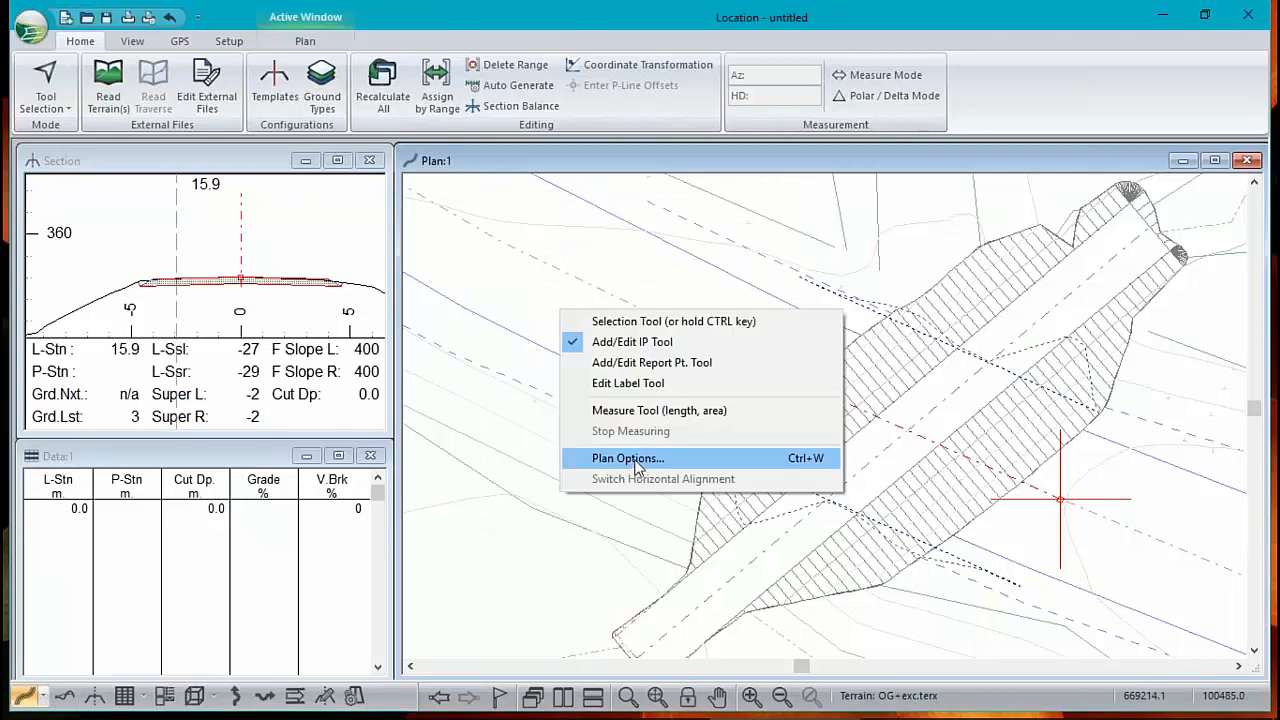
left_click(633, 459)
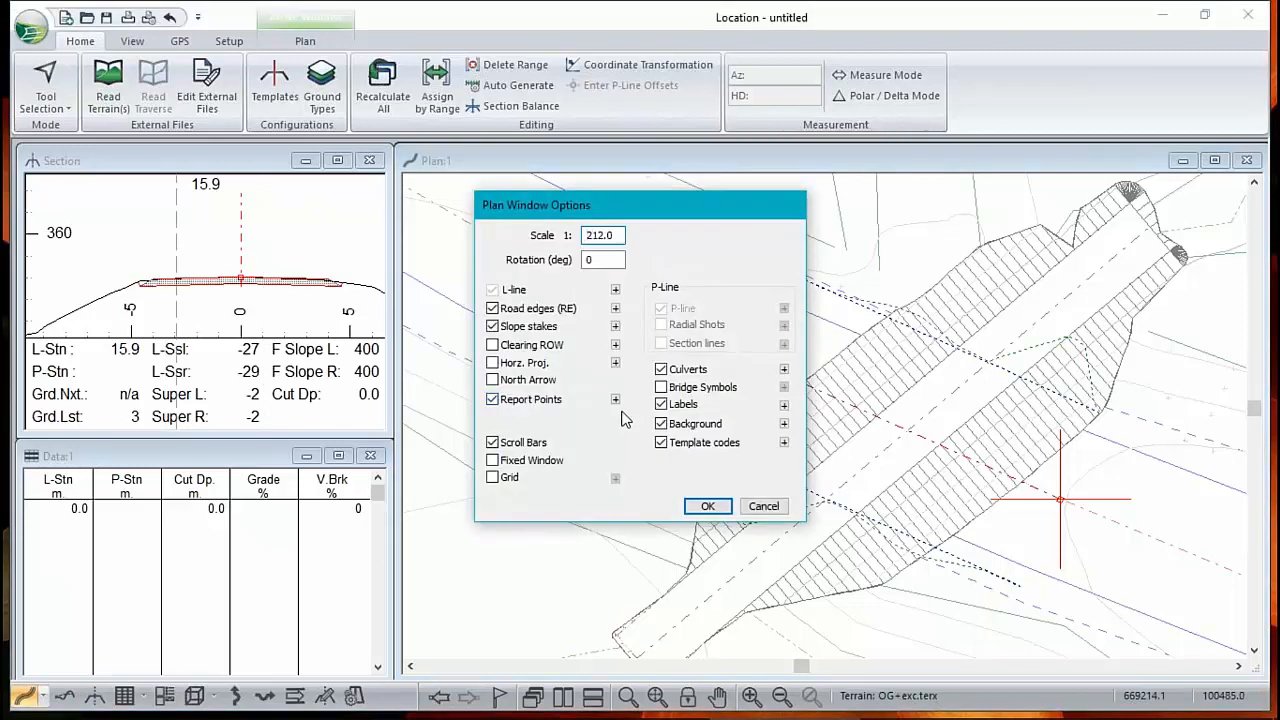
left_click(616, 399)
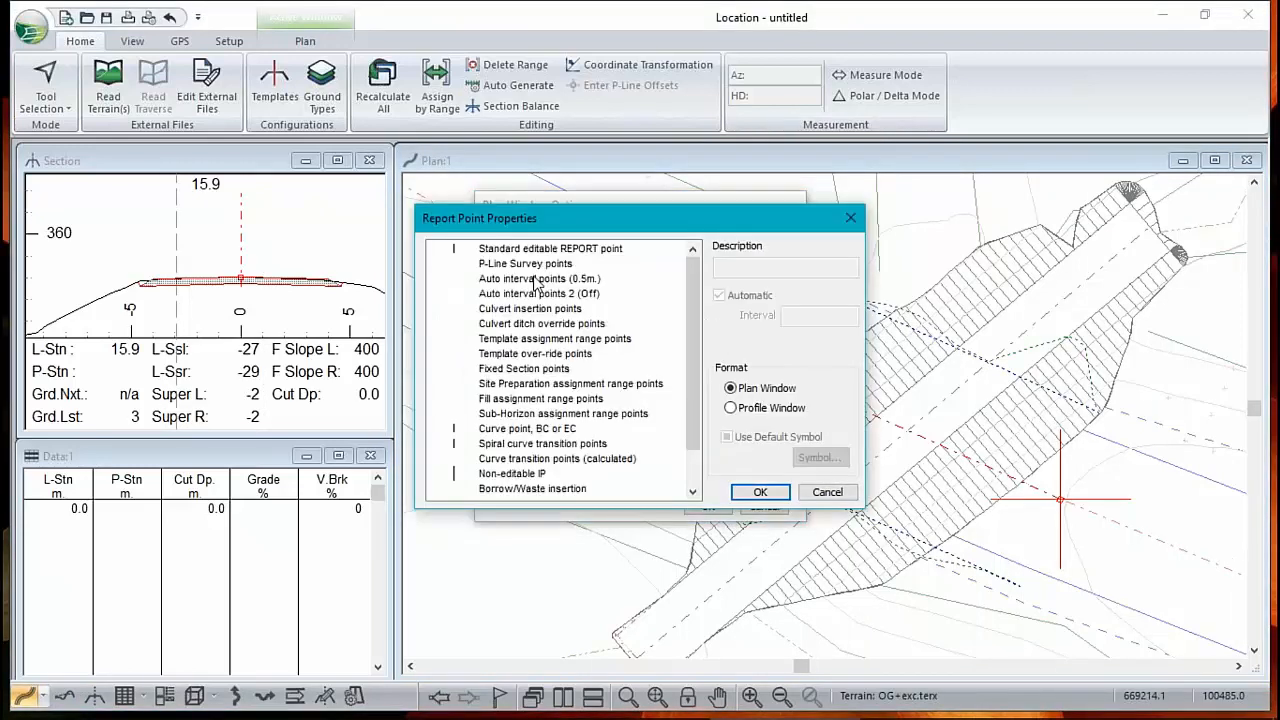
left_click(537, 279)
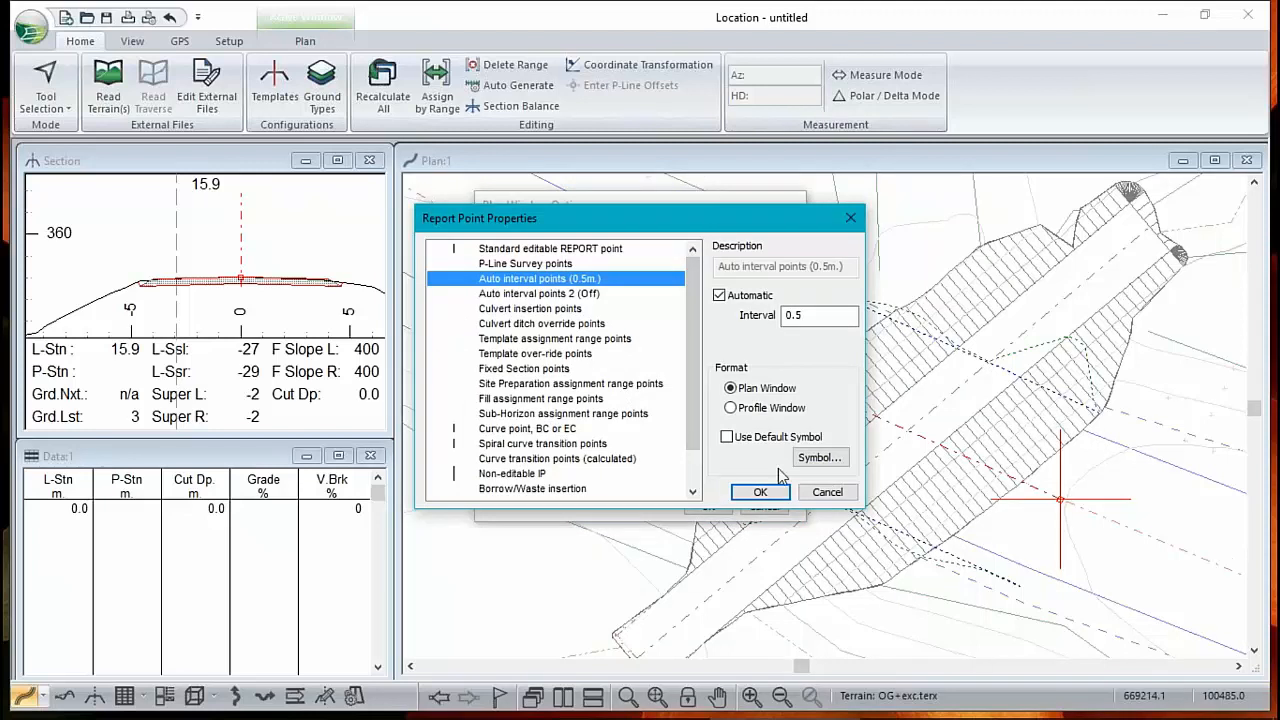
left_click(827, 492)
left_click(763, 507)
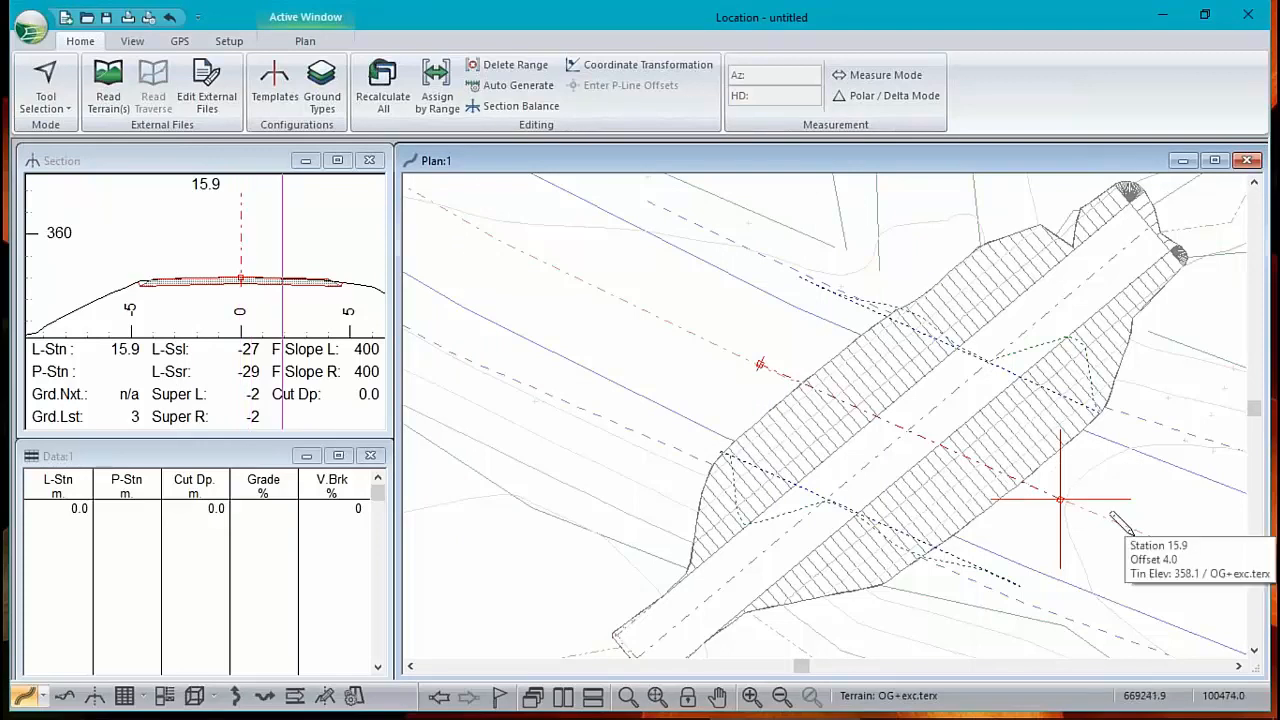
Place a vertical IP on the ground line at station 15.9 in the profile, carrying the grade straight across the excavation
left_click(64, 695)
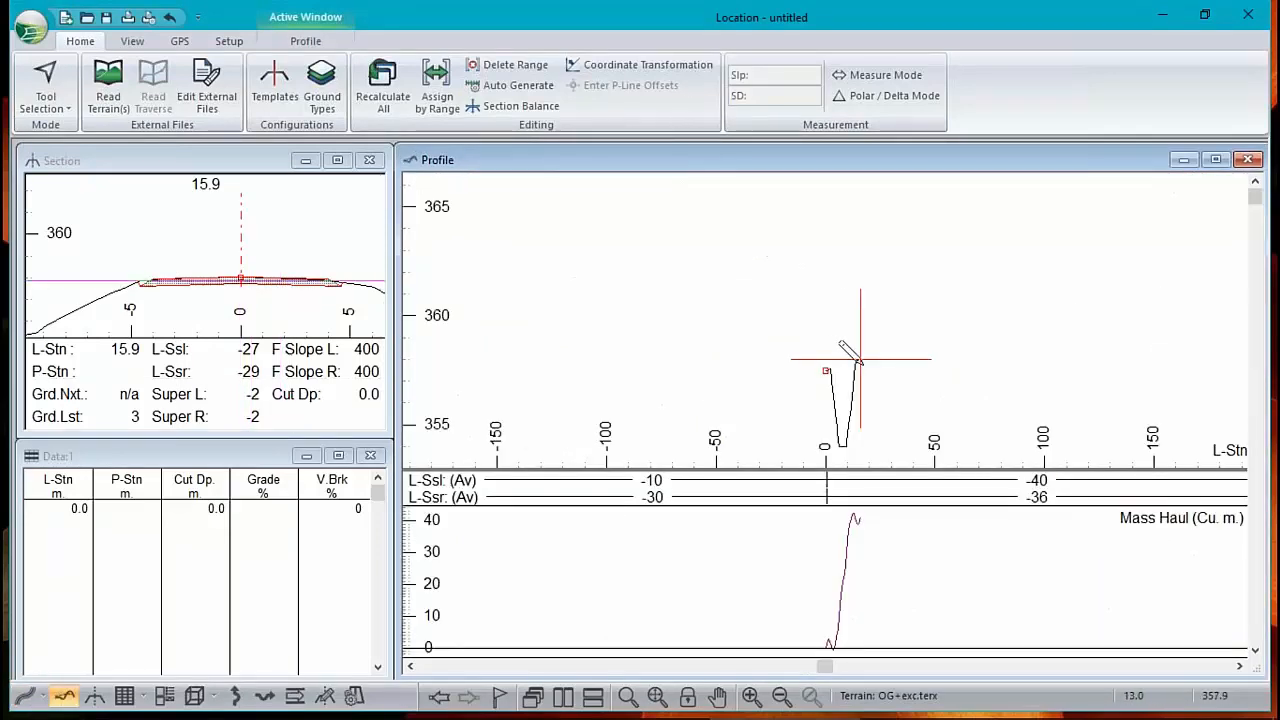
scroll(850, 352, "up", 5)
scroll(850, 352, "up", 2)
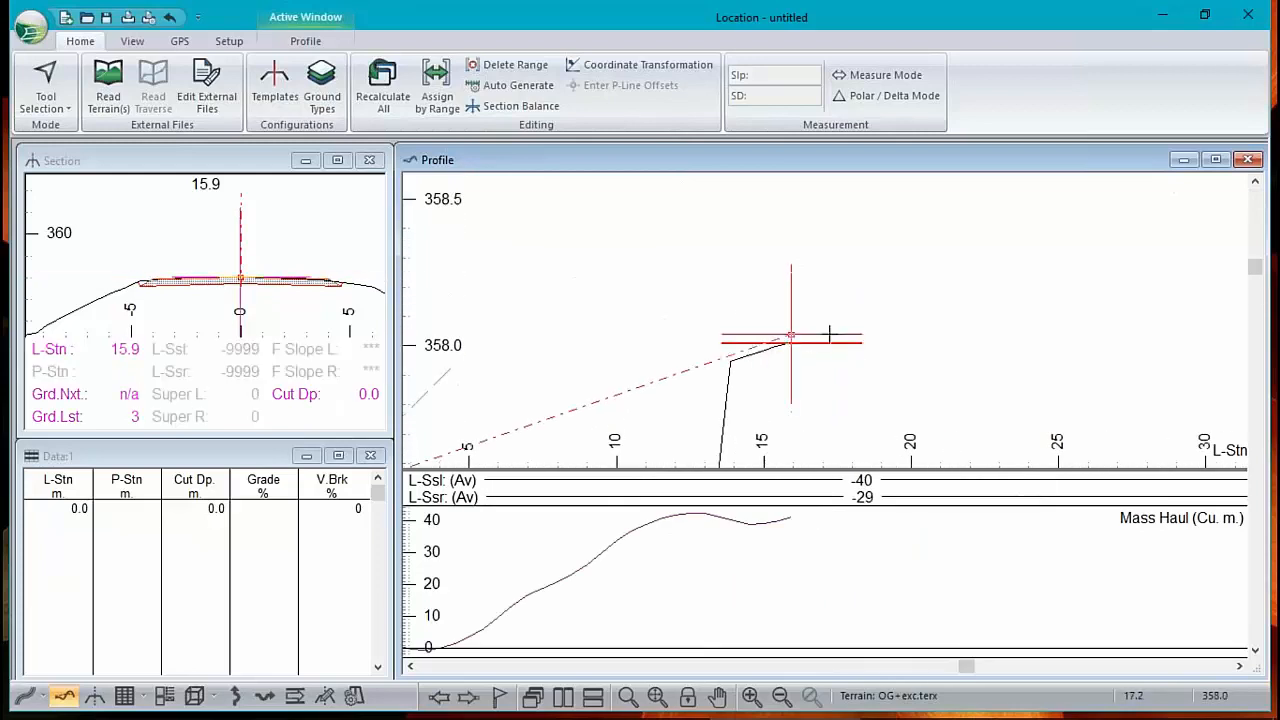
left_click(838, 343)
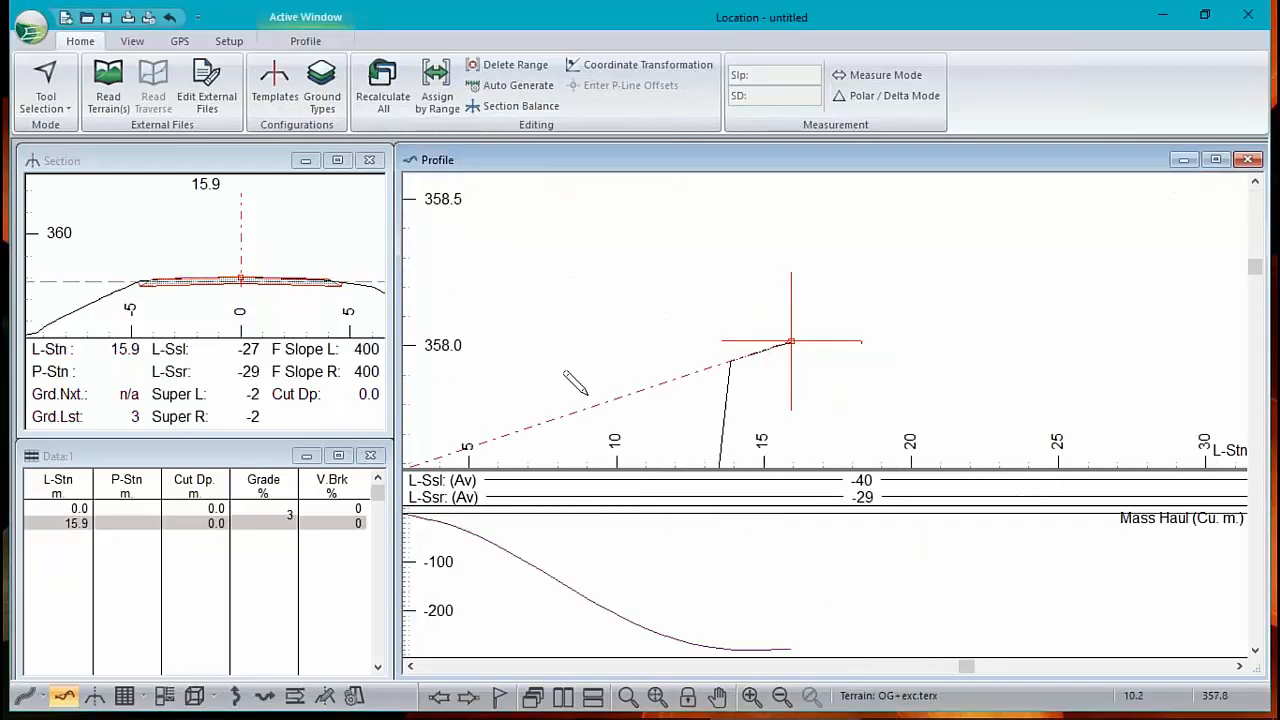
scroll(571, 380, "down", 1)
scroll(601, 372, "down", 2)
middle_click_drag(600, 390, 712, 281)
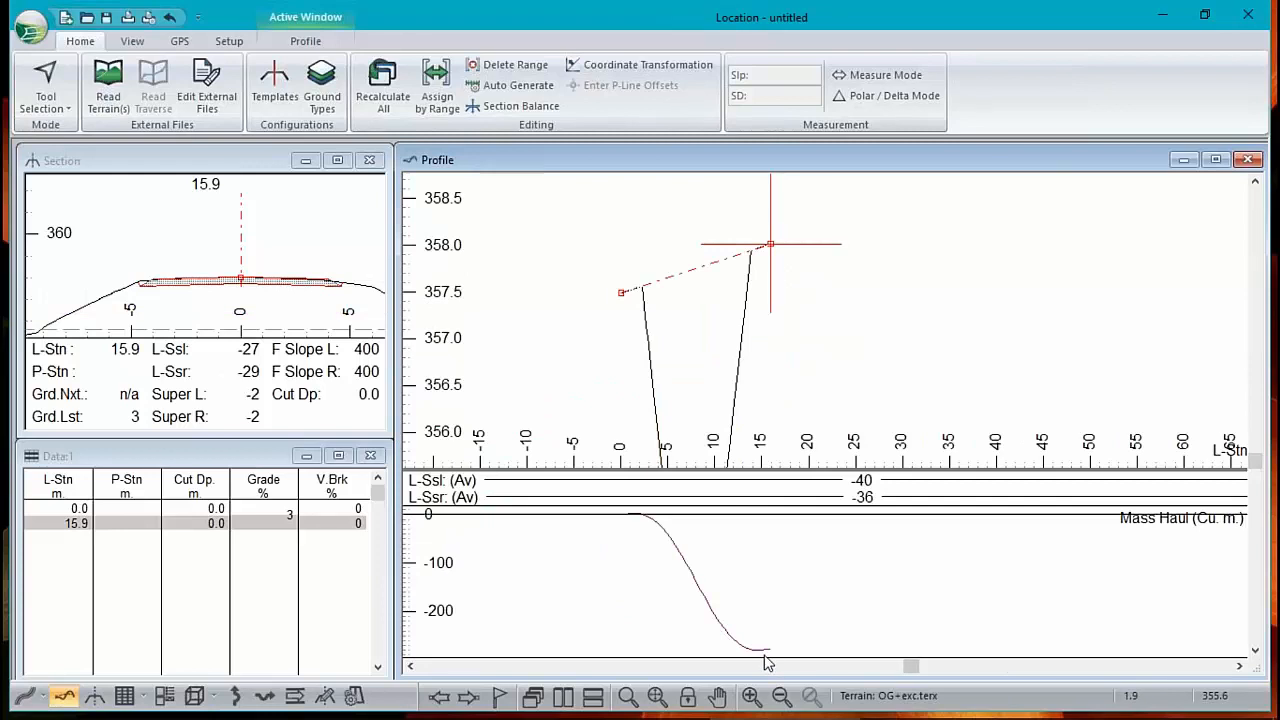
Open the culvert settings for the road design
mouse_move(769, 660)
mouse_move(245, 278)
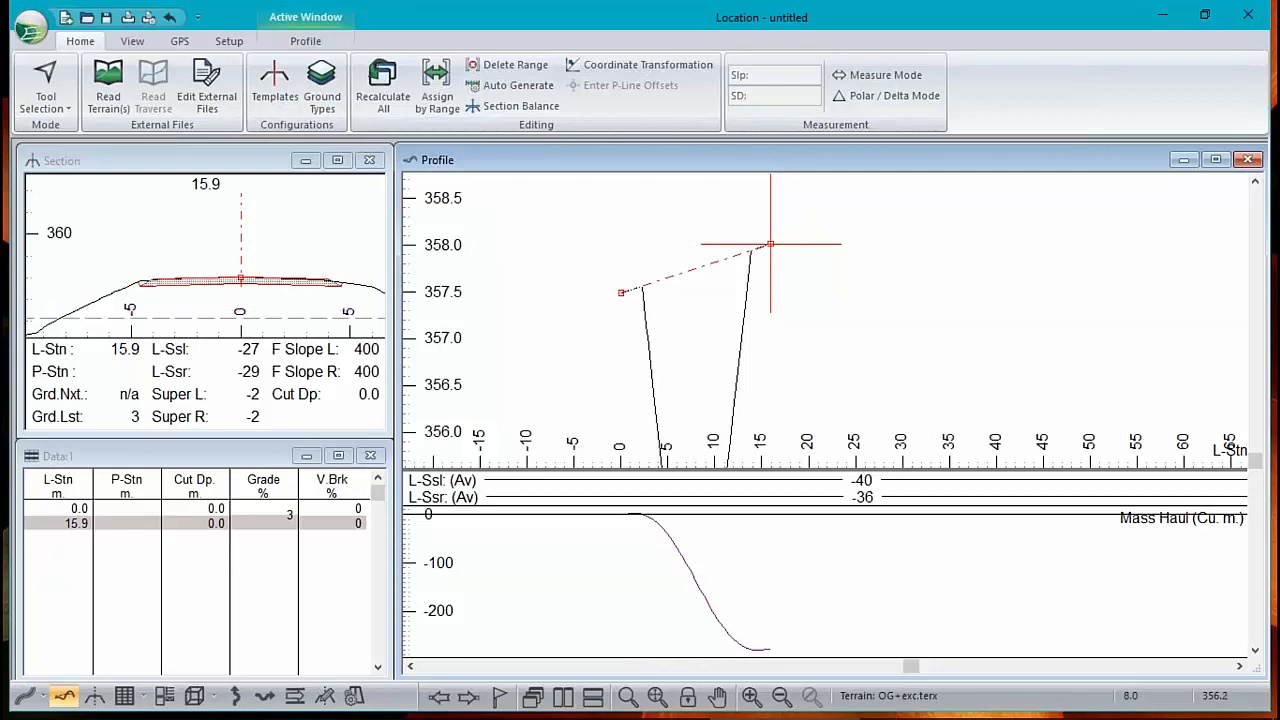
left_click(318, 699)
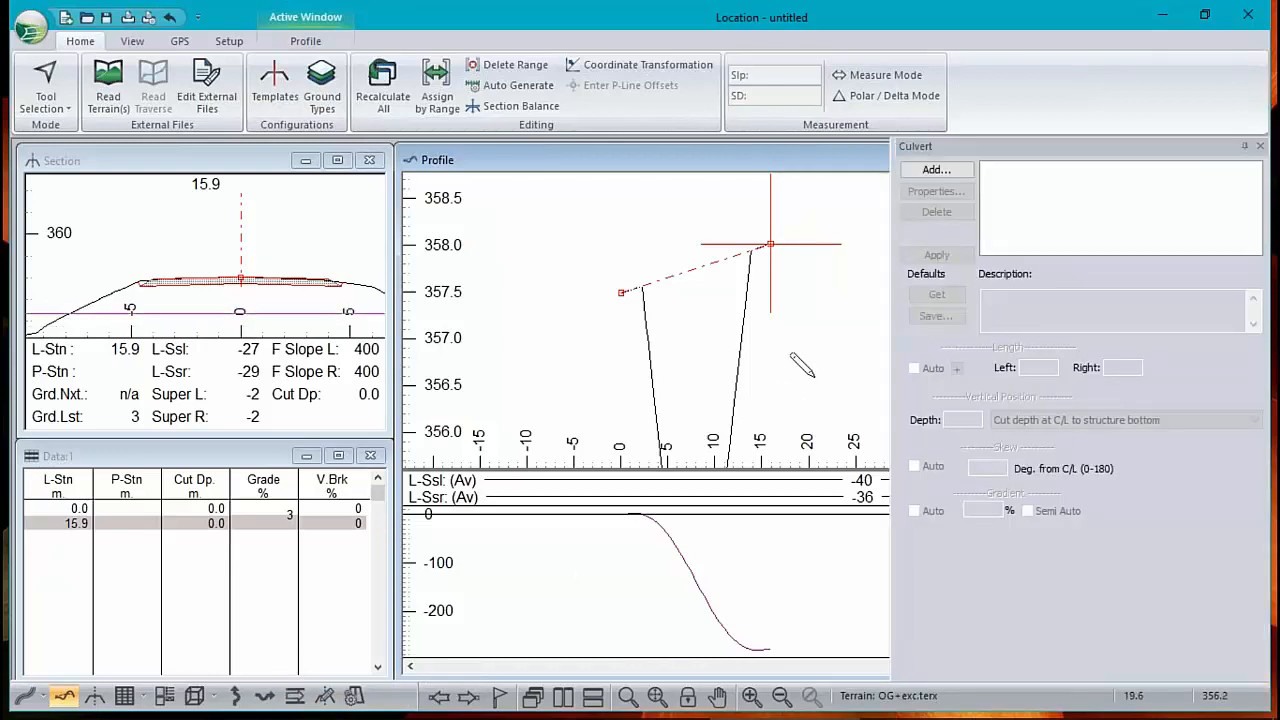
left_click(936, 169)
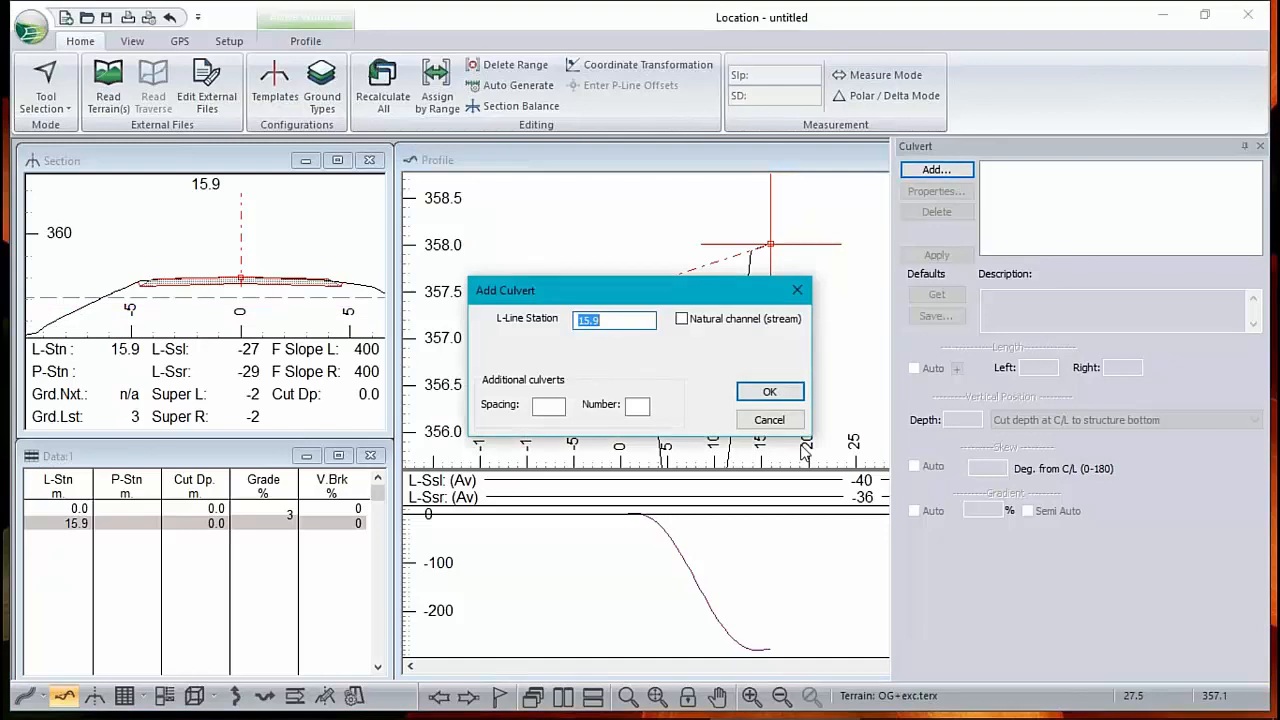
left_click(763, 395)
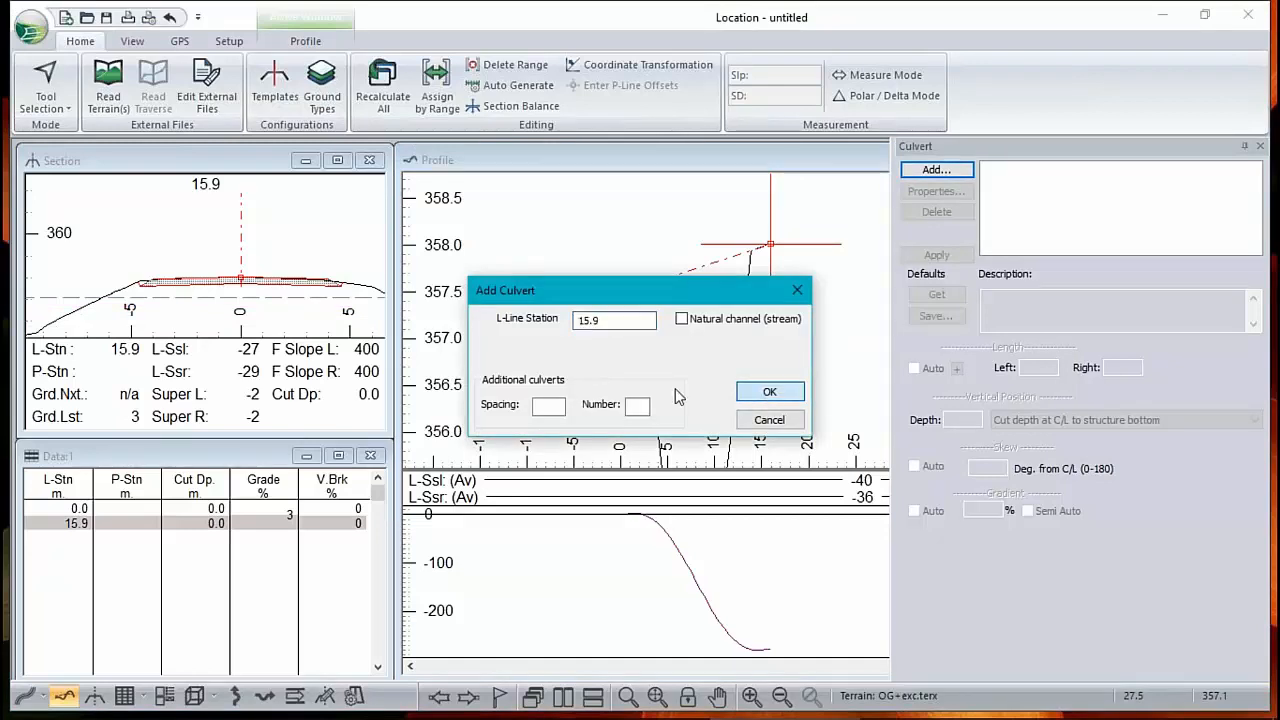
left_click(784, 424)
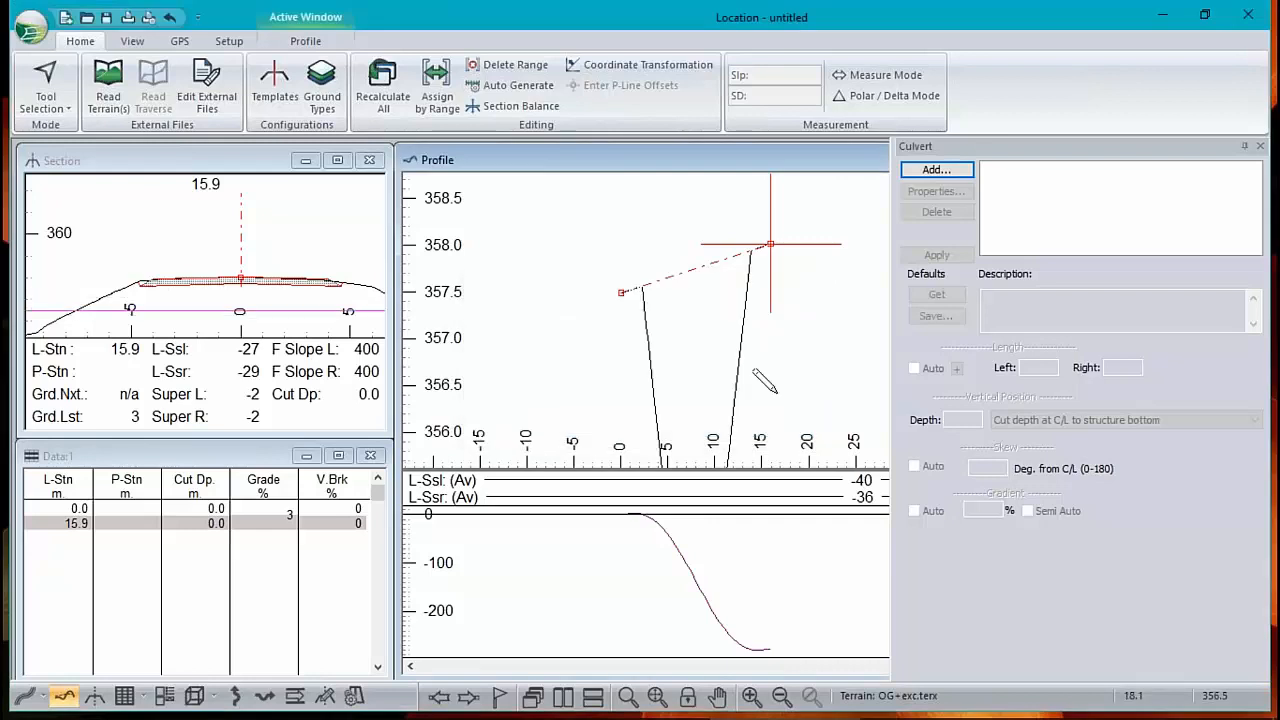
Add a report point in the plan at station 7.8, where the road alignment crosses the centerline of the culvert excavation
left_click(25, 696)
middle_click_drag(843, 449, 551, 424)
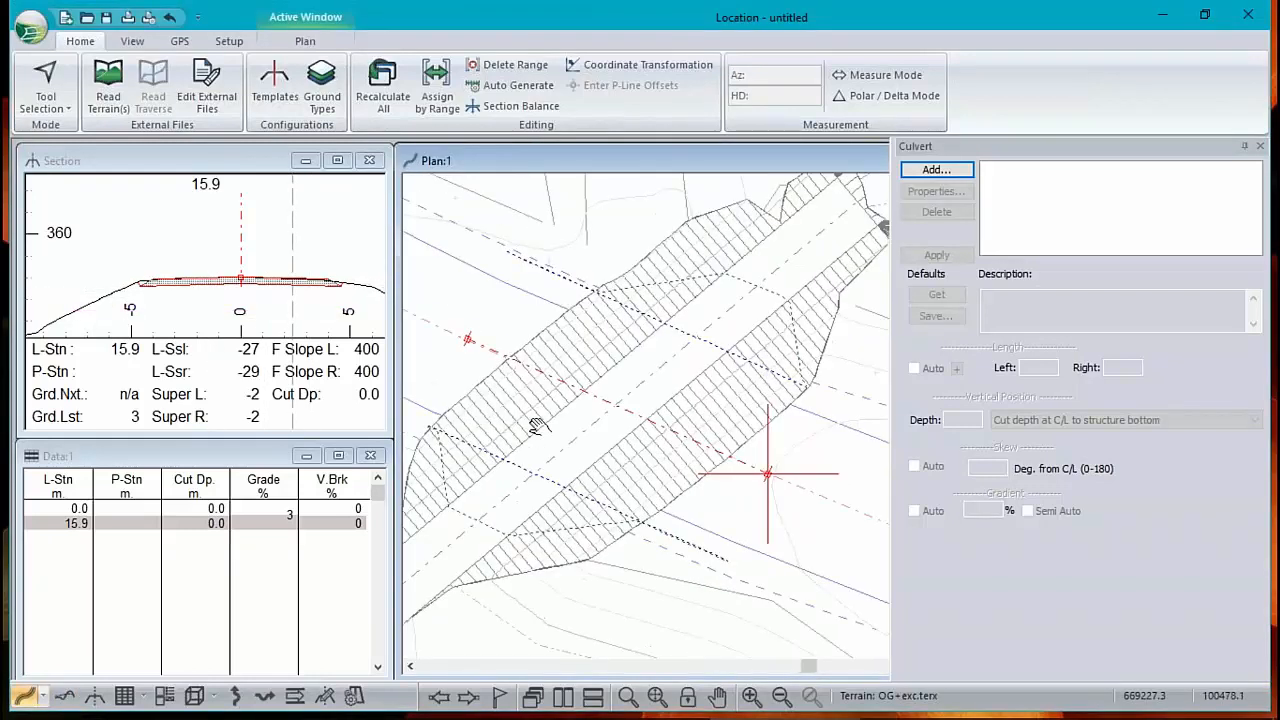
right_click(632, 377)
left_click(692, 432)
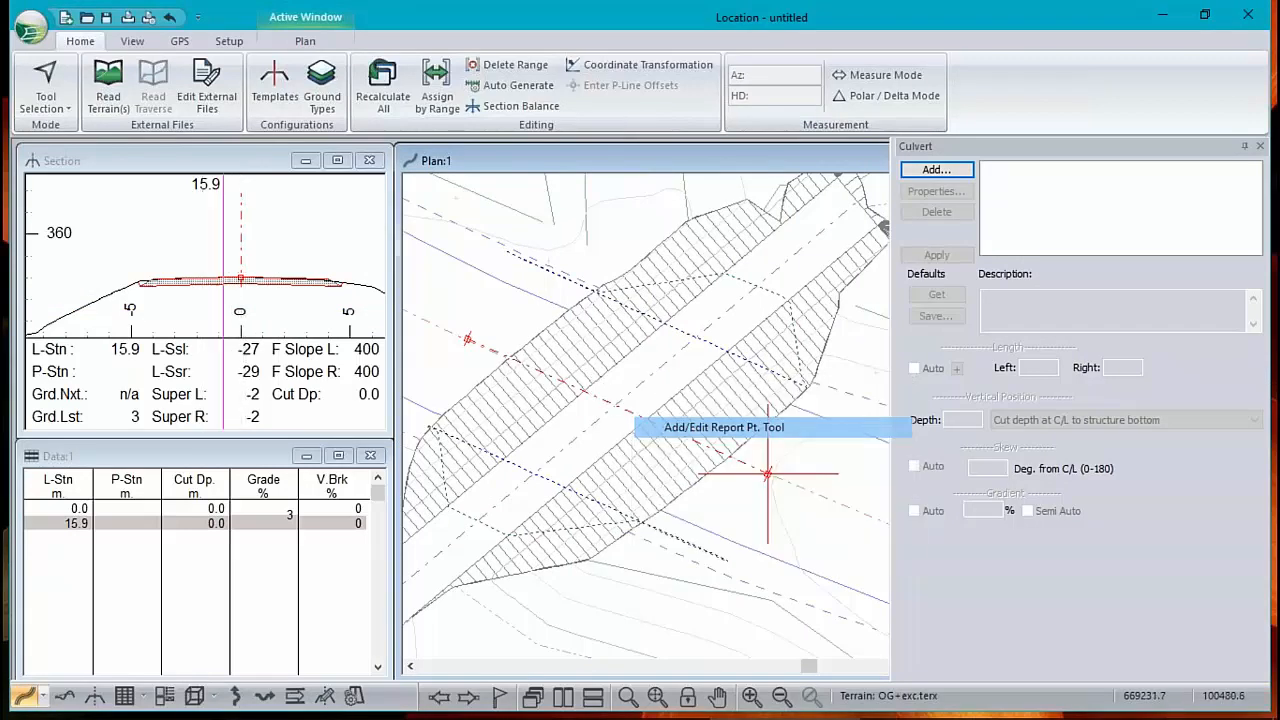
left_click(616, 399)
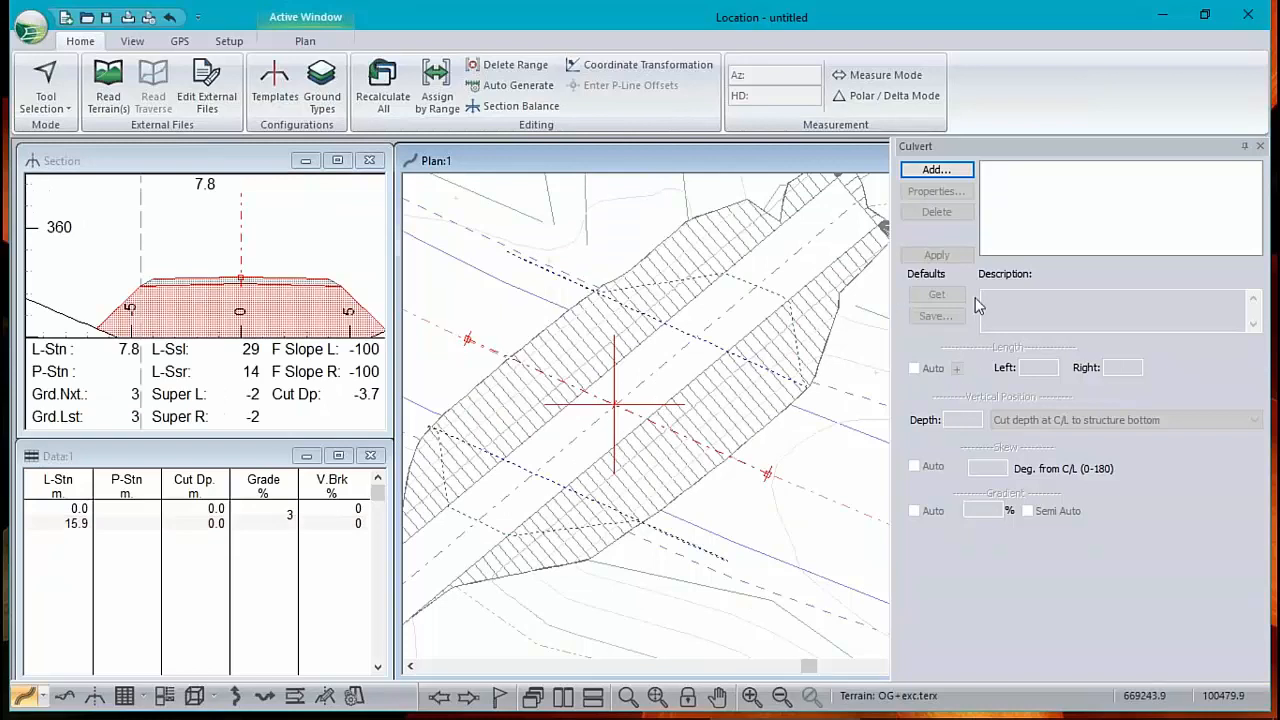
Add a single culvert to the road design at L-Line station 7.8
left_click(948, 175)
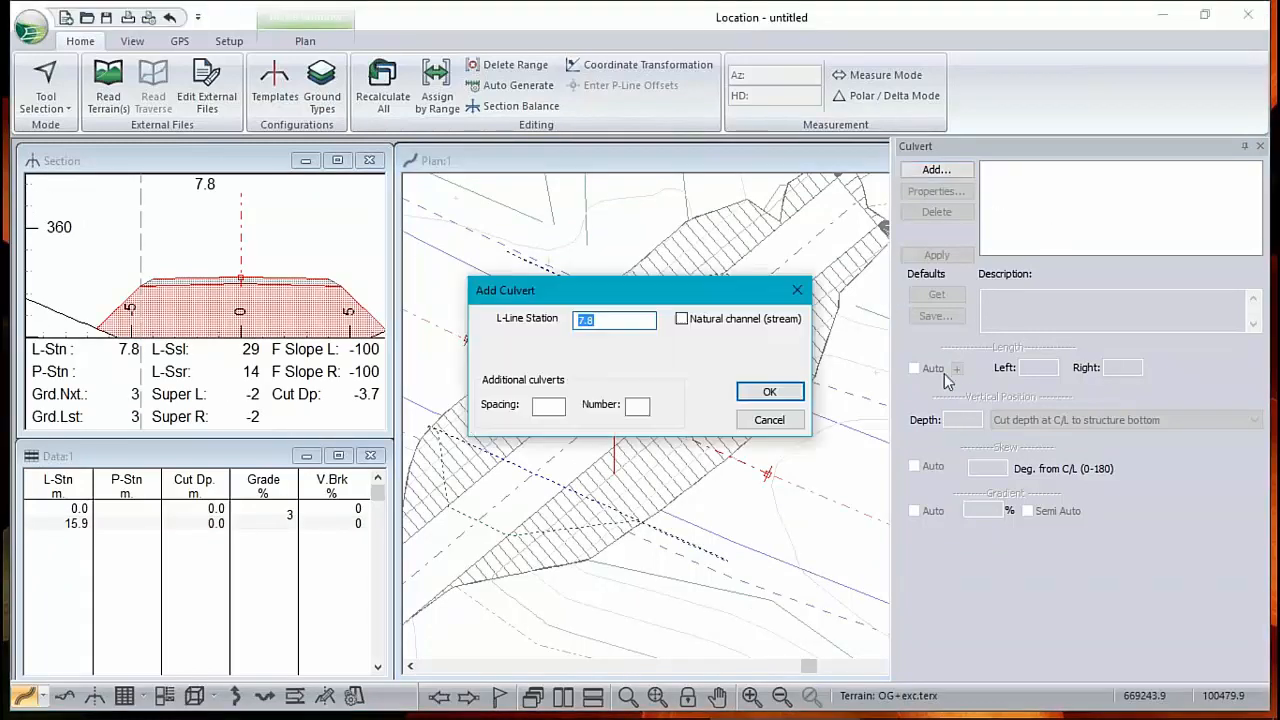
left_click(769, 391)
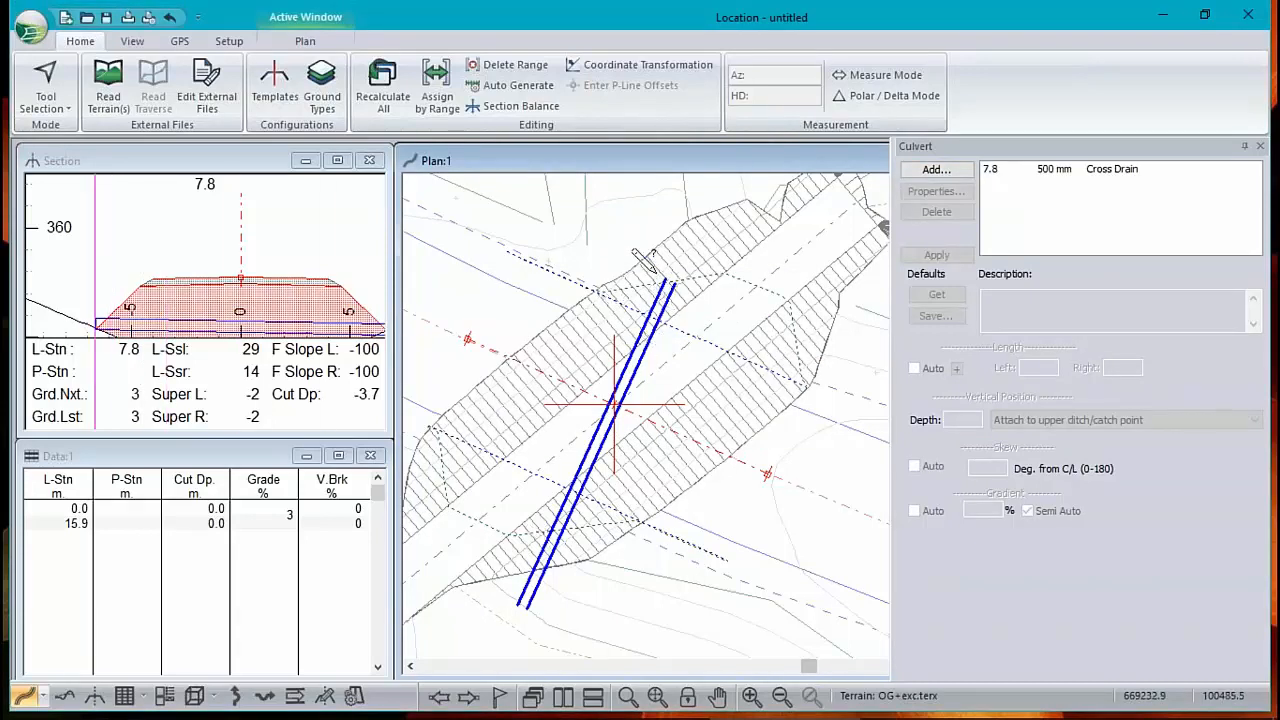
mouse_move(638, 253)
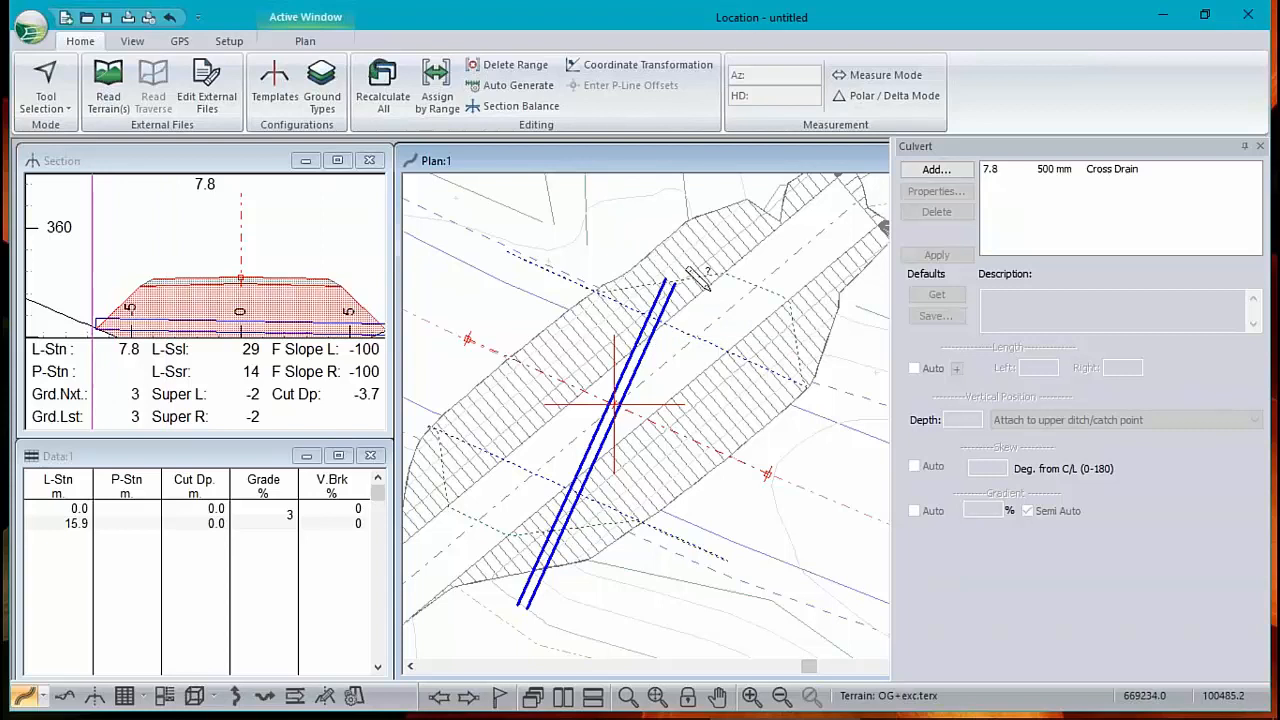
Set the diameter of the circular pipe culvert at station 7.8 to 1500 mm in its properties
left_click(1013, 171)
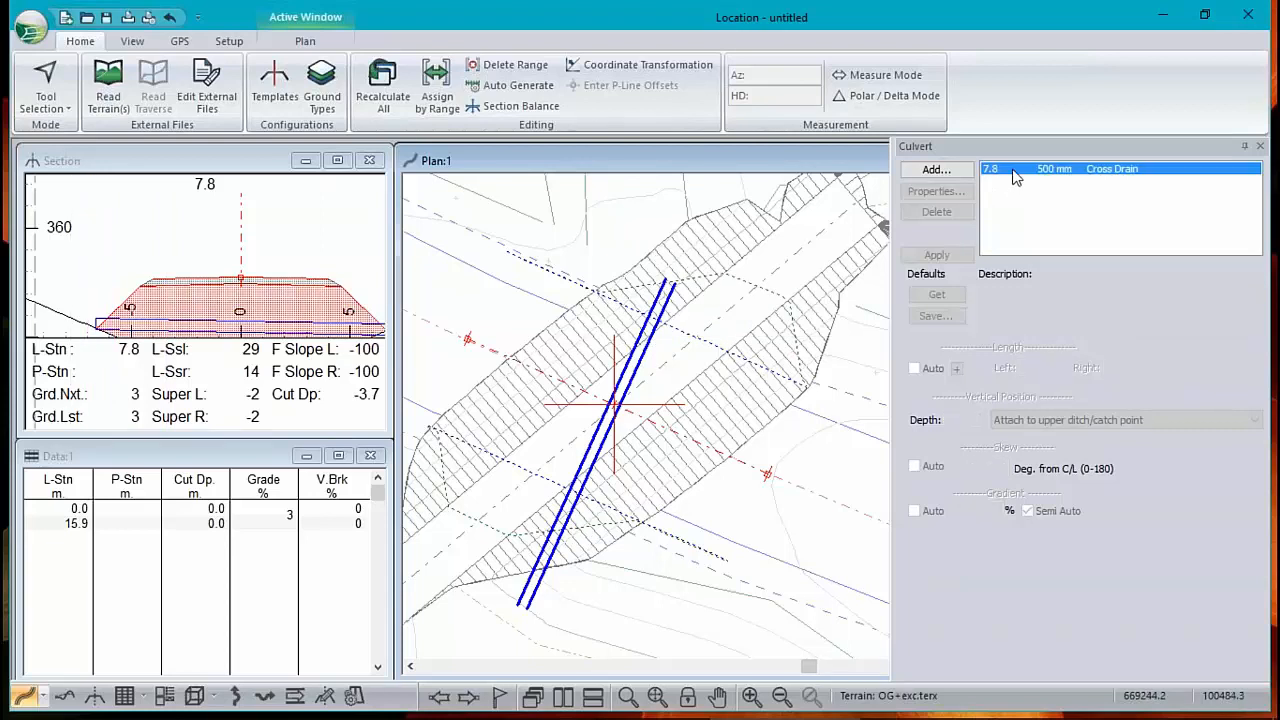
left_click(936, 191)
double_click(695, 367)
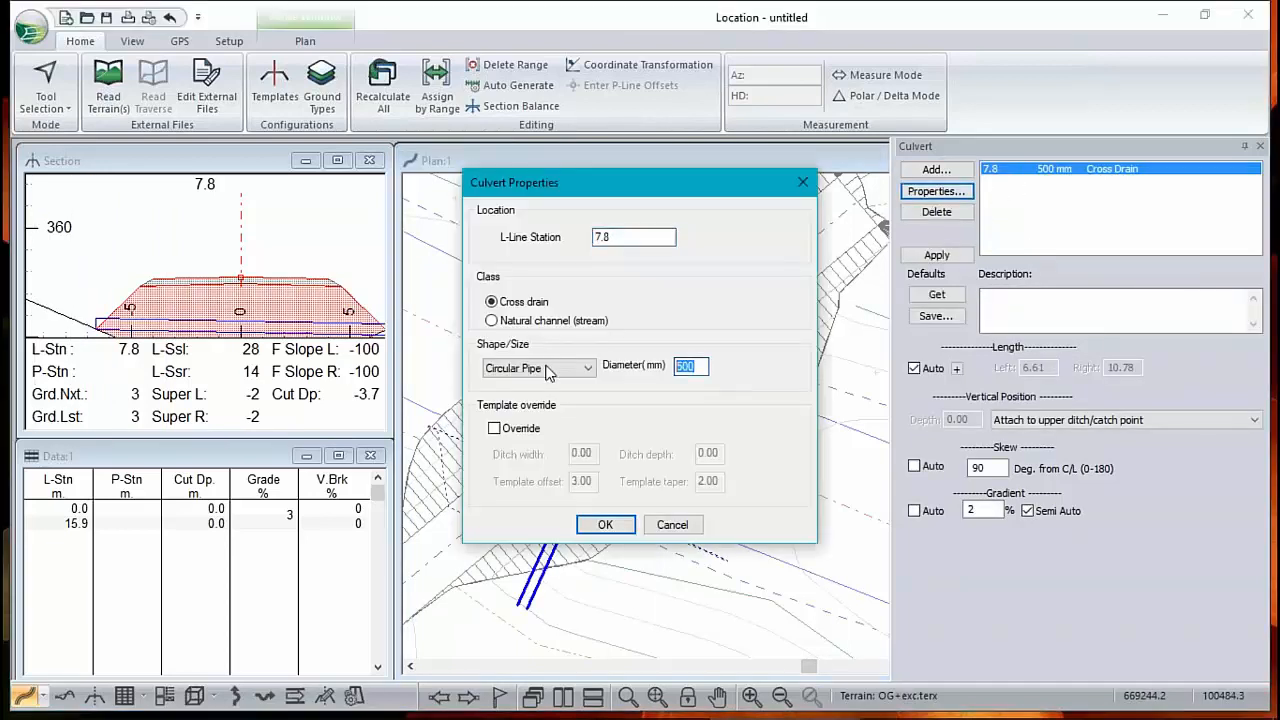
type("1")
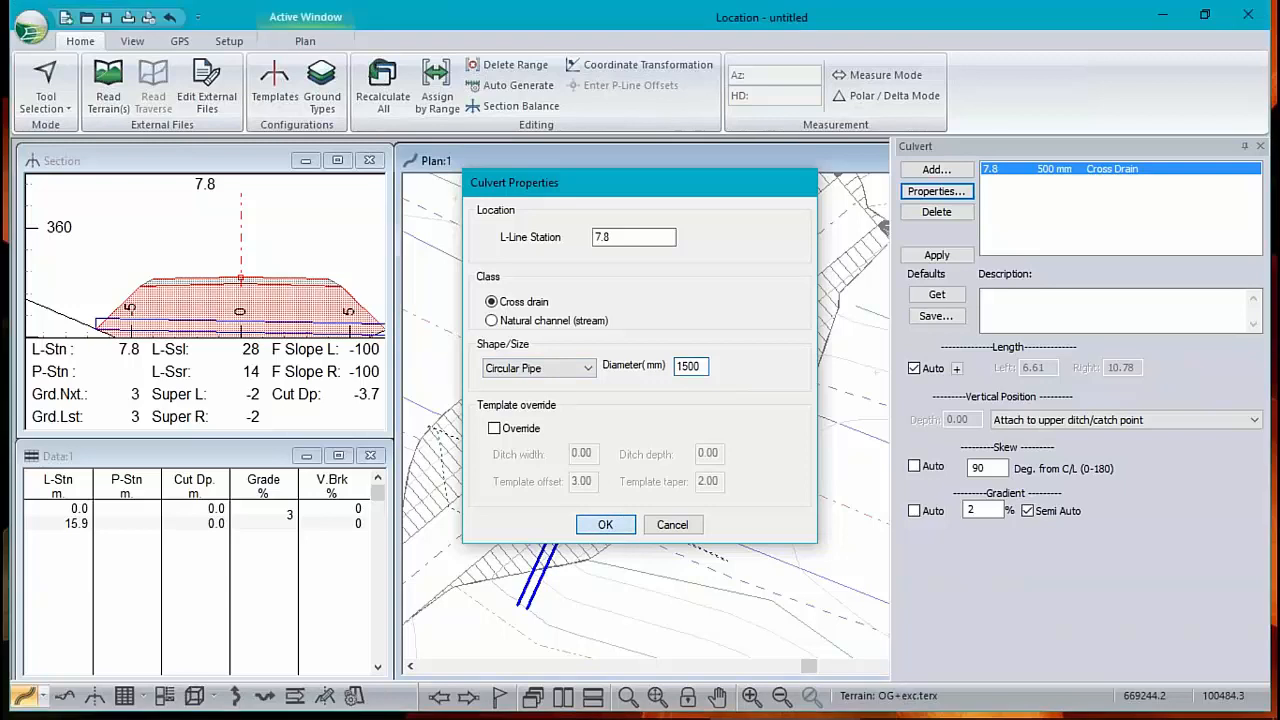
left_click(605, 525)
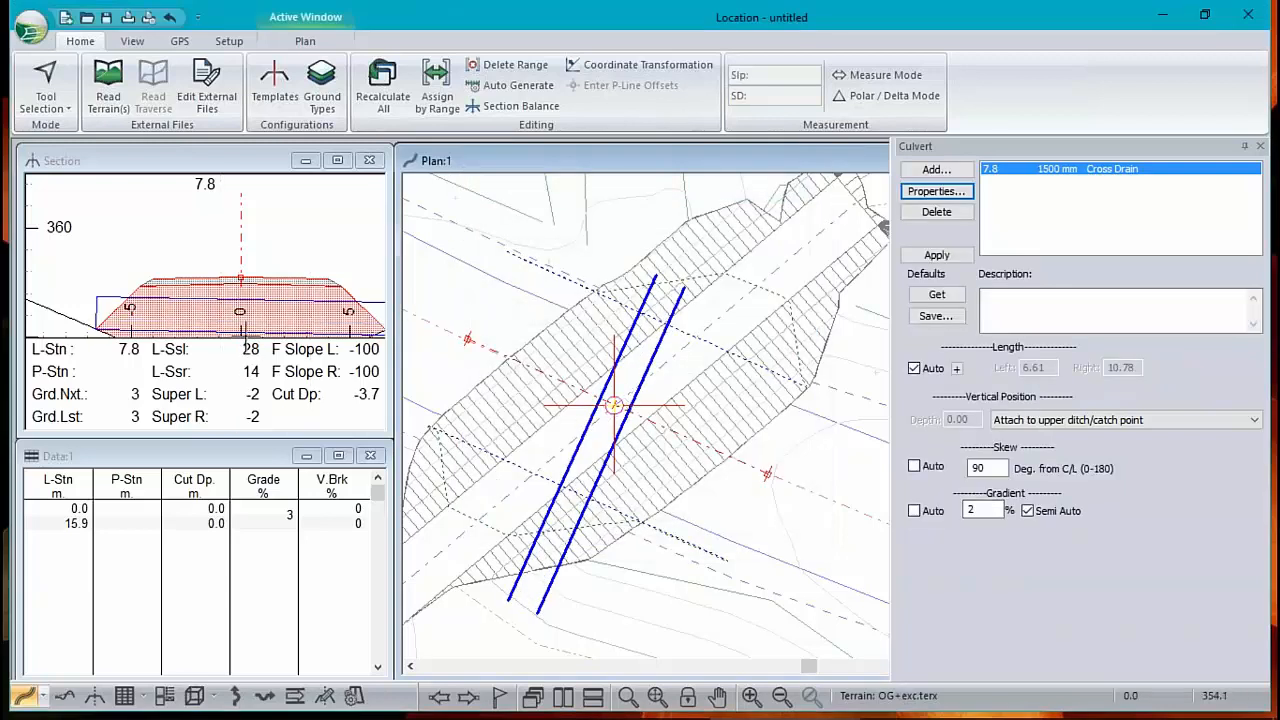
Position the culvert by cut depth at C/L to structure bottom and apply a skew of 113 degrees from the centerline
left_click(238, 300)
middle_click_drag(238, 298, 225, 224)
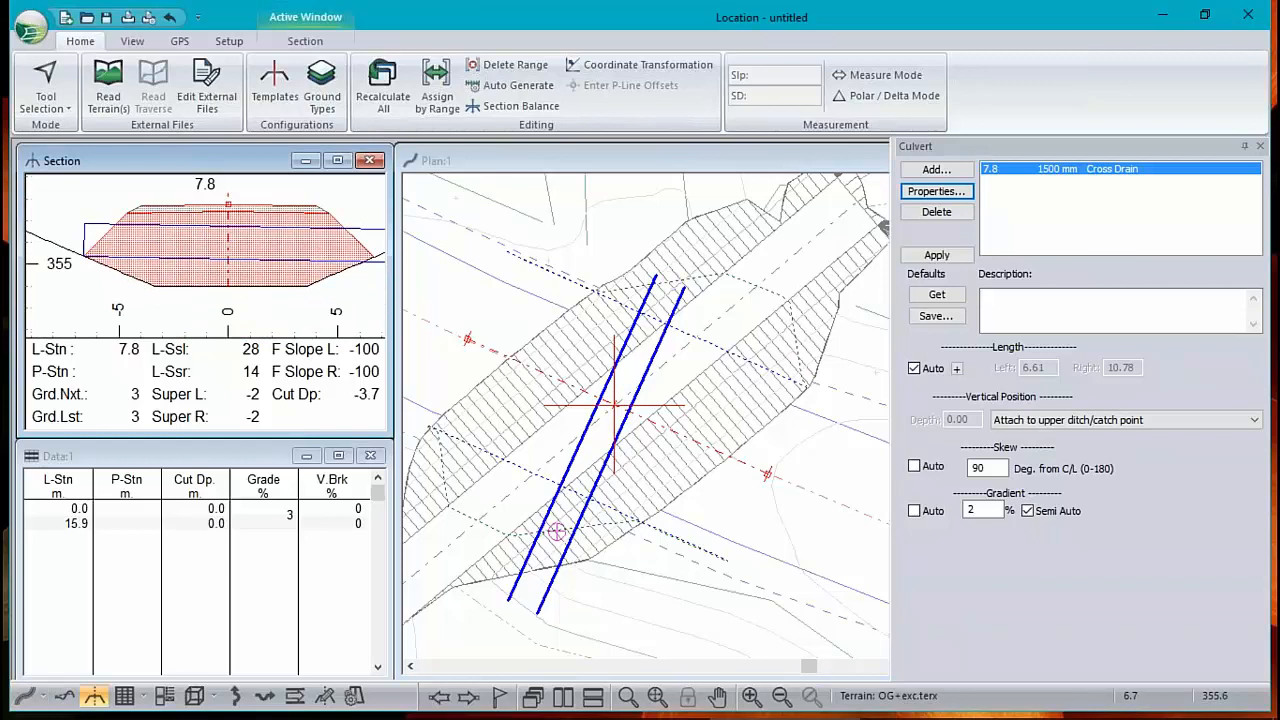
left_click(1035, 420)
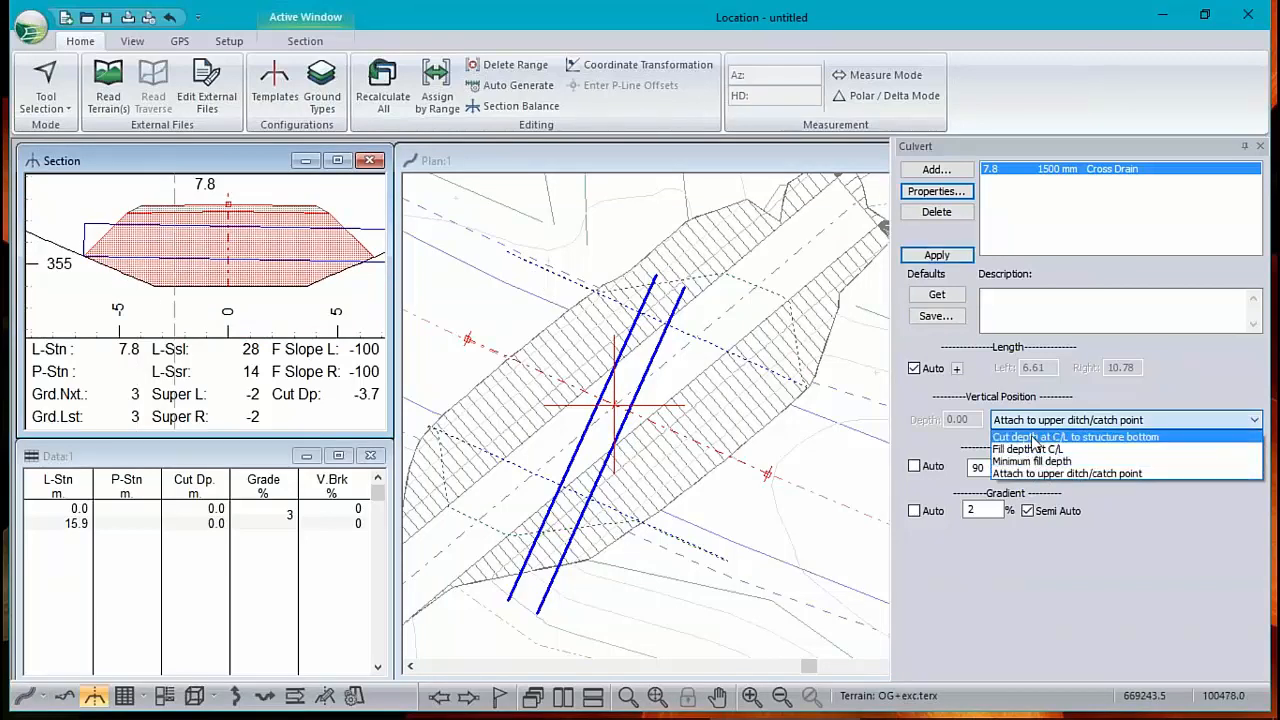
left_click(1035, 437)
left_click(957, 420)
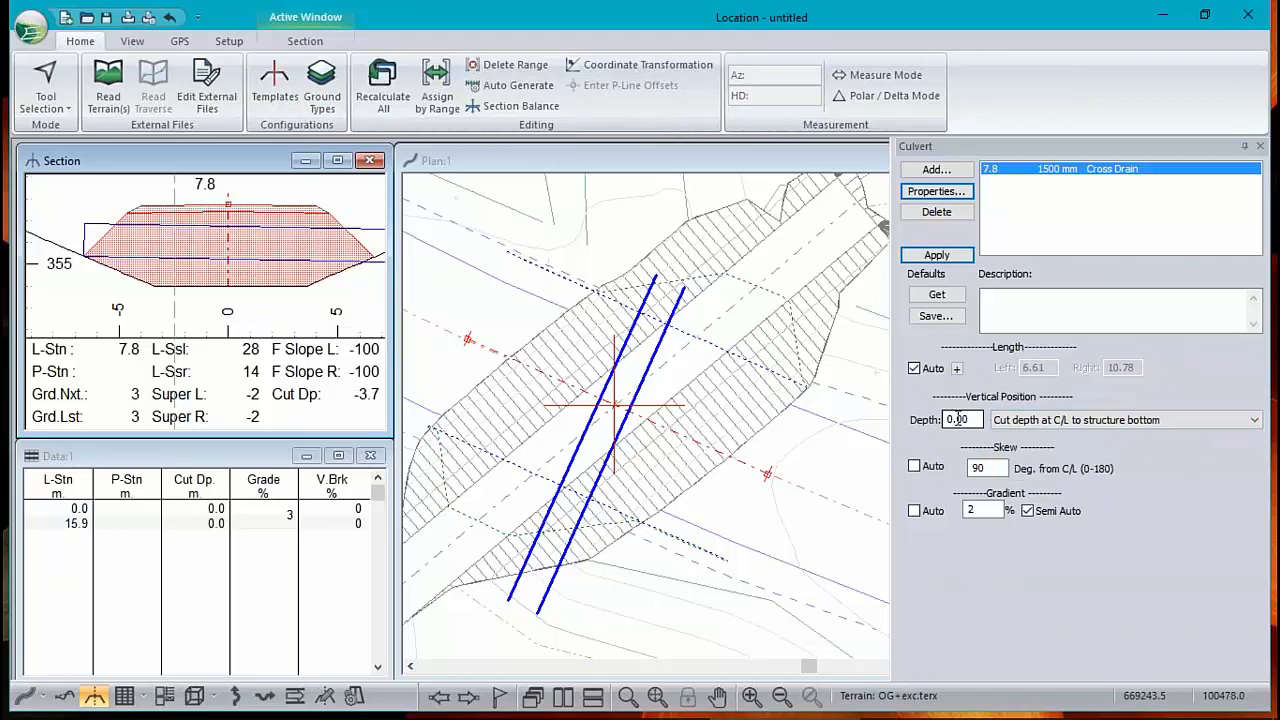
double_click(980, 468)
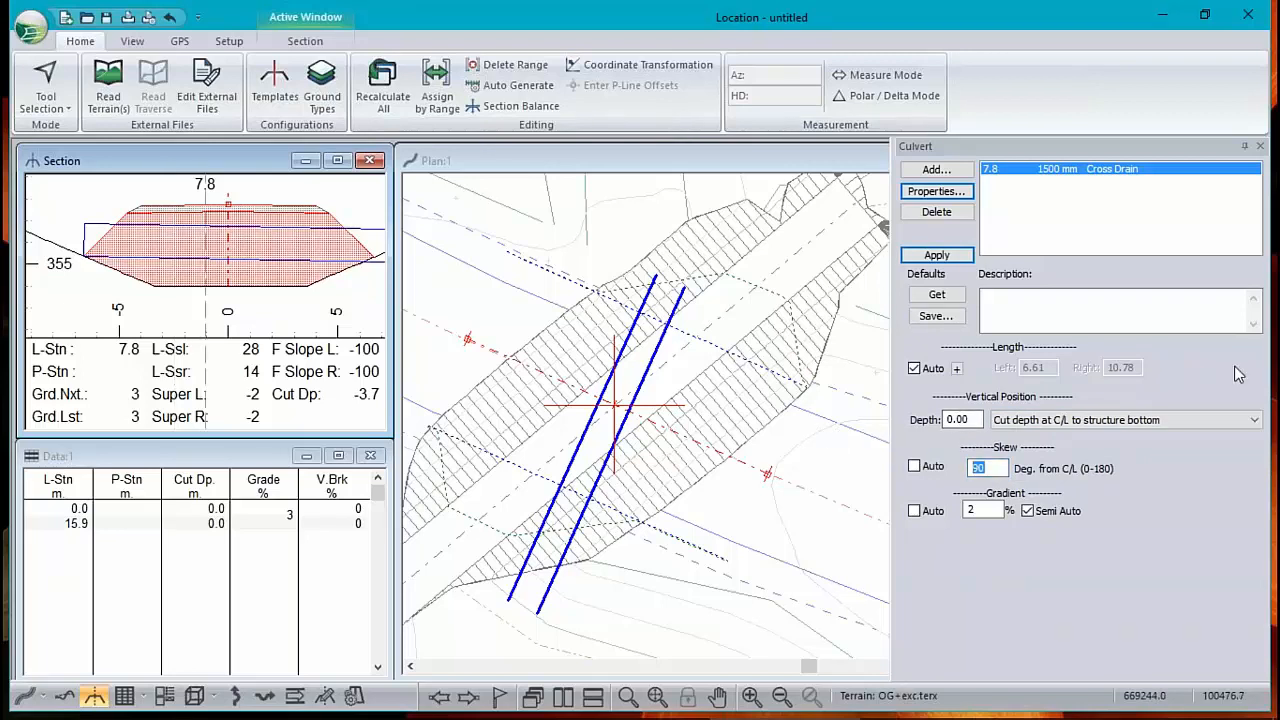
type("113")
left_click(937, 255)
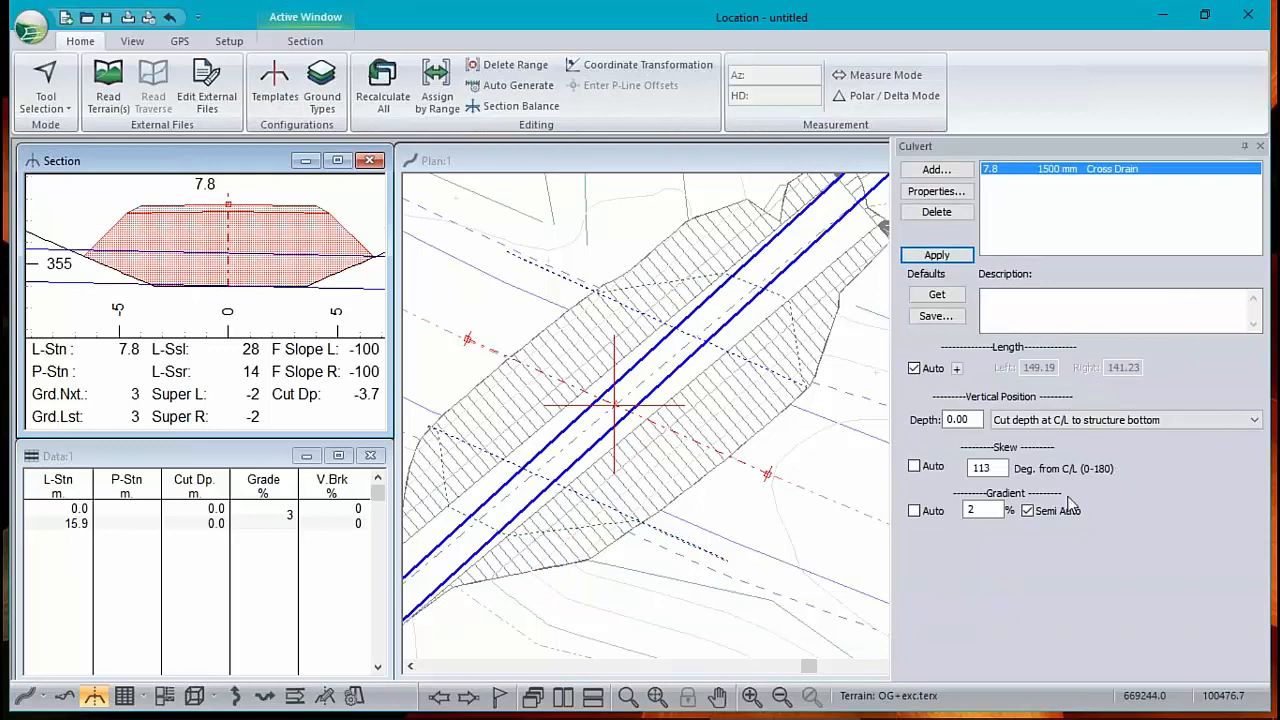
Turn off the culvert's automatic length and apply a length of 8 m on both the left and right sides
left_click(913, 368)
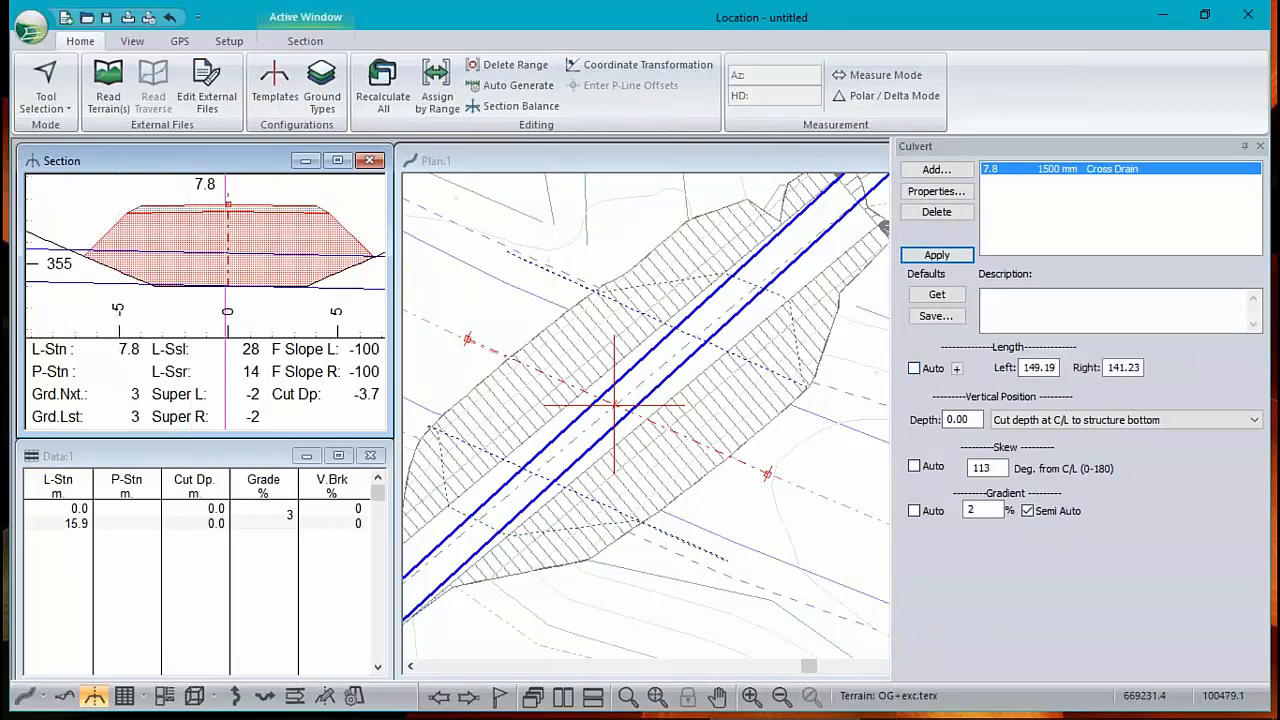
mouse_move(733, 258)
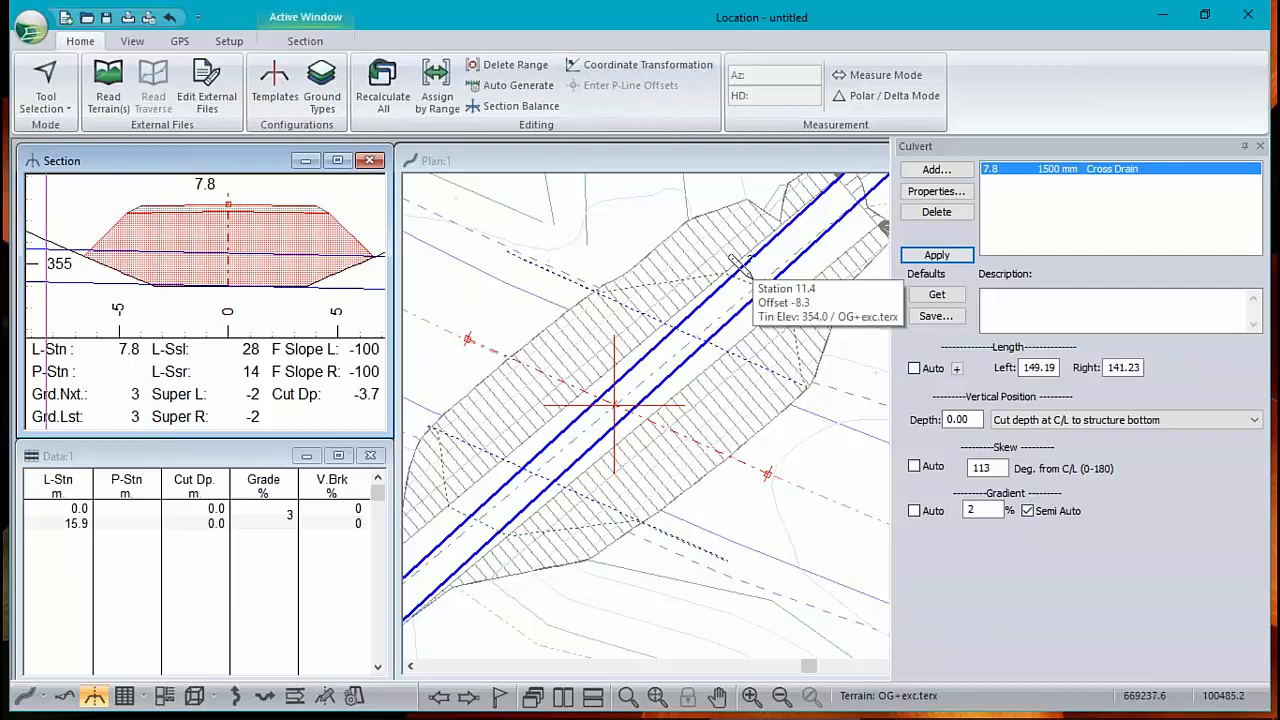
double_click(1038, 367)
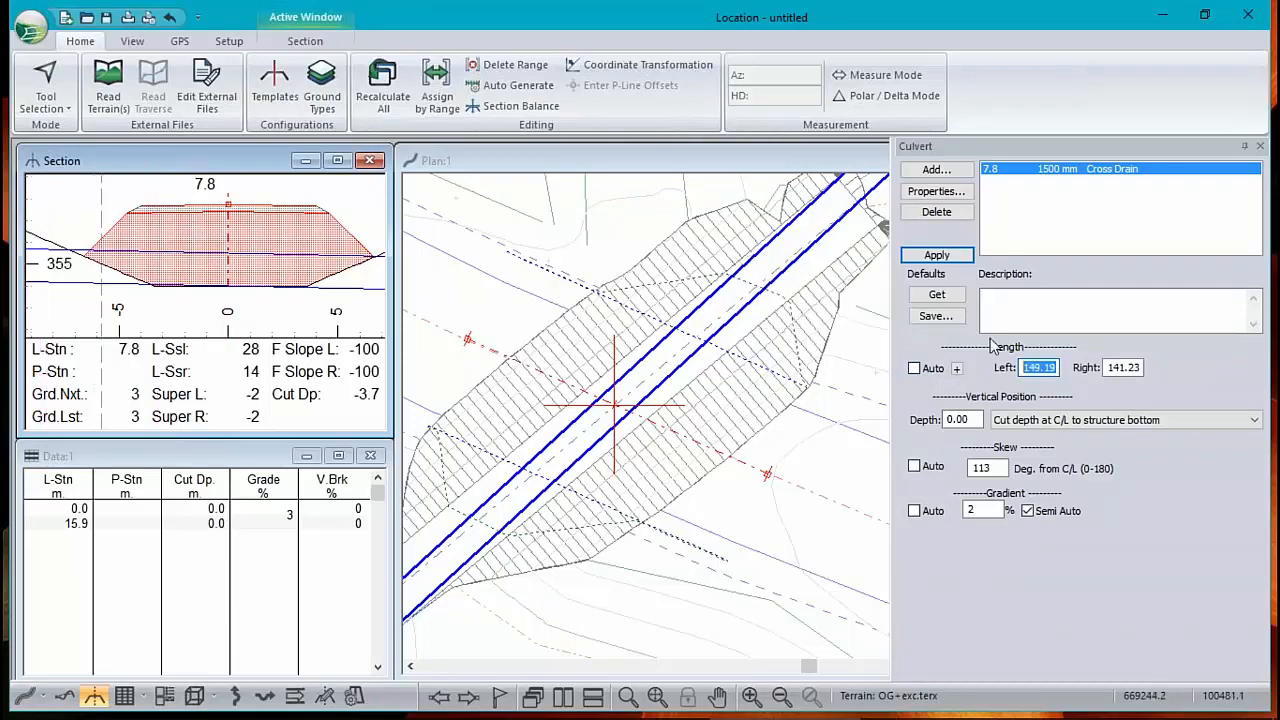
type("8")
key("Tab")
type("8")
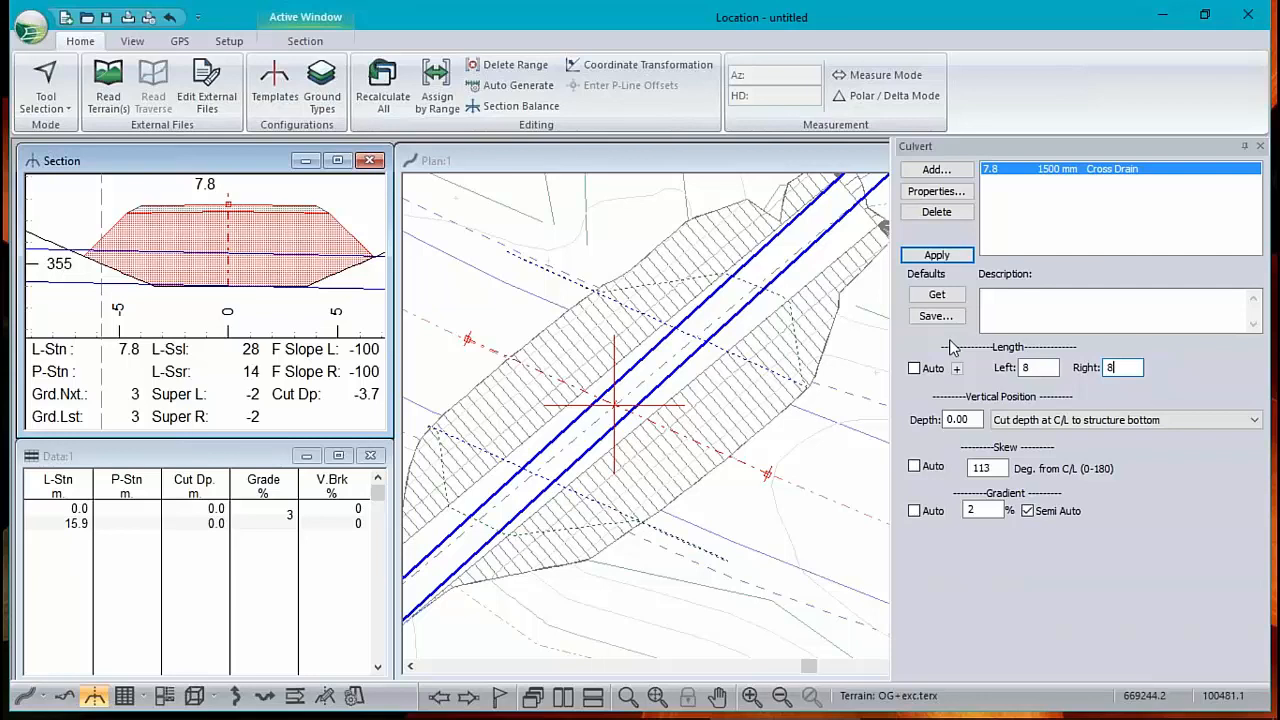
left_click(958, 259)
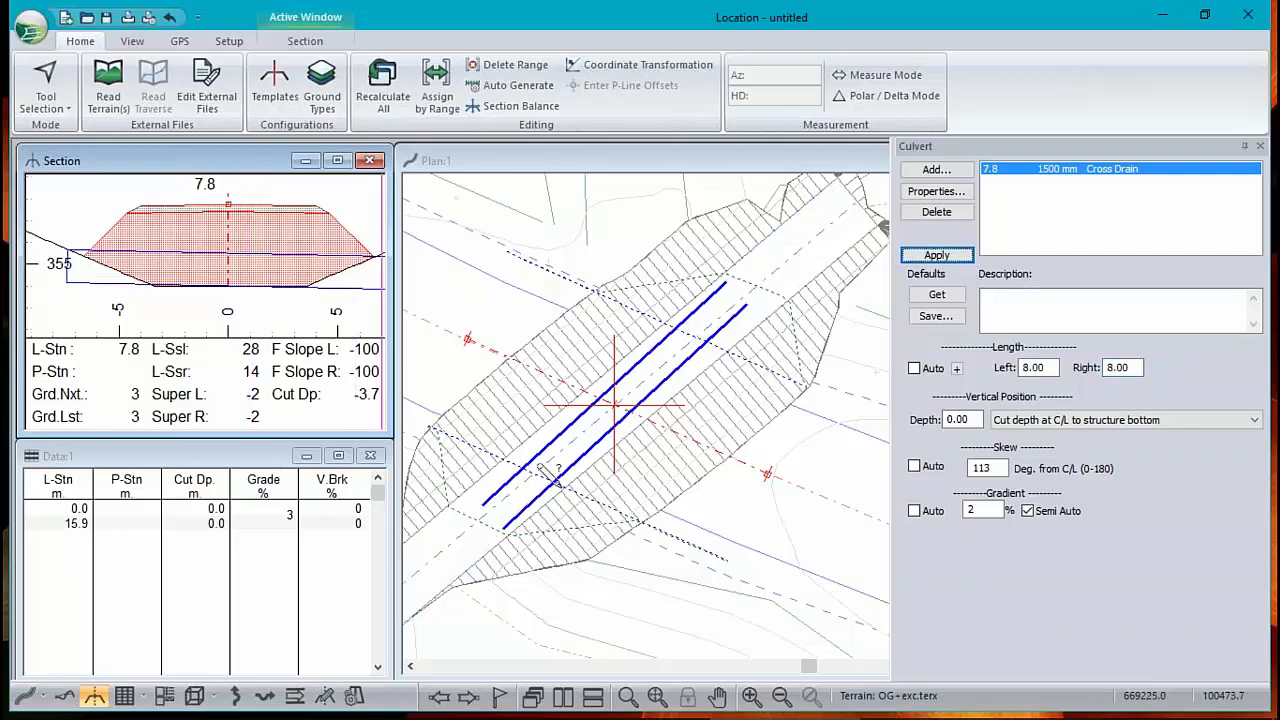
Set the culvert's left and right lengths to 9 m each and apply the change
left_click_drag(1048, 367, 898, 333)
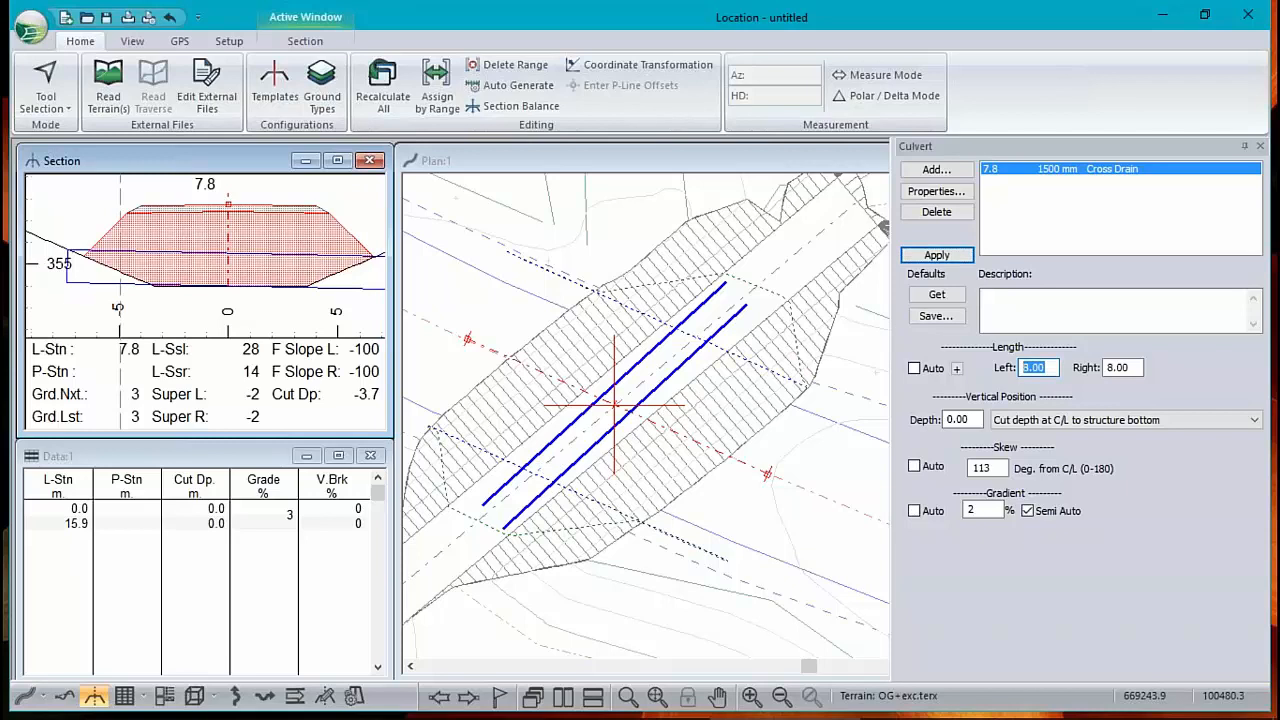
type("9")
key("Tab")
type("9")
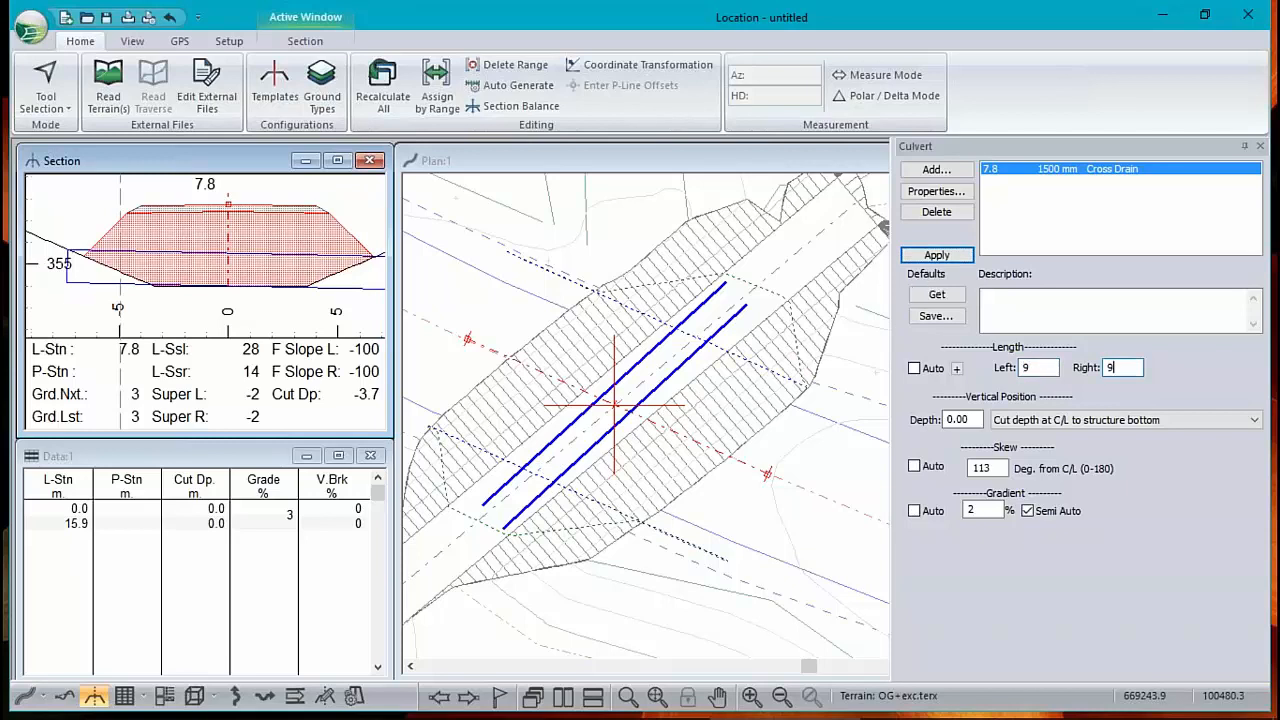
key("Return")
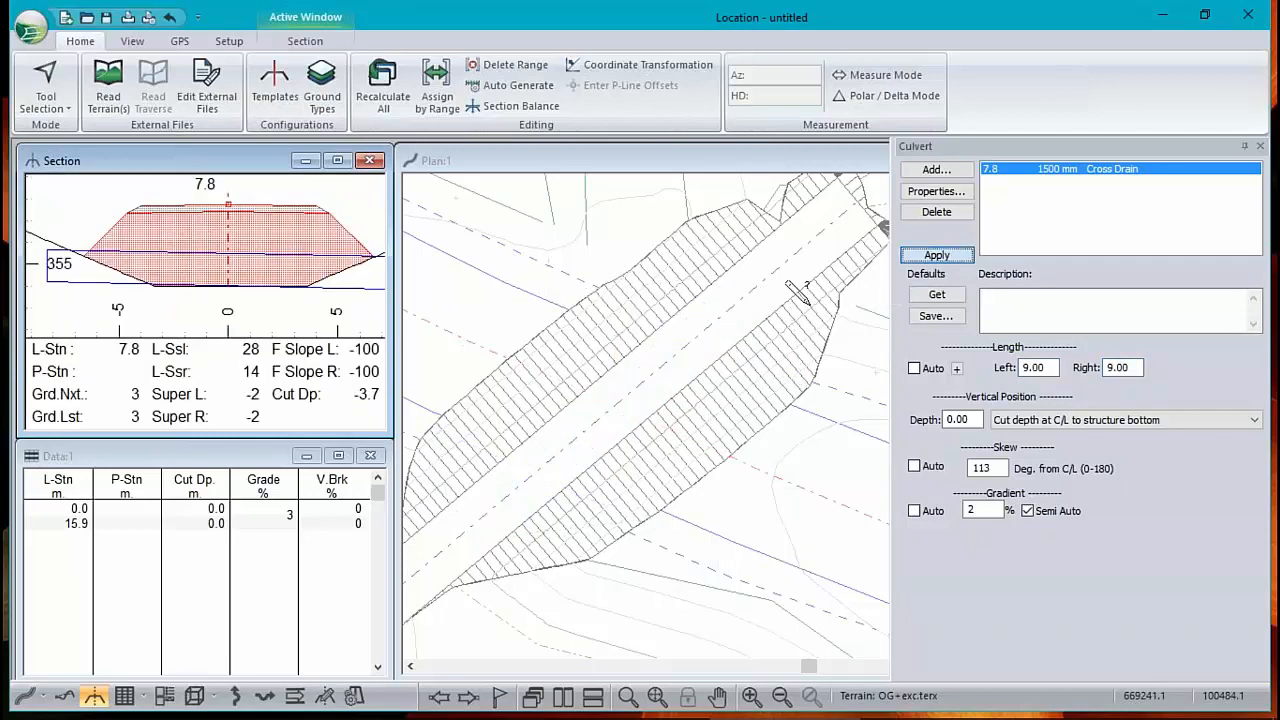
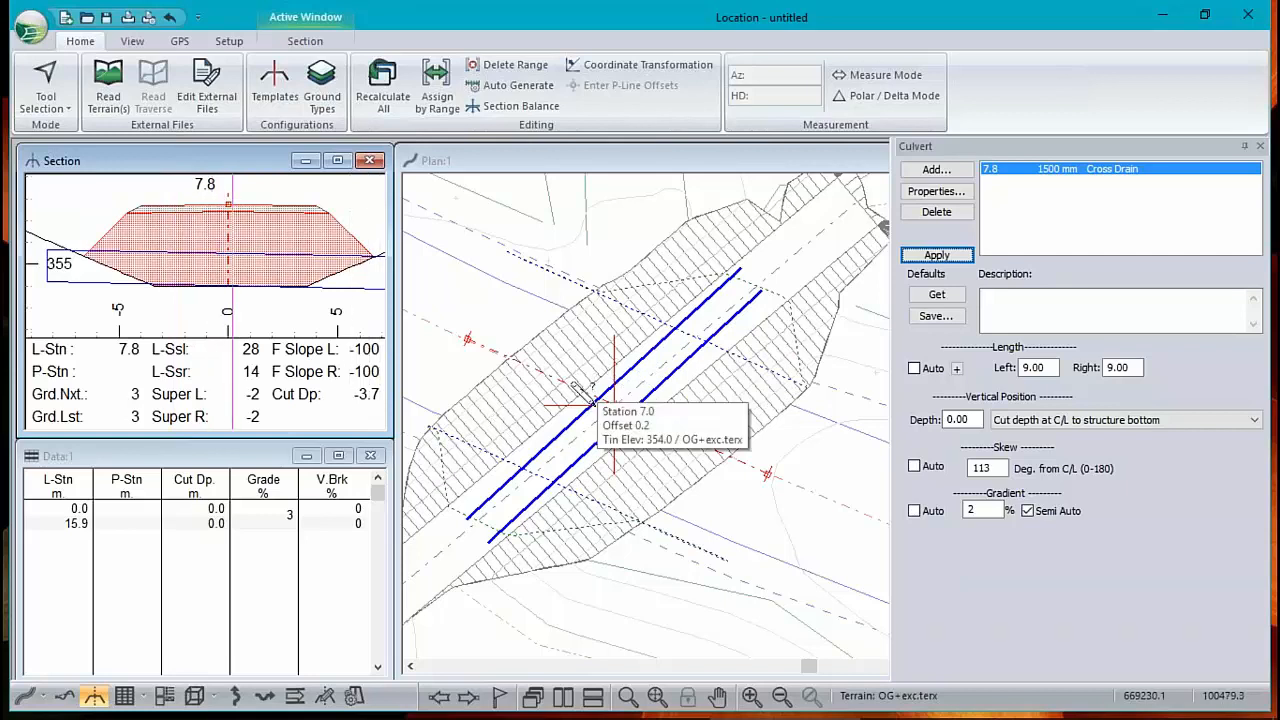
left_click(160, 459)
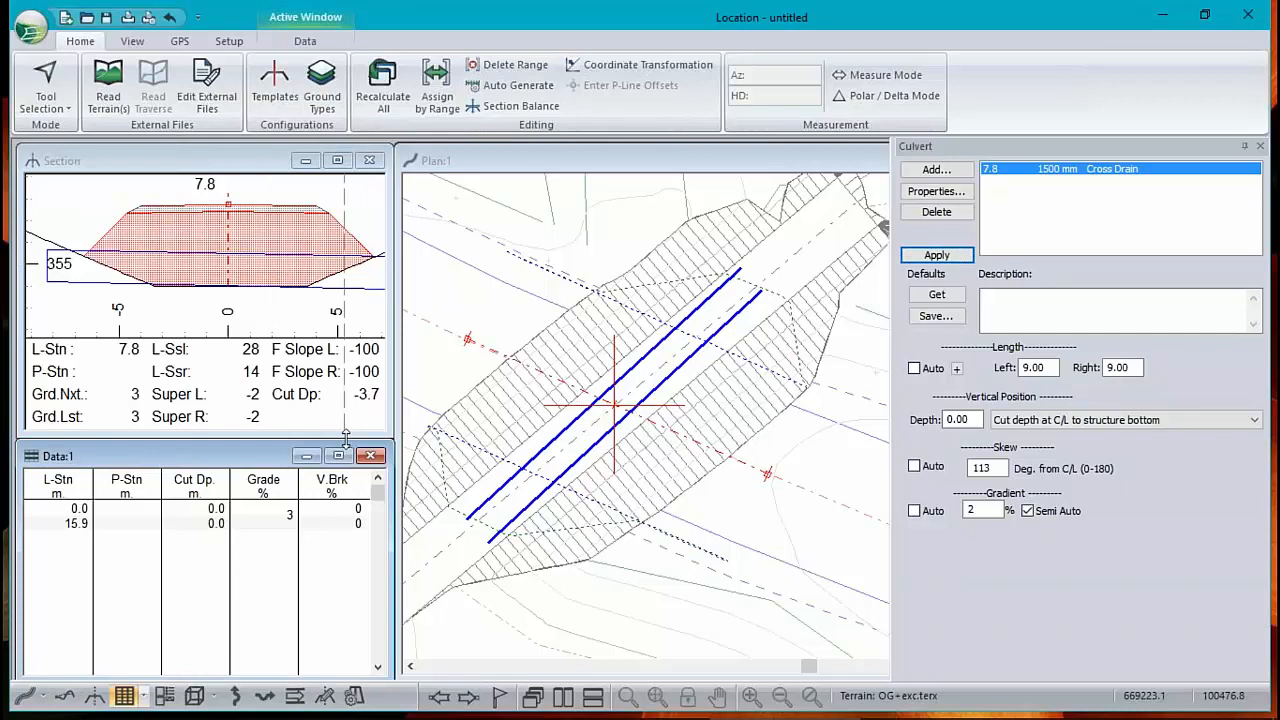
left_click(64, 695)
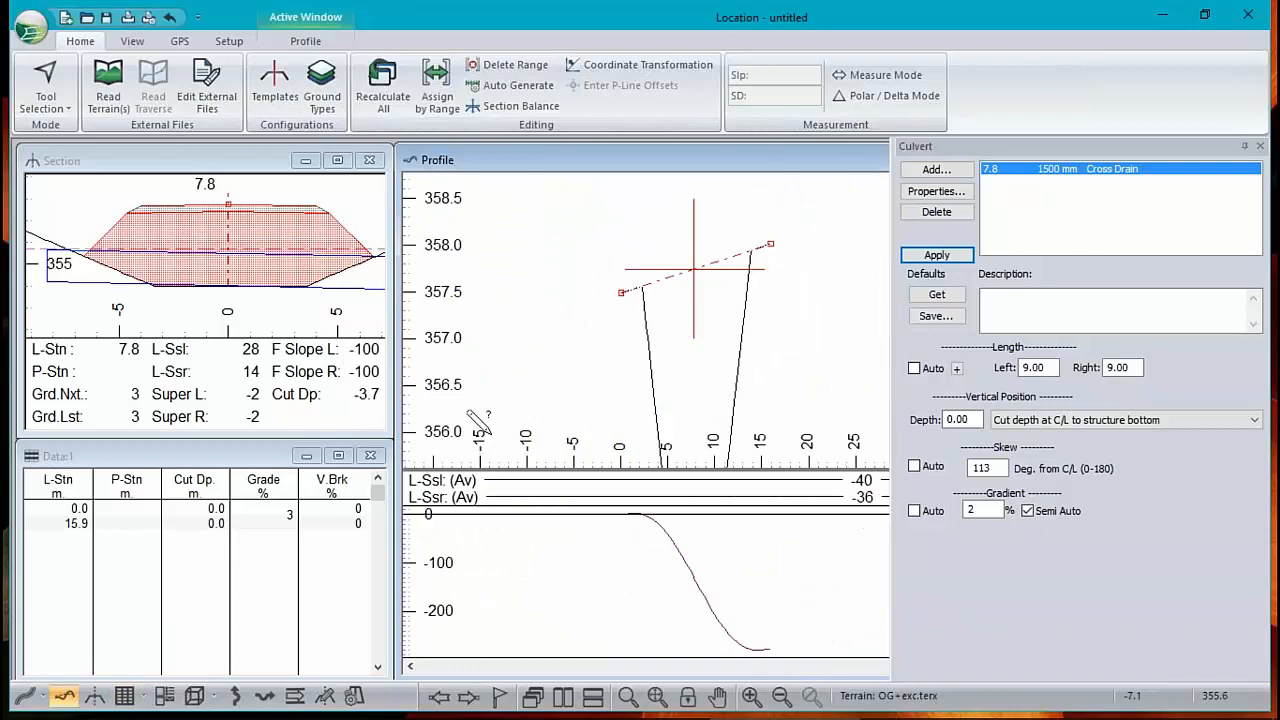
left_click(30, 28)
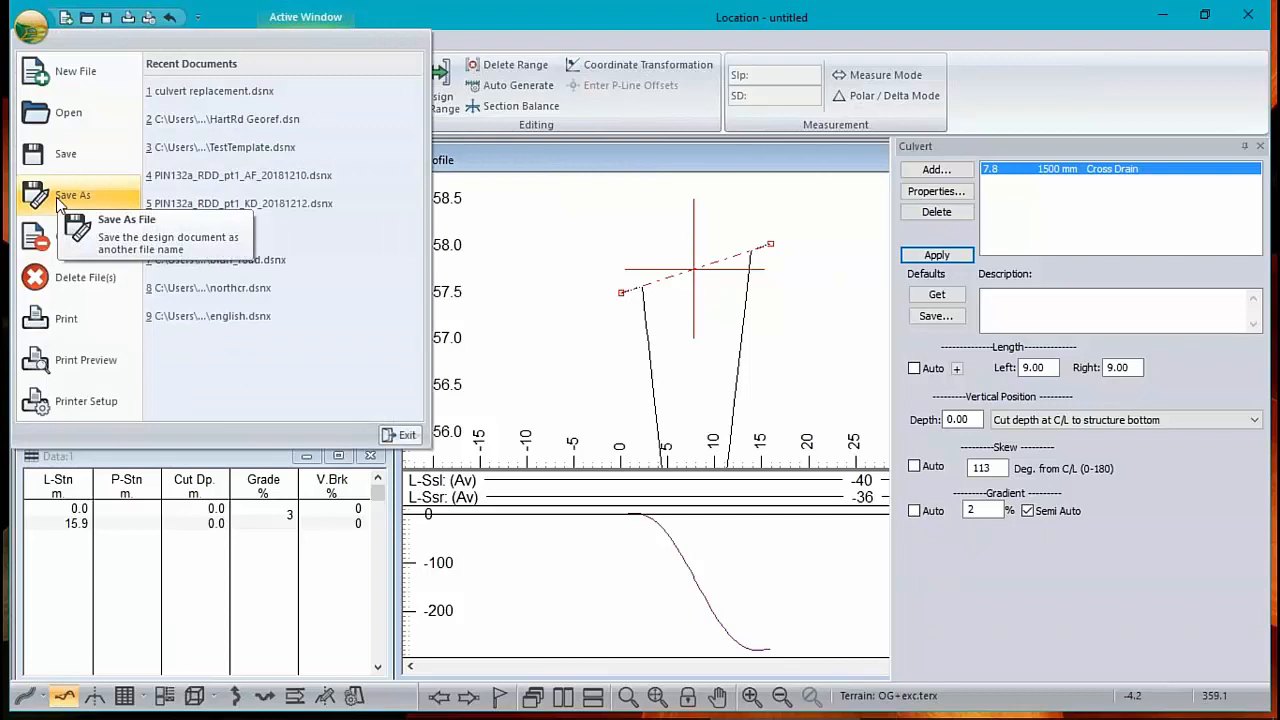
left_click(56, 197)
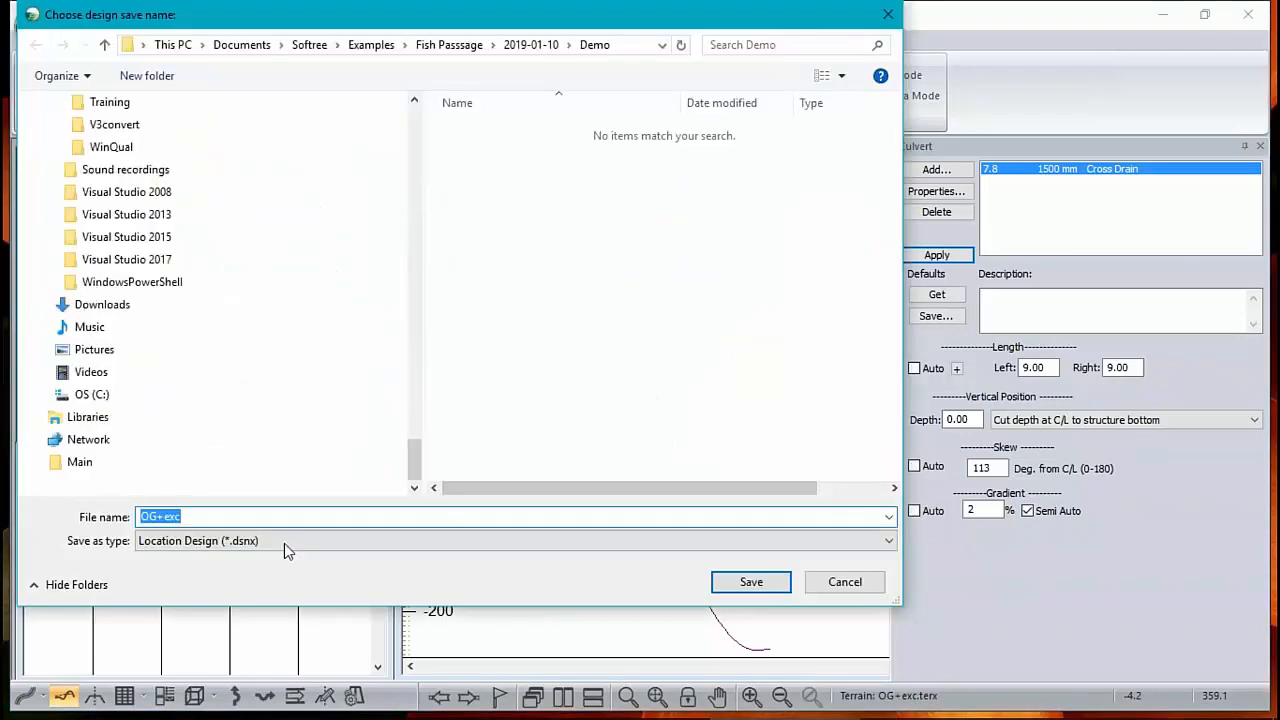
left_click(284, 541)
left_click(220, 586)
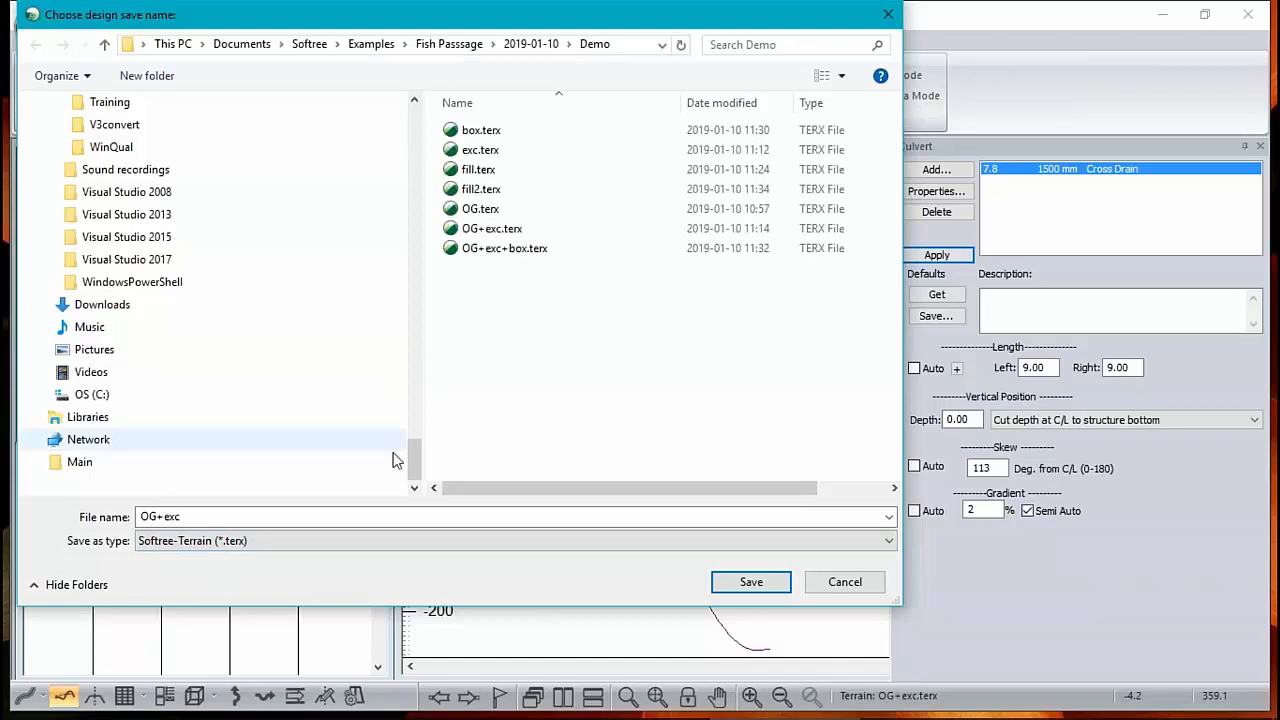
left_click_drag(200, 517, 5, 510)
type("culvert")
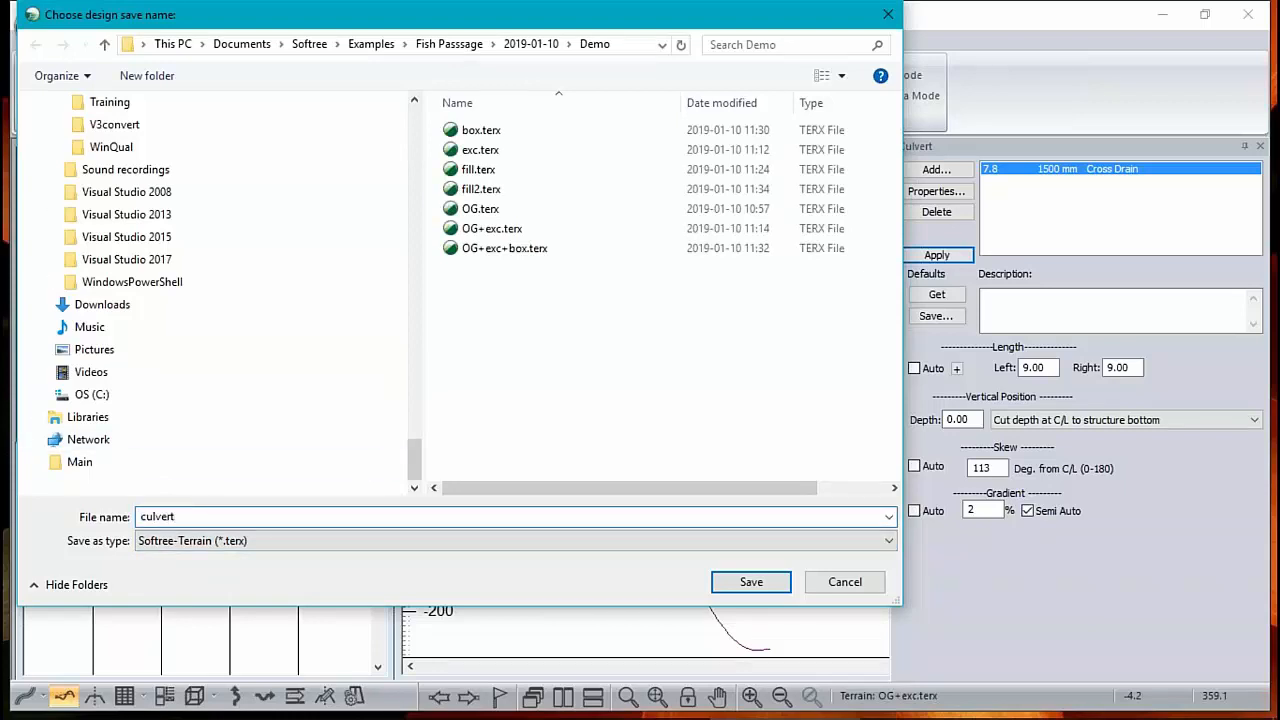
left_click(752, 592)
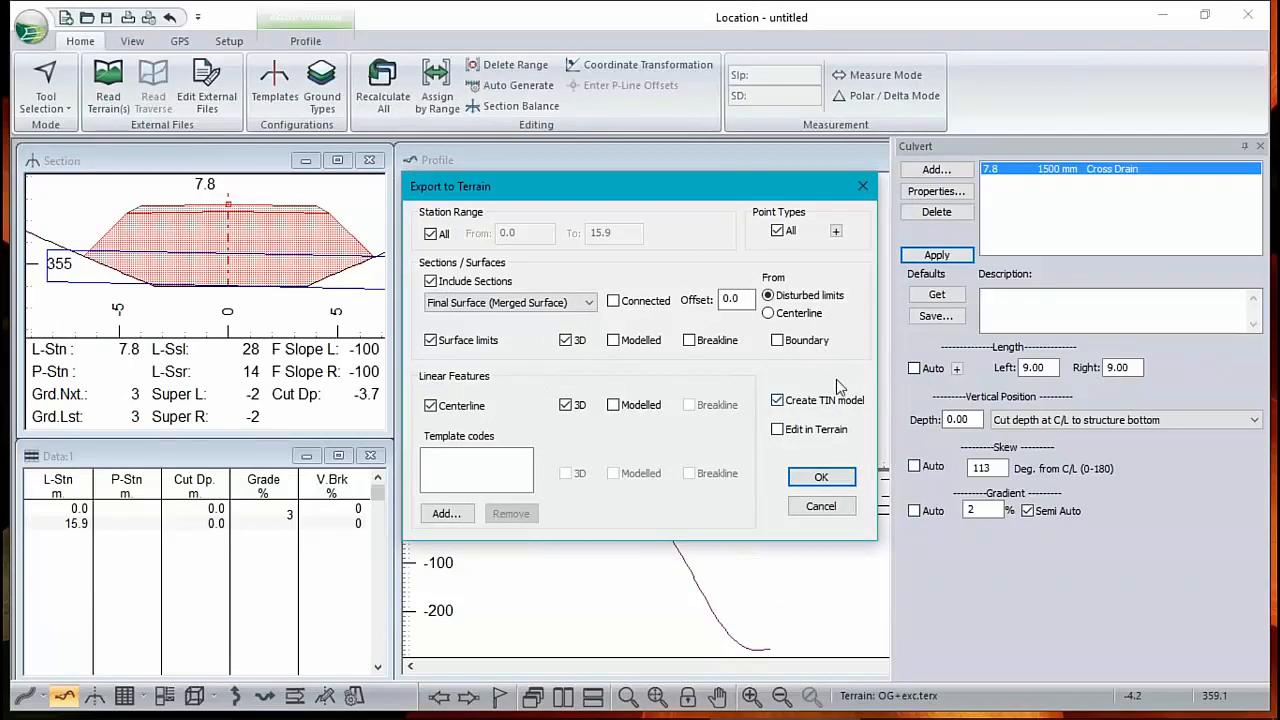
left_click(820, 507)
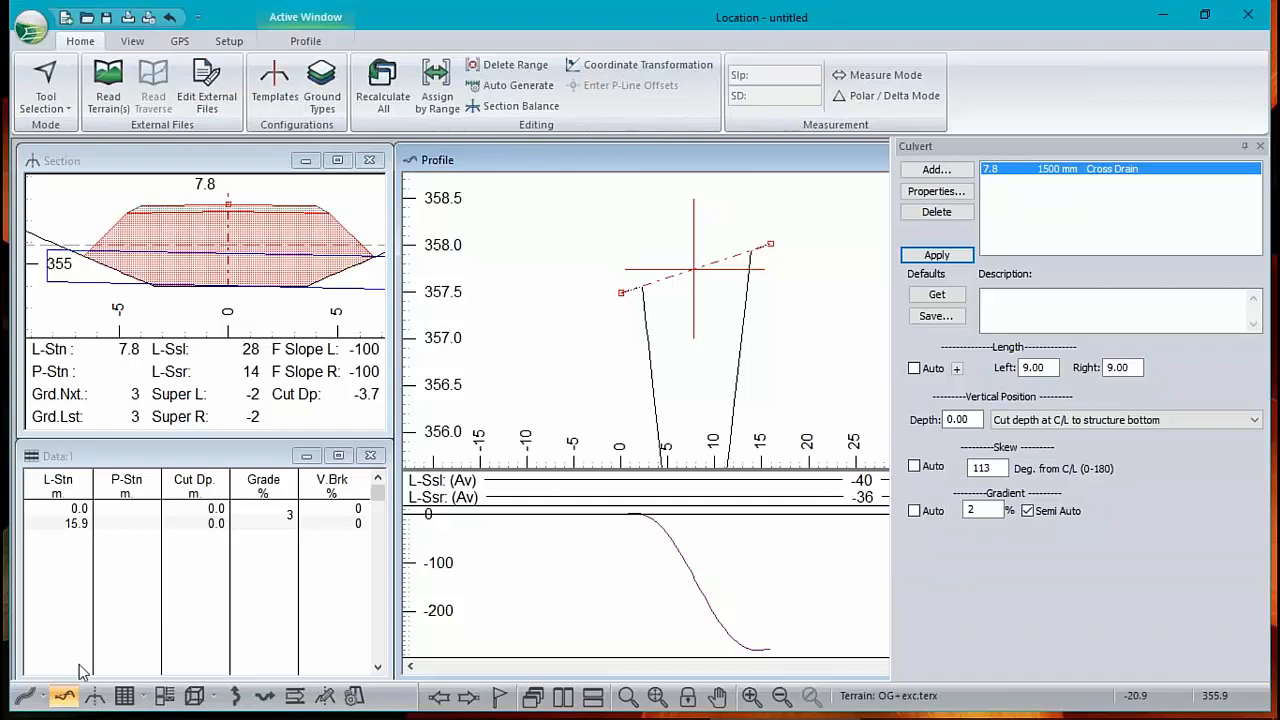
Return to the plan view and examine how the culvert lies along the excavation in plan and cross-section
left_click(24, 695)
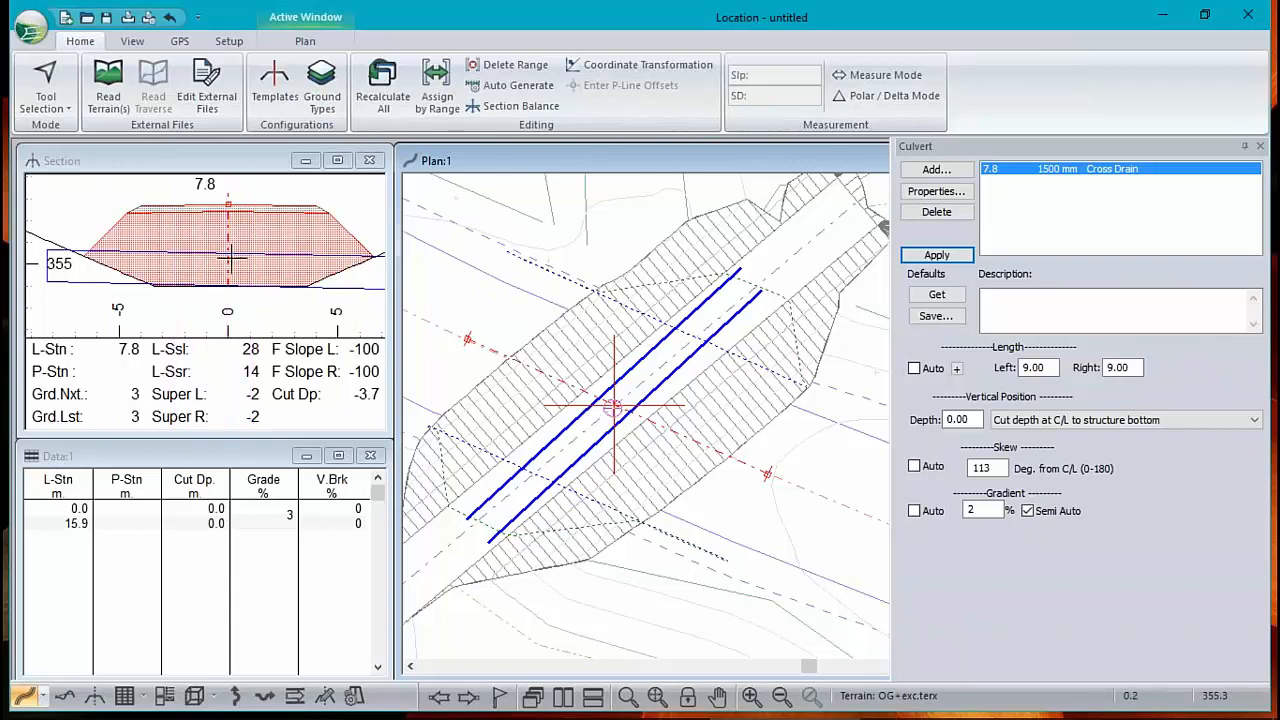
mouse_move(228, 258)
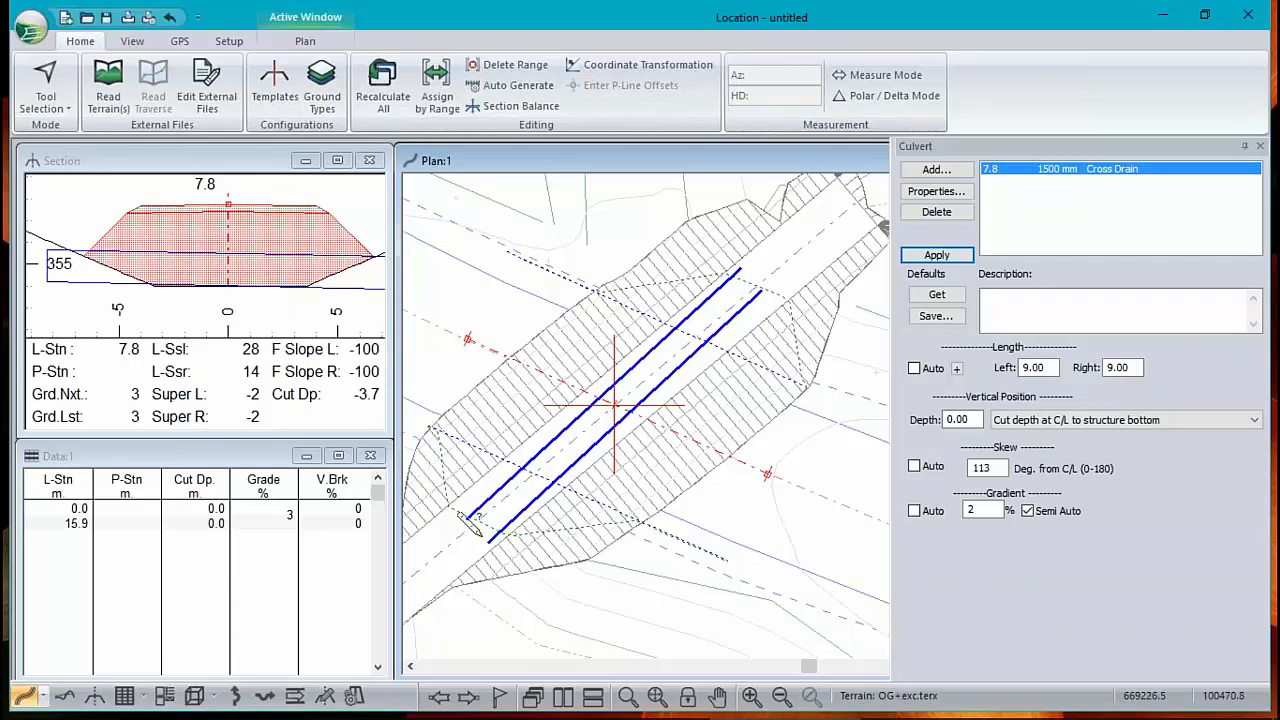
mouse_move(205, 278)
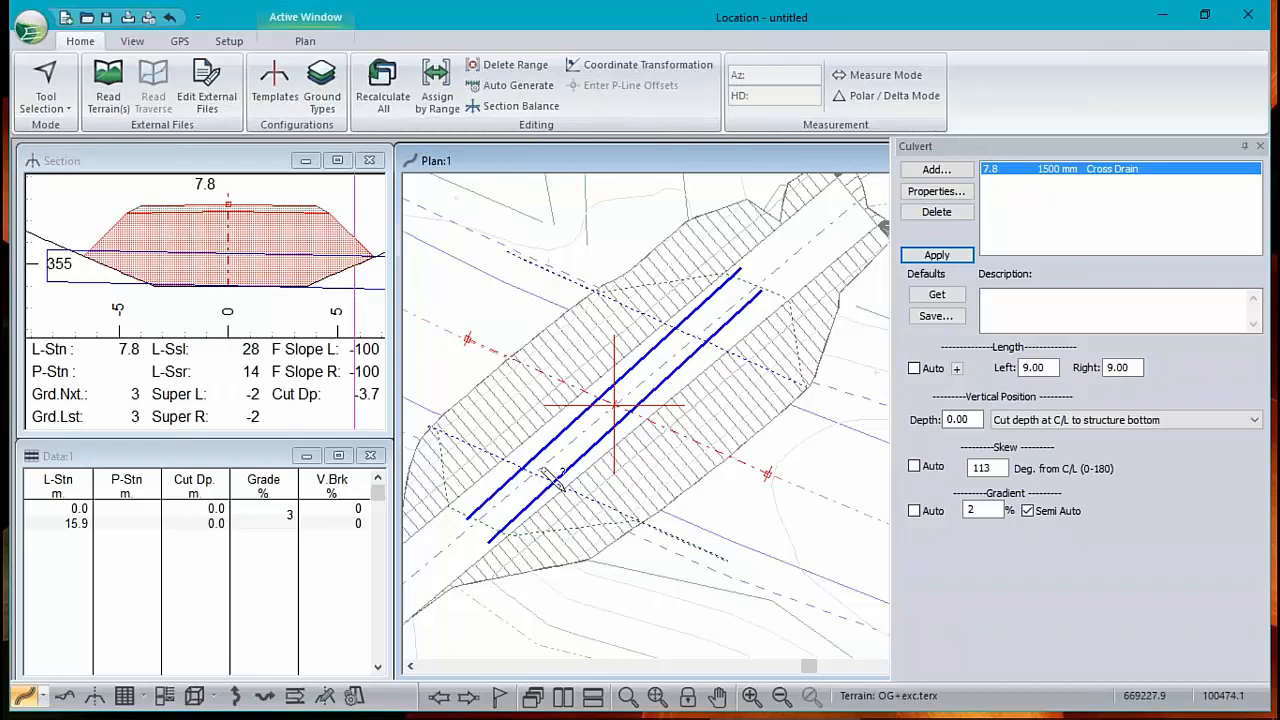
mouse_move(424, 505)
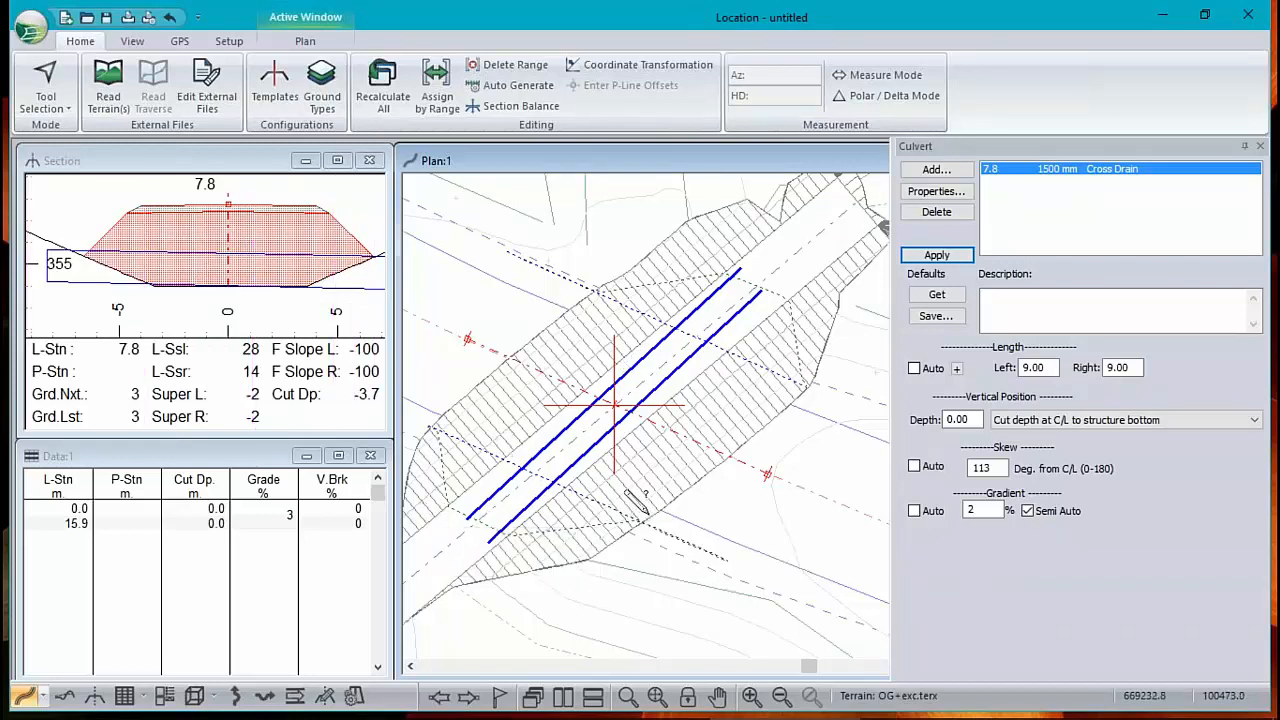
mouse_move(609, 413)
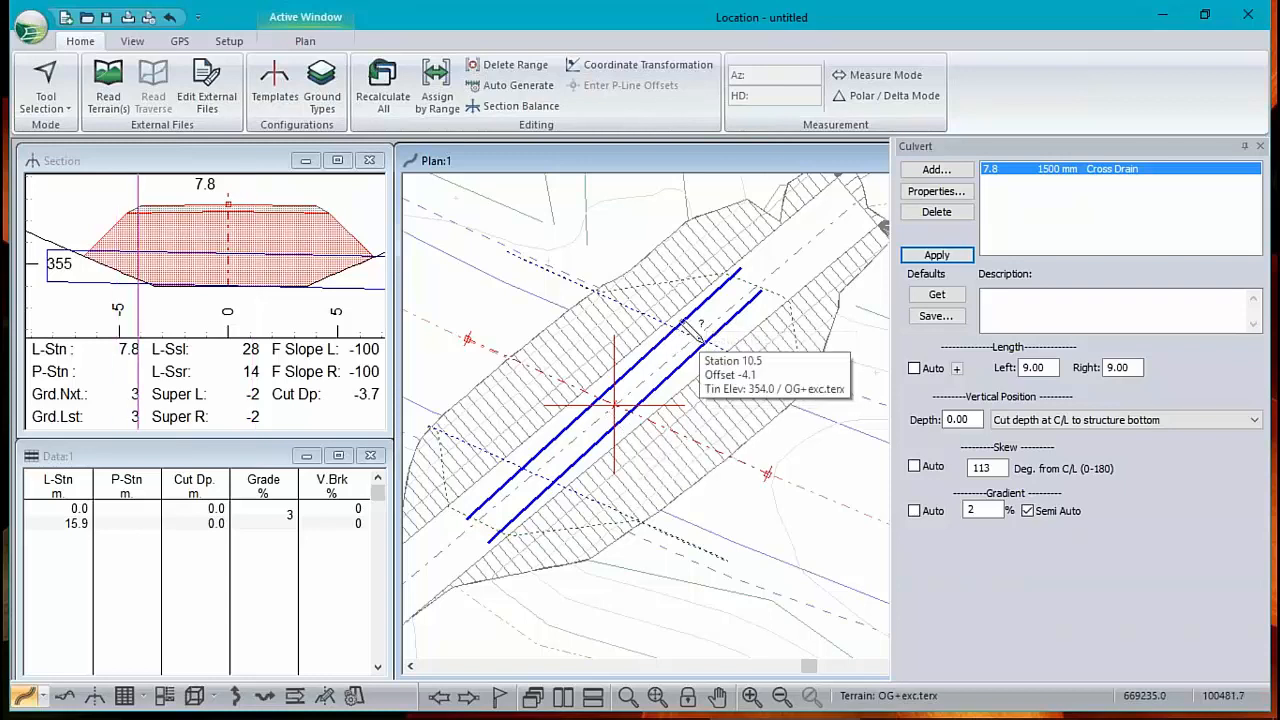
mouse_move(609, 706)
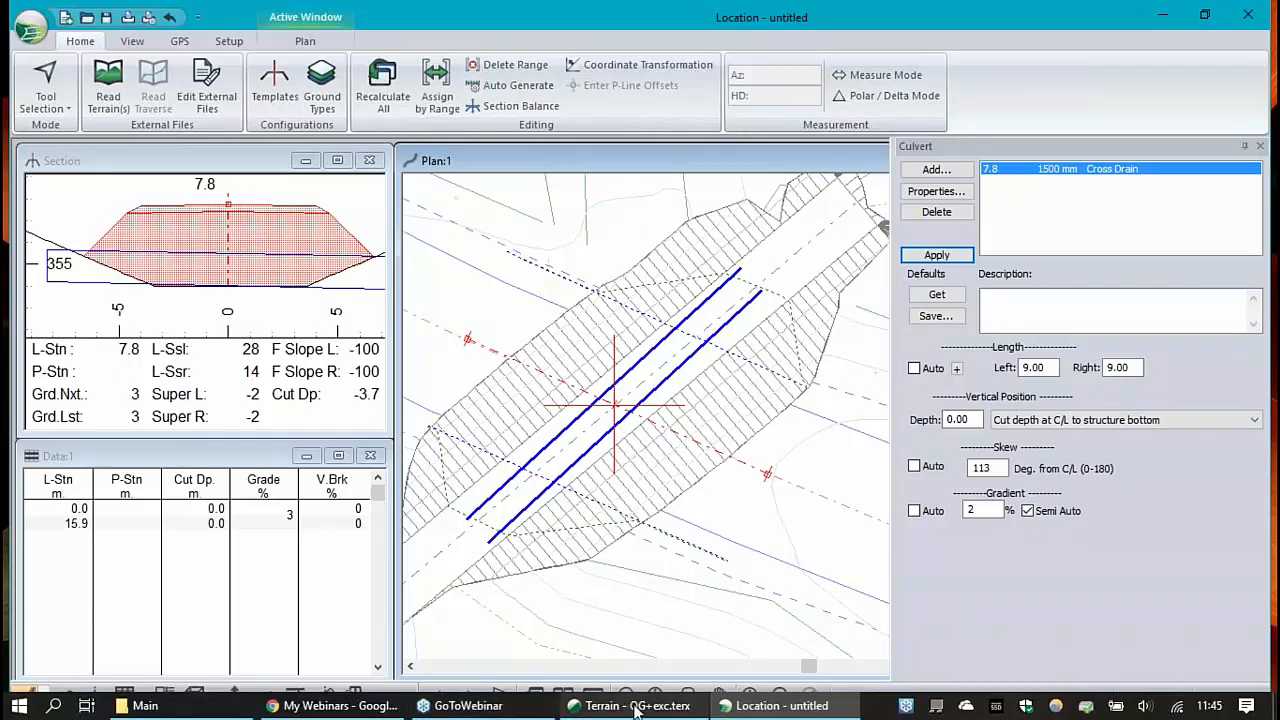
Switch to the Terrain module and open culvert replacement.terx from the 2019-01-10 Webinar folder, saving the changes to the current terrain
left_click(636, 706)
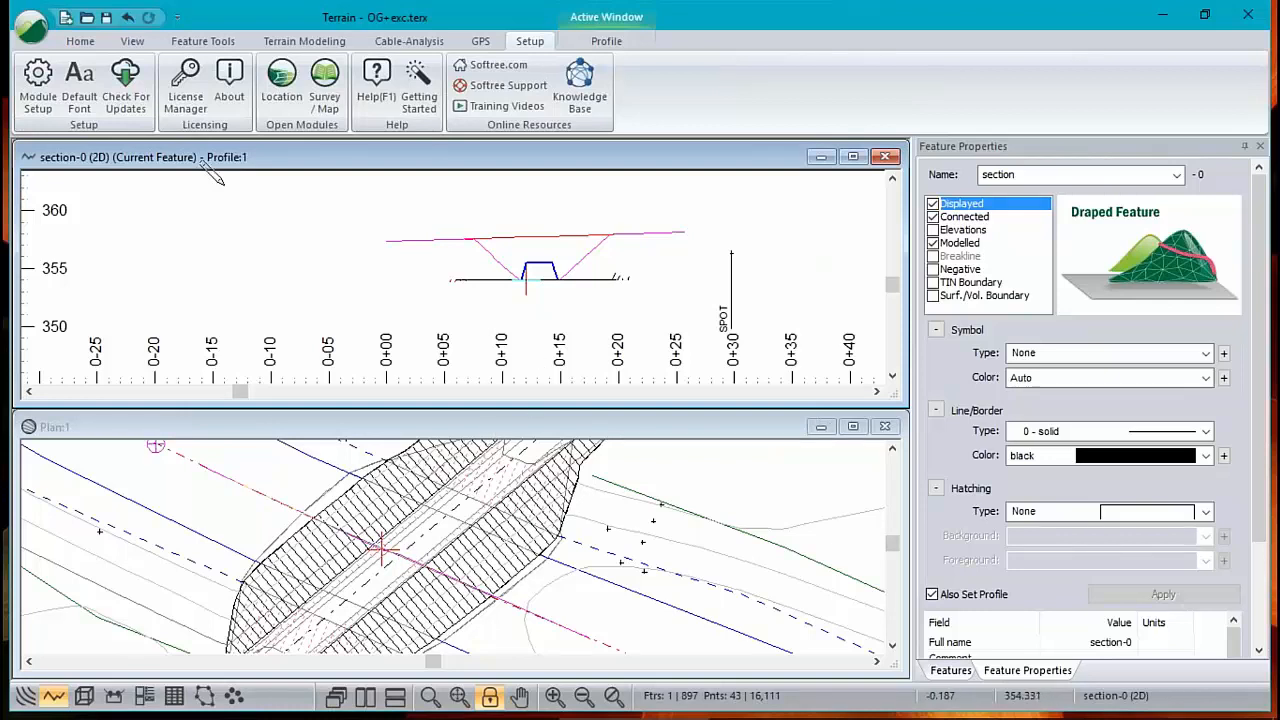
left_click(32, 28)
left_click(419, 248)
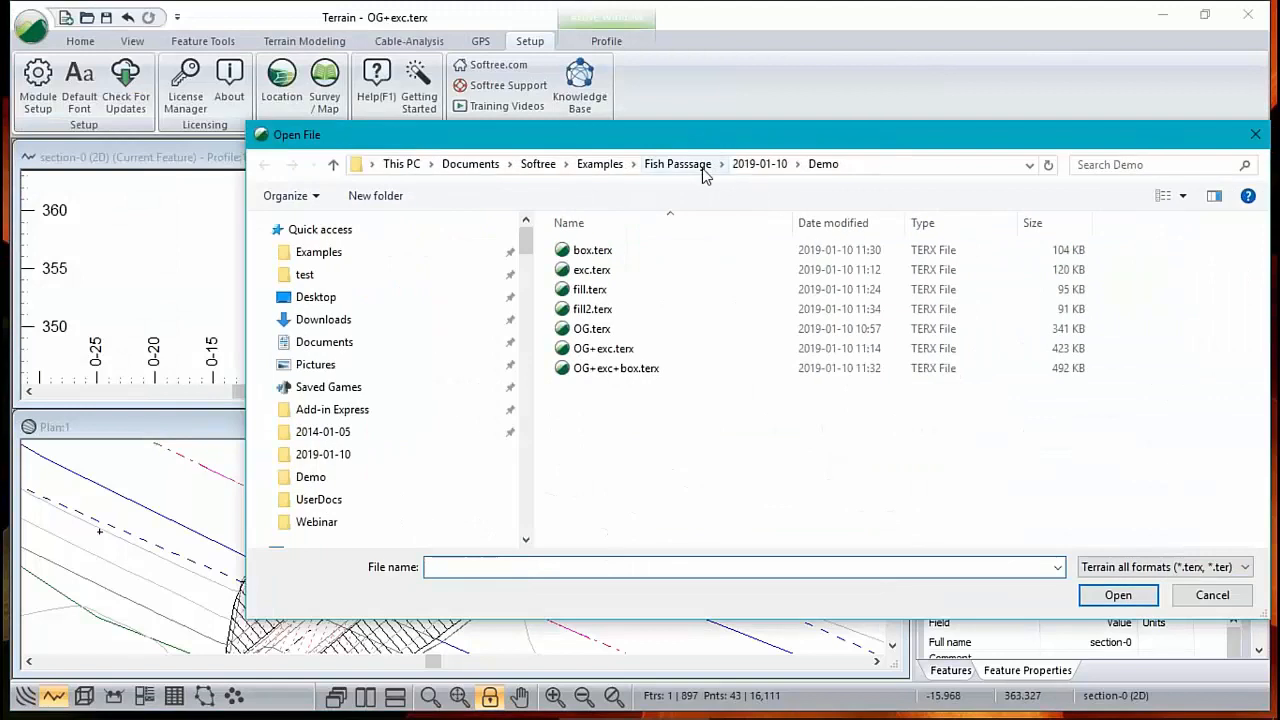
left_click(759, 164)
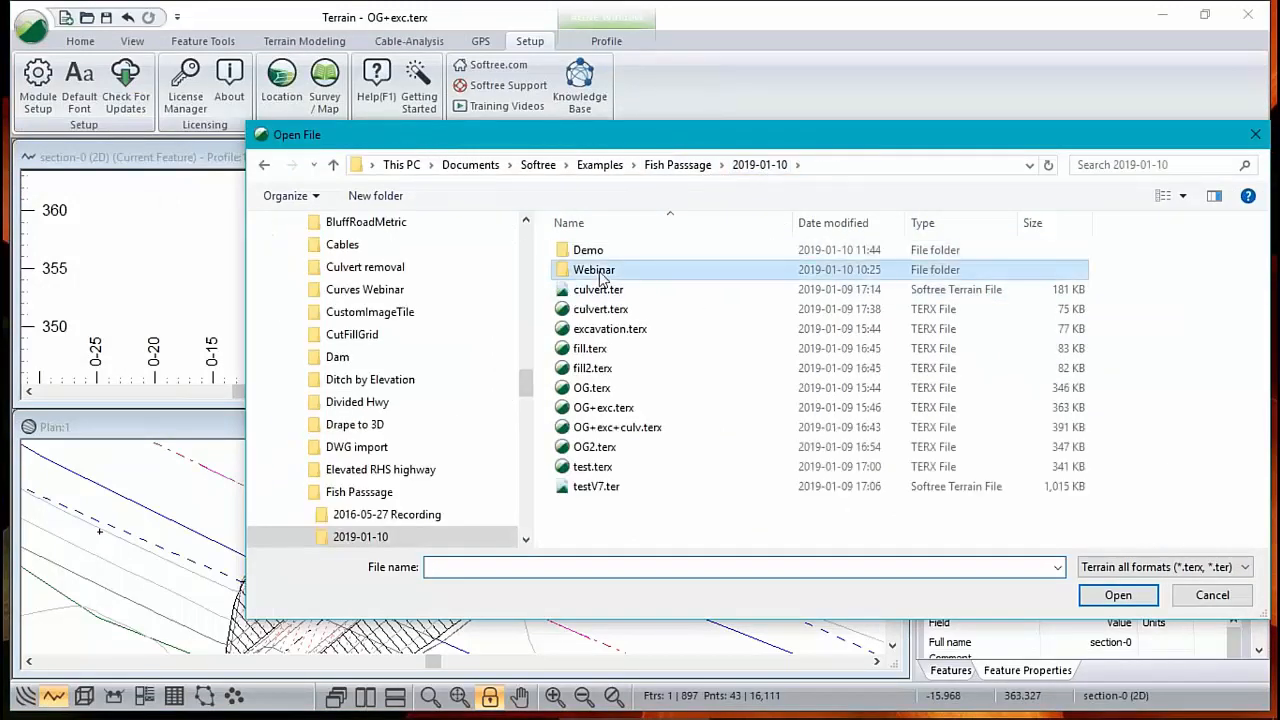
double_click(605, 270)
left_click(610, 270)
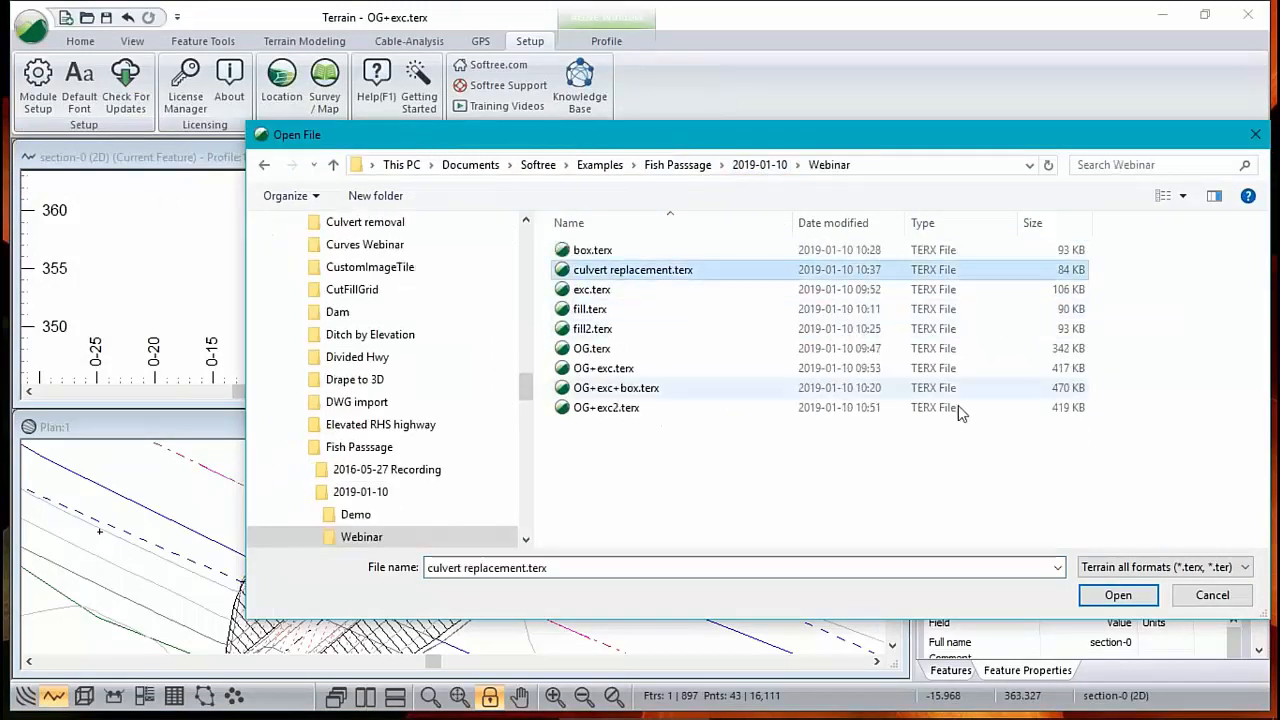
left_click(1118, 596)
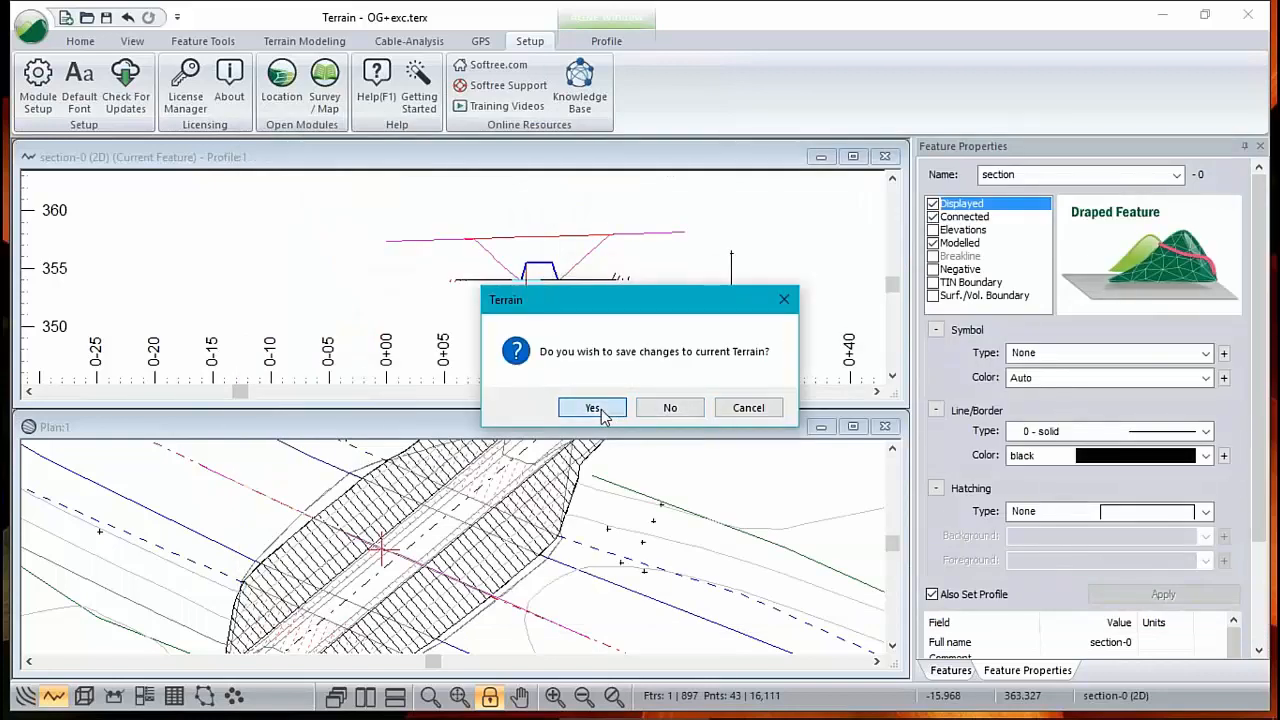
left_click(593, 408)
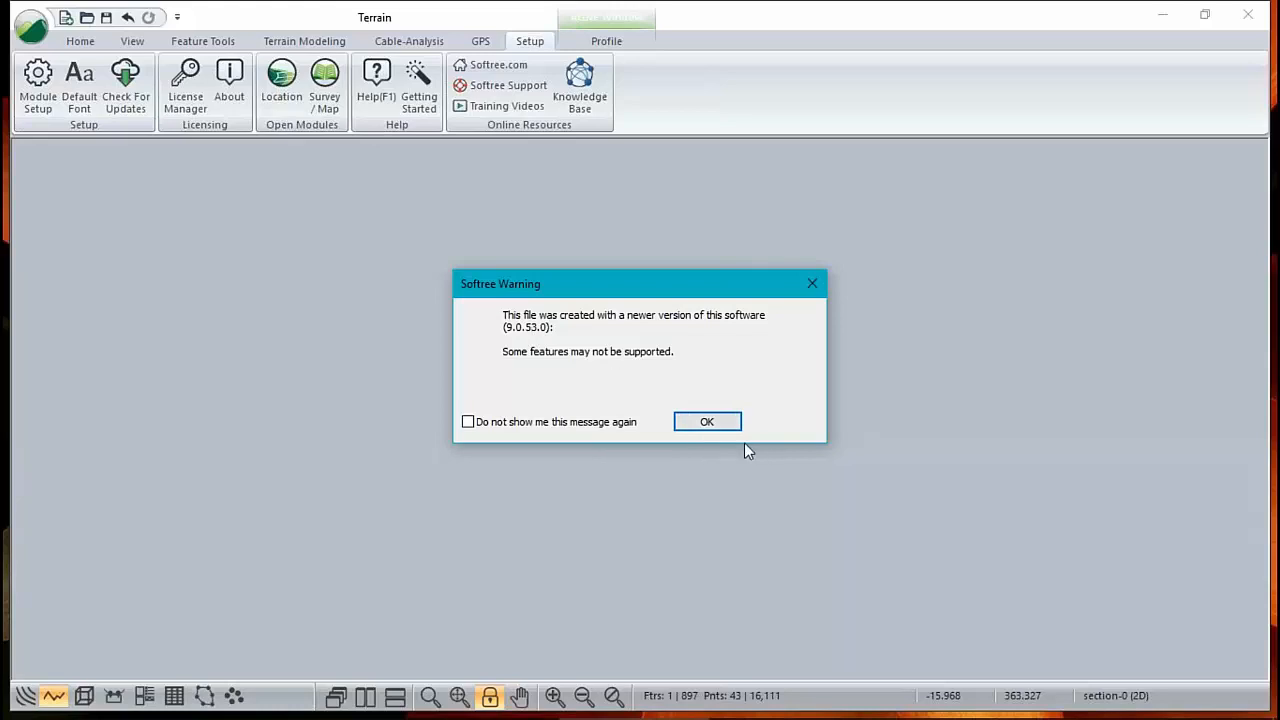
left_click(722, 428)
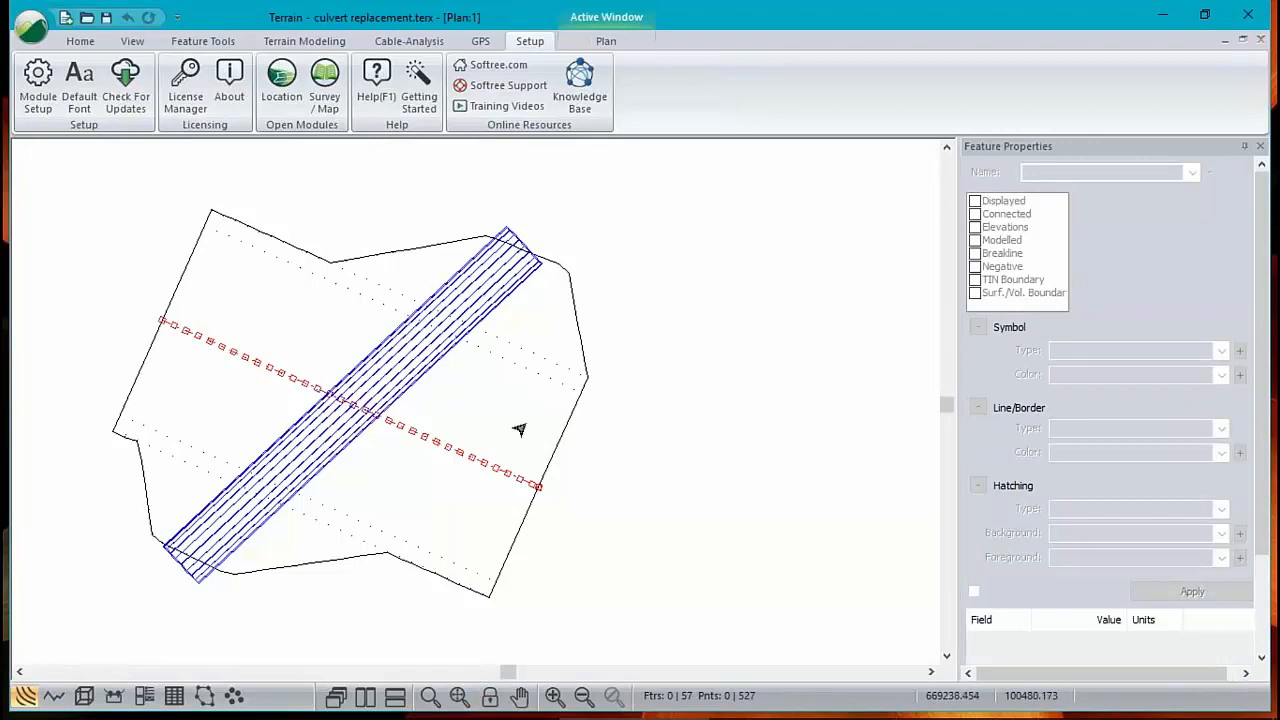
Show the culvert replacement in 3D and make its surface triangles translucent with an alpha channel value of 100
middle_click_drag(414, 437, 560, 420)
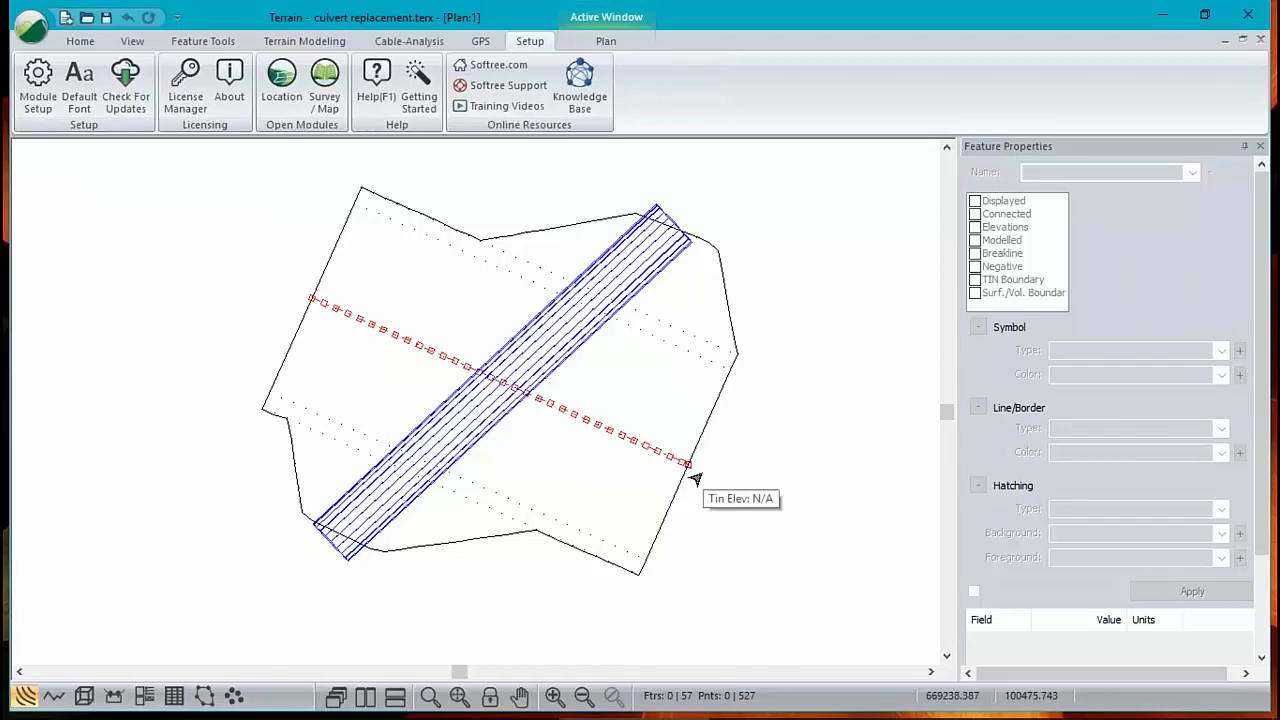
left_click(84, 699)
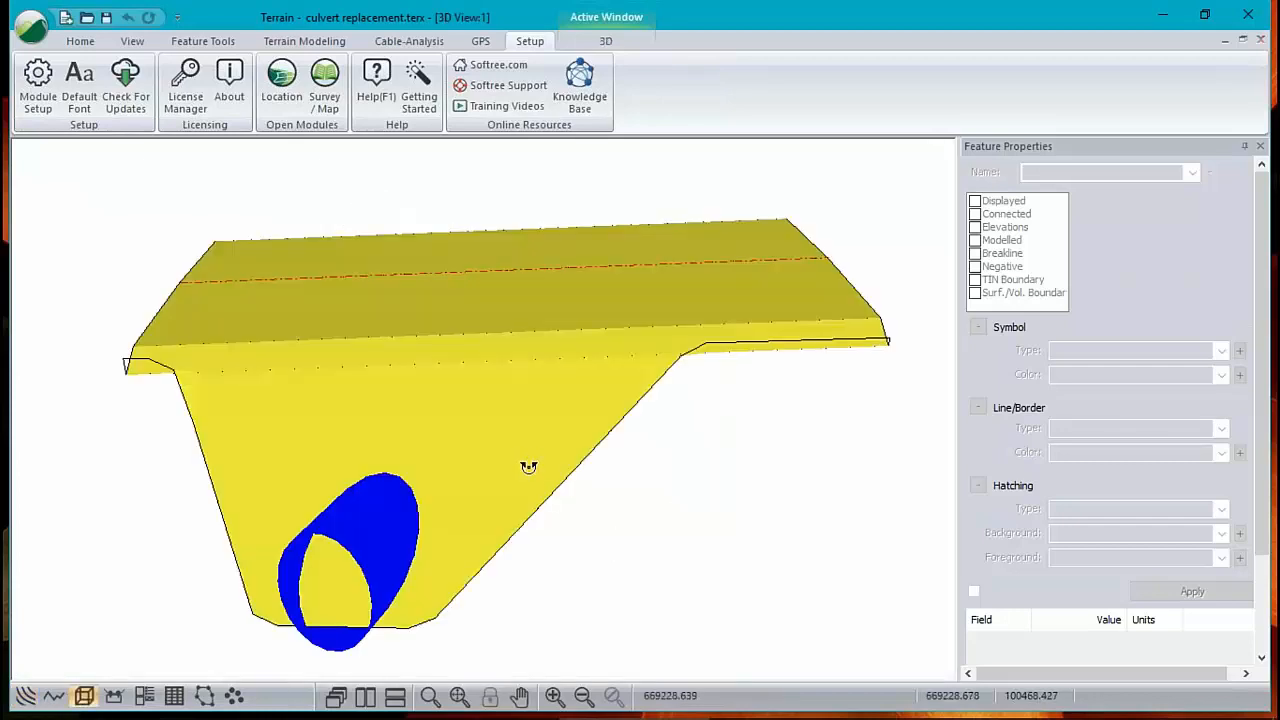
mouse_move(529, 466)
left_mouse_down()
mouse_move(510, 489)
mouse_move(477, 491)
mouse_move(497, 457)
mouse_move(528, 446)
left_mouse_up()
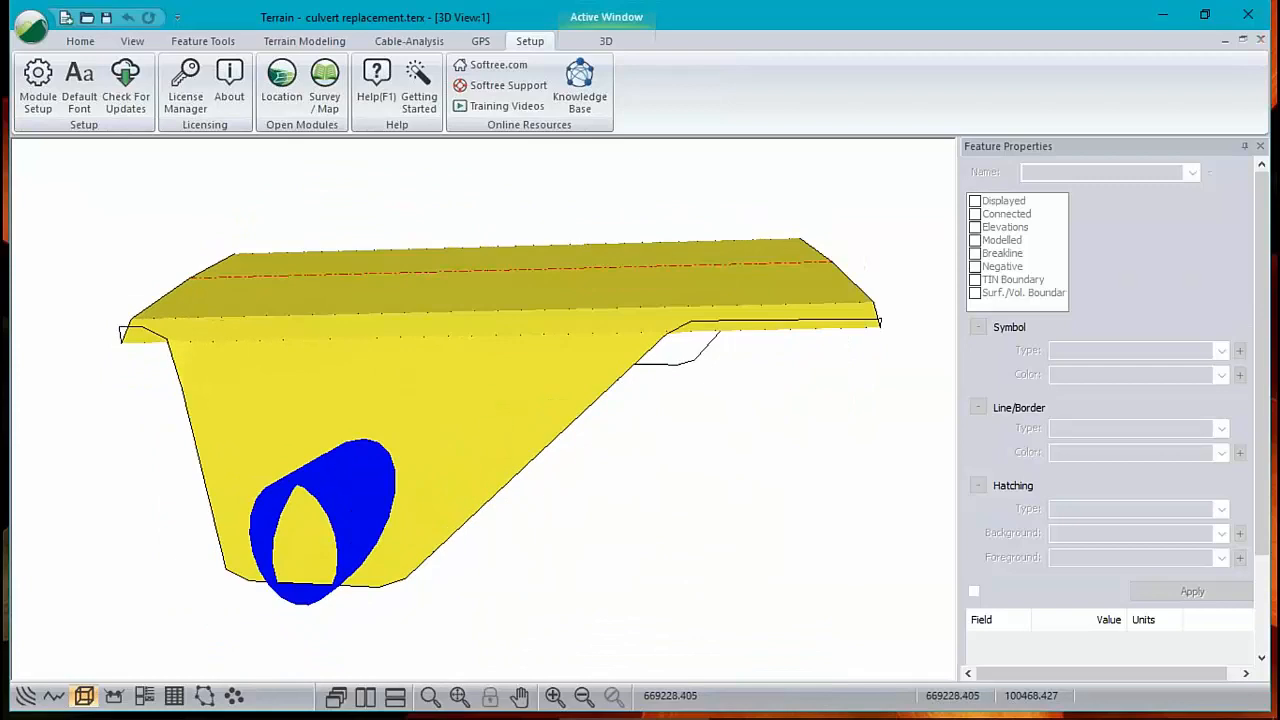
right_click(490, 391)
left_click(674, 496)
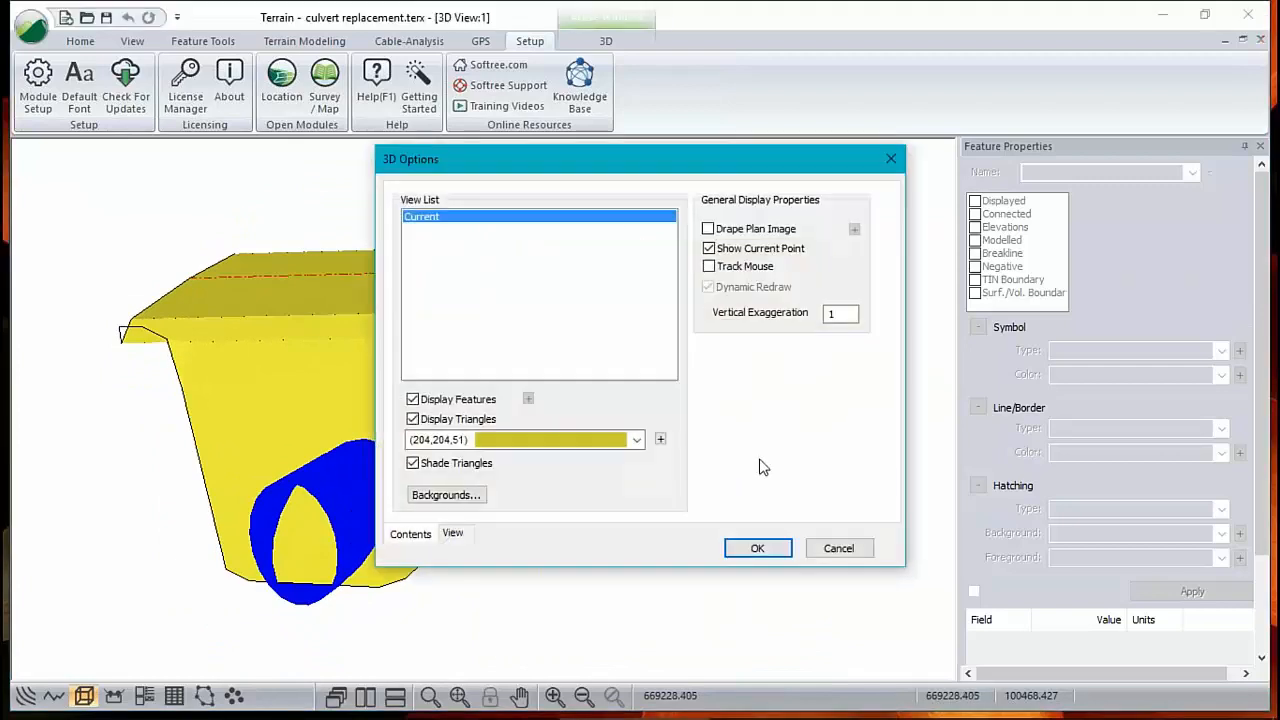
left_click(661, 440)
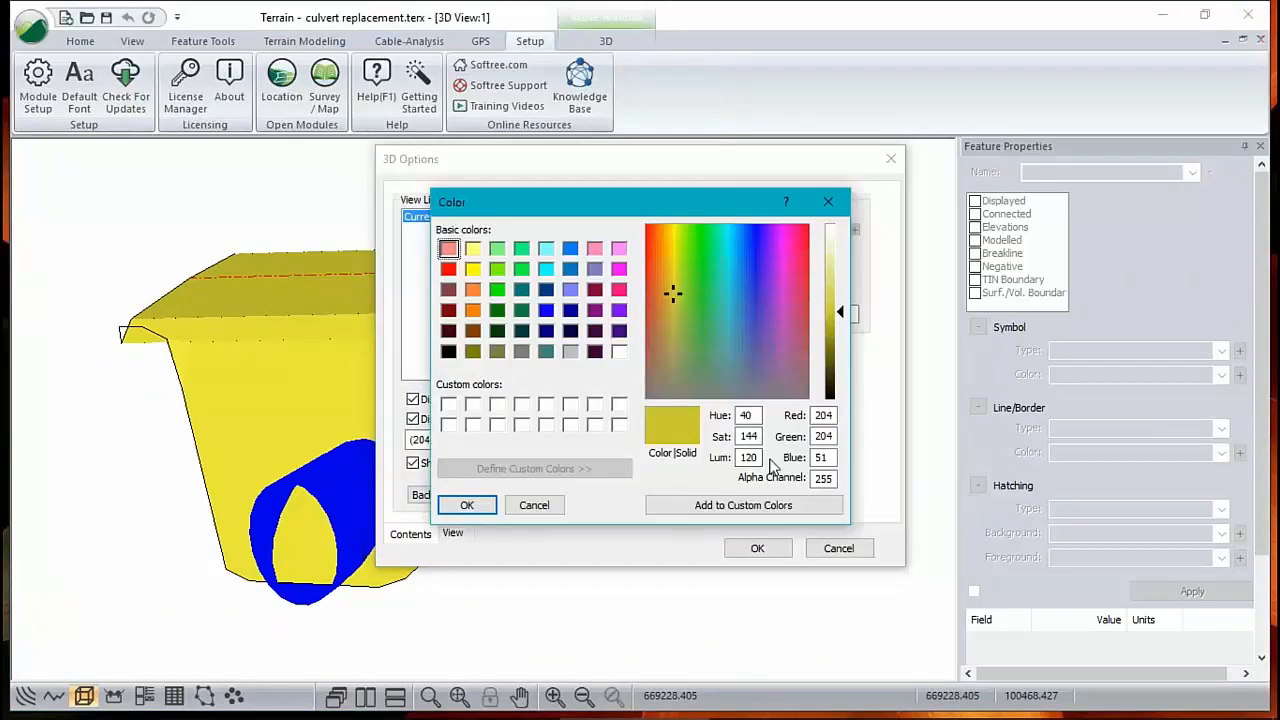
double_click(820, 477)
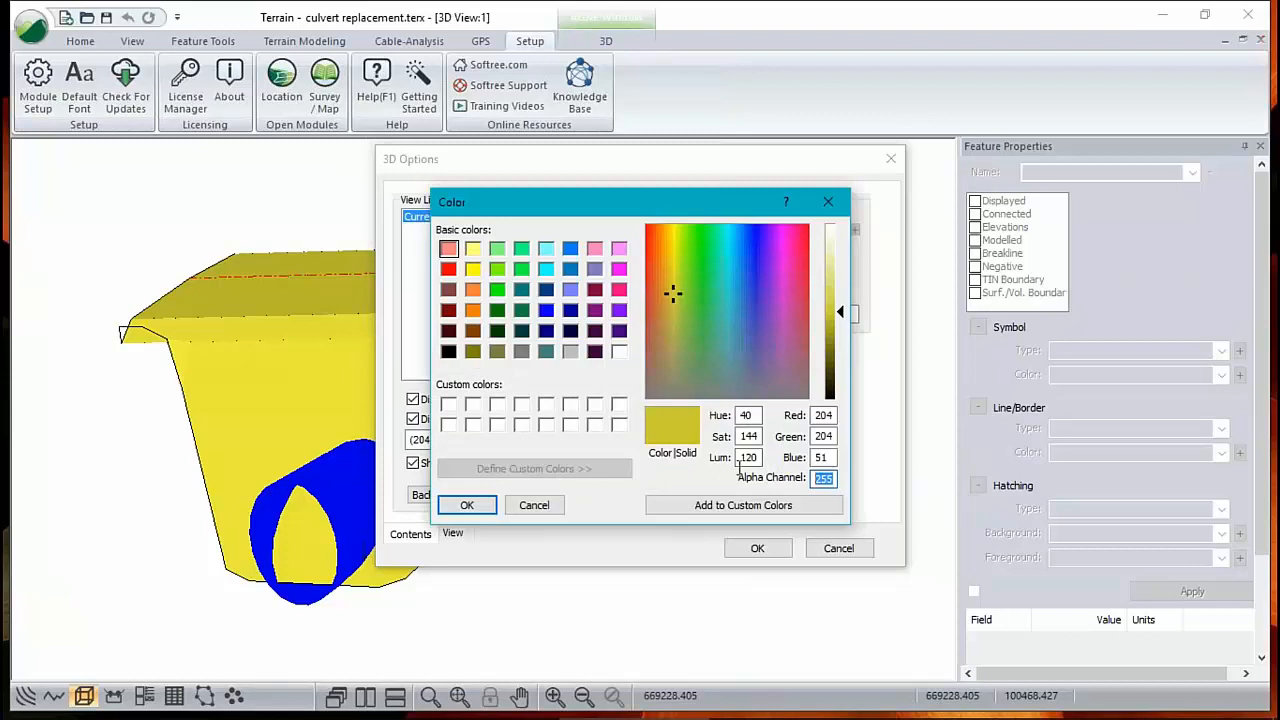
type("100")
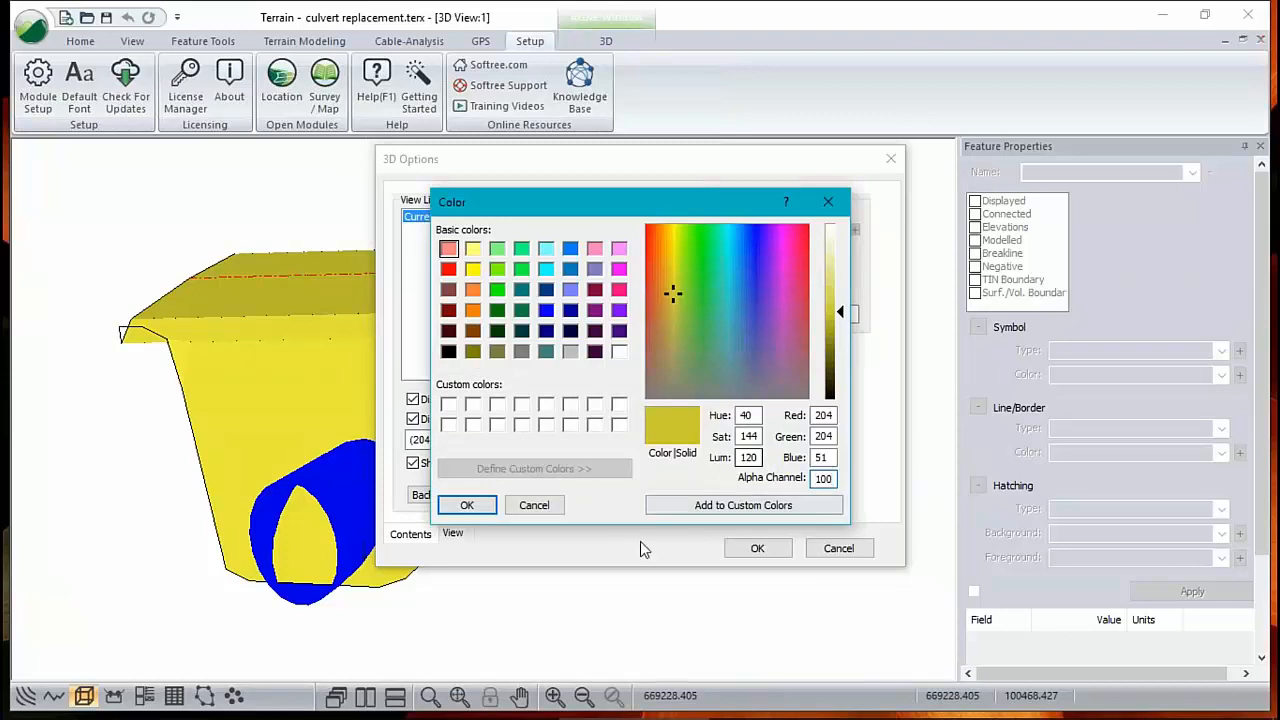
left_click(466, 505)
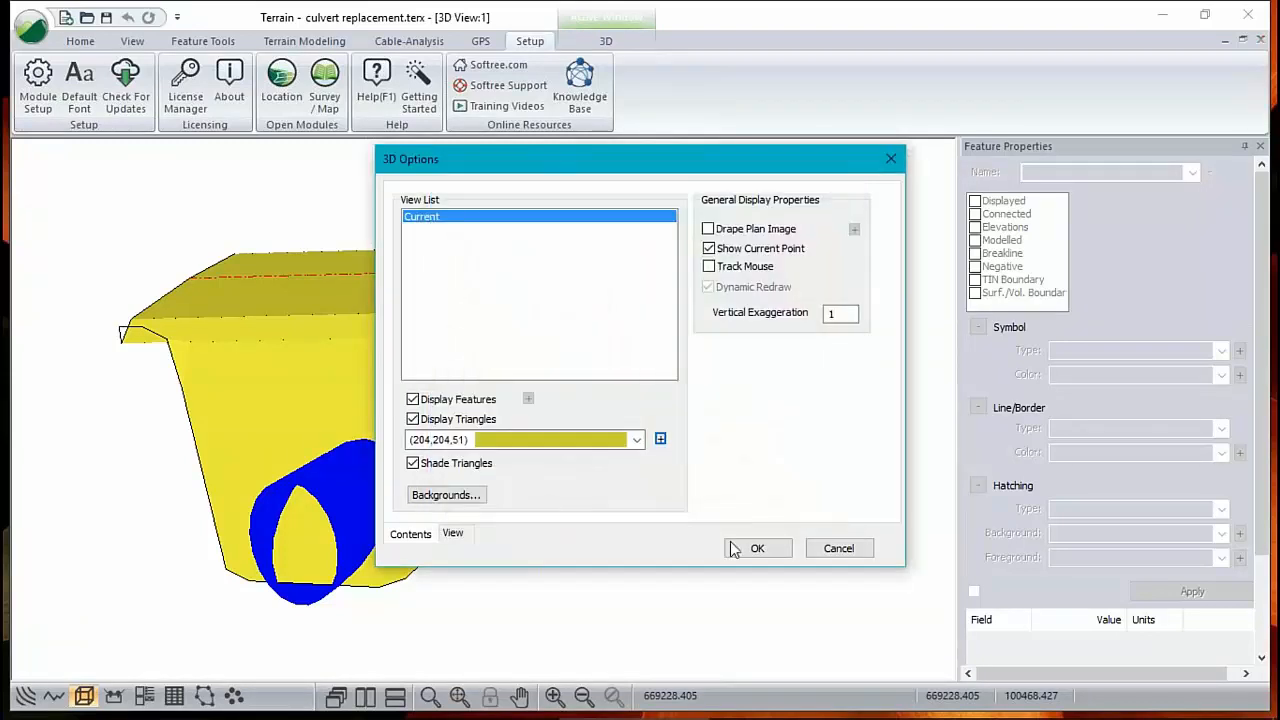
left_click(757, 549)
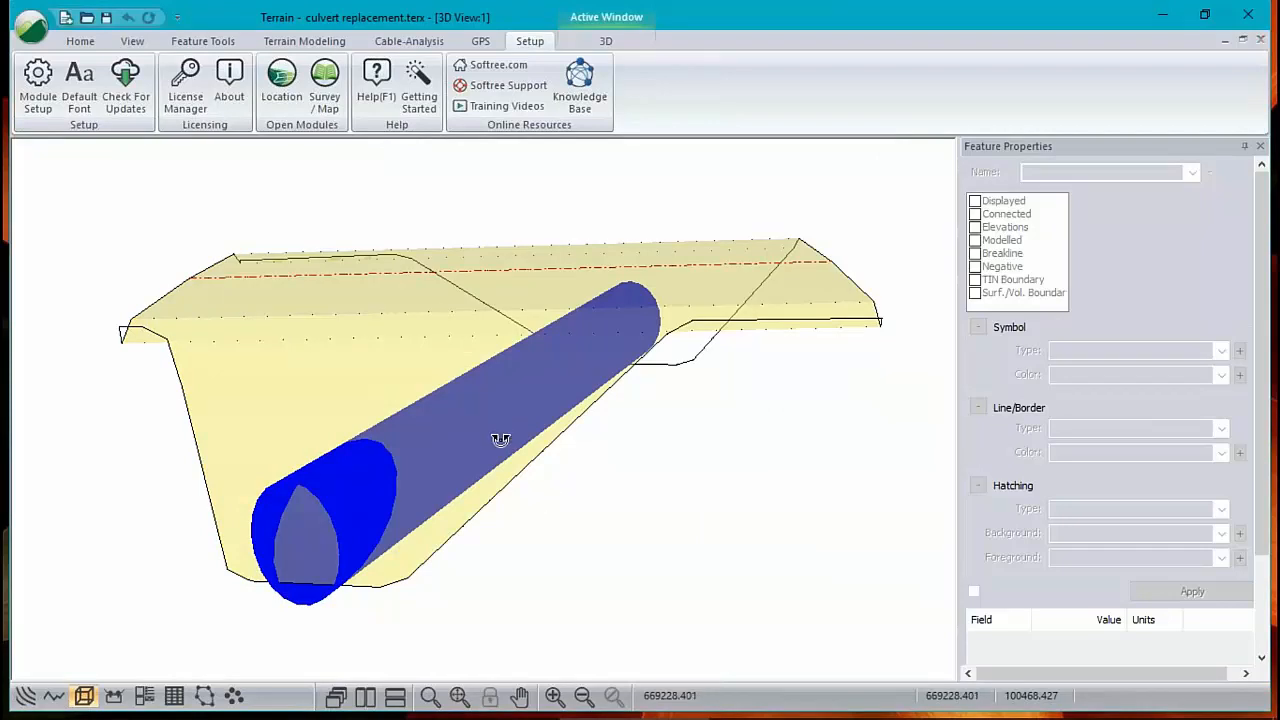
mouse_move(500, 437)
left_mouse_down()
mouse_move(440, 486)
mouse_move(362, 493)
mouse_move(411, 509)
mouse_move(583, 474)
mouse_move(603, 420)
mouse_move(588, 380)
mouse_move(451, 486)
mouse_move(506, 491)
mouse_move(646, 437)
mouse_move(594, 463)
mouse_move(505, 472)
mouse_move(491, 449)
left_mouse_up()
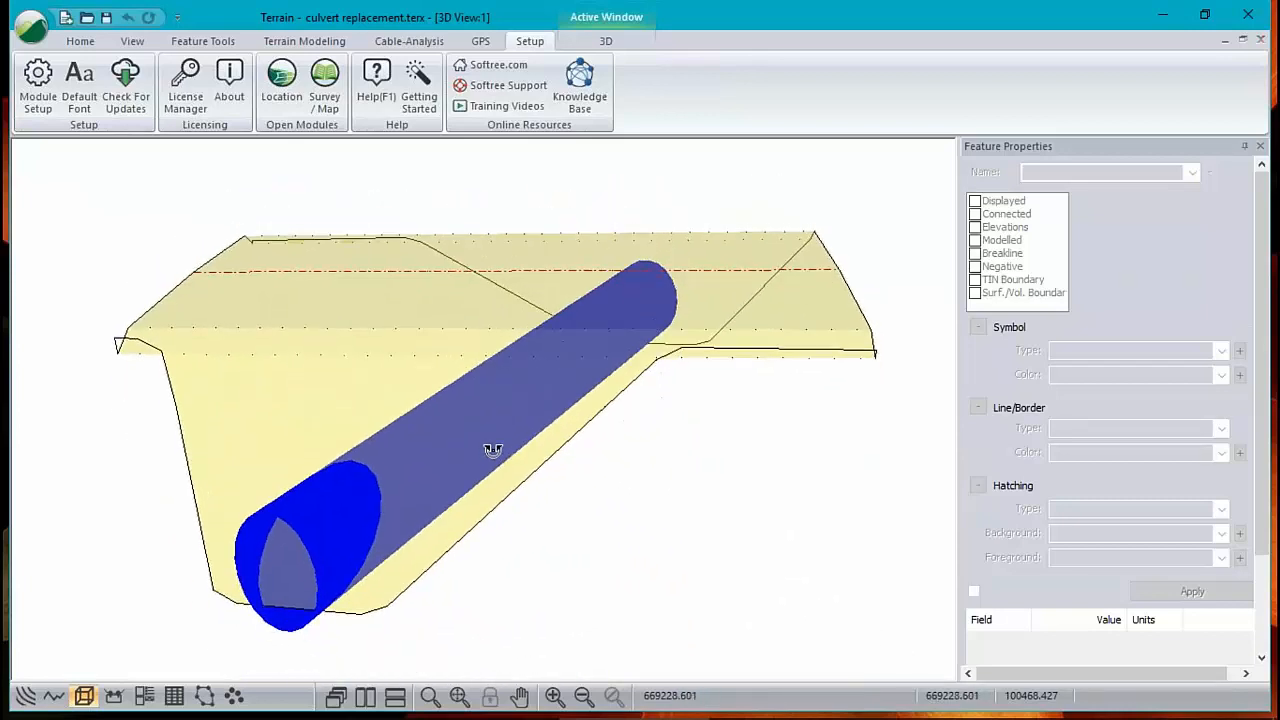